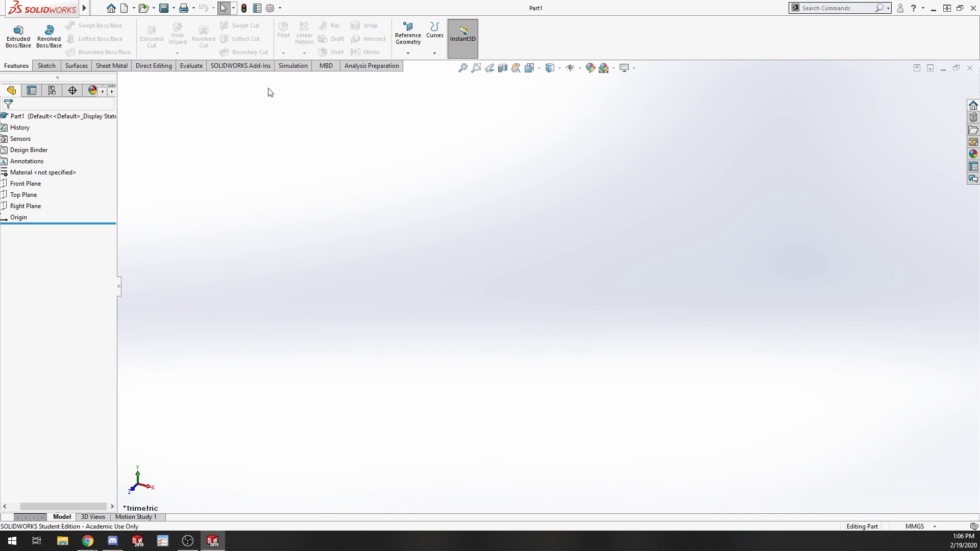
Start a new sketch on the Top Plane.
click(47, 65)
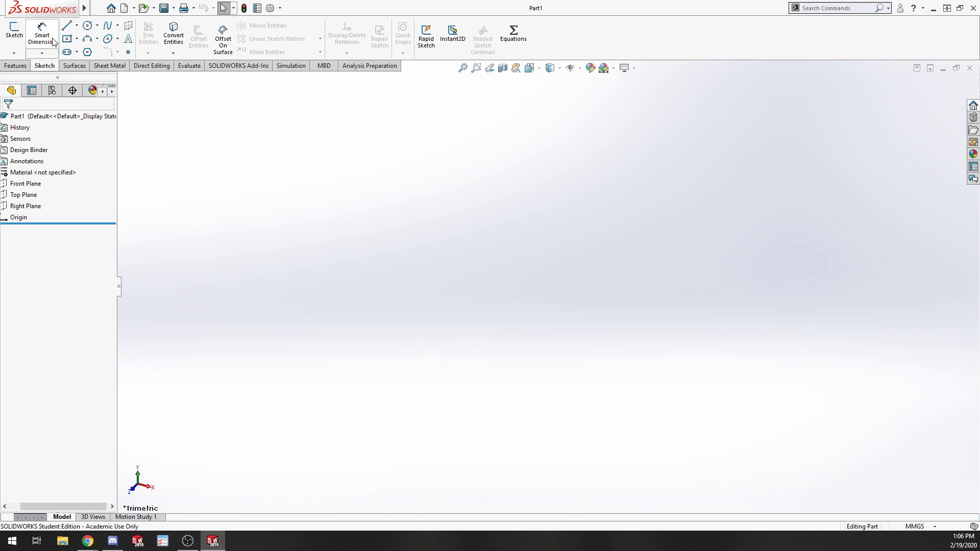
click(15, 31)
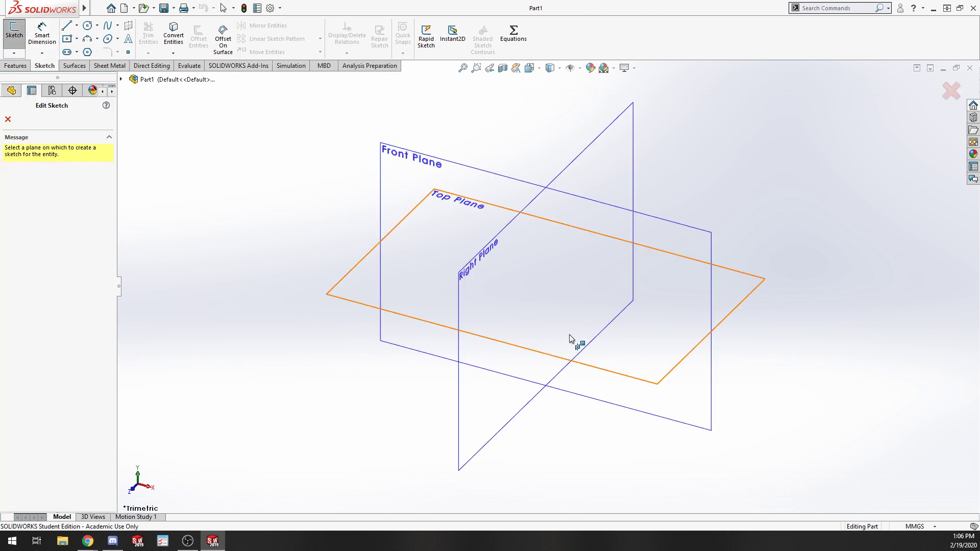
click(594, 320)
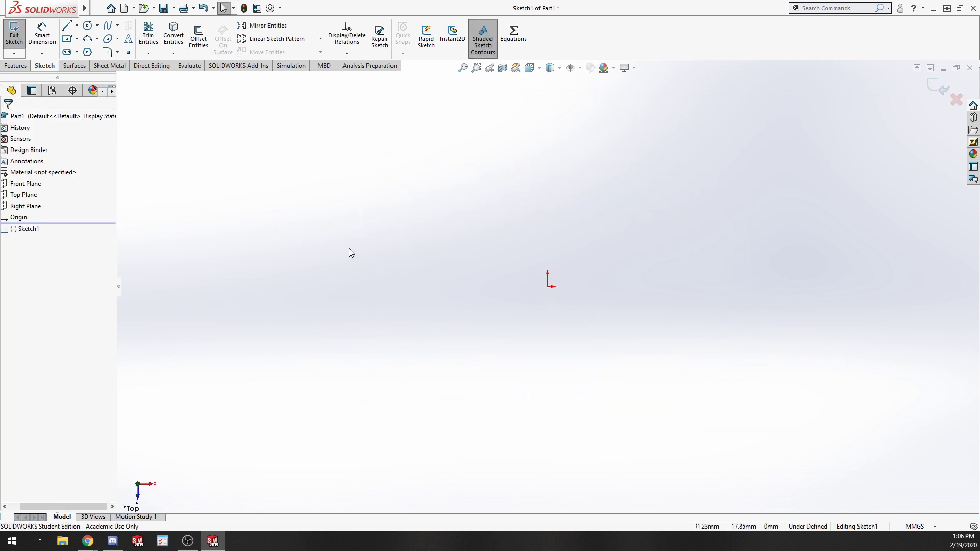
Sketch an ellipse centred on the origin, wider horizontally than tall.
click(117, 38)
click(125, 53)
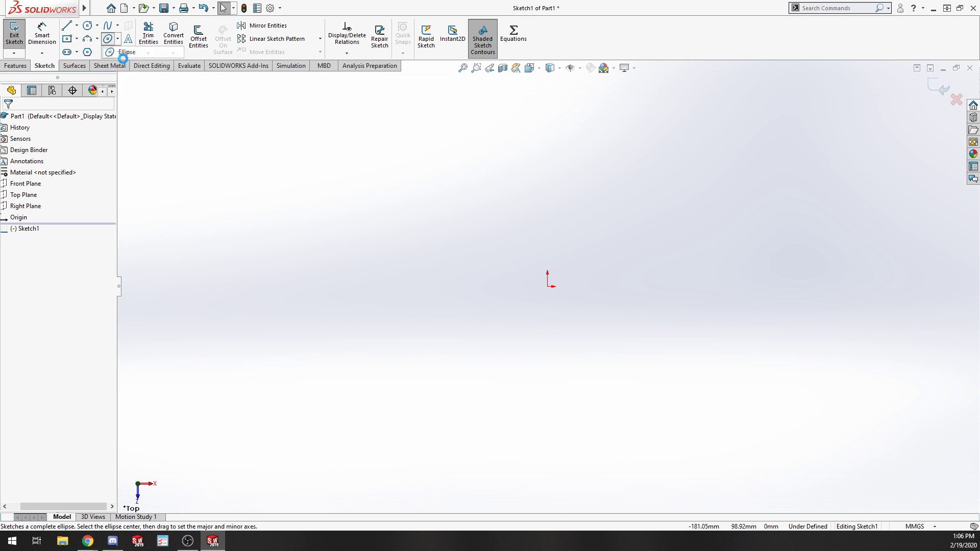
click(548, 286)
click(714, 282)
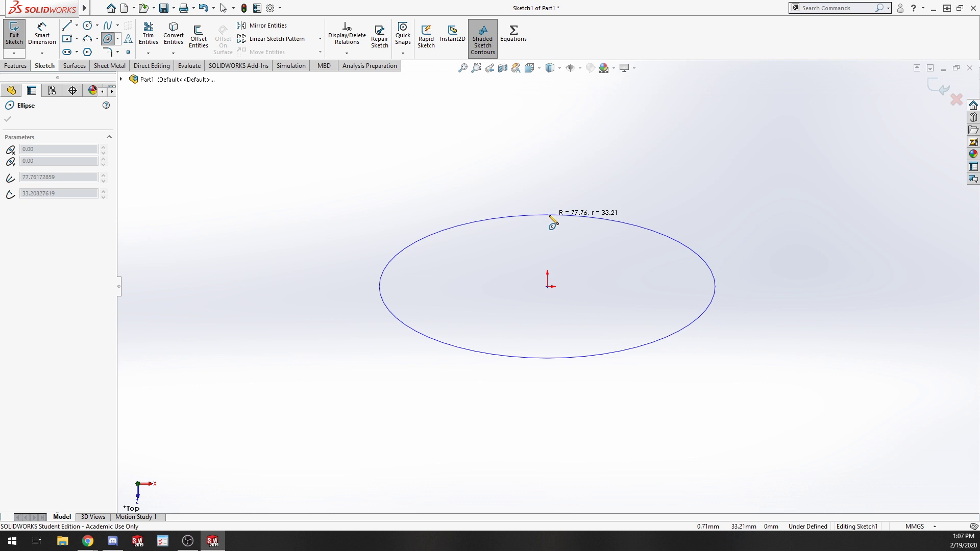
click(549, 215)
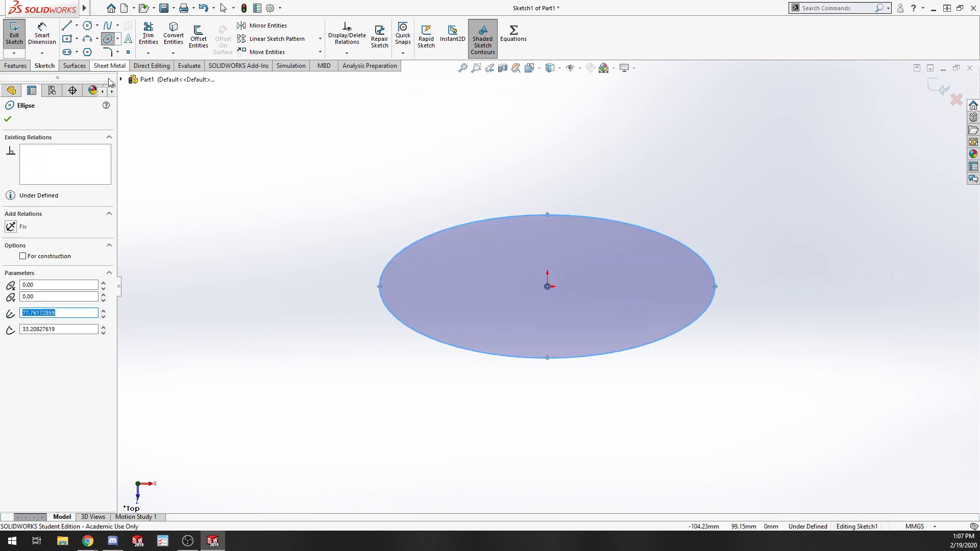
Dimension the ellipse's height between its top and bottom points as 50 mm.
click(42, 36)
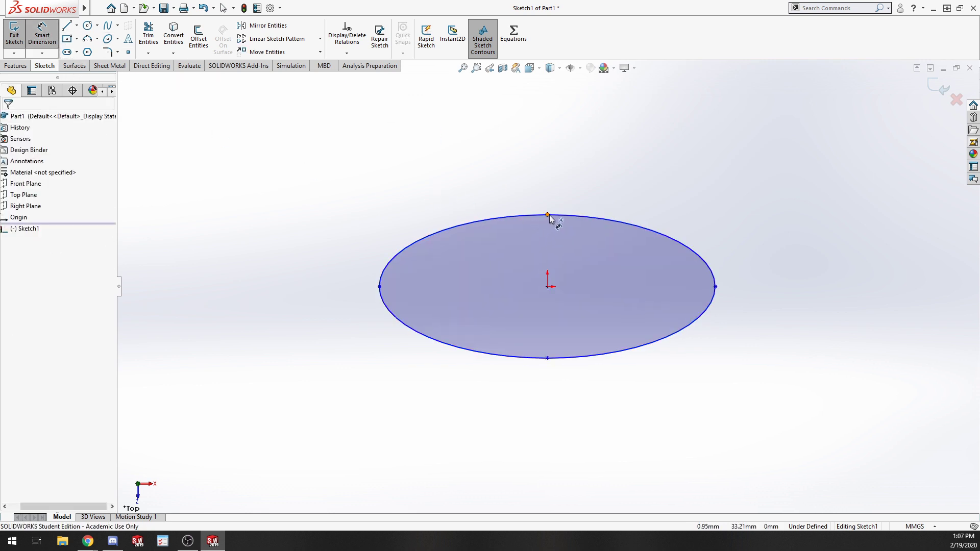
click(547, 215)
click(548, 358)
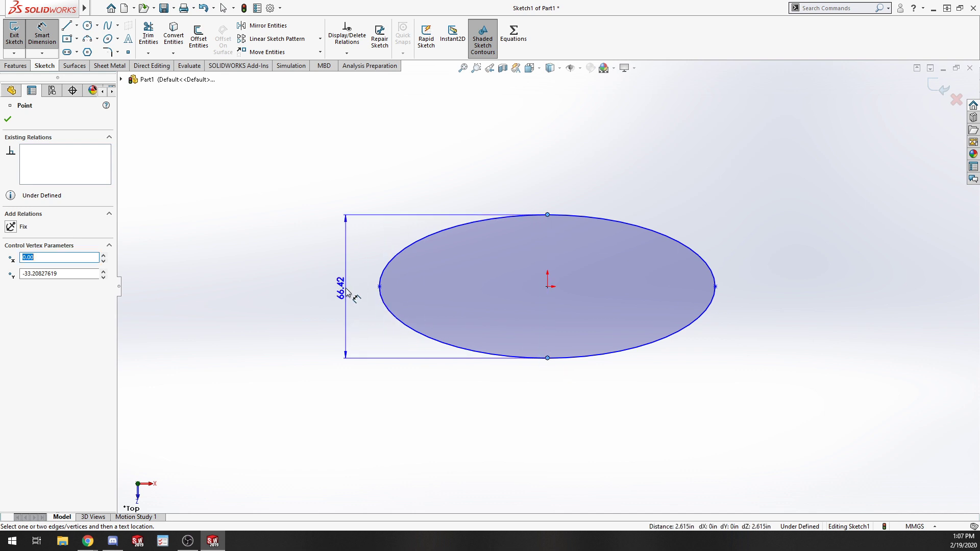
click(344, 286)
text(50)
key(Return)
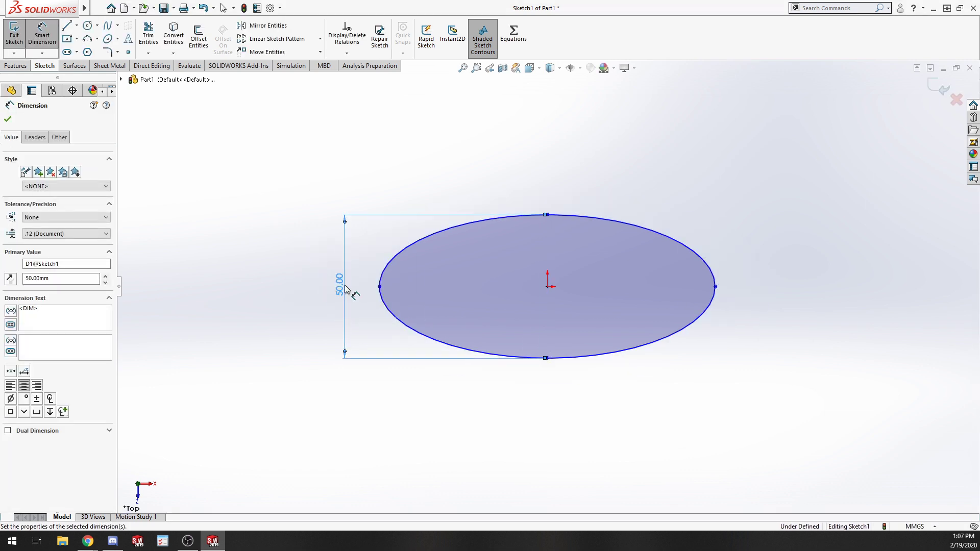
Dimension the ellipse's width between its left and right points as 100 mm.
click(379, 286)
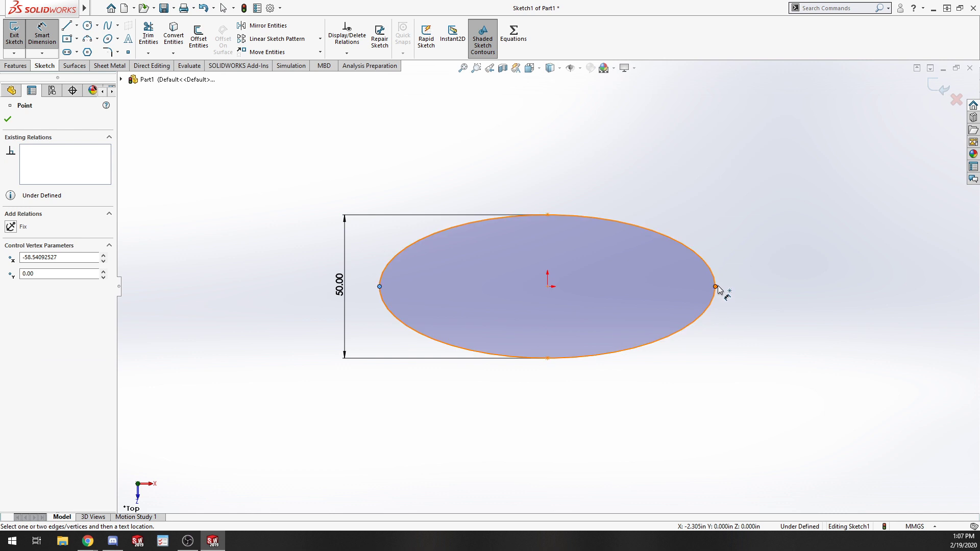
click(715, 286)
click(538, 170)
text(100)
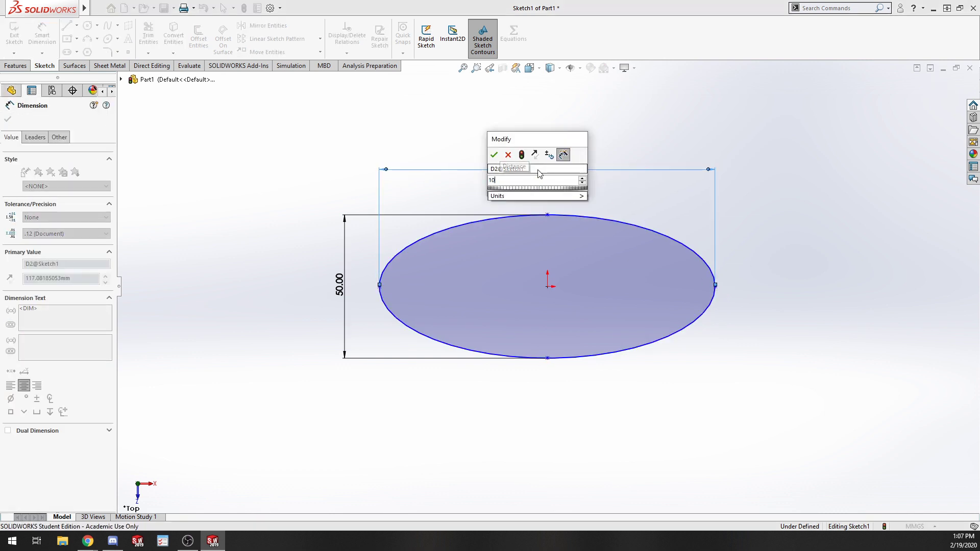
key(Return)
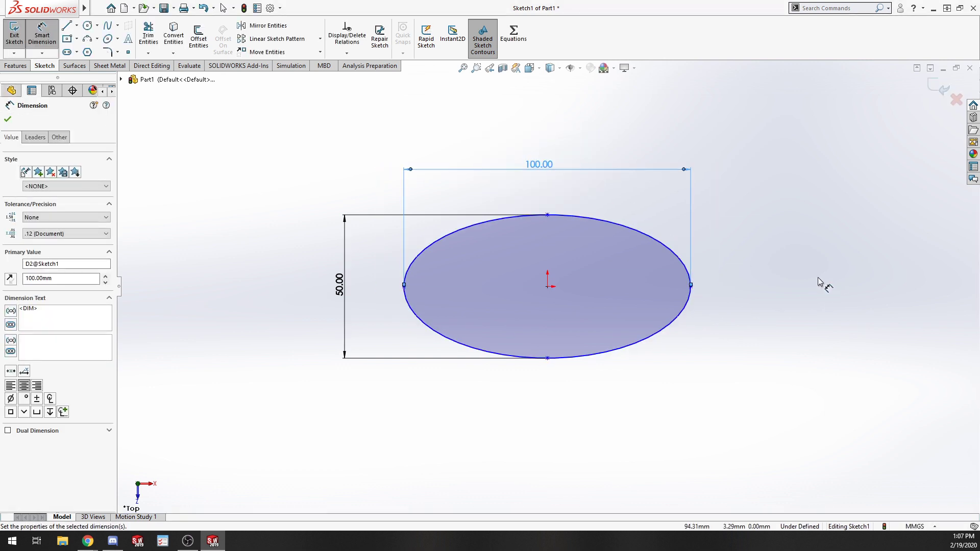
key(Escape)
Draw a vertical construction line joining the ellipse's top and bottom points.
mouse_move(547, 215)
mouse_down()
mouse_move(552, 253)
mouse_move(547, 205)
mouse_up()
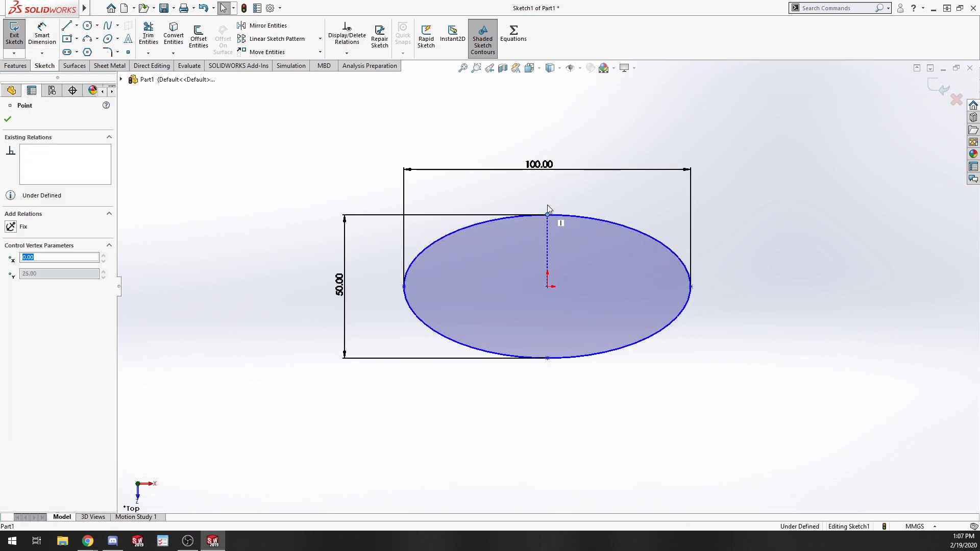
click(812, 292)
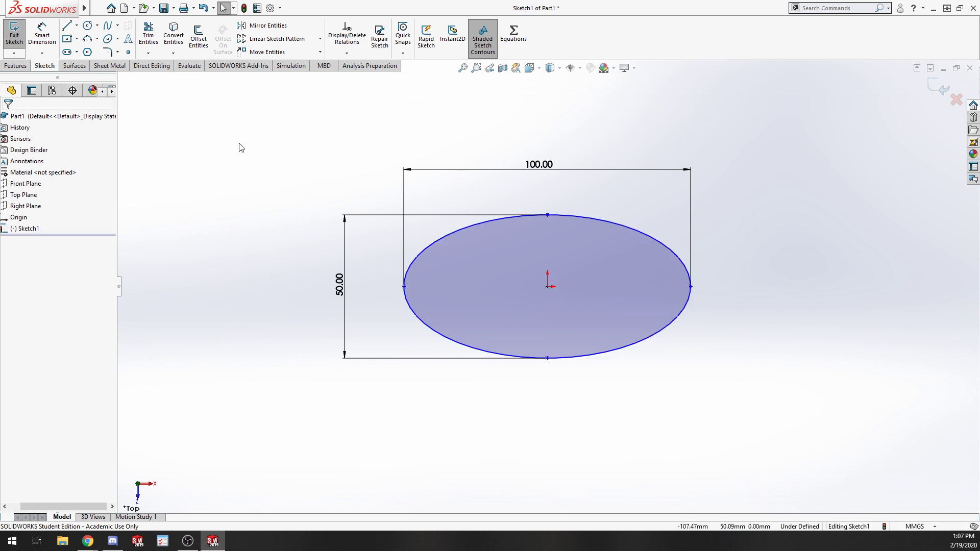
click(76, 25)
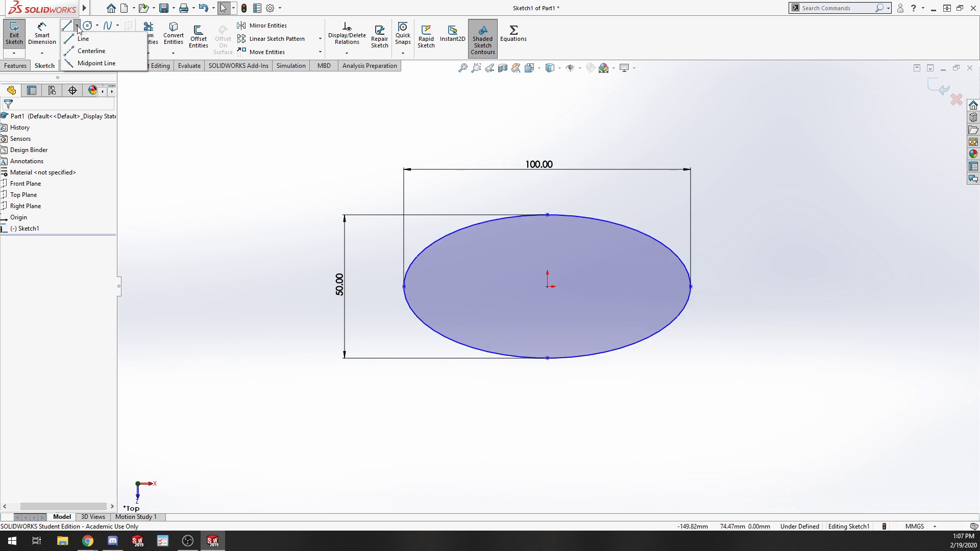
click(547, 215)
click(547, 358)
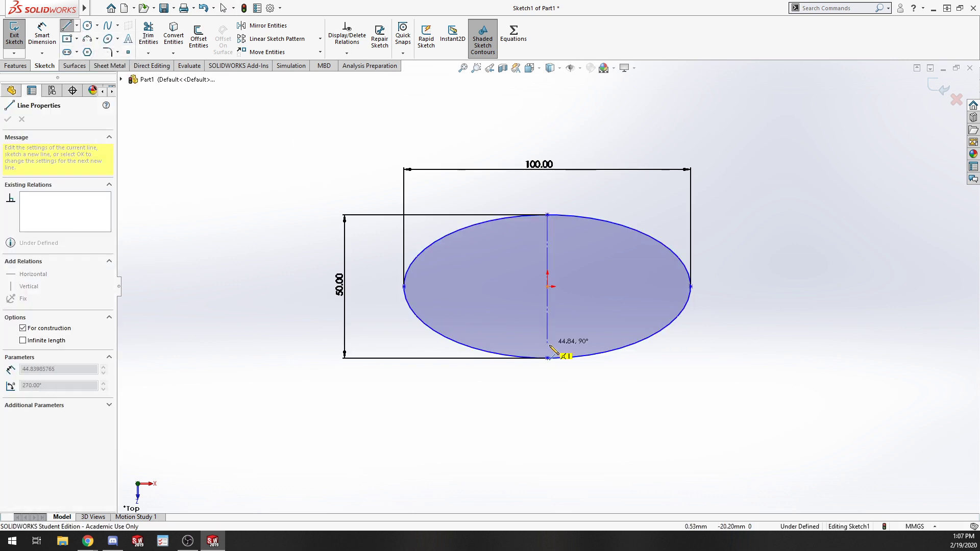
key(Escape)
click(546, 311)
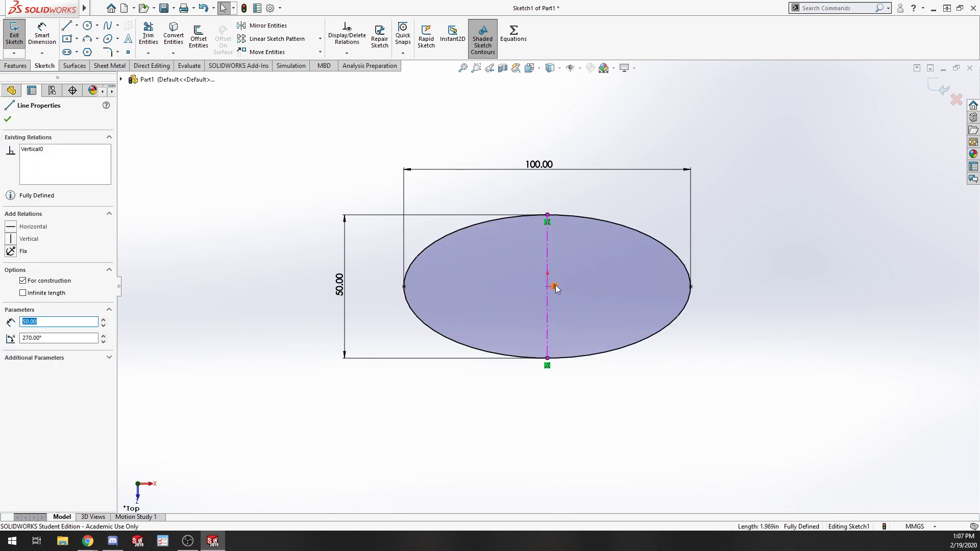
click(678, 404)
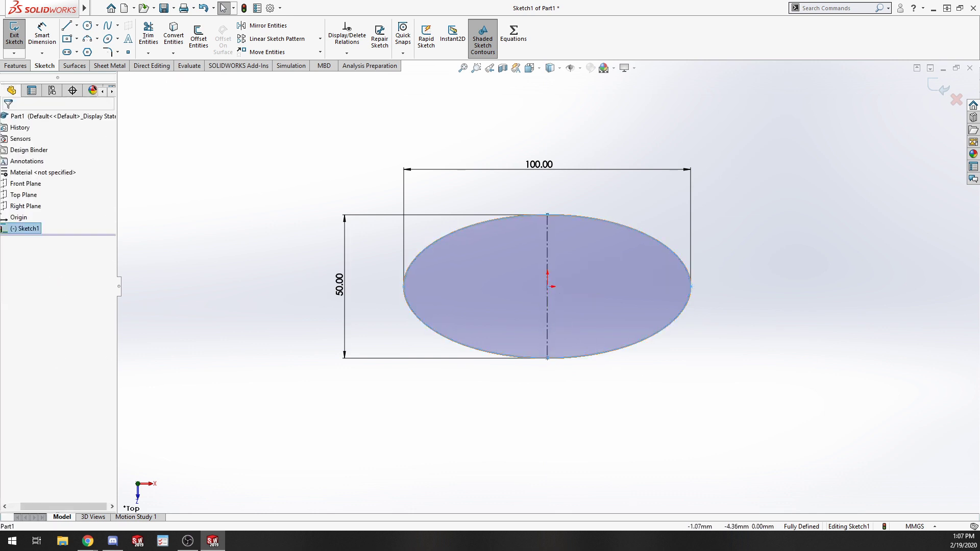
Exit the ellipse sketch.
click(549, 300)
click(775, 466)
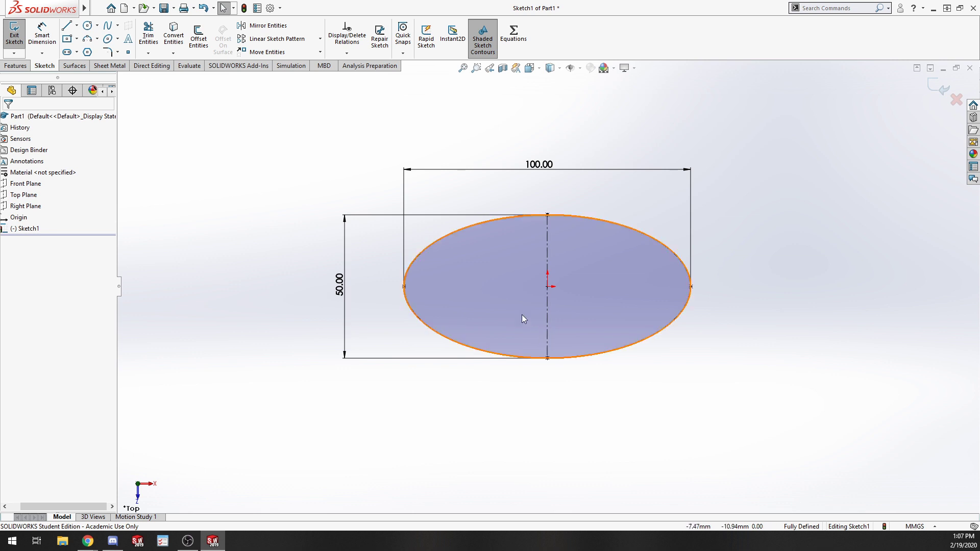
click(7, 37)
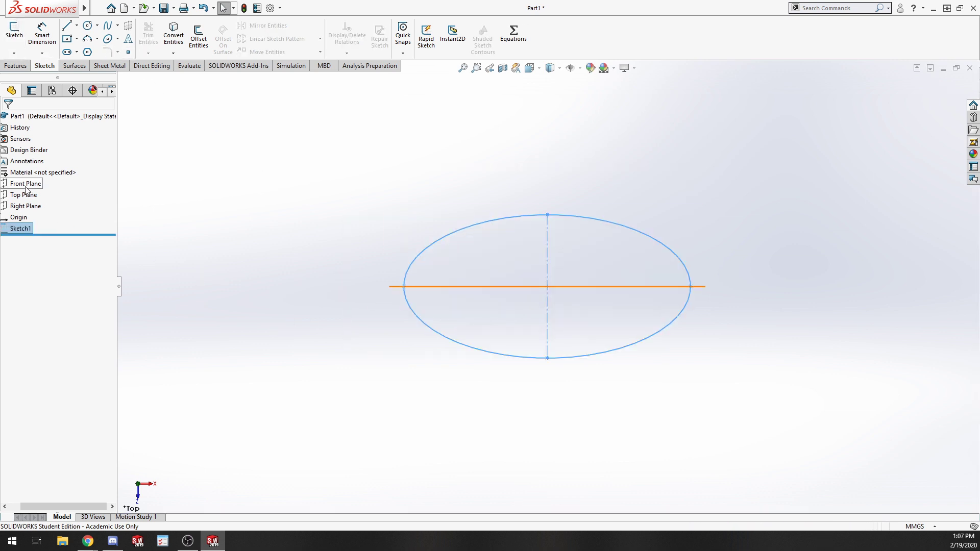
middle_drag(278, 320, 246, 201)
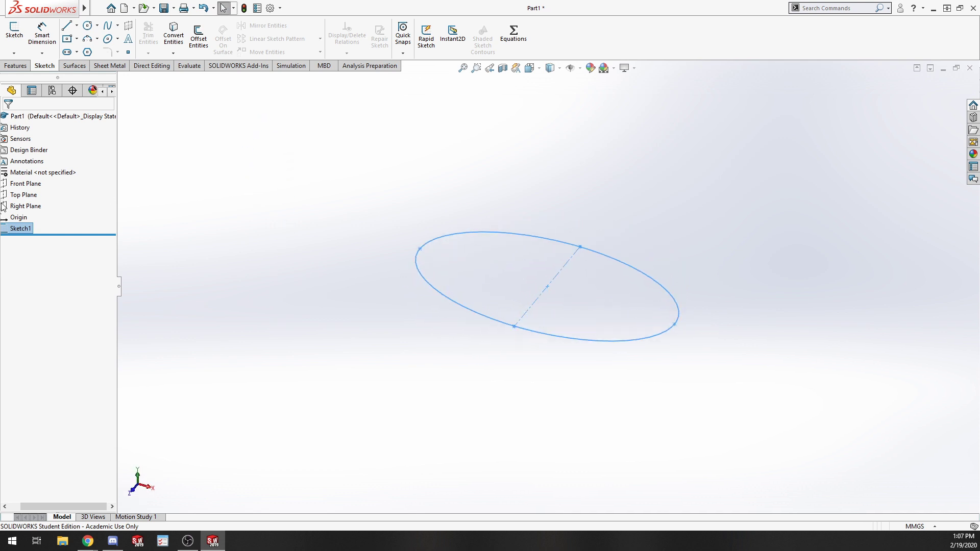
click(6, 183)
right_click(6, 181)
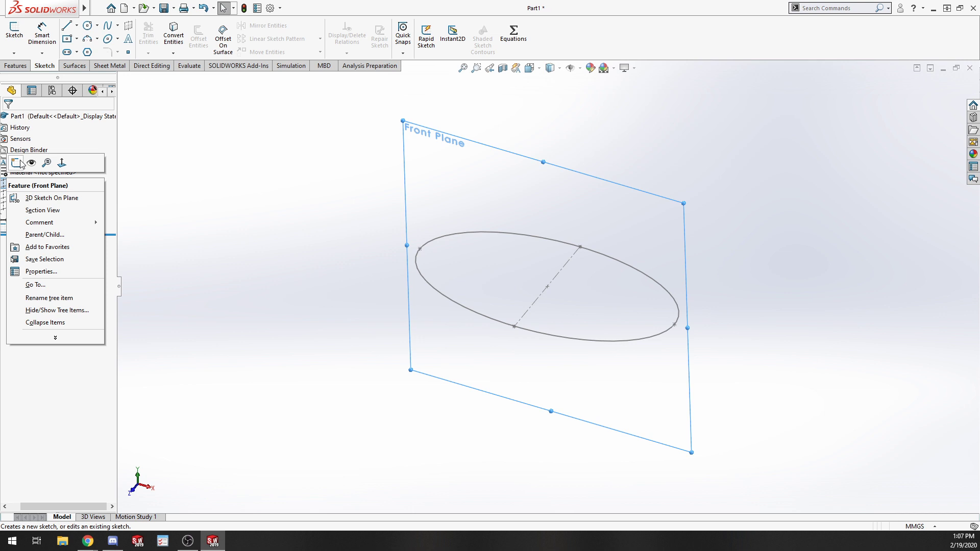
click(476, 200)
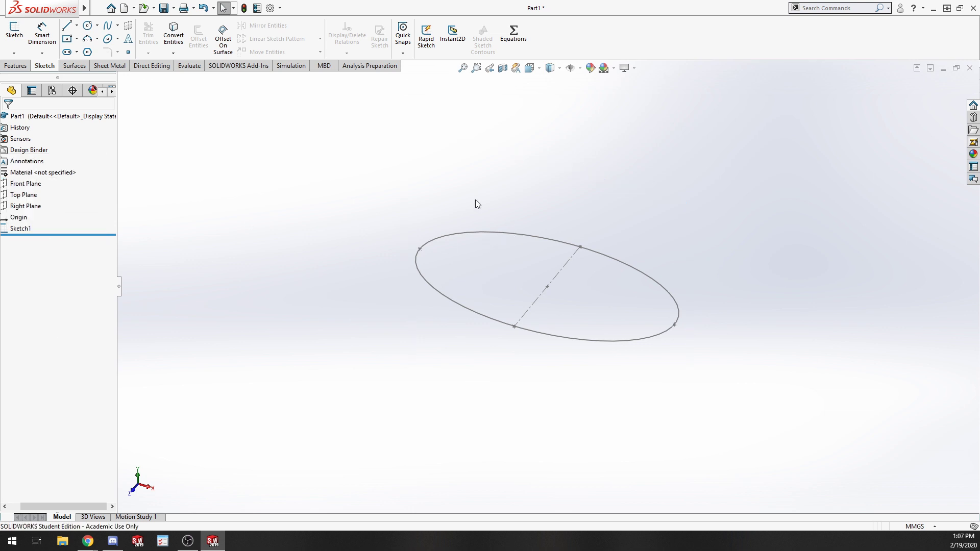
click(467, 234)
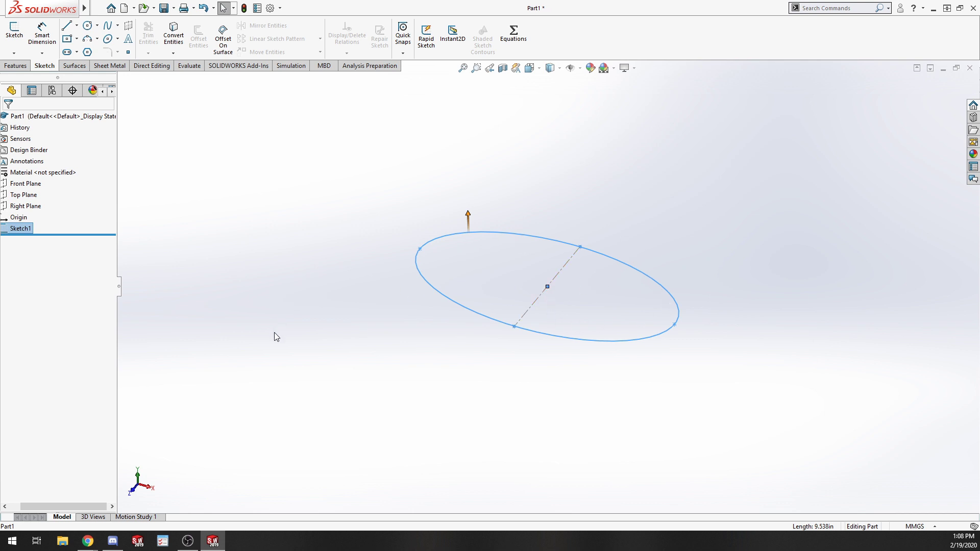
click(289, 342)
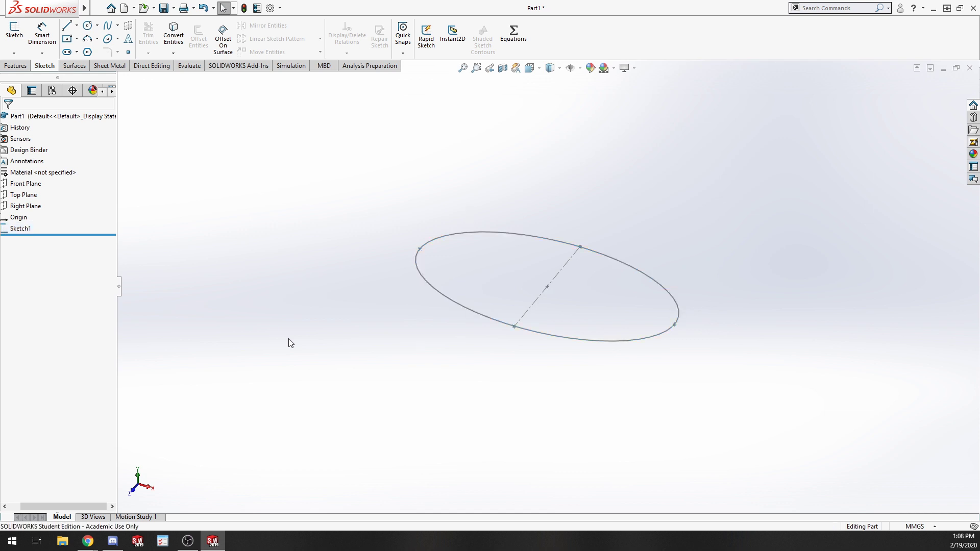
click(443, 237)
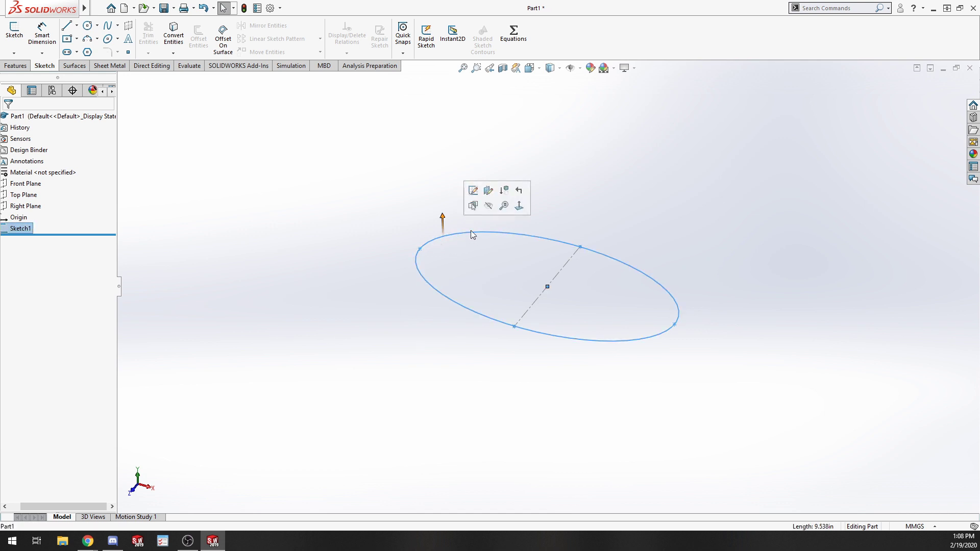
click(449, 332)
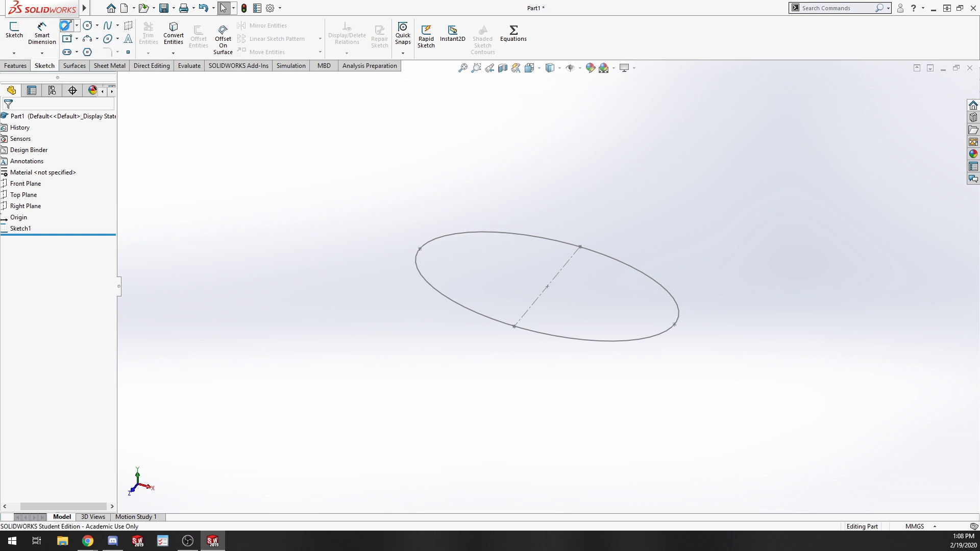
Start a new sketch on the Front Plane.
click(14, 31)
click(7, 119)
click(11, 229)
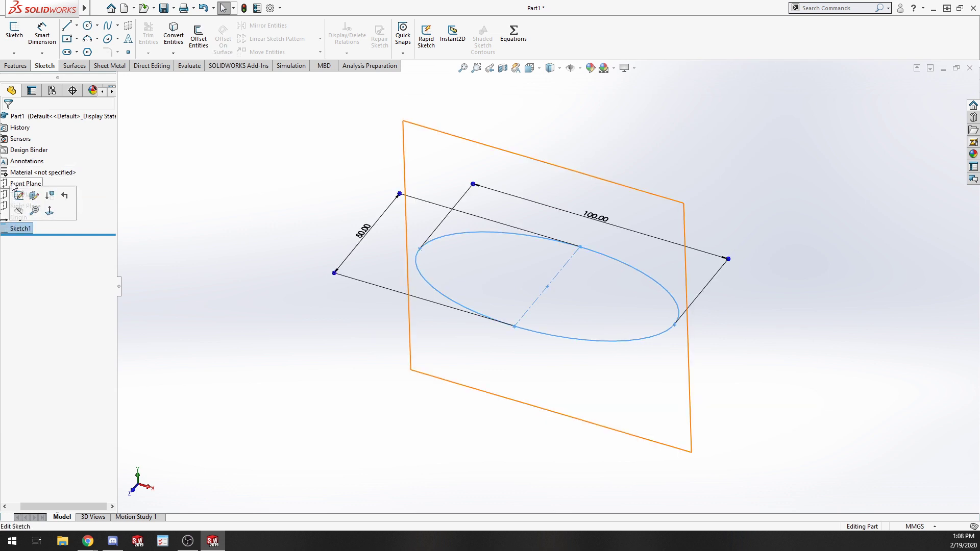
click(26, 183)
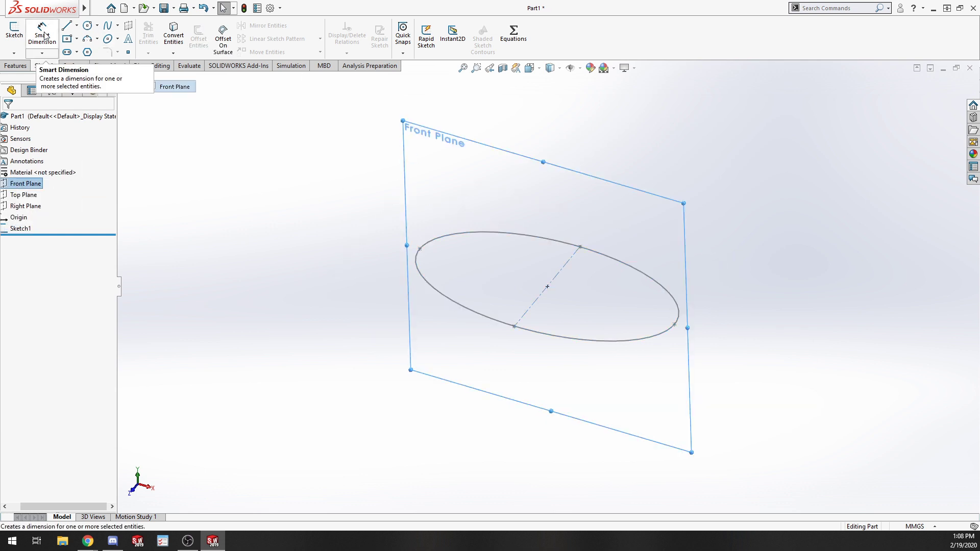
click(15, 29)
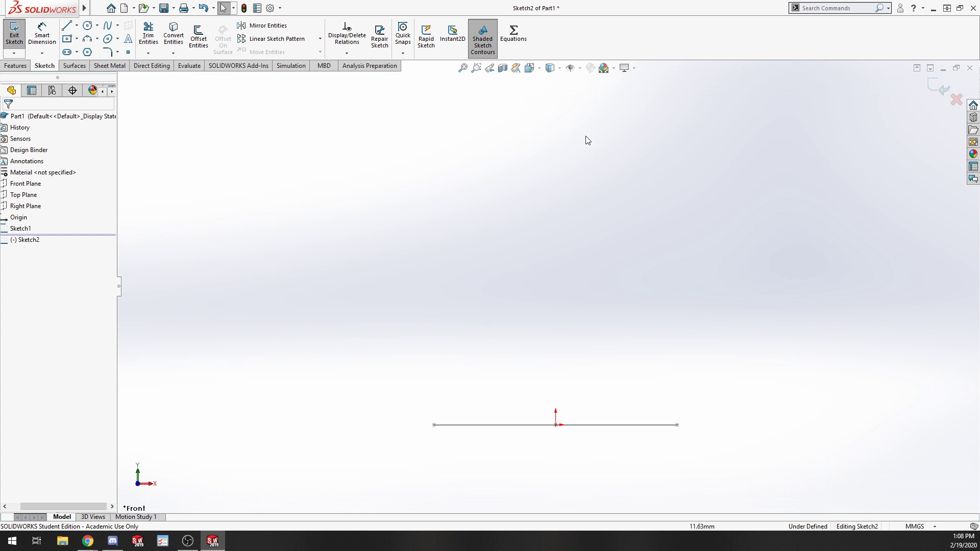
Sketch a four-point spline starting near the ellipse's left end and rising about 142 mm.
click(71, 26)
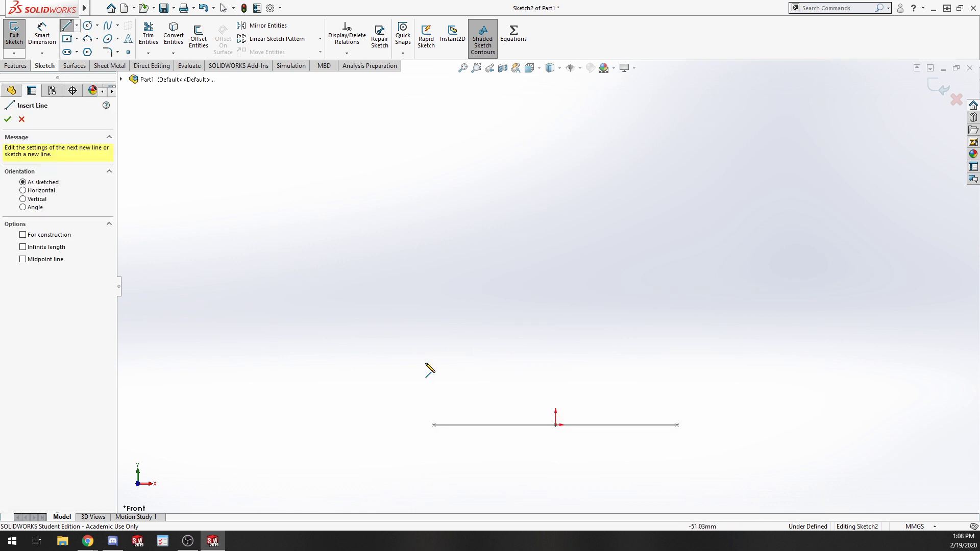
click(107, 25)
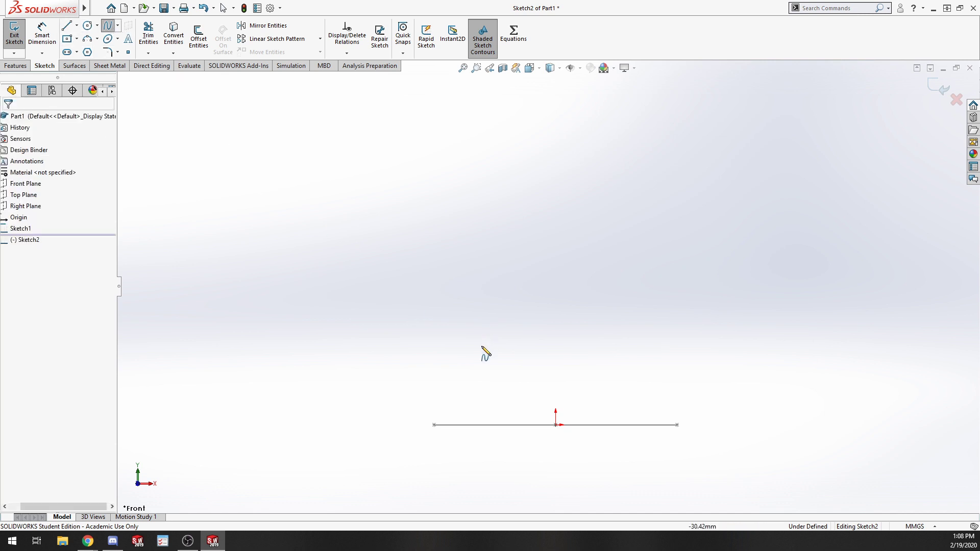
click(431, 404)
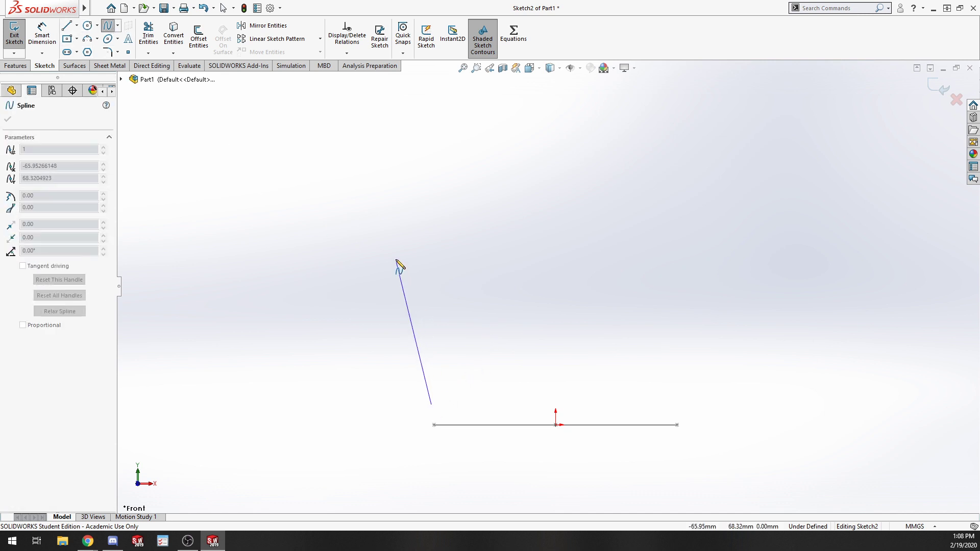
click(395, 258)
click(492, 143)
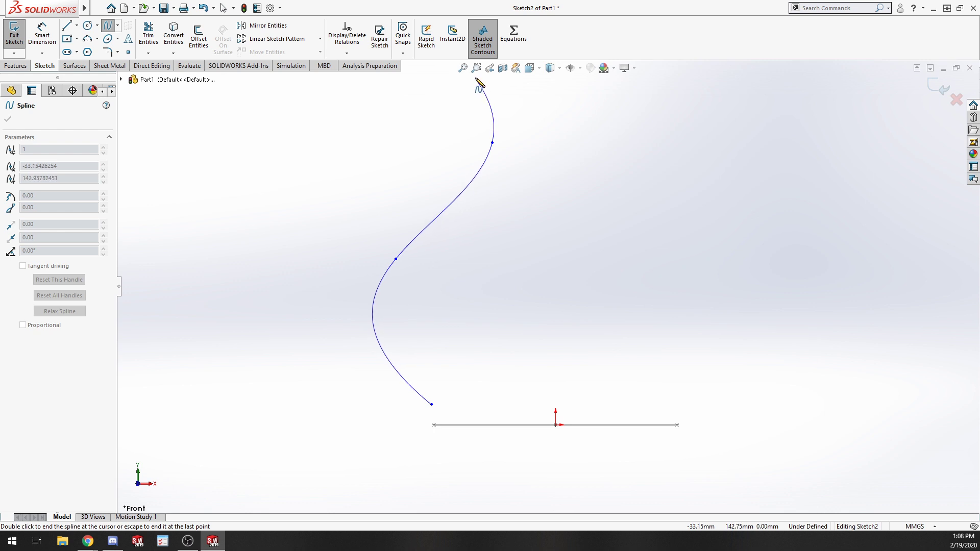
click(504, 80)
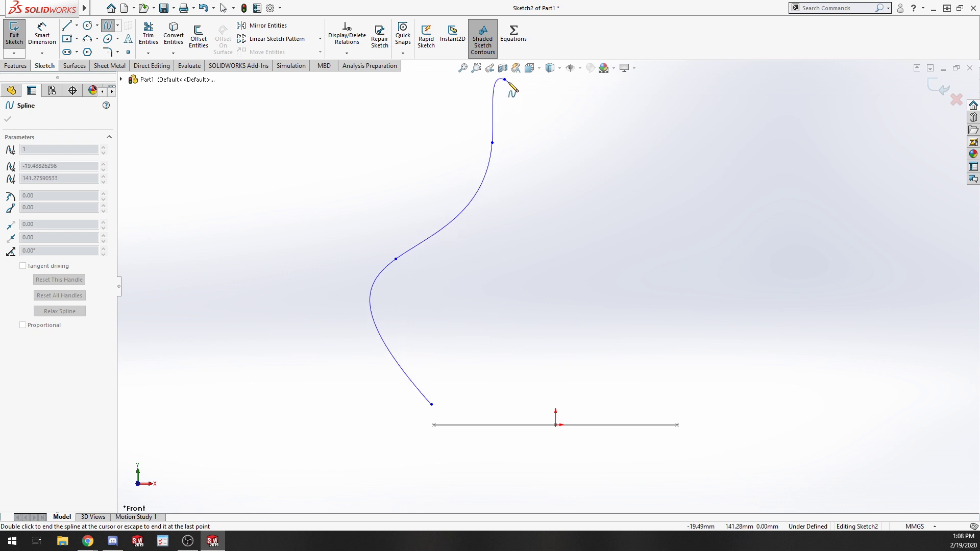
key(Escape)
Add a Pierce relation between the spline's lower endpoint and the ellipse.
scroll(561, 155, up, 3)
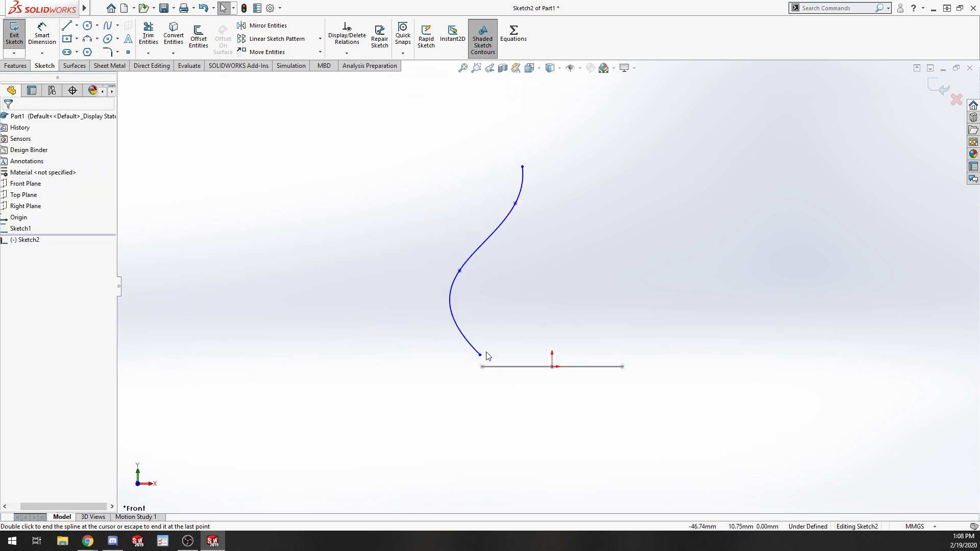
click(480, 354)
middle_drag(510, 277, 505, 352)
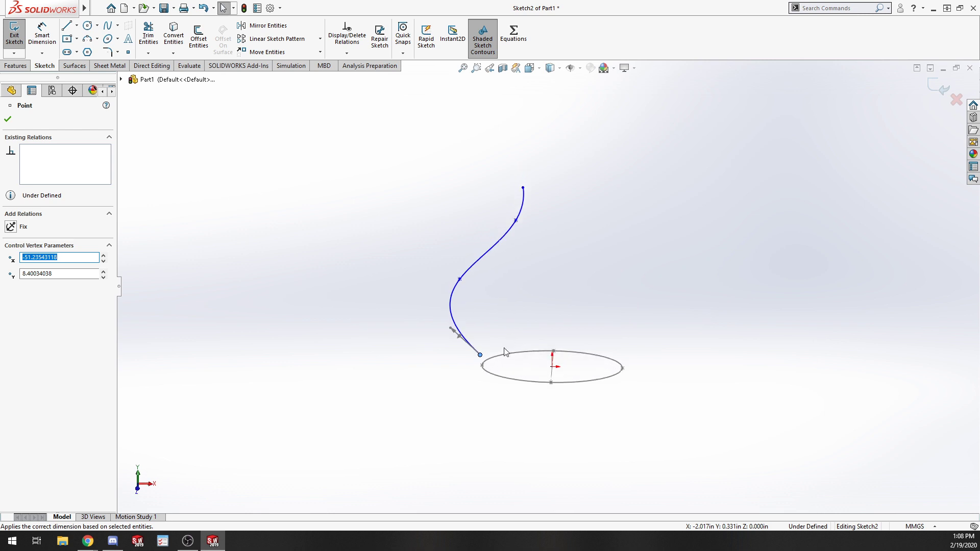
ctrl+click(503, 360)
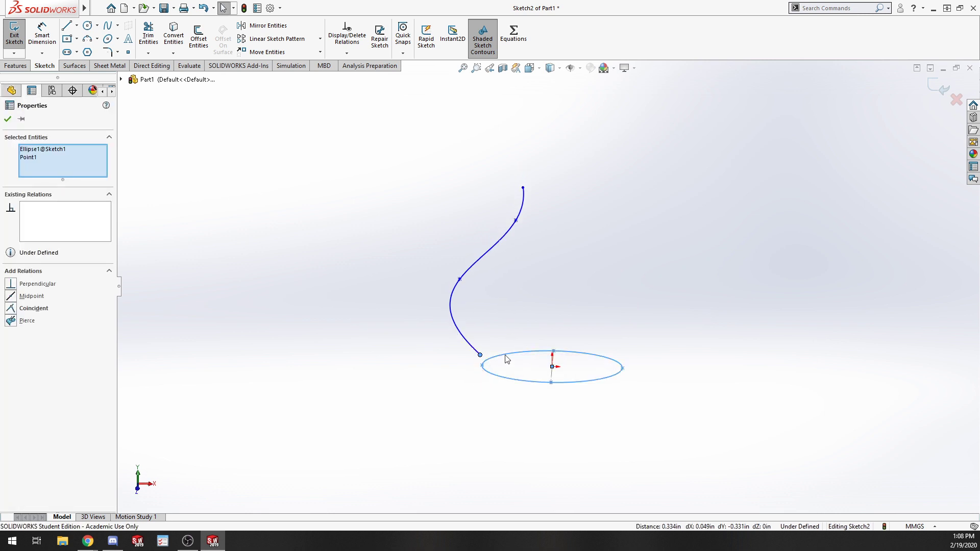
click(10, 320)
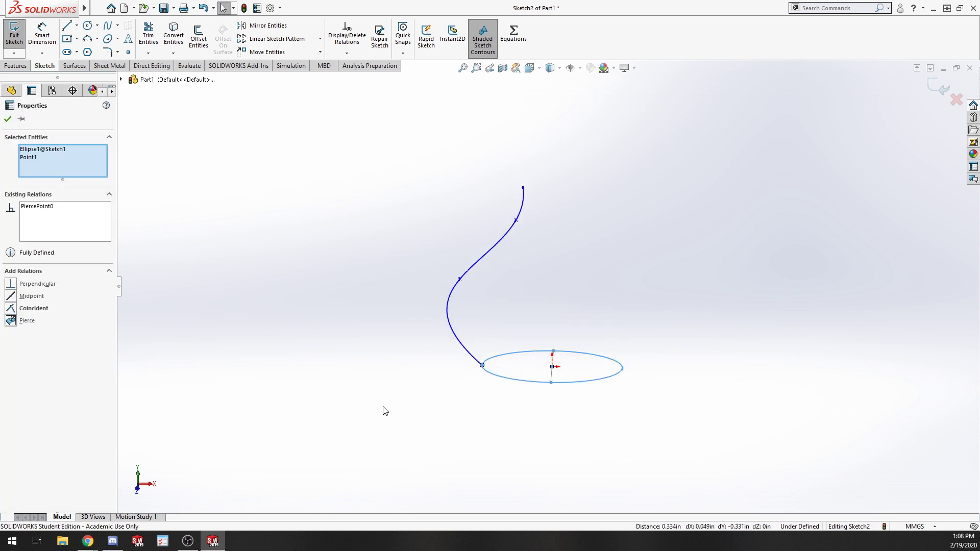
click(422, 410)
Draw a vertical construction centerline from the origin up to the spline's top height.
scroll(492, 363, up, 2)
scroll(582, 291, down, 4)
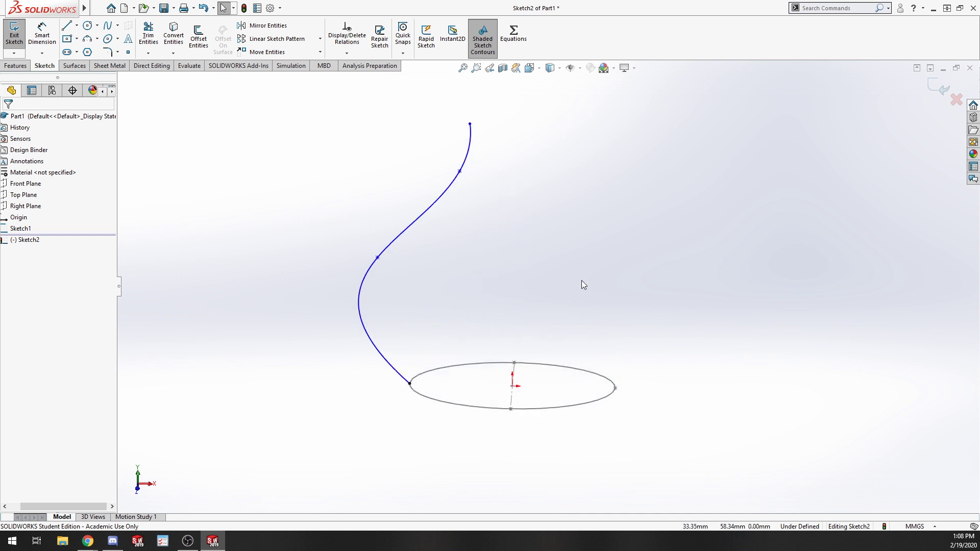
scroll(583, 284, down, 4)
scroll(554, 293, up, 4)
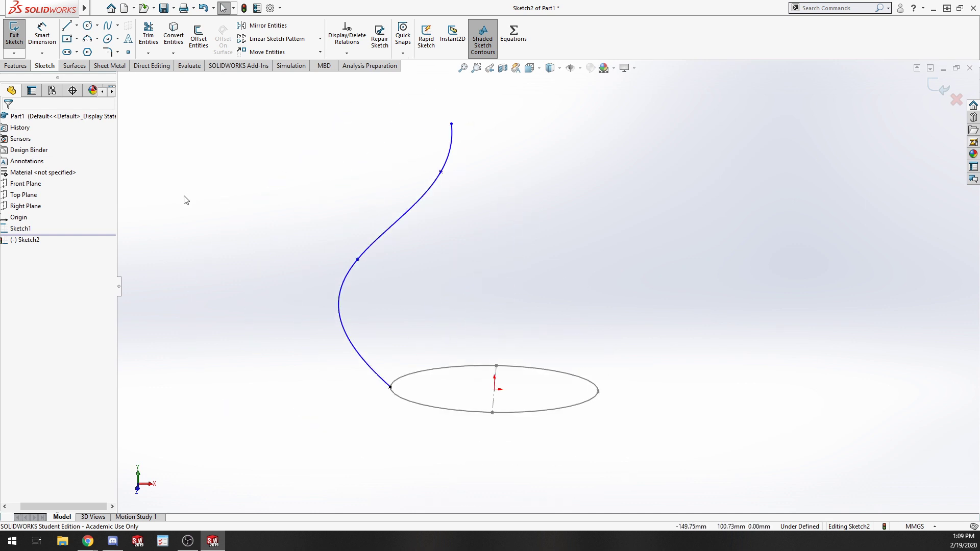
click(42, 36)
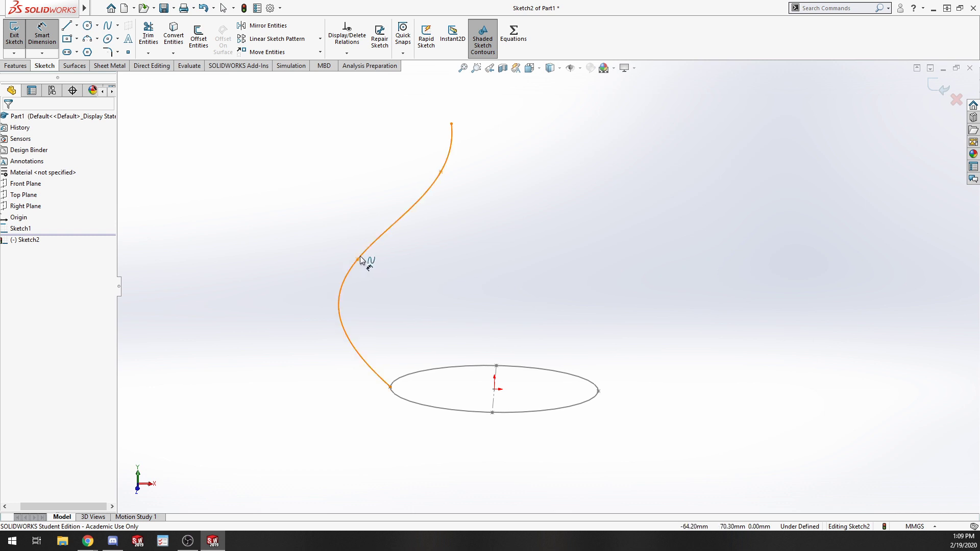
right_click(33, 242)
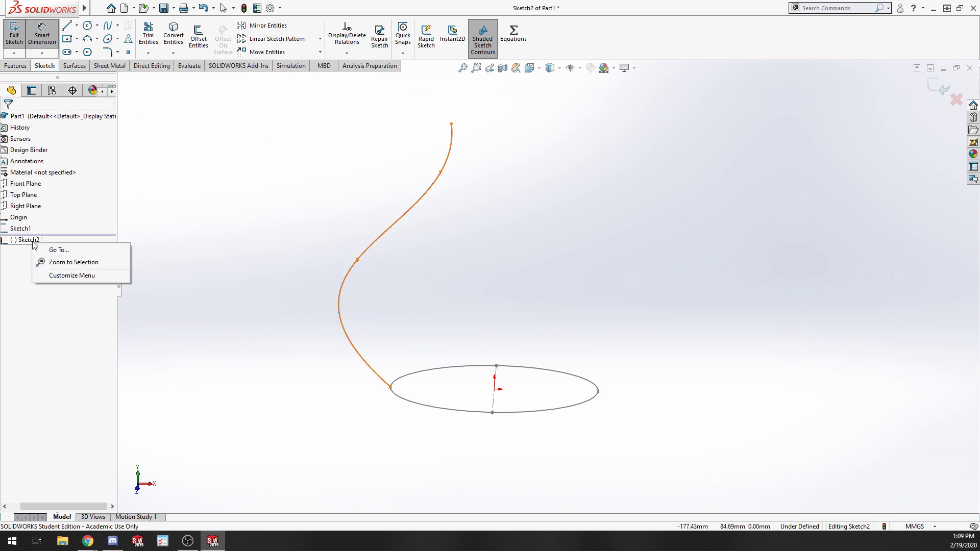
click(33, 242)
click(57, 226)
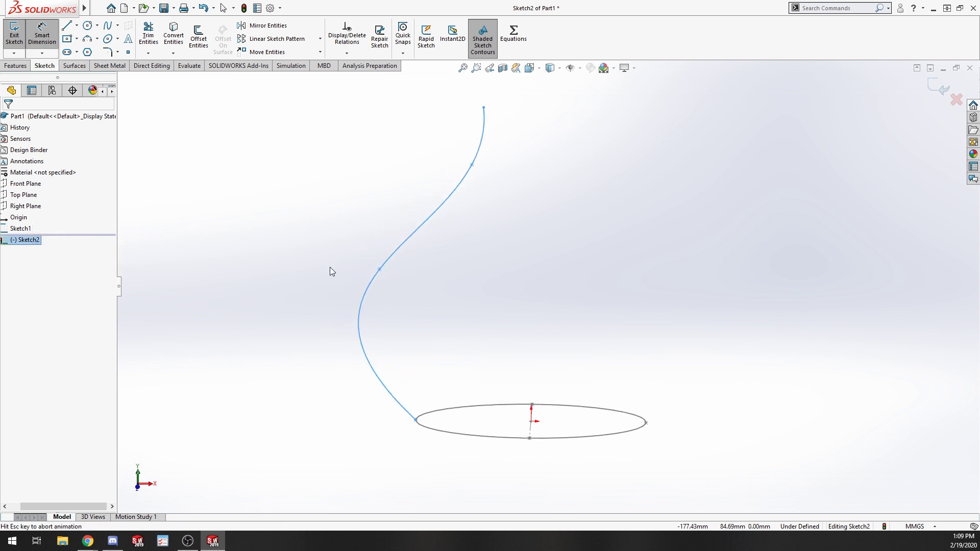
click(734, 242)
click(76, 25)
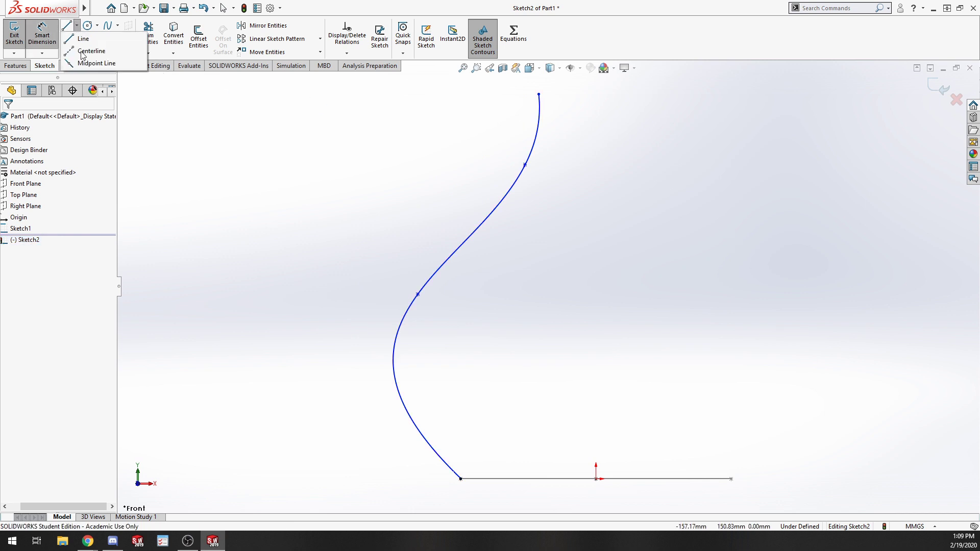
click(87, 51)
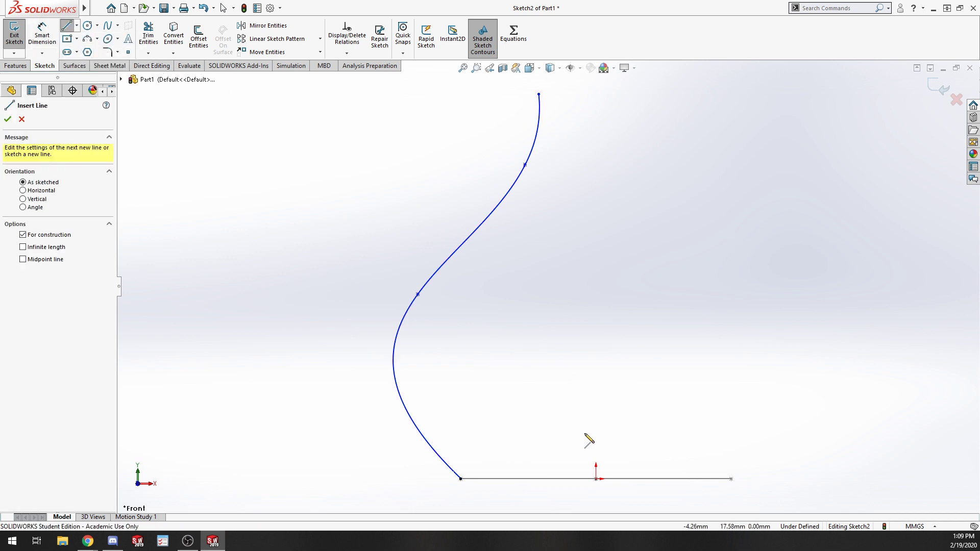
click(595, 479)
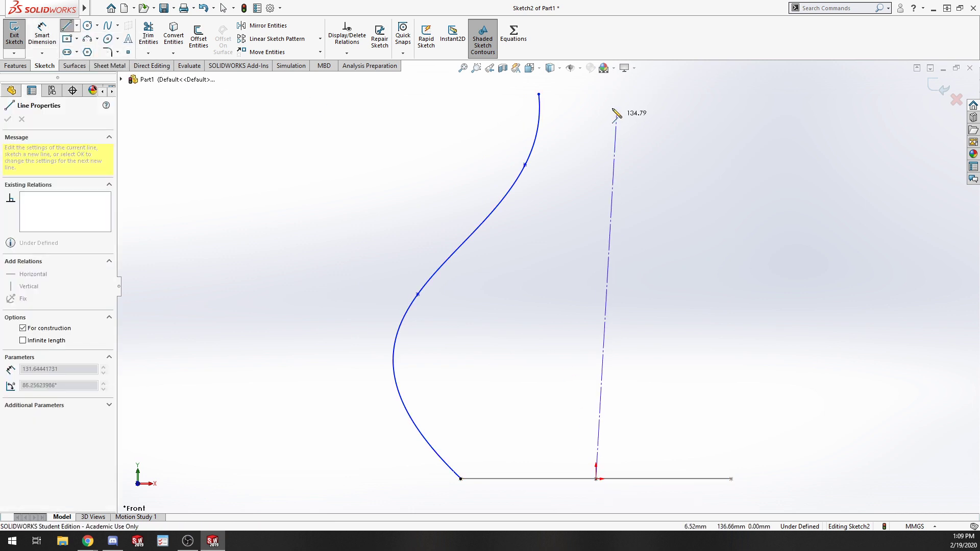
click(595, 94)
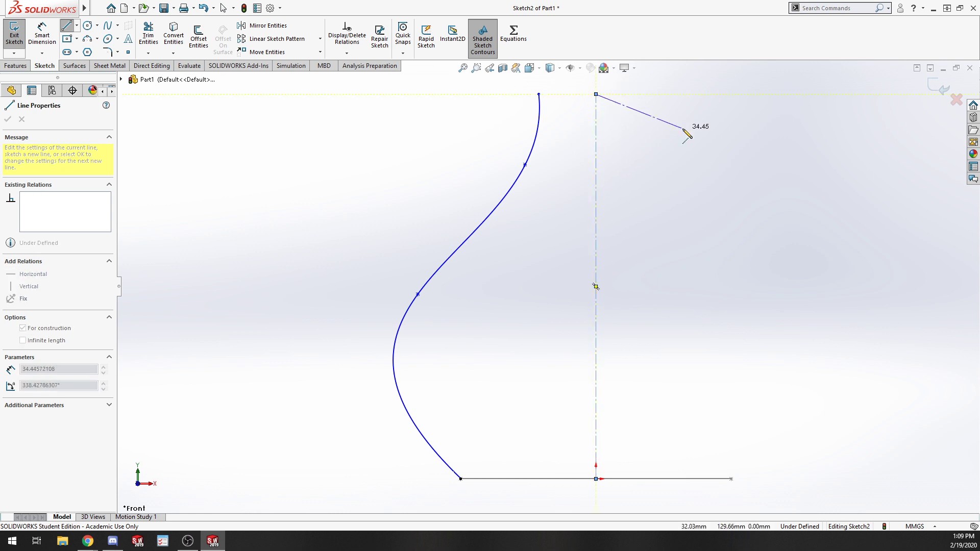
key(Escape)
key(Escape)
Dimension the spline's lower interior point across the centerline as a 120 mm diameter.
key(s)
click(243, 260)
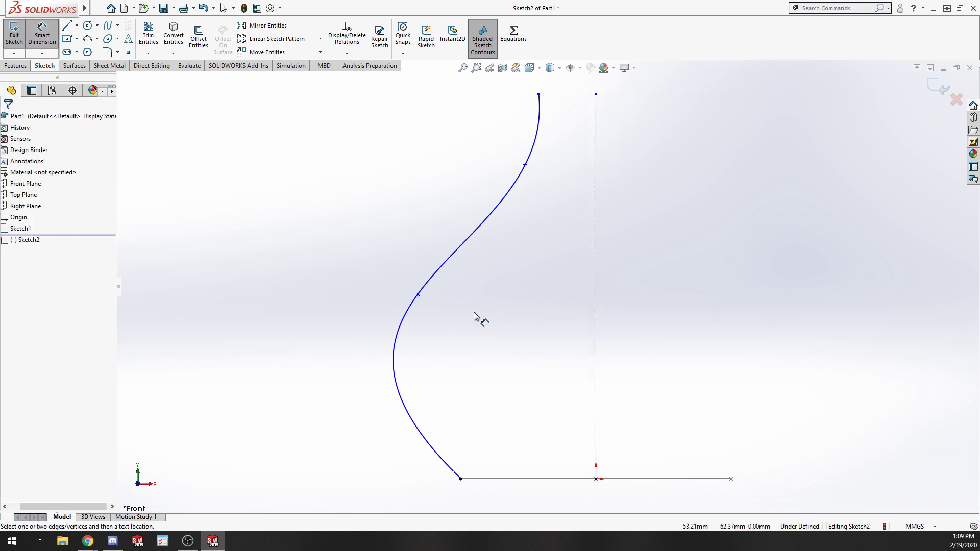
click(419, 295)
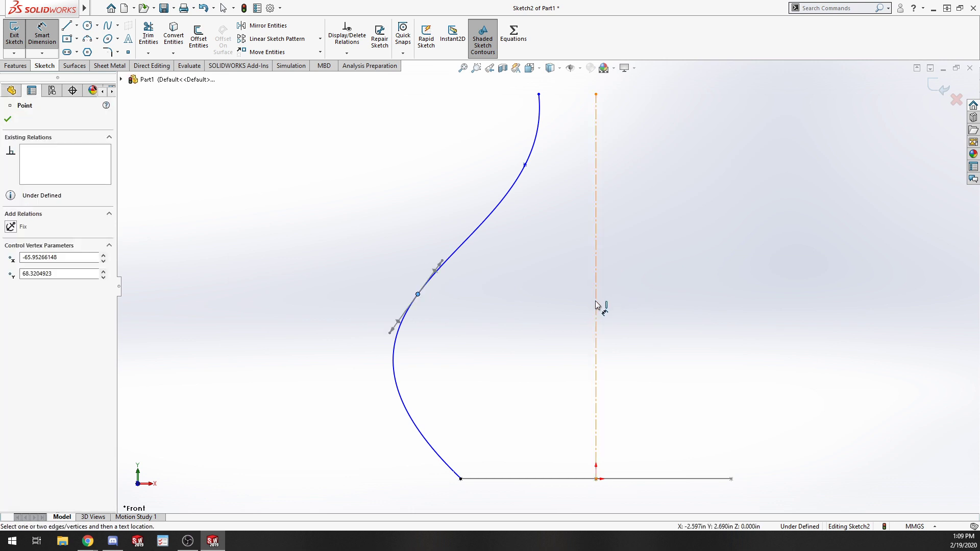
click(596, 305)
click(631, 310)
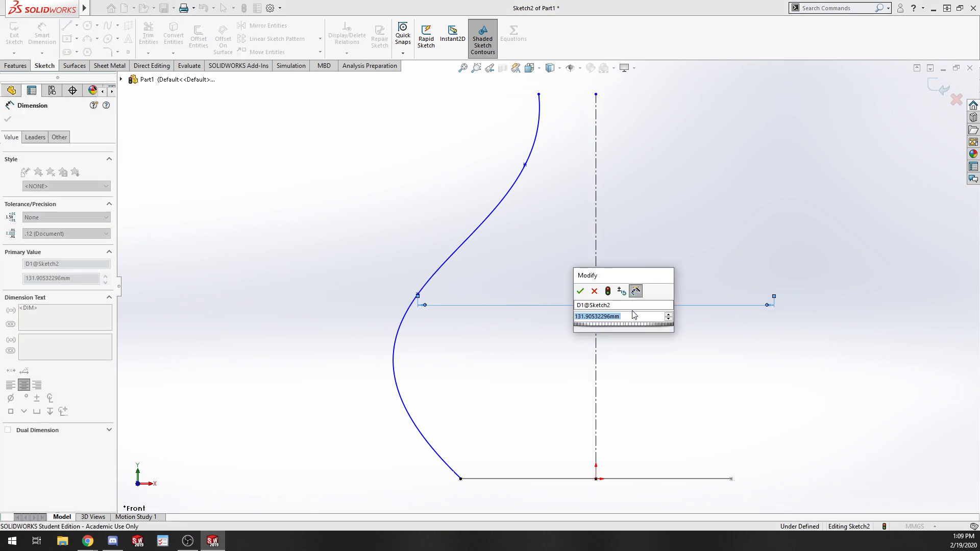
text(120)
key(Return)
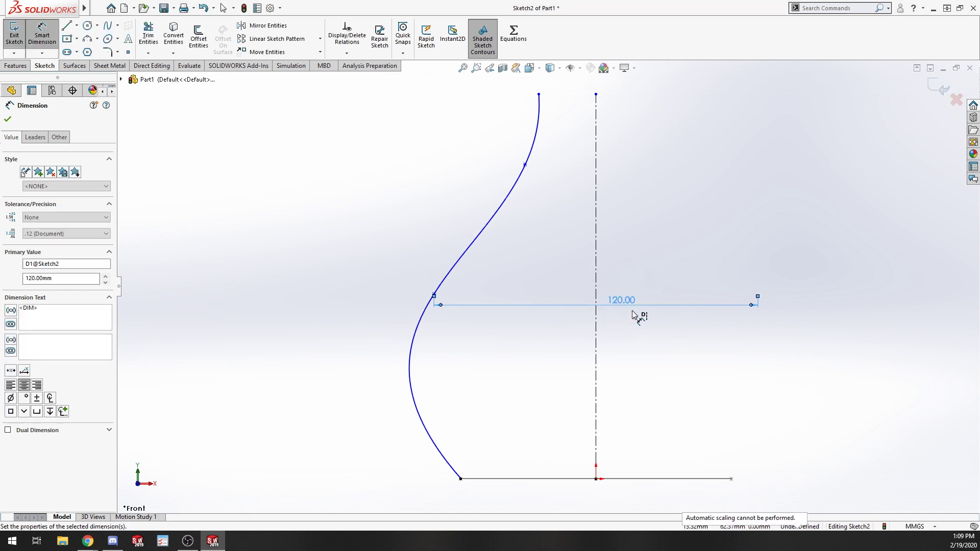
Dimension the spline's upper interior point across the centerline as a 50 mm diameter.
click(525, 165)
click(595, 171)
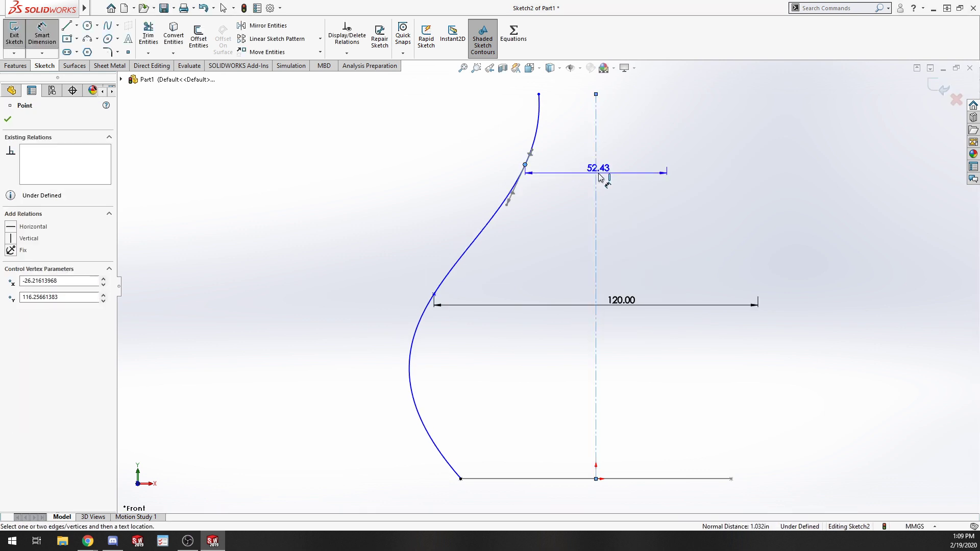
click(618, 174)
text(50)
key(Return)
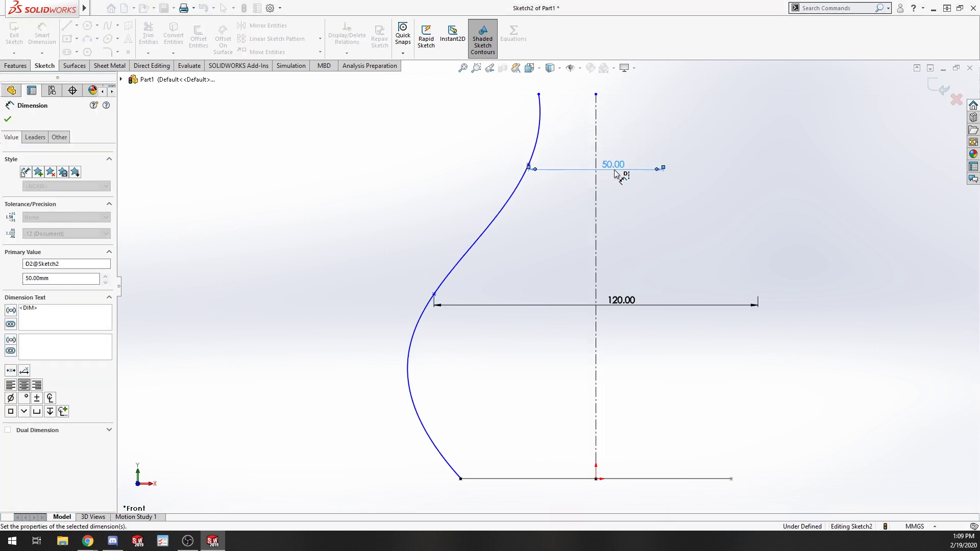
Dimension the spline's top endpoint across the centerline as a 40 mm diameter.
click(539, 94)
click(596, 98)
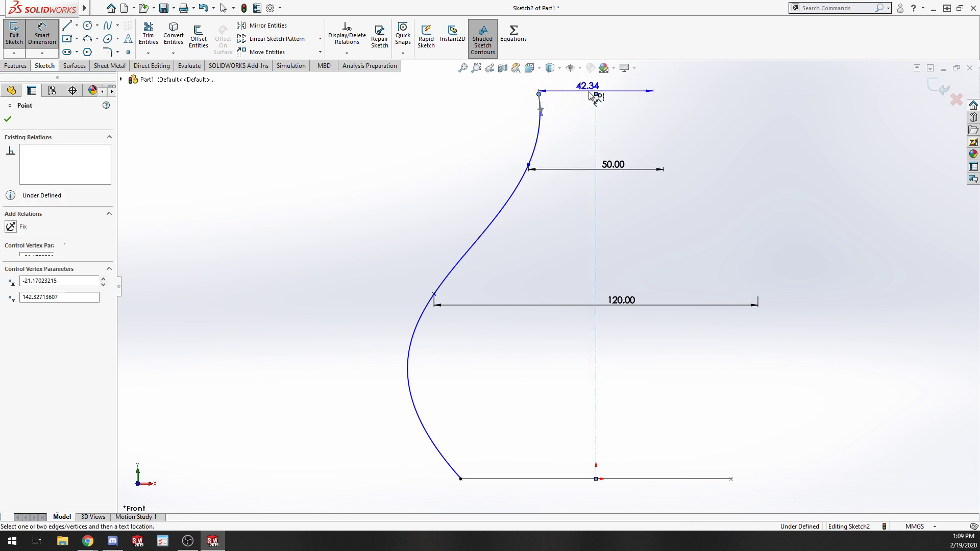
click(627, 82)
text(40)
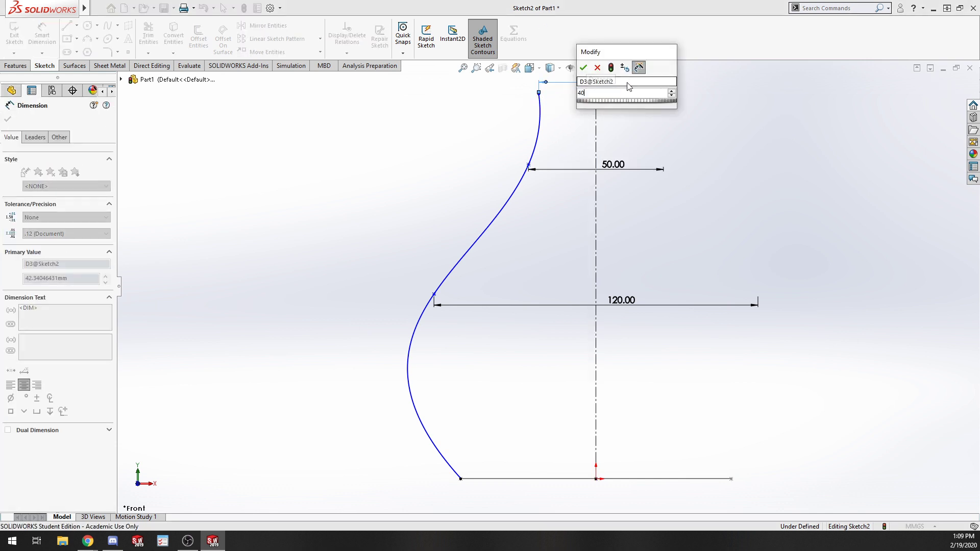
key(Return)
Dimension the spline's height from the base line to its top endpoint as 150 mm.
scroll(557, 198, down, 1)
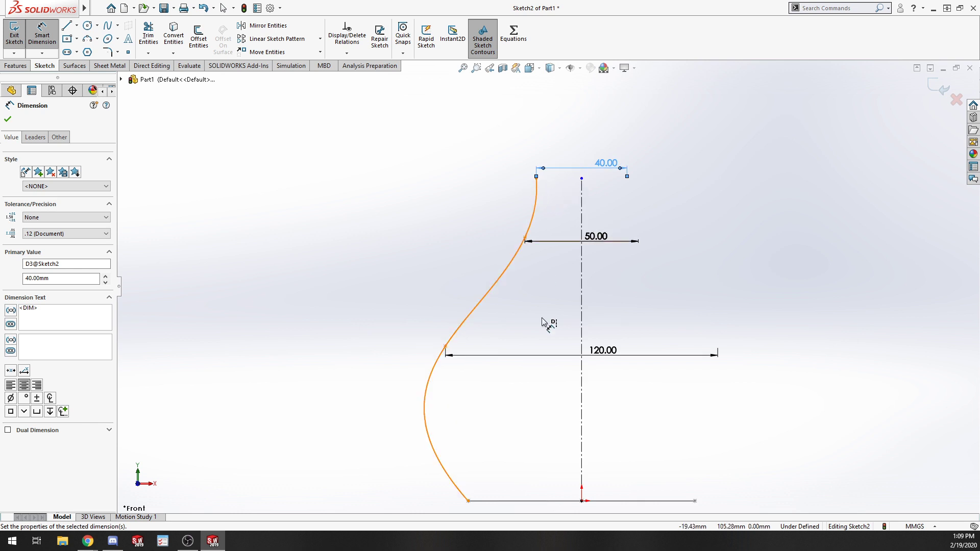
click(562, 503)
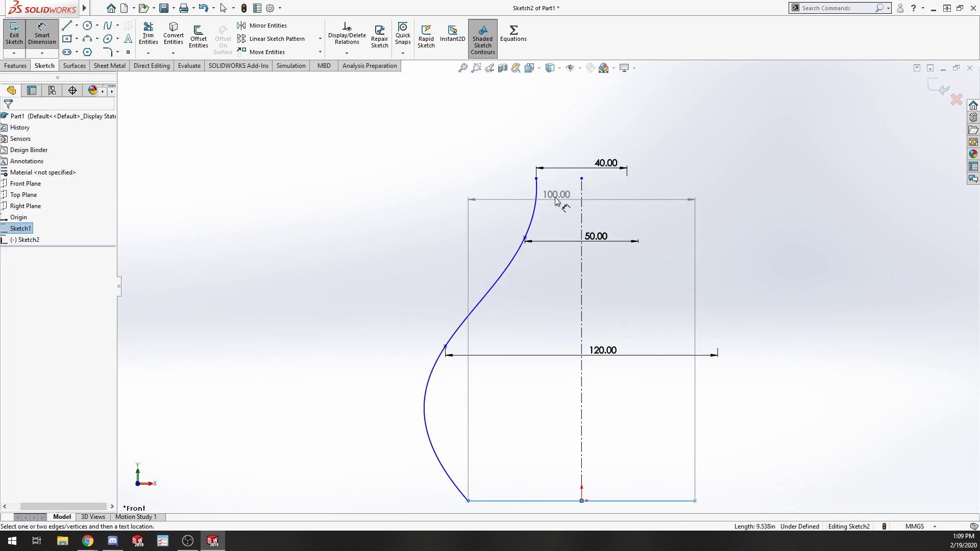
click(536, 179)
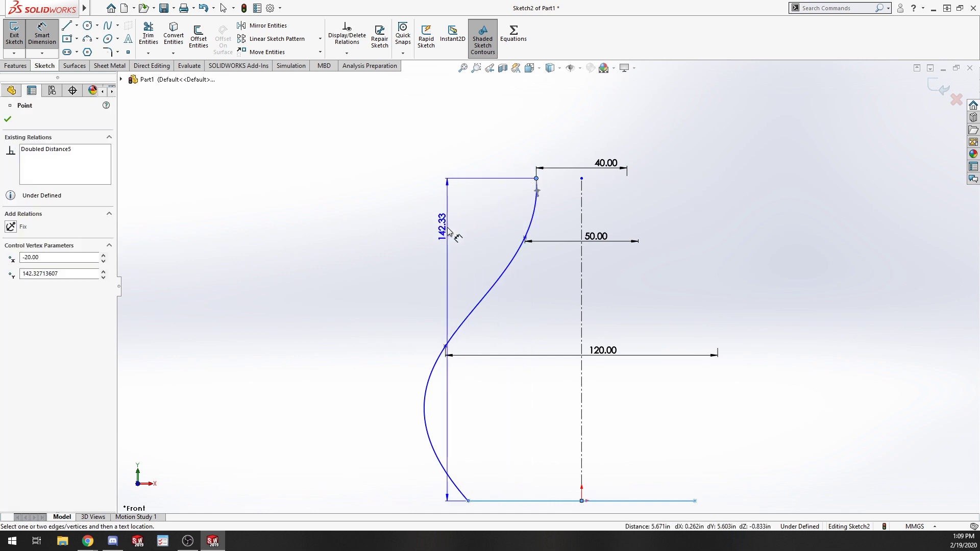
click(403, 253)
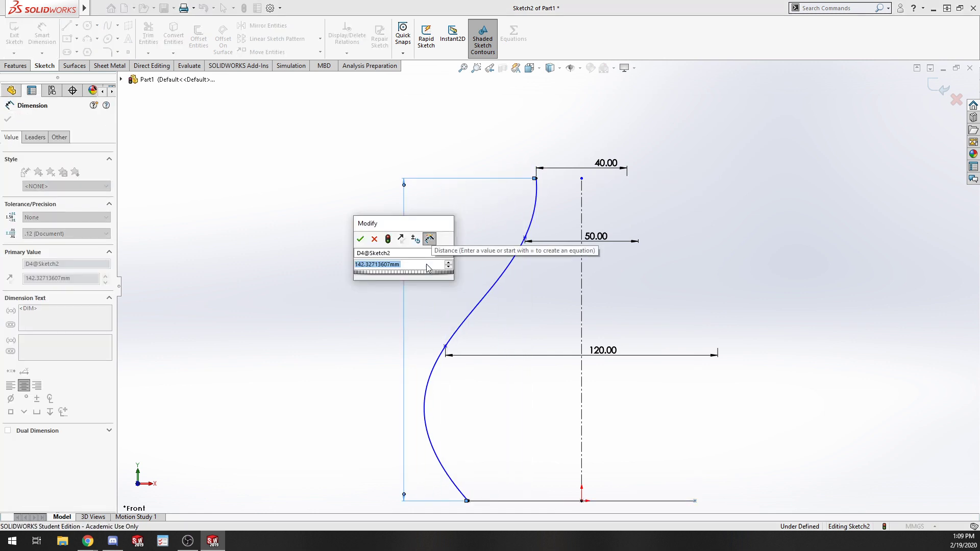
text(150)
key(Return)
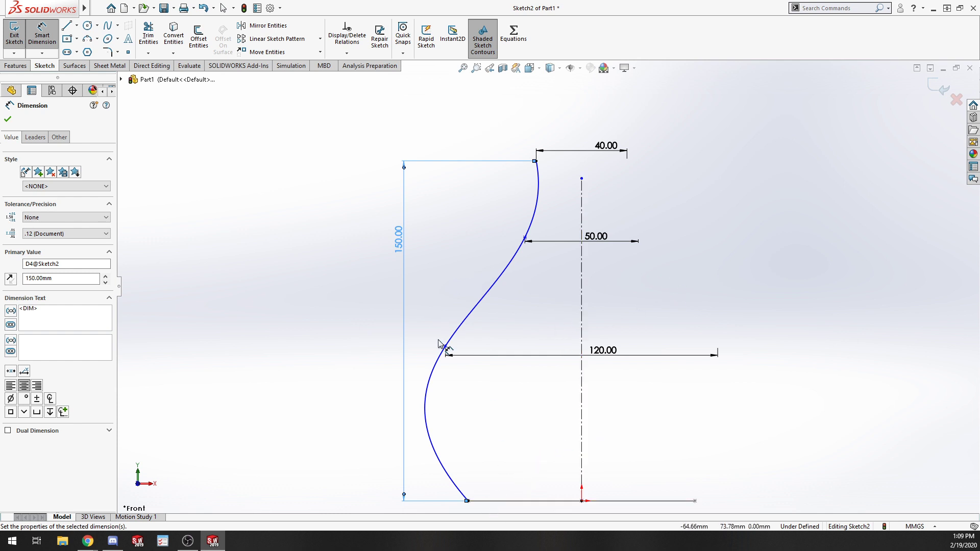
Reshape the spline by adjusting its tangent at the lower interior point.
key(Escape)
key(Escape)
drag(445, 347, 455, 312)
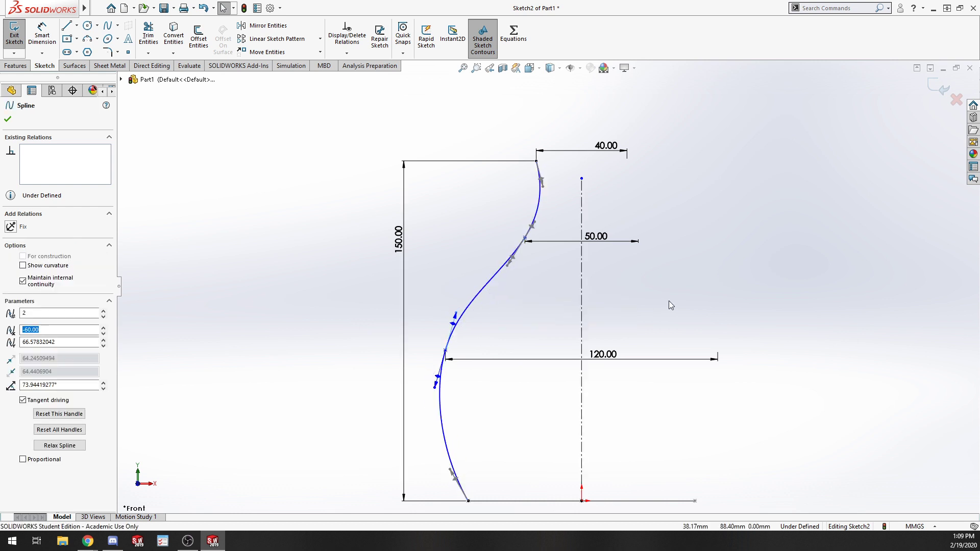
click(696, 284)
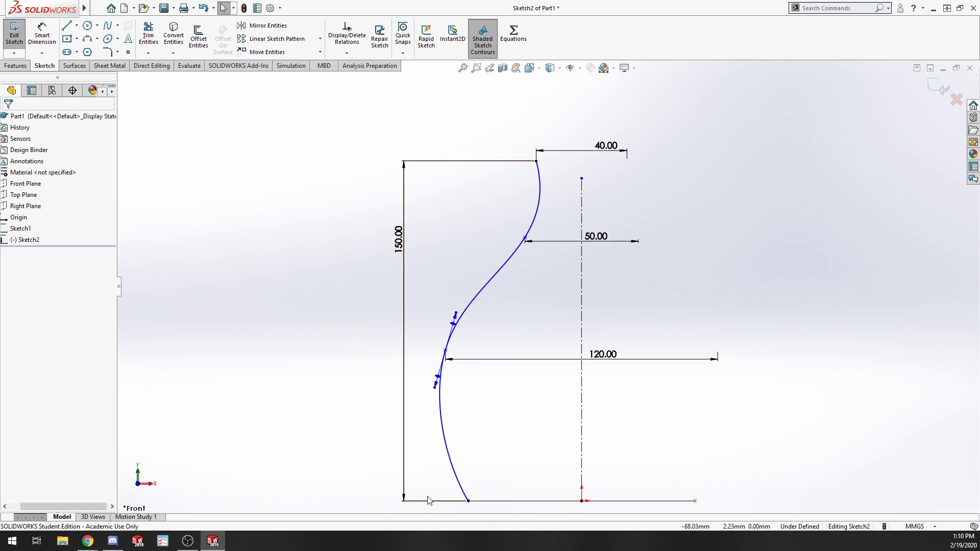
Exit the spline path sketch.
click(14, 34)
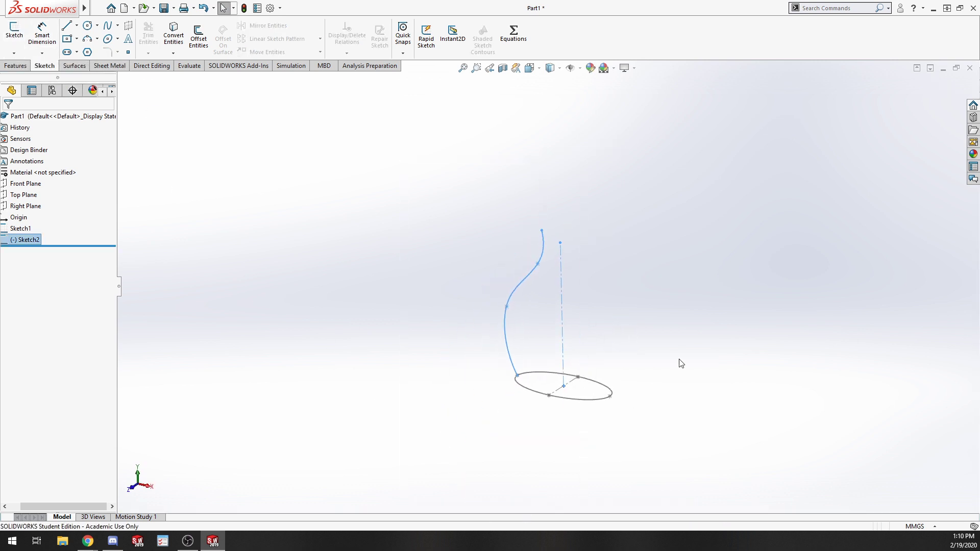
click(680, 363)
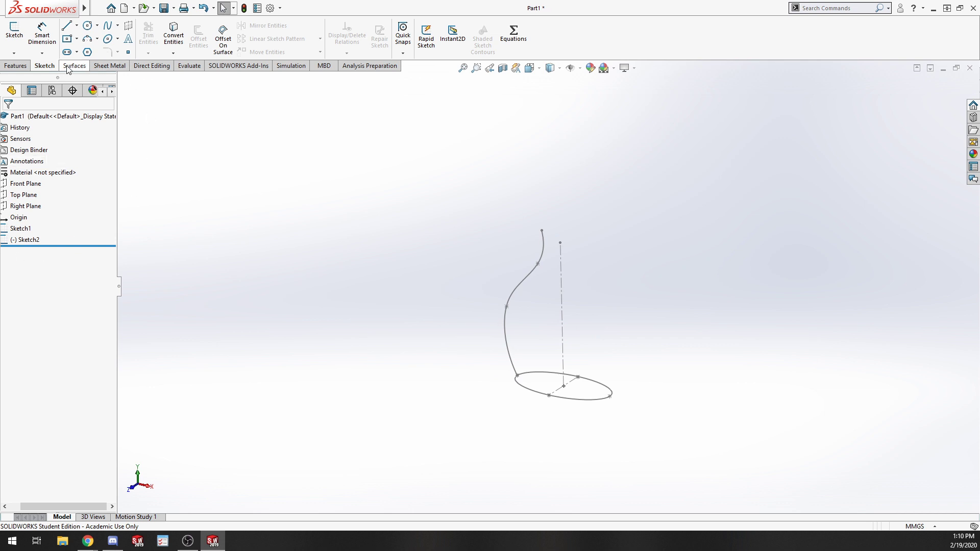
click(15, 65)
click(100, 26)
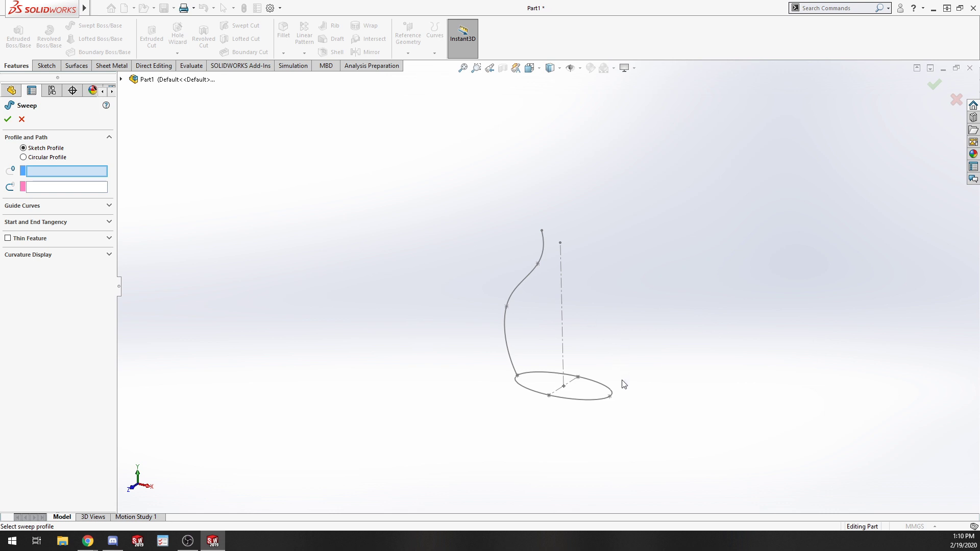
click(606, 392)
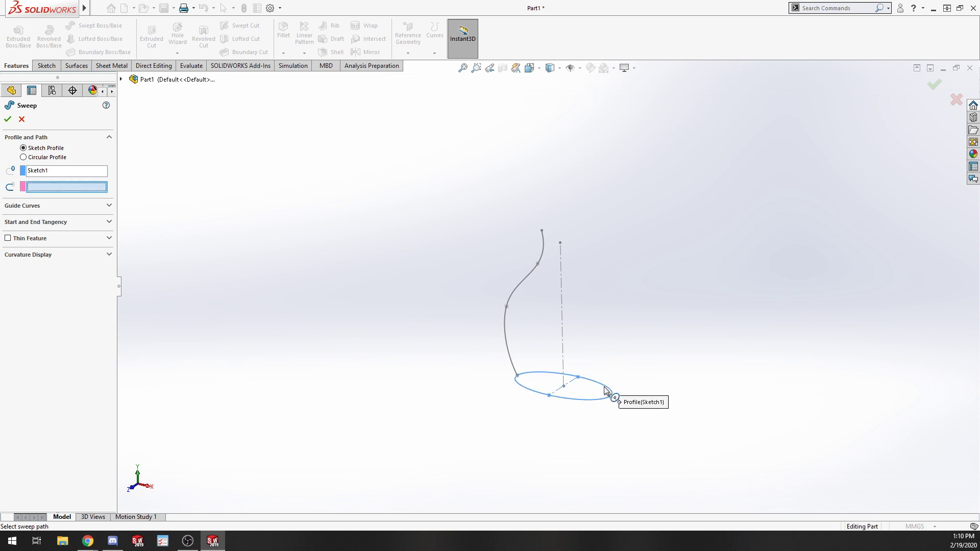
click(506, 341)
middle_drag(470, 430, 489, 408)
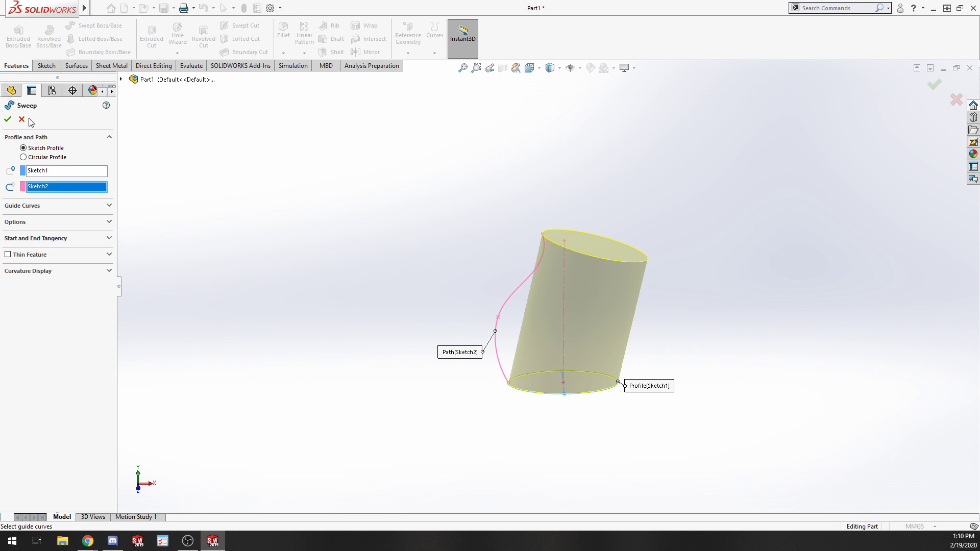
right_click(76, 187)
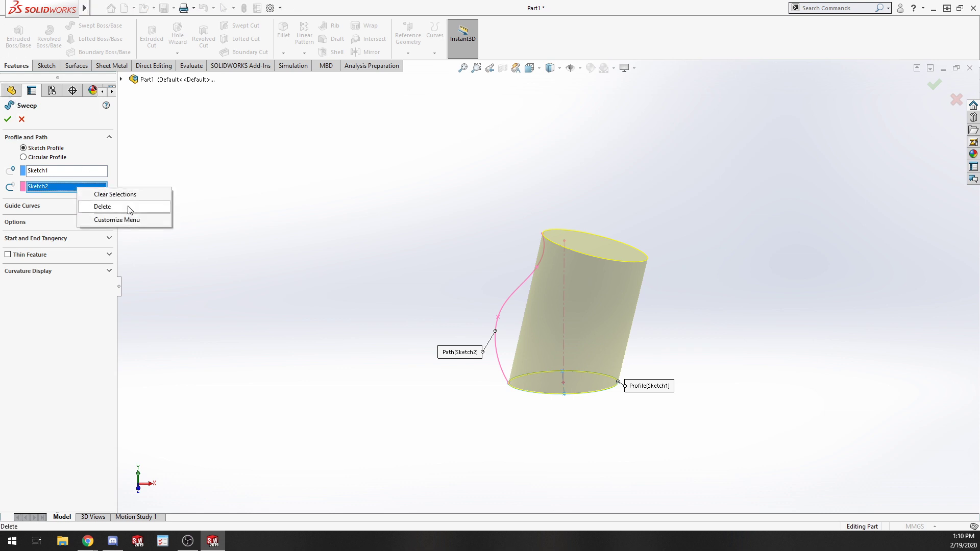
click(129, 207)
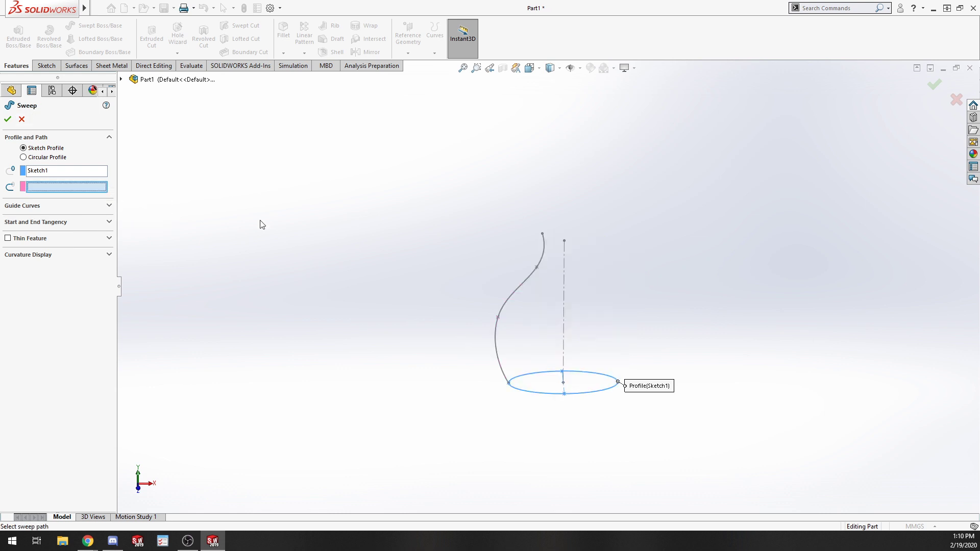
click(21, 119)
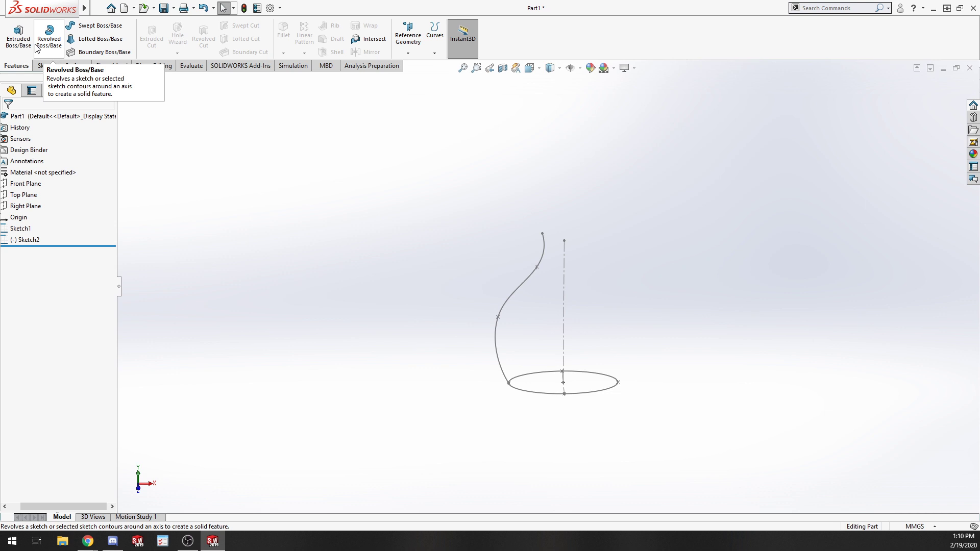
Create a Front Plane sketch containing a line converted from the spline sketch's centerline, then exit it.
scroll(36, 47, down, 1)
scroll(123, 83, up, 2)
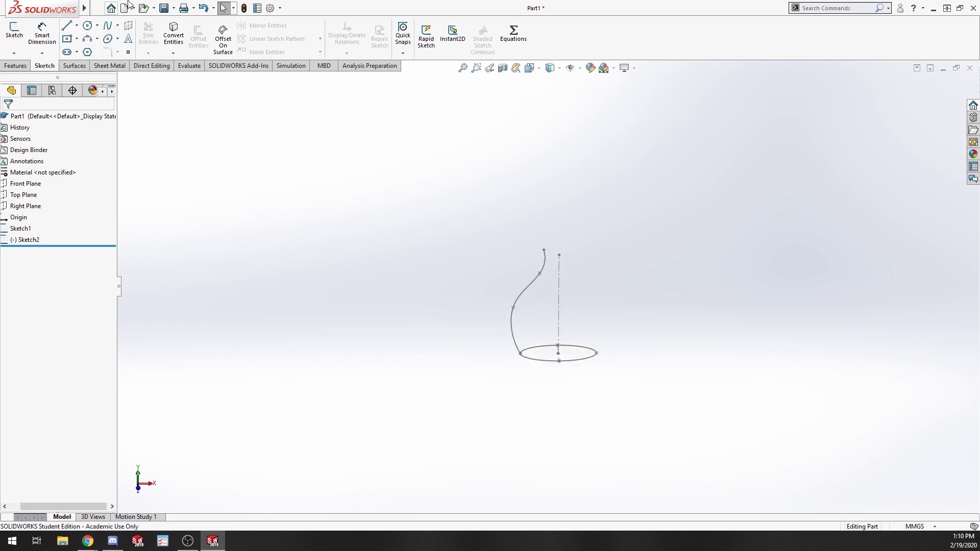
click(31, 184)
scroll(670, 273, up, 4)
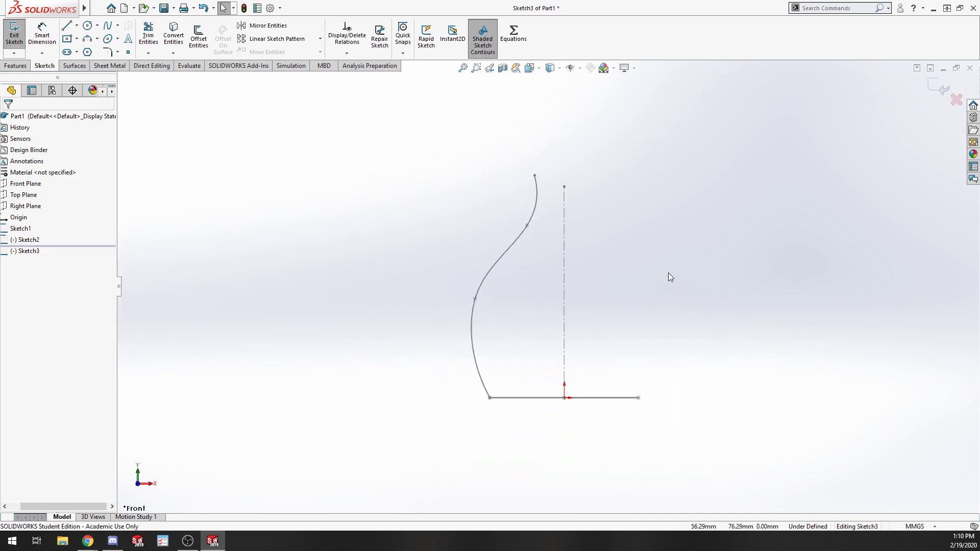
mouse_move(668, 273)
middle_down()
mouse_move(613, 269)
mouse_move(602, 295)
middle_up()
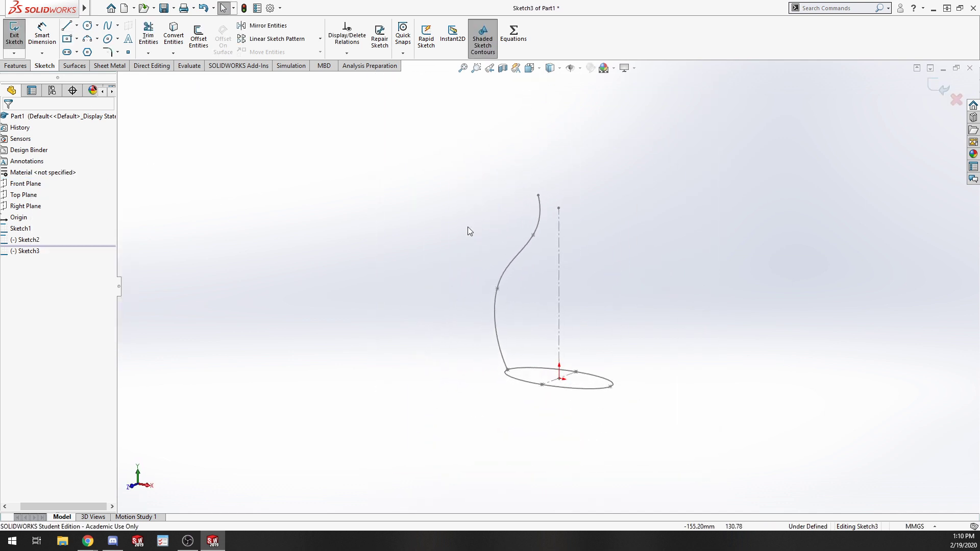
click(559, 243)
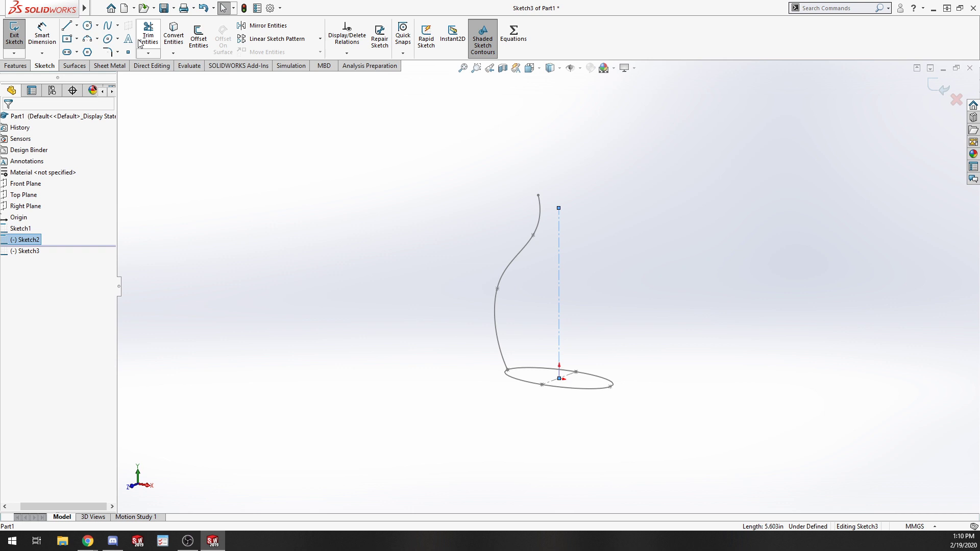
click(181, 36)
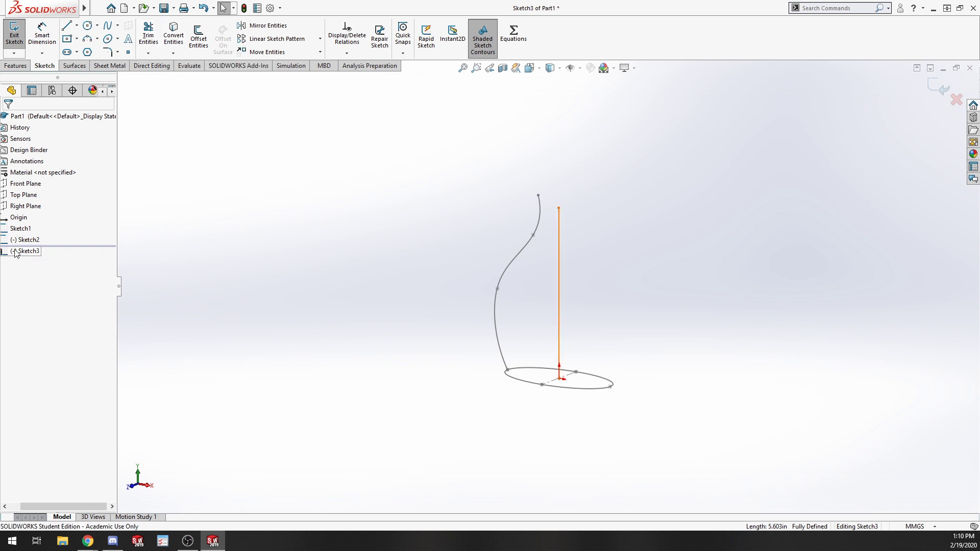
click(34, 237)
click(17, 33)
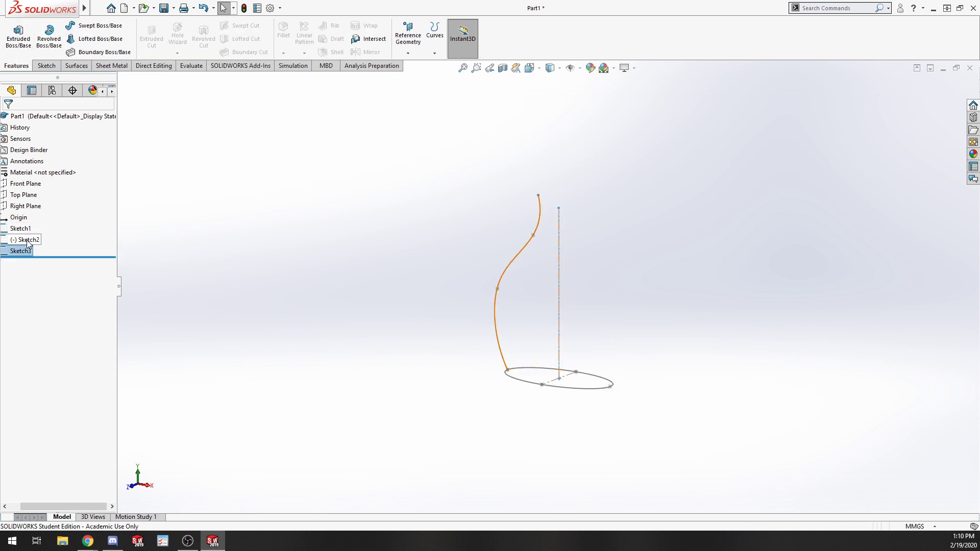
Edit the spline sketch to make the centerline's top endpoint horizontal with the spline's top endpoint, then exit.
right_click(26, 240)
click(37, 210)
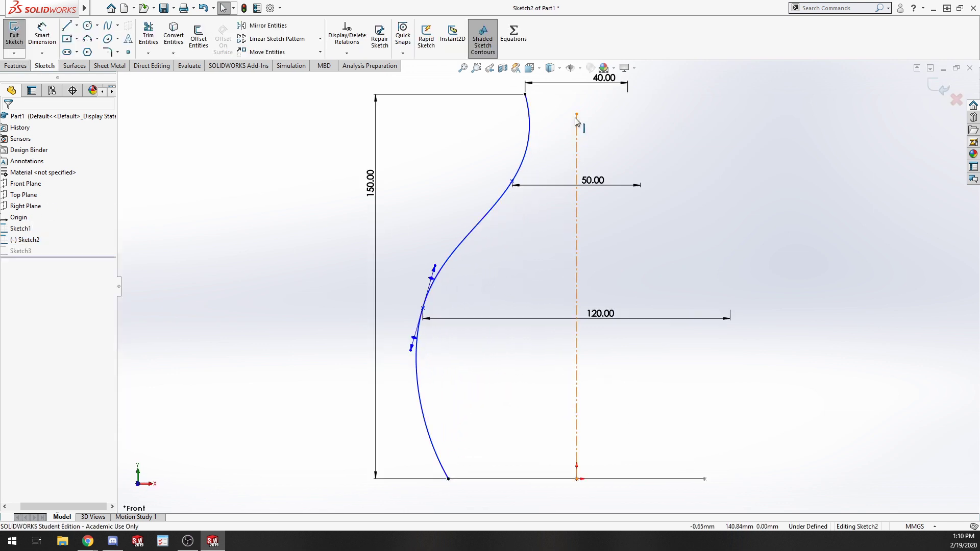
click(576, 114)
ctrl+click(524, 95)
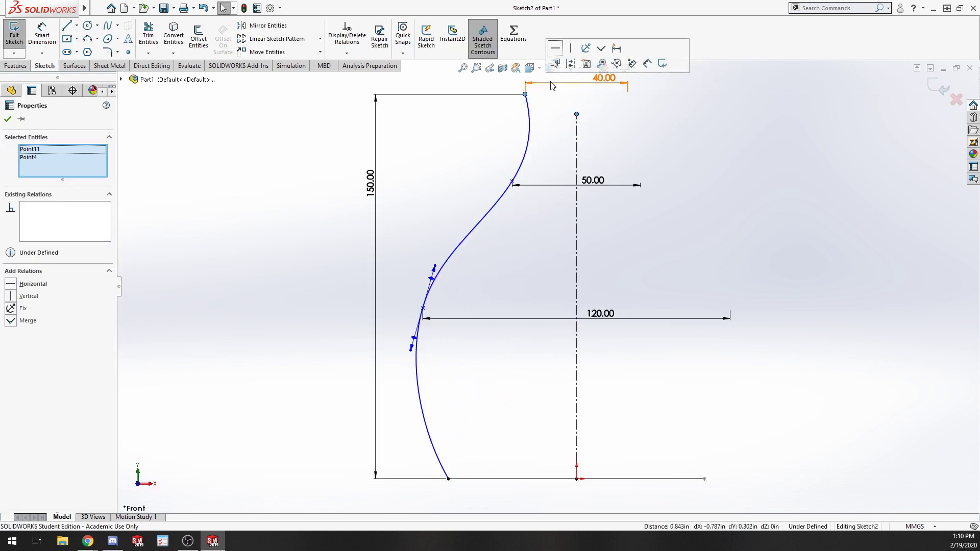
click(555, 48)
click(719, 190)
click(14, 35)
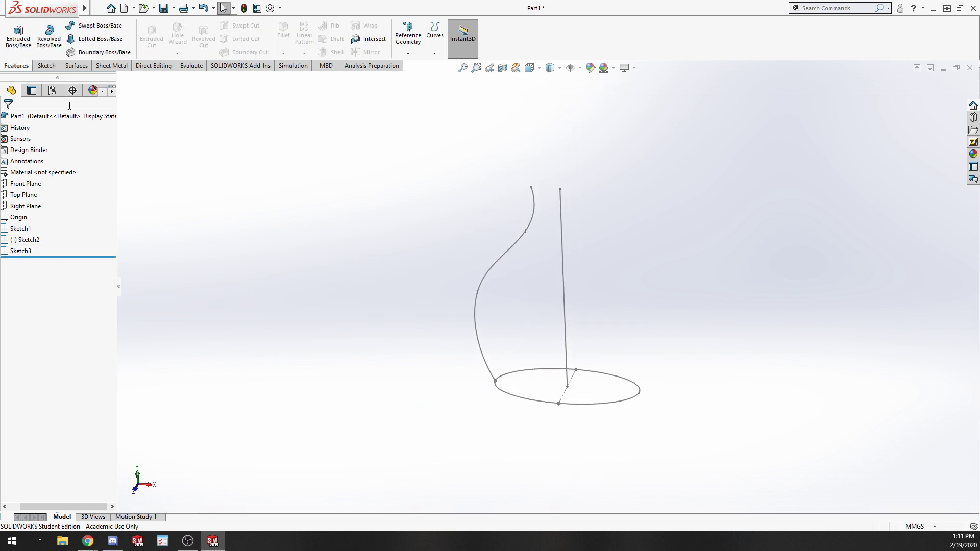
Try to sweep the ellipse along the converted line using the spline as a guide curve.
click(98, 25)
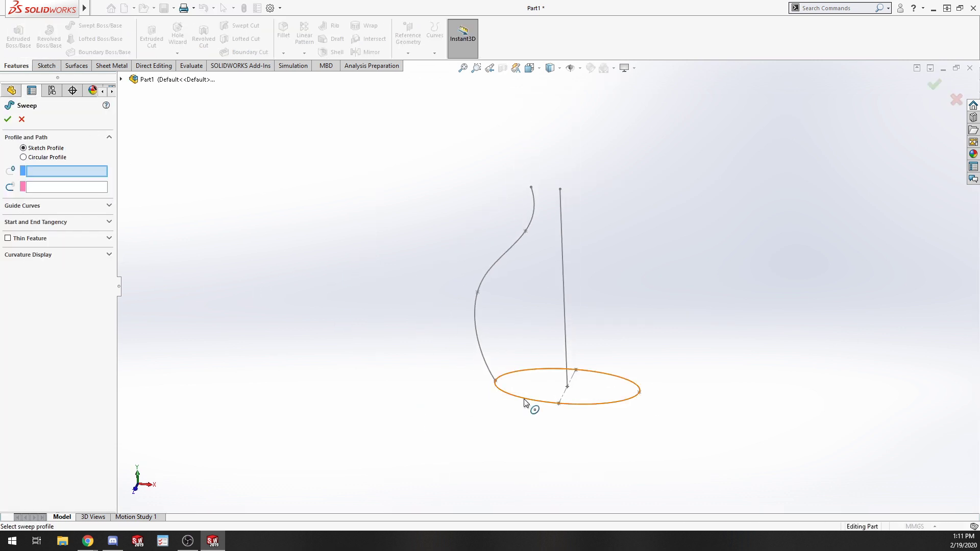
click(537, 402)
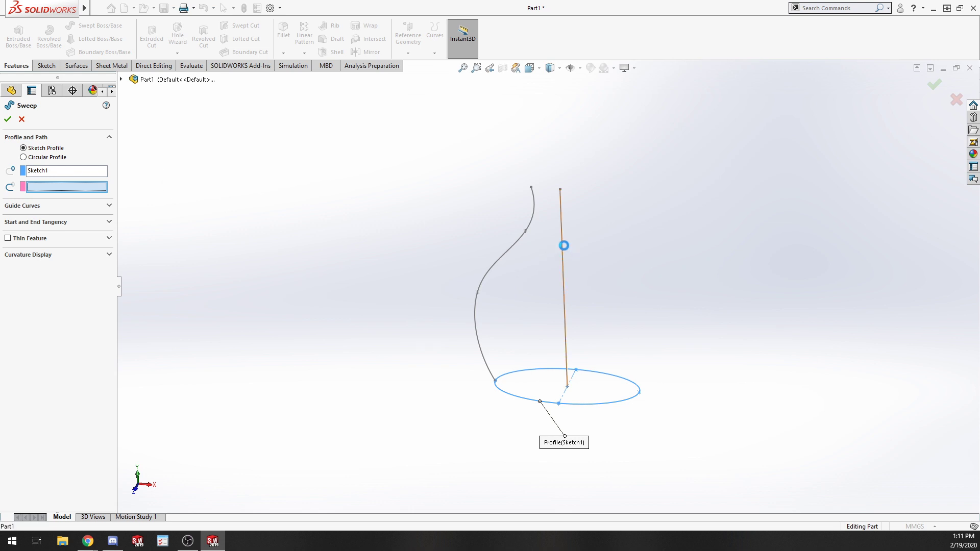
click(563, 248)
click(38, 206)
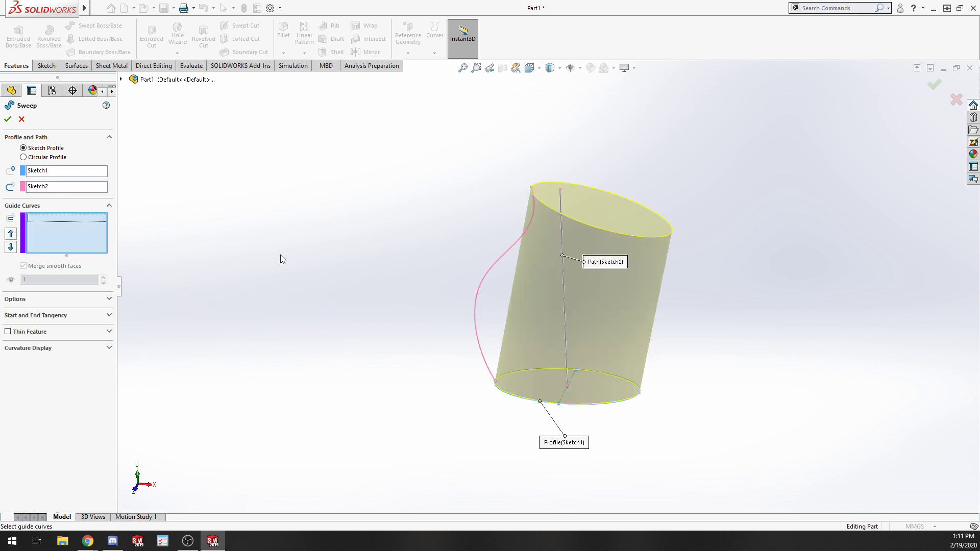
click(490, 273)
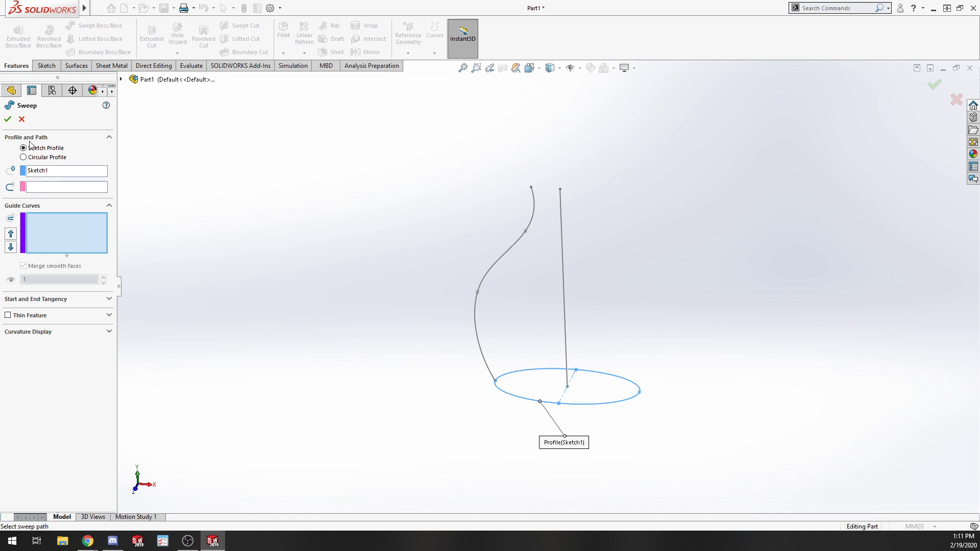
click(65, 187)
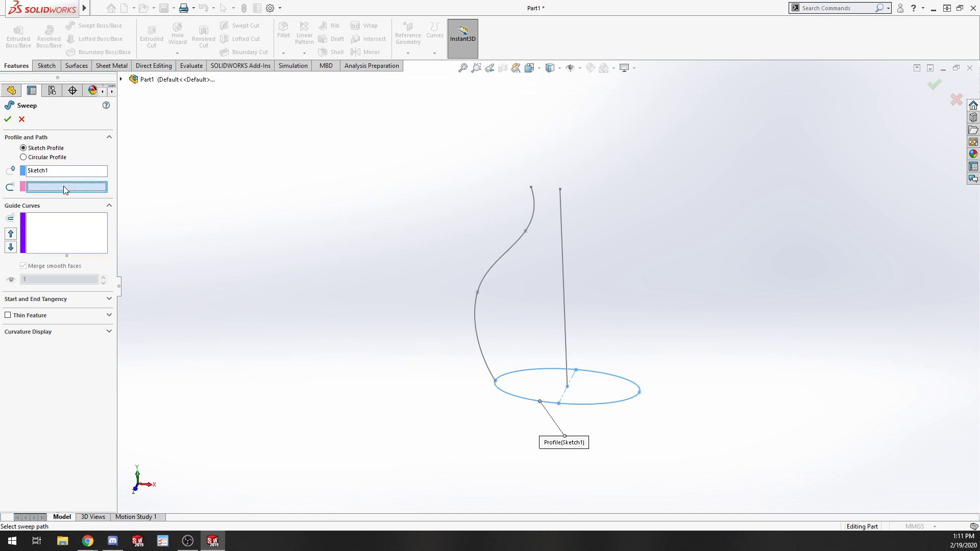
click(563, 247)
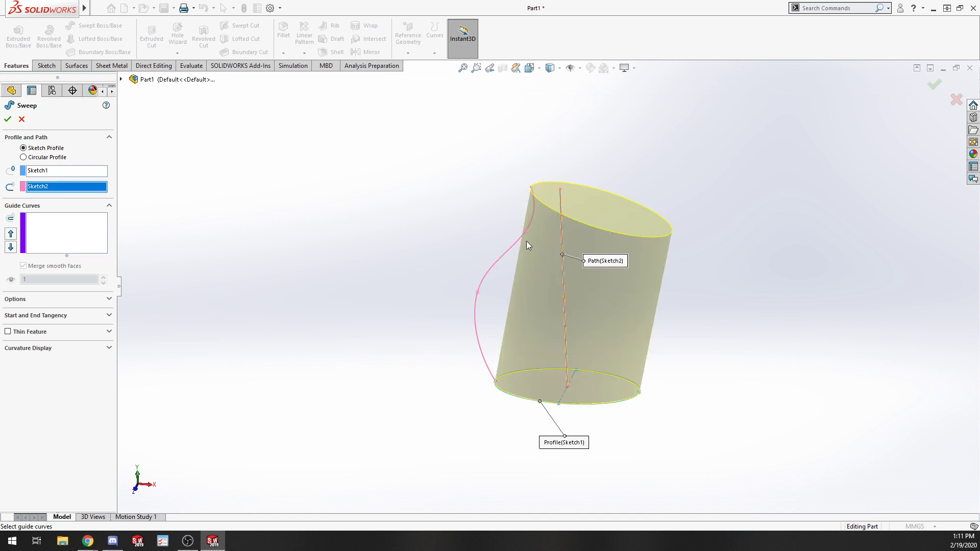
right_click(52, 187)
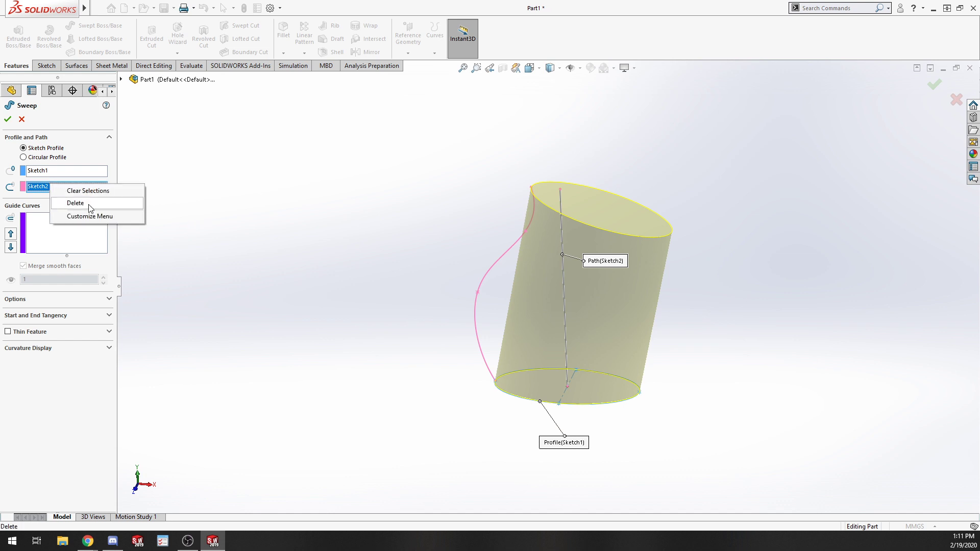
click(72, 201)
click(121, 79)
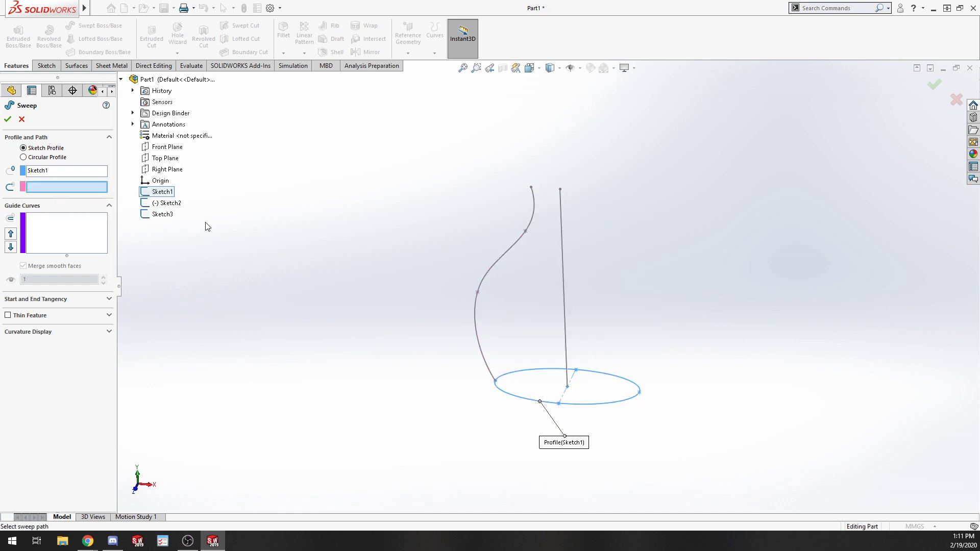
click(162, 214)
click(55, 234)
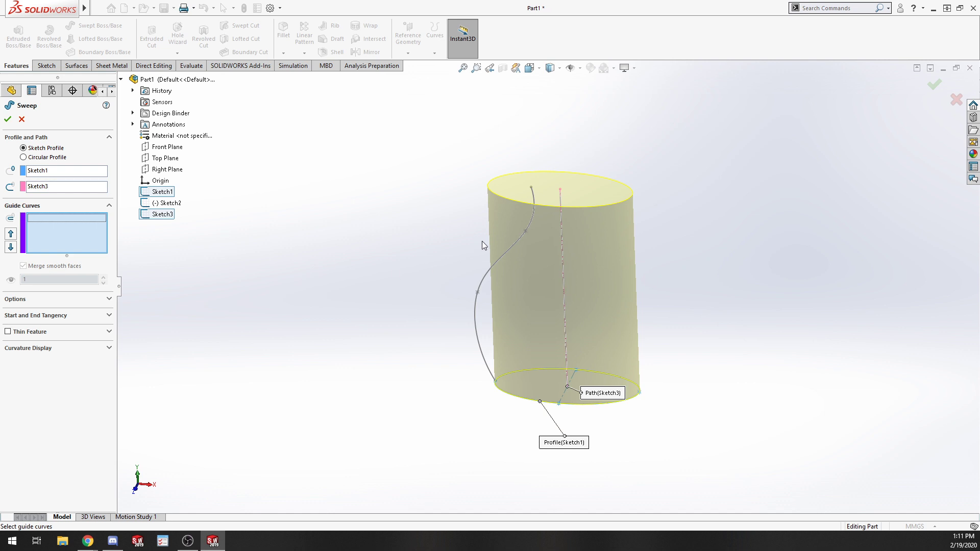
click(494, 269)
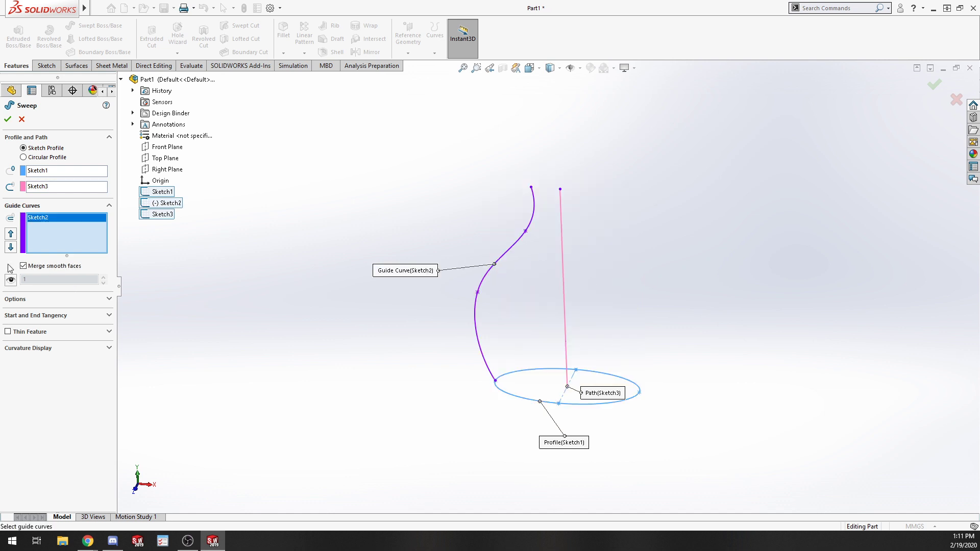
click(8, 120)
click(21, 120)
Delete the spline sketch and undo the deletion.
scroll(433, 213, down, 3)
scroll(658, 305, up, 4)
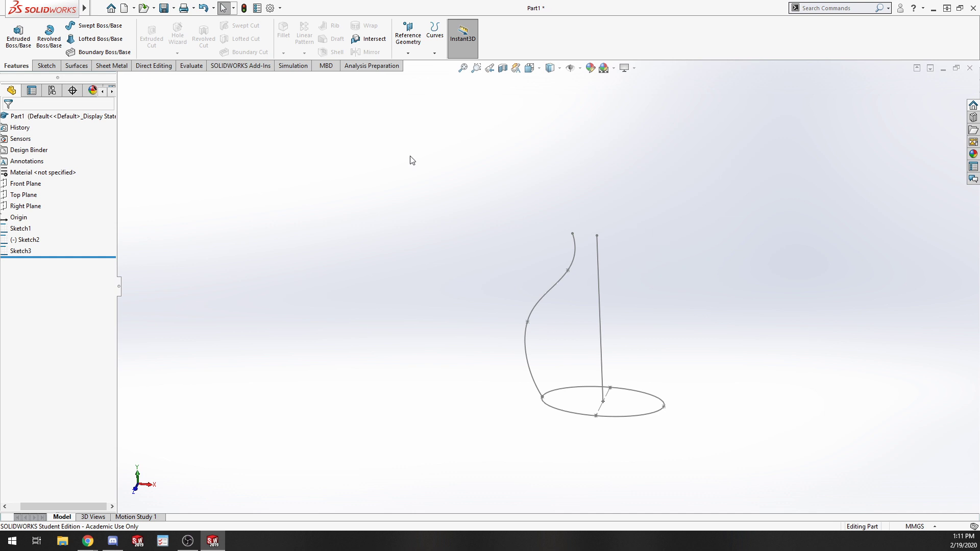
scroll(410, 158, down, 3)
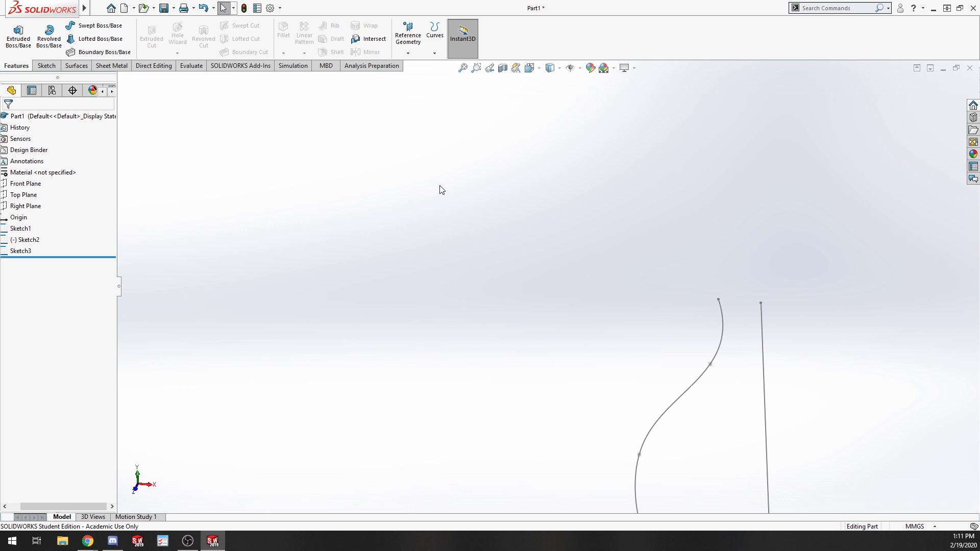
scroll(441, 190, down, 2)
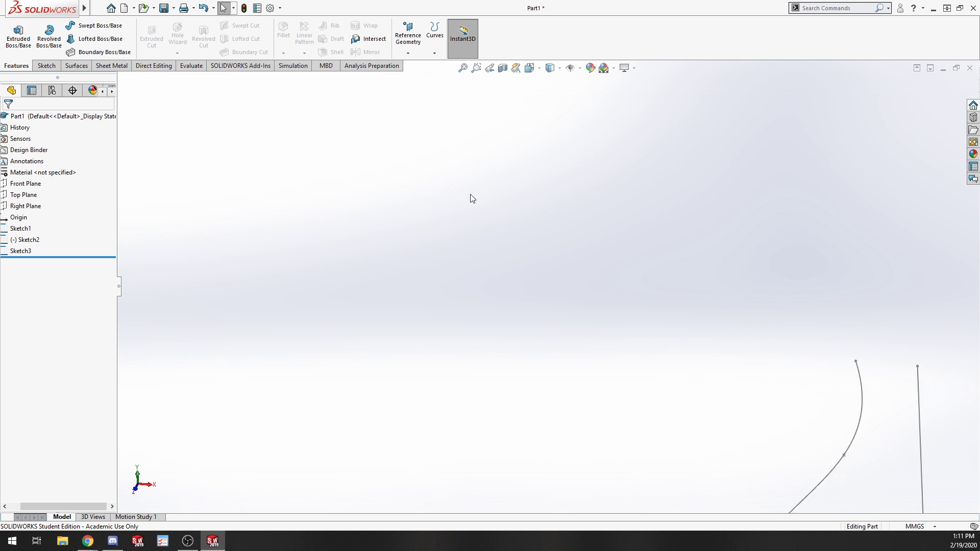
scroll(561, 249, up, 8)
mouse_move(683, 386)
middle_down()
mouse_move(674, 410)
mouse_move(743, 306)
mouse_move(705, 375)
middle_up()
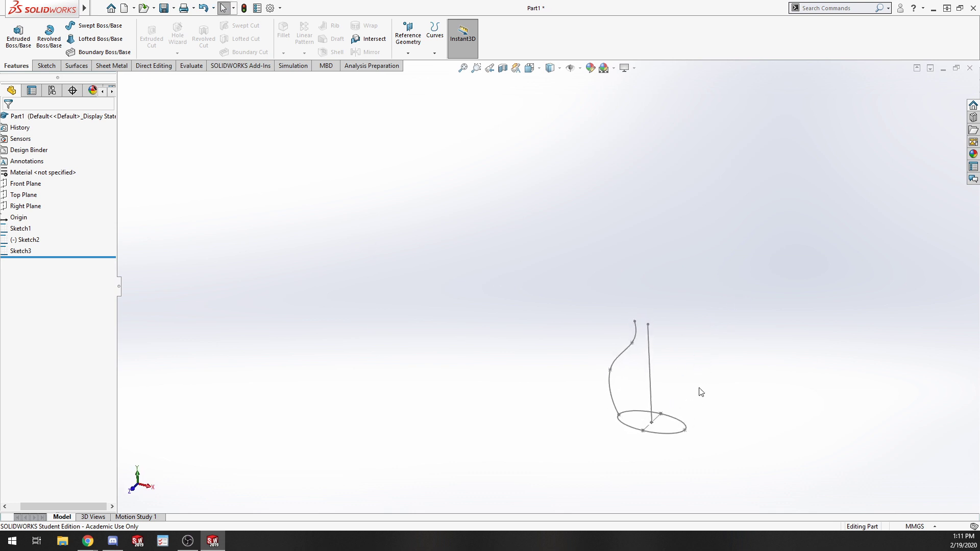
click(649, 393)
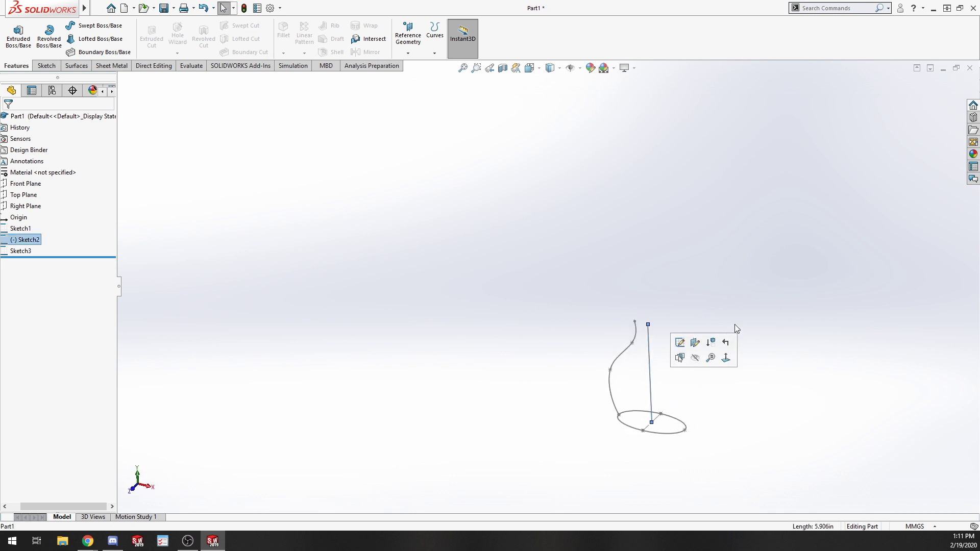
key(Delete)
click(366, 139)
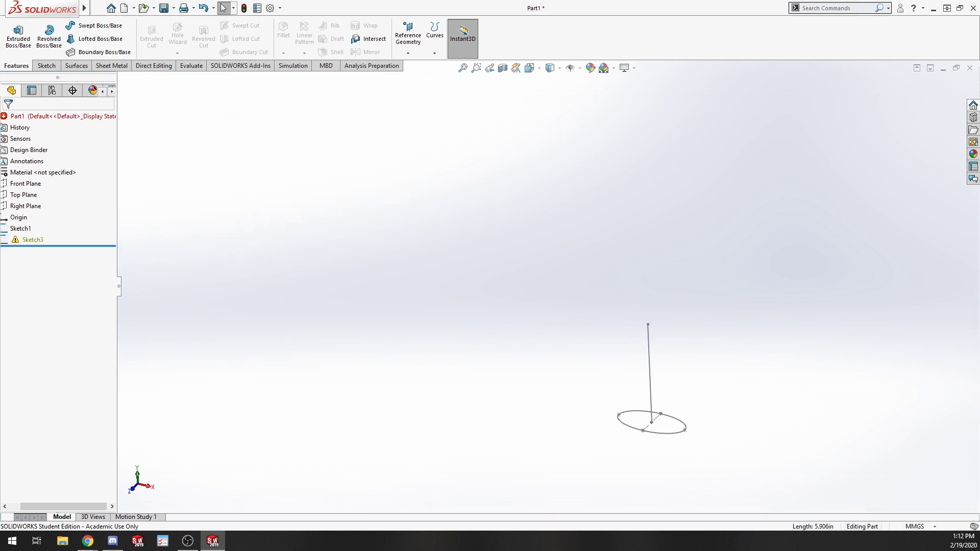
key(ctrl+z)
Edit the converted line sketch and turn its vertical line into construction geometry.
right_click(30, 251)
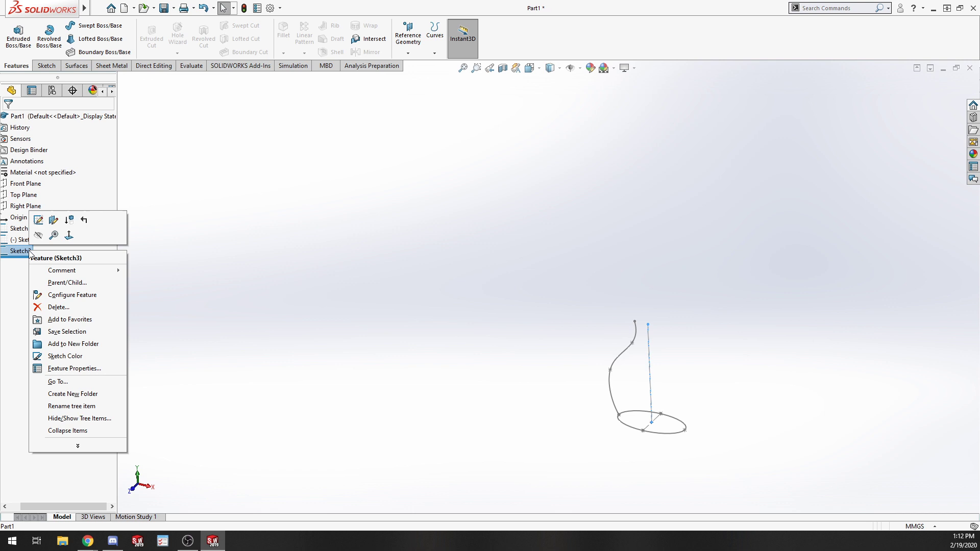
click(38, 220)
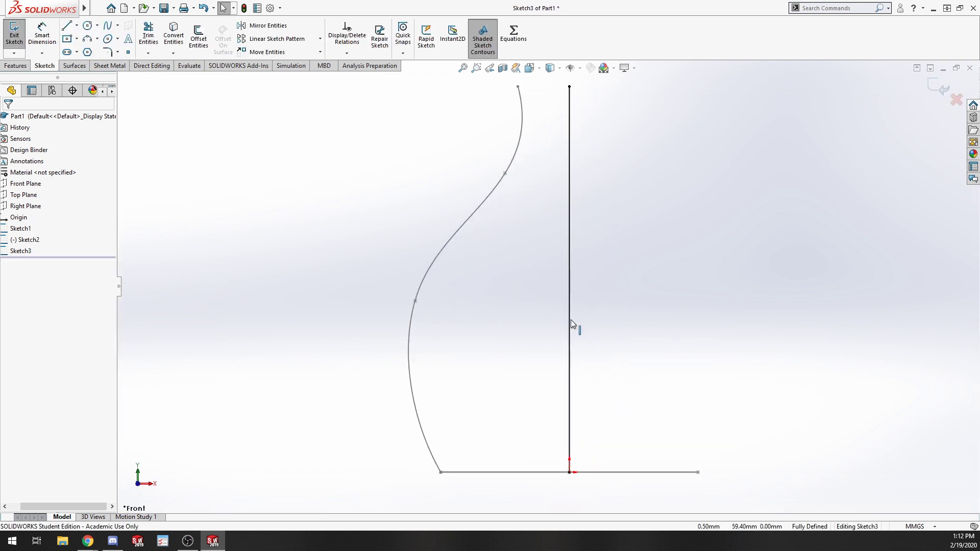
click(570, 320)
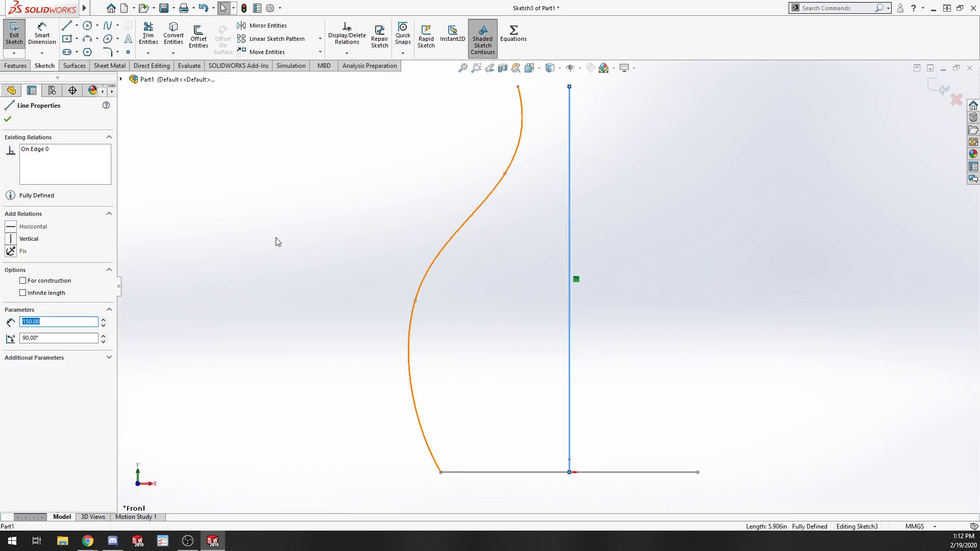
click(23, 281)
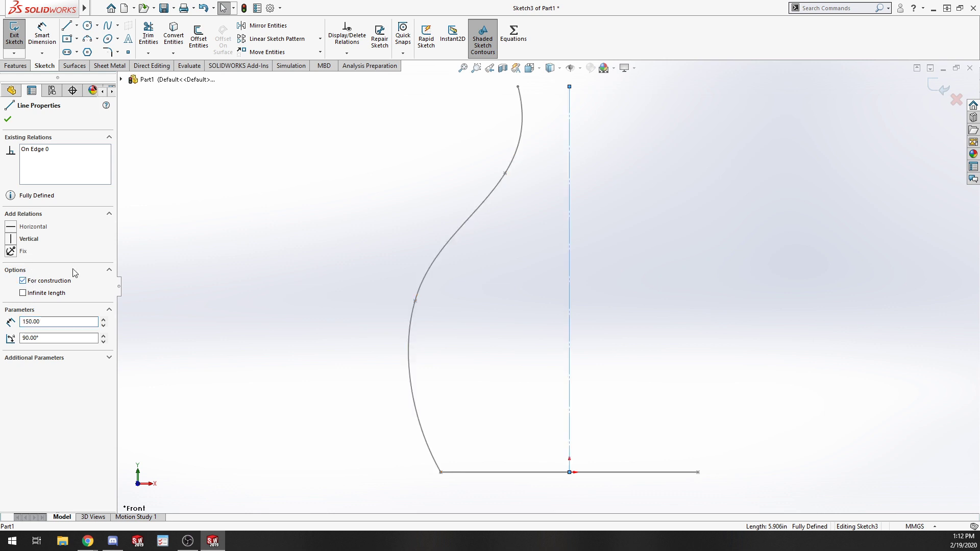
Mirror the spline about the vertical centerline and exit the sketch.
click(387, 173)
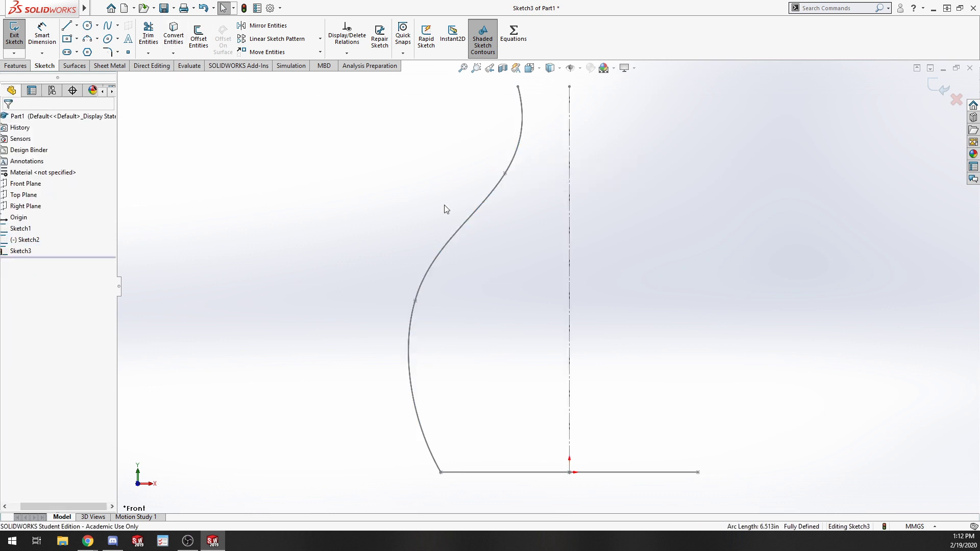
click(472, 219)
ctrl+click(570, 257)
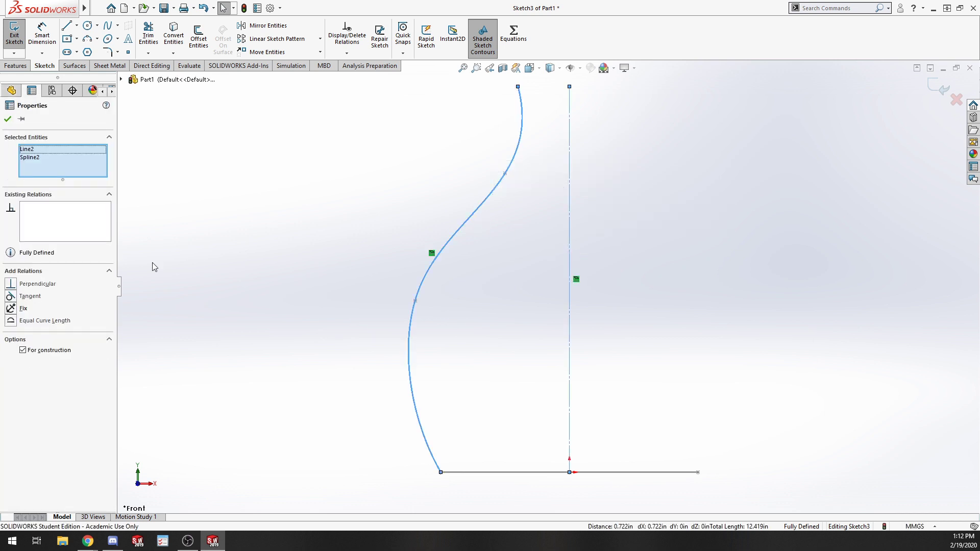
click(266, 25)
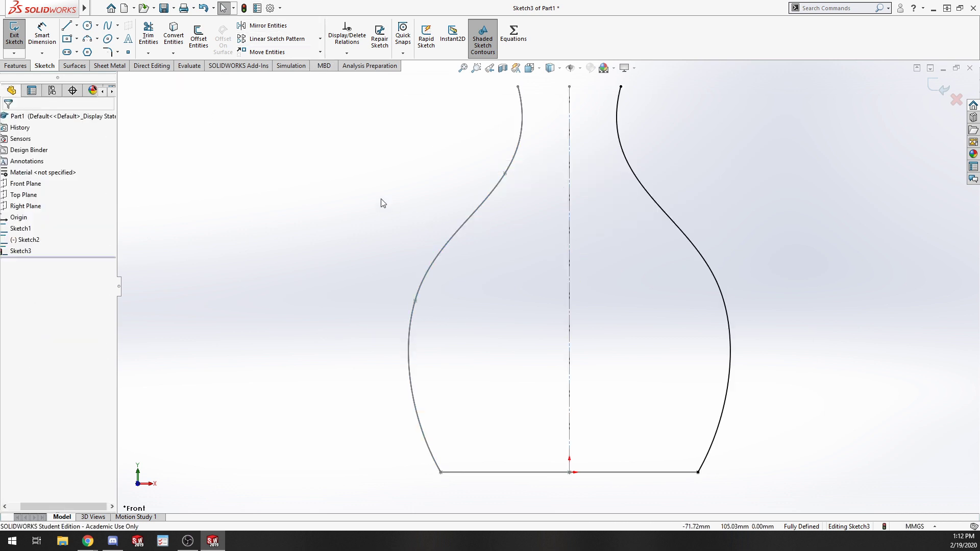
key(z)
click(16, 39)
scroll(412, 299, up, 4)
middle_drag(412, 299, 390, 399)
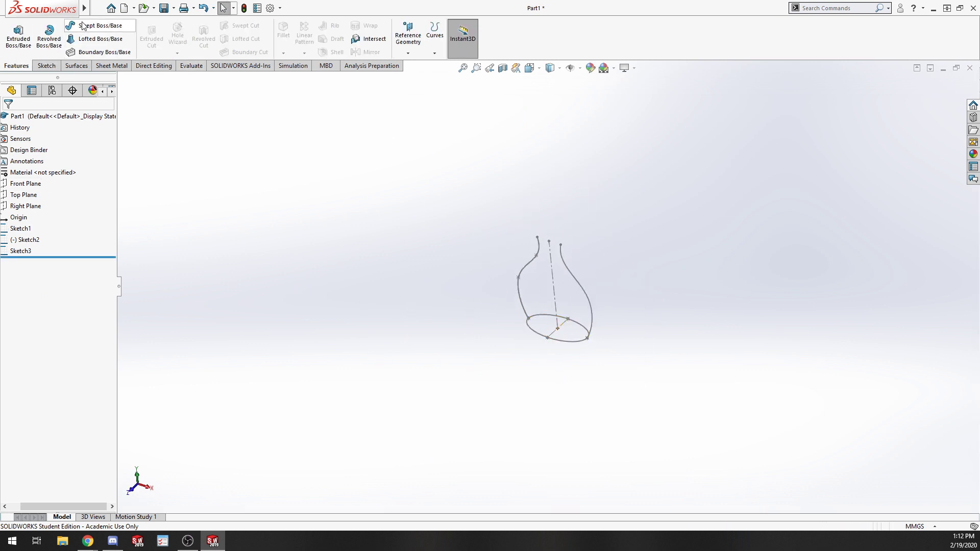
click(98, 25)
click(538, 335)
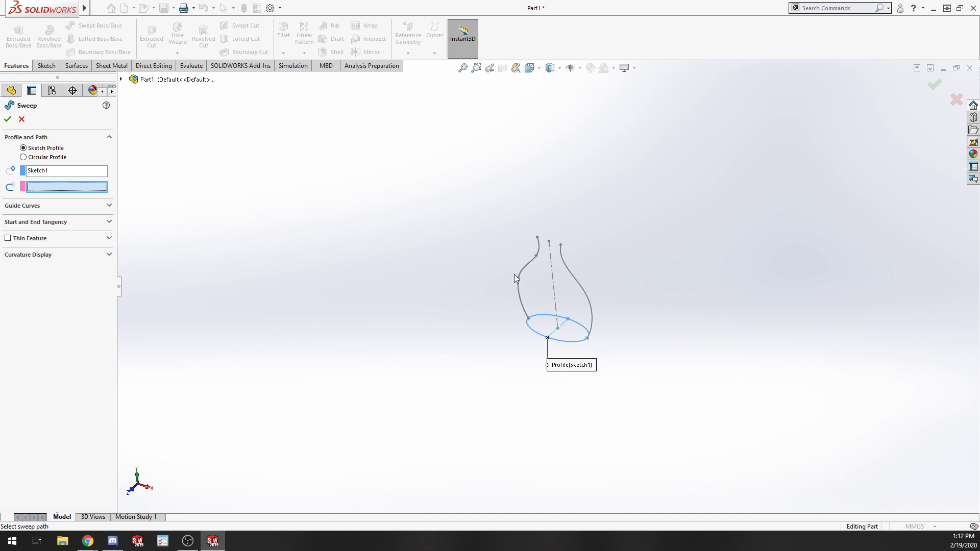
click(525, 266)
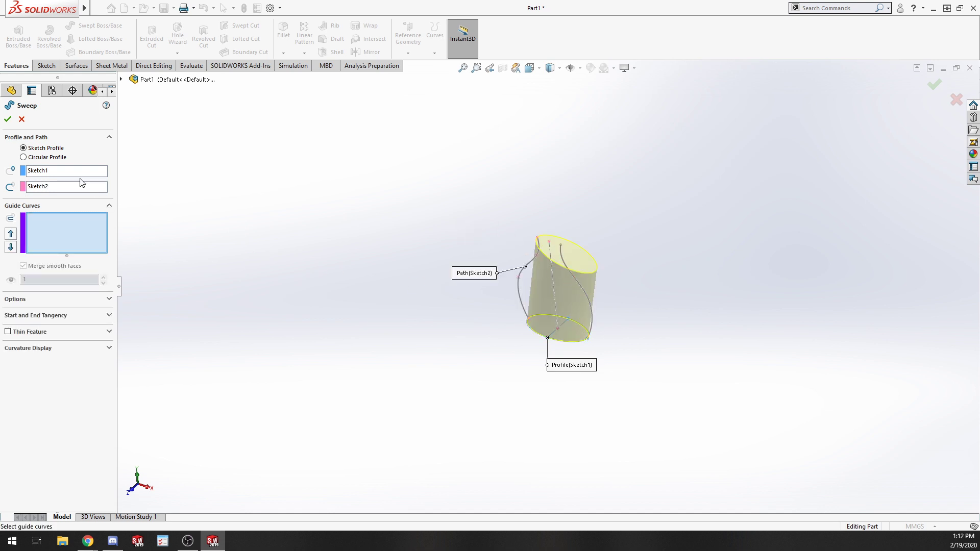
click(22, 118)
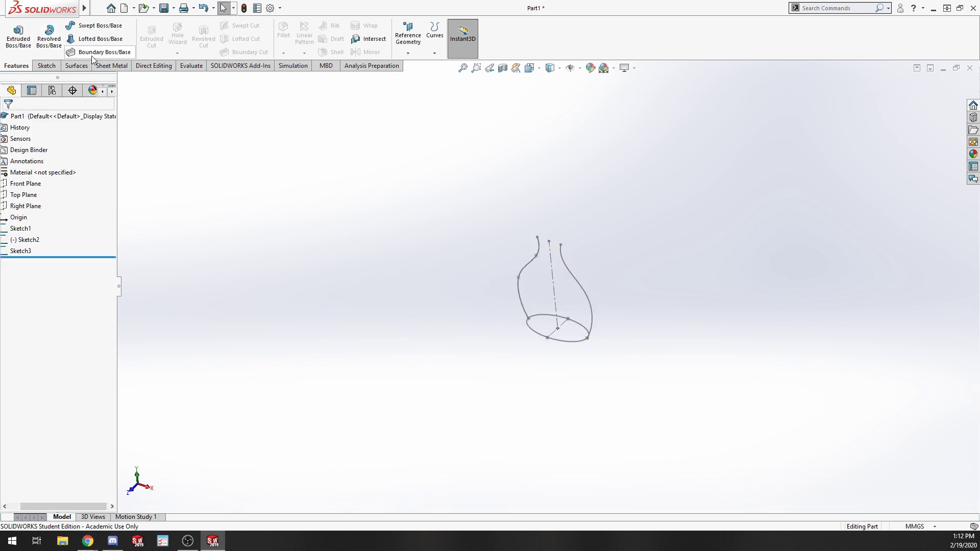
scroll(589, 220, up, 3)
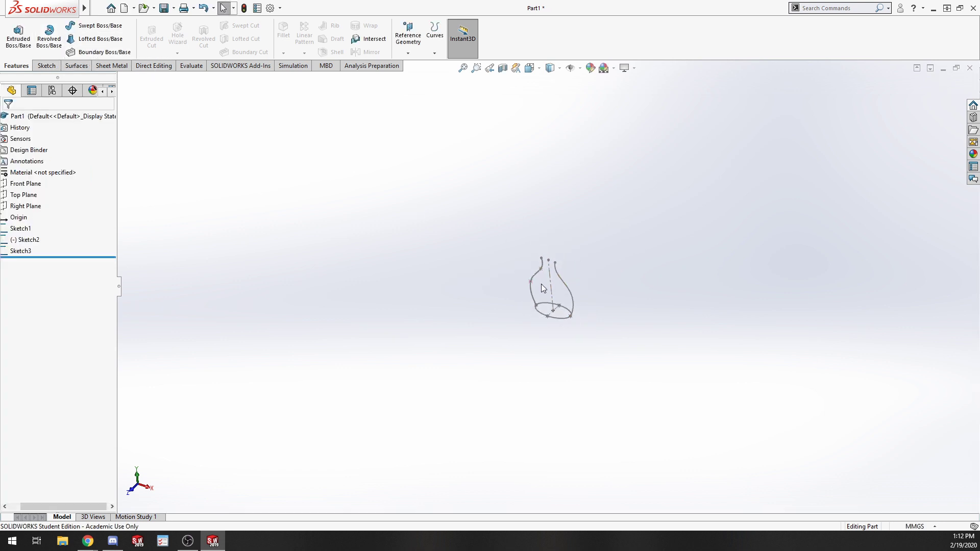
scroll(542, 288, down, 6)
drag(592, 278, 591, 301)
key(Escape)
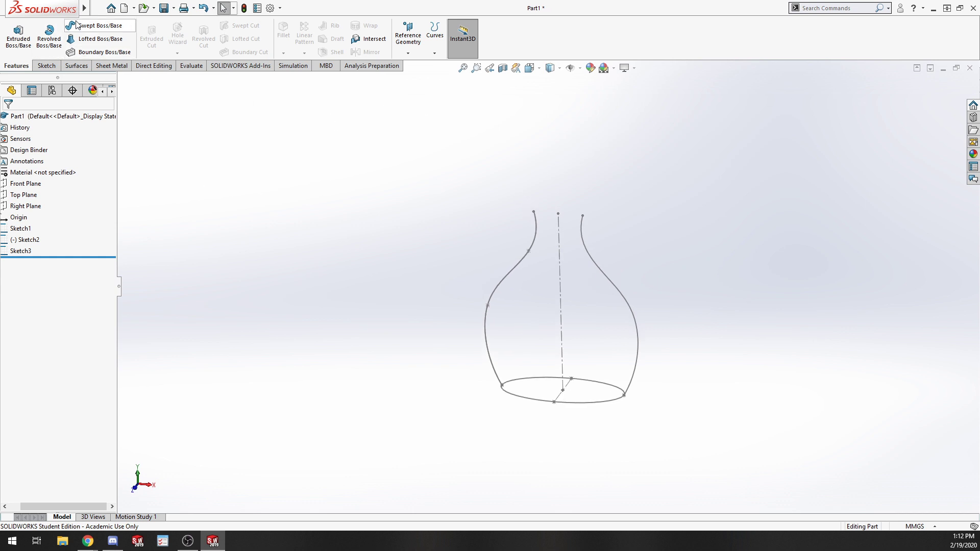
click(100, 26)
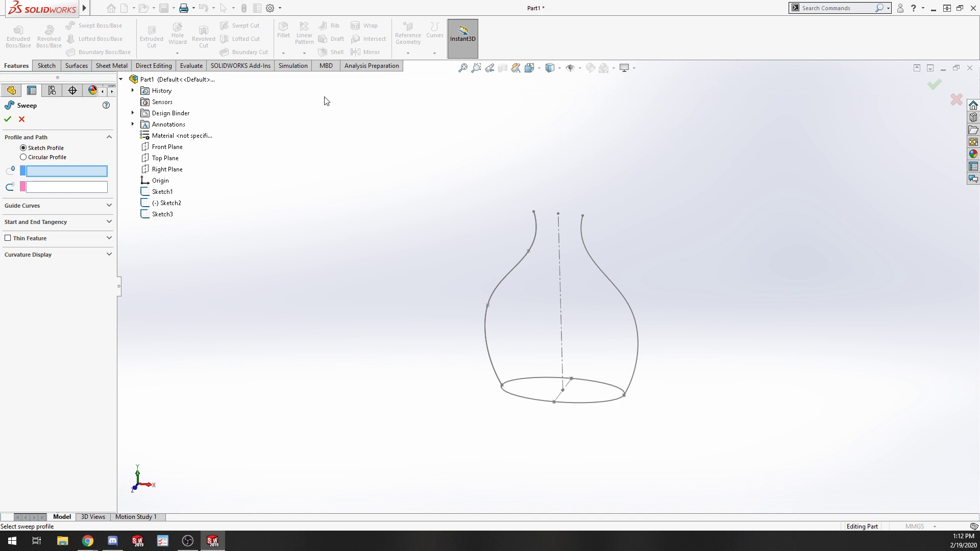
scroll(236, 161, down, 2)
scroll(235, 169, up, 4)
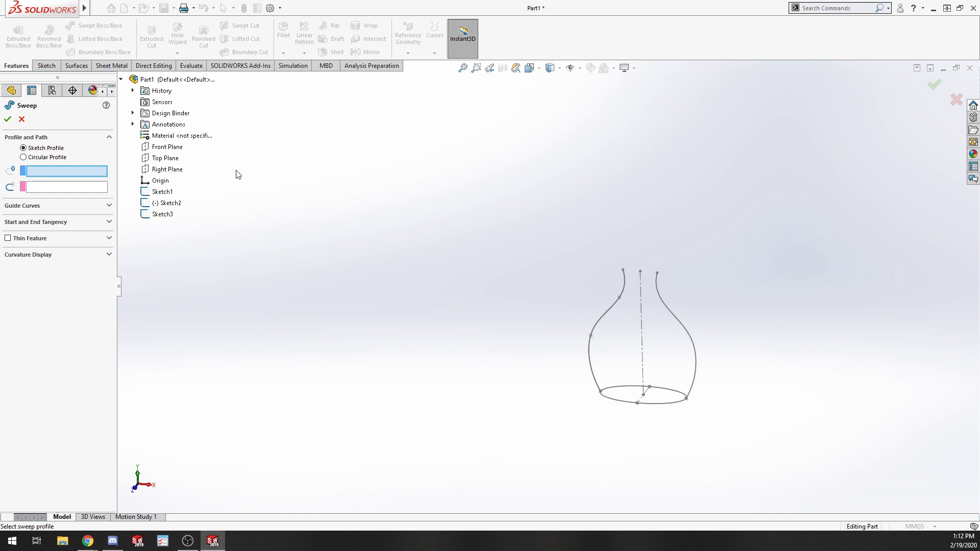
scroll(224, 243, down, 1)
scroll(669, 304, up, 3)
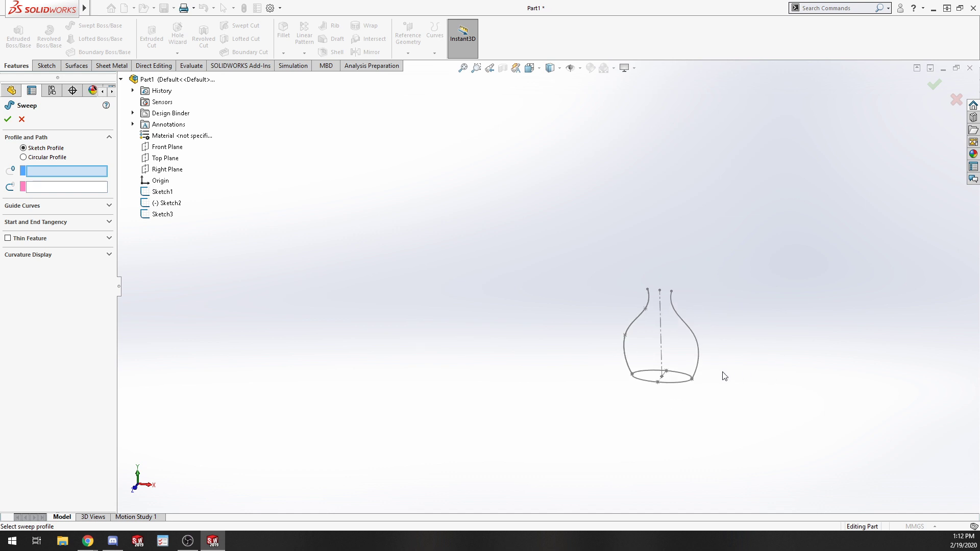
scroll(621, 295, down, 3)
scroll(605, 145, up, 2)
scroll(587, 262, down, 1)
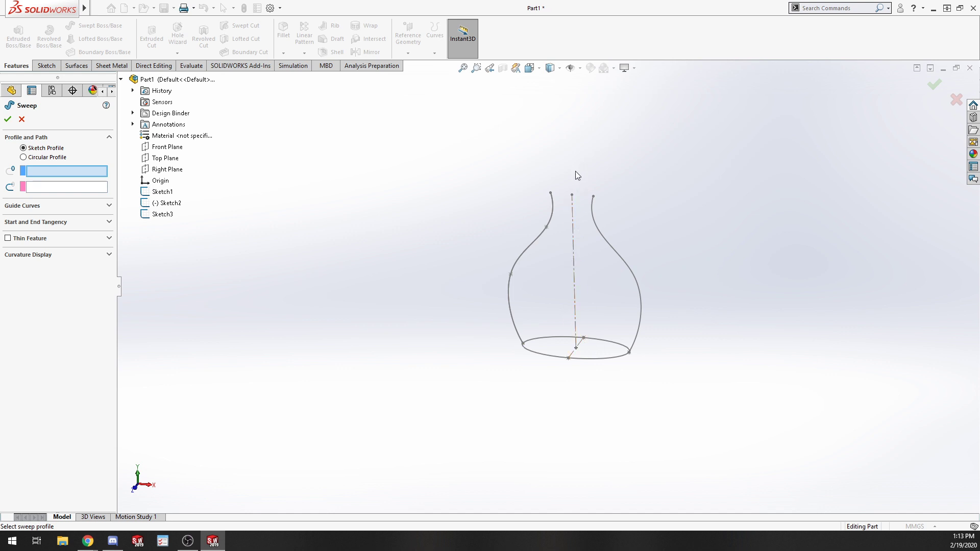
click(21, 119)
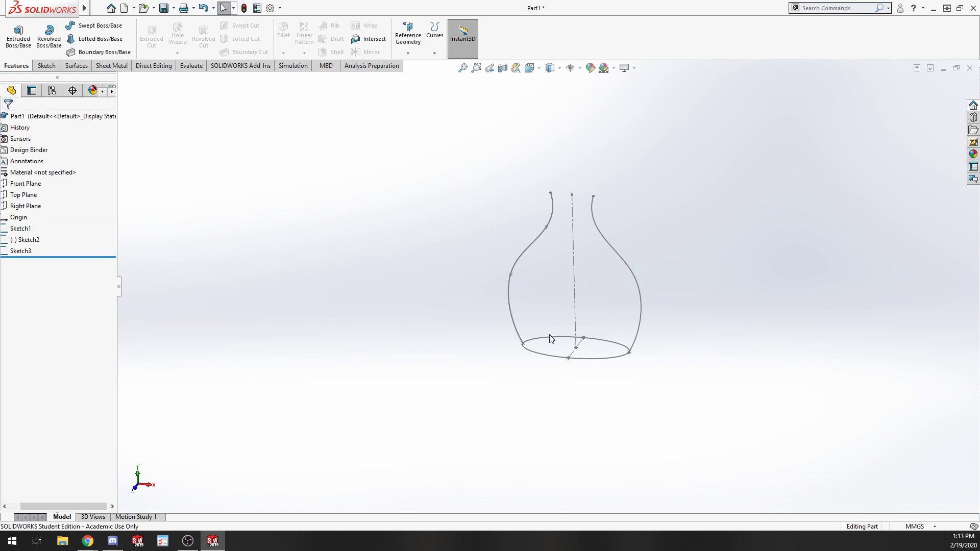
Open the spline sketch for editing.
scroll(612, 395, down, 3)
click(534, 316)
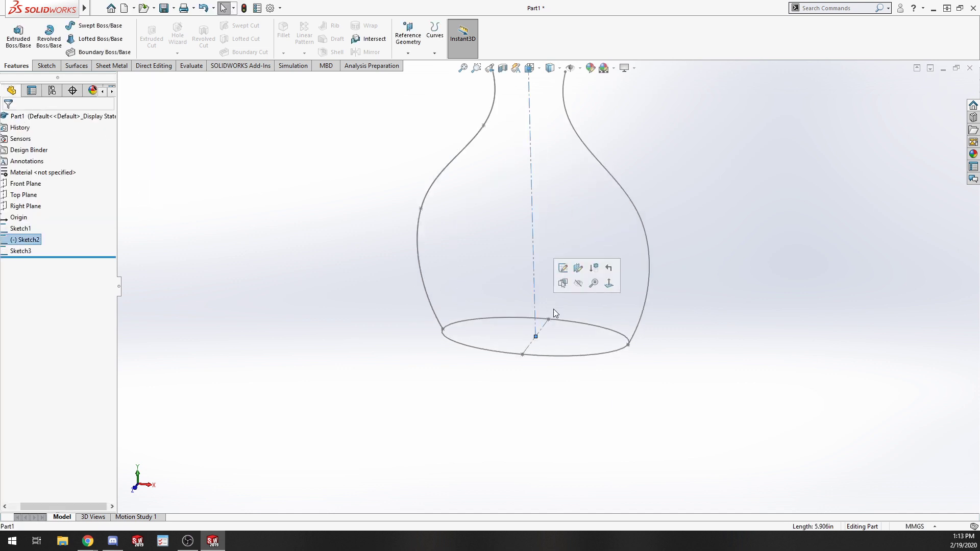
scroll(533, 291, up, 4)
click(168, 320)
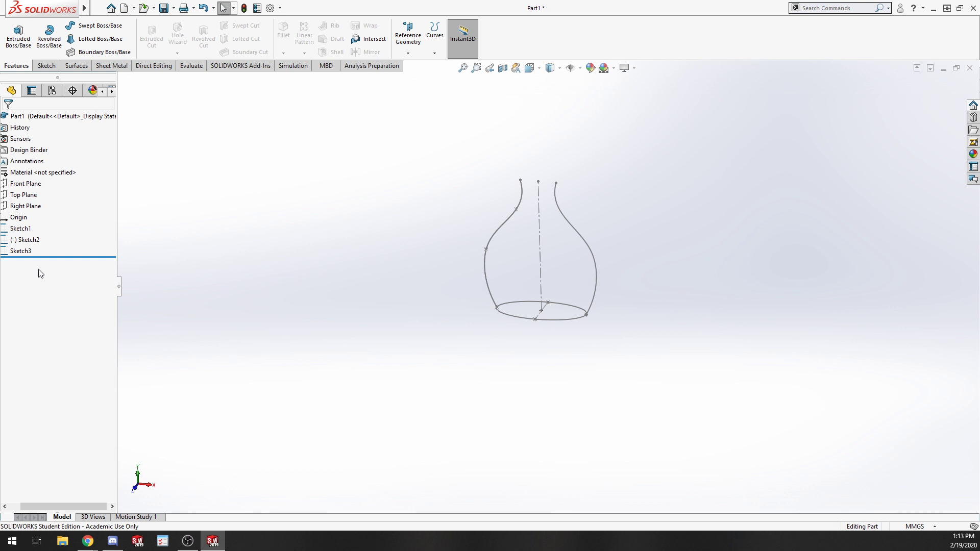
right_click(27, 253)
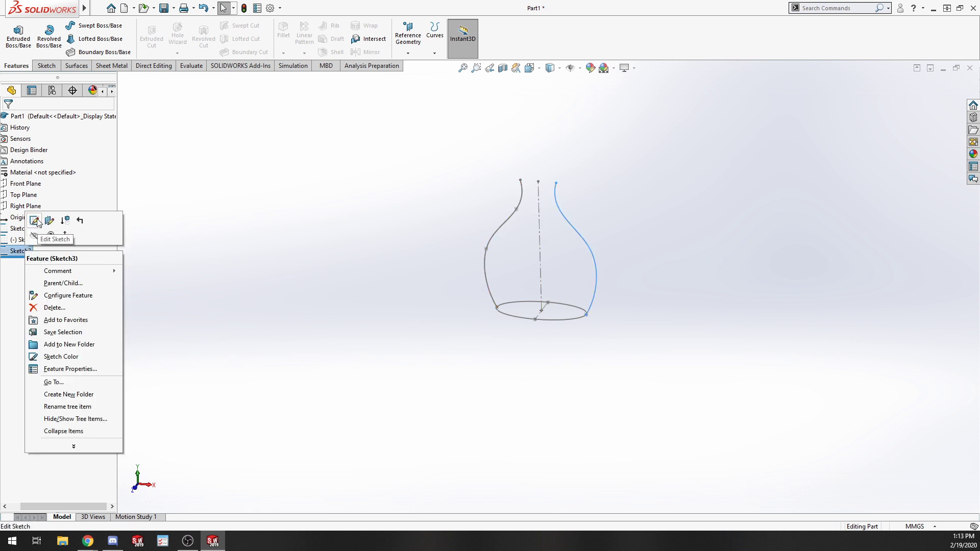
key(Escape)
right_click(18, 240)
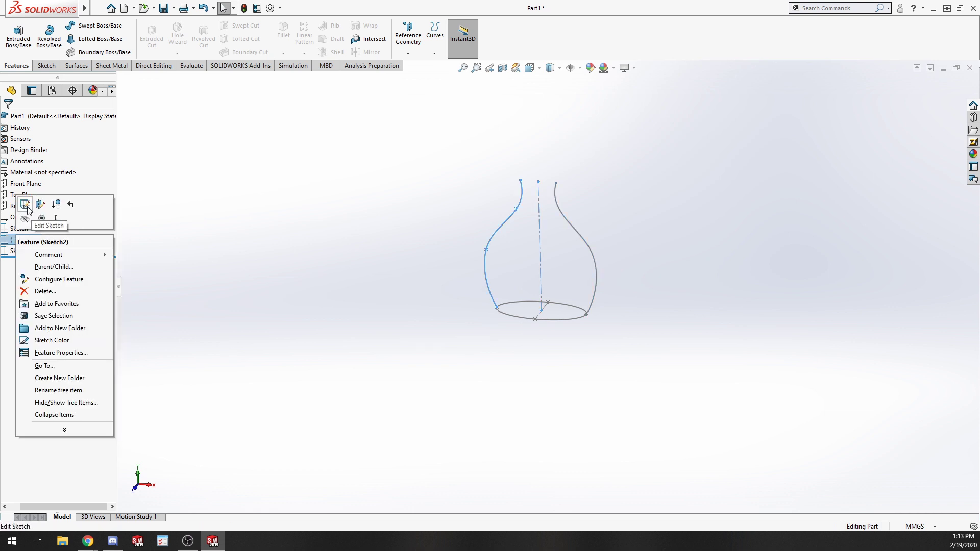
key(Escape)
right_click(21, 250)
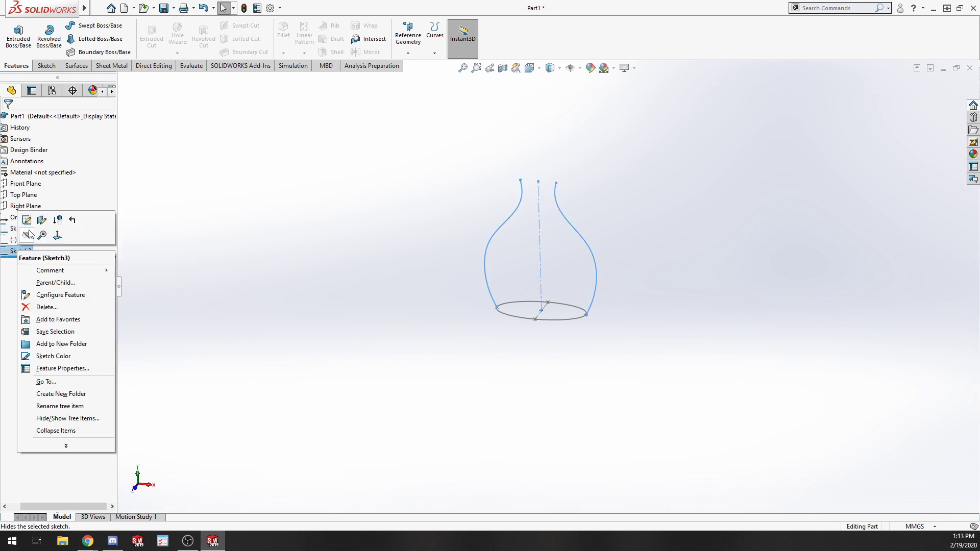
click(26, 219)
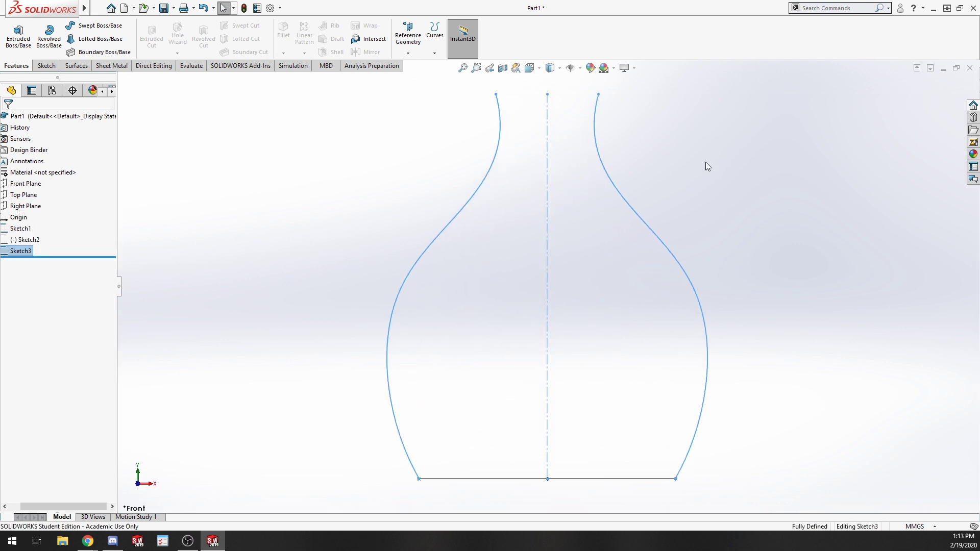
Delete the left spline and undo the deletion.
click(485, 173)
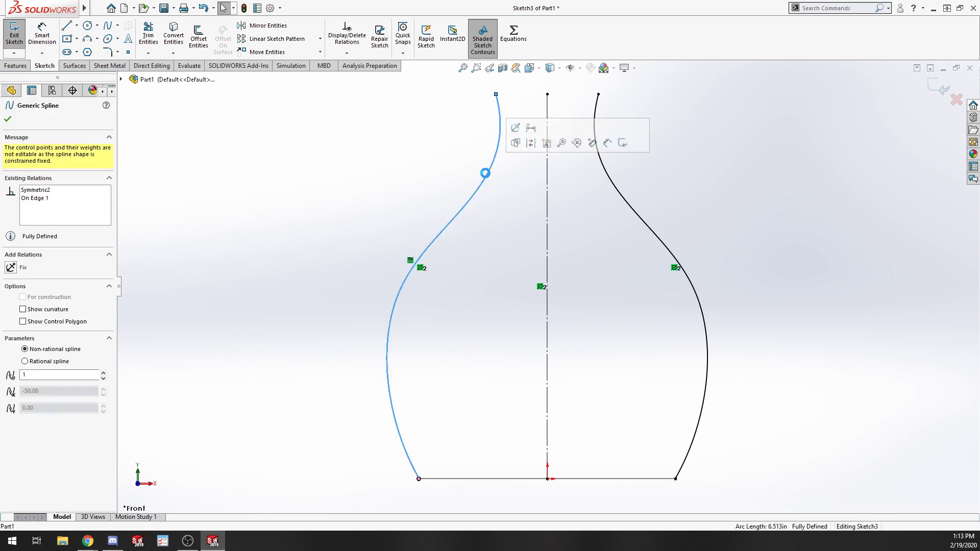
key(Delete)
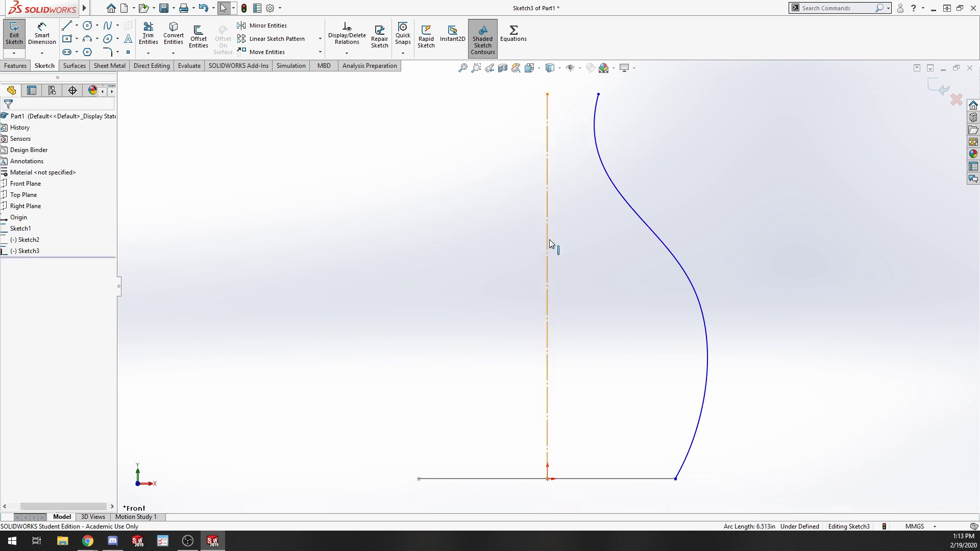
click(548, 240)
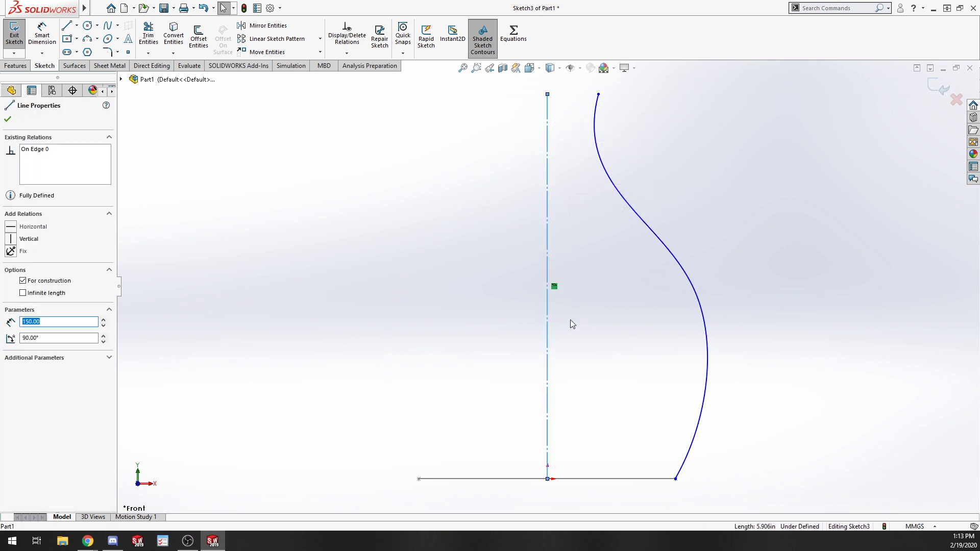
key(ctrl+z)
Delete the vertical centerline from the spline sketch.
click(430, 246)
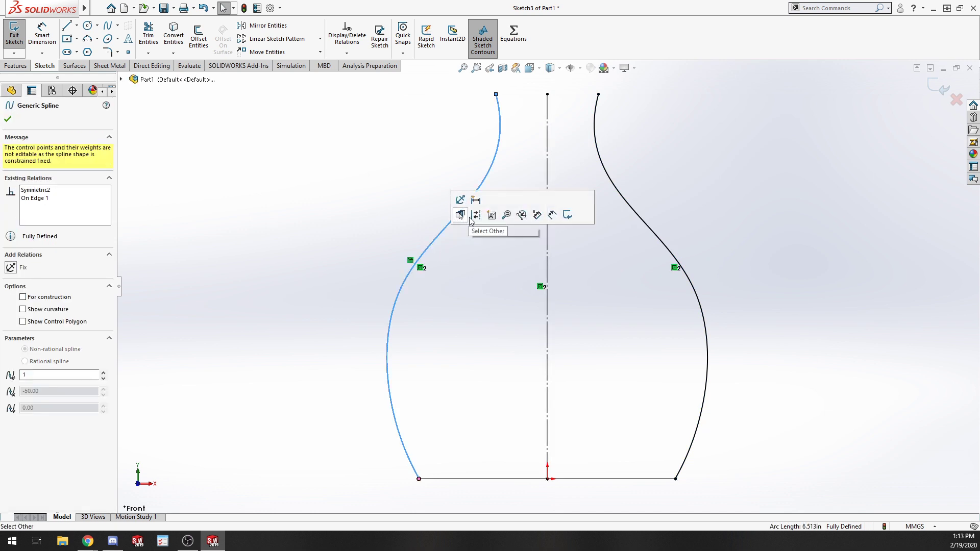
click(507, 275)
click(647, 222)
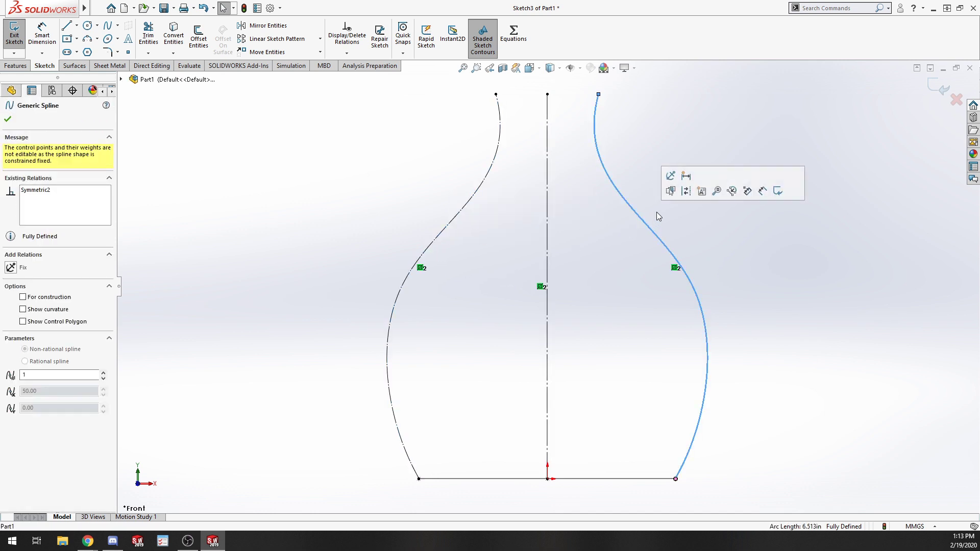
click(561, 285)
click(547, 290)
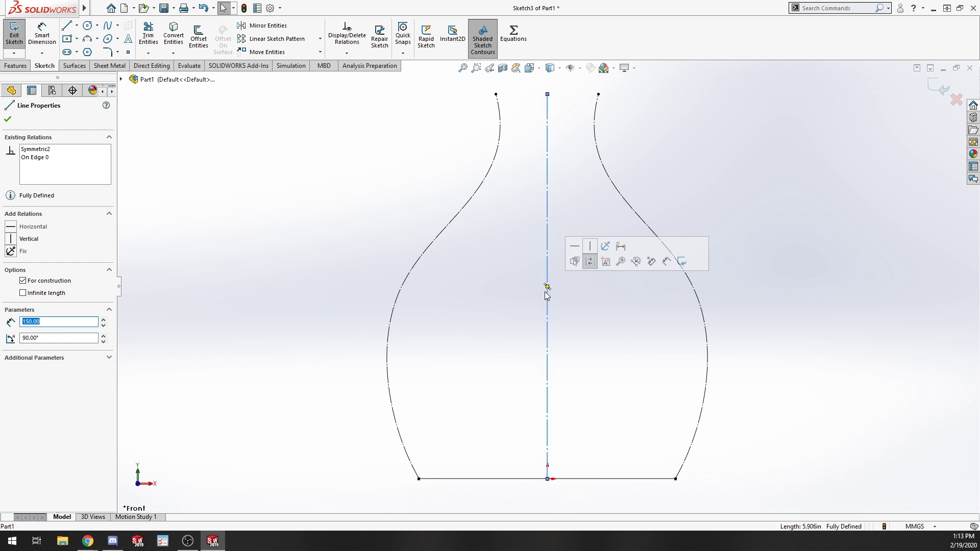
key(Delete)
Draw a vertical line downward from the top point midway between the two splines.
click(67, 25)
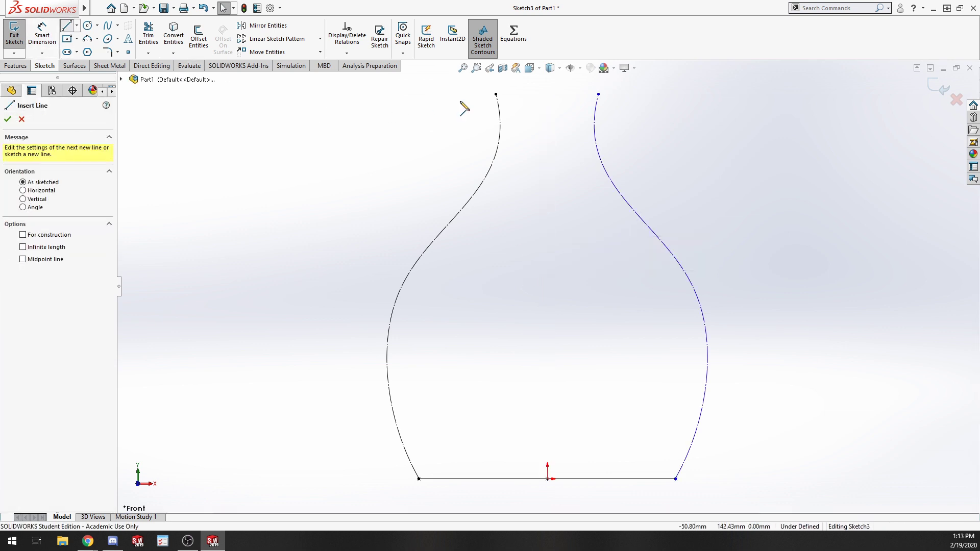
click(547, 94)
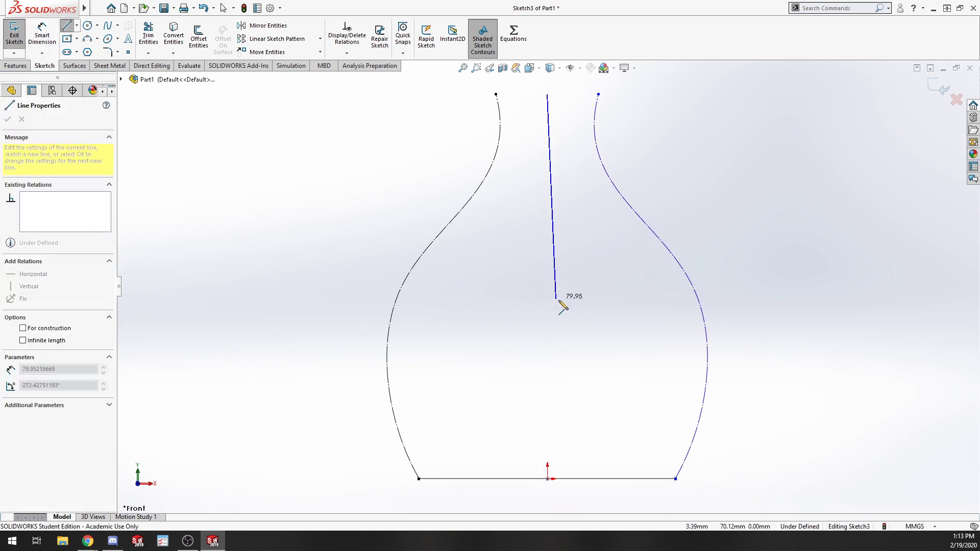
click(547, 359)
key(Escape)
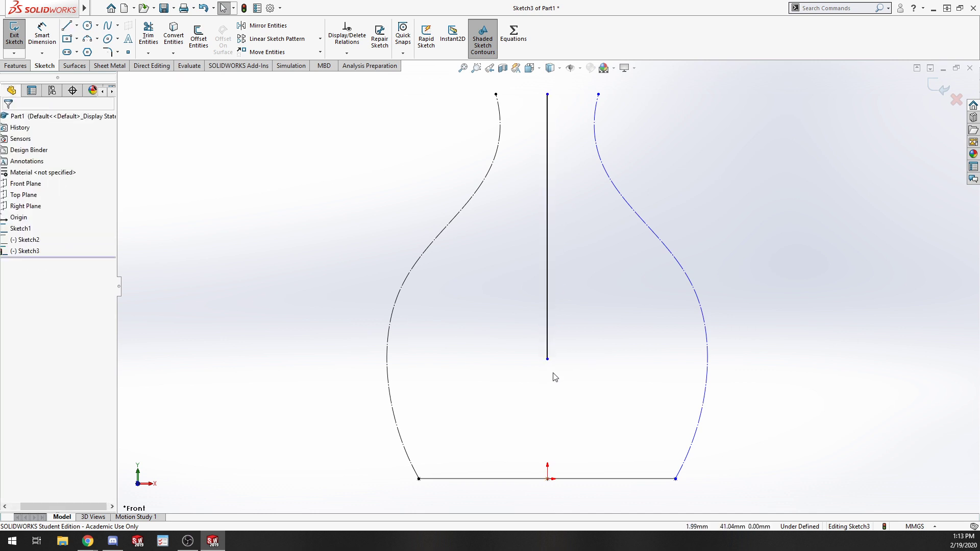
Make the new line's bottom endpoint coincident with the ellipse sketch's point and exit the sketch.
click(547, 359)
middle_drag(581, 484, 573, 518)
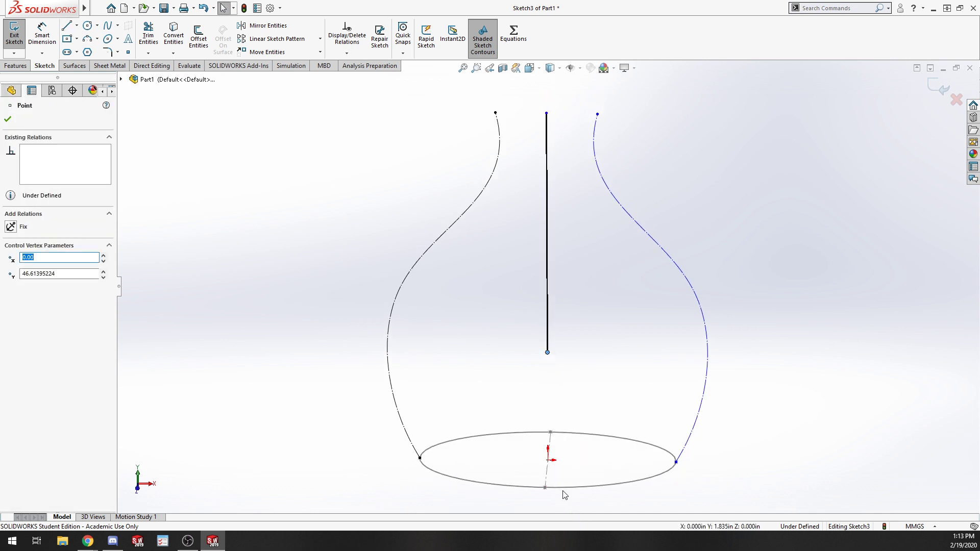
ctrl+click(545, 487)
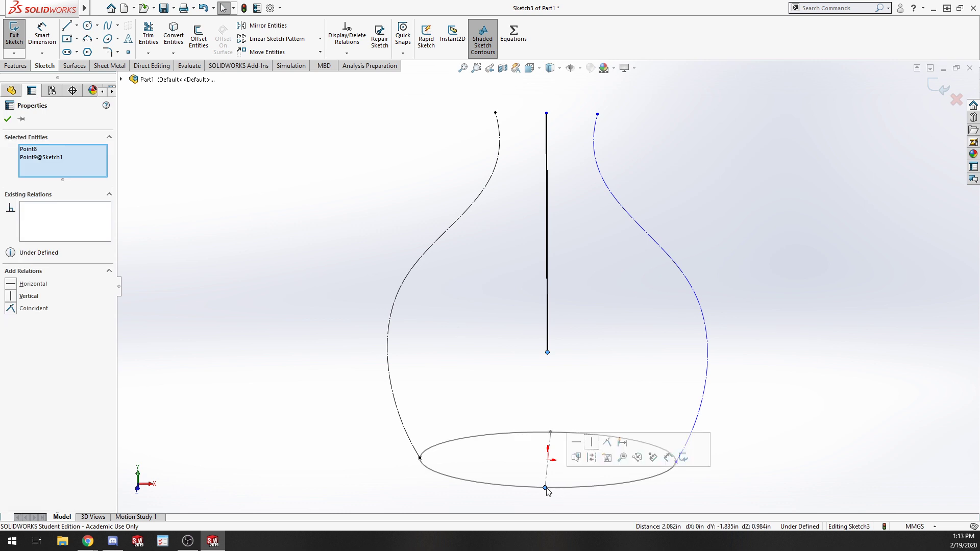
click(13, 310)
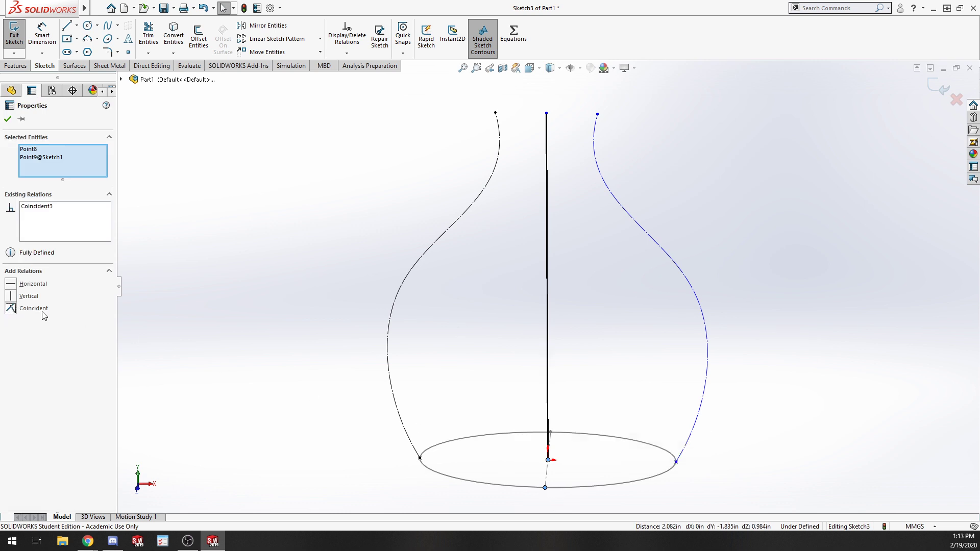
click(530, 154)
click(495, 113)
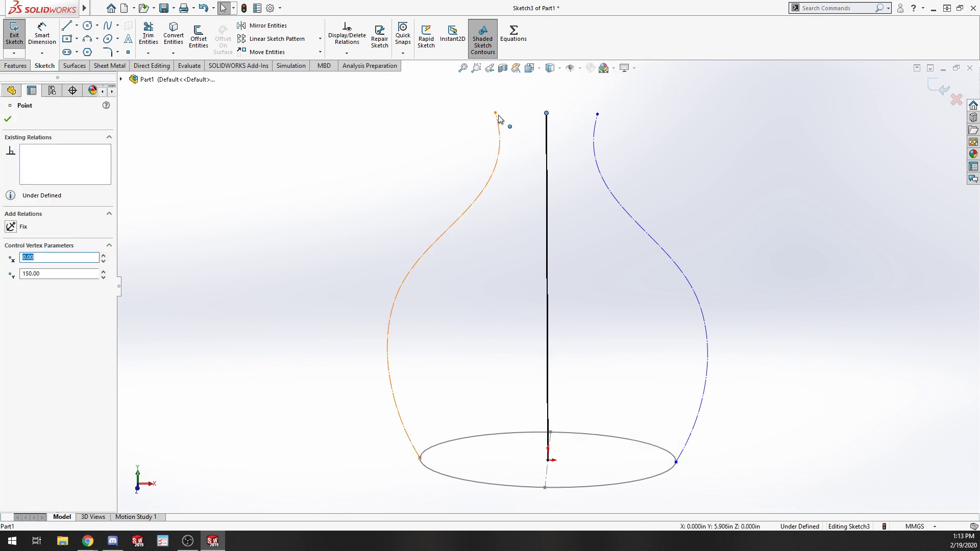
ctrl+click(546, 113)
click(515, 146)
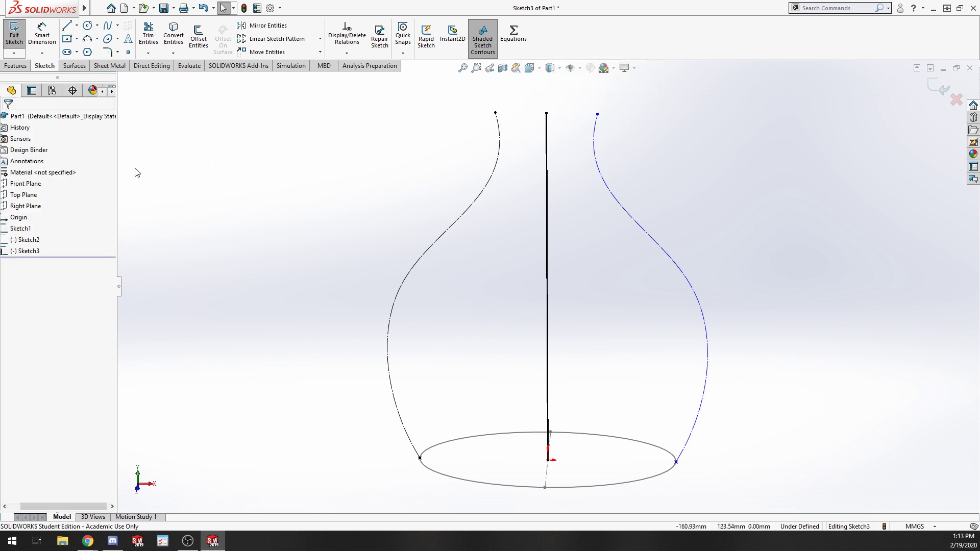
click(13, 36)
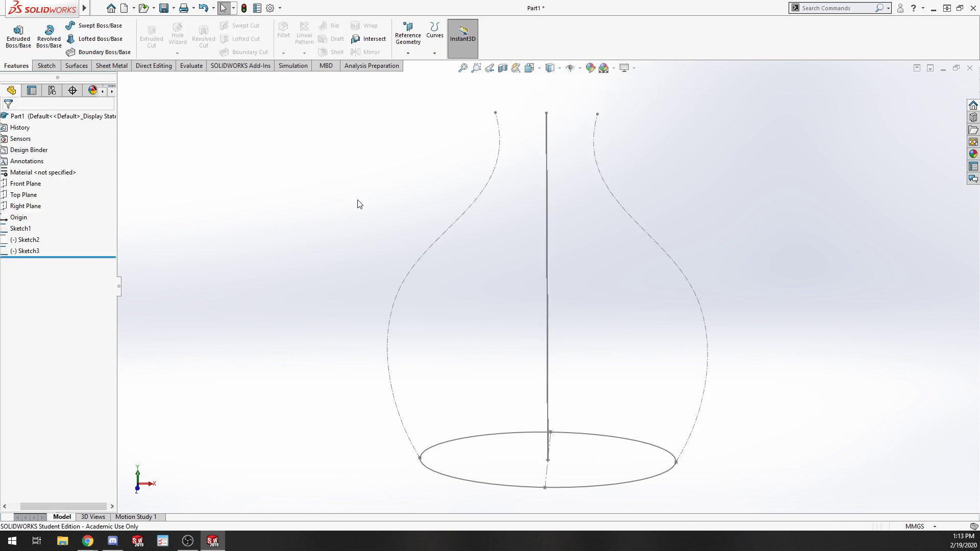
Start a sweep with the ellipse sketch as profile, the vertical line as path and the left spline sketch as guide curve.
click(21, 228)
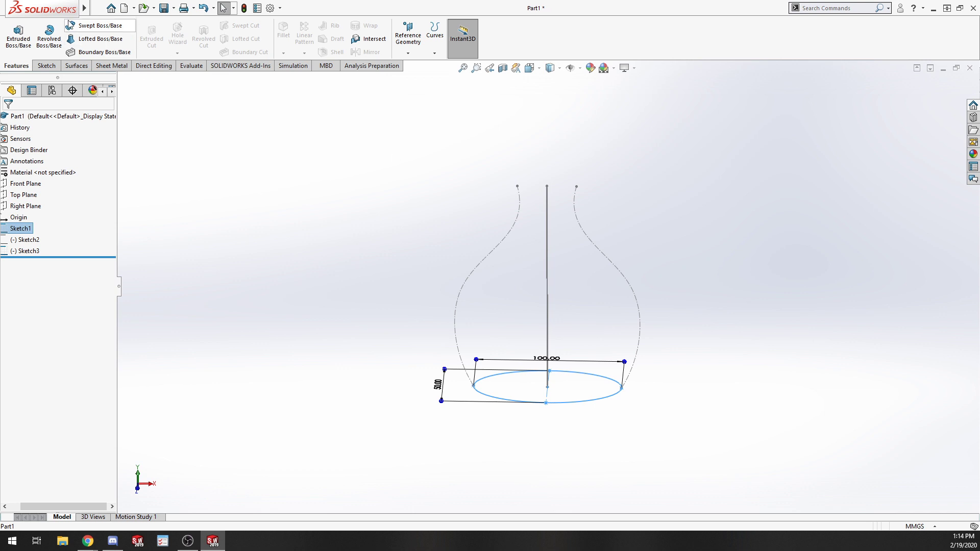
click(97, 26)
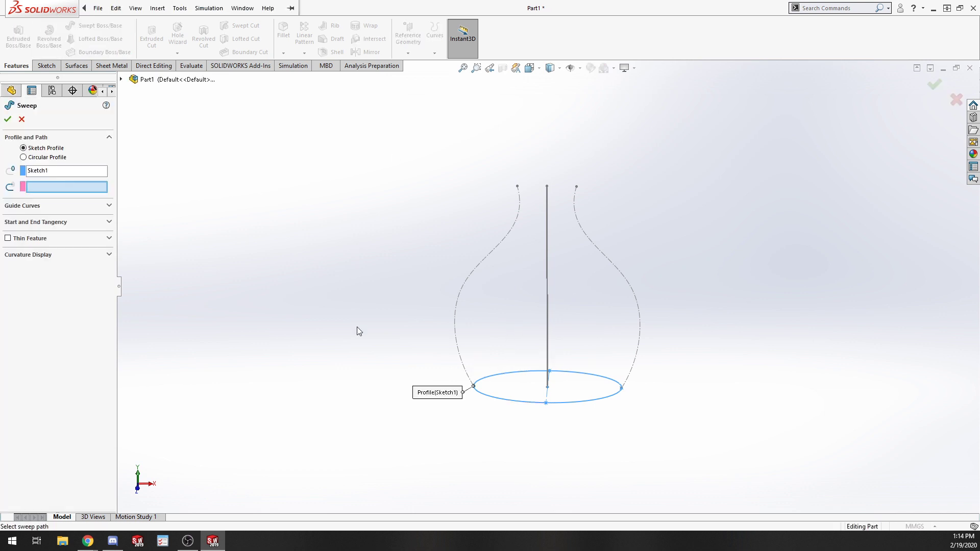
click(547, 295)
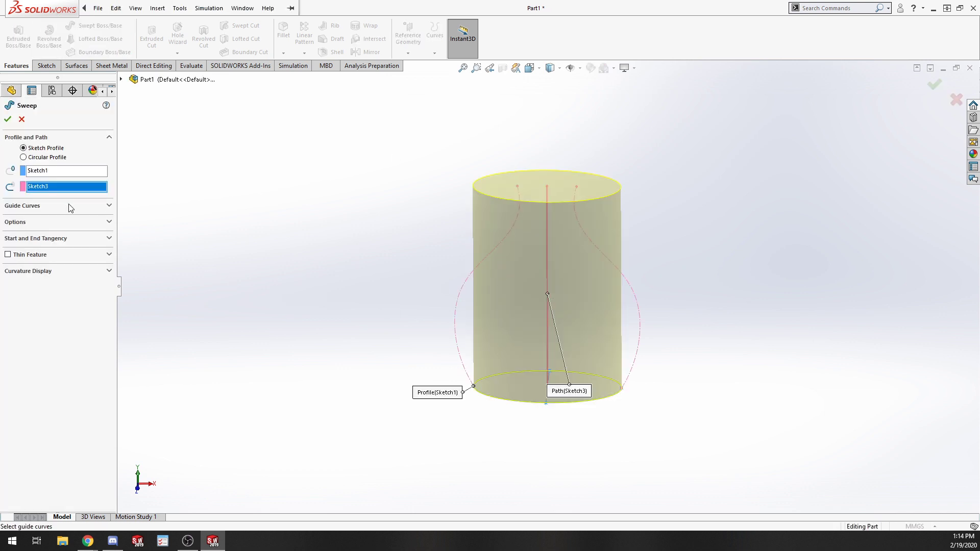
click(109, 206)
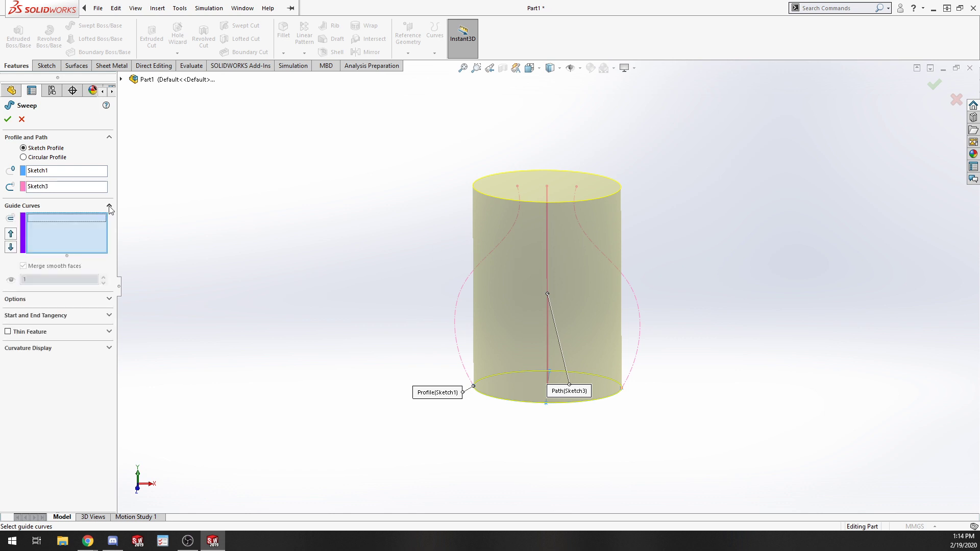
click(121, 79)
click(170, 203)
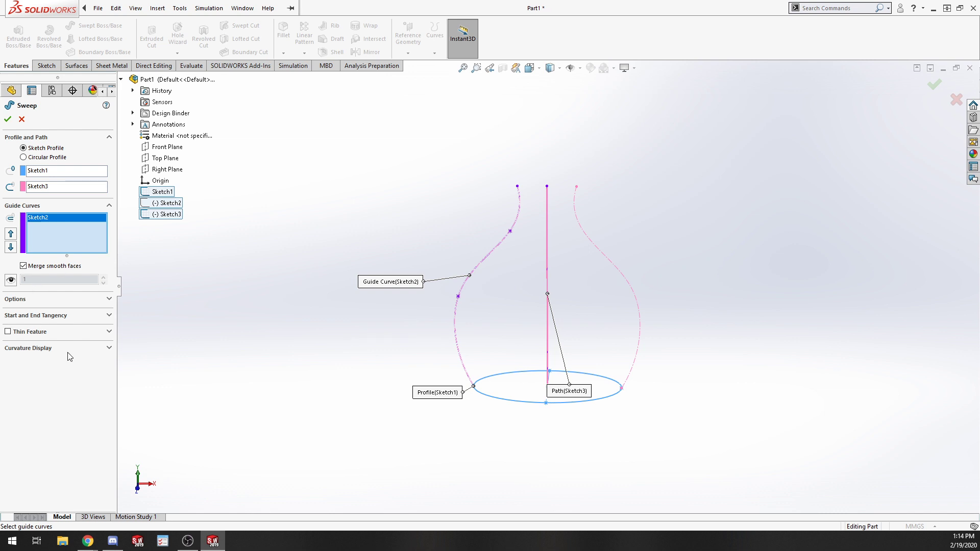
Review the sweep's profile orientation, tangency, thin feature and curvature display options, then cancel the sweep.
mouse_move(505, 324)
middle_down()
mouse_move(431, 437)
mouse_move(503, 446)
middle_up()
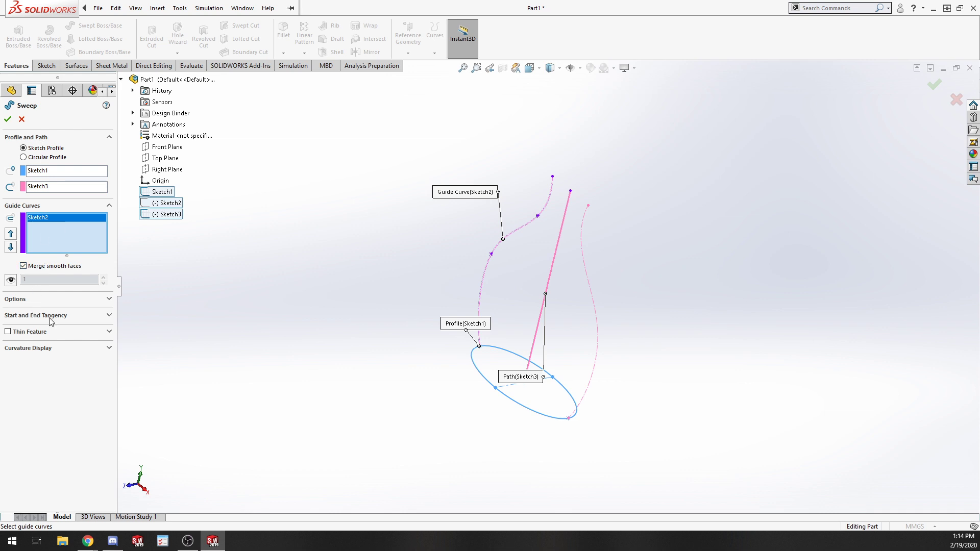
click(62, 298)
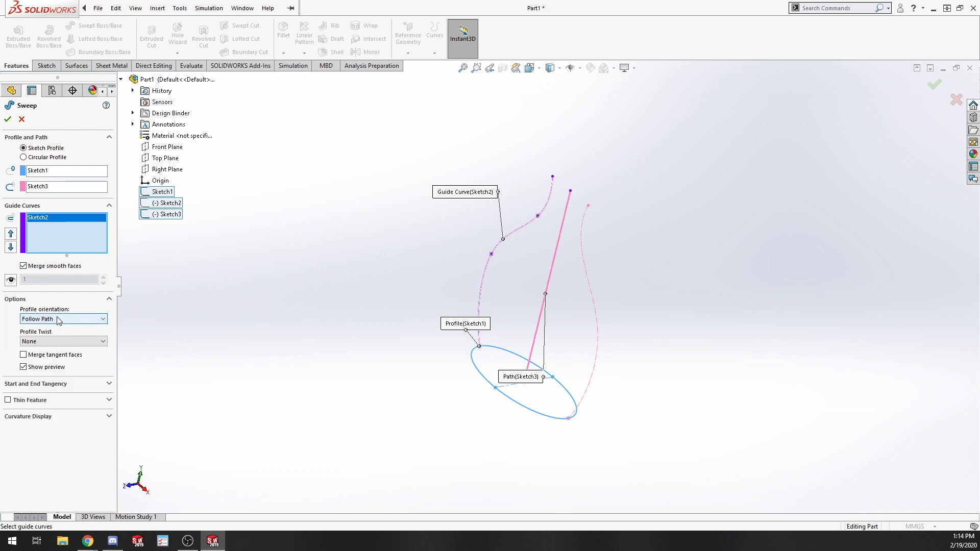
click(61, 319)
click(62, 335)
click(67, 320)
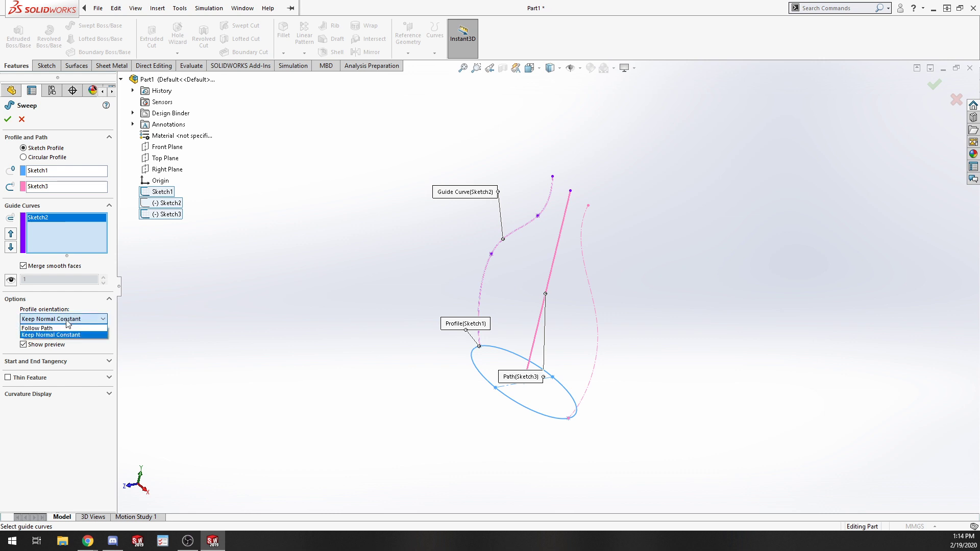
click(61, 328)
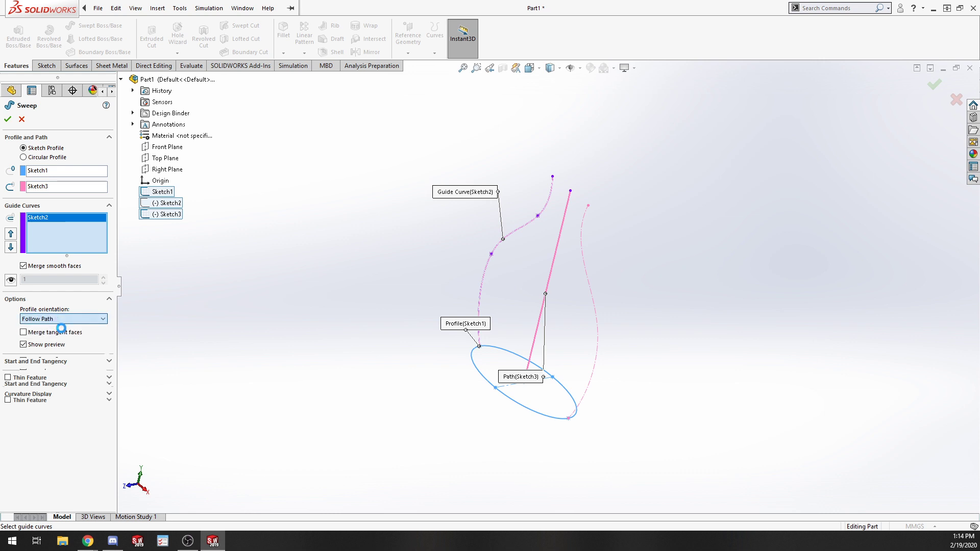
click(60, 384)
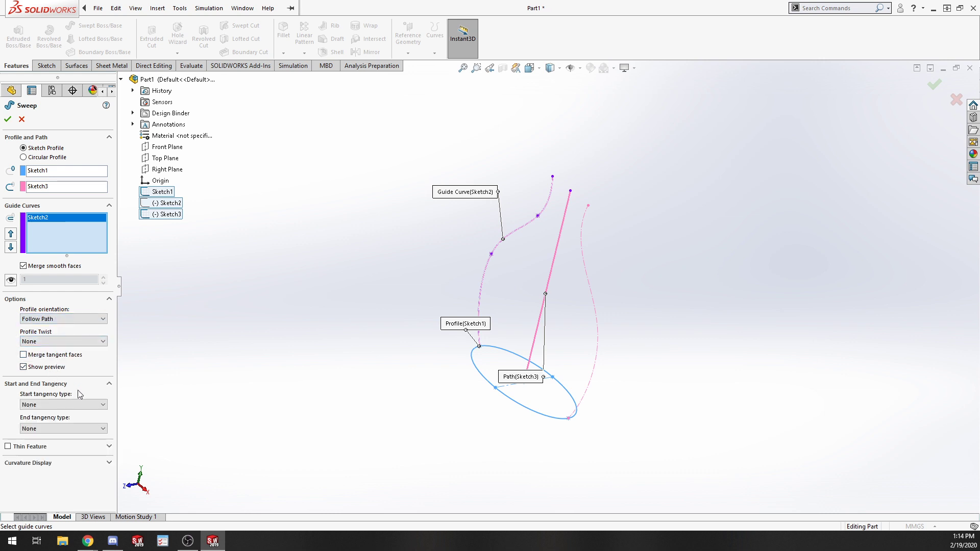
click(74, 466)
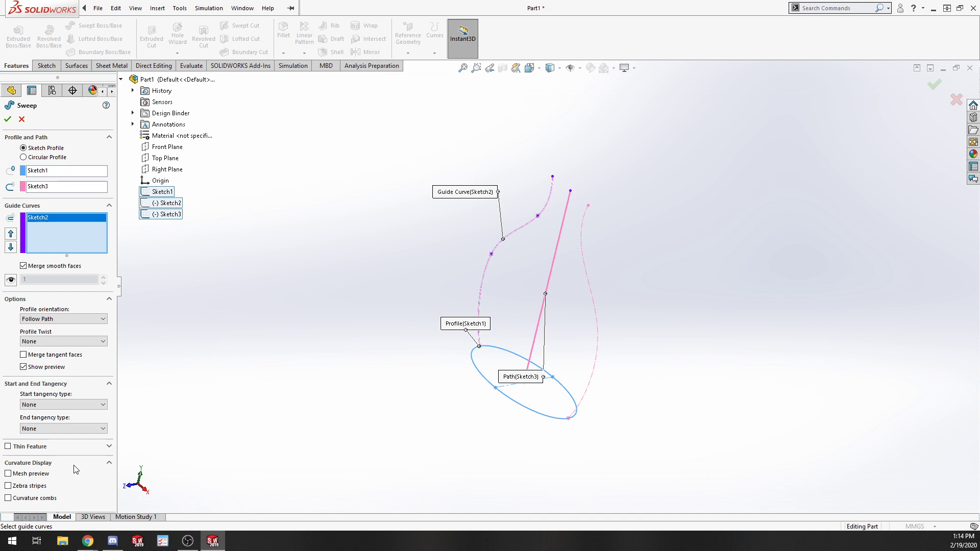
click(7, 447)
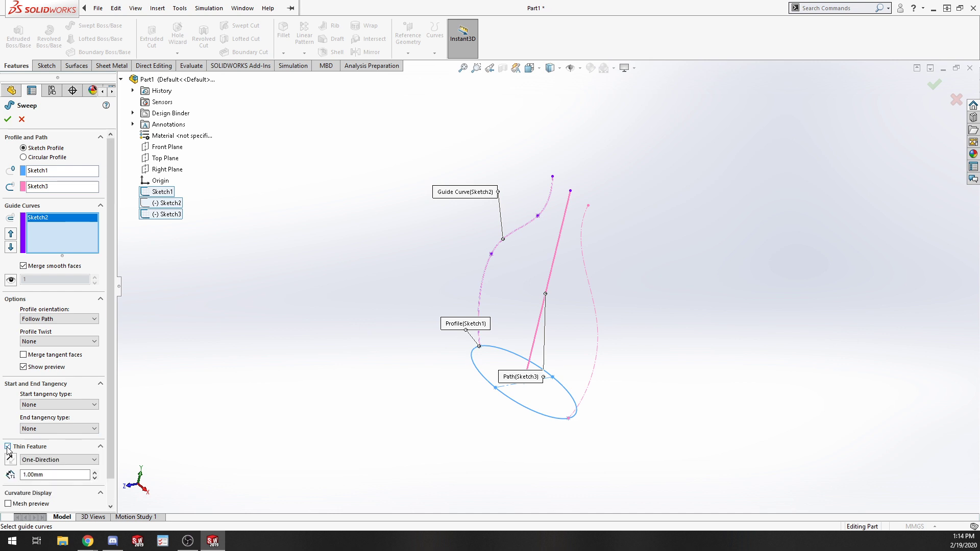
click(22, 118)
mouse_move(399, 165)
middle_down()
mouse_move(427, 310)
mouse_move(583, 376)
mouse_move(535, 188)
mouse_move(472, 215)
mouse_move(571, 269)
mouse_move(566, 286)
mouse_move(507, 271)
mouse_move(568, 218)
mouse_move(583, 278)
middle_up()
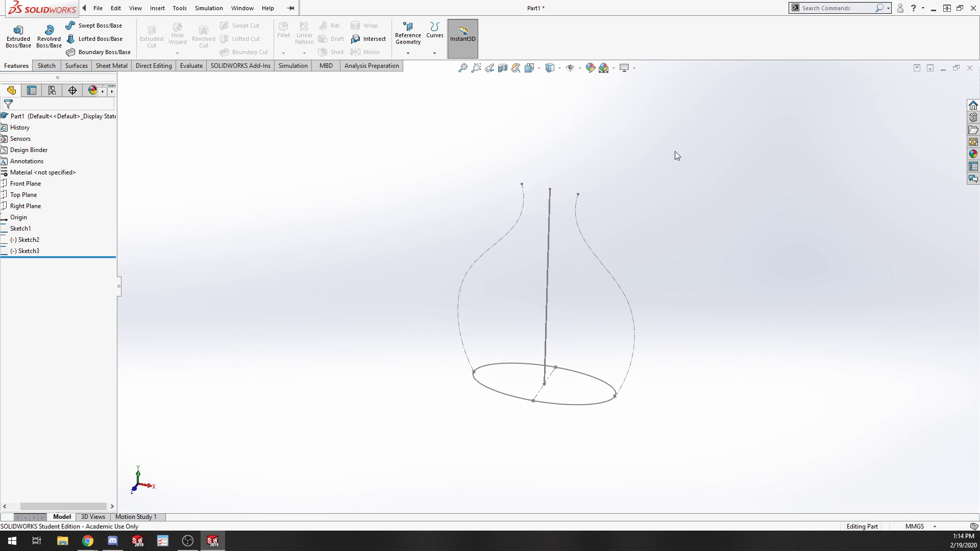
scroll(612, 189, up, 4)
scroll(547, 232, down, 3)
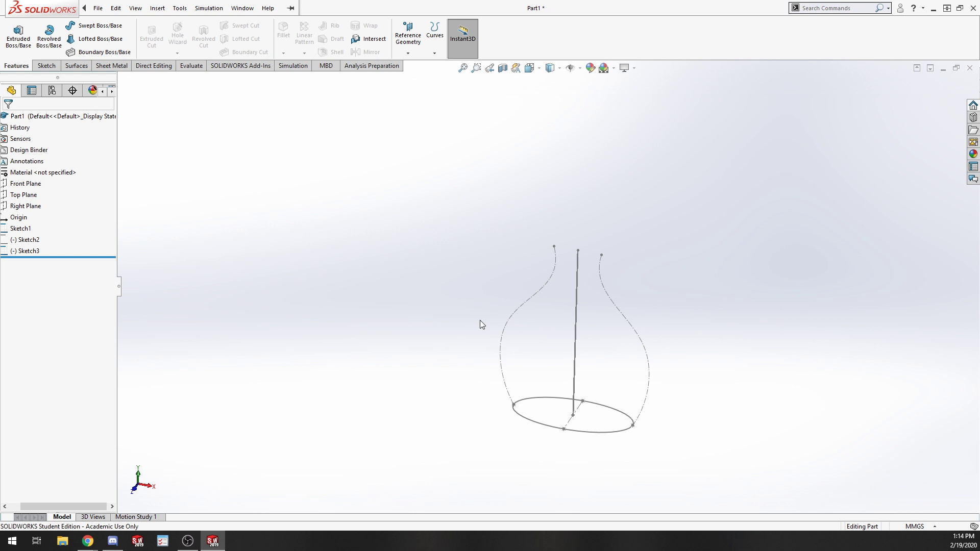
click(531, 402)
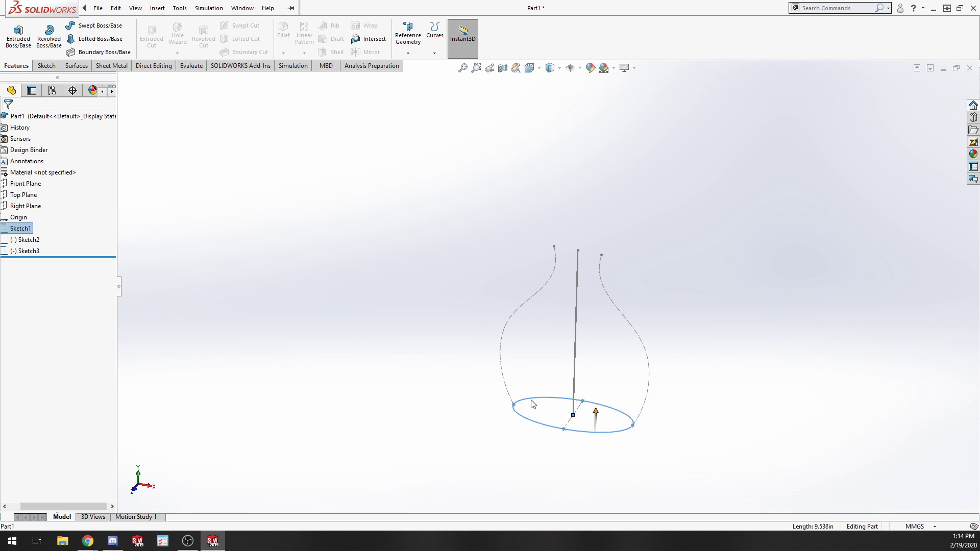
click(534, 182)
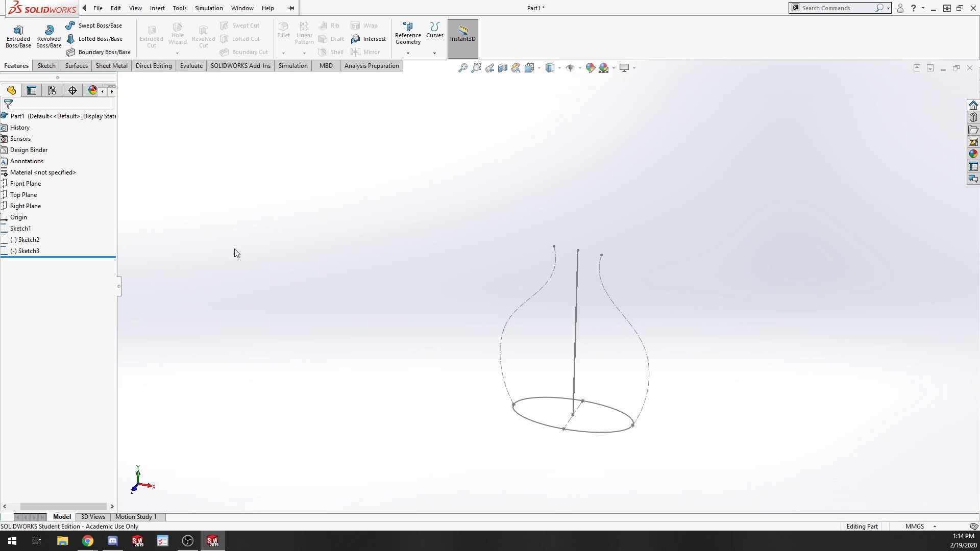
scroll(234, 249, down, 1)
scroll(715, 353, up, 4)
scroll(720, 306, down, 4)
scroll(444, 405, up, 3)
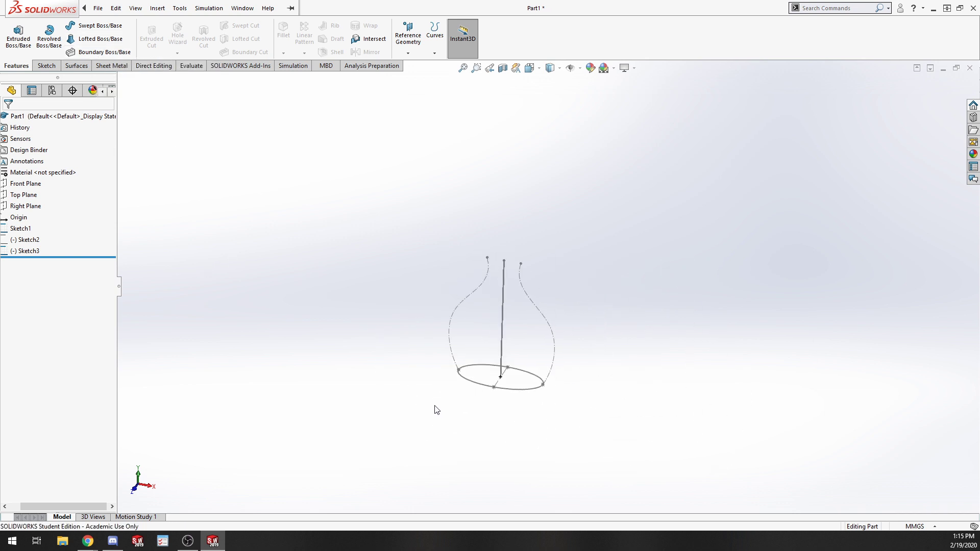
scroll(437, 410, down, 3)
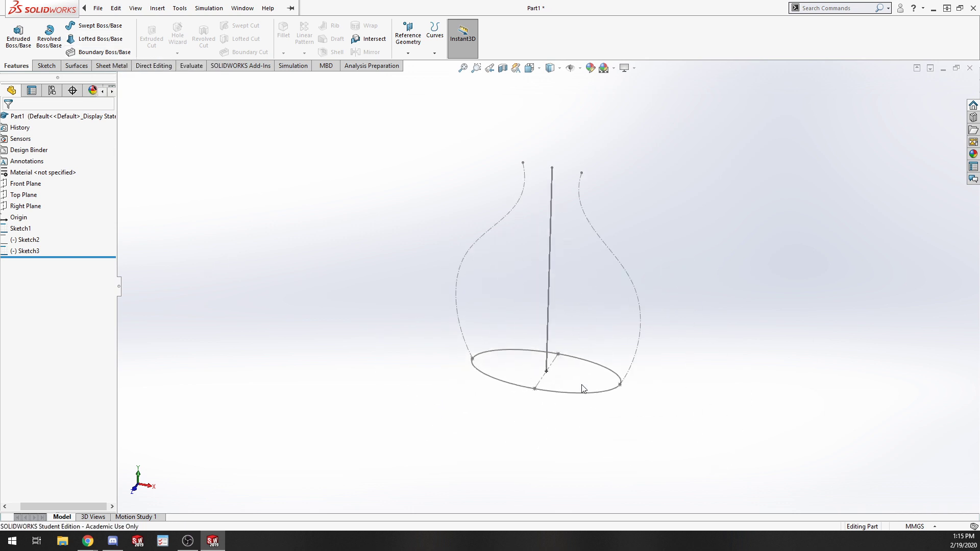
Close the vase part and open the recent Full_Grill_Assembly file.
click(970, 69)
click(553, 280)
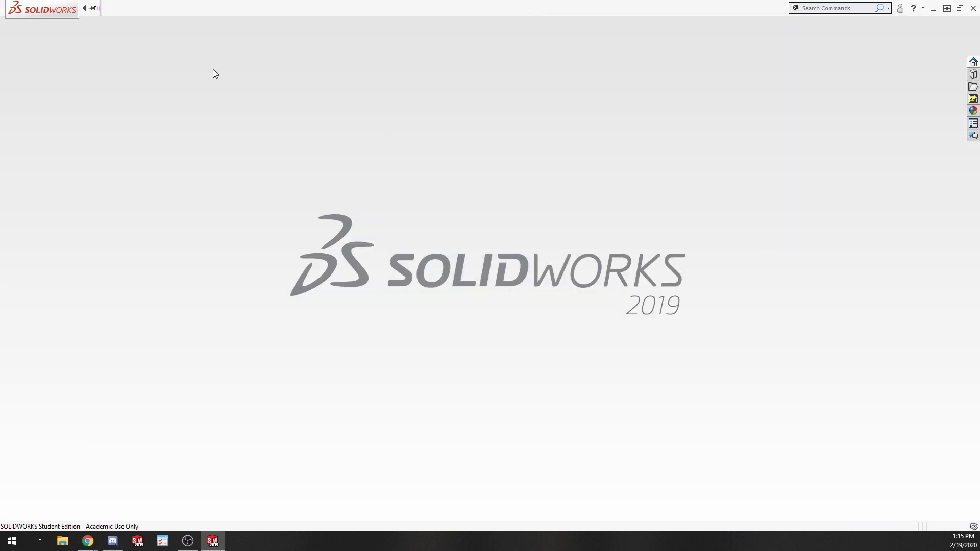
click(95, 8)
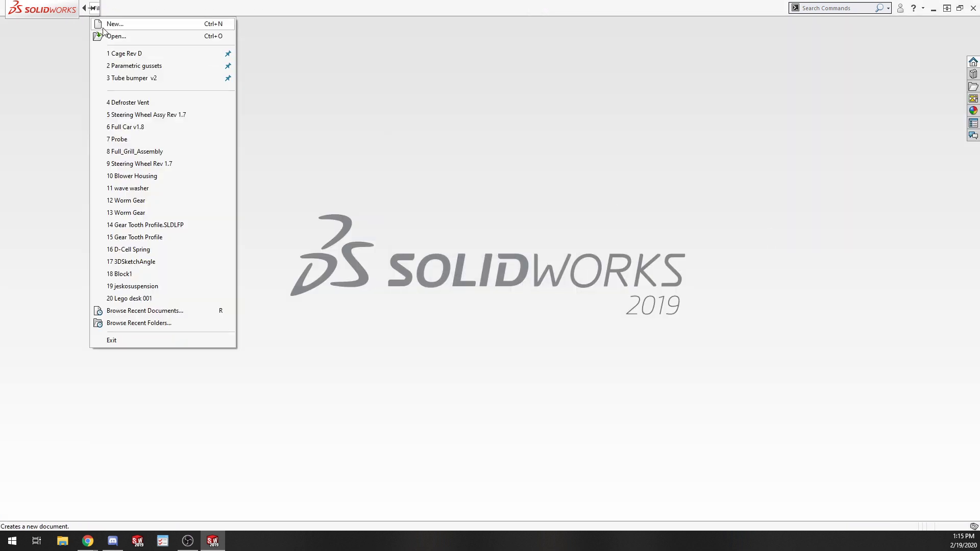
click(166, 151)
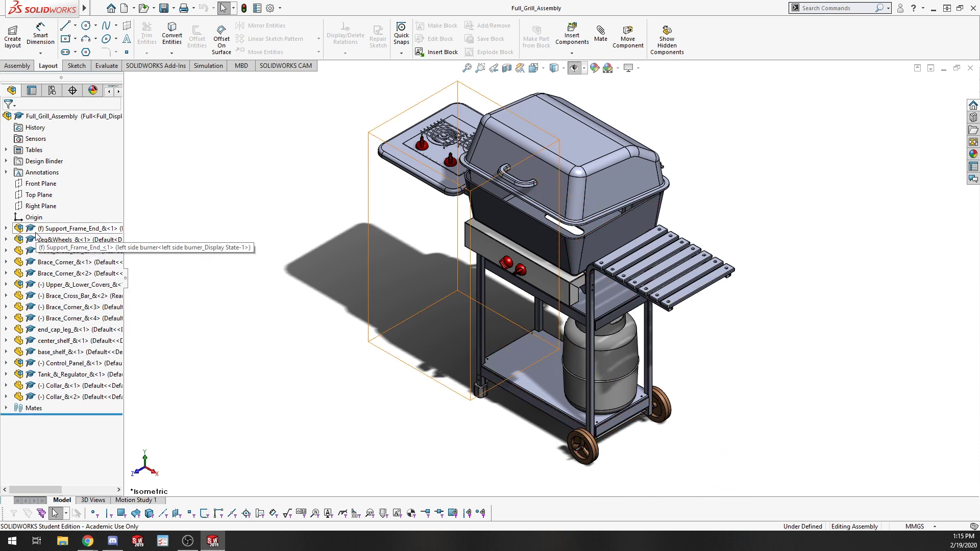
Examine the grill assembly's component tree, expanding the support frame, covers and lower grill entries.
click(7, 229)
click(18, 240)
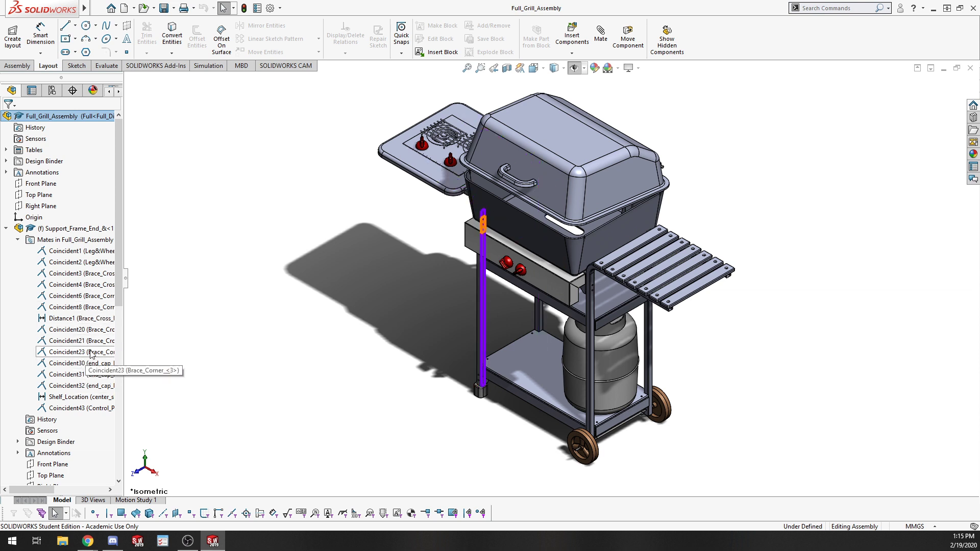
scroll(84, 363, down, 1)
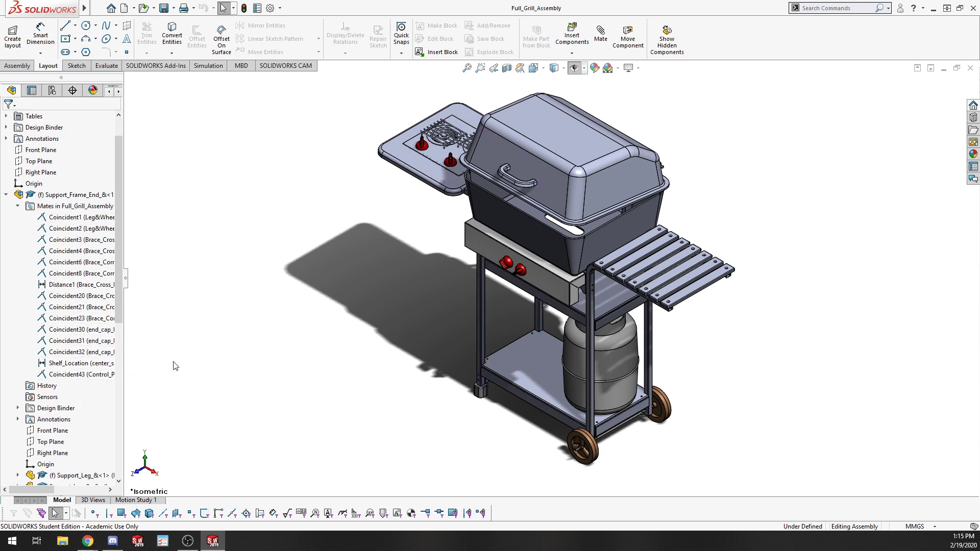
scroll(370, 376, up, 3)
scroll(540, 286, down, 7)
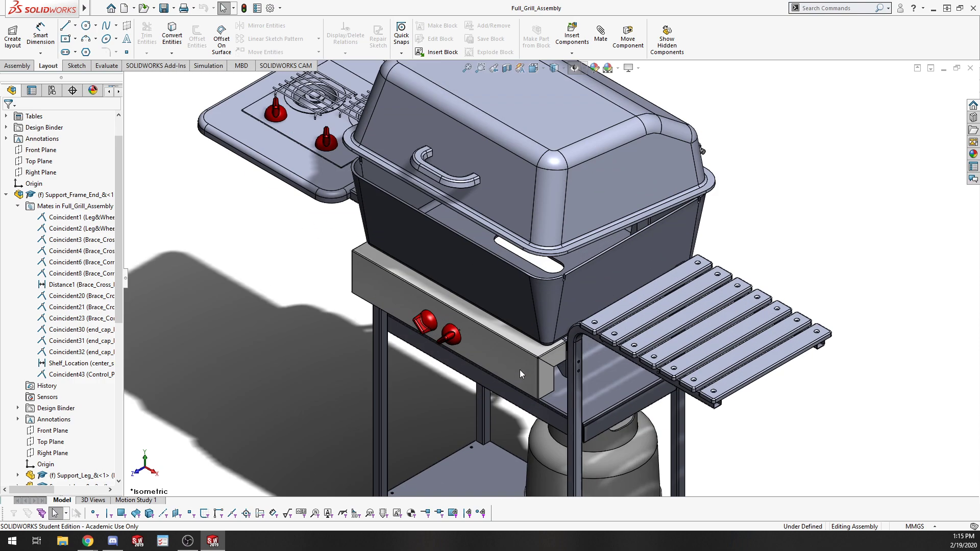
scroll(519, 370, up, 5)
middle_drag(618, 418, 534, 478)
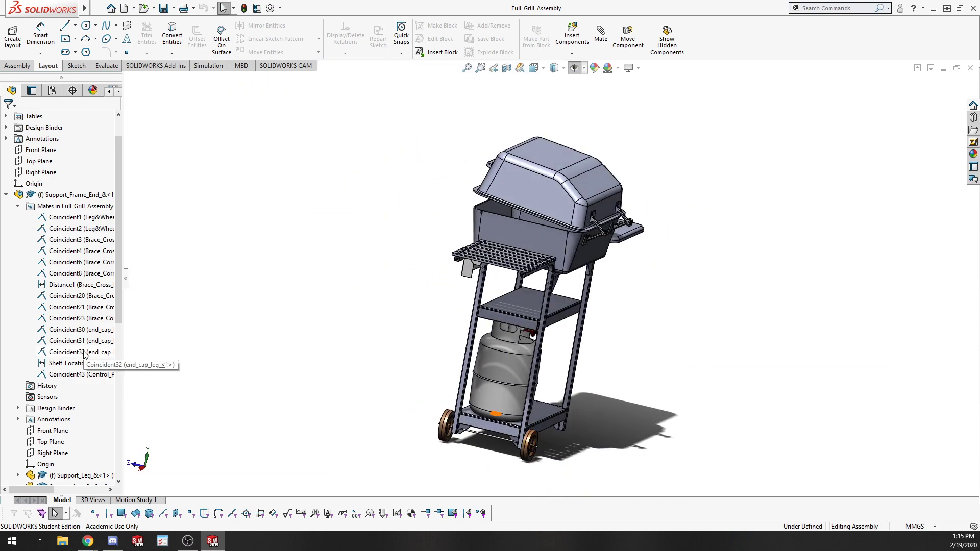
click(6, 194)
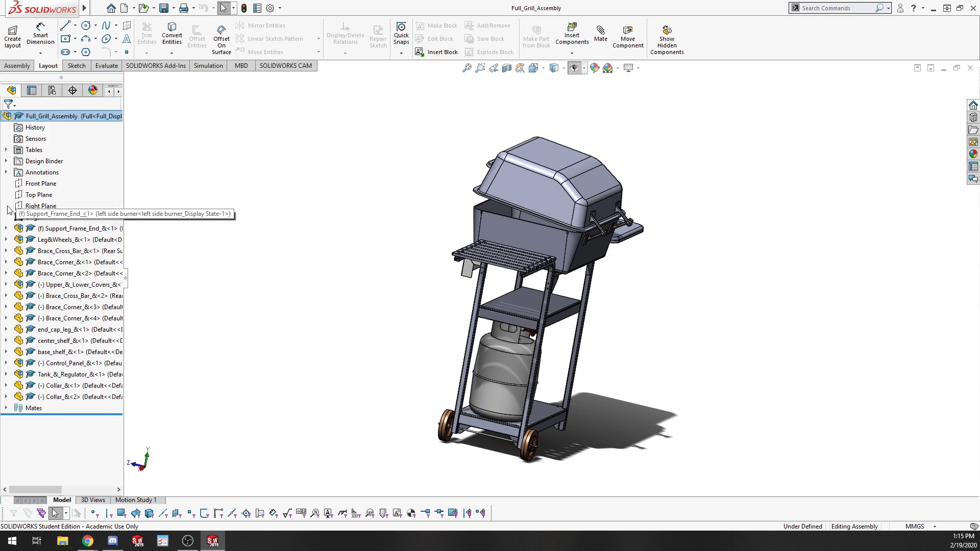
click(6, 284)
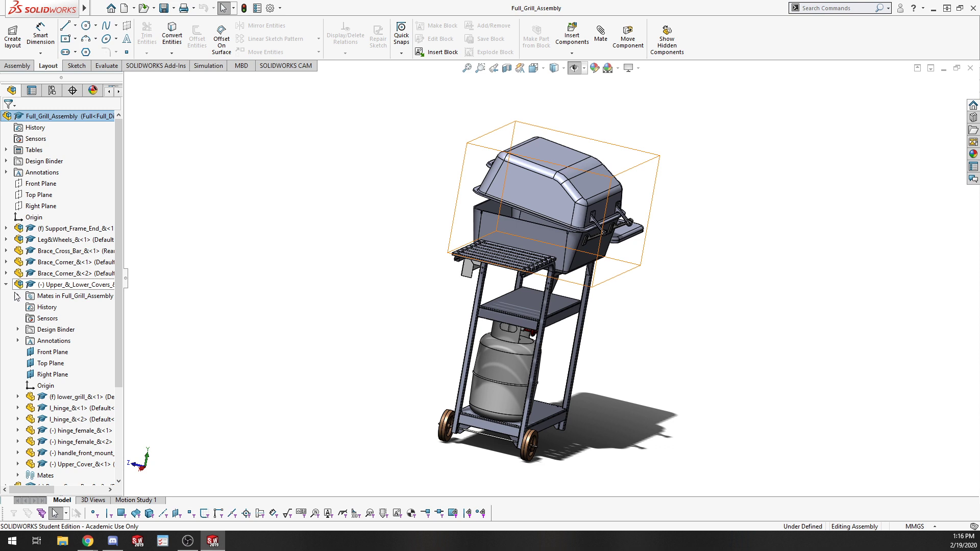
scroll(19, 332, down, 1)
click(18, 364)
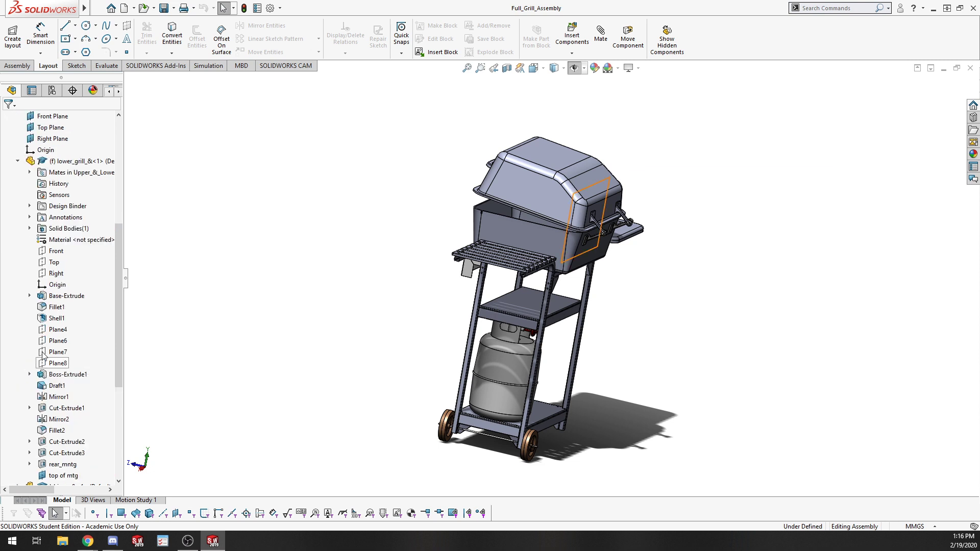
scroll(75, 390, up, 1)
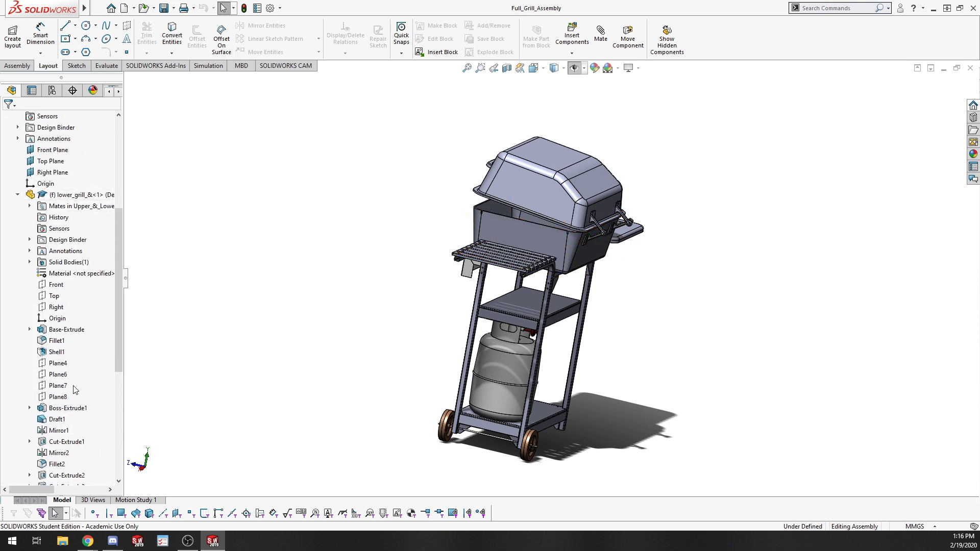
click(18, 194)
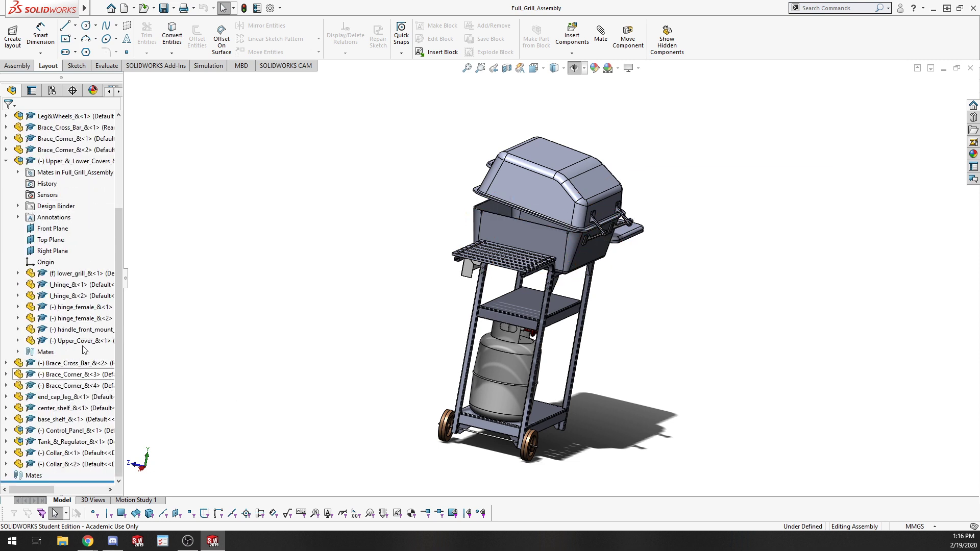
Drag the lower grill component up away from the stand frame.
drag(520, 228, 633, 168)
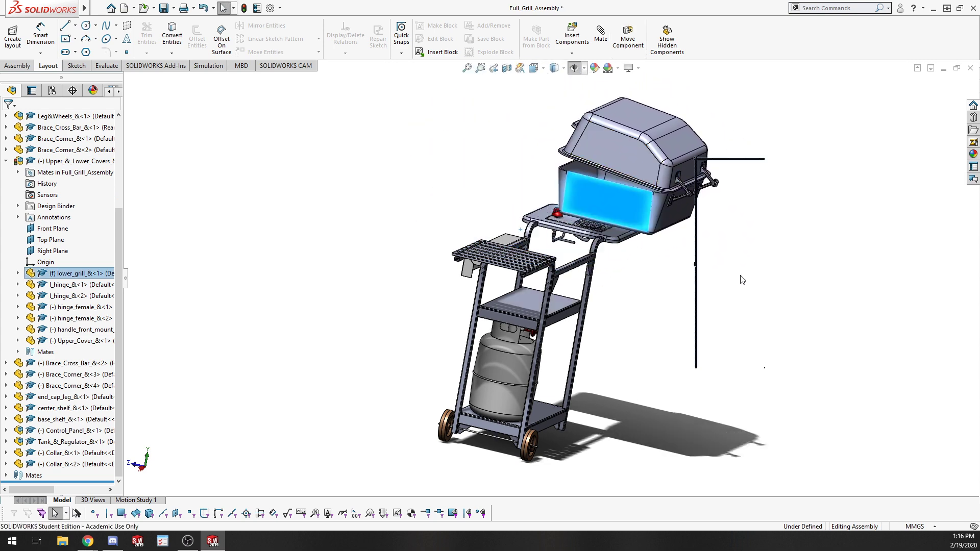
middle_drag(475, 231, 507, 247)
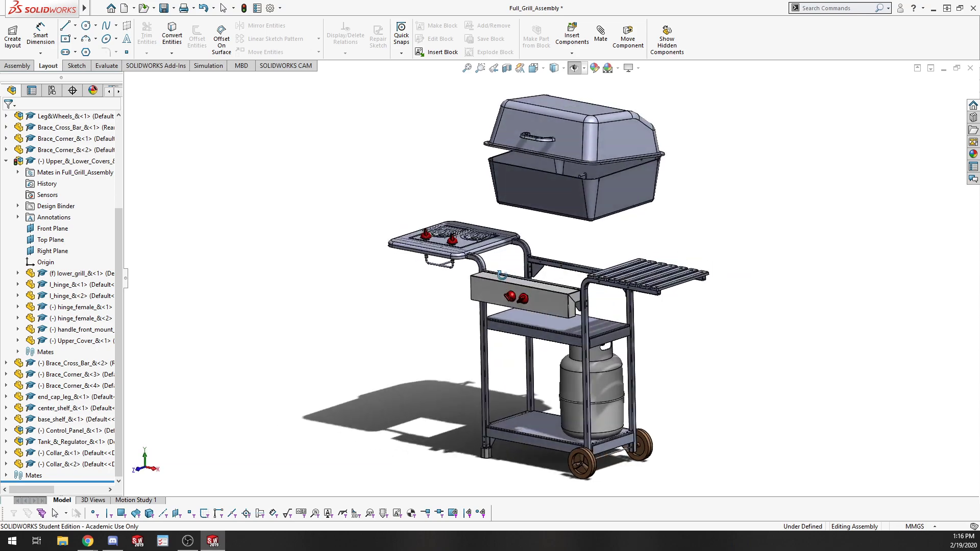
scroll(610, 187, down, 4)
middle_drag(698, 311, 681, 148)
Inspect the lower grill and the brace cross bar of the stand frame beneath it from close up.
click(525, 438)
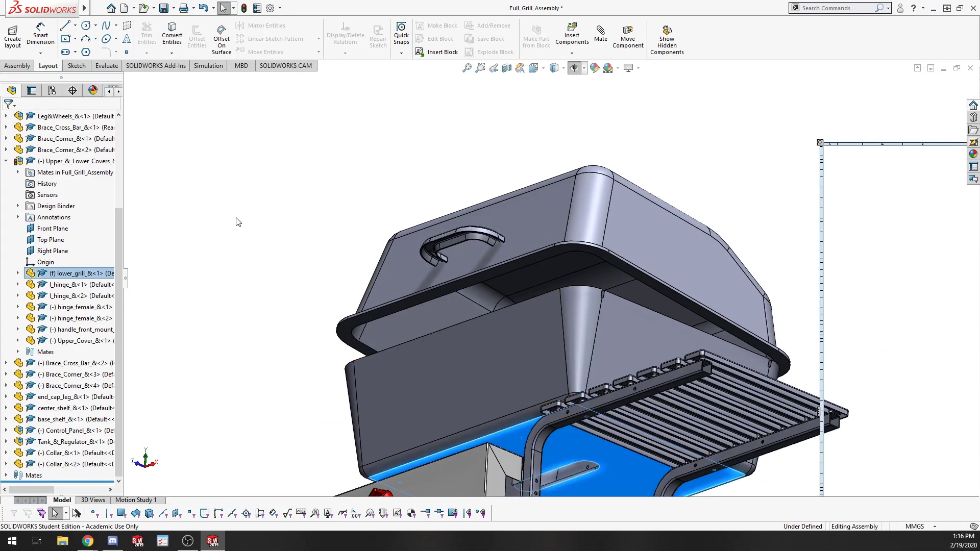
click(284, 343)
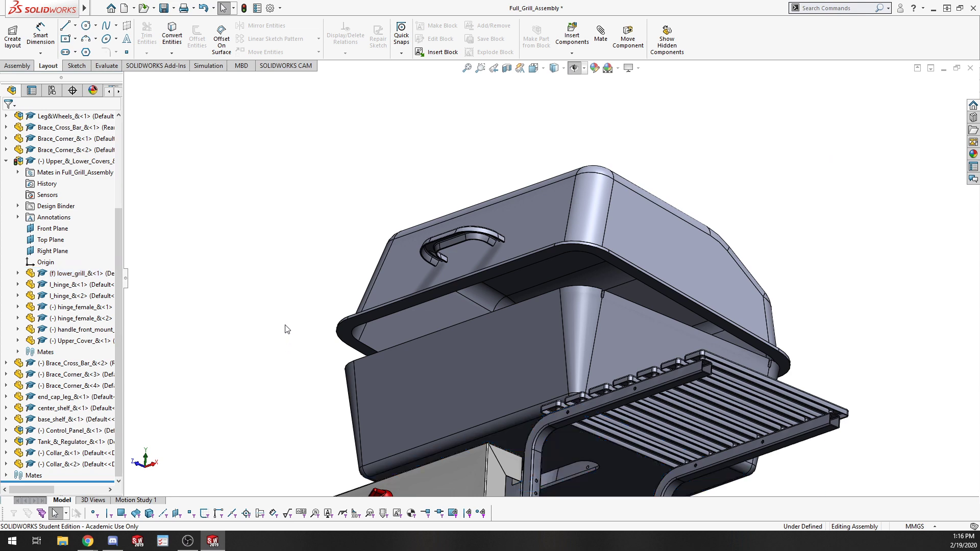
middle_drag(284, 327, 302, 483)
scroll(302, 488, up, 5)
scroll(536, 403, down, 2)
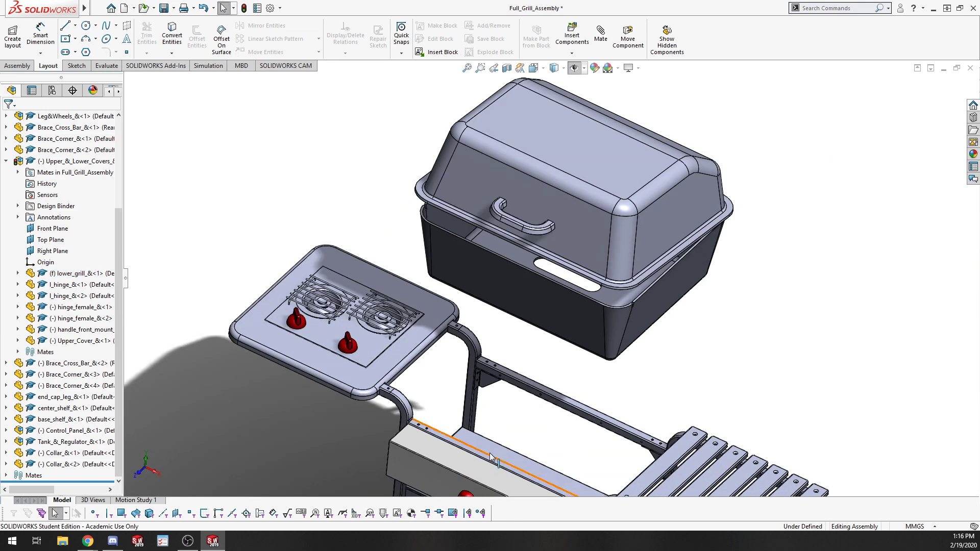
scroll(470, 388, down, 6)
click(515, 419)
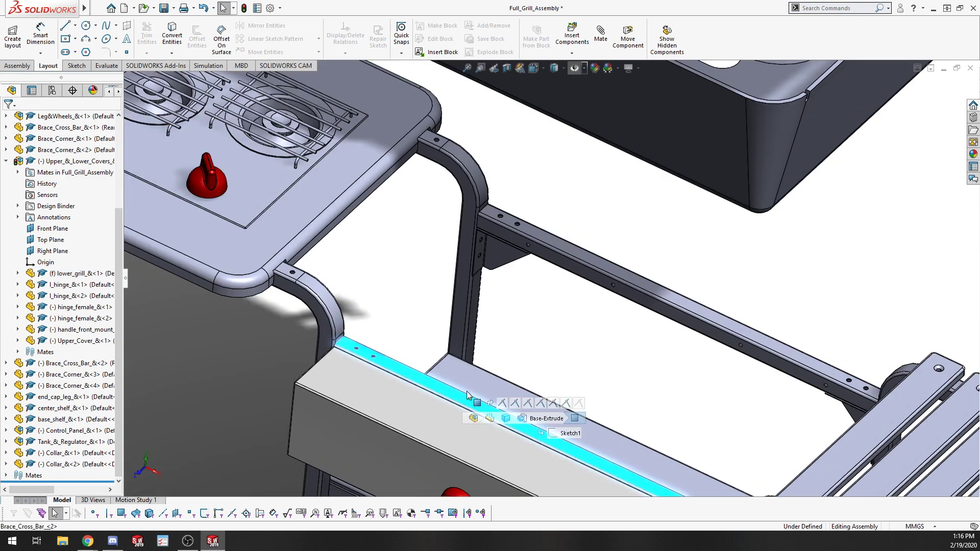
click(602, 171)
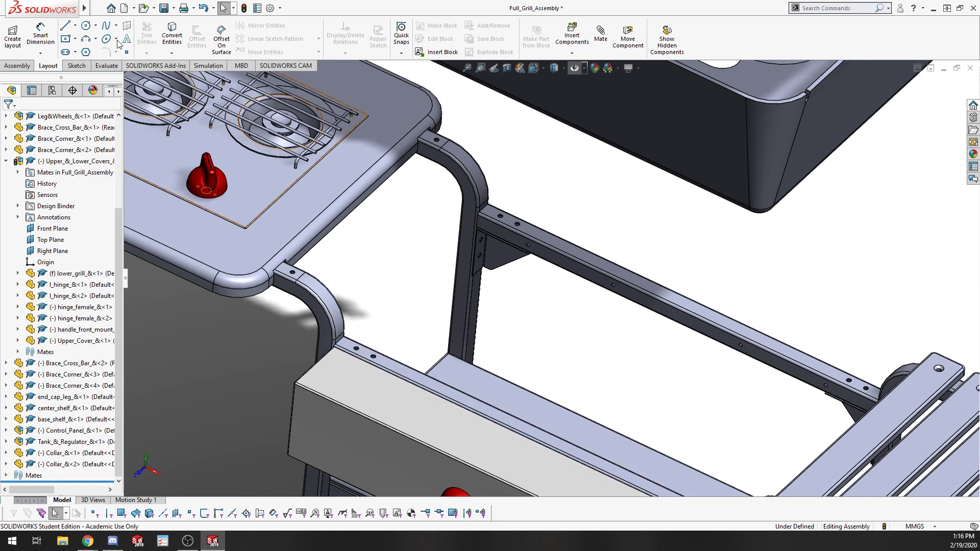
Add a coincident mate between the lower grill's bottom face and the top face of the brace cross bar.
click(17, 66)
click(85, 32)
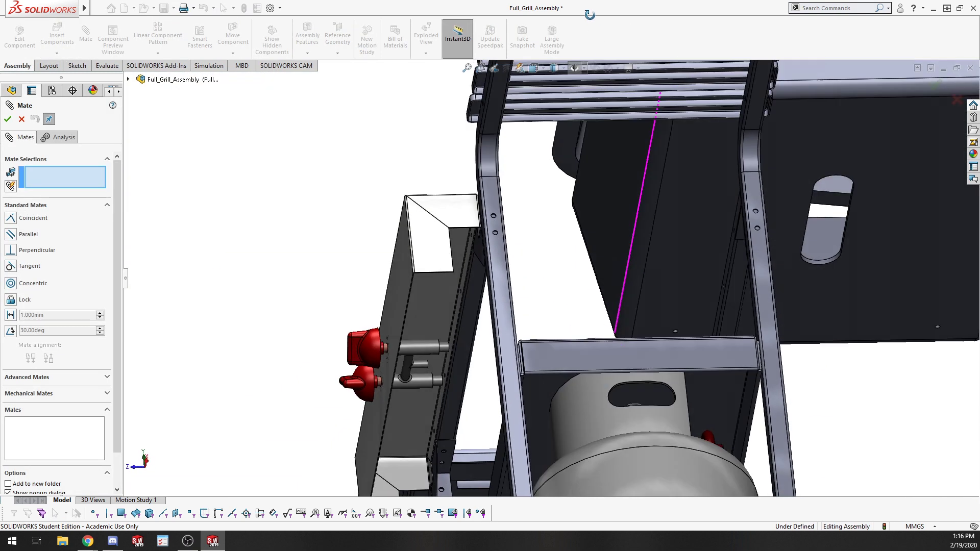
click(725, 154)
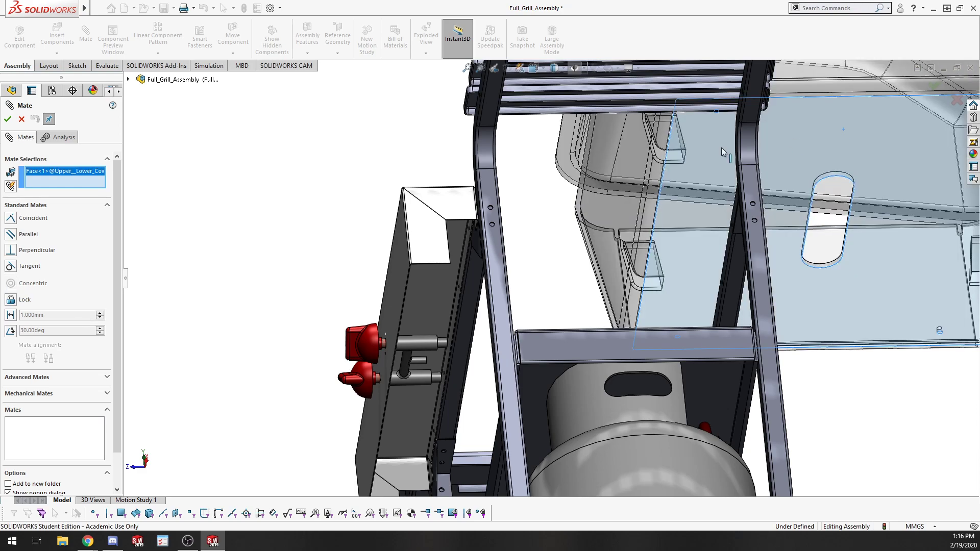
middle_drag(484, 154, 513, 287)
scroll(470, 262, up, 4)
middle_drag(754, 204, 647, 34)
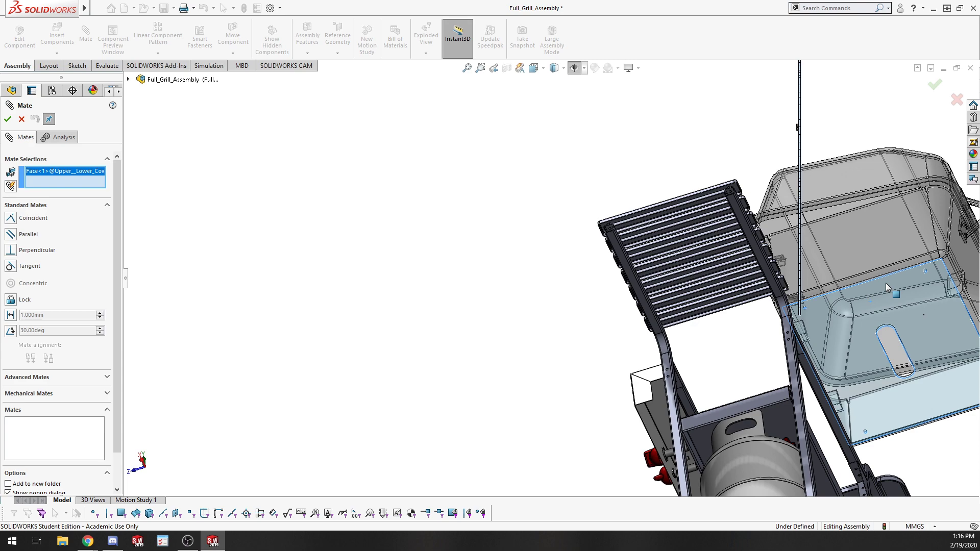
middle_drag(902, 281, 913, 409)
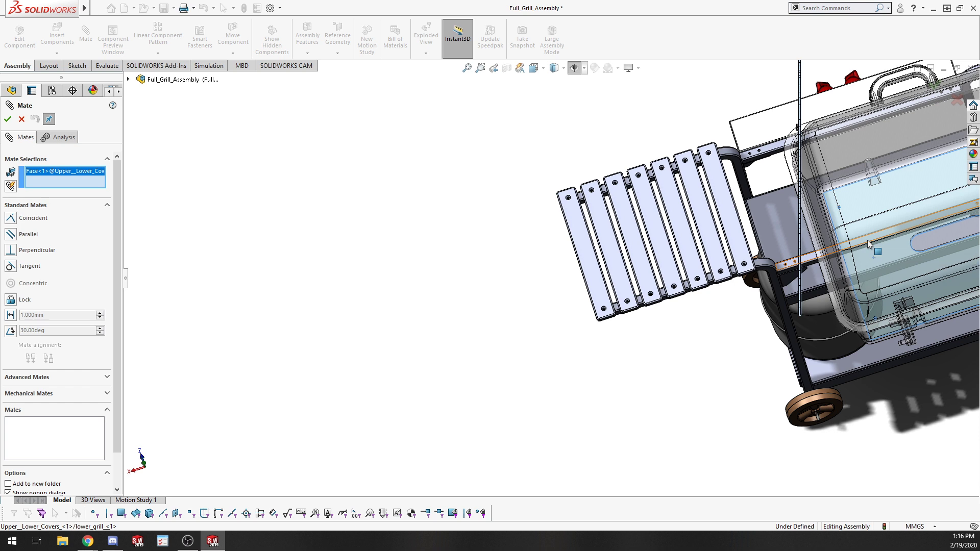
click(868, 240)
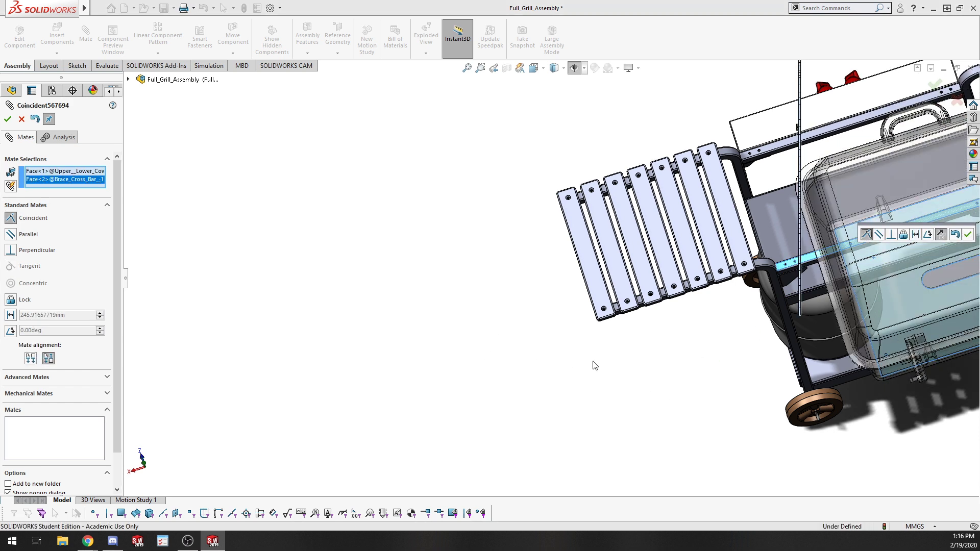
middle_drag(642, 305, 754, 339)
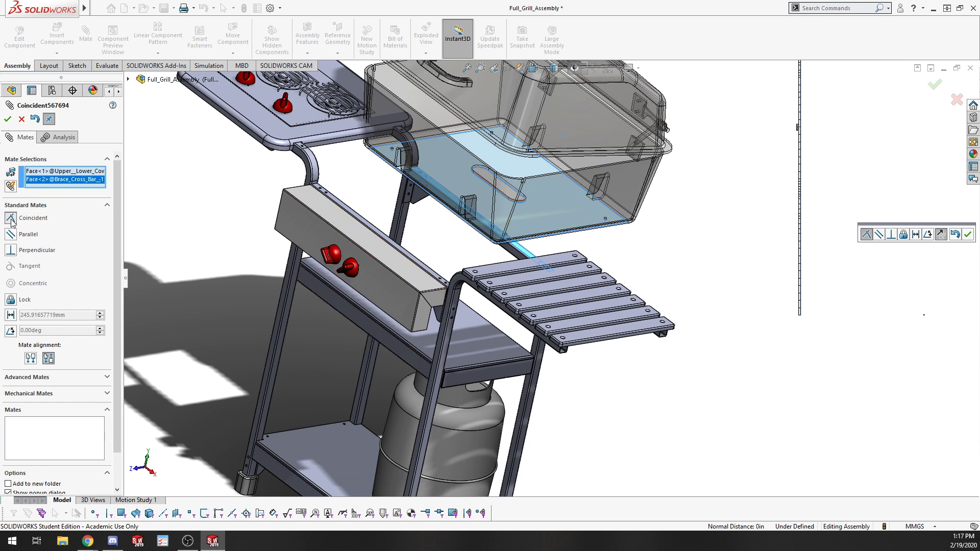
click(12, 236)
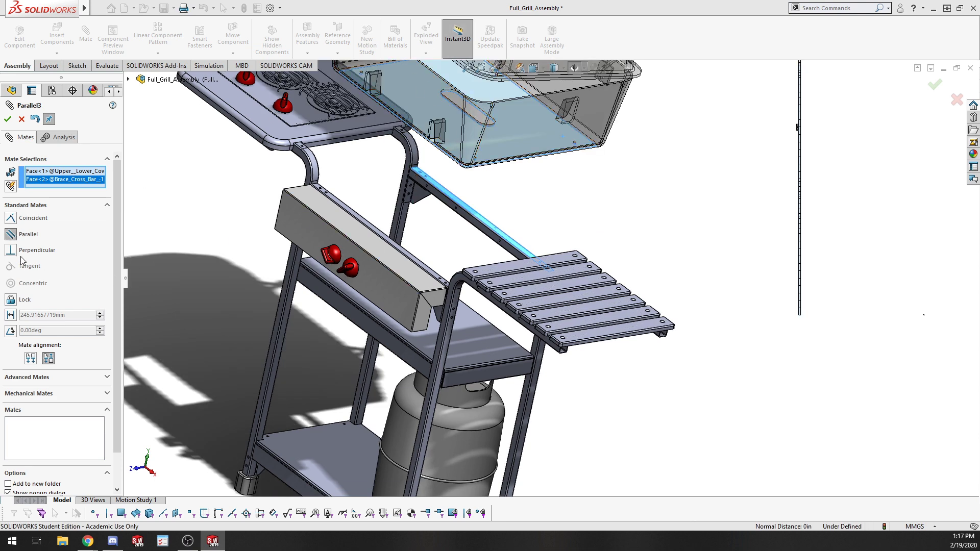
click(11, 253)
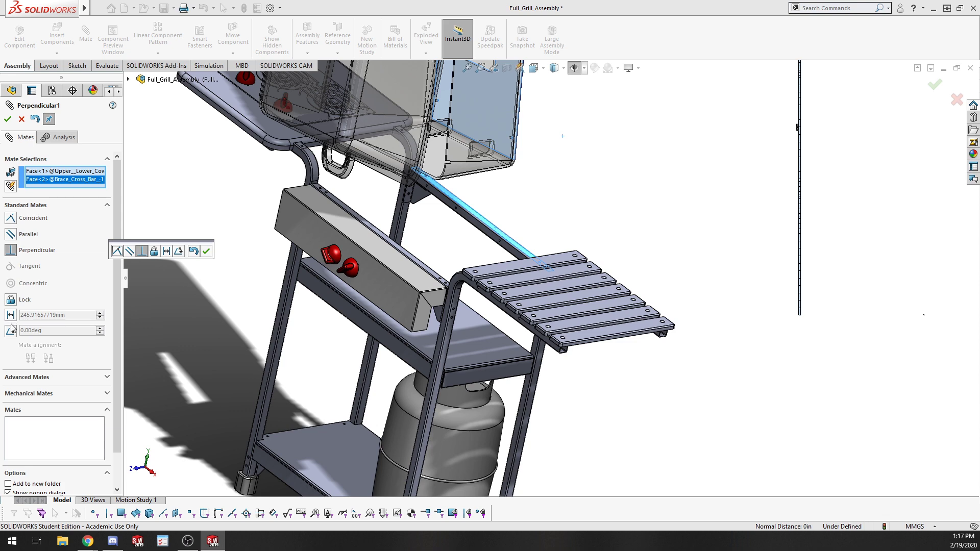
click(10, 219)
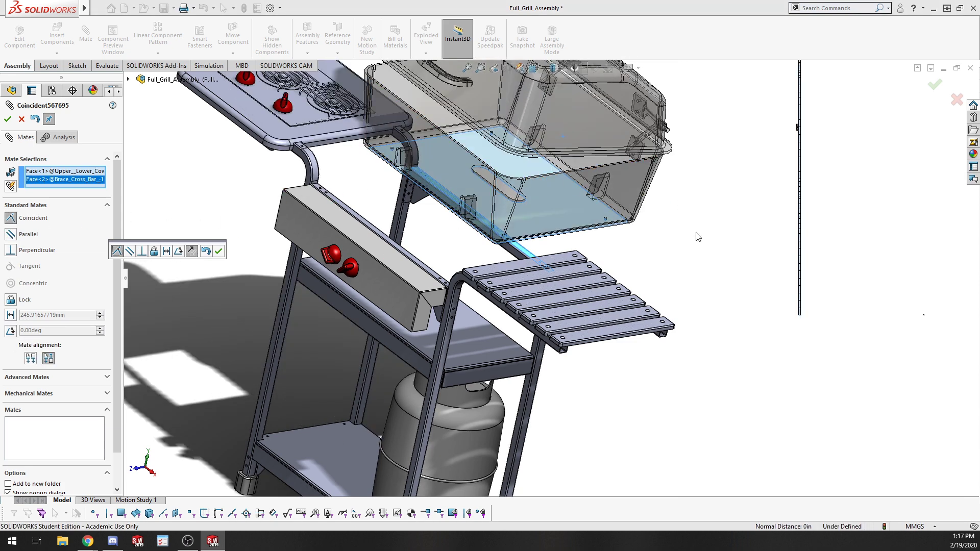
middle_drag(682, 235, 706, 288)
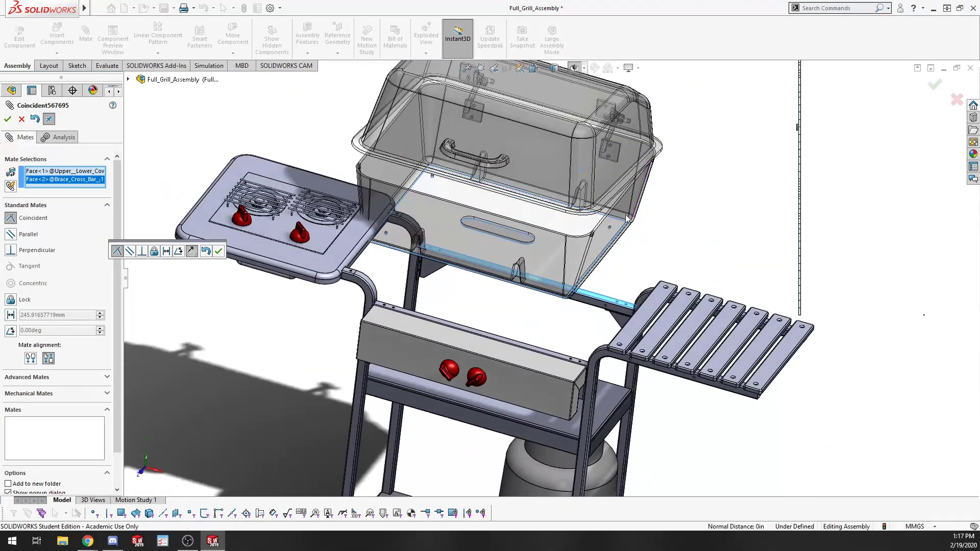
click(7, 119)
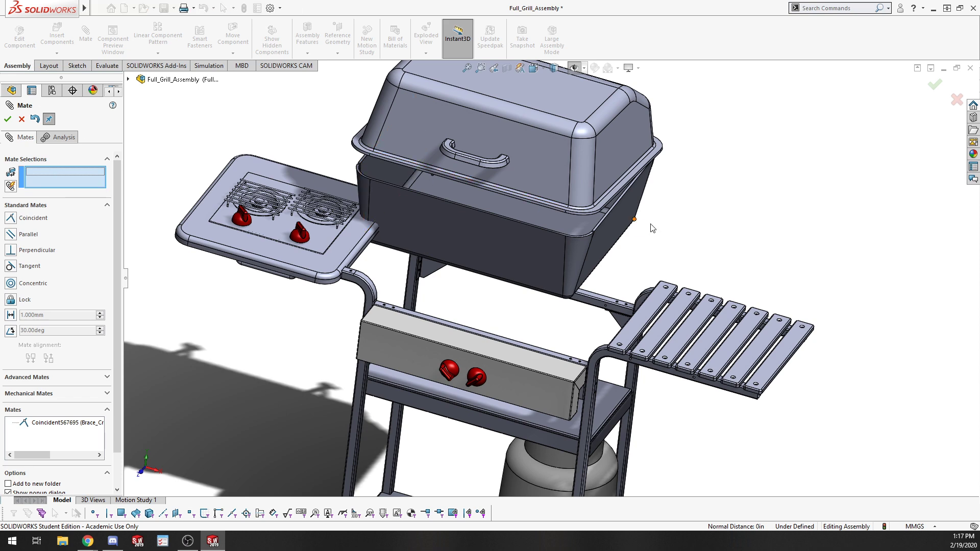
Add a concentric mate between the lower grill's rear mounting hole and a hole in the second brace cross bar.
middle_drag(653, 229, 505, 114)
scroll(663, 355, down, 4)
scroll(544, 331, up, 1)
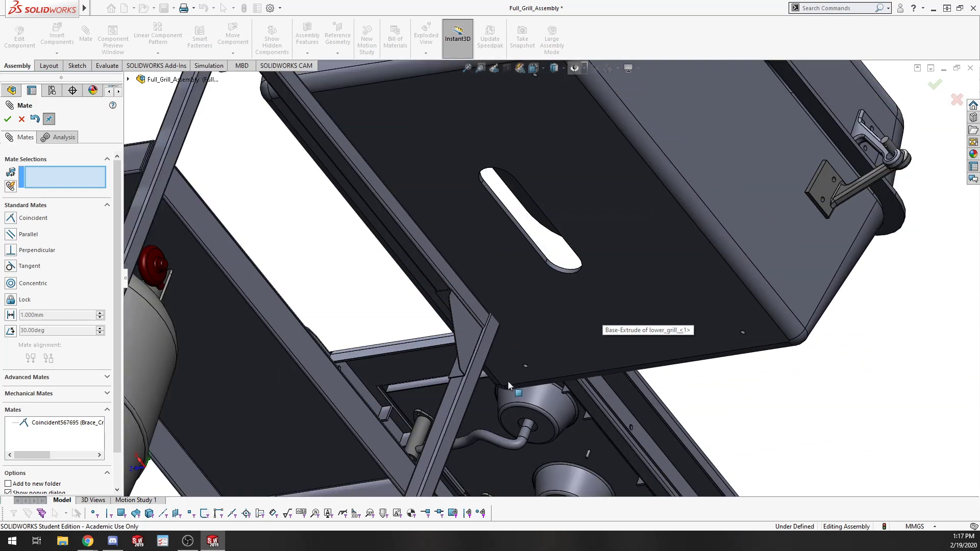
scroll(515, 381, down, 3)
scroll(531, 360, down, 3)
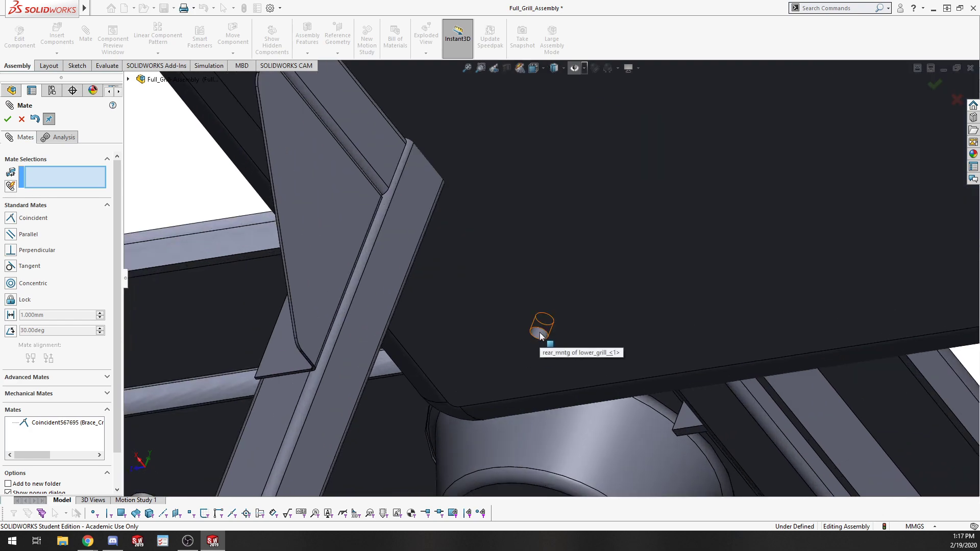
click(540, 332)
scroll(540, 332, up, 4)
scroll(271, 306, up, 2)
middle_drag(268, 296, 402, 401)
scroll(319, 292, up, 4)
scroll(393, 276, down, 5)
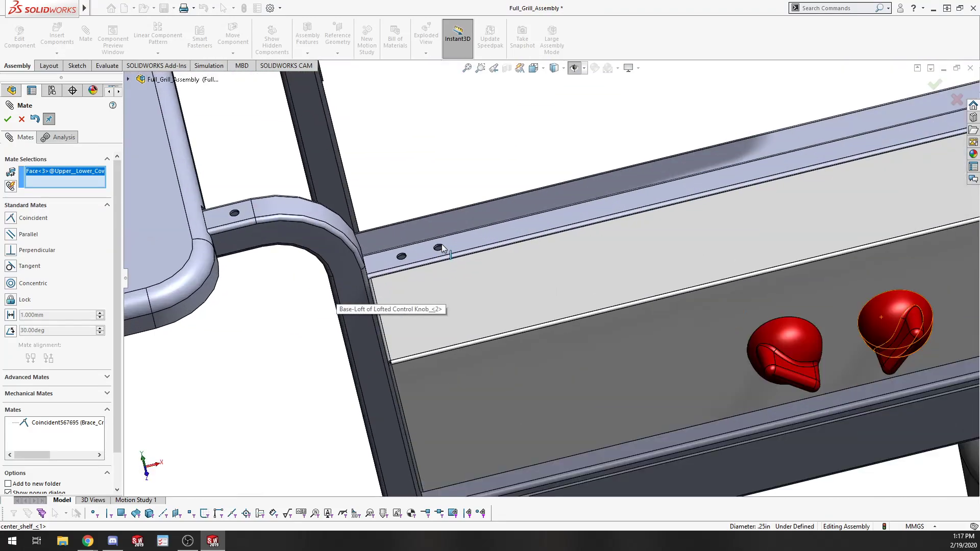
click(439, 248)
scroll(679, 257, up, 5)
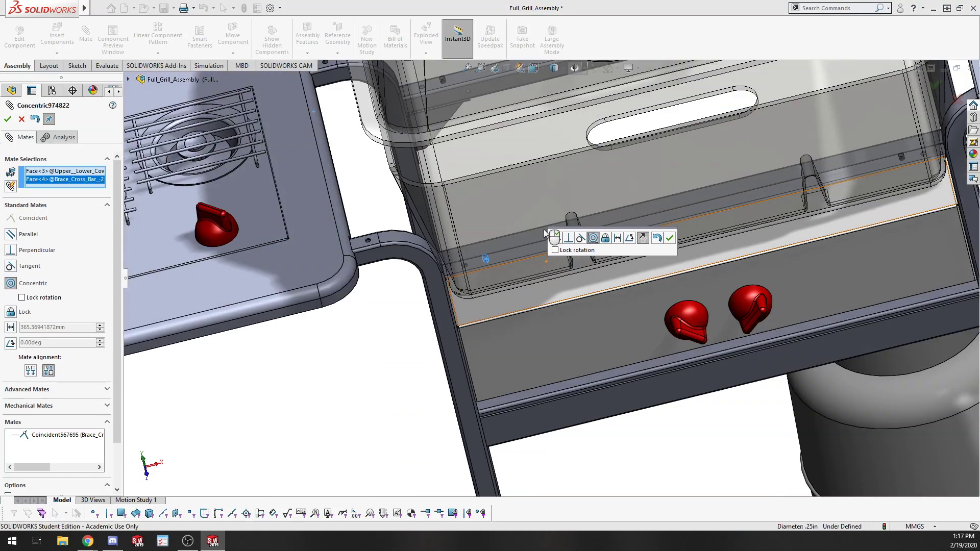
scroll(679, 258, down, 6)
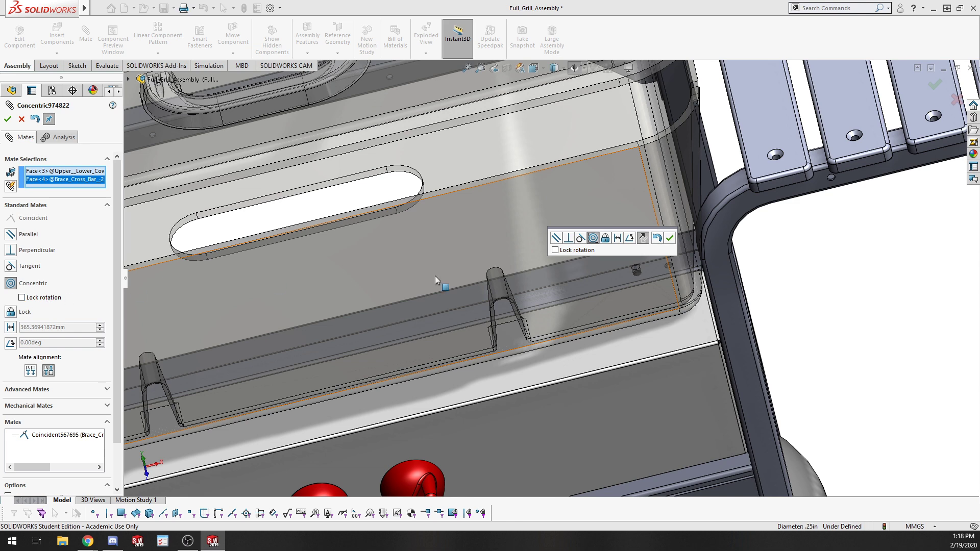
click(671, 239)
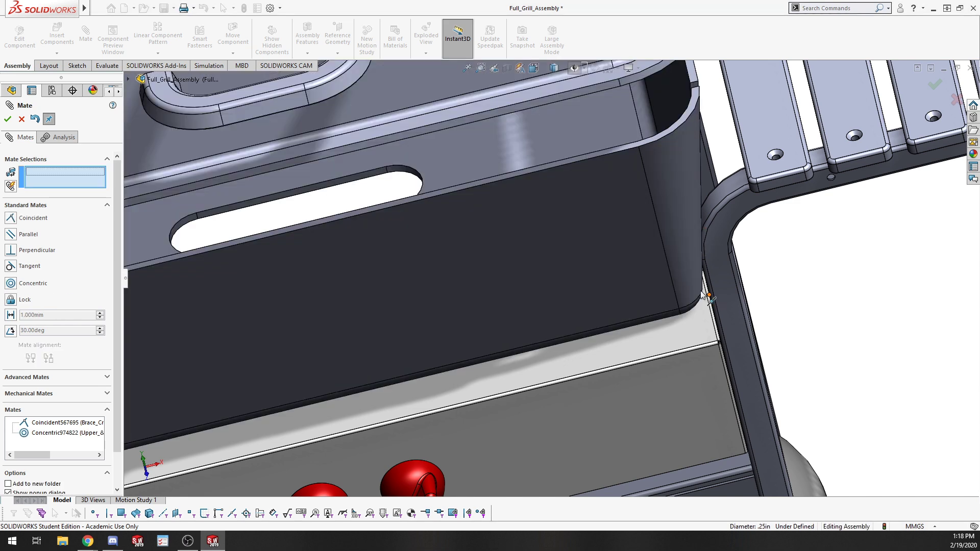
key(Escape)
scroll(874, 343, up, 4)
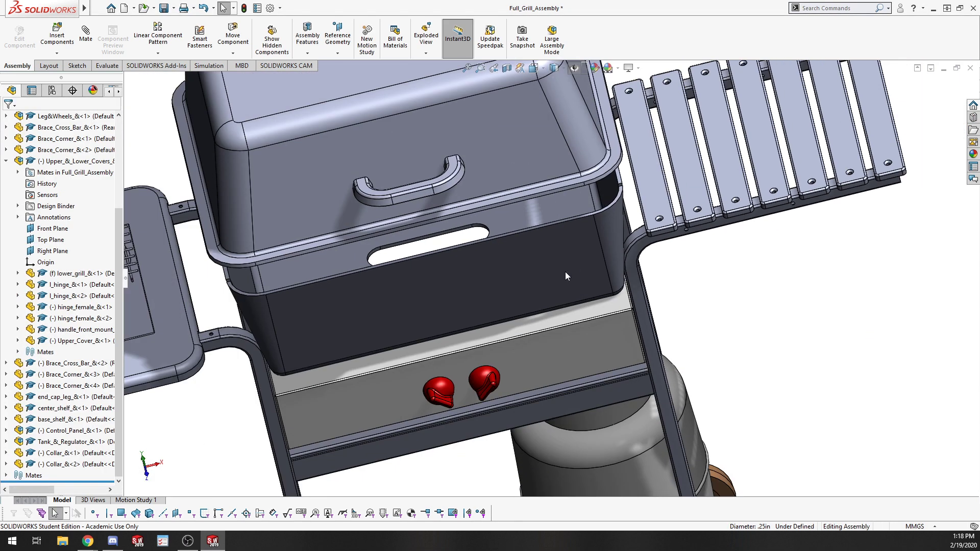
Drag the lower grill to test its remaining freedom, and view the grill body from behind.
drag(564, 272, 585, 225)
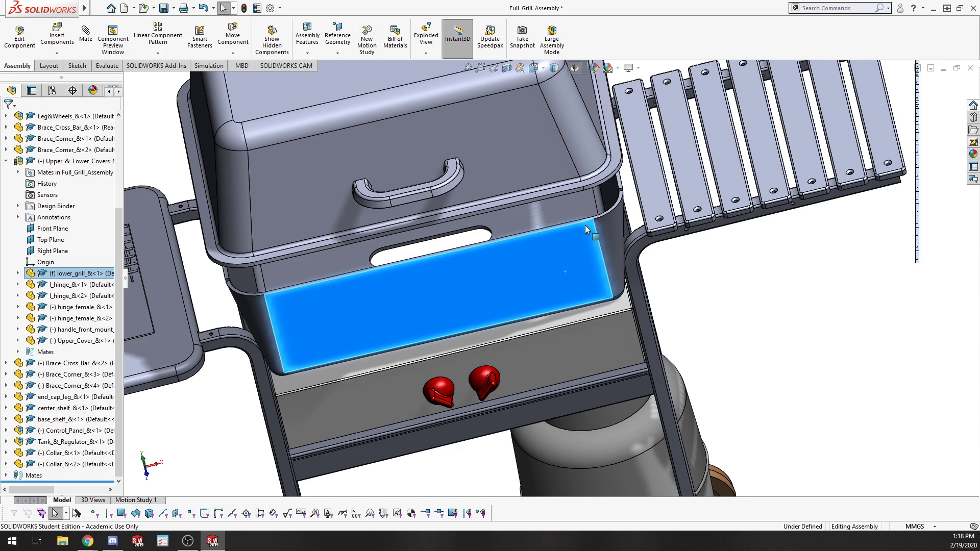
middle_drag(585, 225, 476, 334)
drag(542, 268, 288, 348)
middle_drag(289, 348, 350, 109)
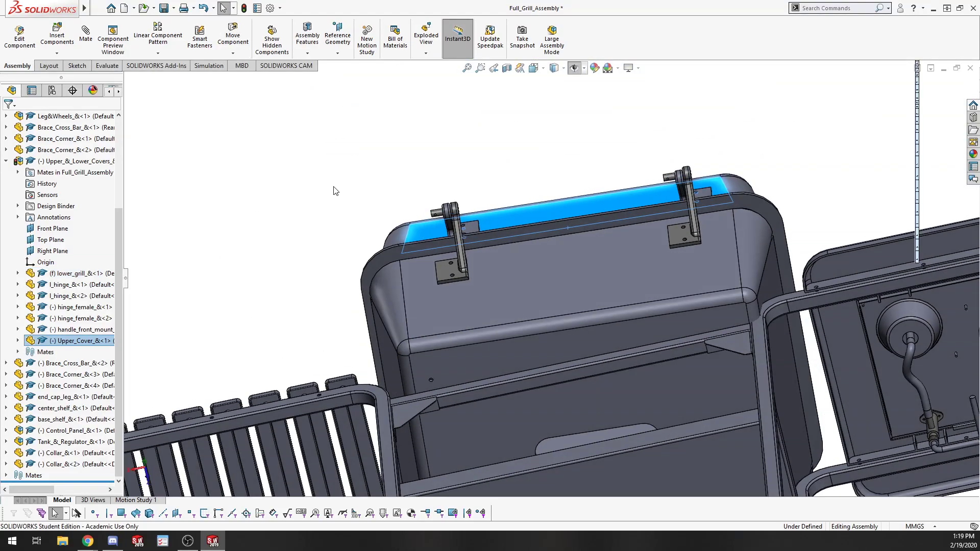
click(333, 187)
middle_drag(333, 187, 332, 258)
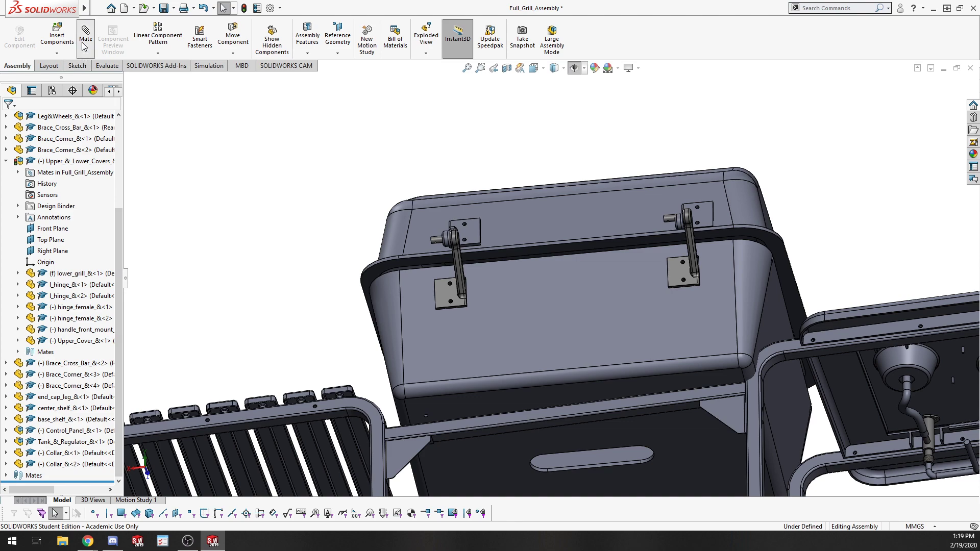
Add a concentric mate between the lower grill's front mounting hole and the matching hole in the first brace cross bar.
scroll(526, 393, down, 8)
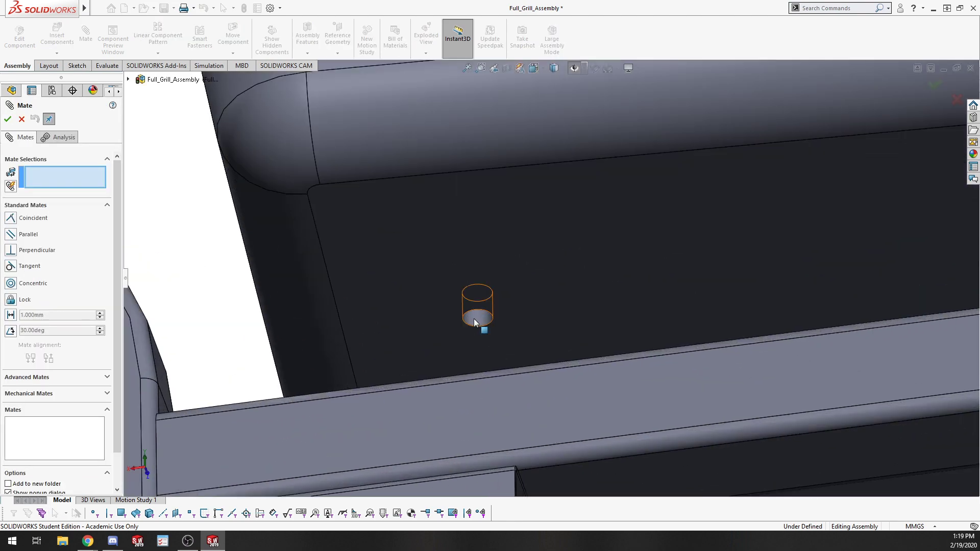
click(474, 318)
middle_drag(473, 319, 333, 528)
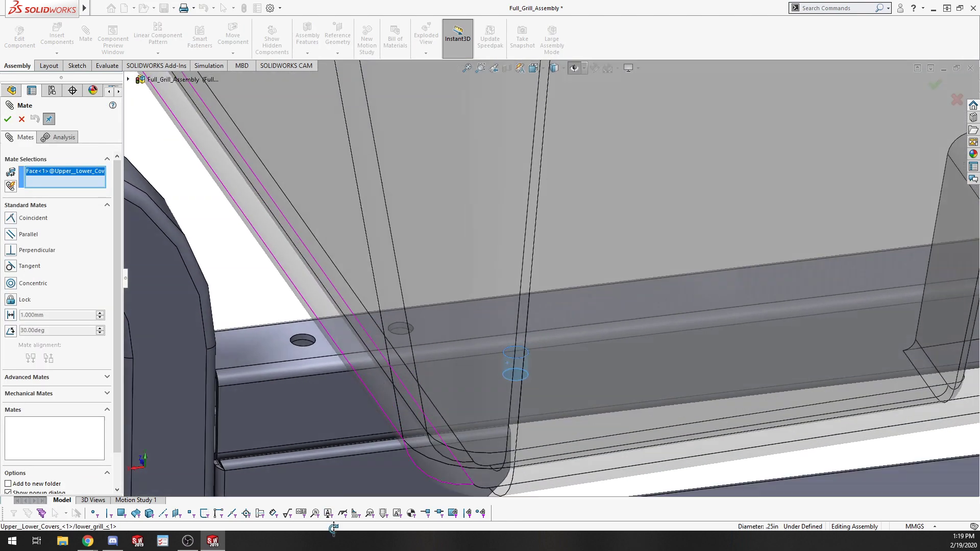
click(402, 329)
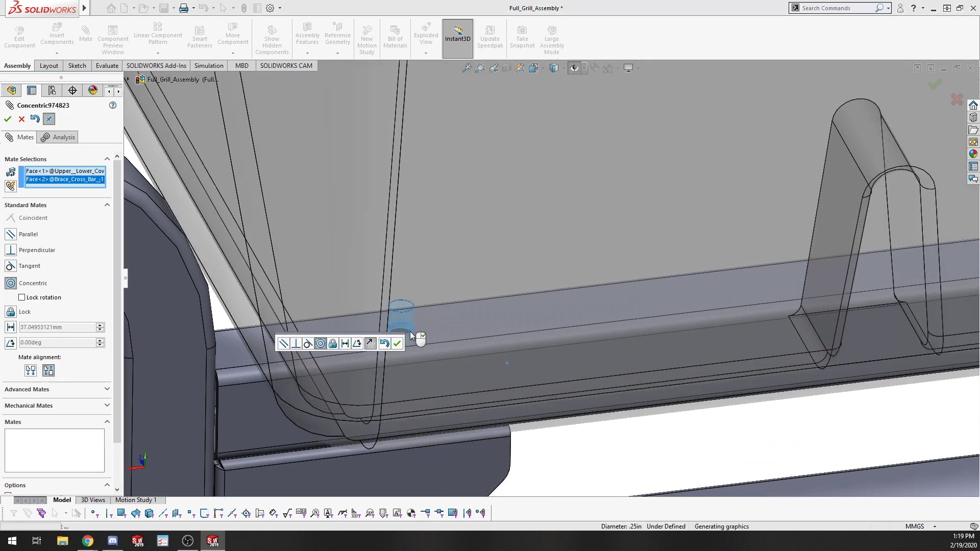
scroll(551, 352, up, 10)
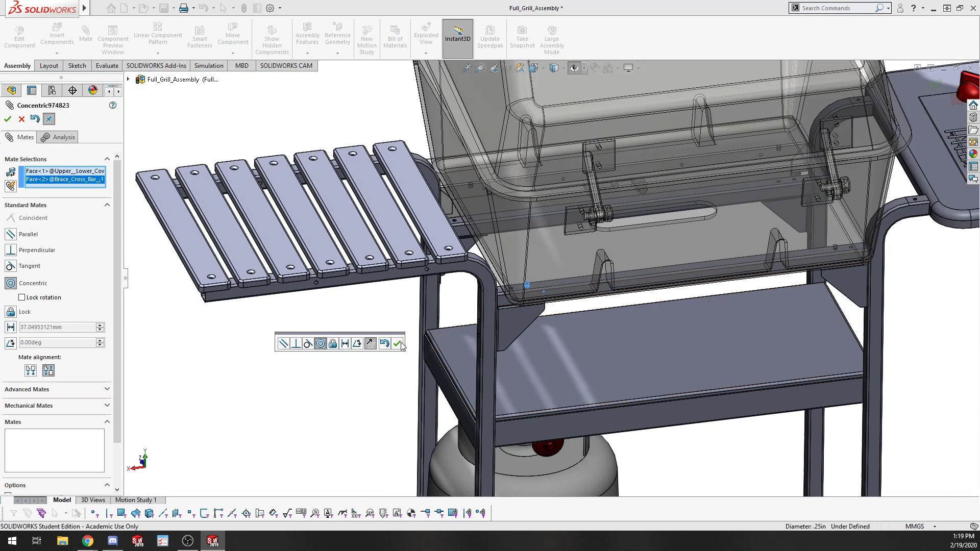
click(398, 343)
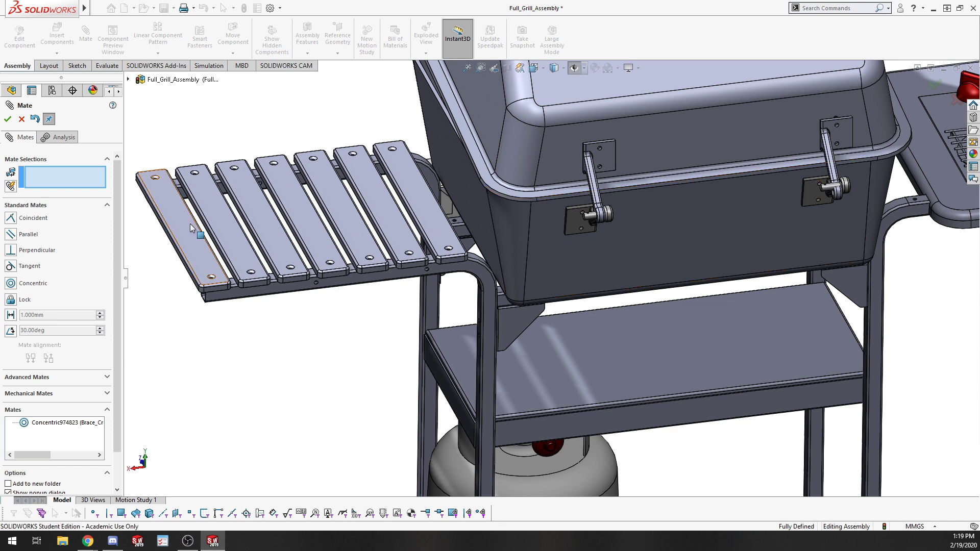
click(8, 119)
Try dragging the lower grill to check whether it can still move.
click(629, 262)
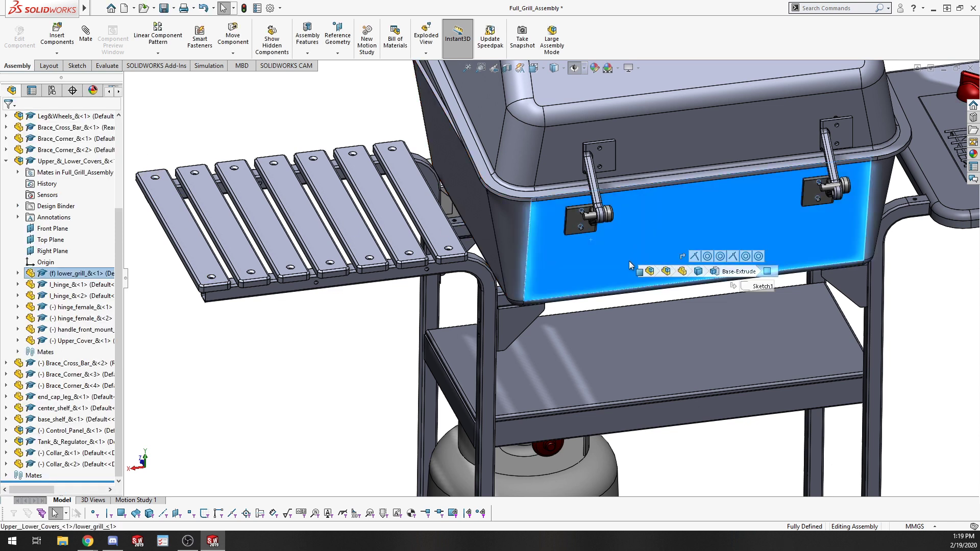
drag(629, 261, 584, 272)
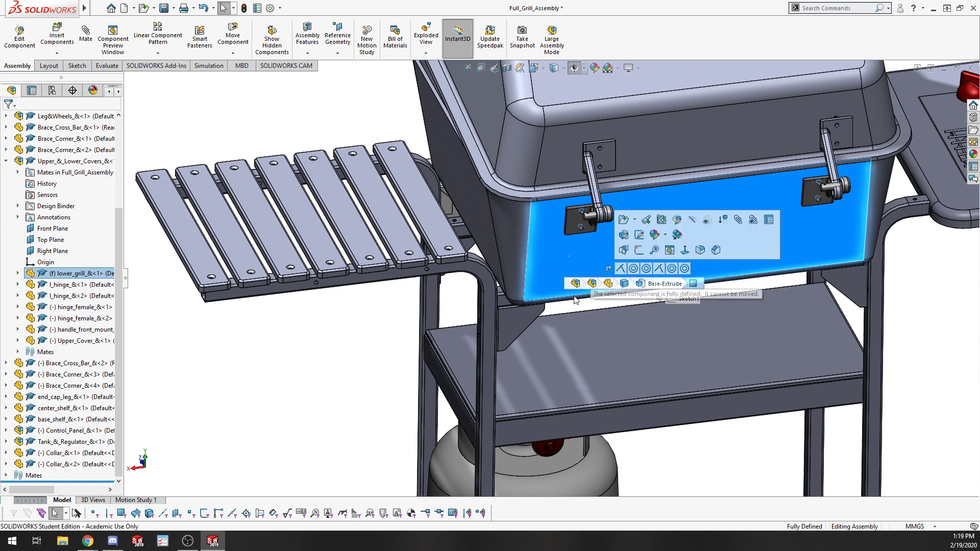
click(545, 251)
click(584, 322)
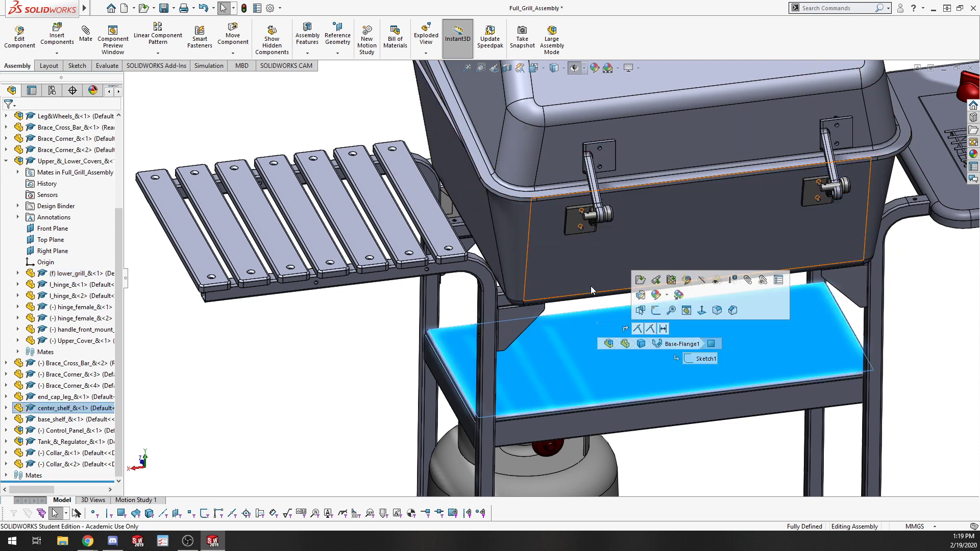
click(572, 269)
drag(572, 270, 608, 317)
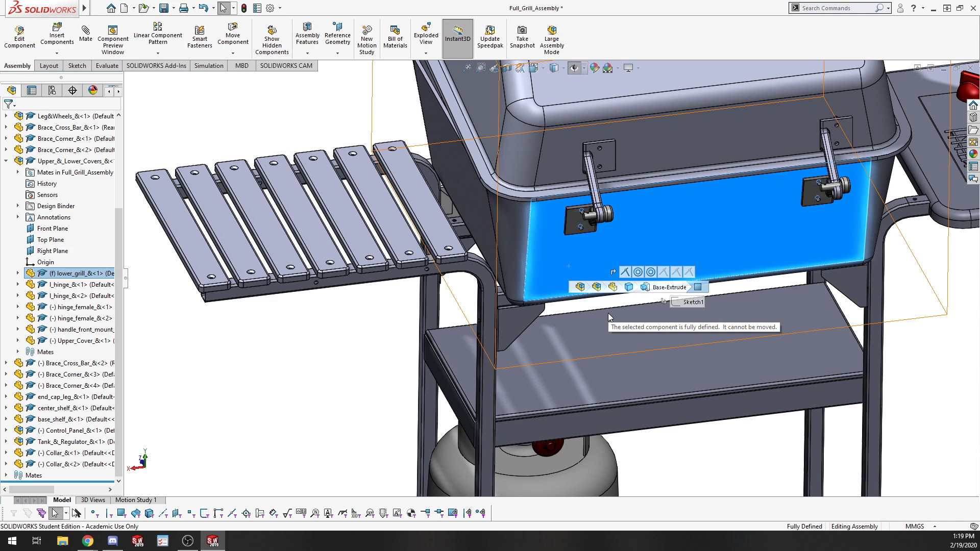
Open the Upper_Cover part from the assembly in its own window.
click(345, 348)
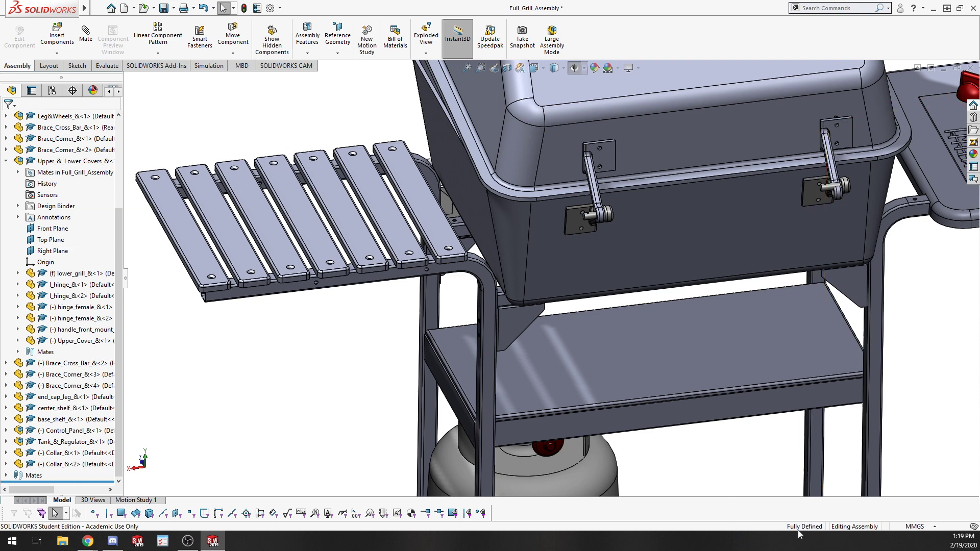
scroll(666, 409, up, 8)
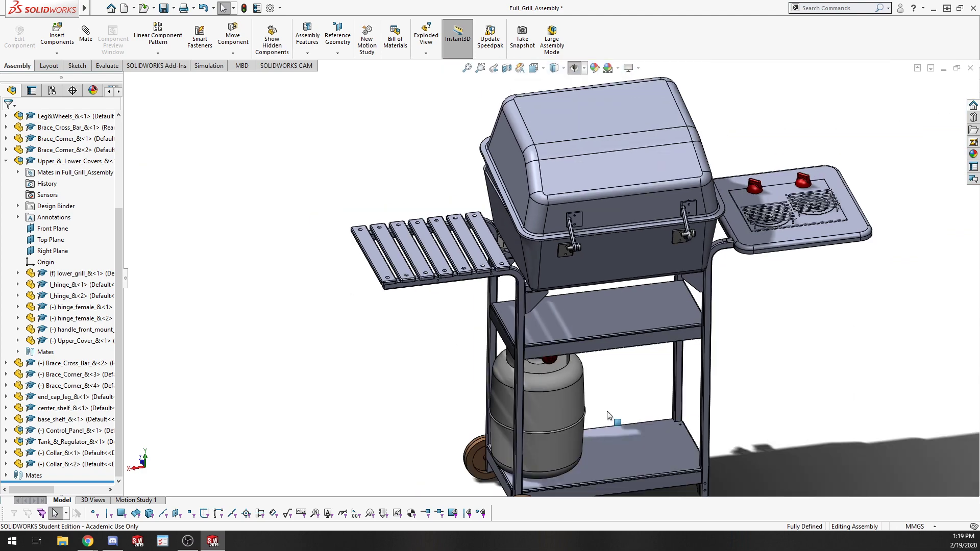
middle_drag(403, 378, 627, 430)
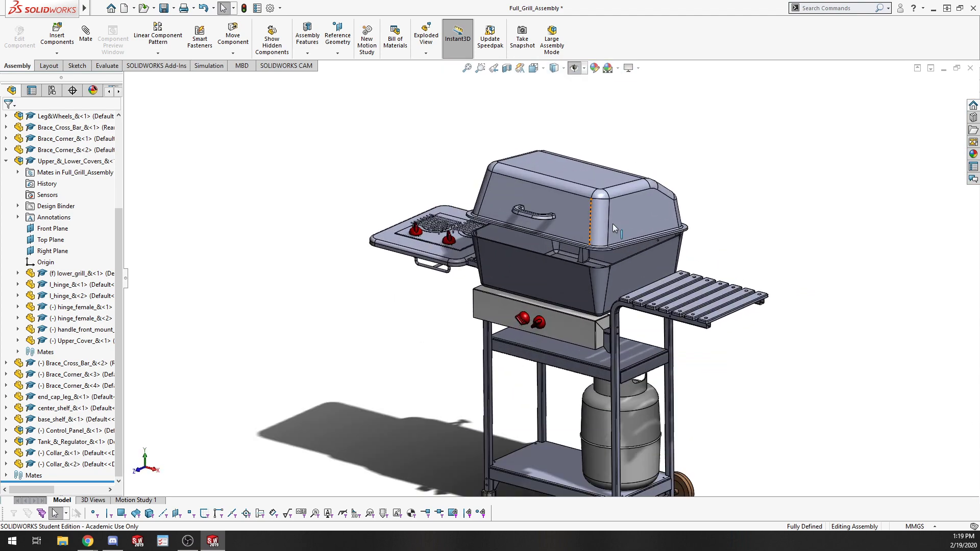
scroll(612, 223, down, 8)
click(445, 196)
click(438, 136)
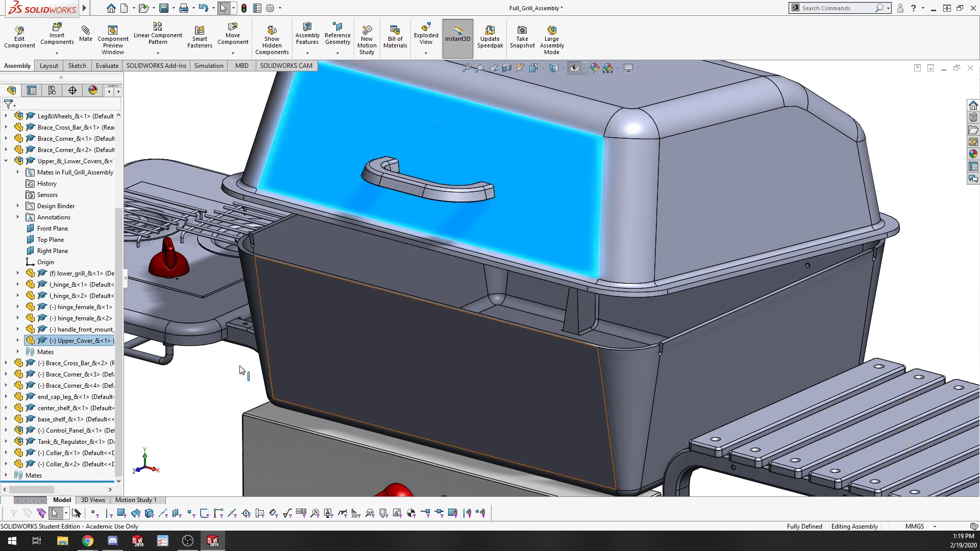
click(18, 340)
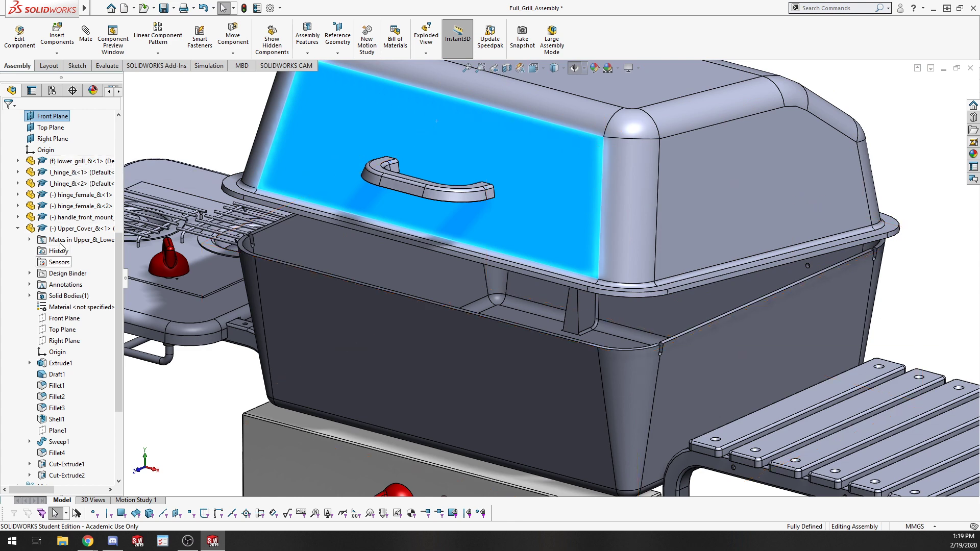
click(29, 239)
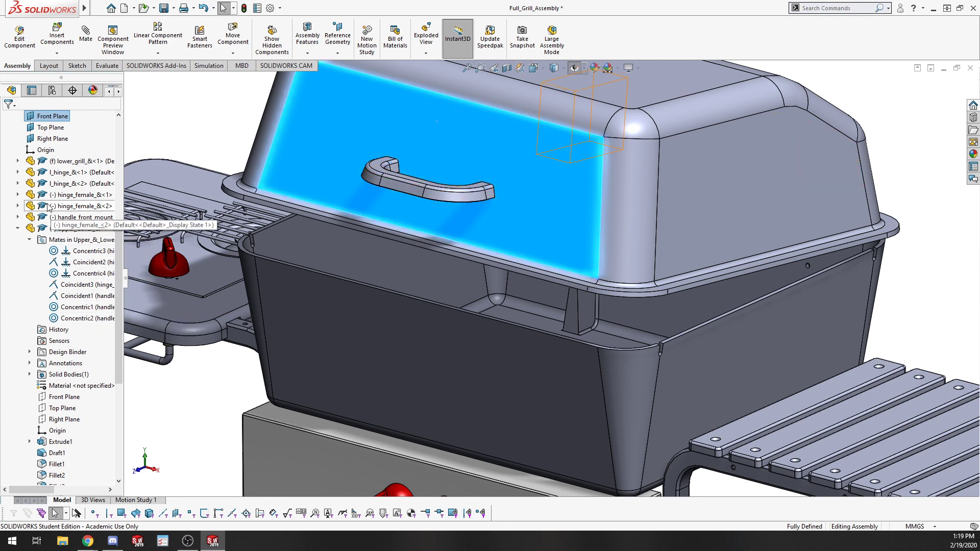
right_click(48, 230)
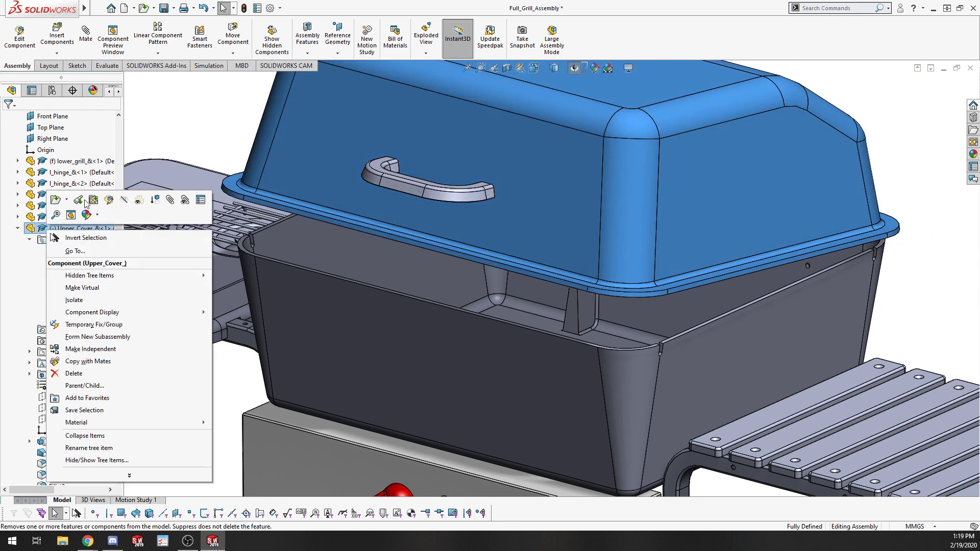
click(53, 202)
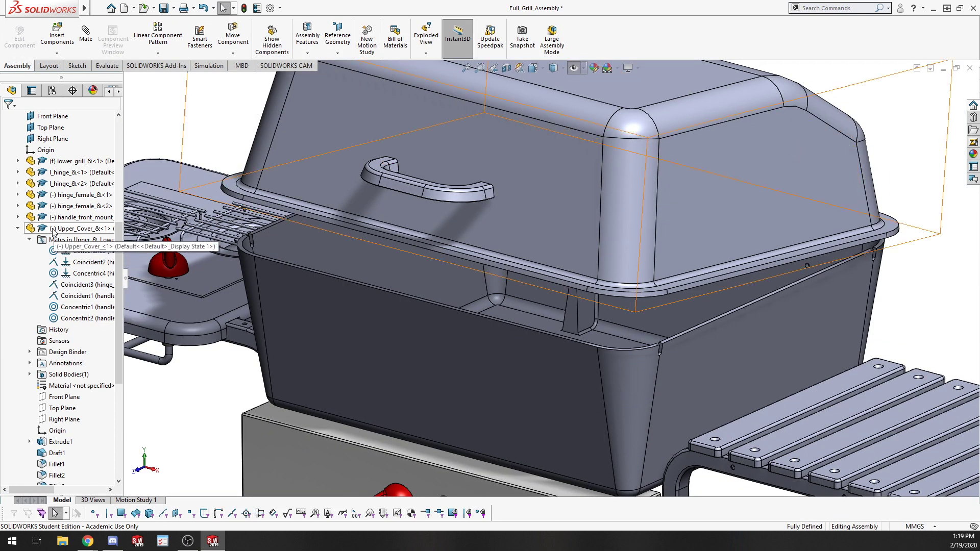
Open the Upper_&_Lower_Covers subassembly in its own window.
right_click(52, 228)
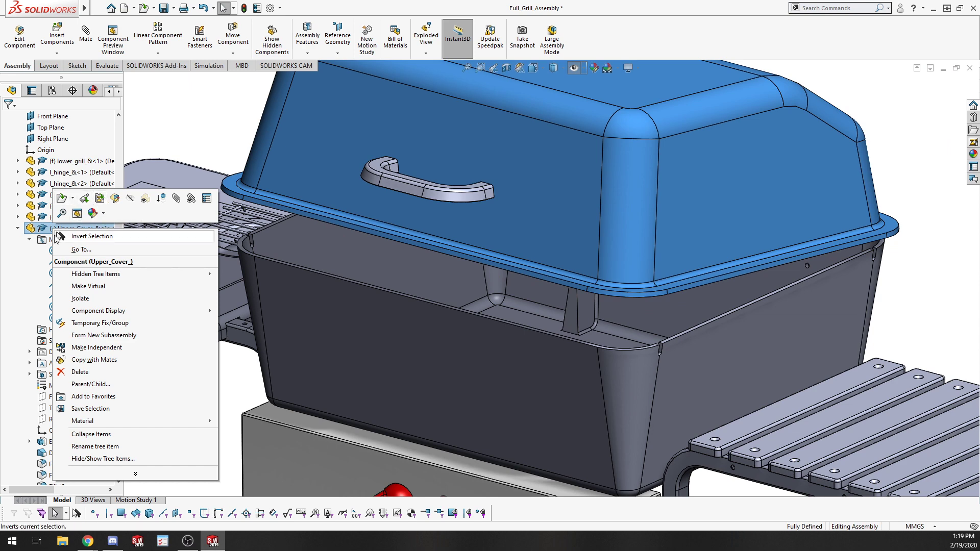
click(18, 229)
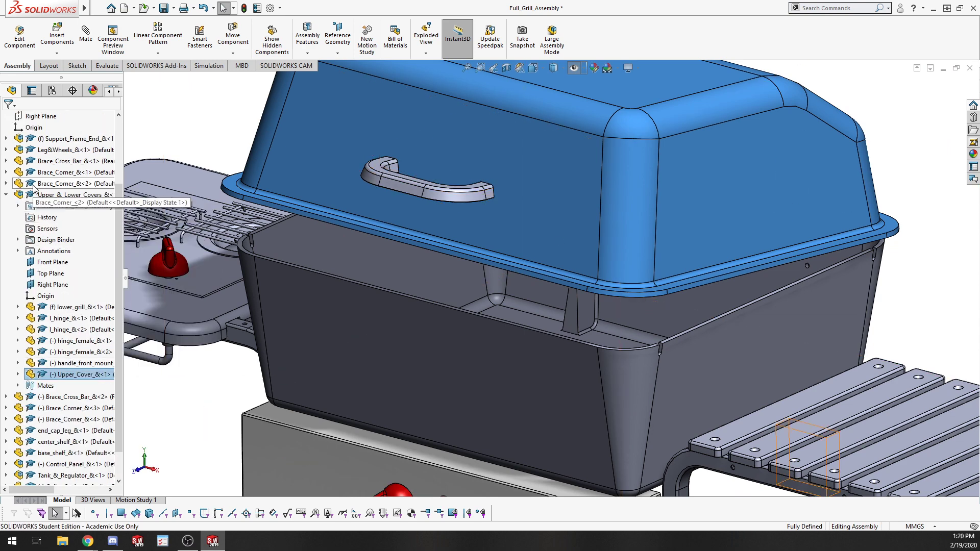
click(37, 198)
right_click(37, 196)
click(49, 160)
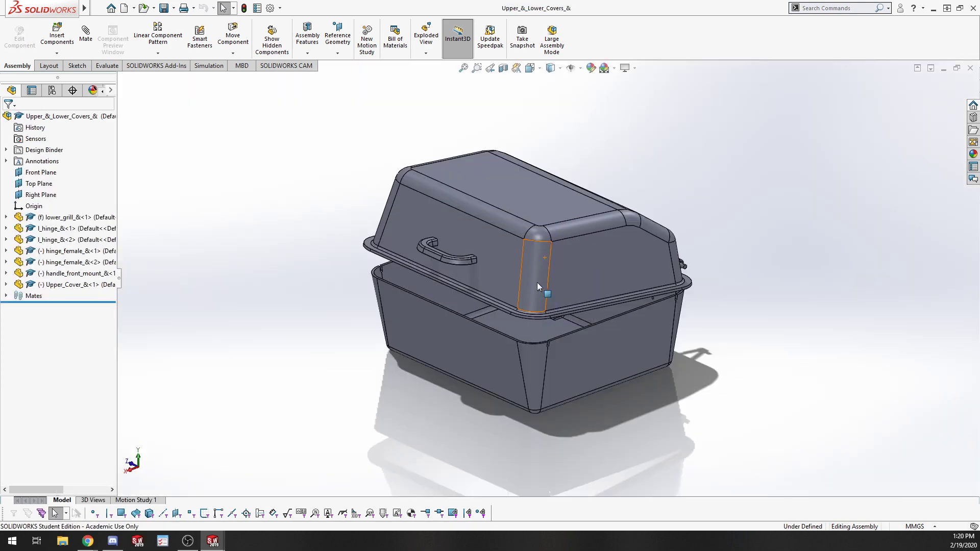
drag(536, 282, 593, 227)
key(Escape)
click(318, 258)
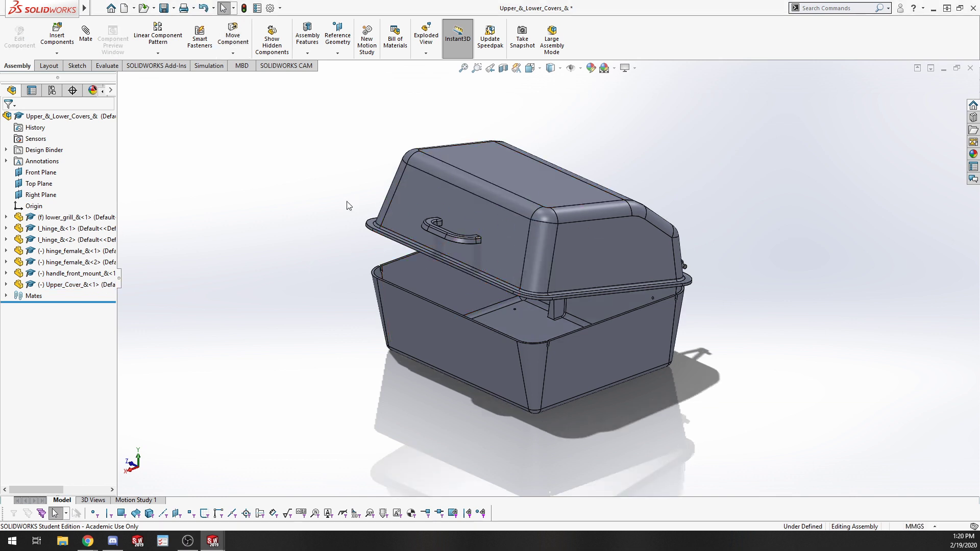
Switch back to Full_Grill_Assembly and rebuild the assembly.
key(ctrl+Tab)
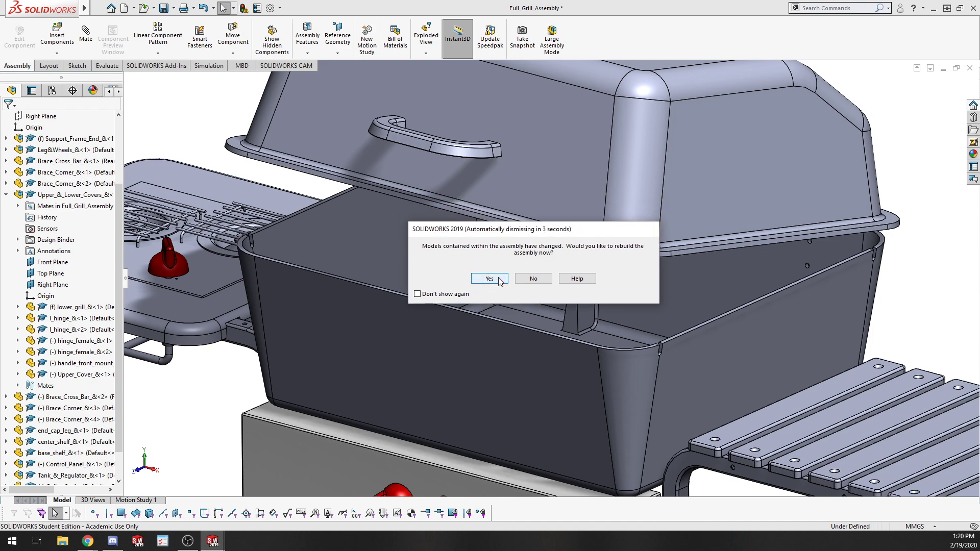
click(488, 278)
scroll(536, 309, down, 3)
middle_drag(522, 304, 578, 323)
scroll(436, 323, up, 5)
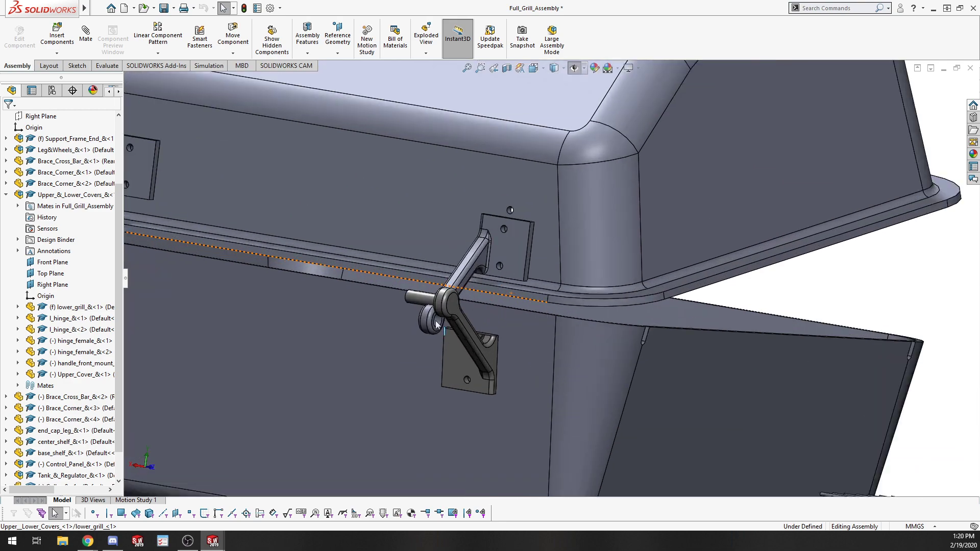
scroll(437, 324, up, 2)
scroll(578, 308, down, 8)
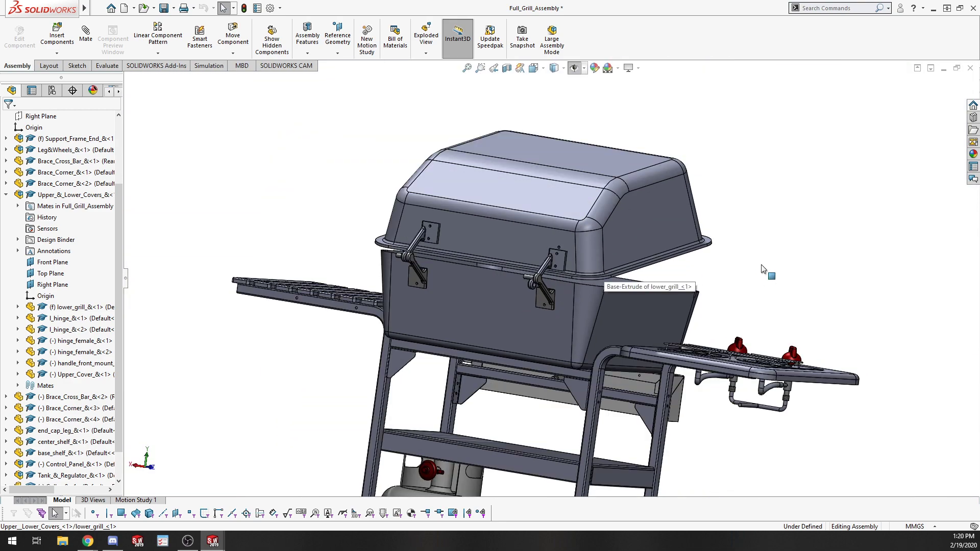
Try dragging the grill's upper cover to check whether the lid can still move.
middle_drag(762, 269, 512, 294)
drag(774, 243, 762, 199)
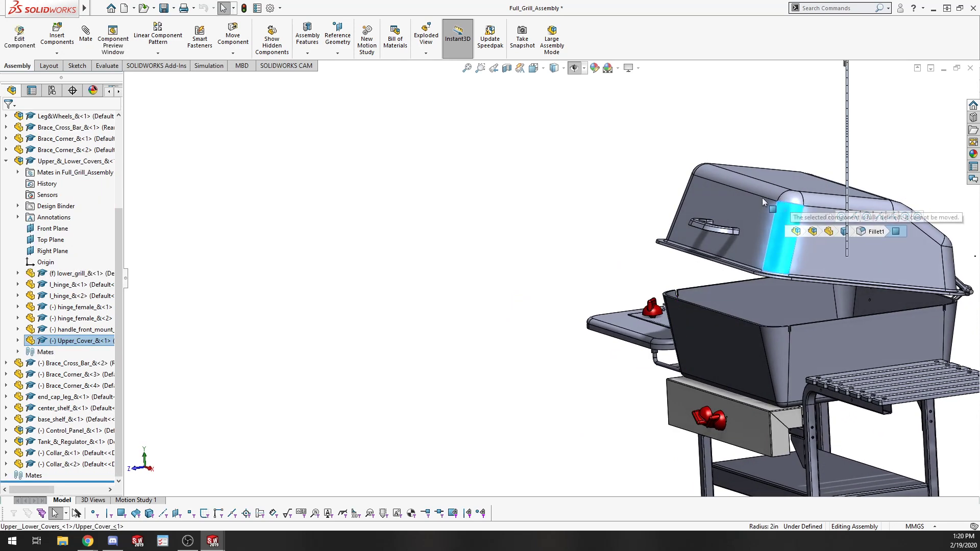
click(686, 163)
scroll(618, 237, down, 3)
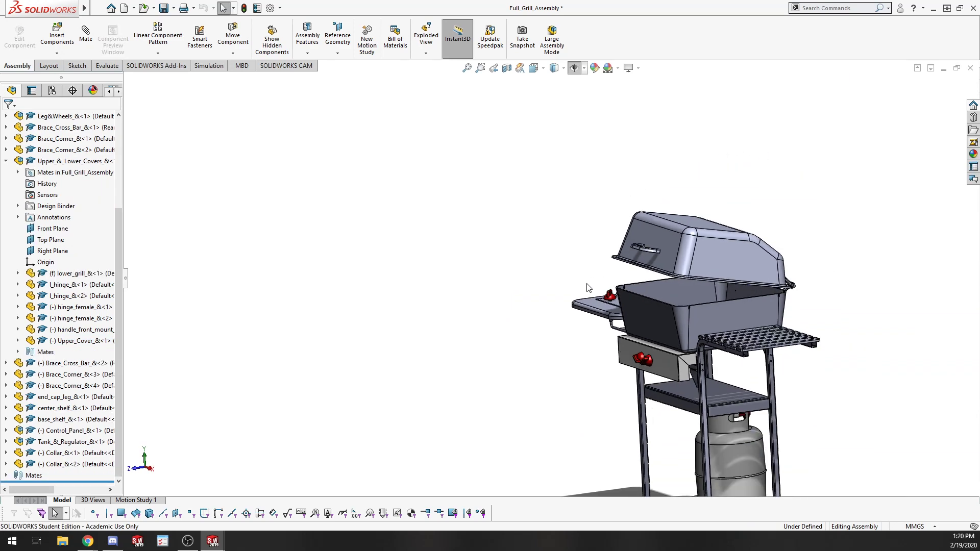
scroll(586, 278, up, 4)
middle_drag(616, 277, 662, 284)
scroll(721, 331, up, 3)
scroll(704, 309, down, 4)
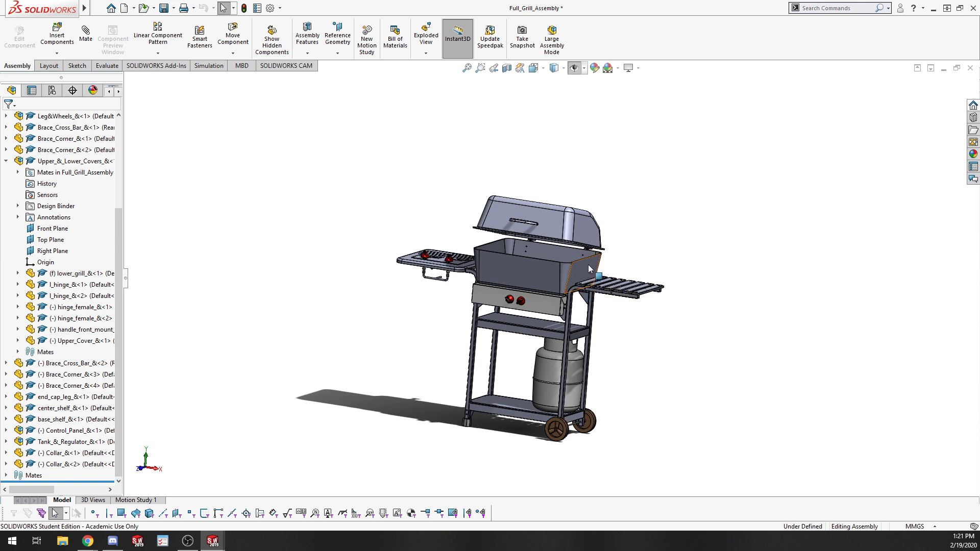
scroll(520, 284, down, 3)
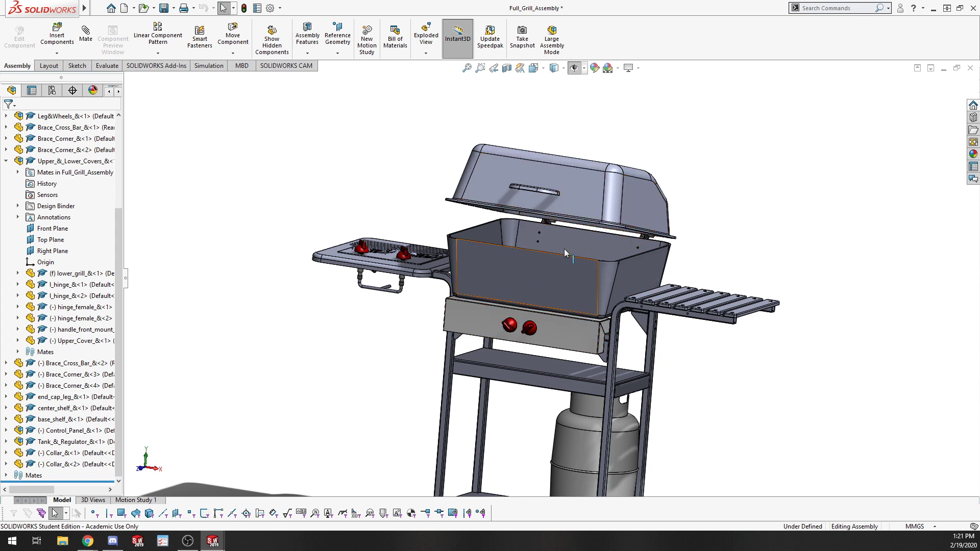
middle_drag(730, 252, 669, 235)
scroll(602, 255, down, 2)
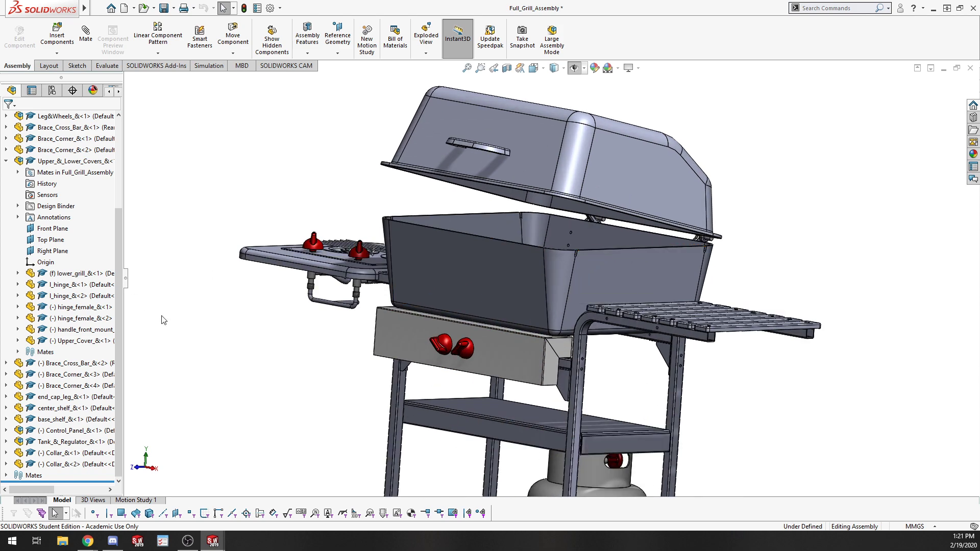
right_click(57, 162)
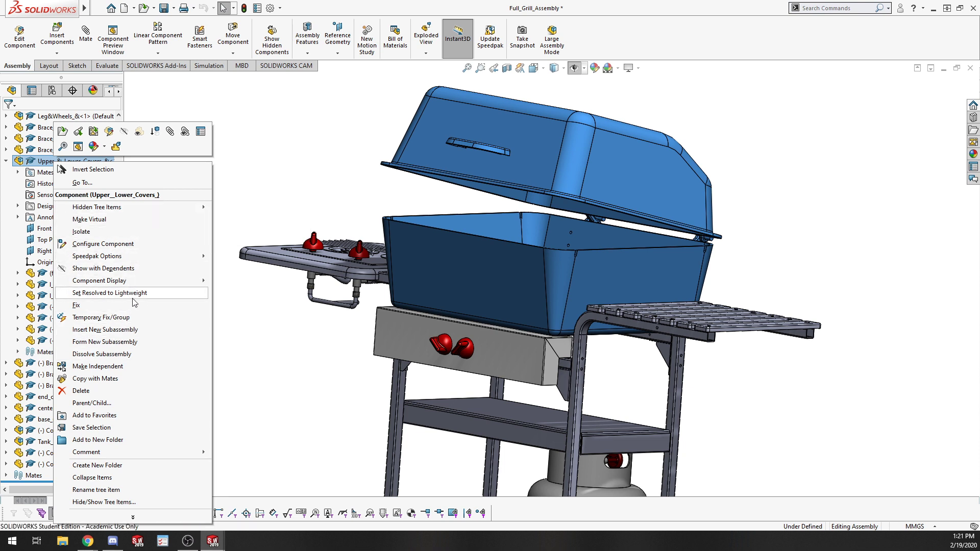
click(133, 517)
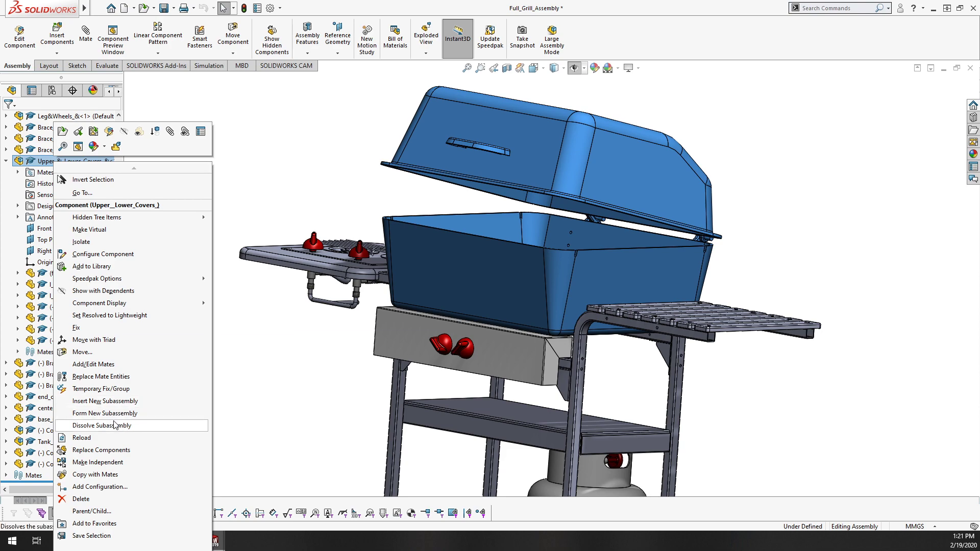
click(298, 355)
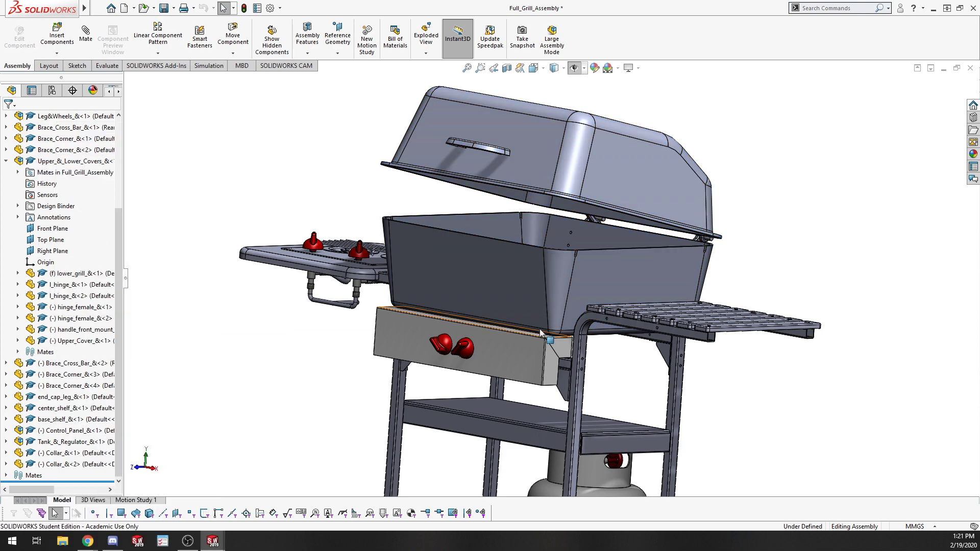
Switch to the Upper_&_Lower_Covers subassembly and inspect the second female hinge plate on the upper cover.
middle_drag(744, 264, 358, 393)
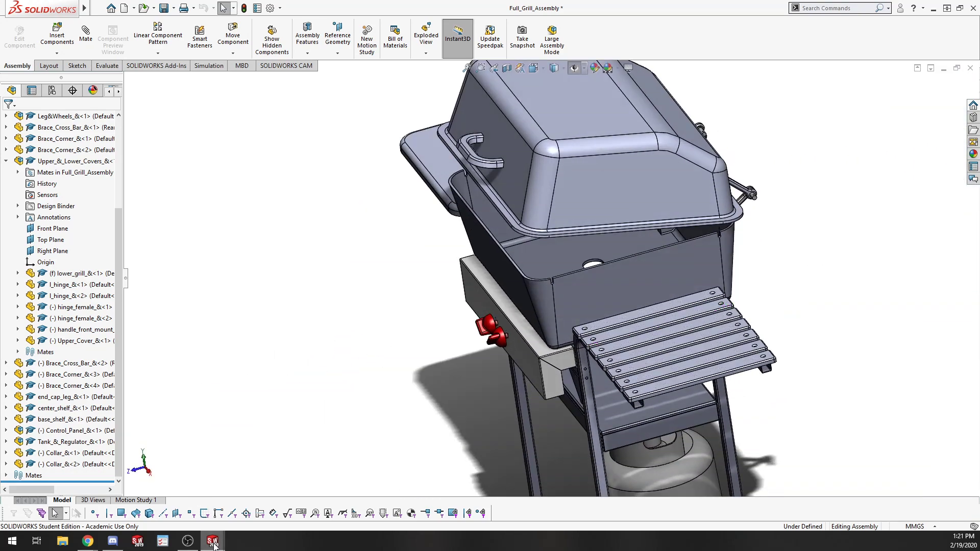
mouse_move(214, 544)
click(253, 495)
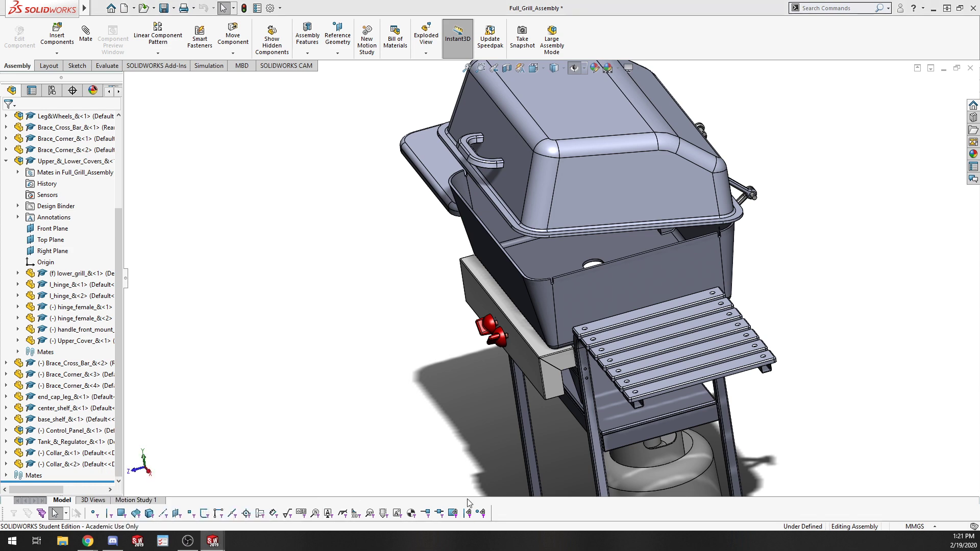
middle_drag(724, 207, 579, 397)
scroll(626, 280, down, 5)
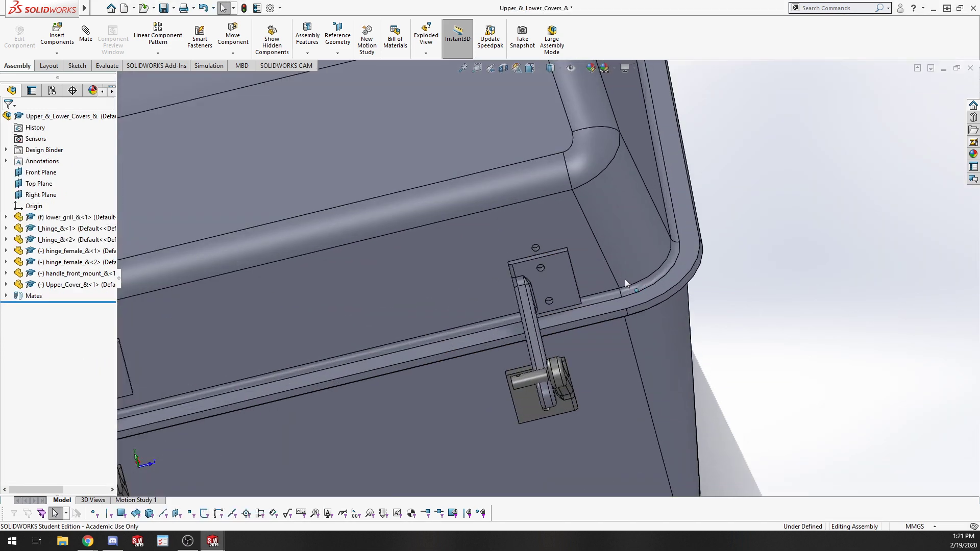
middle_drag(626, 282, 488, 224)
click(529, 276)
drag(537, 279, 556, 244)
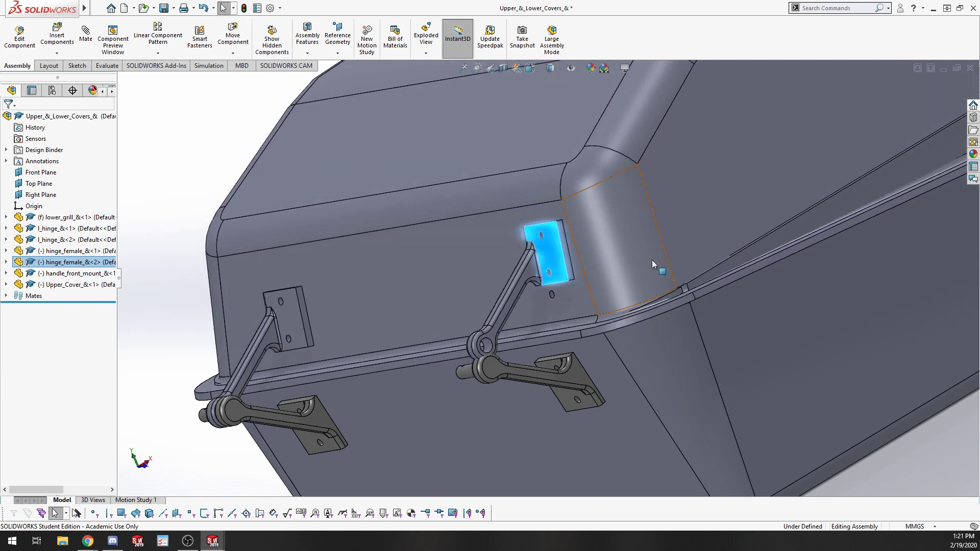
middle_drag(656, 267, 695, 281)
scroll(624, 242, down, 4)
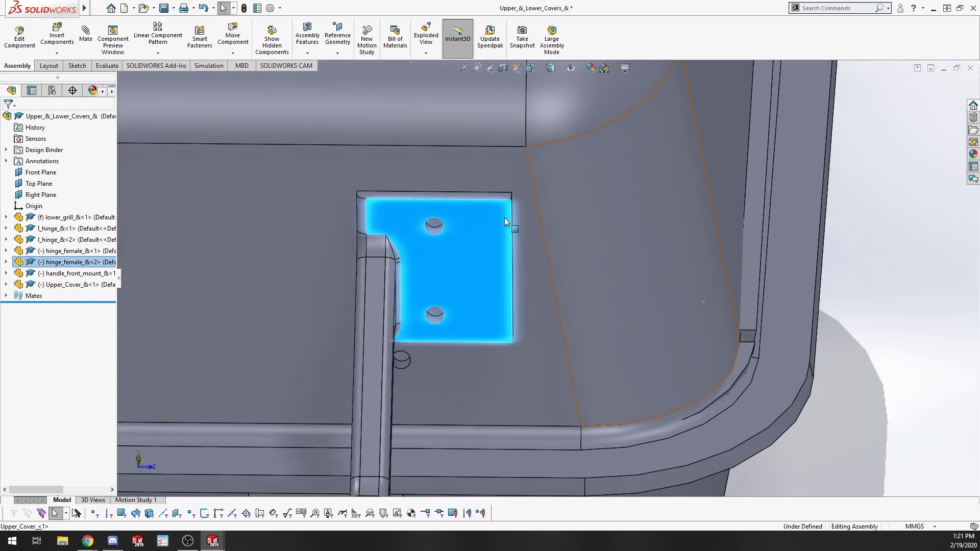
Add a concentric mate between a hole in the second female hinge plate and the matching hole in the upper cover.
click(432, 223)
middle_drag(455, 372, 482, 378)
drag(446, 254, 289, 270)
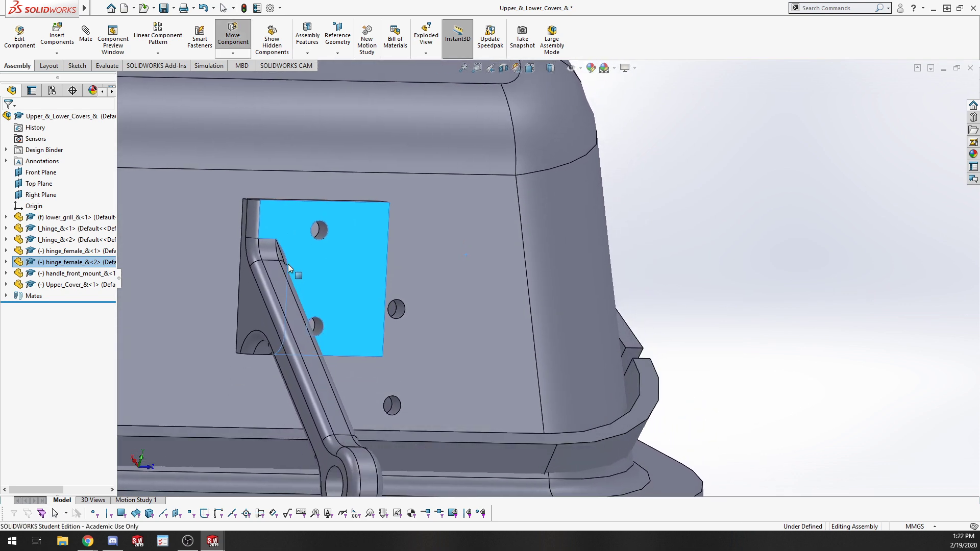
middle_drag(420, 273, 430, 313)
click(801, 264)
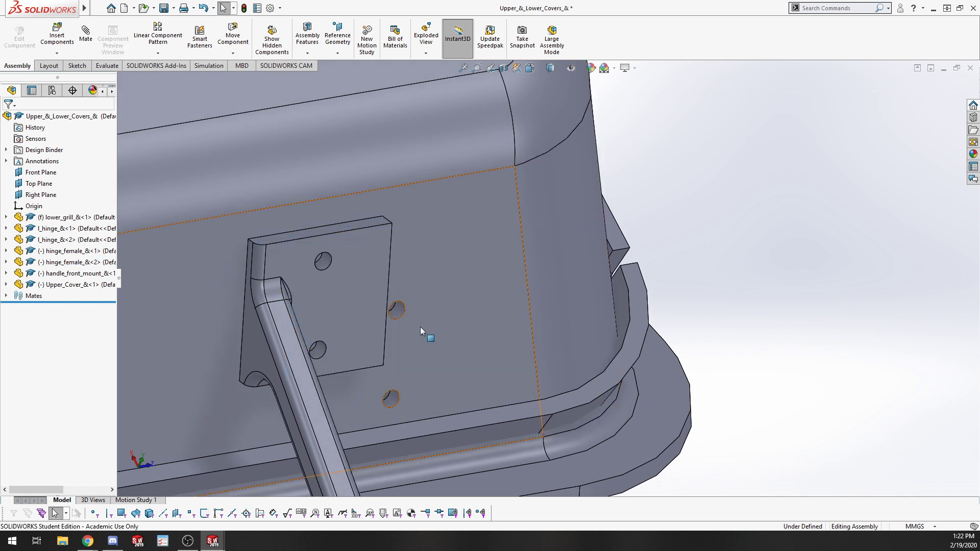
click(397, 310)
ctrl+click(323, 266)
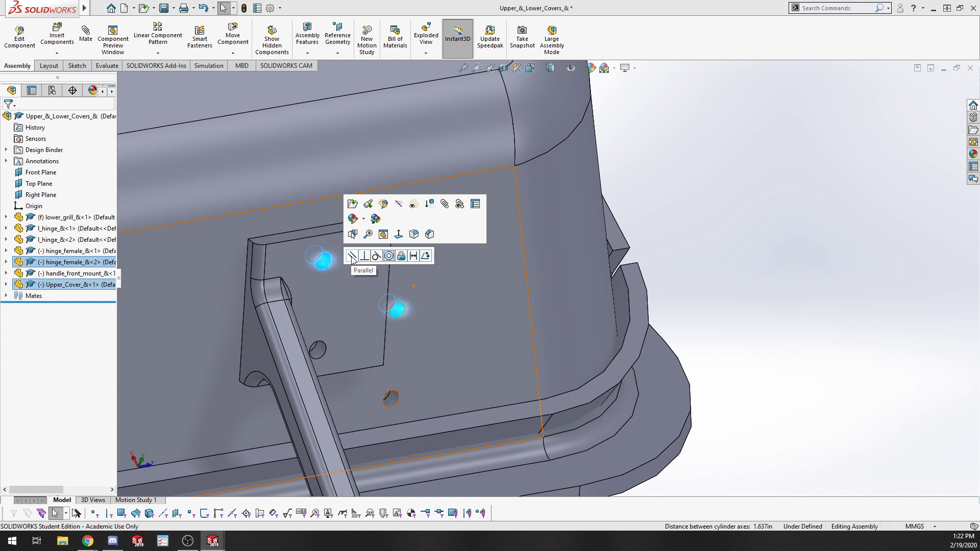
click(388, 256)
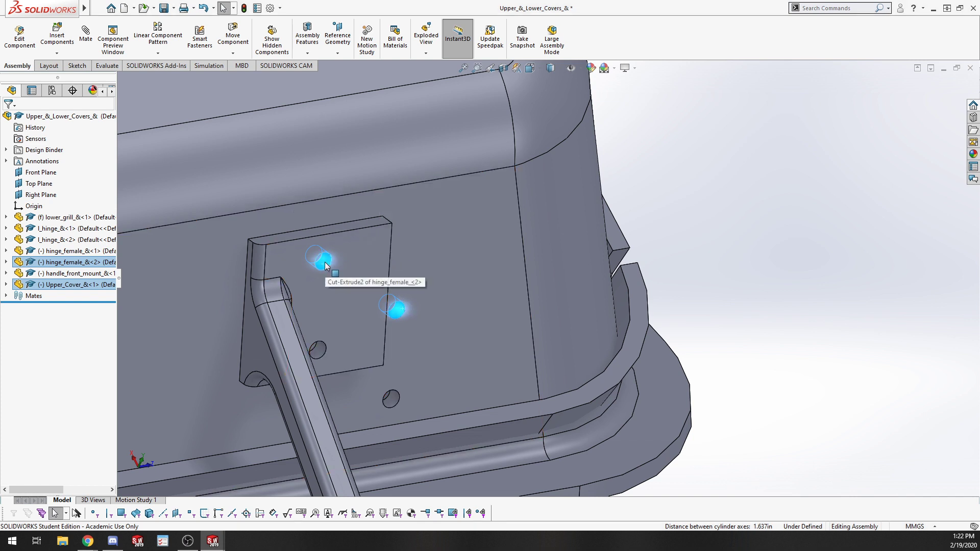
click(395, 308)
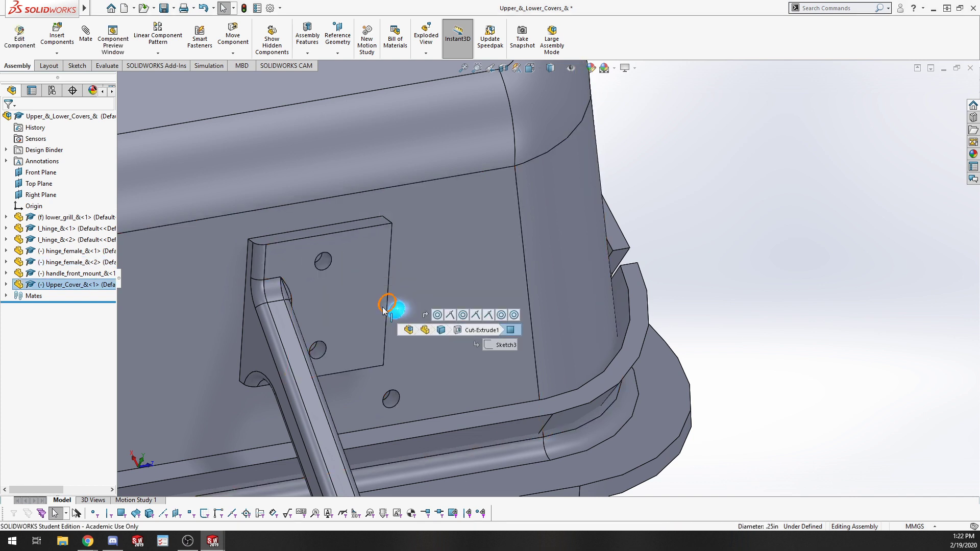
click(321, 267)
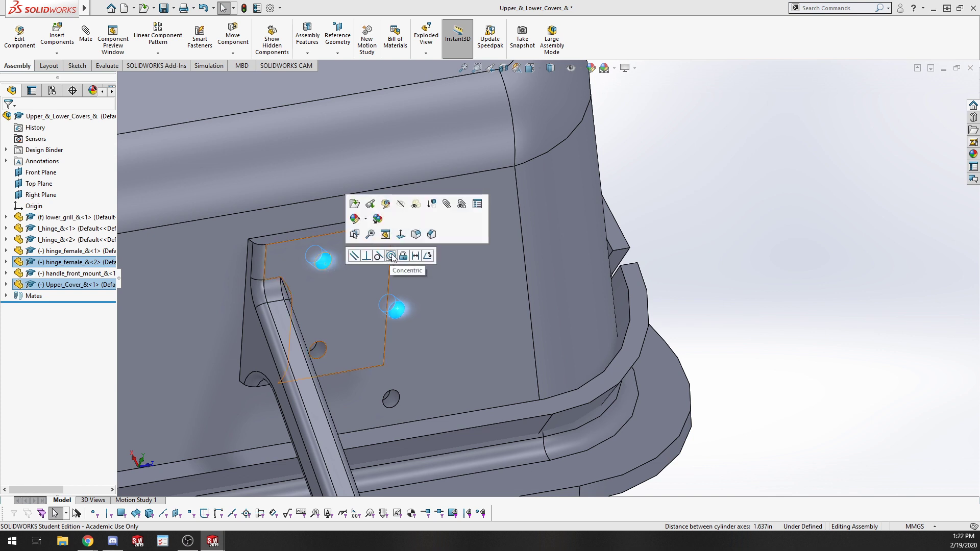
click(392, 257)
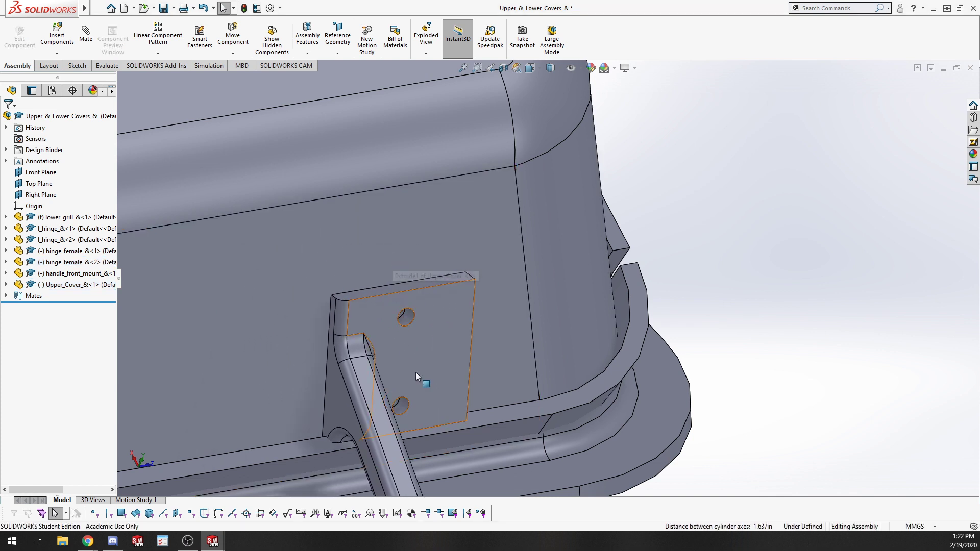
Reposition the second female hinge plate and add a concentric mate between its other hole and the matching upper cover hole.
drag(433, 363, 370, 406)
click(385, 406)
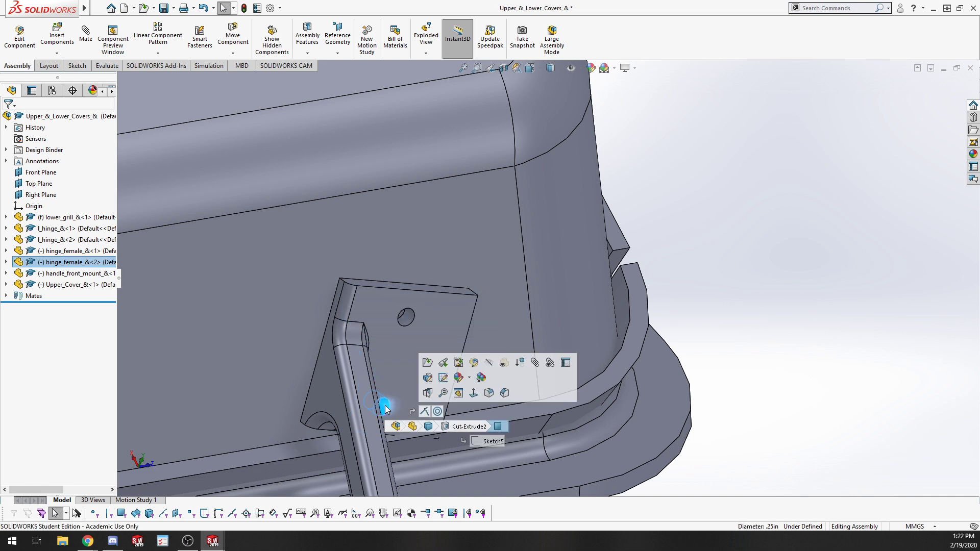
drag(384, 406, 461, 284)
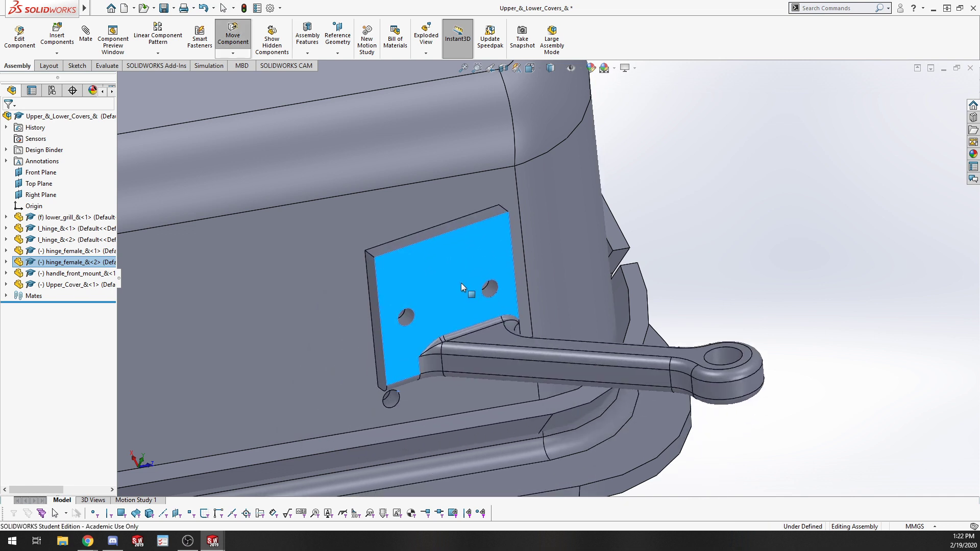
click(491, 295)
ctrl+click(392, 399)
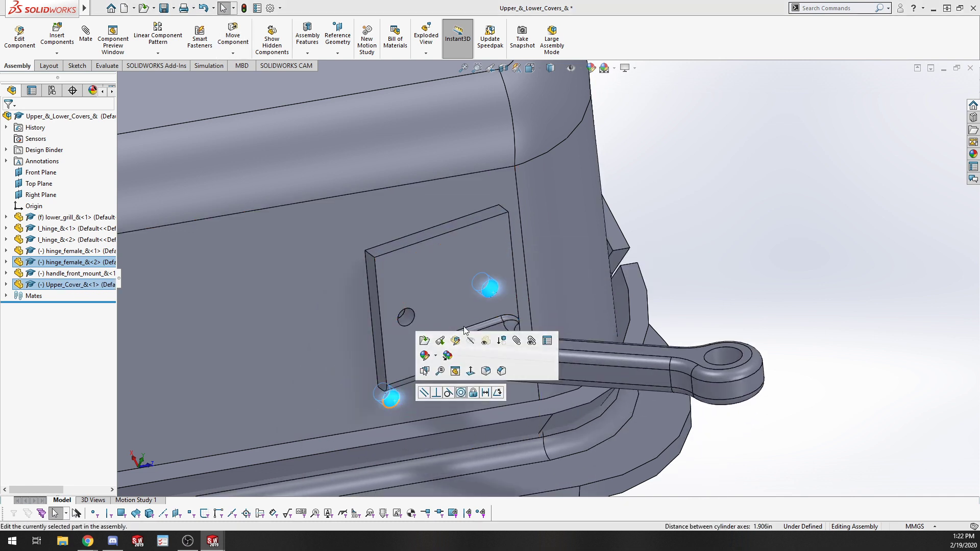
click(463, 394)
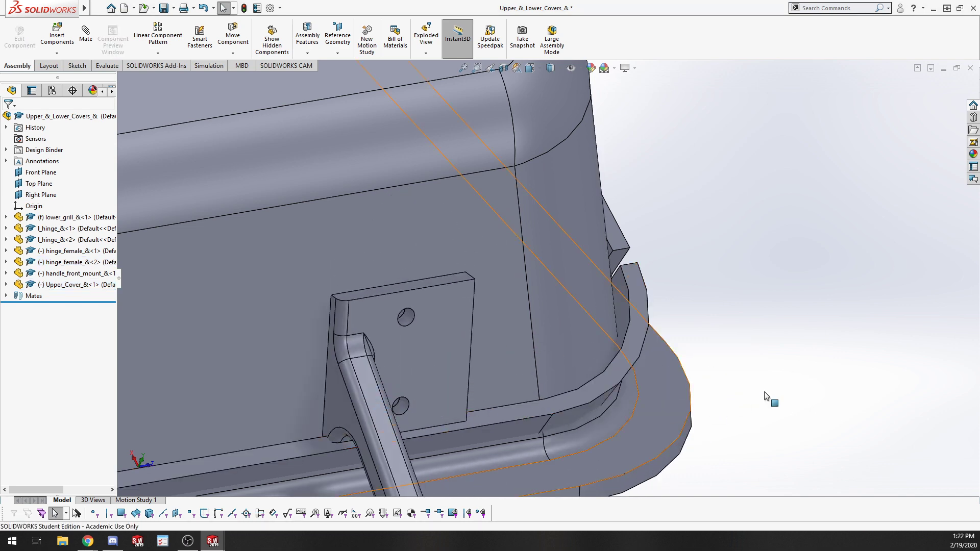
Inspect the hinges and the whole grill subassembly from different viewpoints.
scroll(453, 382, up, 5)
drag(511, 223, 339, 254)
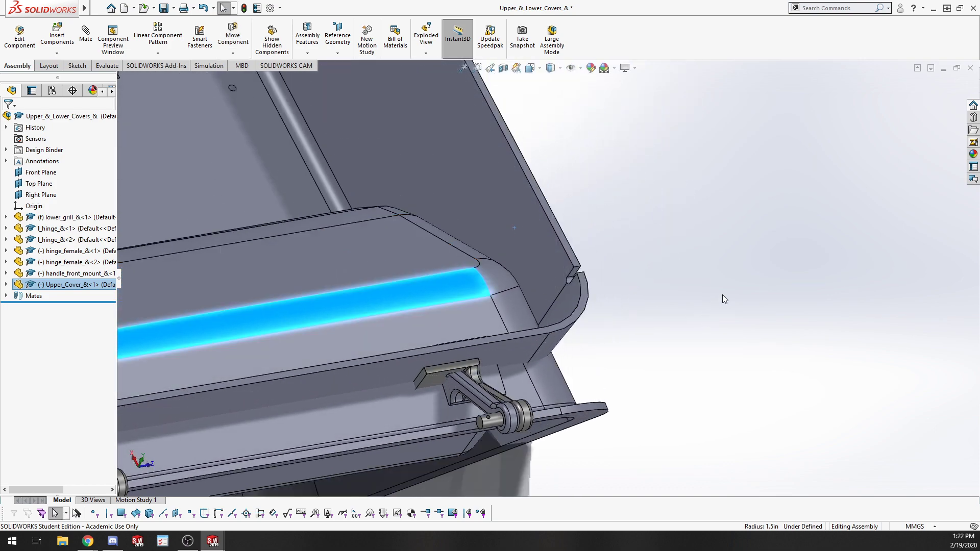
middle_drag(721, 295, 811, 290)
scroll(746, 383, up, 6)
middle_drag(620, 361, 605, 427)
click(541, 427)
drag(499, 374, 449, 300)
click(250, 207)
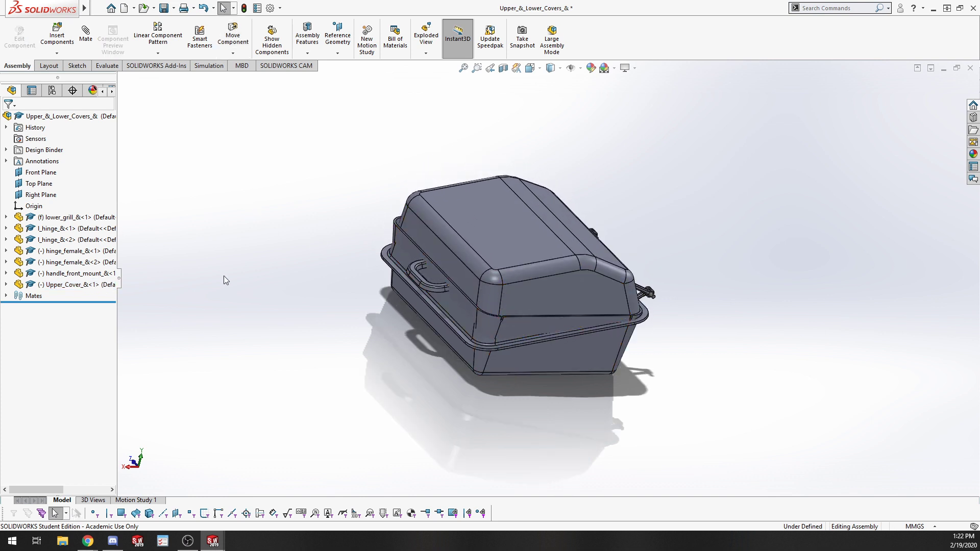
mouse_move(489, 289)
mouse_down()
mouse_move(552, 185)
mouse_move(495, 296)
mouse_up()
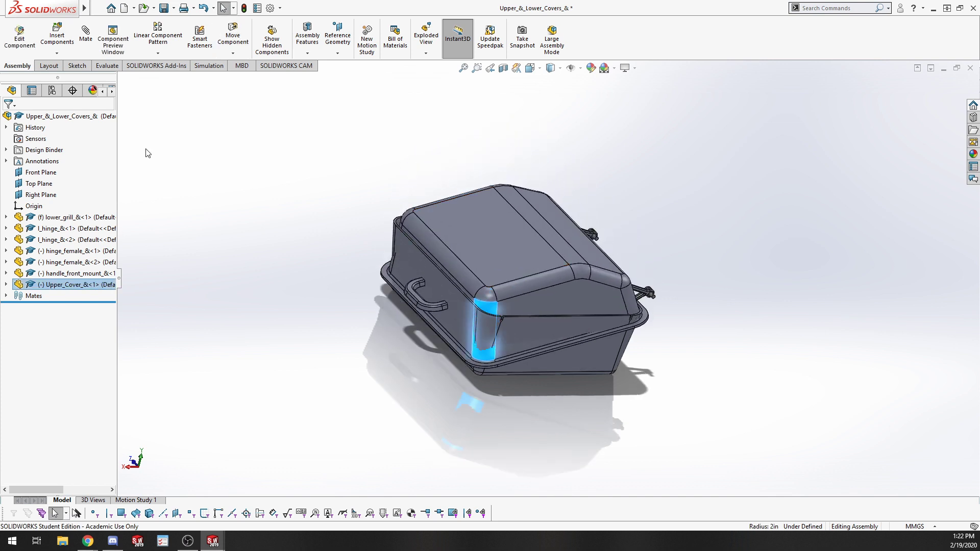
click(147, 154)
Run Interference Detection on the Upper_&_Lower_Covers subassembly and review the interferences before closing it.
click(104, 65)
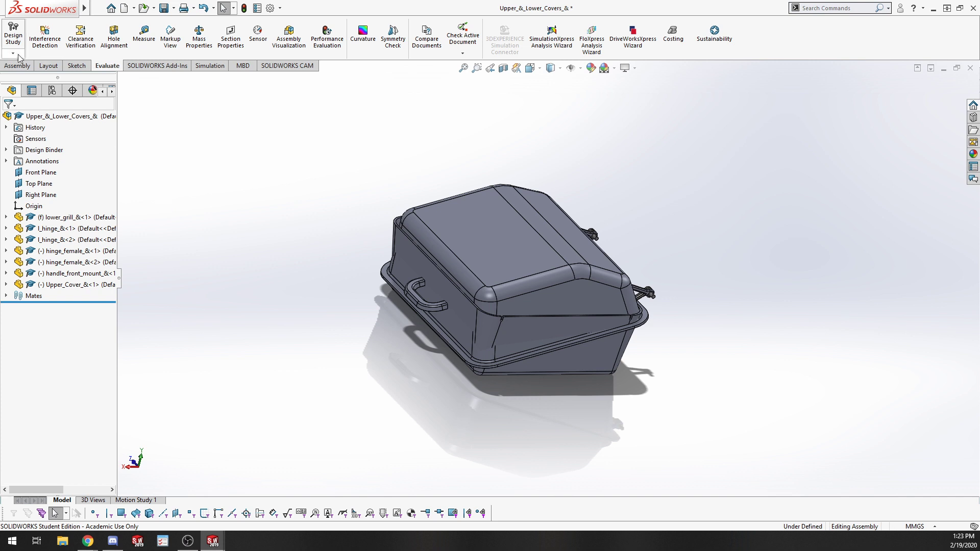
click(45, 41)
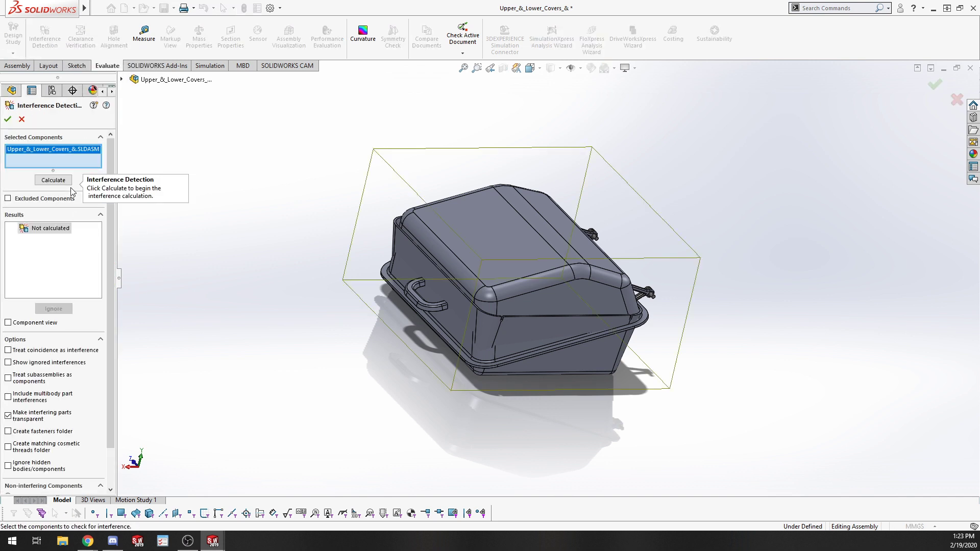
click(52, 181)
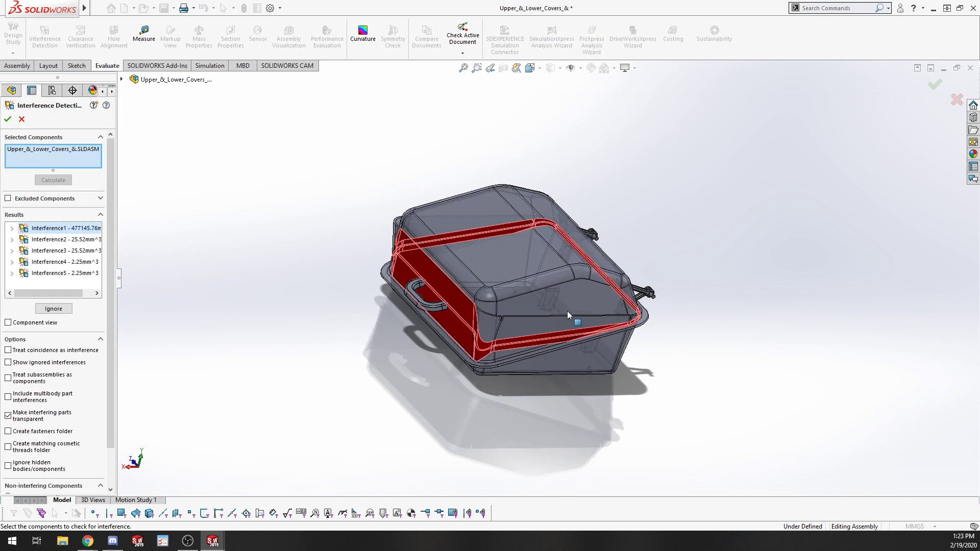
mouse_move(380, 392)
middle_down()
mouse_move(350, 372)
mouse_move(367, 400)
middle_up()
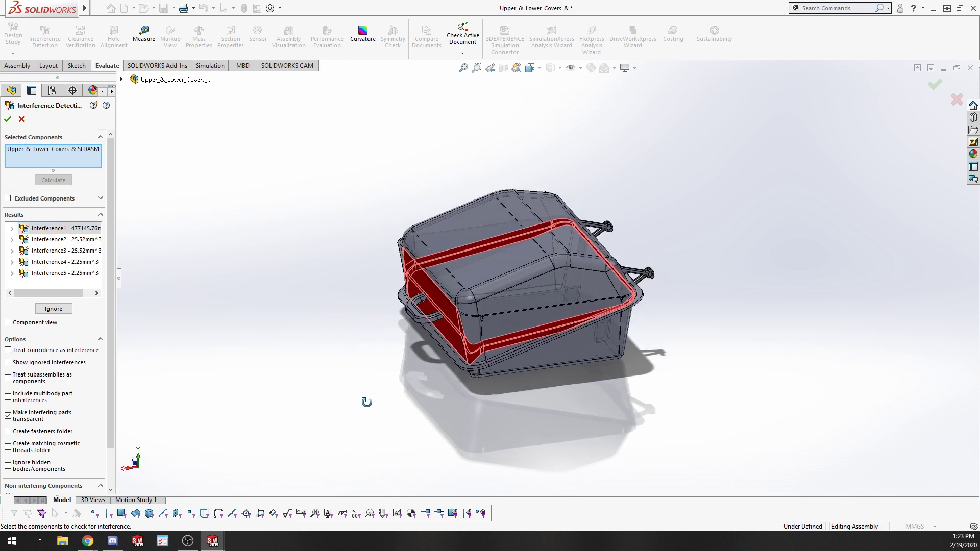
scroll(477, 321, up, 5)
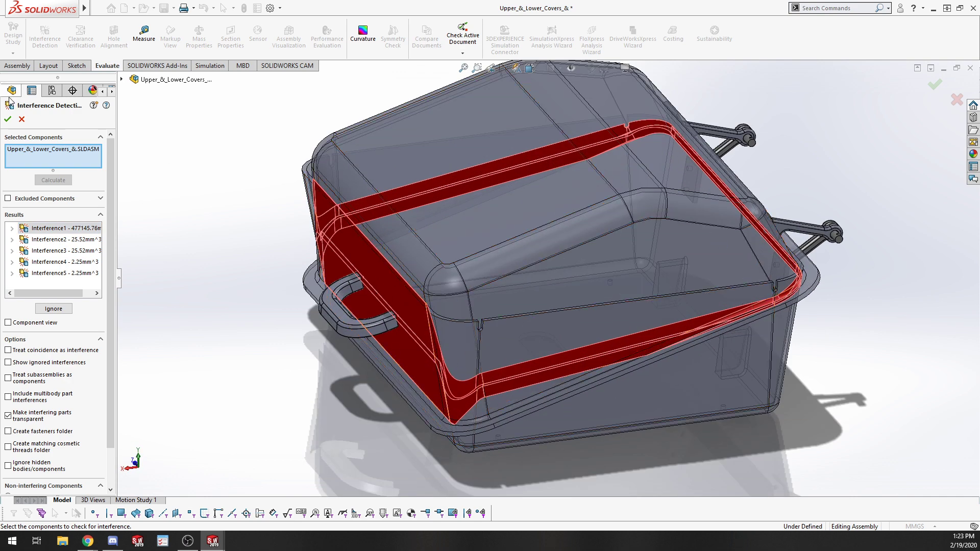
click(21, 120)
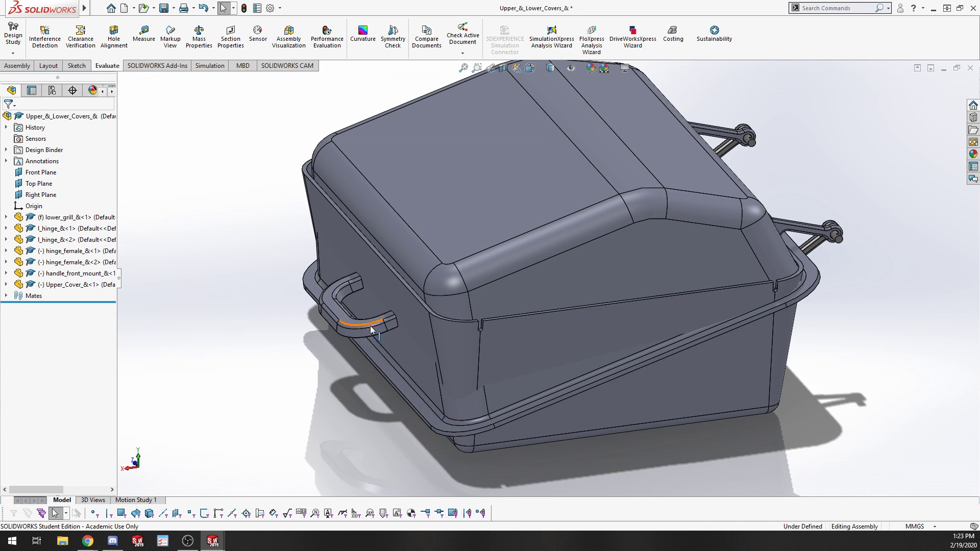
Drag the upper cover open to test how far the lid rotates on its hinges.
click(484, 239)
drag(484, 238, 818, 256)
scroll(817, 253, down, 2)
scroll(553, 255, up, 6)
click(687, 245)
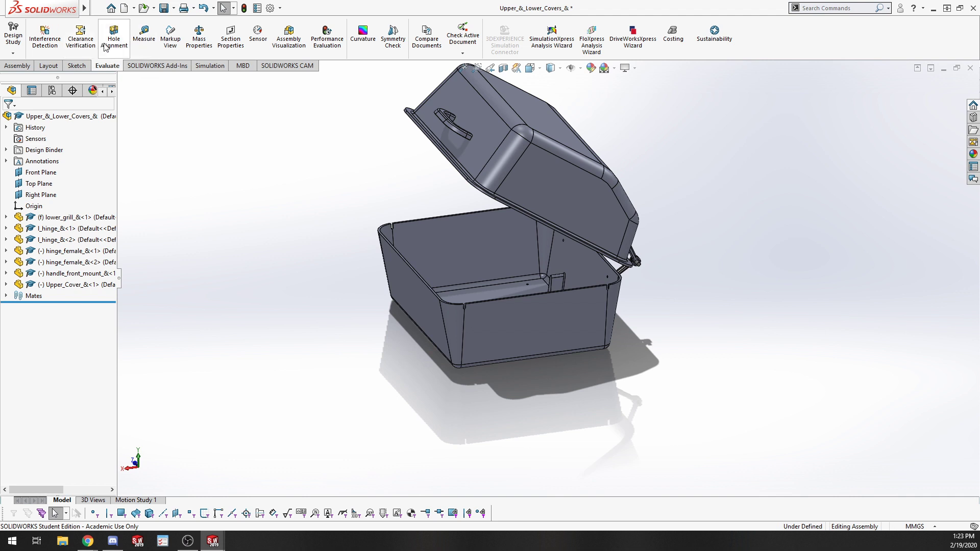
Start an angle limit advanced mate between the lower grill's rim face and the upper cover's rim face.
click(18, 65)
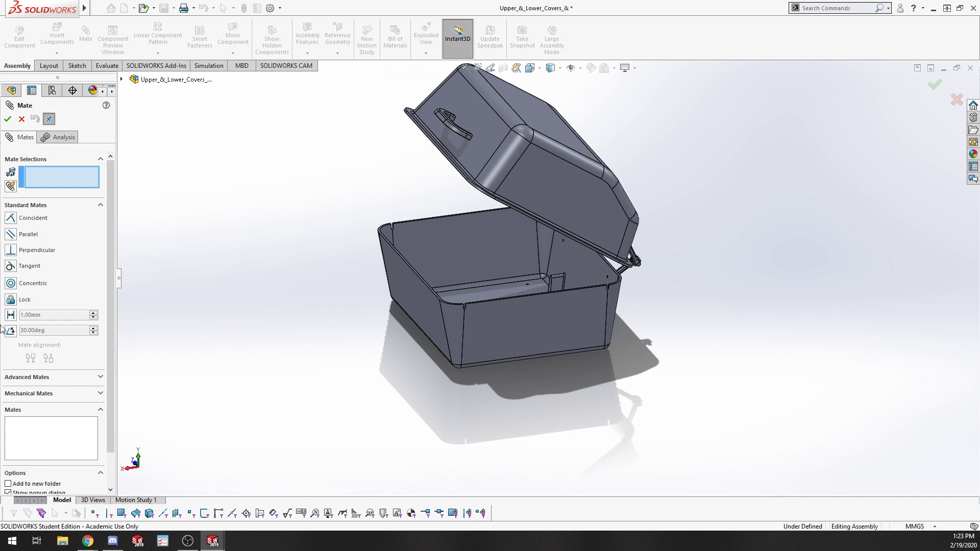
click(70, 378)
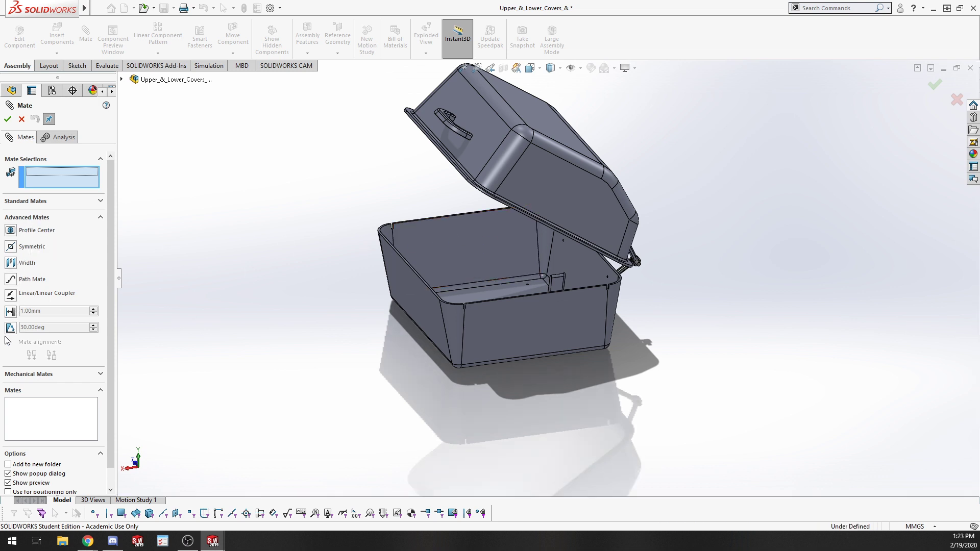
scroll(30, 324, down, 1)
scroll(63, 285, up, 1)
click(60, 376)
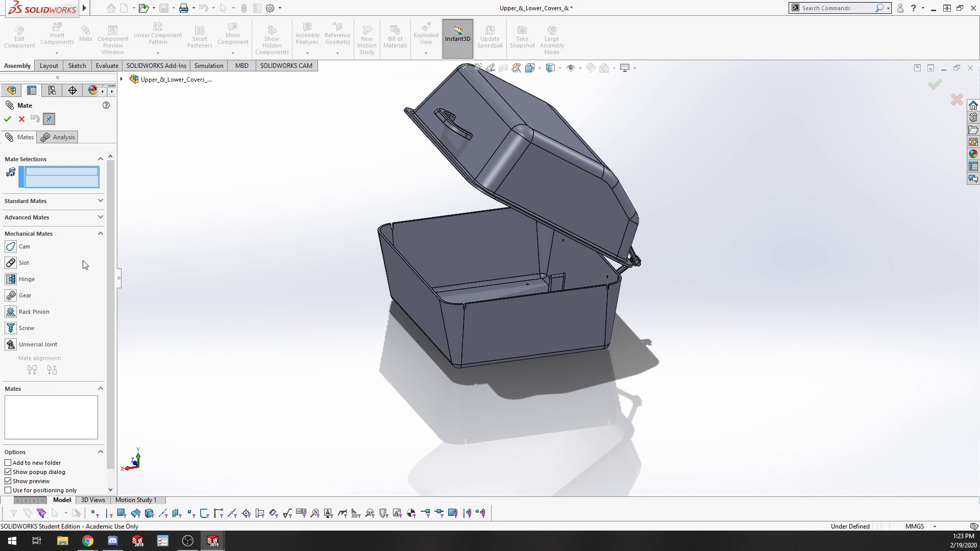
click(32, 218)
click(11, 328)
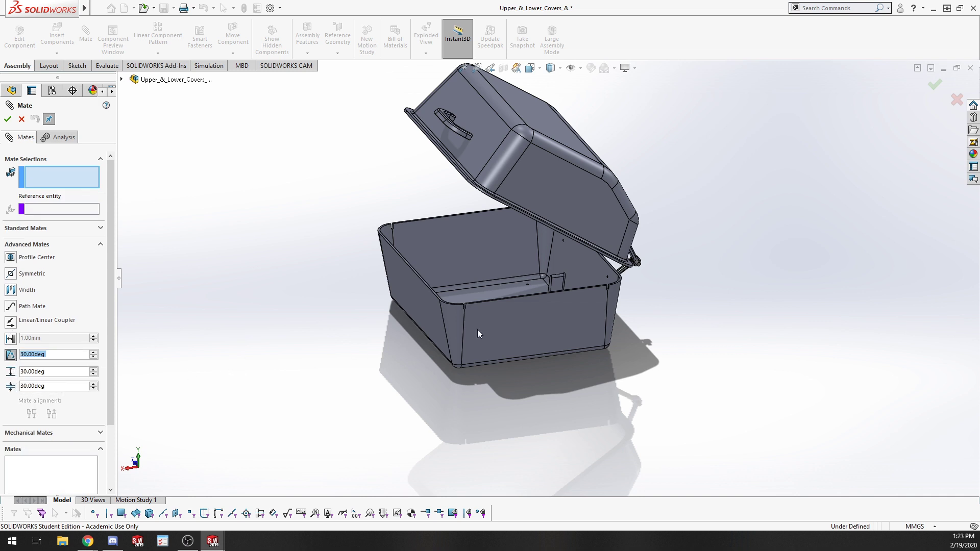
middle_drag(362, 299, 339, 255)
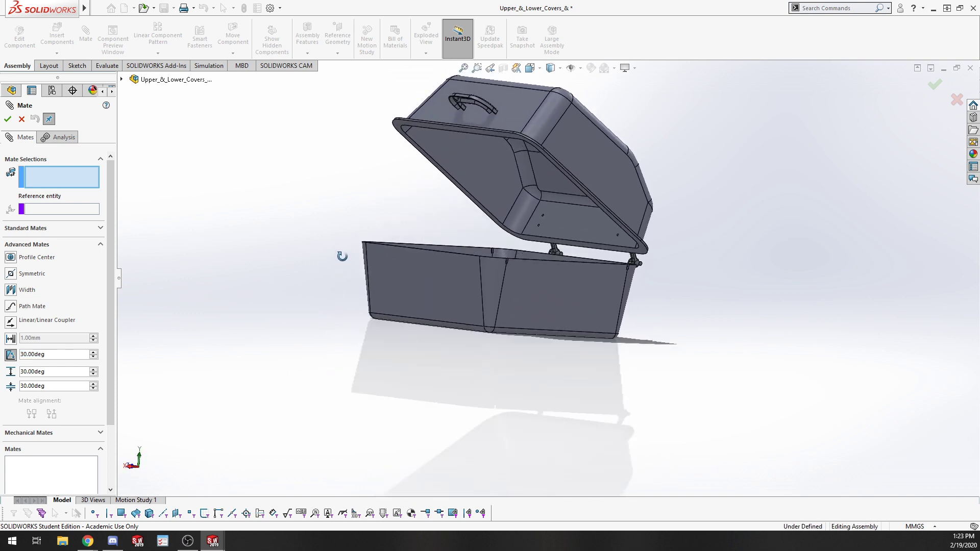
scroll(406, 147, down, 5)
middle_drag(403, 269, 430, 211)
click(359, 363)
click(430, 210)
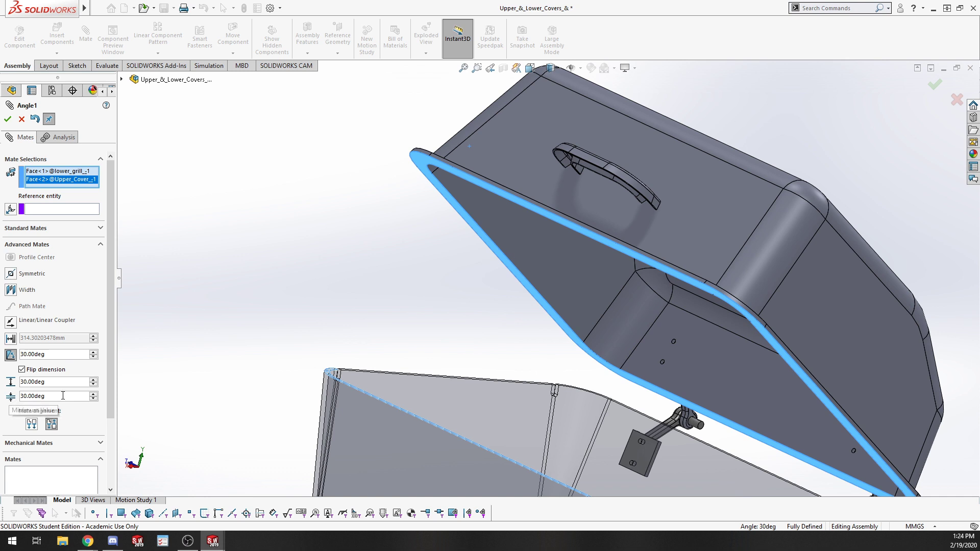
Set the angle limit's minimum to 0 deg and maximum to 100 deg, then apply the mate.
drag(61, 397, 1, 399)
text(0)
key(Return)
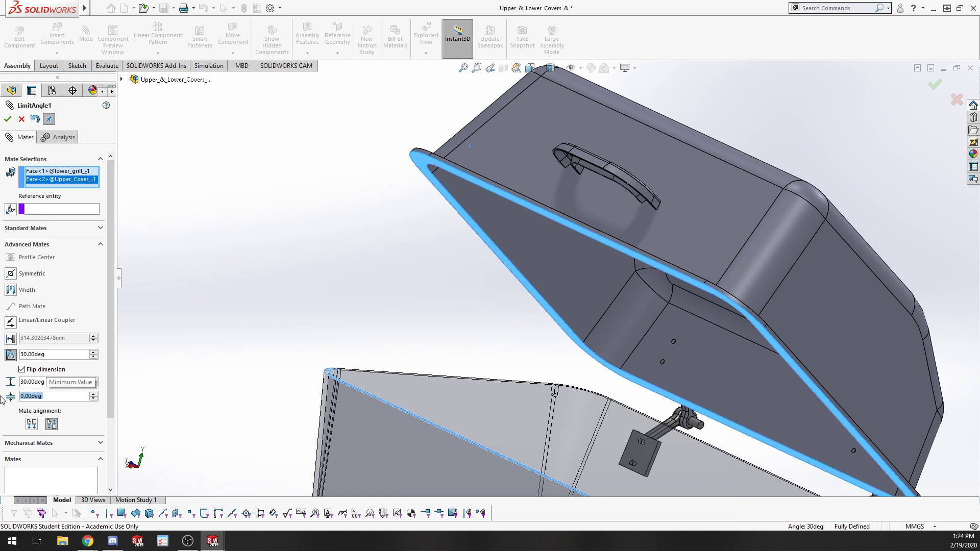
double_click(60, 383)
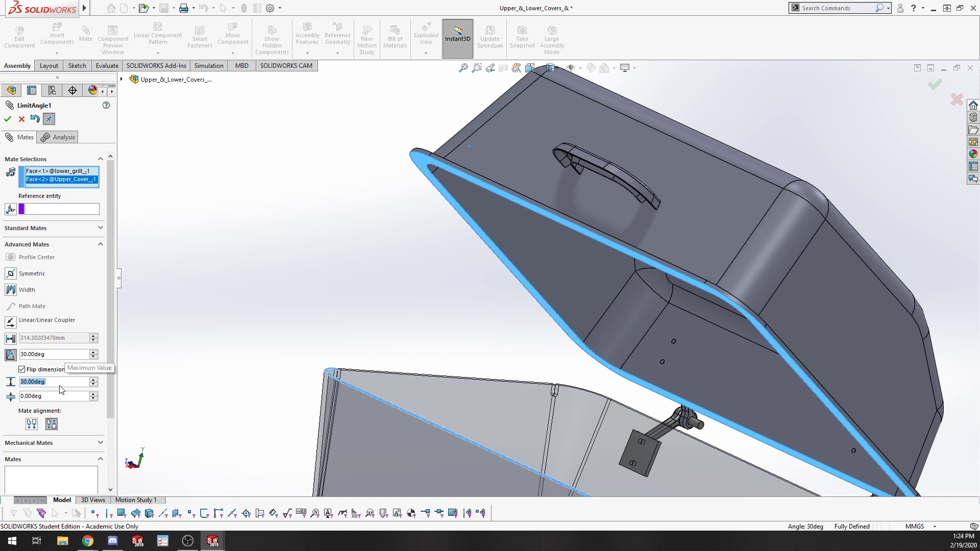
text(100)
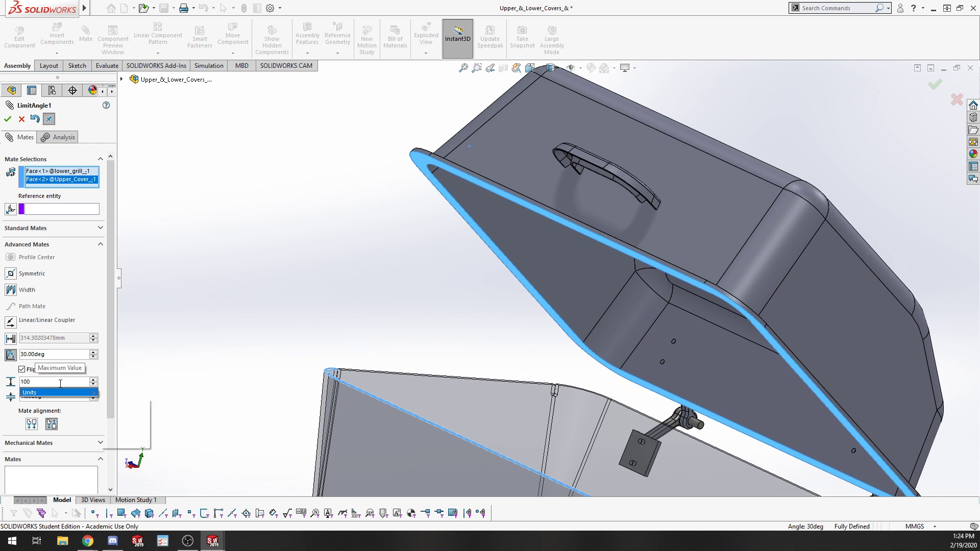
key(Return)
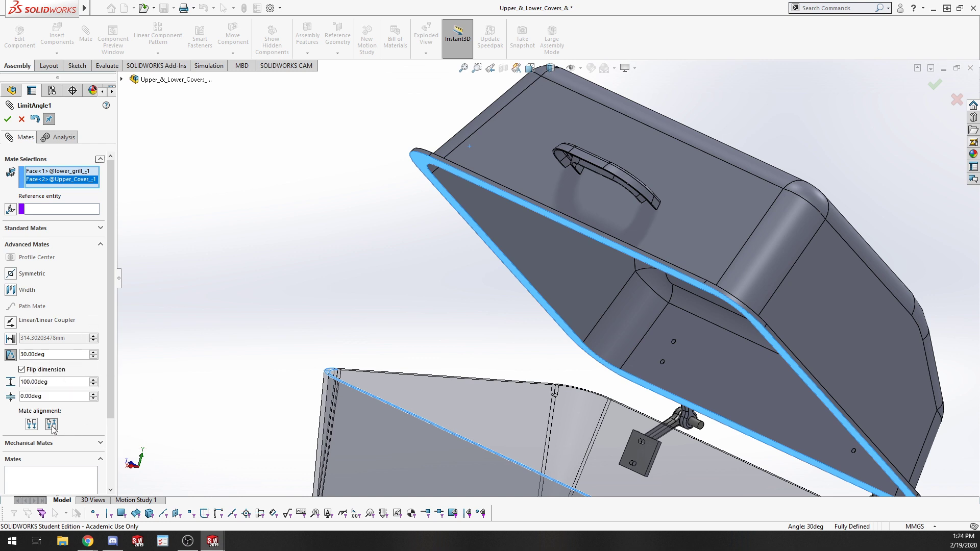
click(8, 119)
Drag the upper cover open and closed to test the lid's limited rotation.
middle_drag(448, 235, 288, 340)
drag(289, 339, 929, 179)
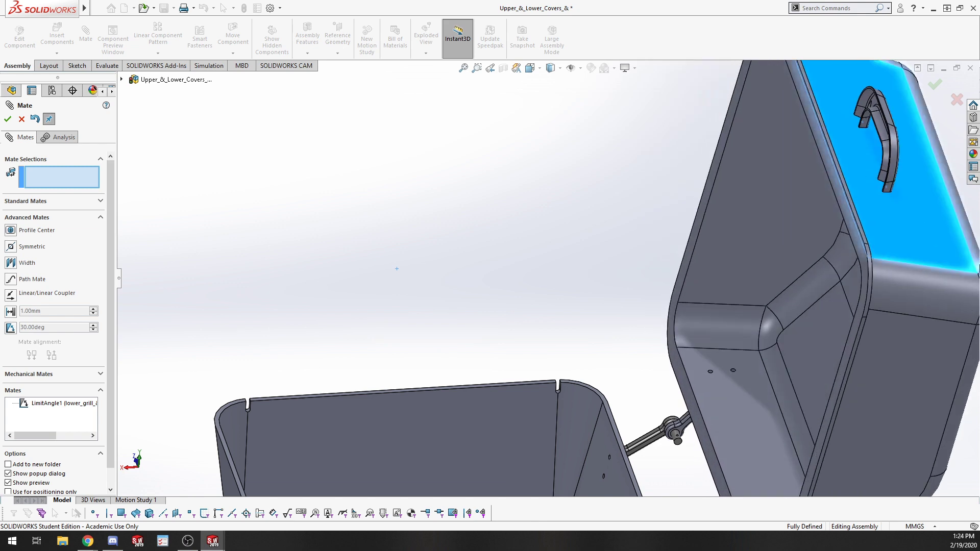
drag(951, 291, 634, 307)
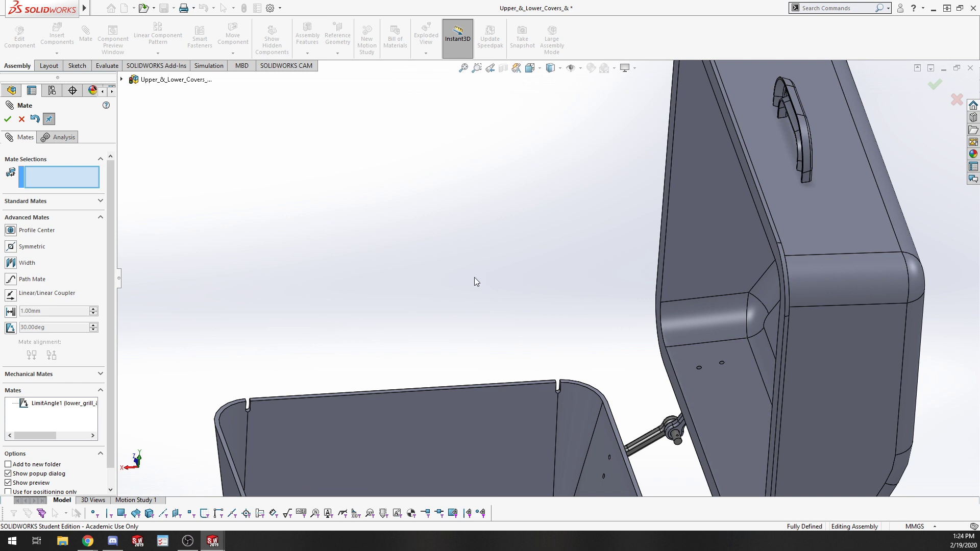
scroll(473, 277, up, 5)
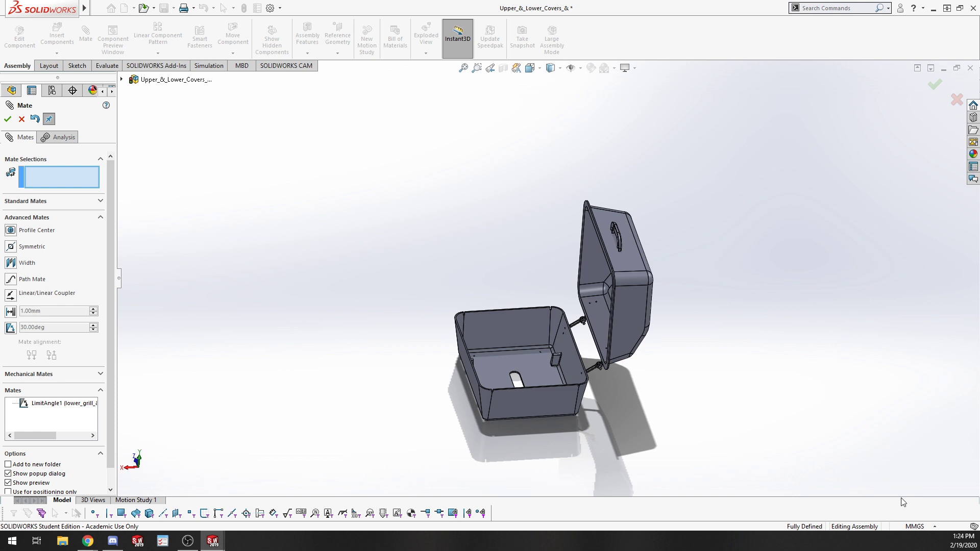
mouse_move(619, 322)
middle_down()
mouse_move(665, 294)
mouse_move(640, 344)
mouse_move(634, 332)
middle_up()
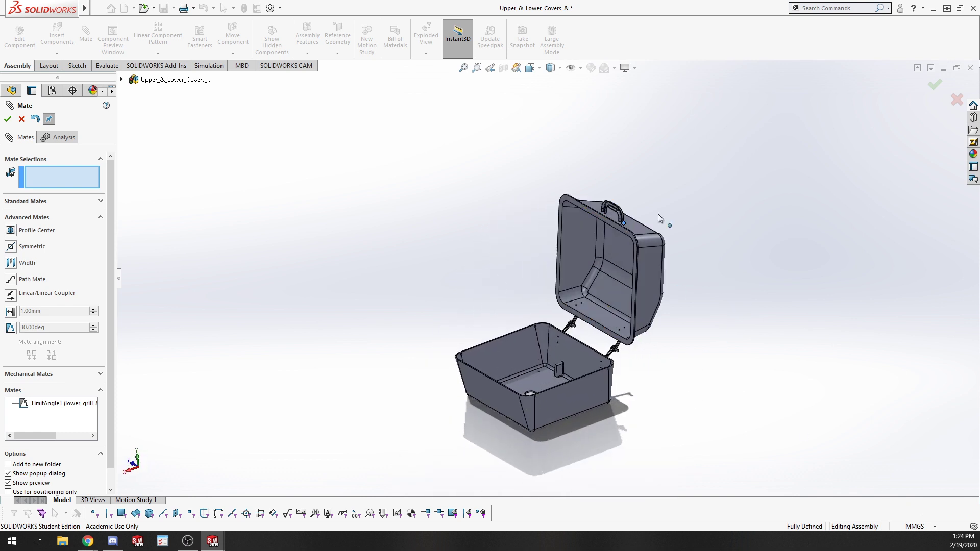
drag(660, 219, 512, 377)
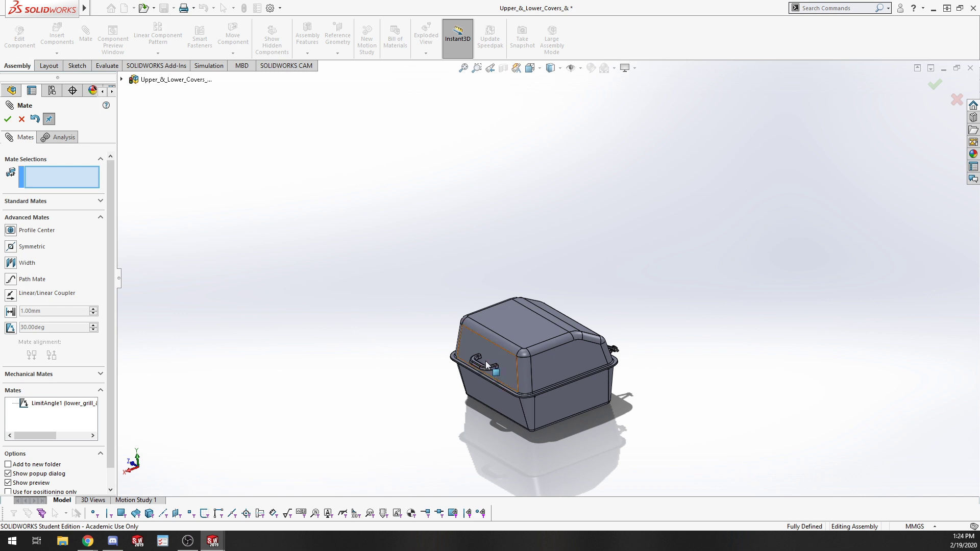
drag(482, 363, 628, 220)
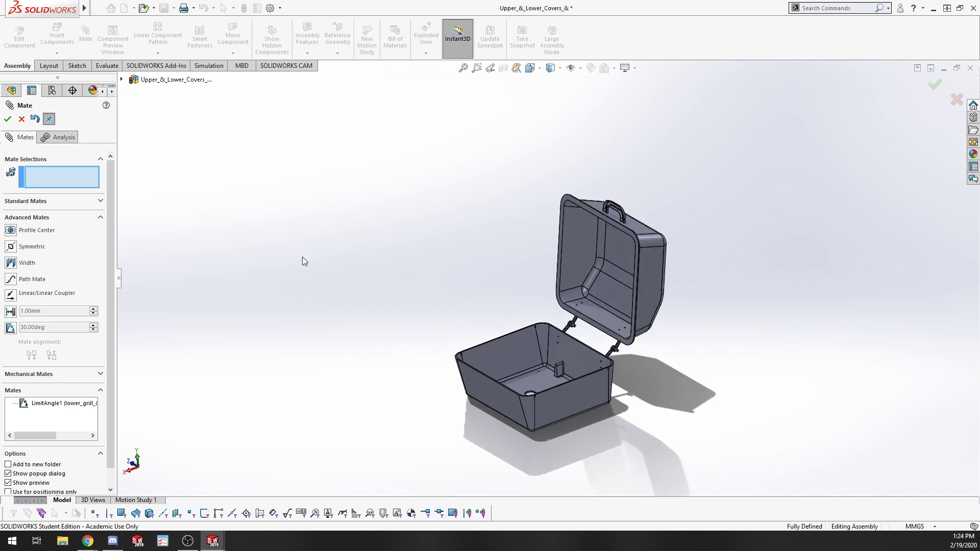
drag(644, 224, 469, 380)
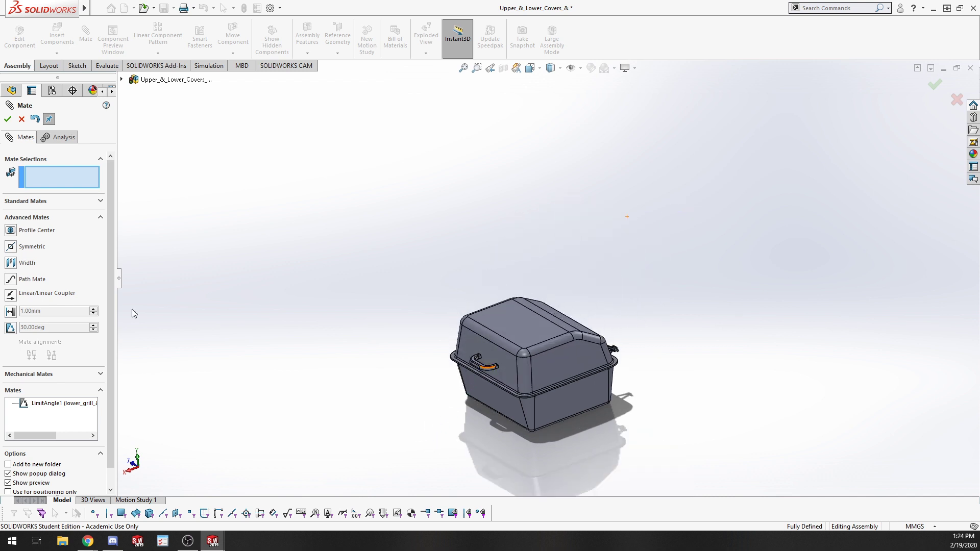
Close the mate dialog, rerun Interference Detection on the subassembly, and zoom in to the hinges.
click(107, 65)
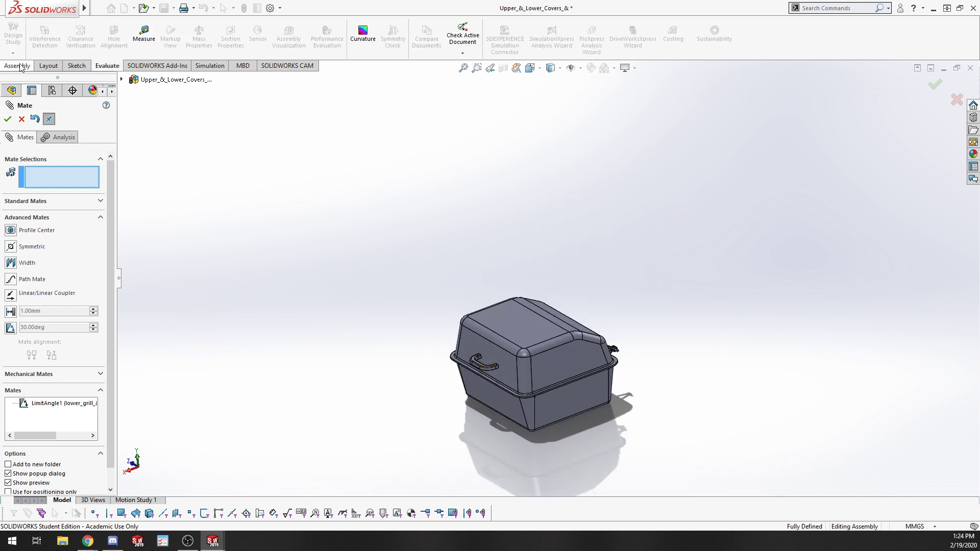
key(Return)
click(45, 36)
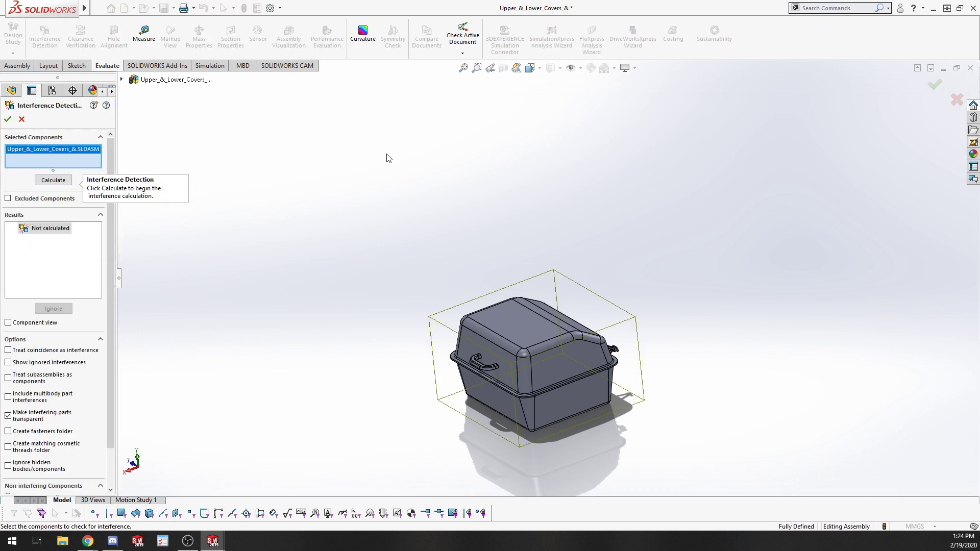
click(53, 180)
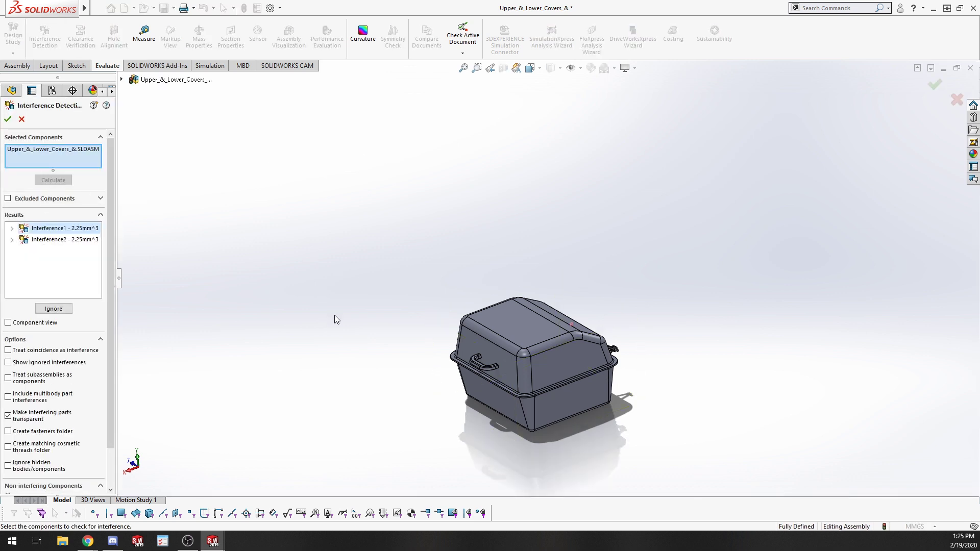
scroll(601, 313, down, 5)
middle_drag(587, 318, 442, 433)
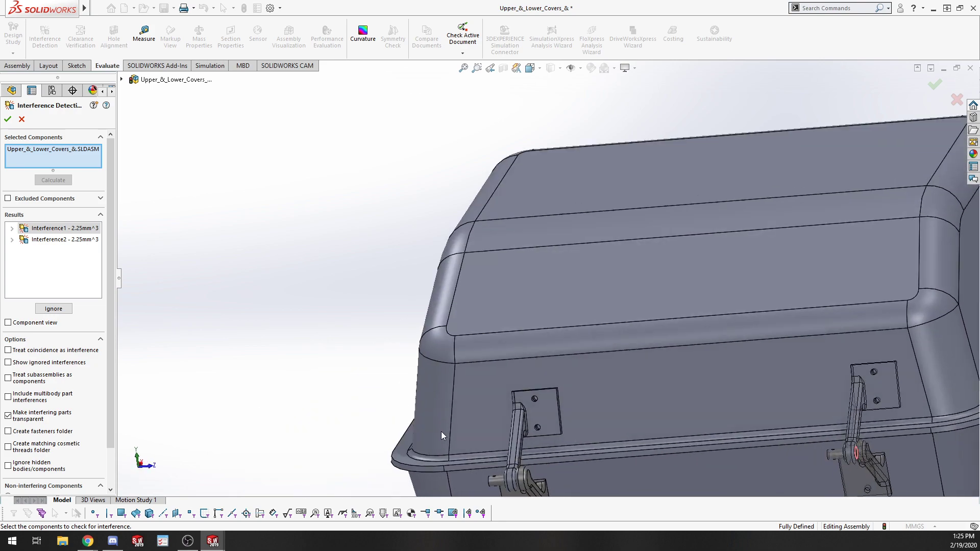
Inspect the two interference results at the hinge pins, zooming around each hinge to examine the overlap.
scroll(816, 467, up, 2)
scroll(835, 470, down, 2)
scroll(737, 389, up, 2)
scroll(687, 340, down, 5)
scroll(689, 345, down, 5)
mouse_move(592, 308)
middle_down()
mouse_move(580, 304)
mouse_move(605, 317)
mouse_move(583, 325)
middle_up()
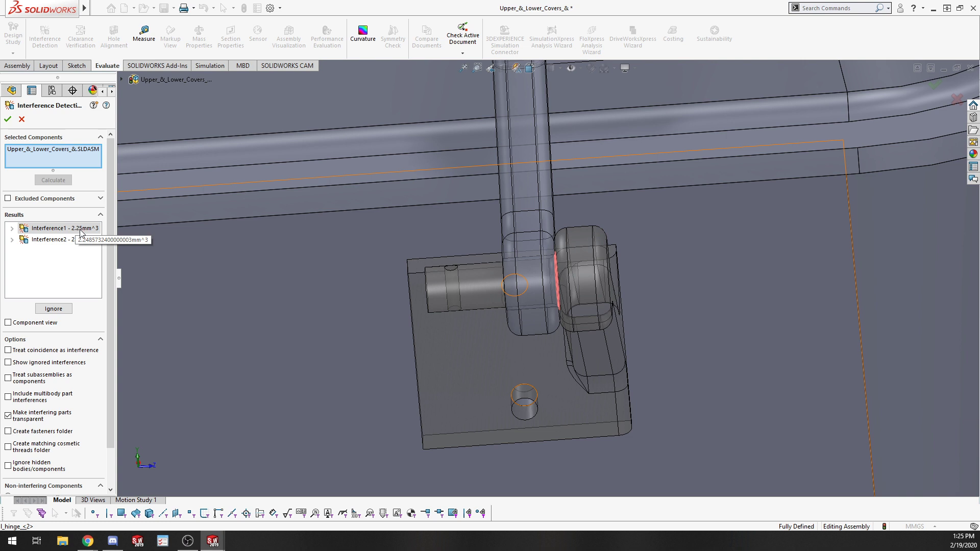
scroll(541, 307, up, 7)
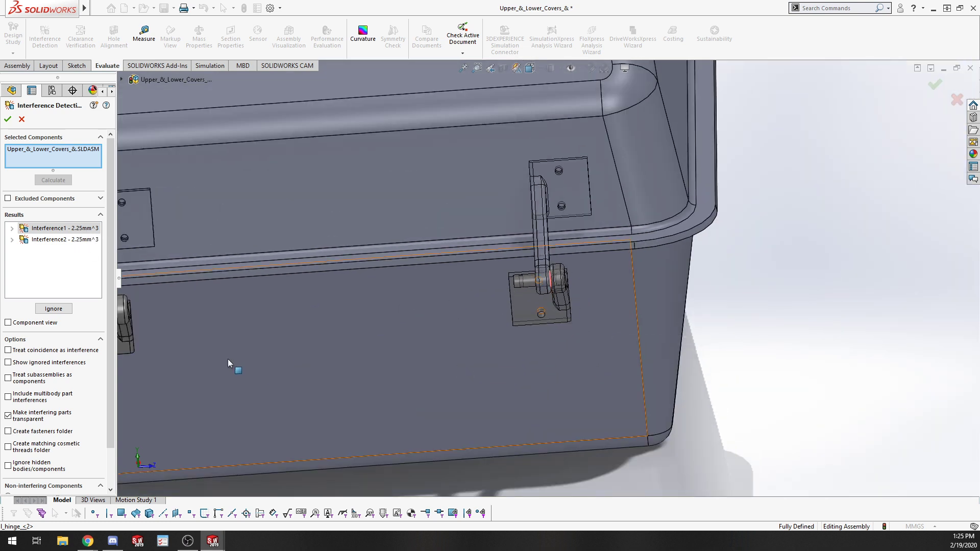
scroll(516, 366, up, 4)
scroll(519, 360, down, 8)
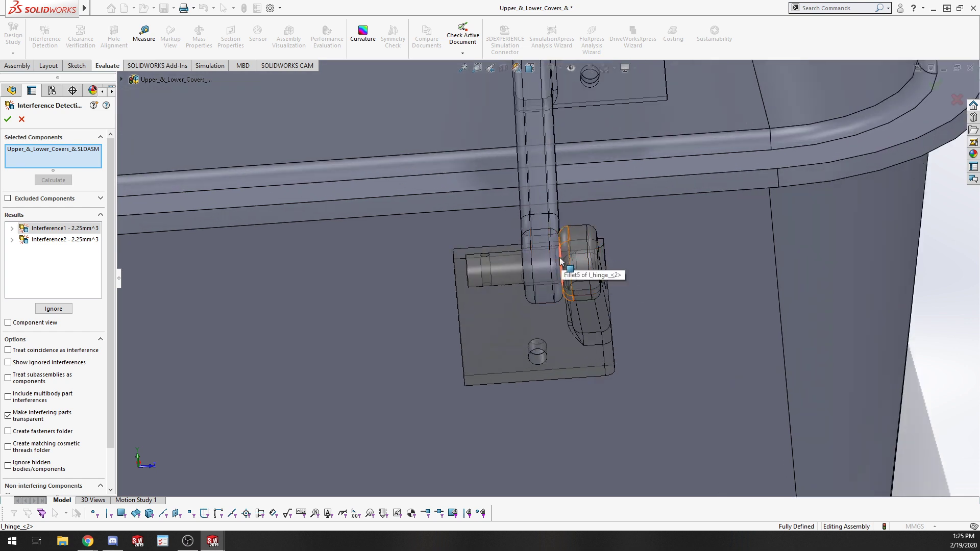
scroll(560, 261, up, 4)
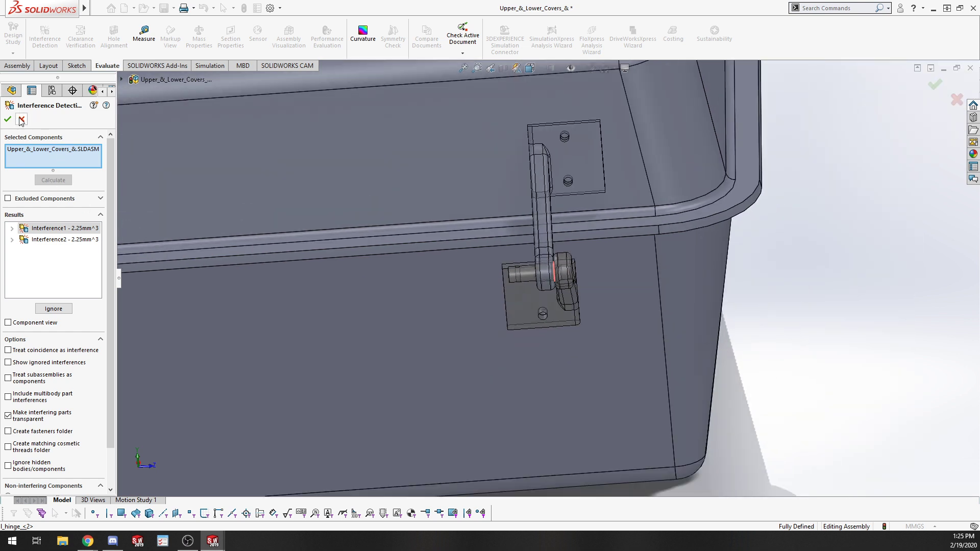
Close the Interference Detection dialog and try dragging the upper cover in the full assembly view.
click(21, 120)
scroll(598, 308, up, 7)
middle_drag(382, 320, 524, 269)
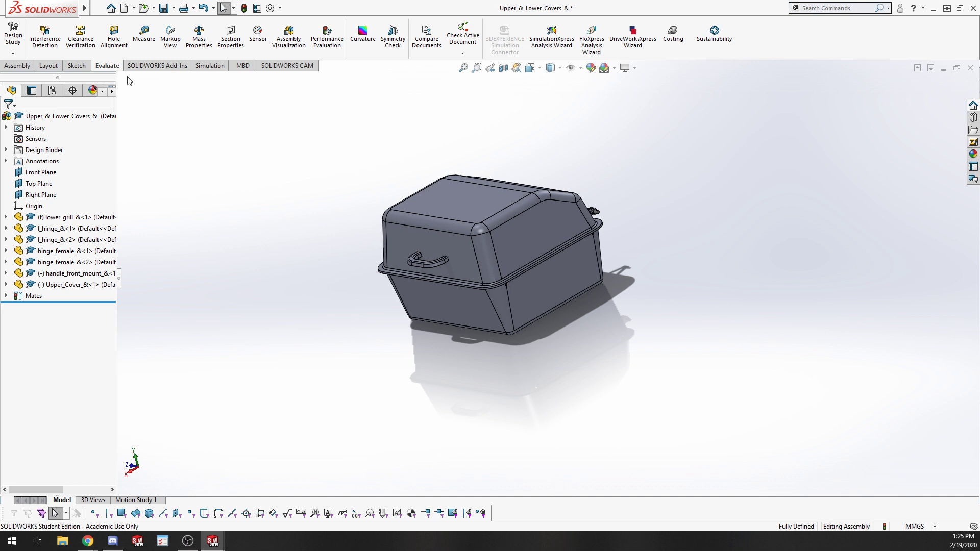
drag(462, 243, 506, 223)
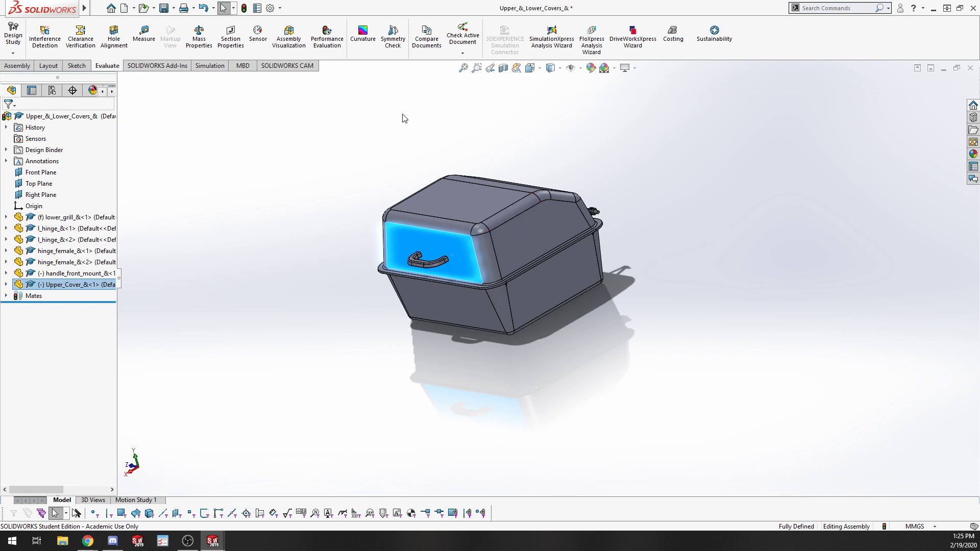
click(627, 281)
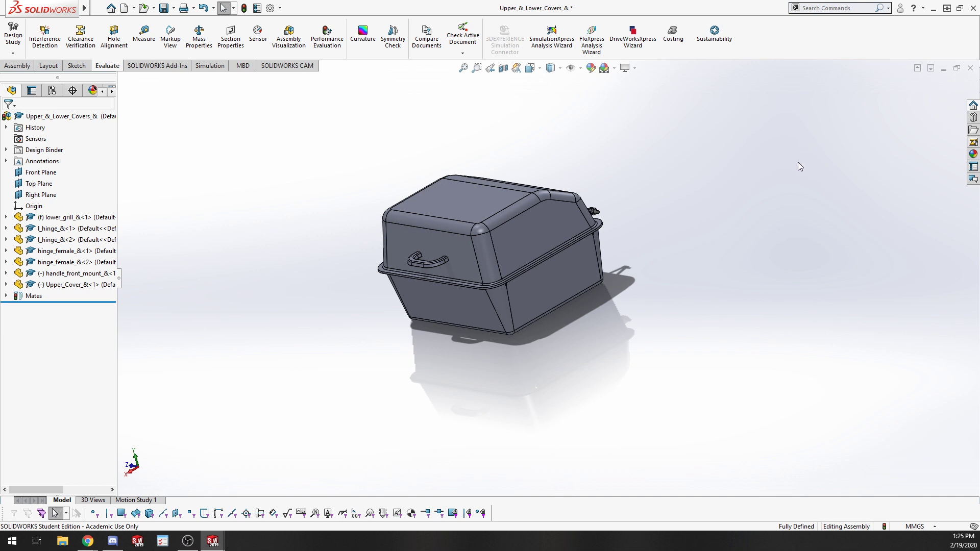
click(490, 232)
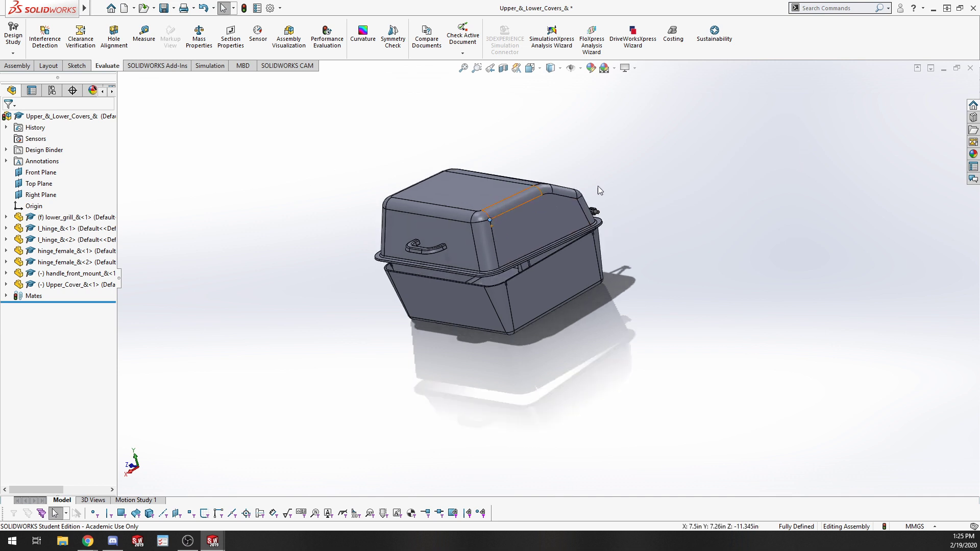
click(521, 224)
click(929, 146)
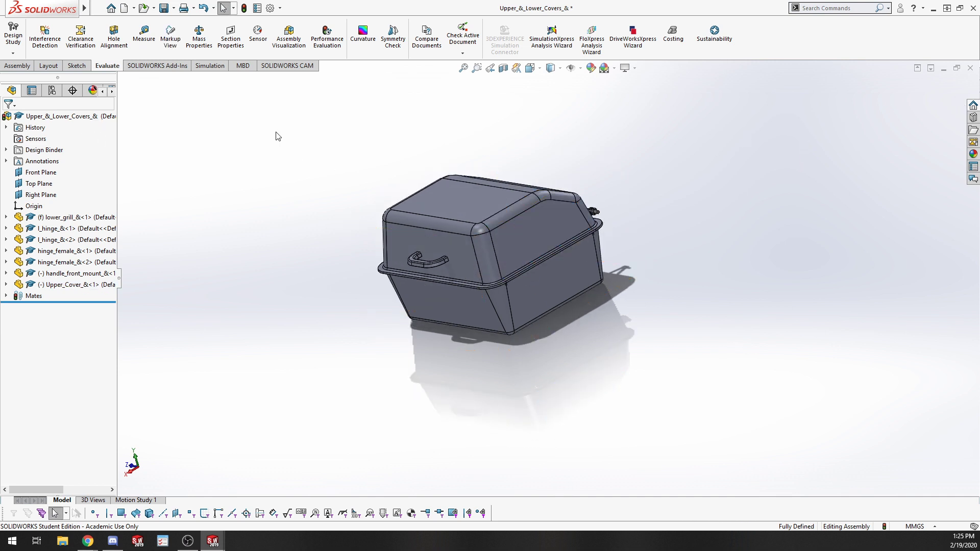
click(970, 68)
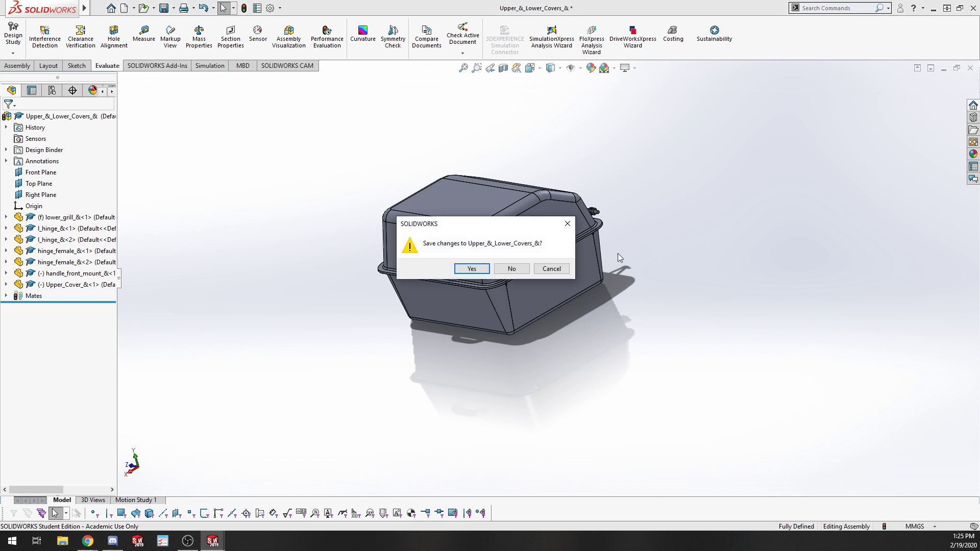
click(544, 272)
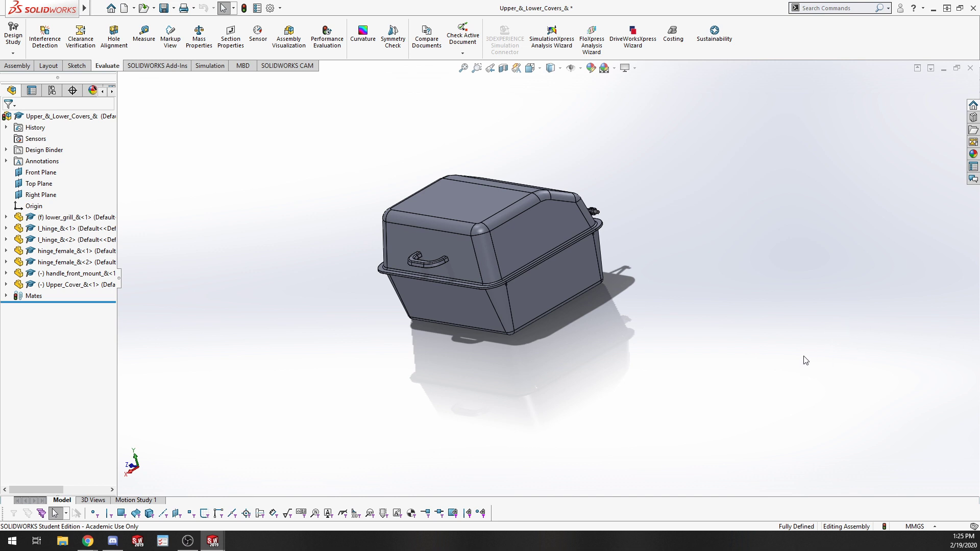
Open the upper cover's LimitAngle1 mate for editing.
middle_drag(808, 355, 800, 378)
key(Escape)
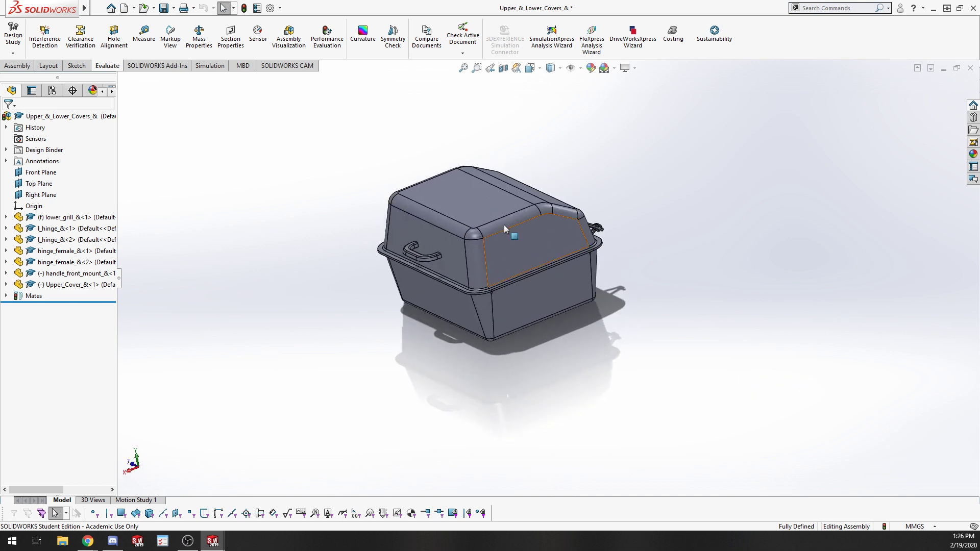
click(5, 284)
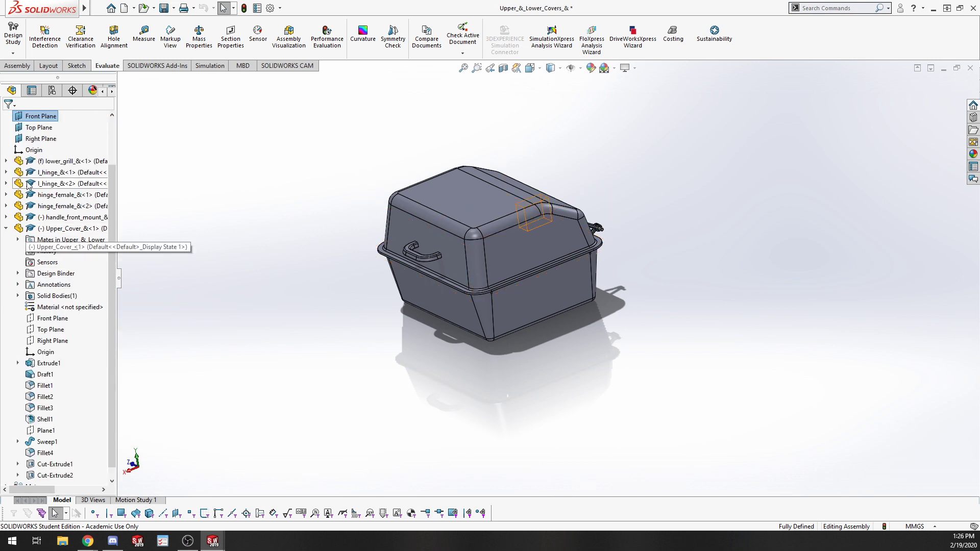
click(18, 240)
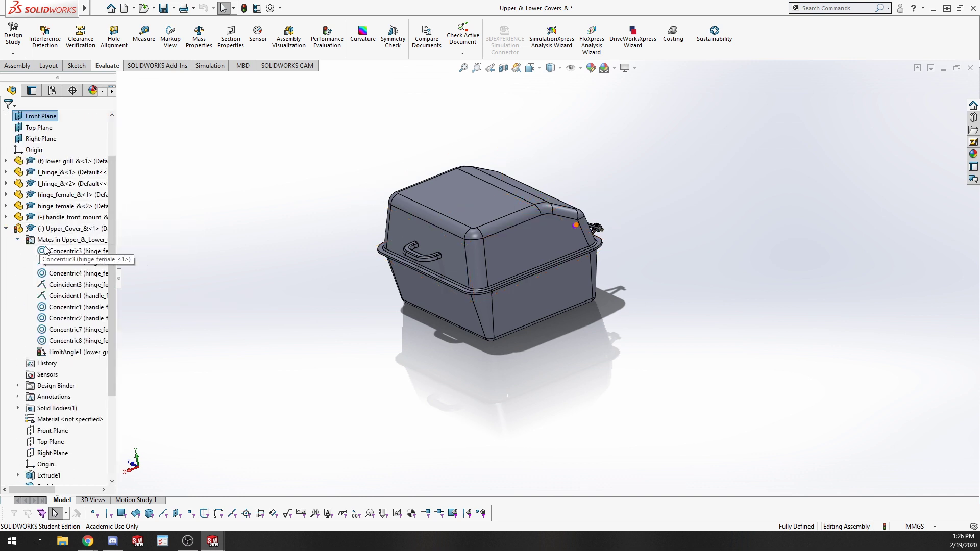
right_click(64, 351)
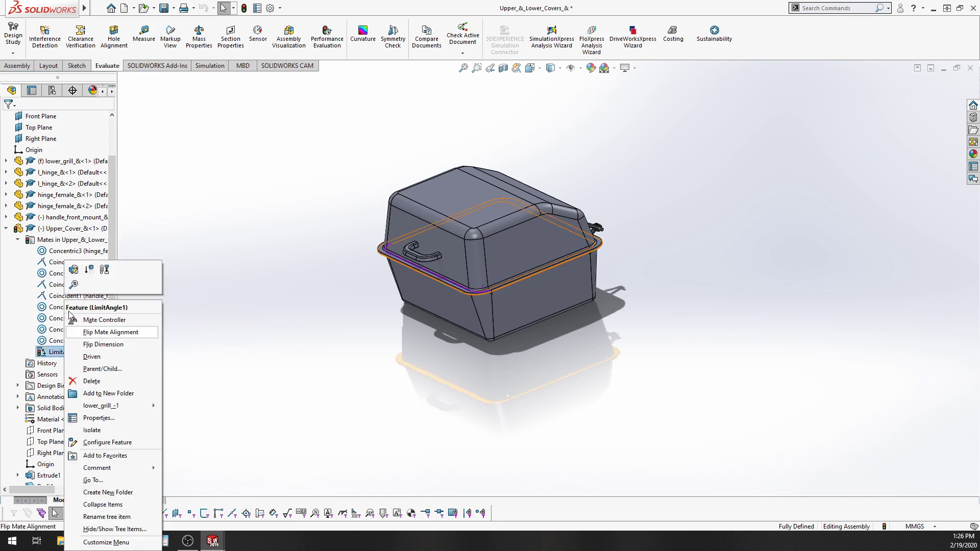
click(72, 273)
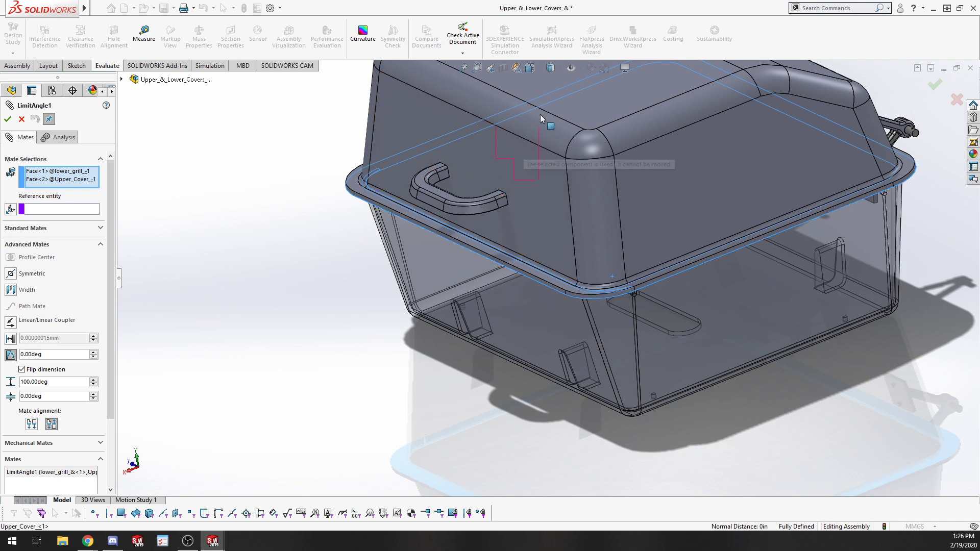
Try flipping the LimitAngle1 mate alignment both ways, then cancel the mate edit.
middle_drag(419, 306, 392, 238)
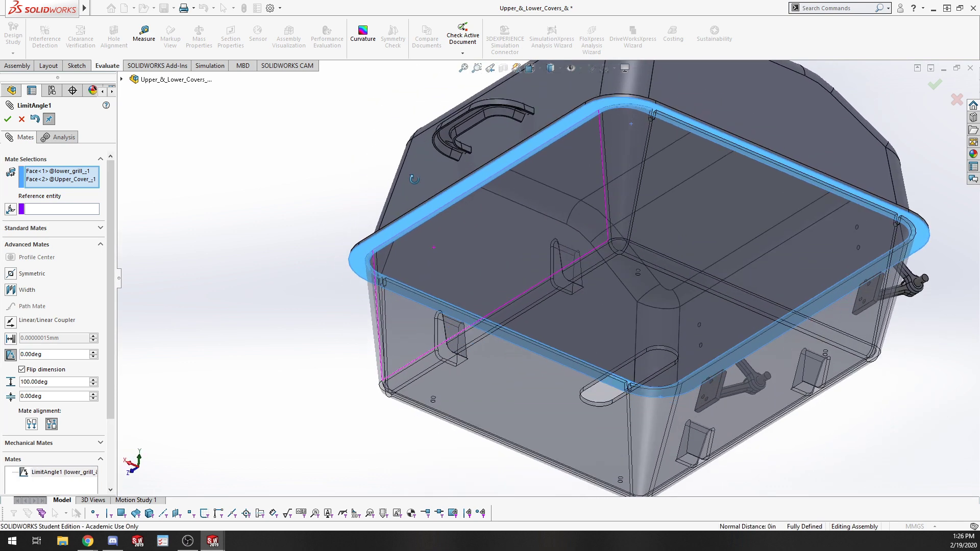
scroll(391, 238, down, 5)
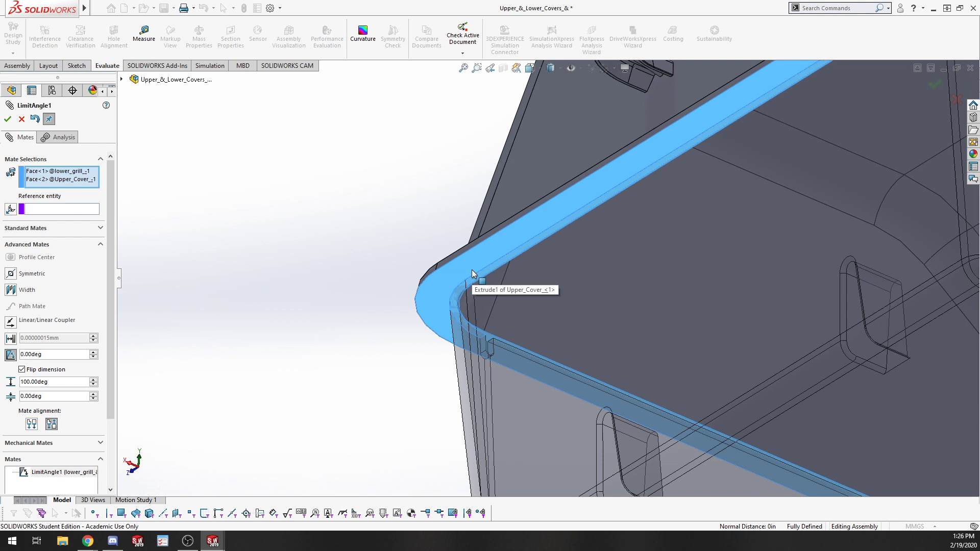
click(31, 424)
scroll(863, 241, up, 10)
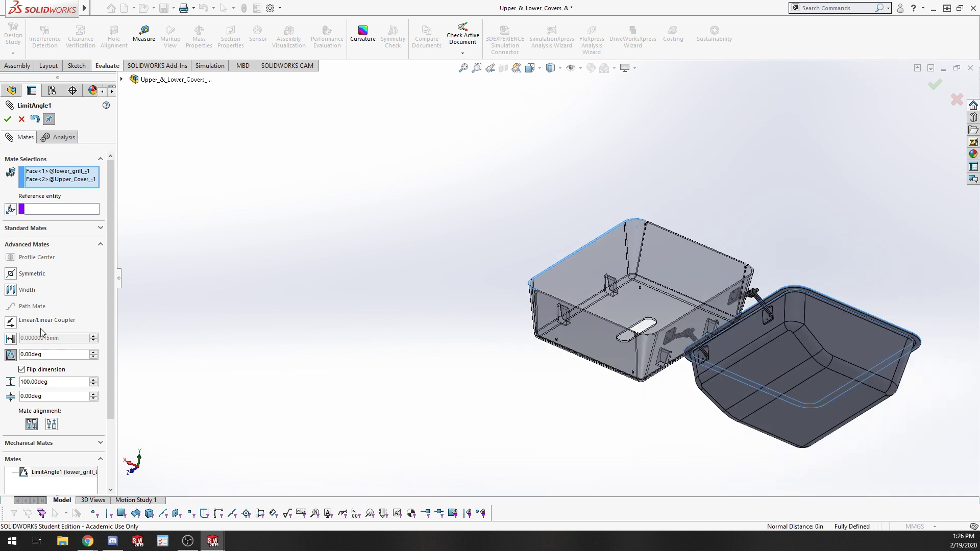
click(51, 424)
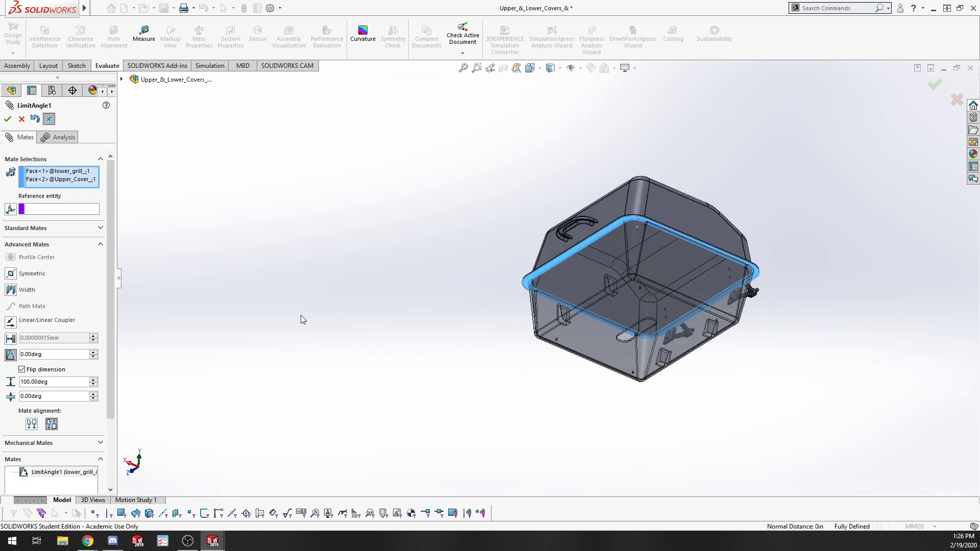
click(22, 120)
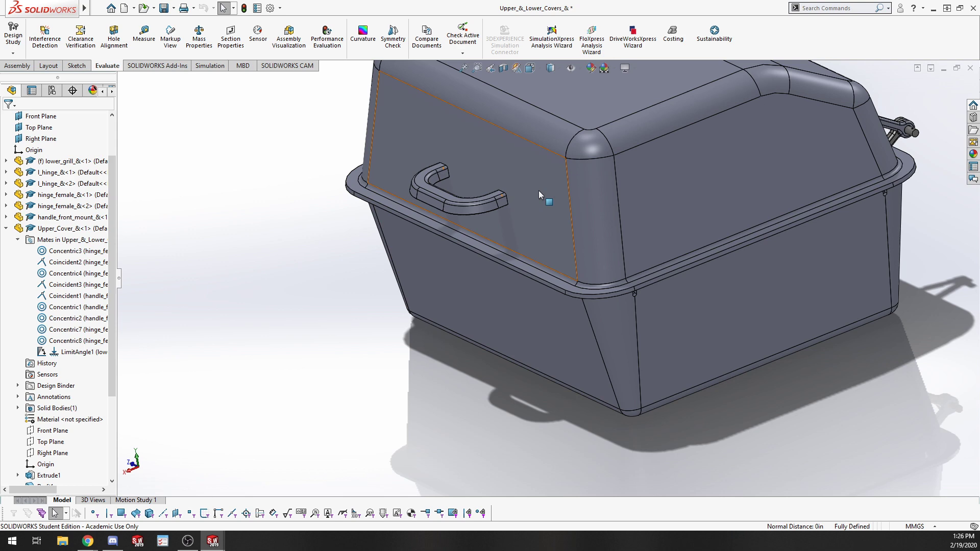
Examine the open lid and hinge linkage from below and from the side, zooming in on the hinge.
drag(539, 192, 633, 76)
click(375, 321)
middle_drag(439, 238, 436, 134)
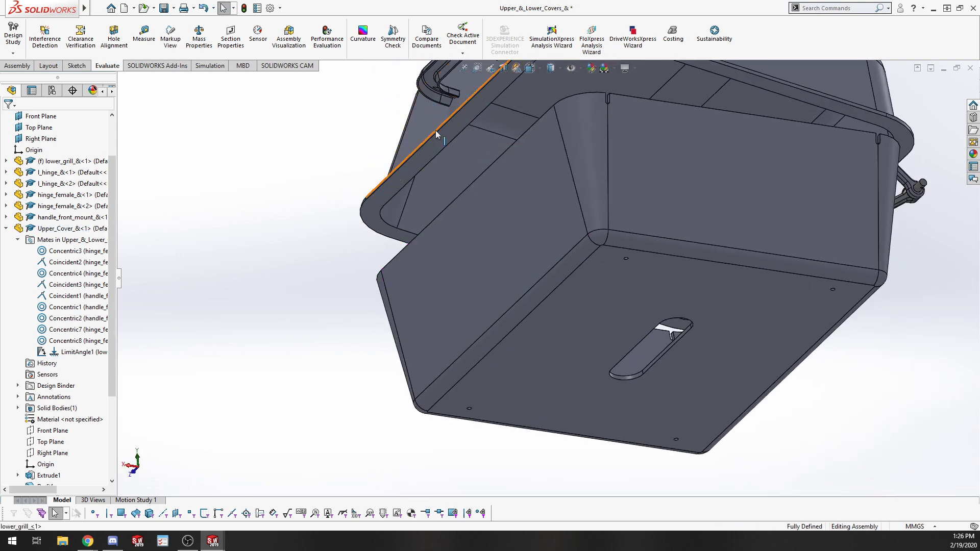
click(393, 183)
middle_drag(273, 278, 258, 376)
click(406, 308)
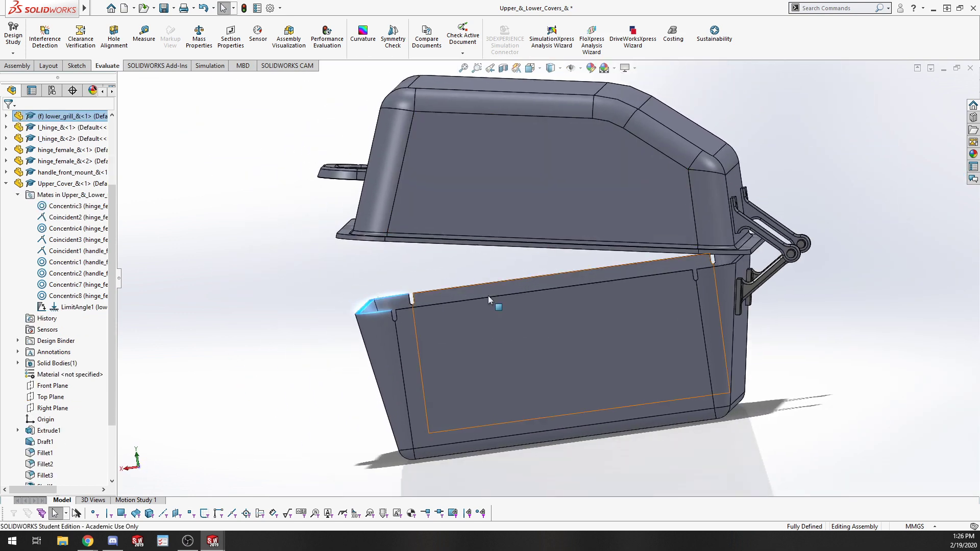
scroll(334, 403, up, 5)
scroll(653, 276, down, 3)
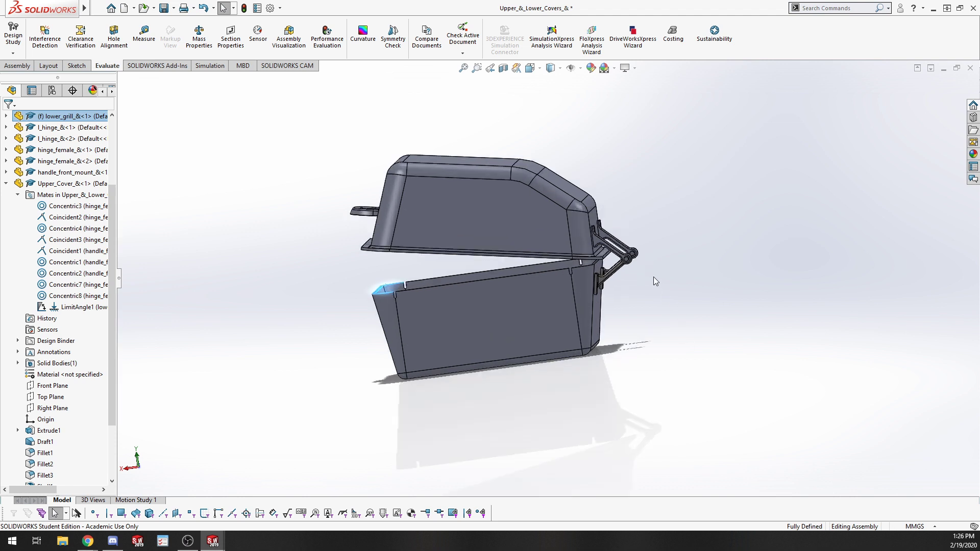
scroll(600, 215, down, 3)
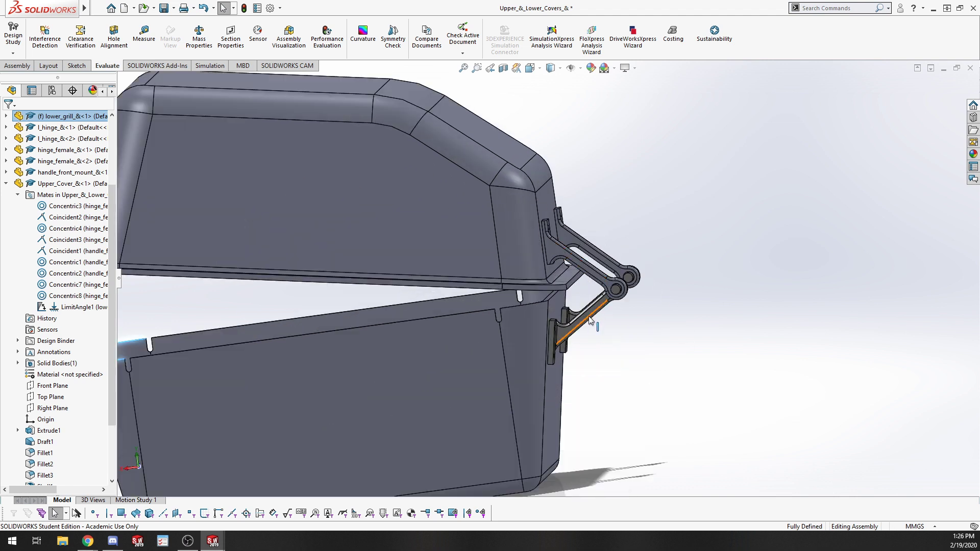
scroll(549, 254, up, 4)
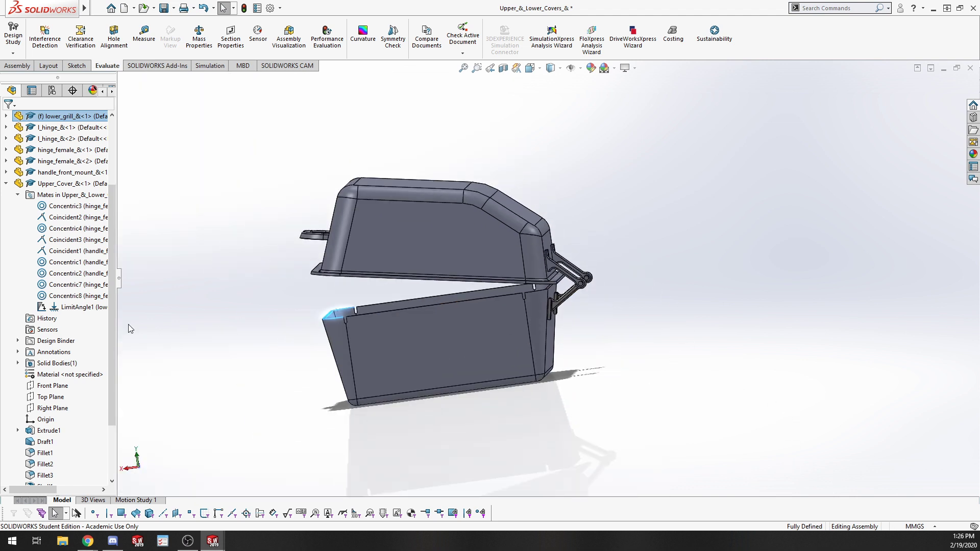
Drag the upper cover open and closed to test its limited rotation about the hinges.
middle_drag(259, 318, 379, 304)
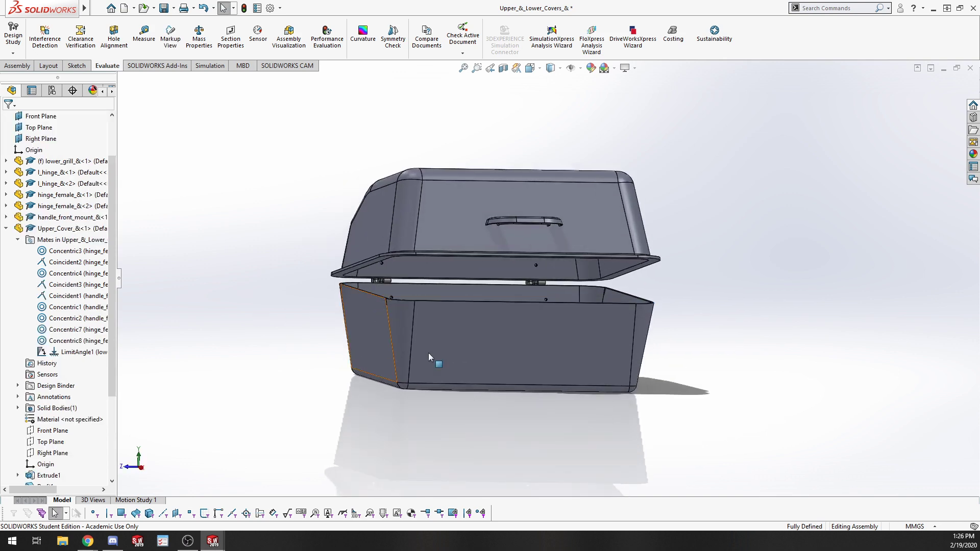
middle_drag(433, 356, 357, 418)
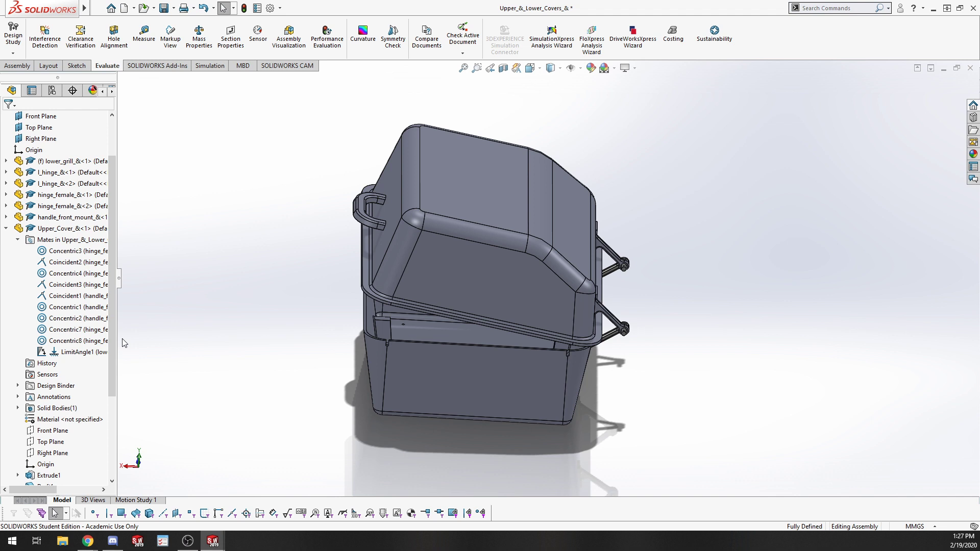
middle_drag(208, 270, 341, 244)
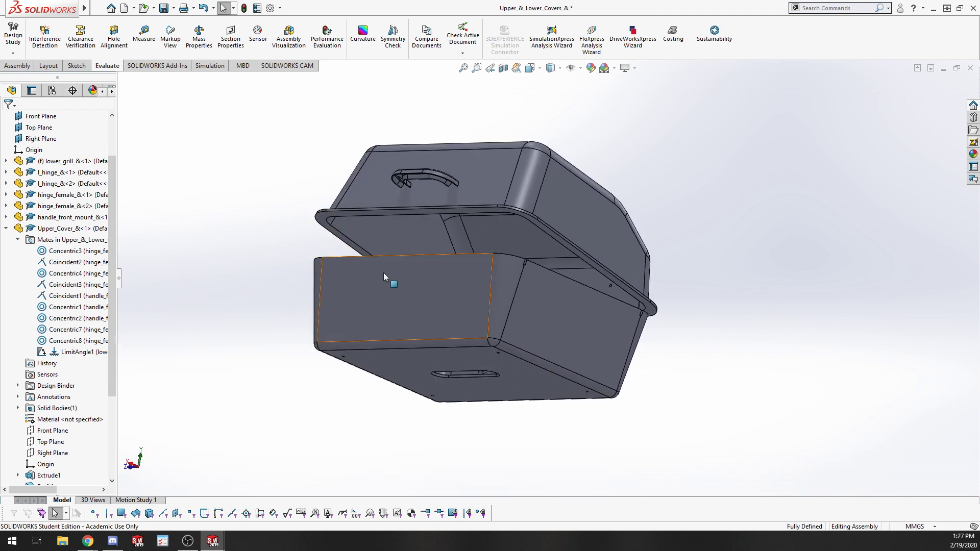
middle_drag(378, 275, 308, 376)
scroll(414, 346, down, 3)
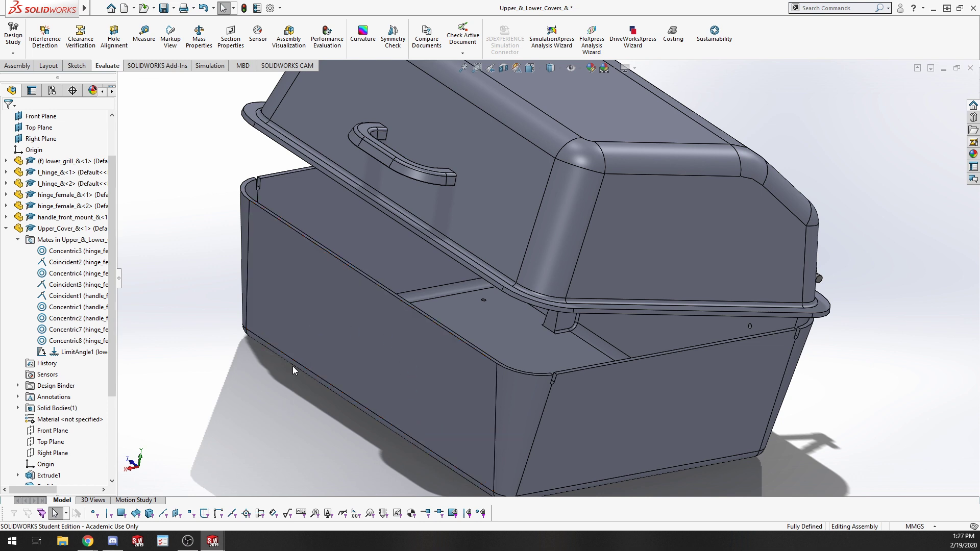
Examine the two hinges from the back of the assembly at close range.
click(6, 228)
key(f)
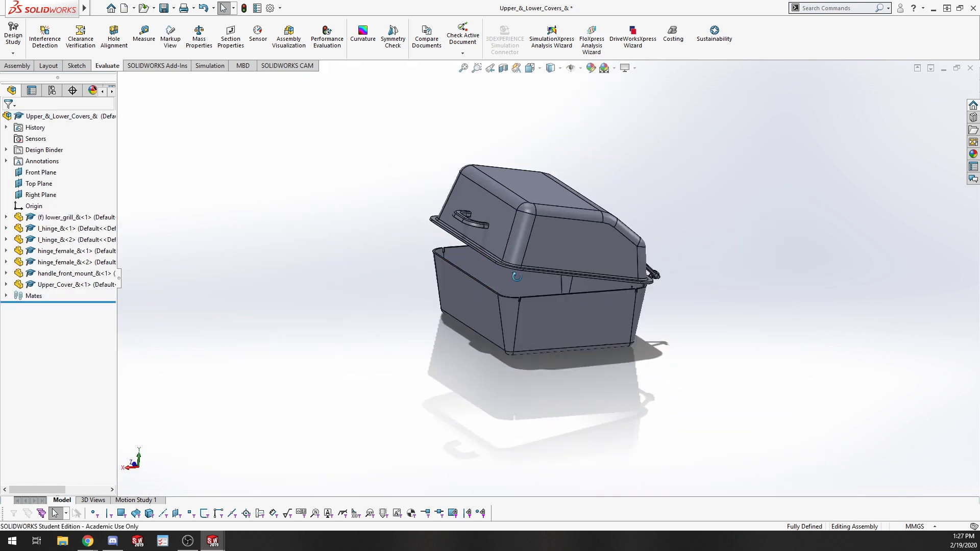
middle_drag(516, 276, 383, 378)
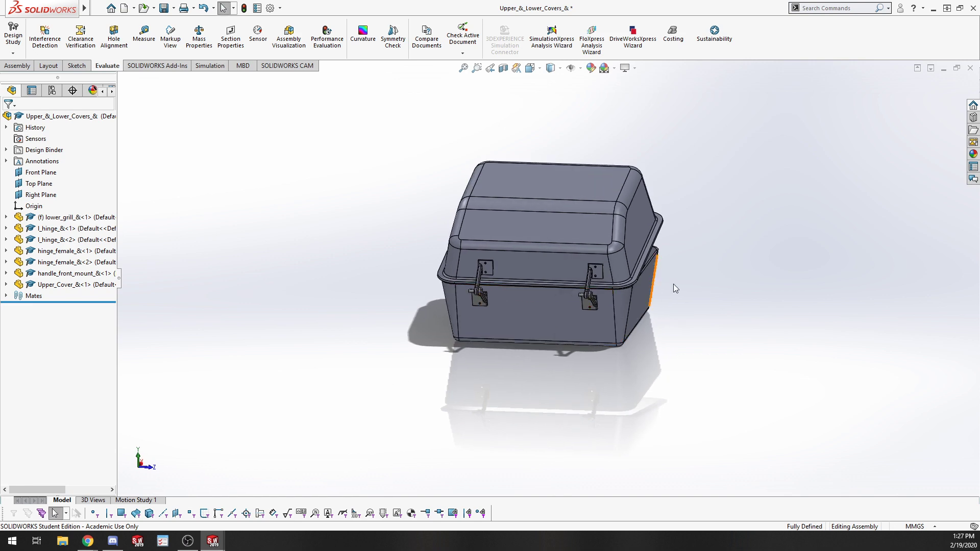
scroll(486, 304, down, 5)
scroll(392, 365, up, 4)
scroll(305, 331, down, 5)
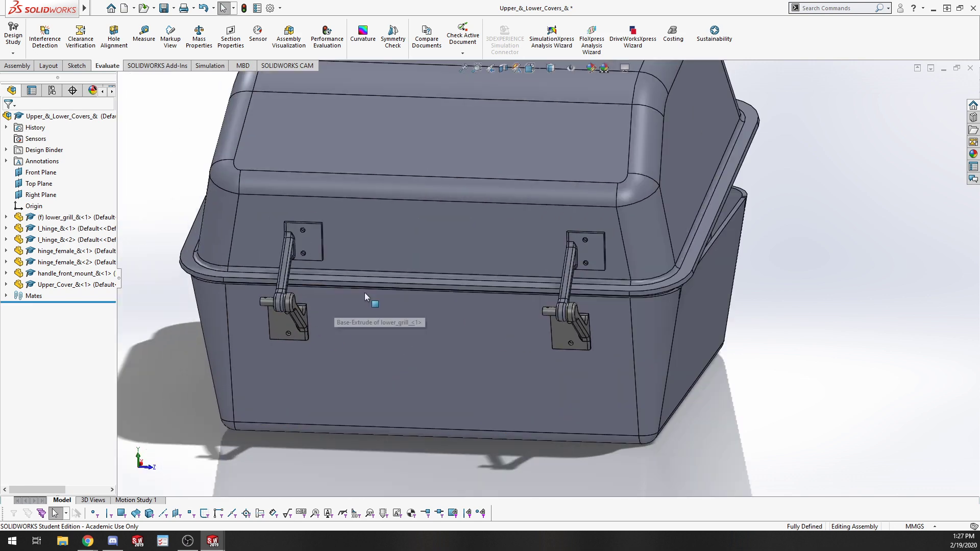
scroll(394, 302, down, 3)
scroll(374, 323, up, 2)
scroll(272, 288, down, 1)
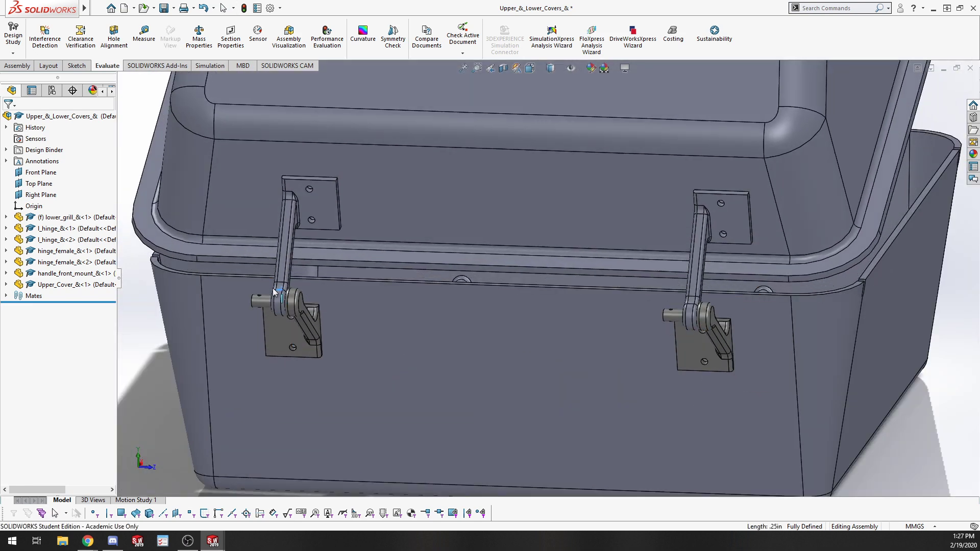
Inspect the mates of hinge_female_&<1>, selecting each concentric and coincident mate in turn.
drag(272, 288, 277, 302)
click(278, 304)
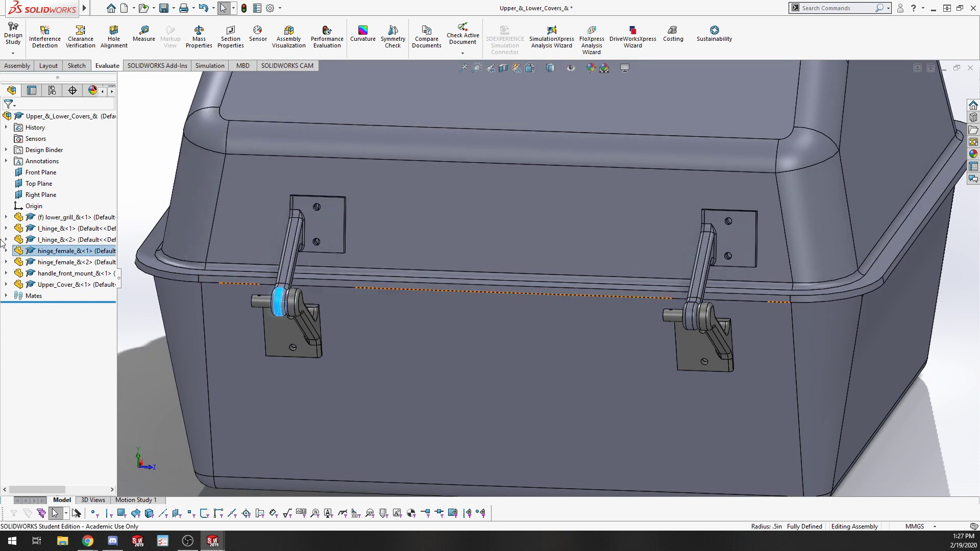
click(7, 251)
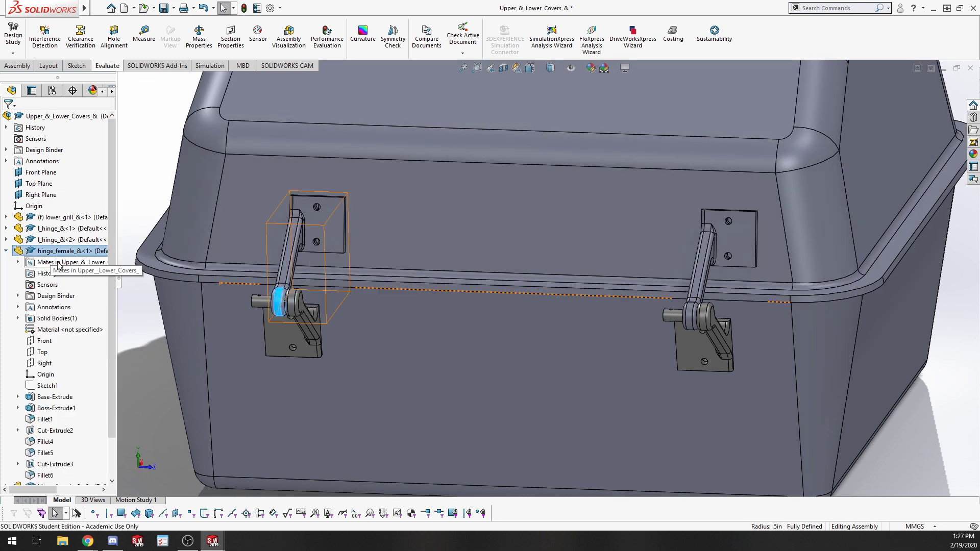
click(18, 262)
click(76, 273)
scroll(278, 308, down, 4)
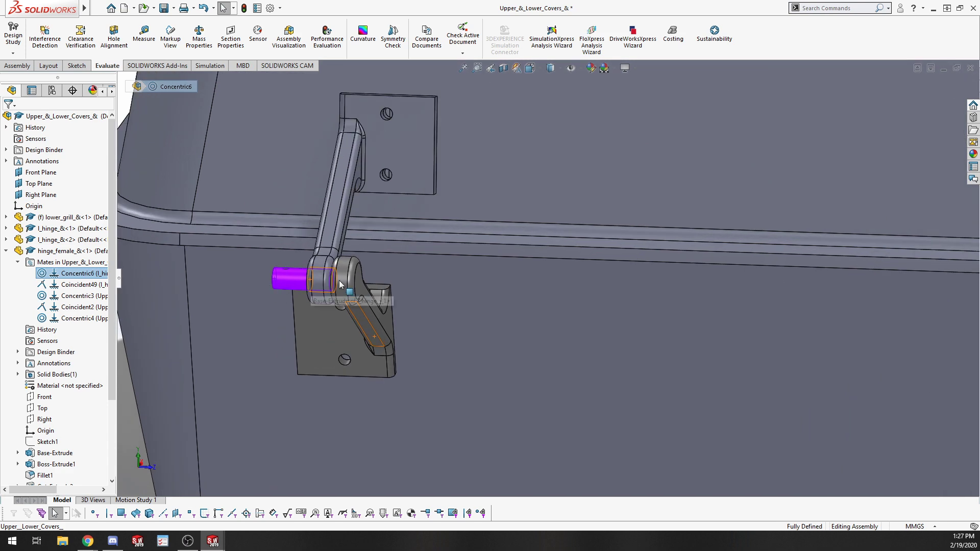
click(76, 284)
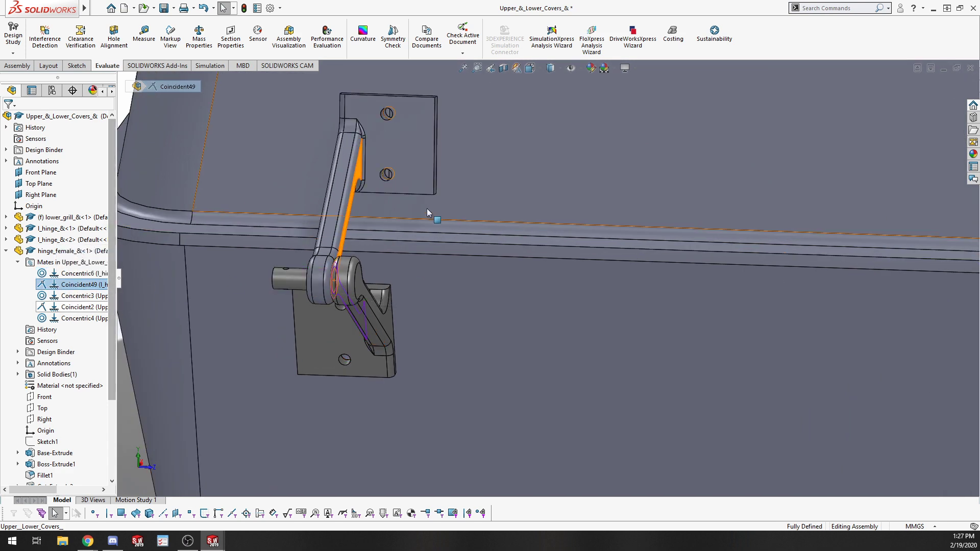
middle_drag(372, 350, 388, 368)
click(76, 295)
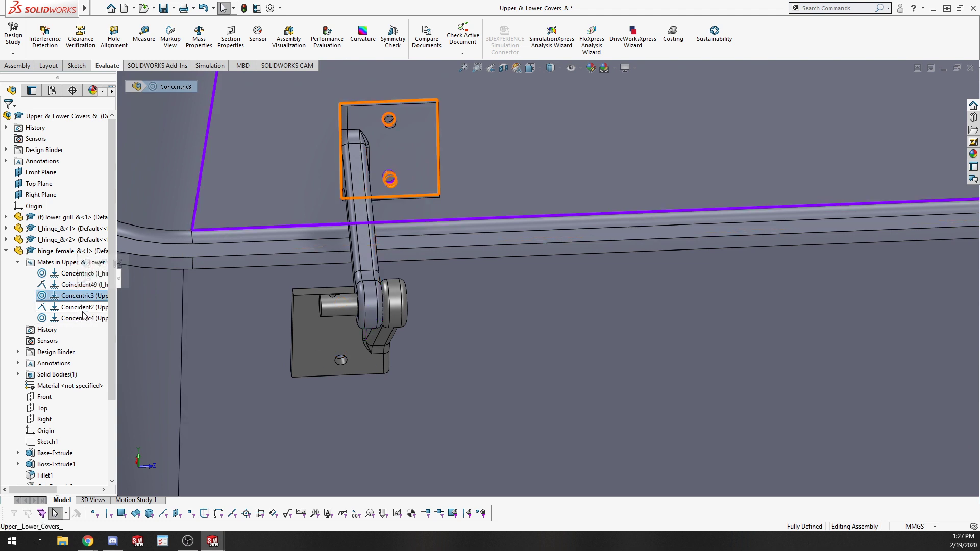
click(82, 318)
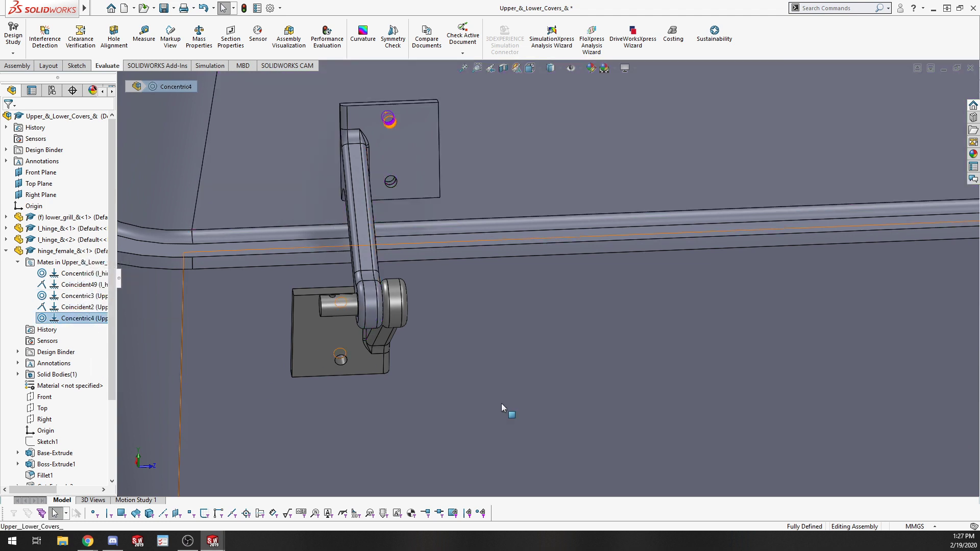
key(f)
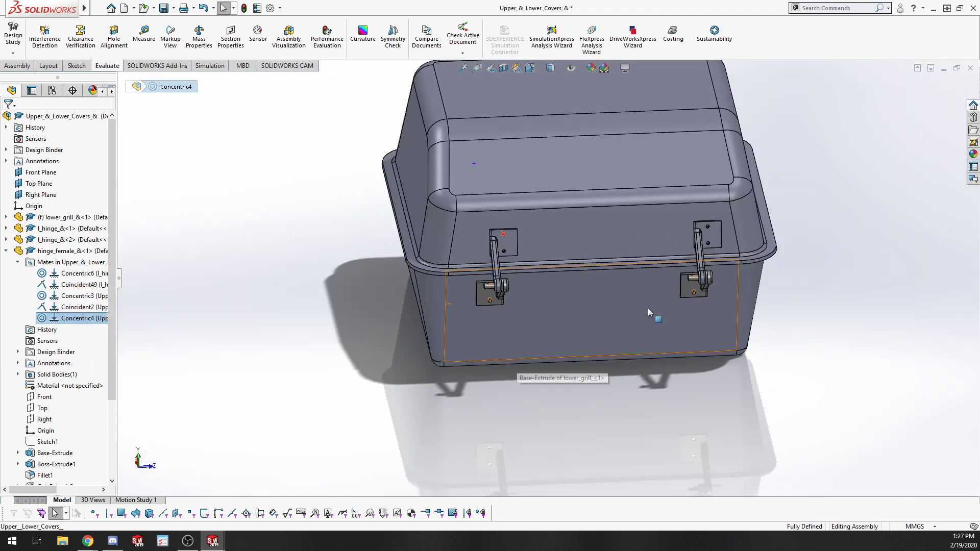
Inspect the Concentric4 and Coincident49 mates of hinge_female_&<1> on the hinge in the model.
click(87, 308)
click(81, 285)
scroll(497, 289, down, 10)
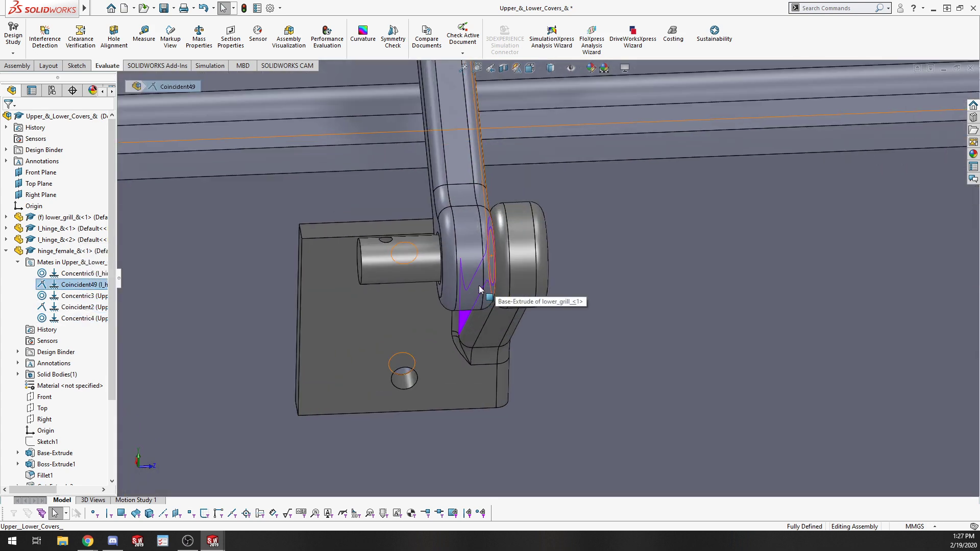
middle_drag(380, 287, 398, 237)
scroll(396, 232, up, 14)
scroll(677, 147, down, 6)
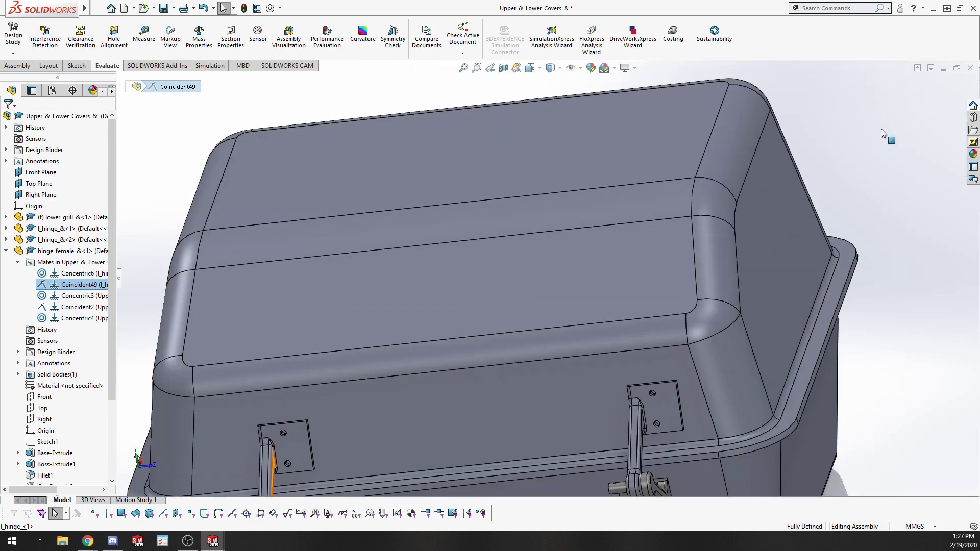
click(970, 69)
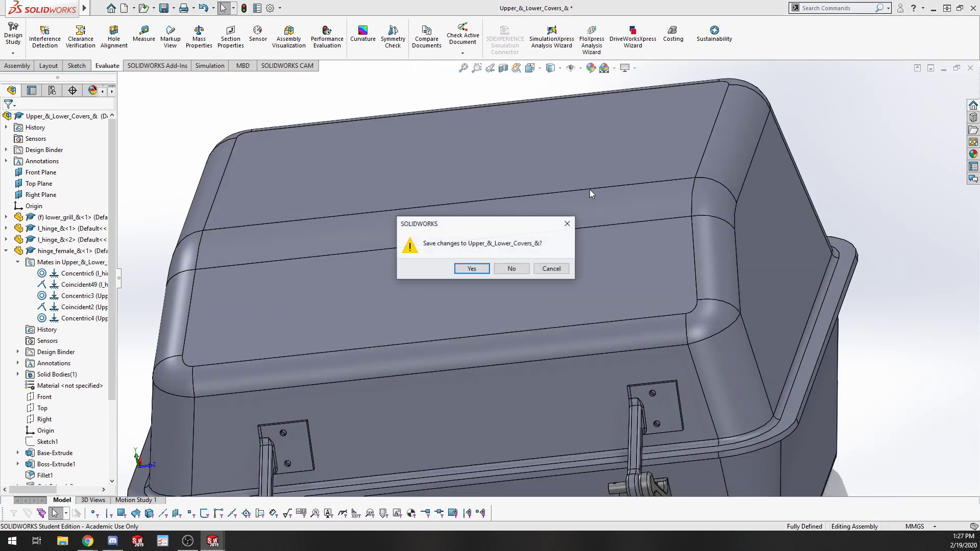
click(510, 275)
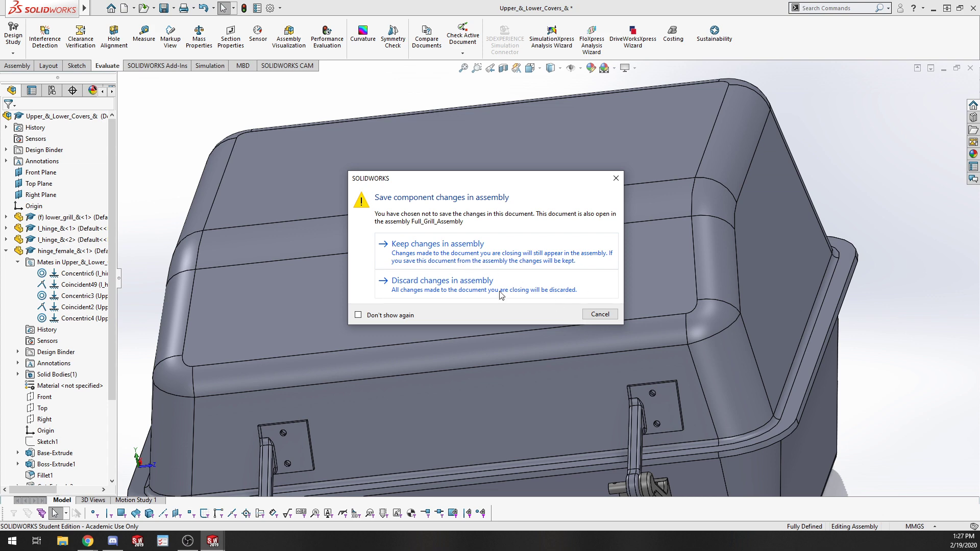
click(600, 314)
Close the Upper_&_Lower_Covers_& subassembly, saving and rebuilding it, and rebuild the full grill assembly.
click(970, 69)
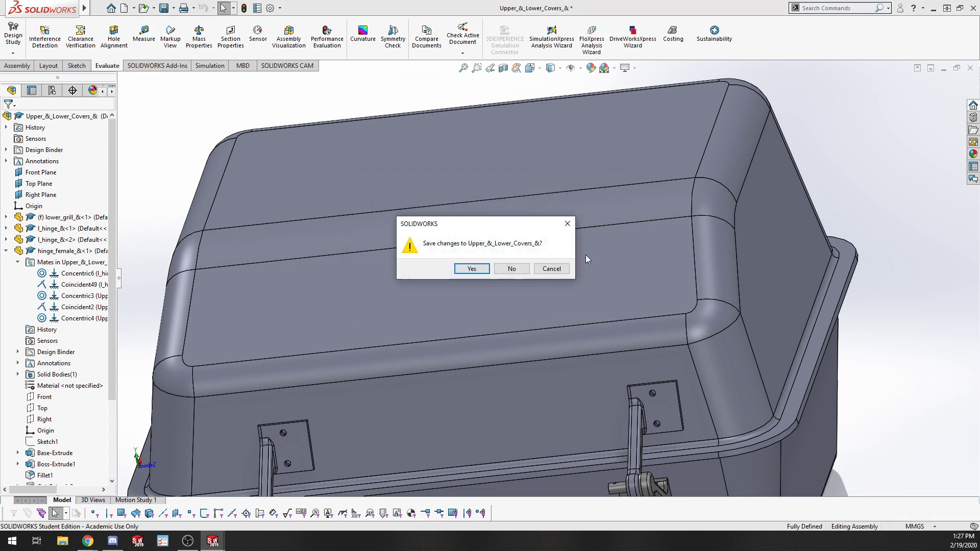
click(464, 272)
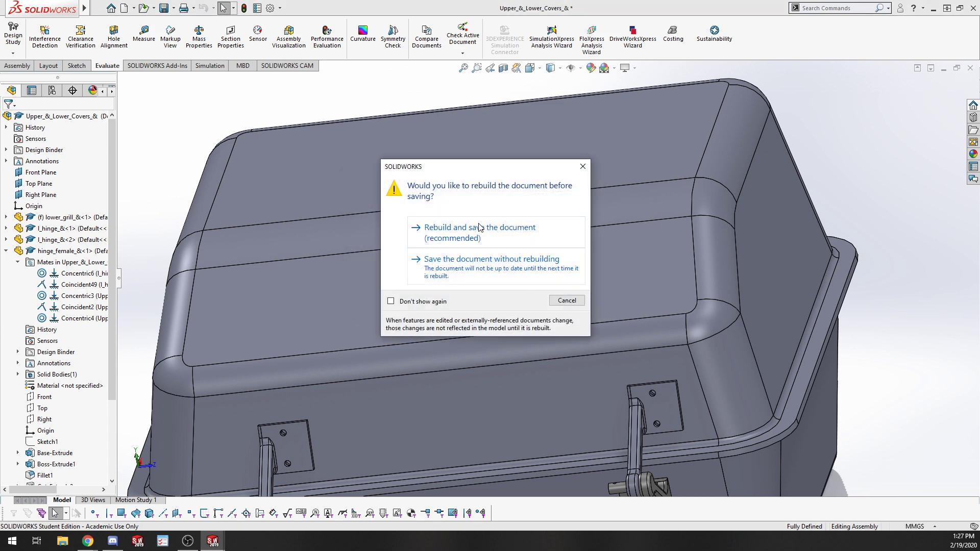
click(478, 225)
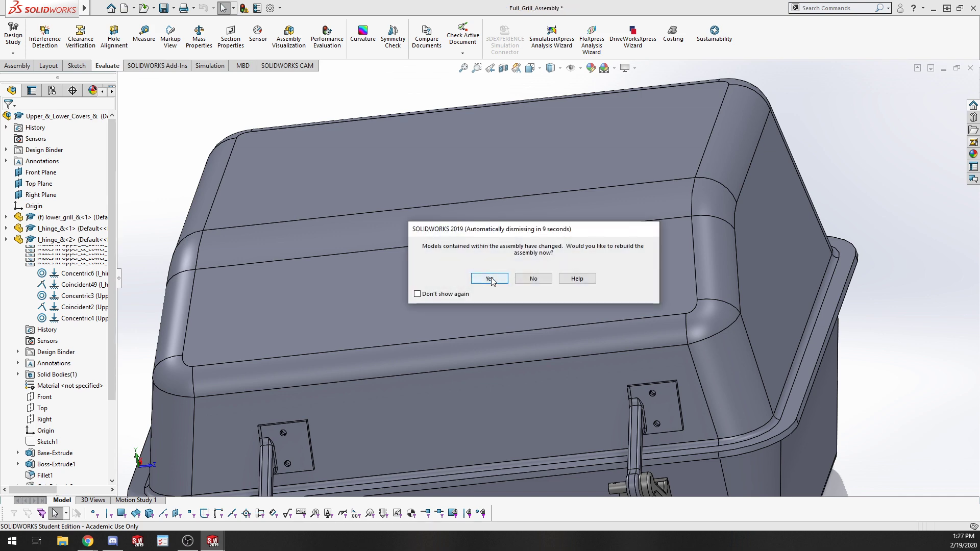
click(490, 279)
Examine the full grill assembly, trying to drag the upper cover and viewing the grill up close.
middle_drag(540, 284, 555, 185)
click(555, 185)
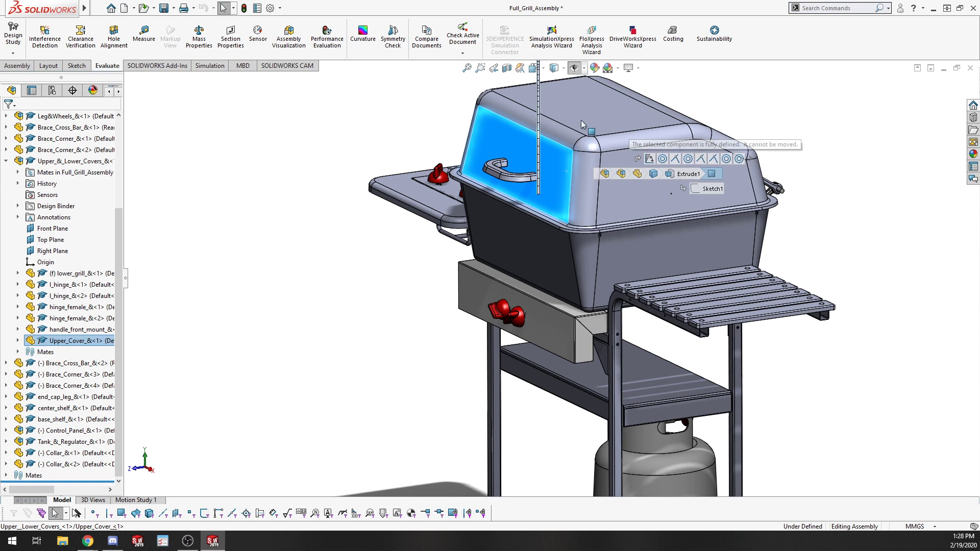
click(351, 230)
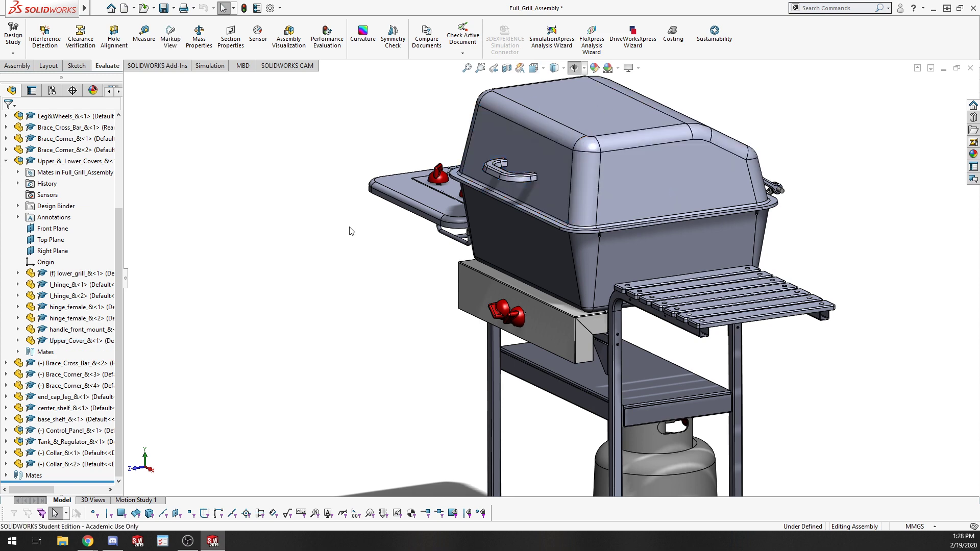
scroll(316, 357, up, 3)
scroll(531, 301, down, 4)
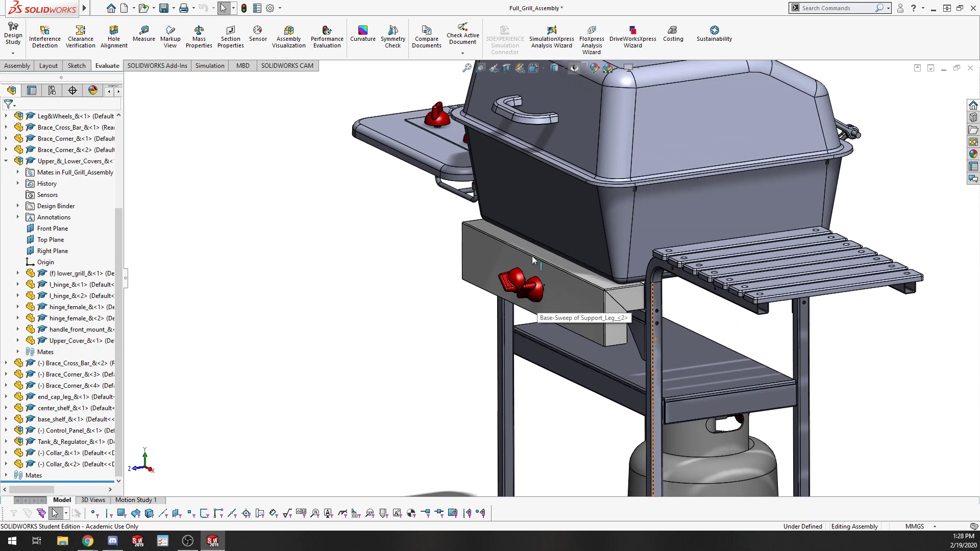
scroll(532, 255, down, 2)
scroll(654, 336, up, 5)
mouse_move(564, 356)
middle_down()
mouse_move(561, 440)
mouse_move(573, 371)
middle_up()
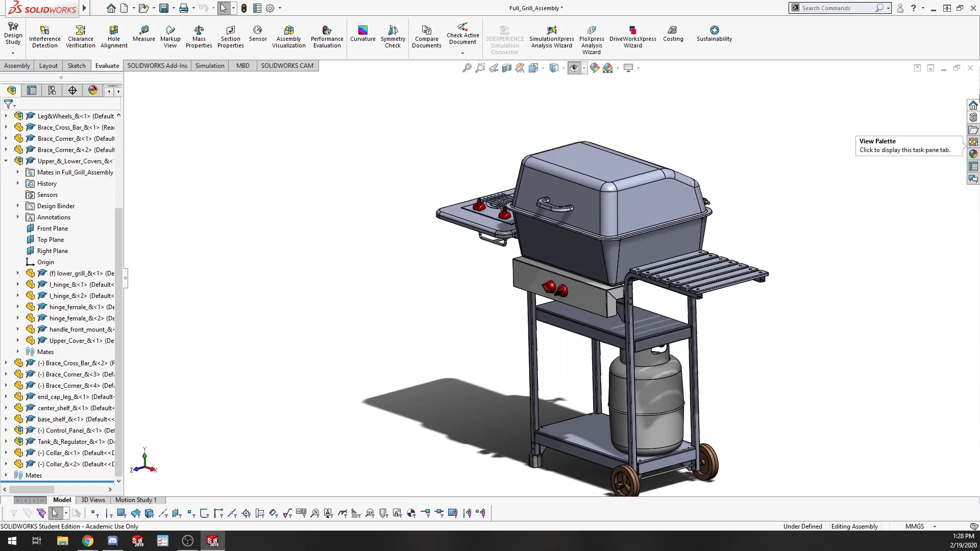
Close the full grill assembly and create a new part document.
click(970, 68)
click(470, 248)
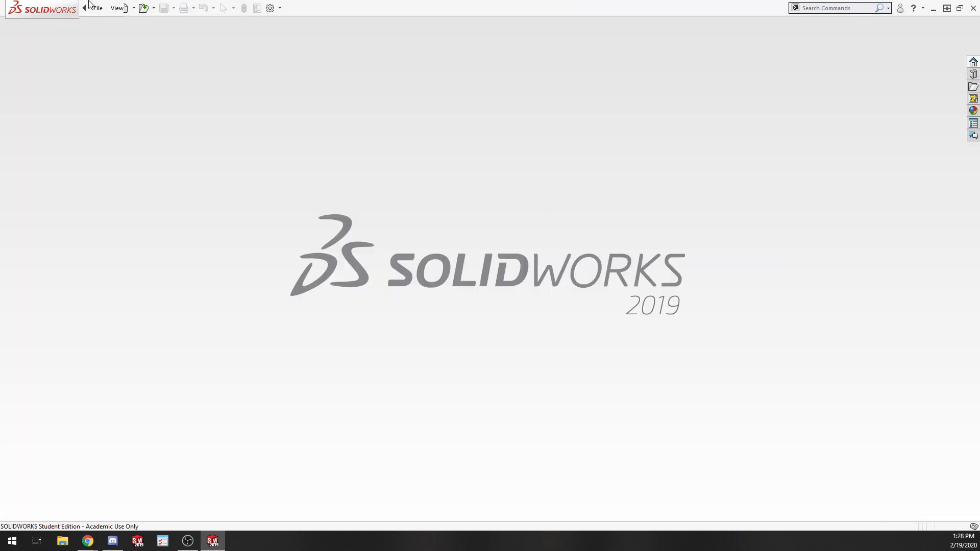
click(98, 7)
click(102, 22)
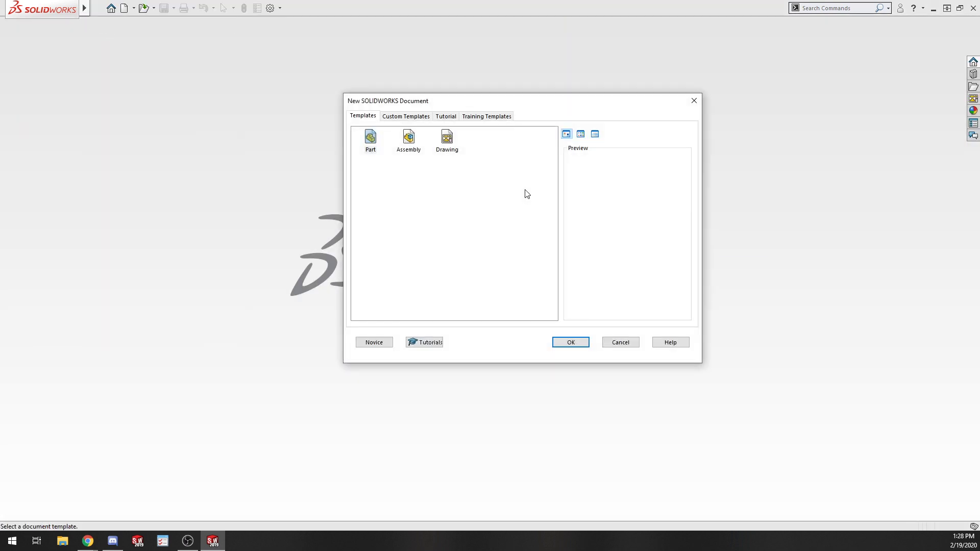
click(583, 345)
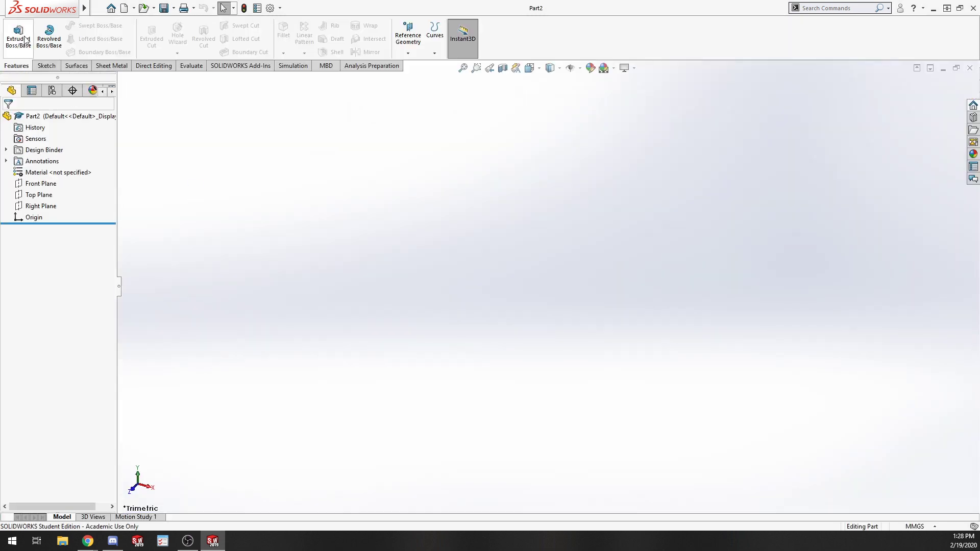
Start a new sketch on the Top Plane of the part.
click(46, 65)
click(14, 31)
click(580, 329)
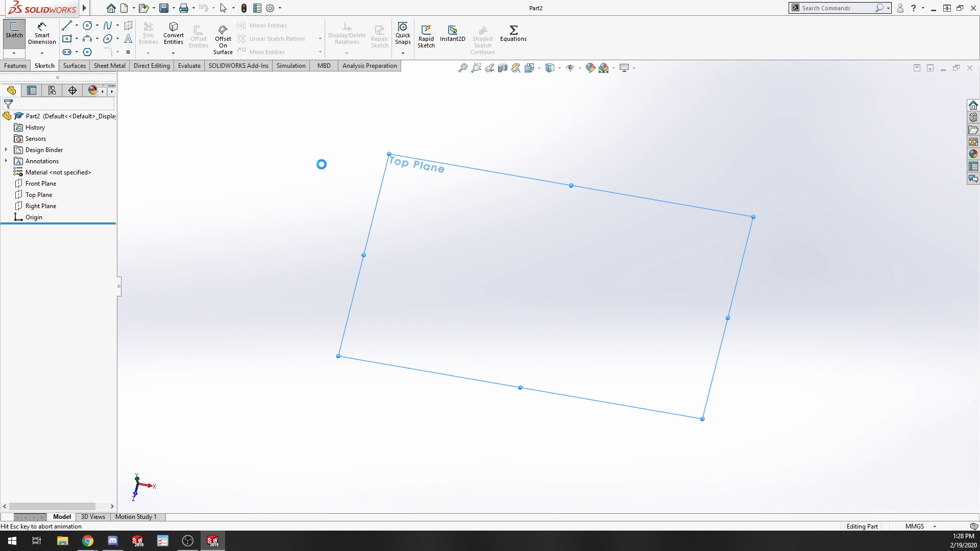
Sketch a closed stepped bracket outline of connected lines starting and ending at the origin.
click(67, 39)
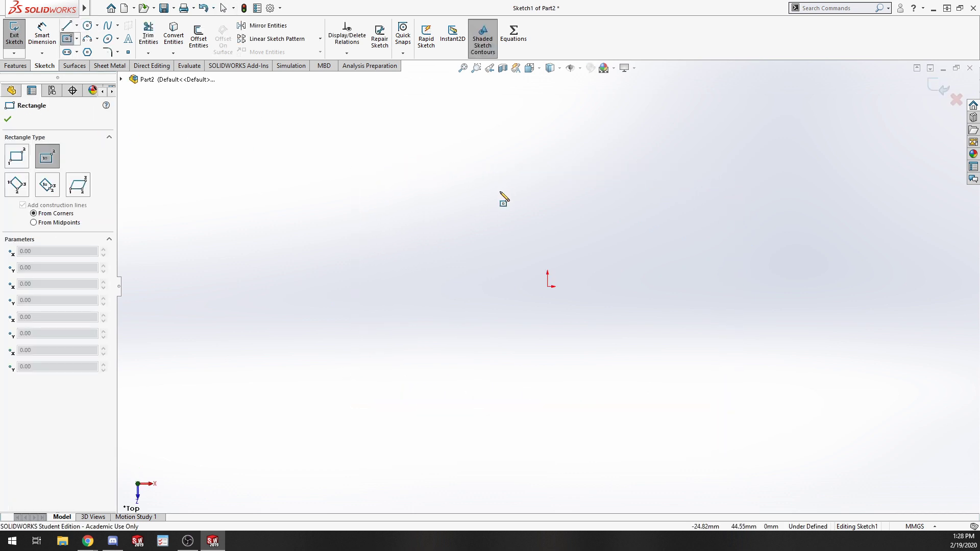
click(64, 26)
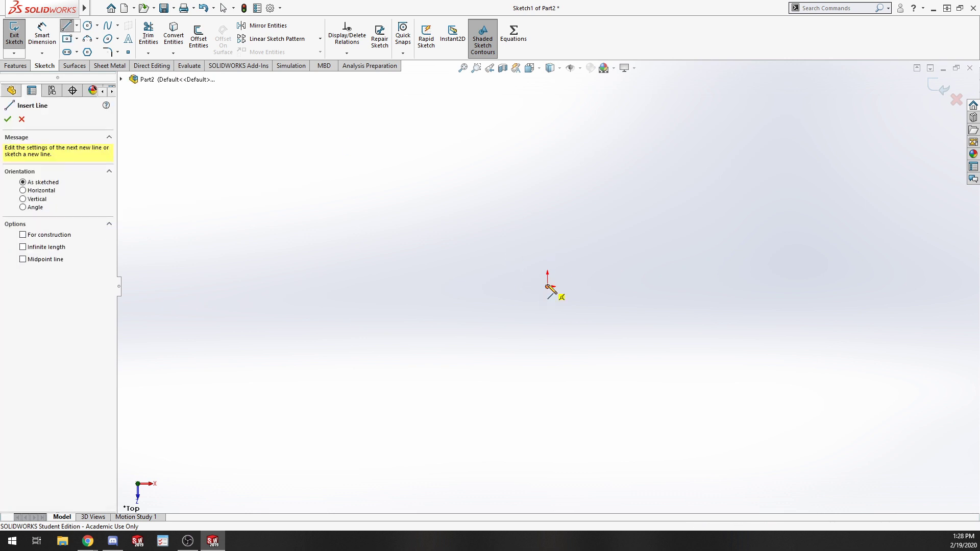
click(546, 286)
click(547, 166)
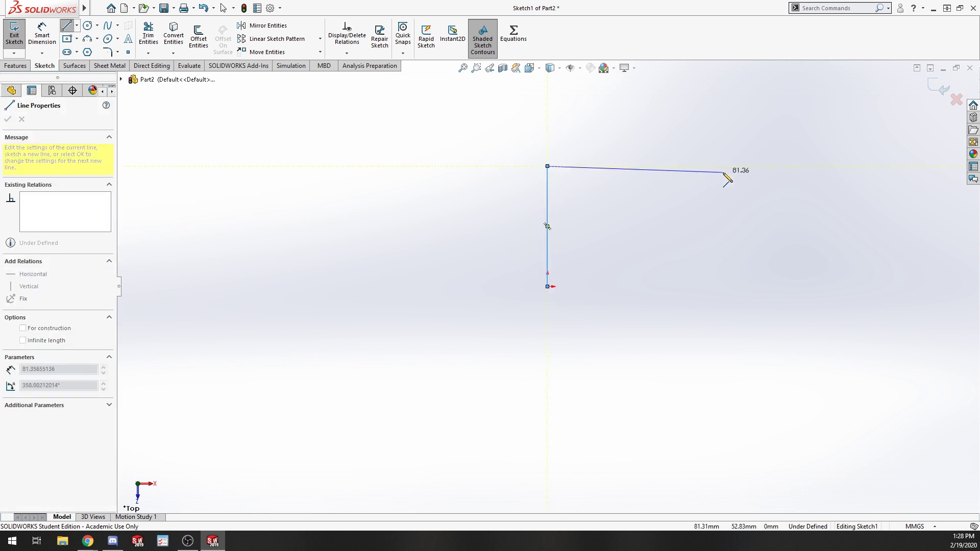
click(685, 166)
click(684, 286)
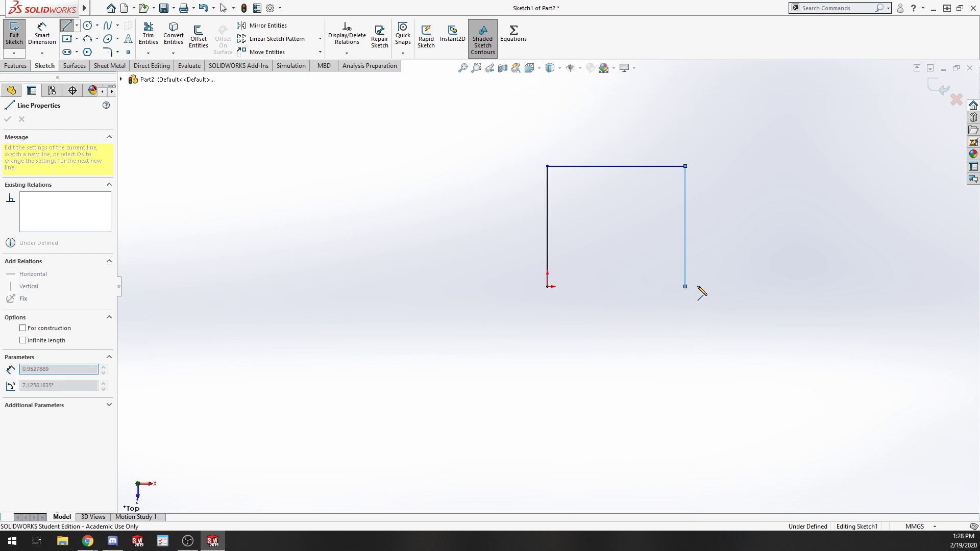
click(716, 286)
click(716, 134)
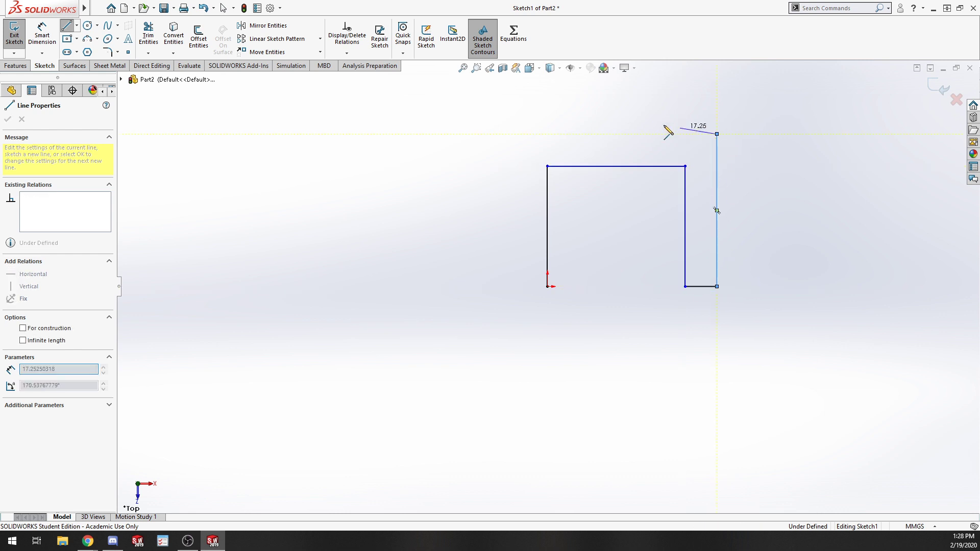
click(652, 134)
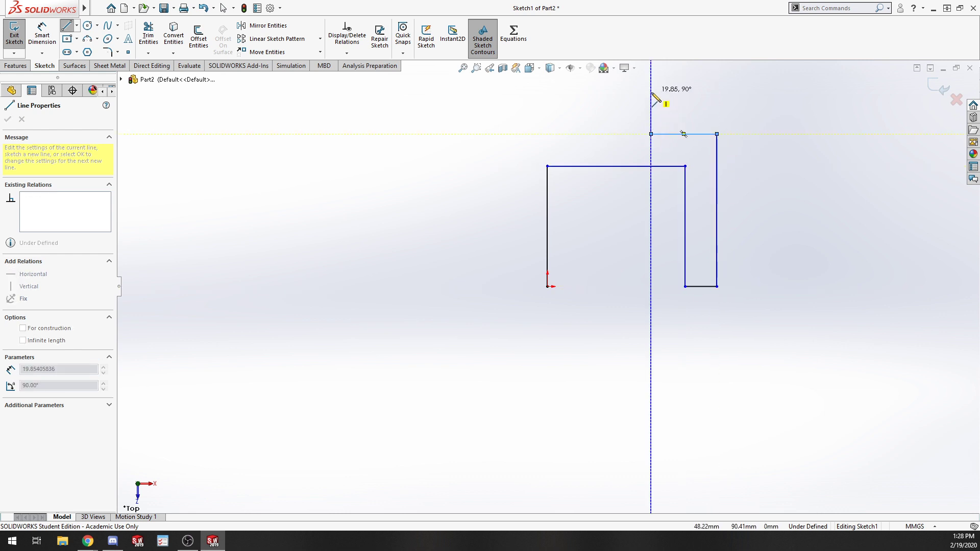
scroll(652, 105, up, 3)
scroll(604, 127, down, 2)
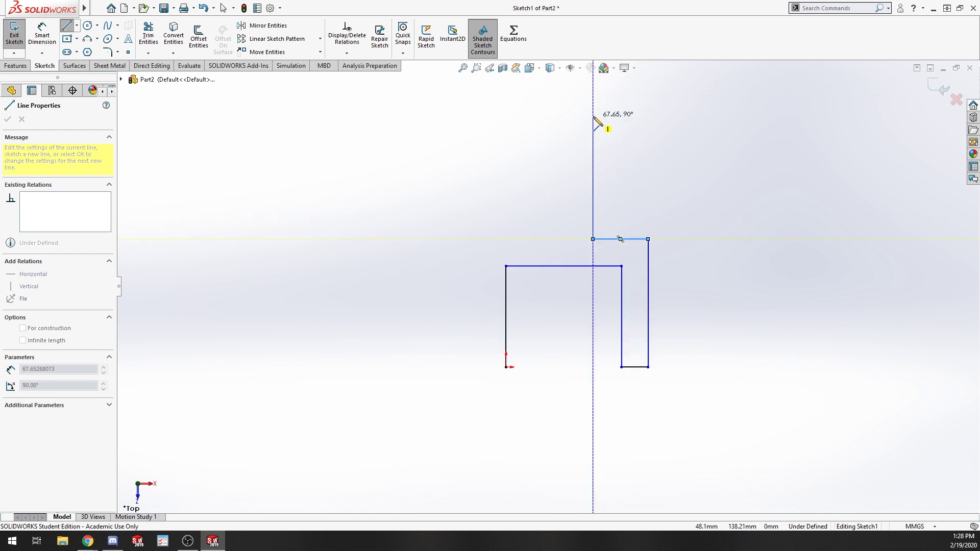
click(592, 116)
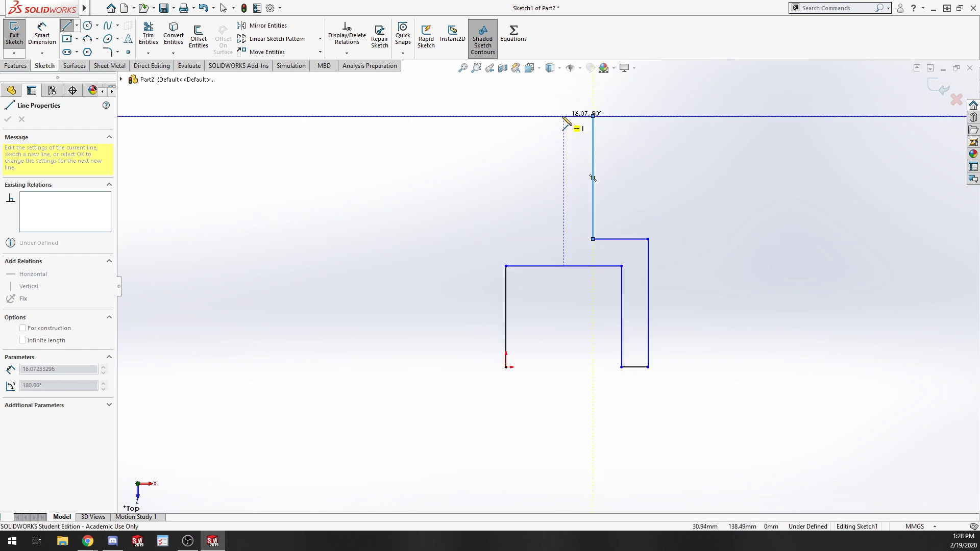
click(563, 117)
click(563, 236)
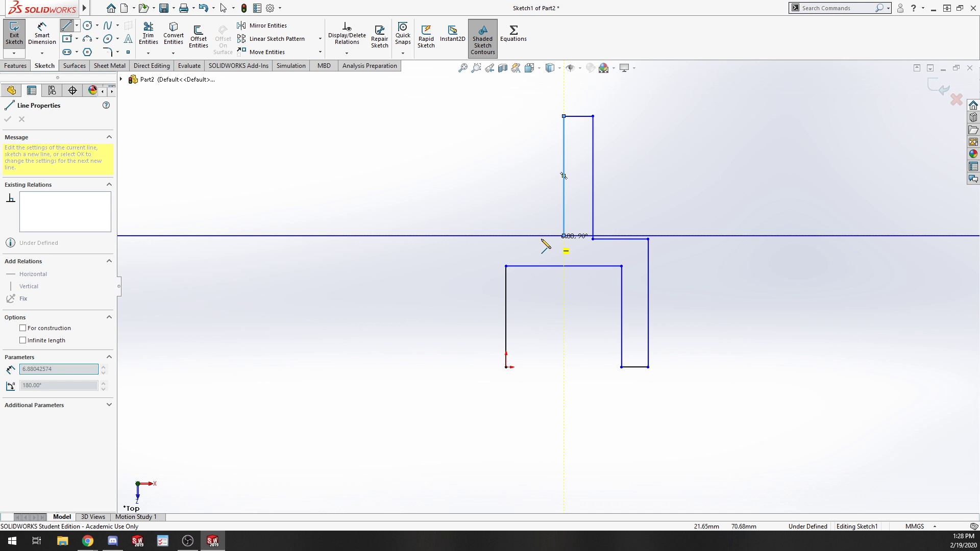
click(484, 236)
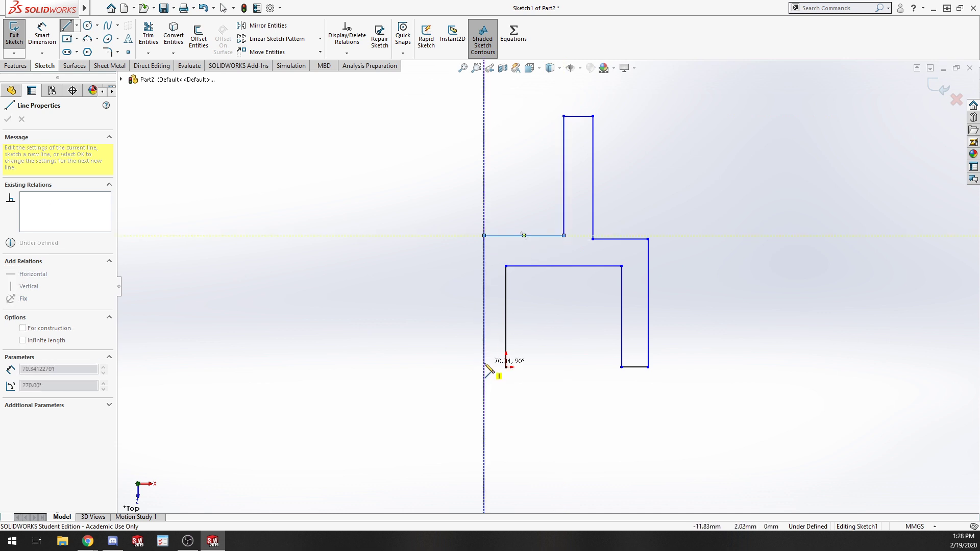
click(484, 367)
click(506, 367)
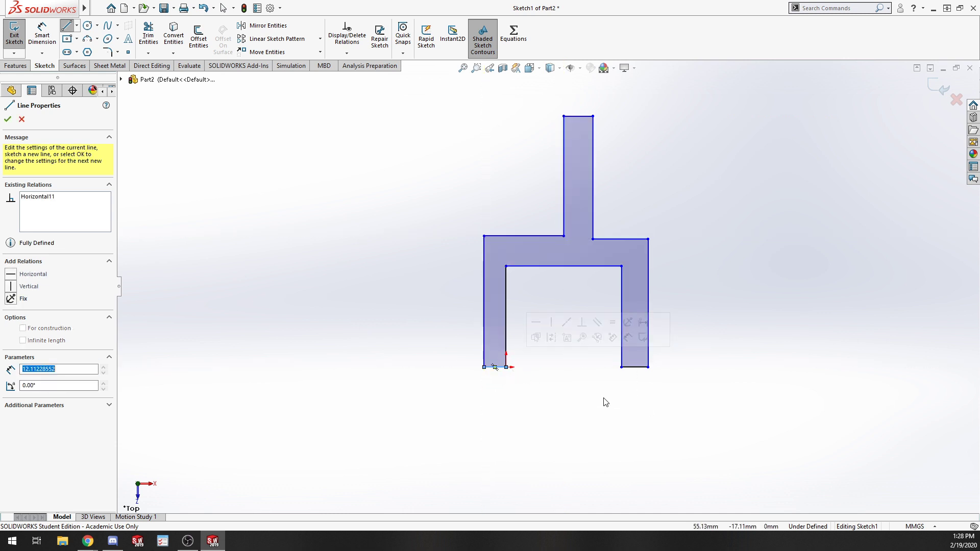
Undo the last line and delete all the sketched lines.
key(ctrl+z)
mouse_move(724, 442)
mouse_down()
mouse_move(420, 120)
mouse_move(415, 100)
mouse_up()
key(Delete)
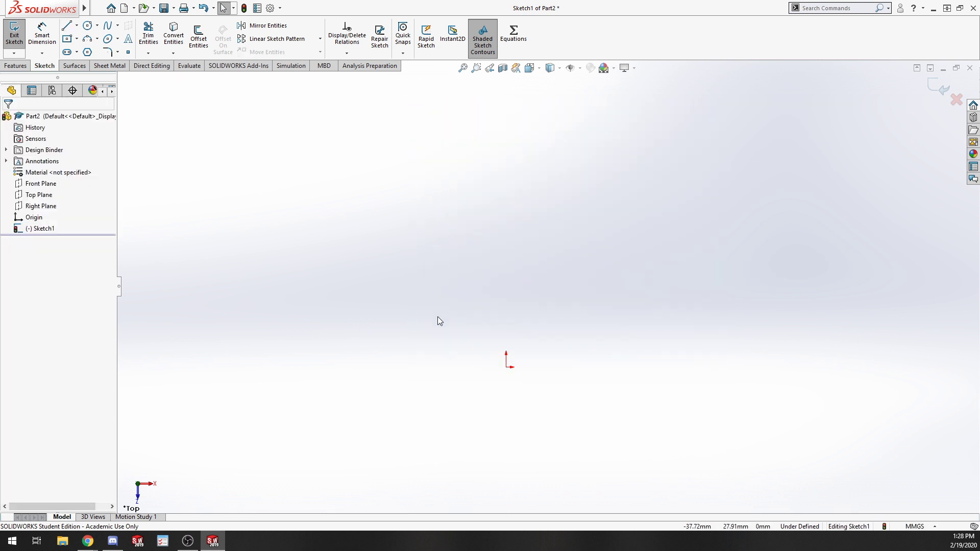
Sketch a closed stepped bracket outline of connected lines from the origin, the first leg about 68 mm tall.
key(l)
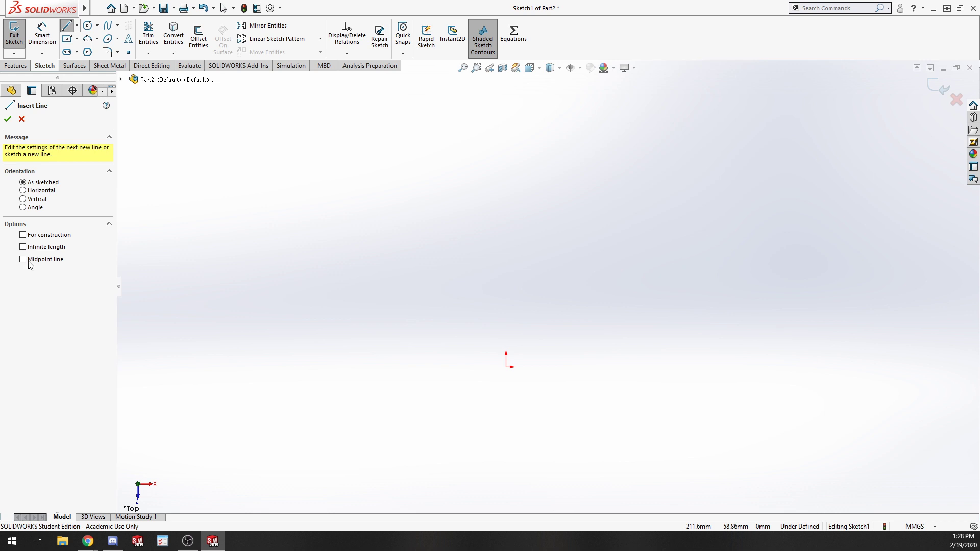
click(506, 367)
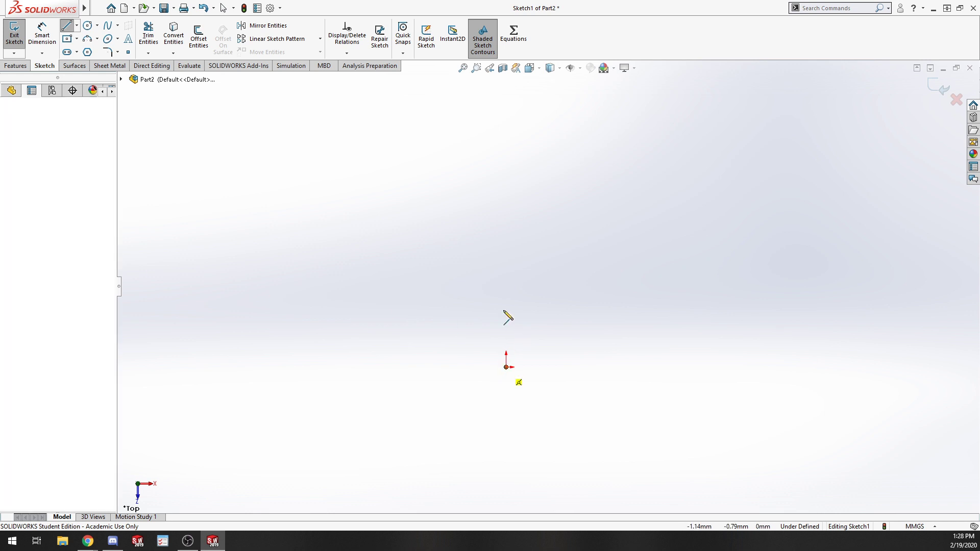
click(506, 243)
click(563, 243)
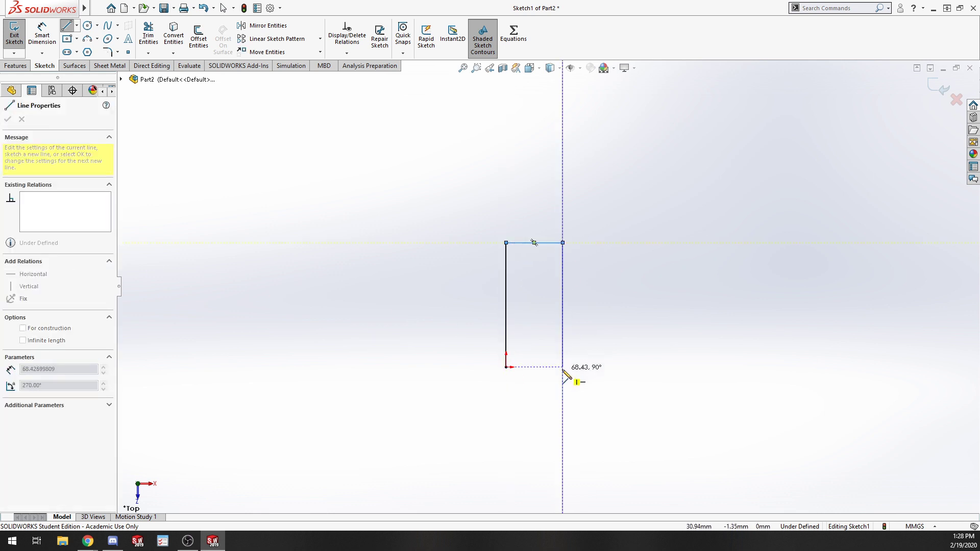
click(563, 367)
click(600, 372)
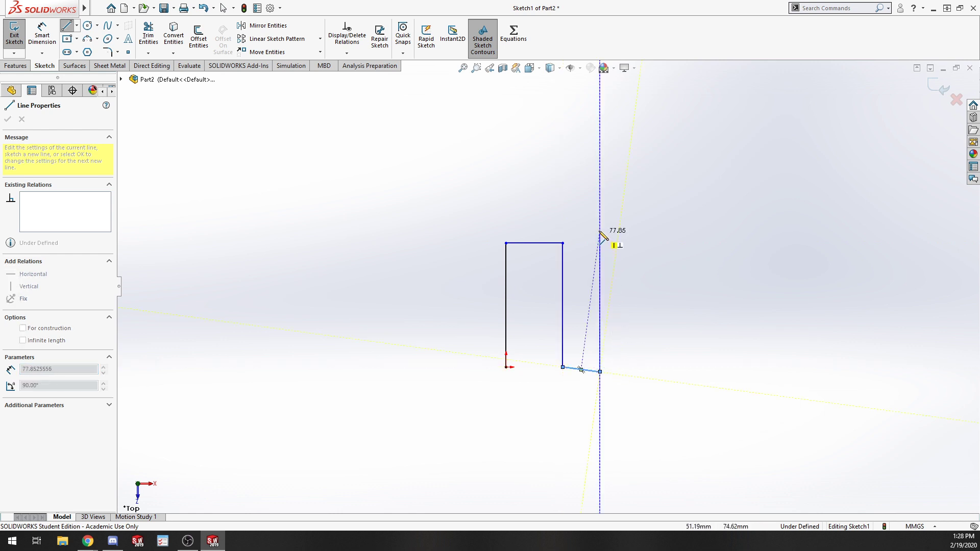
click(600, 206)
click(534, 206)
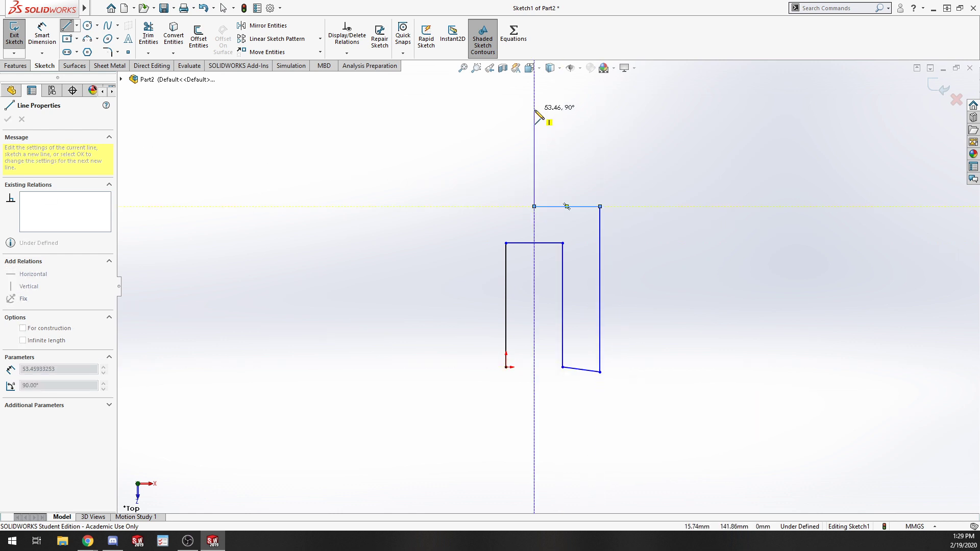
click(506, 101)
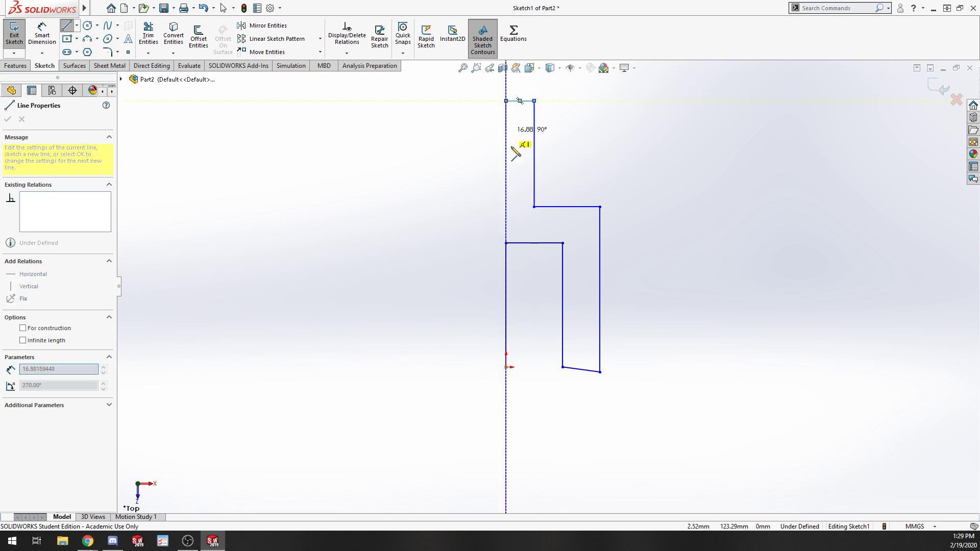
click(506, 243)
key(Escape)
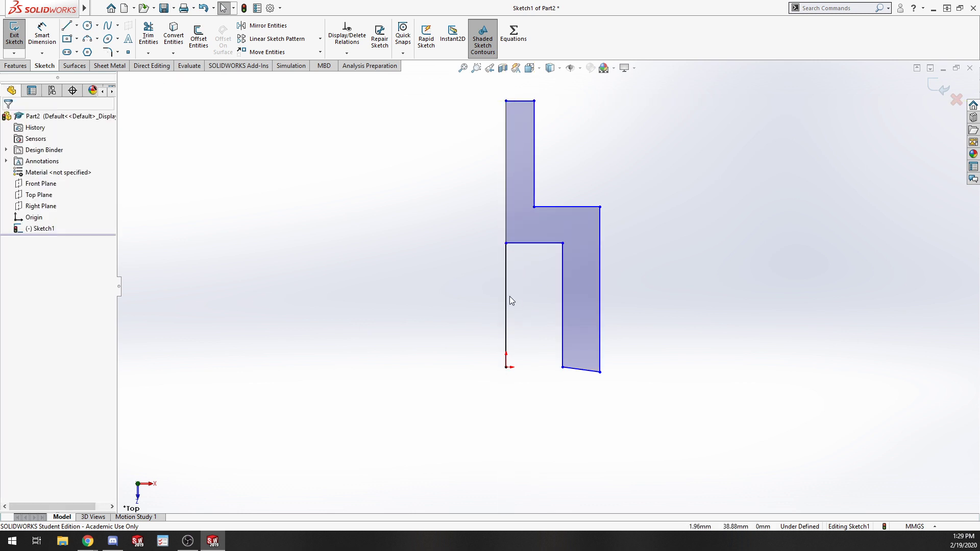
Convert the two left vertical lines of the outline into construction geometry to serve as a centreline.
click(507, 215)
ctrl+click(506, 225)
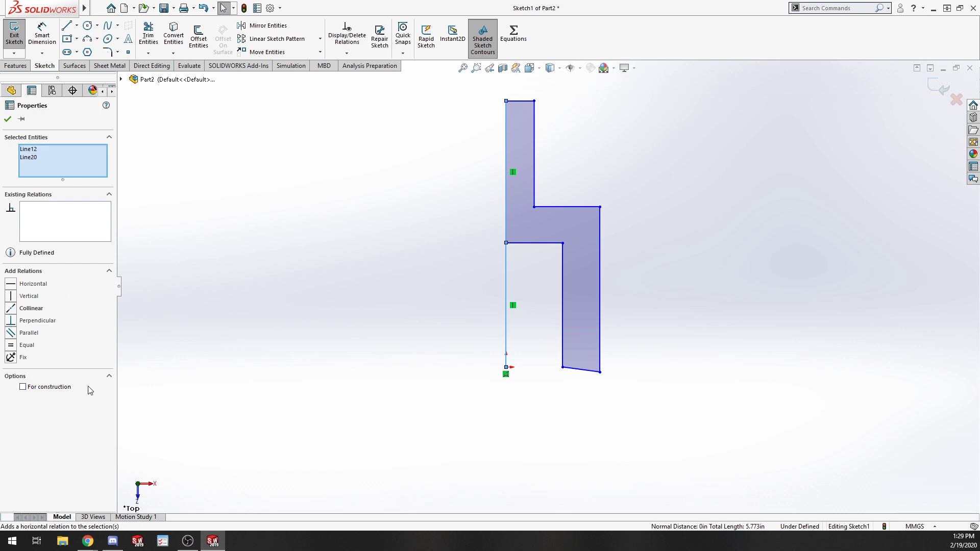
click(55, 391)
click(369, 398)
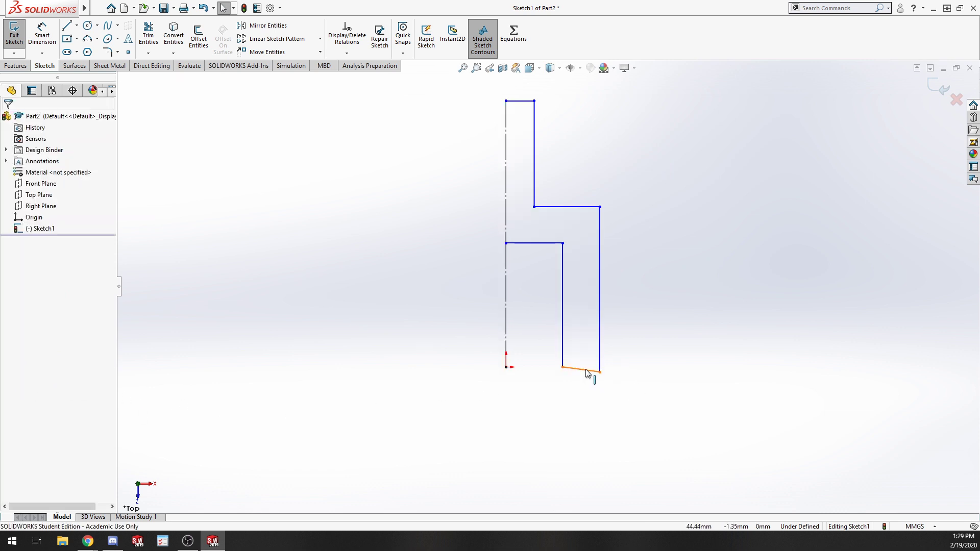
Make the slanted bottom line horizontal and coincident with the origin.
click(587, 373)
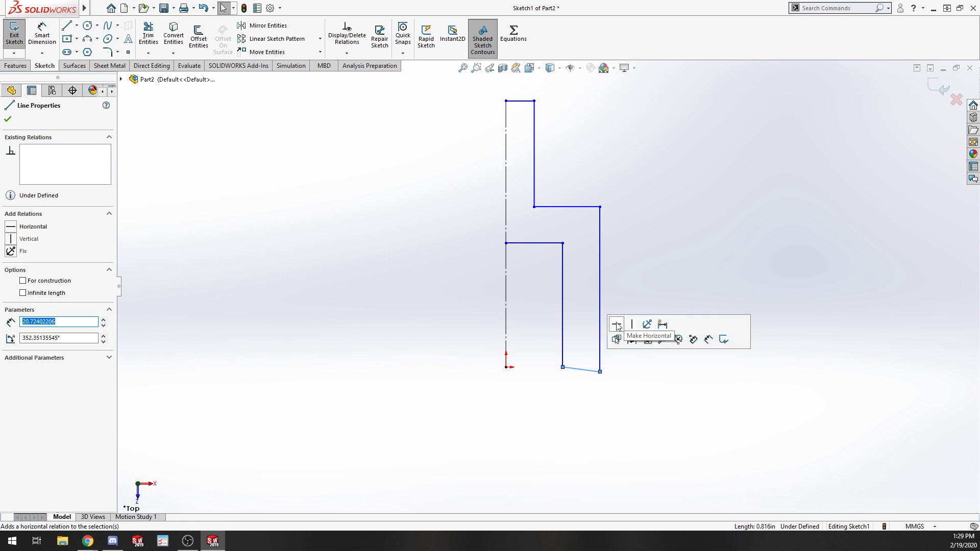
click(616, 324)
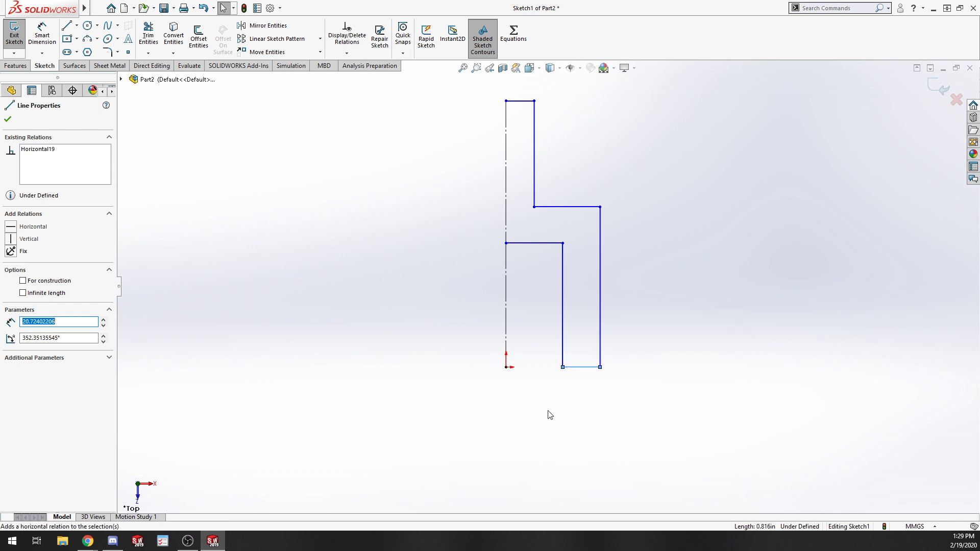
ctrl+click(506, 367)
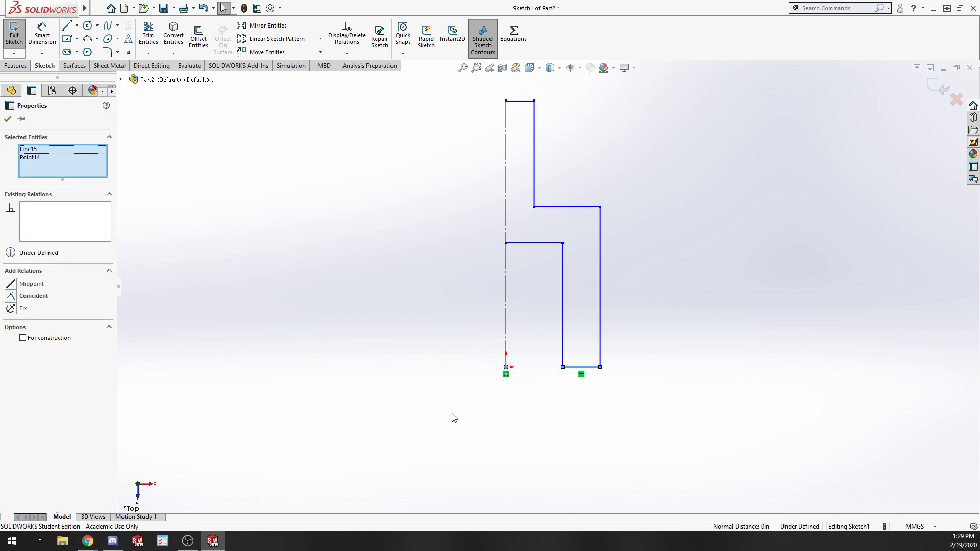
click(12, 296)
click(660, 348)
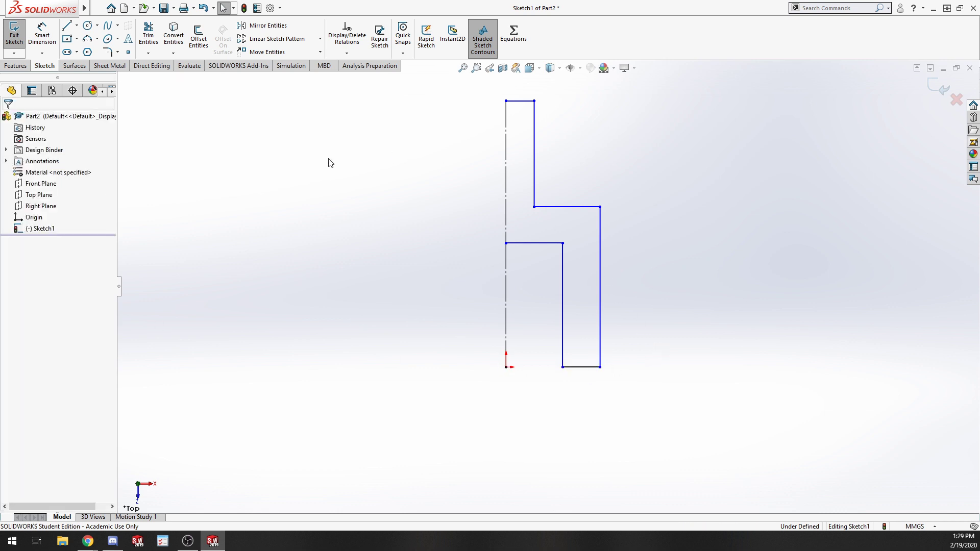
Dimension the inner leg's vertical edge from the centreline as 30 mm with Smart Dimension.
key(s)
click(272, 284)
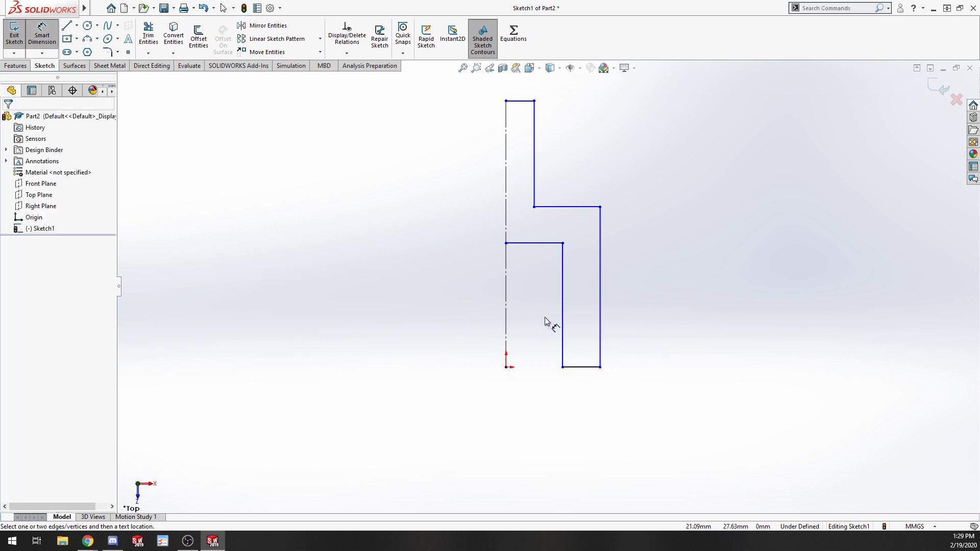
click(561, 312)
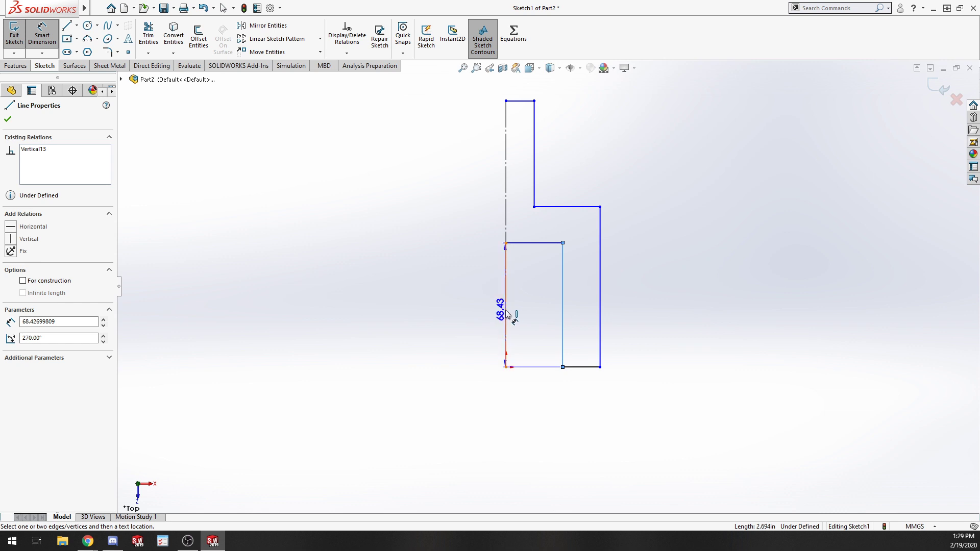
click(505, 321)
click(485, 305)
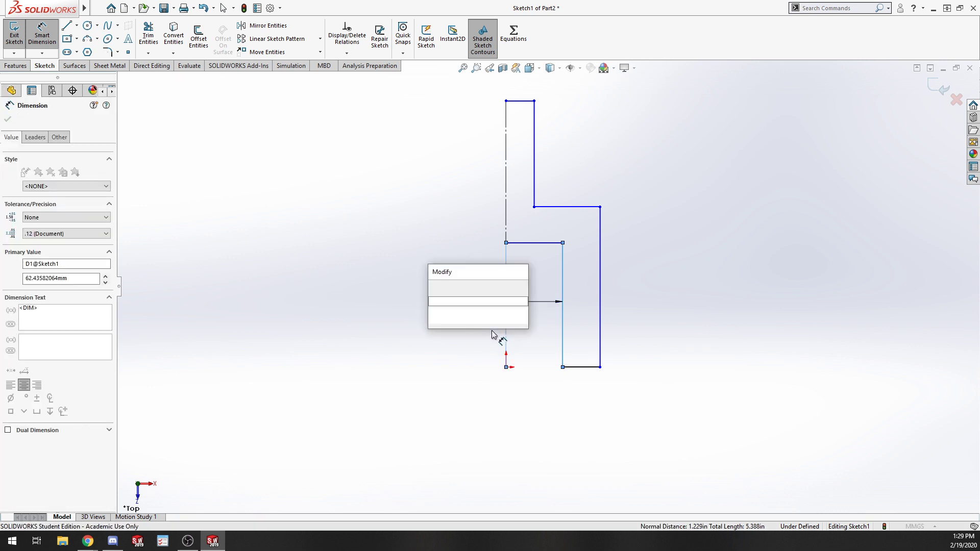
text(30)
key(Return)
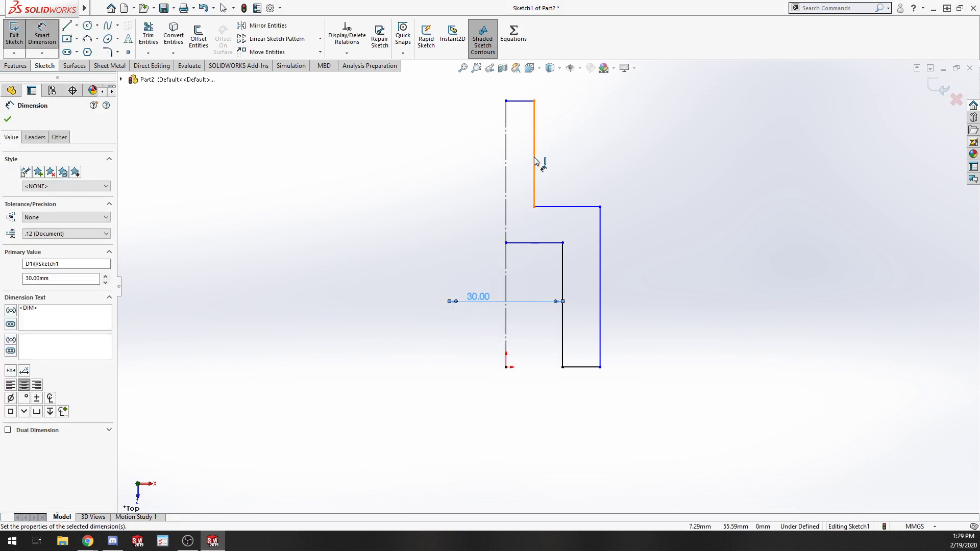
Dimension the upper vertical edge from the centreline as 25 mm.
click(534, 159)
click(506, 164)
click(483, 154)
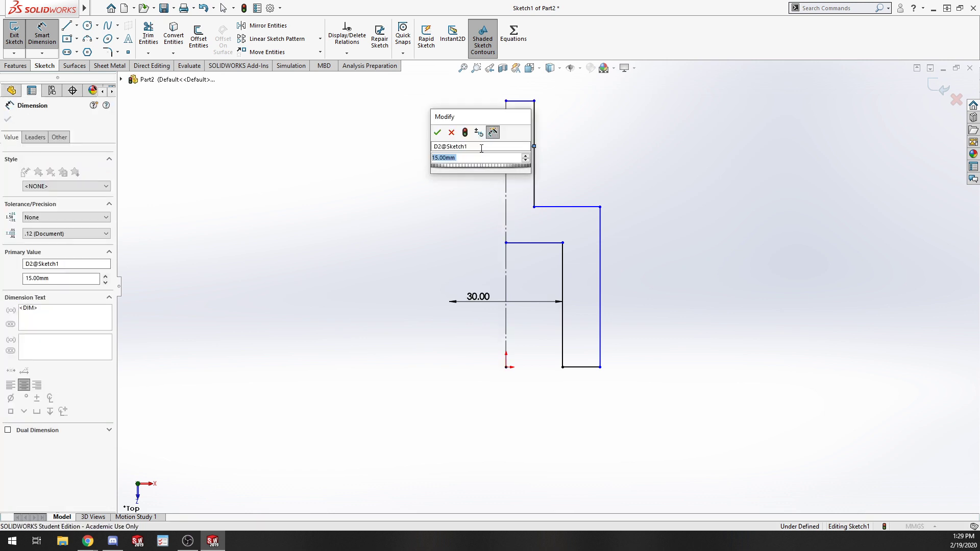
text(225)
key(Return)
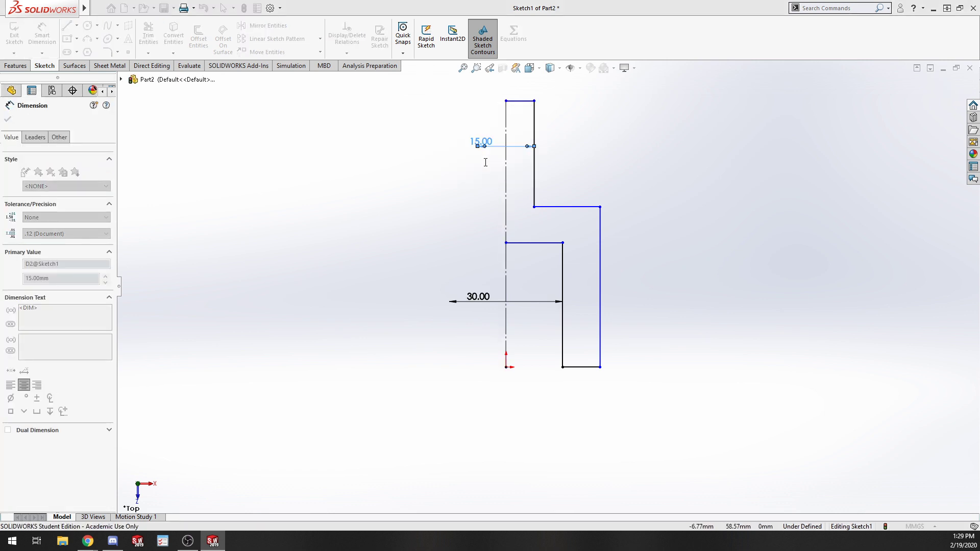
Set the leg width between the outer and inner vertical edges to 10 mm.
click(601, 309)
click(562, 326)
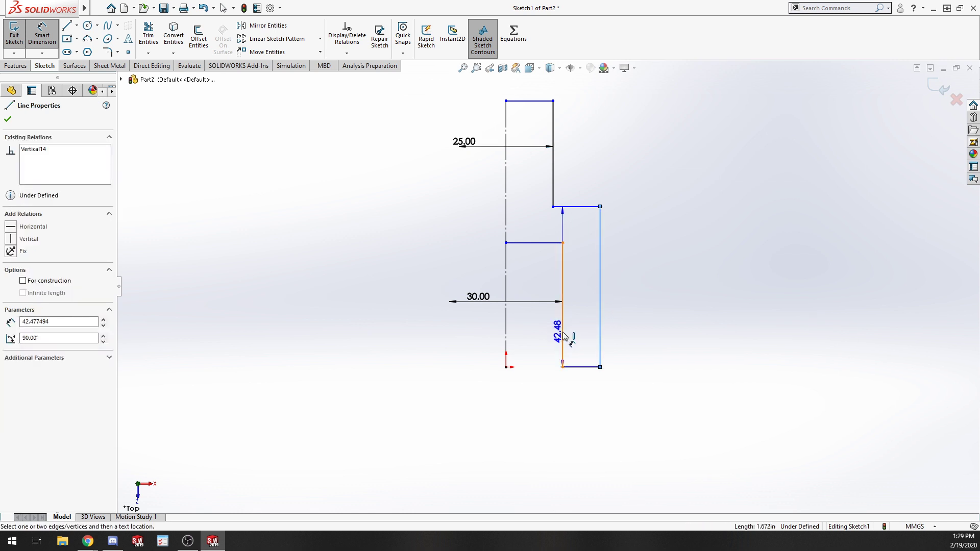
click(644, 318)
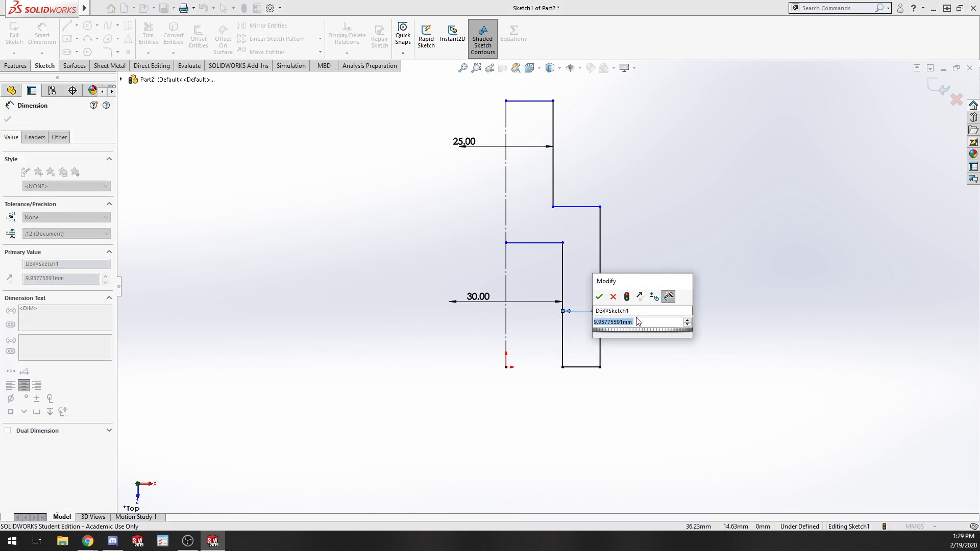
key(BackSpace)
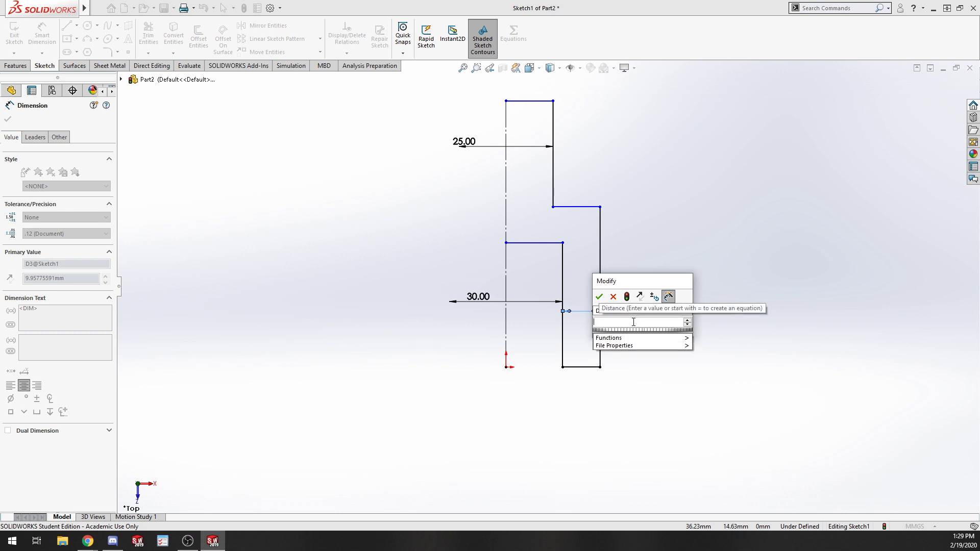
text(10)
key(Return)
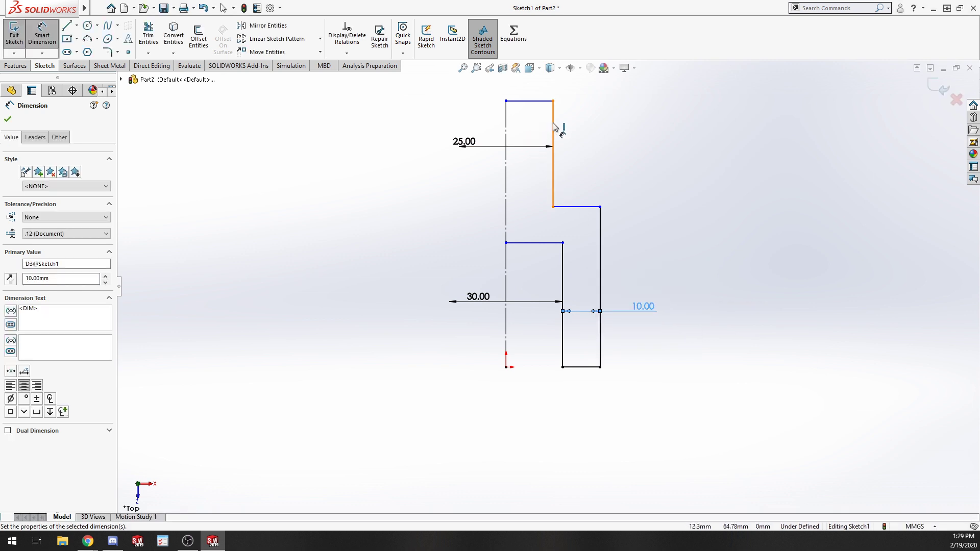
Dimension the vertical distance between the two middle horizontal lines as 10 mm.
click(553, 126)
click(479, 119)
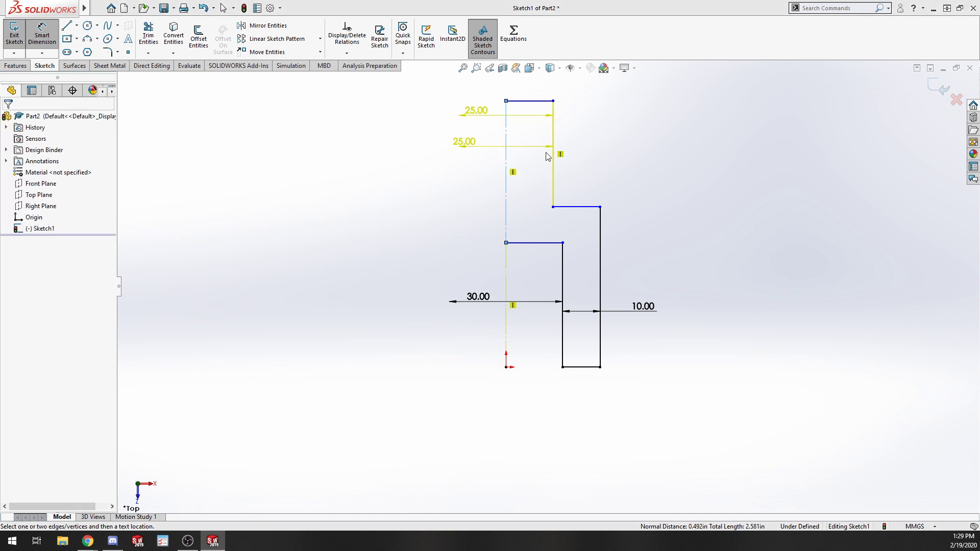
click(537, 245)
click(586, 207)
click(612, 172)
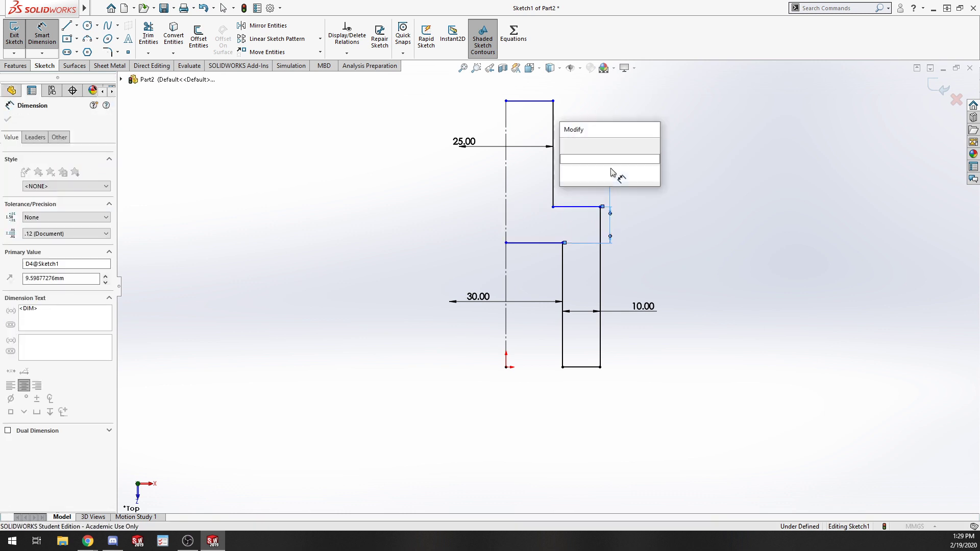
text(10)
key(Return)
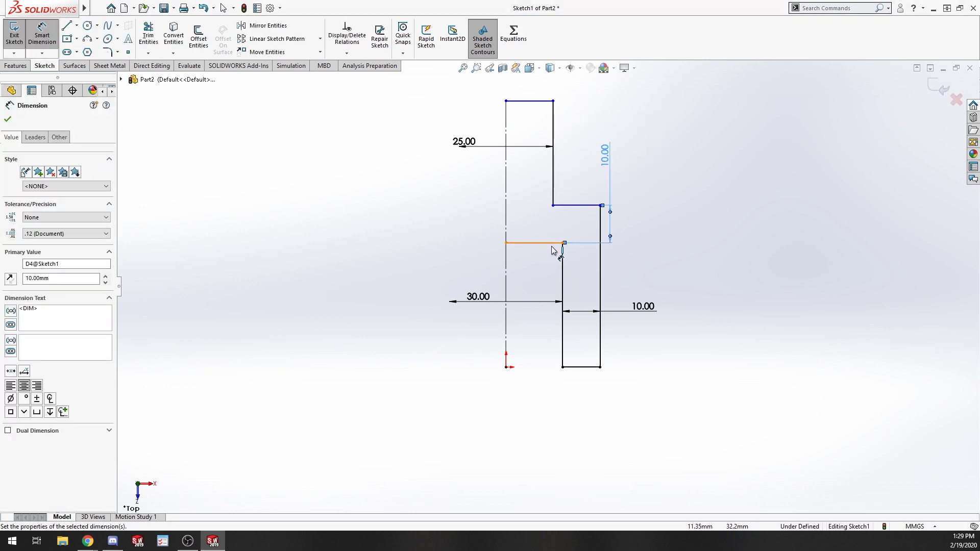
Set the height of the inner leg's vertical edge to 25 mm.
click(563, 288)
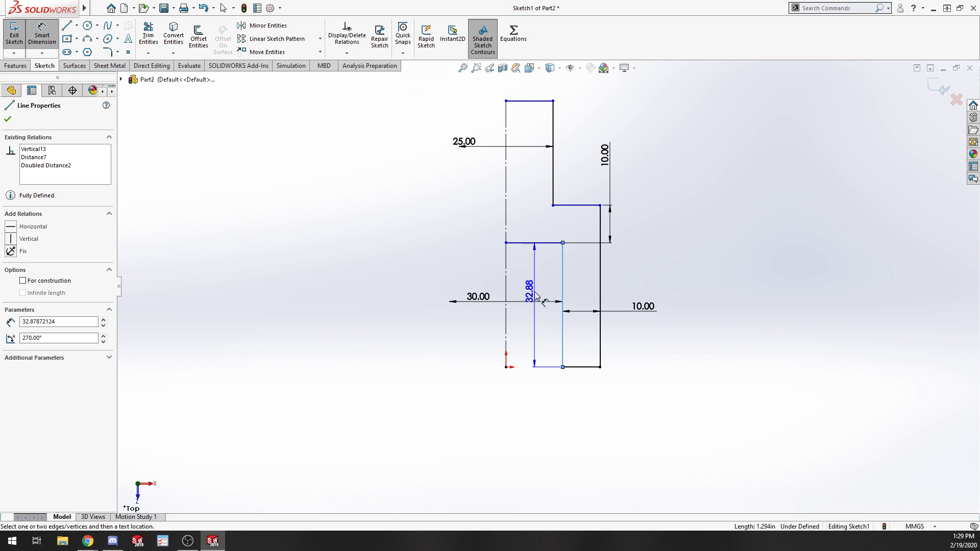
click(534, 294)
text(25)
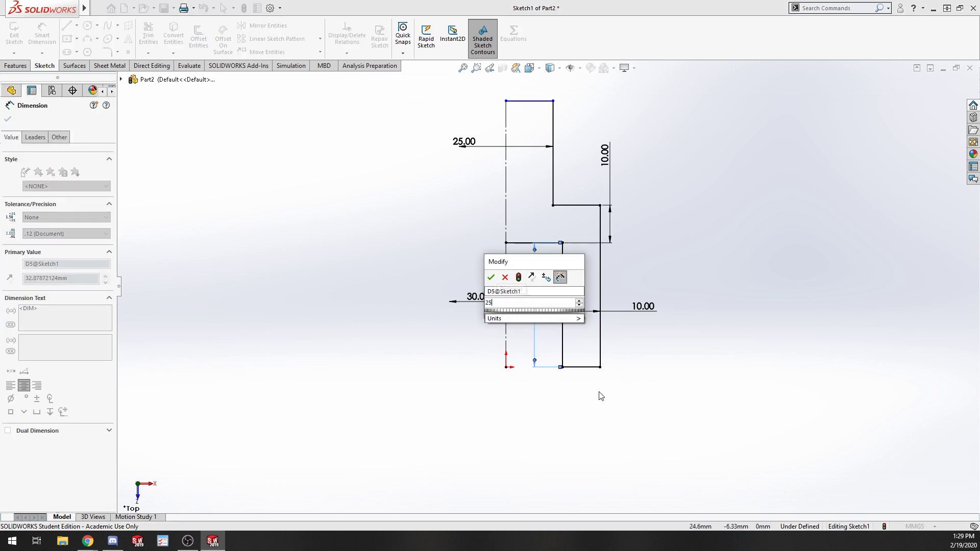
key(Return)
Set the height of the upper vertical edge to 25 mm.
click(555, 169)
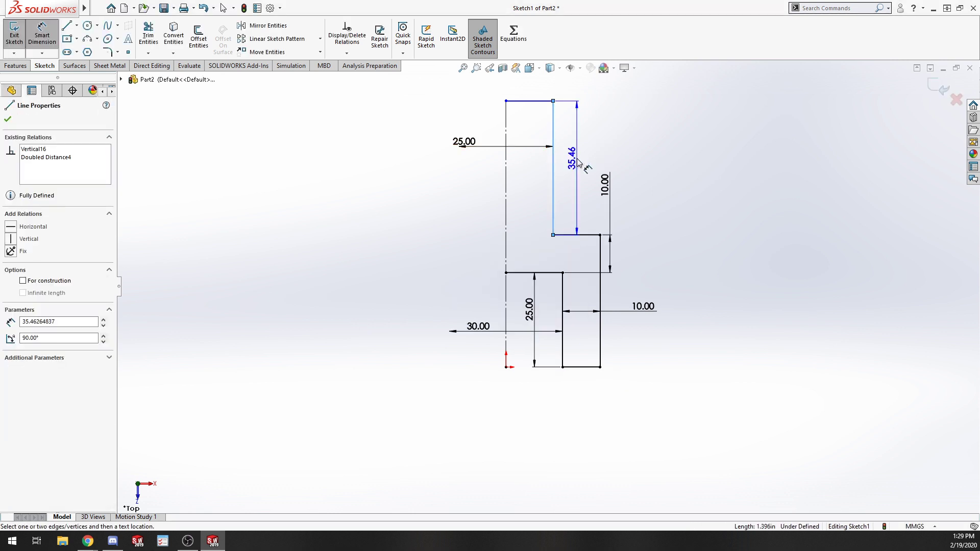
click(579, 184)
text(25)
key(Return)
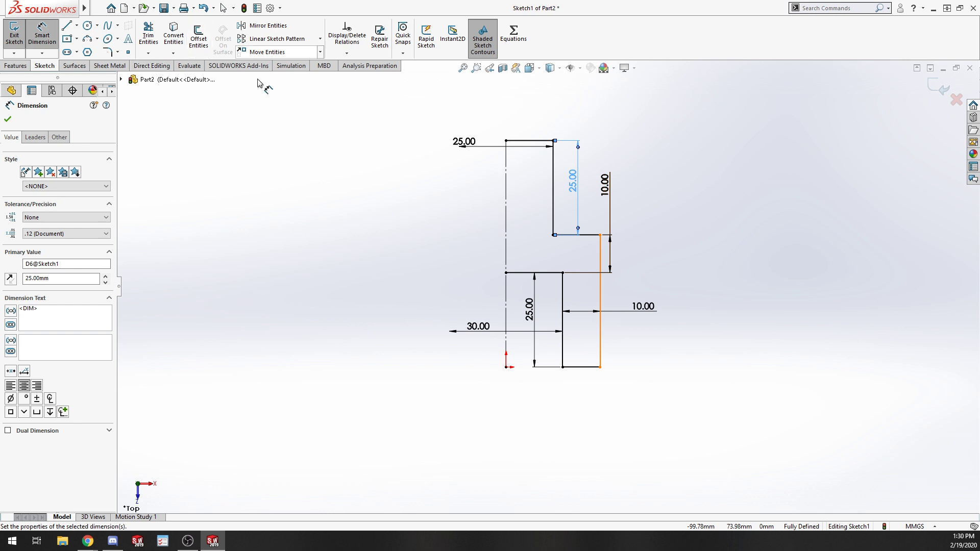
Select the whole dimensioned outline and mirror it about the vertical centreline to complete the symmetric profile.
key(Escape)
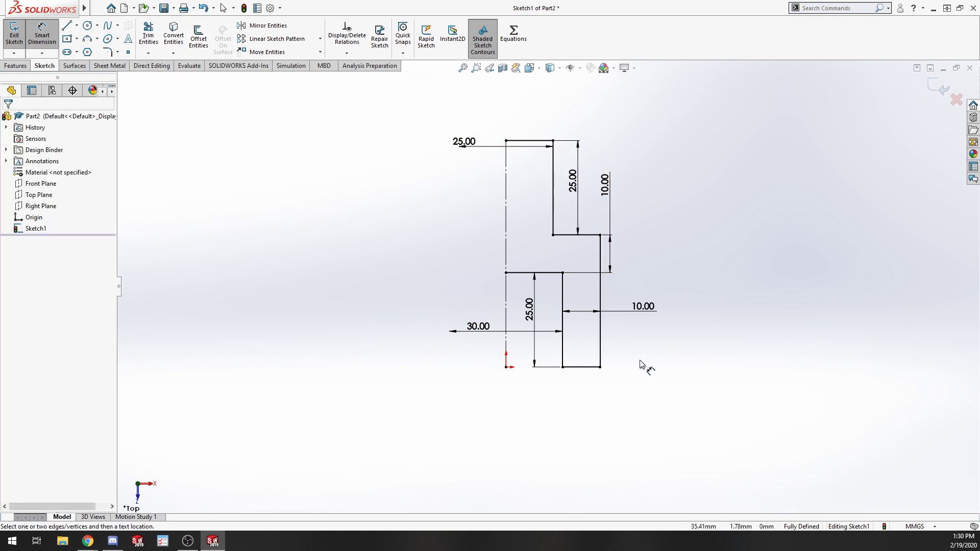
key(Escape)
mouse_move(642, 395)
mouse_down()
mouse_move(448, 103)
mouse_move(421, 89)
mouse_up()
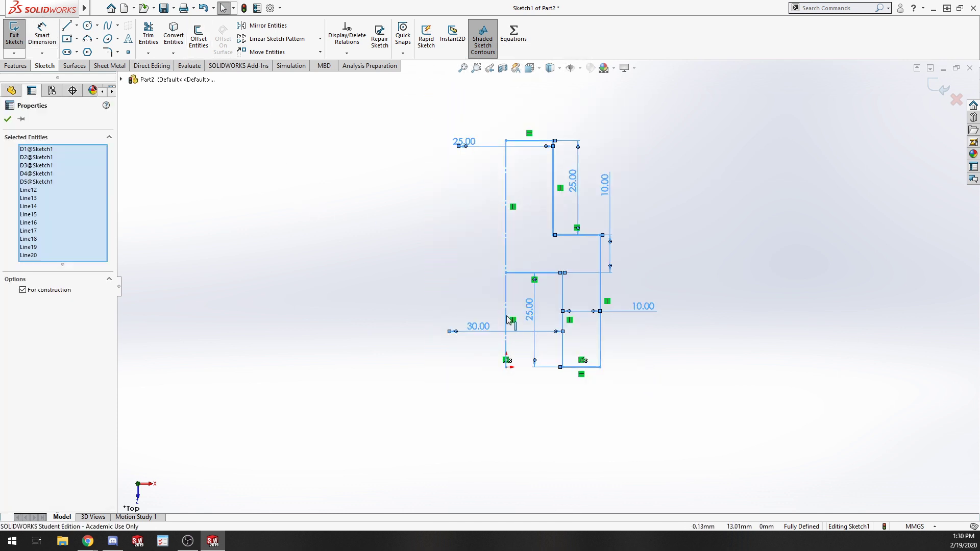
click(428, 257)
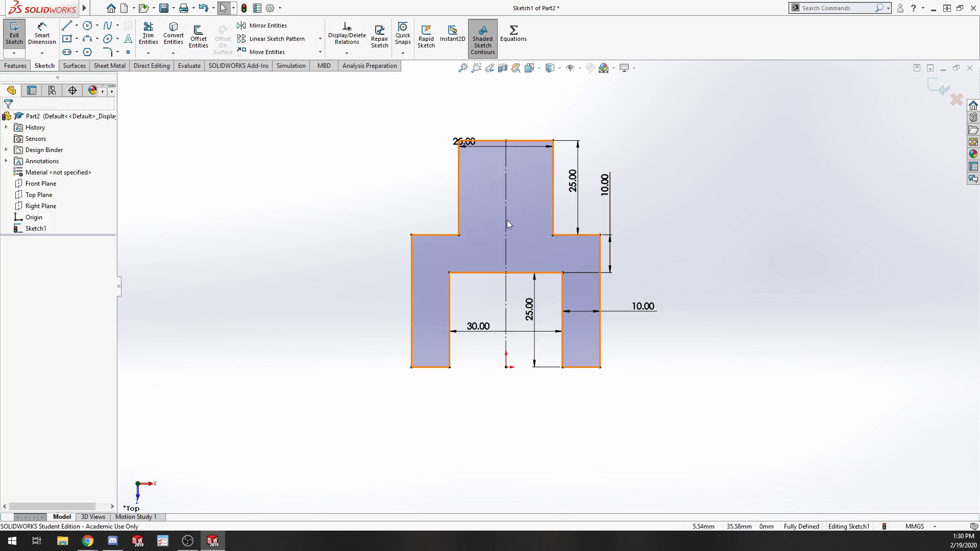
Exit the sketch and extrude the bracket profile 25 mm as a Mid Plane boss extrusion.
click(15, 35)
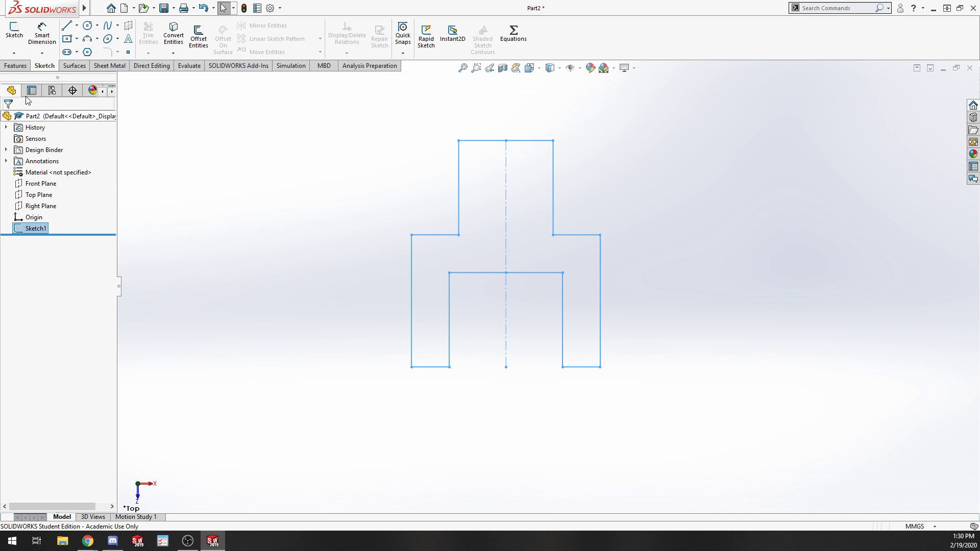
click(16, 66)
click(18, 36)
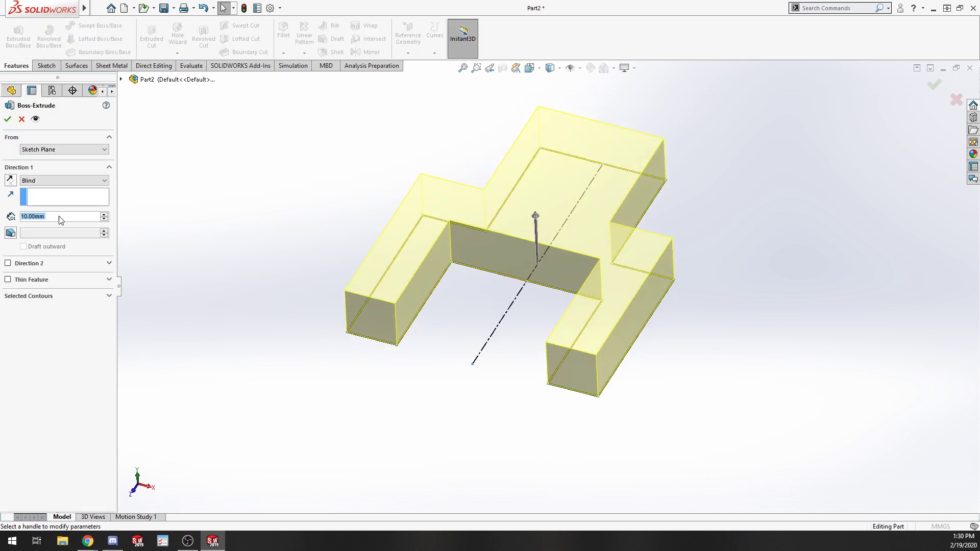
text(25)
key(Return)
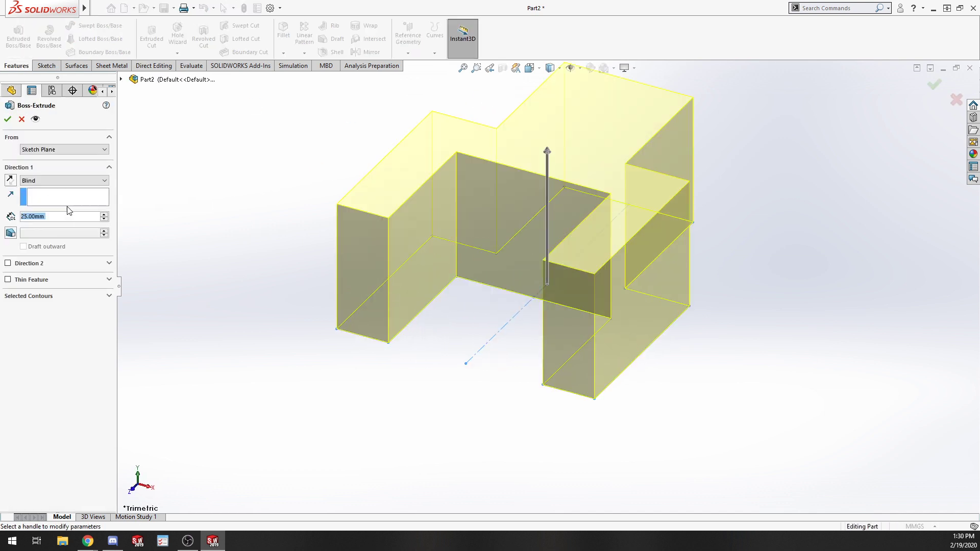
click(33, 181)
click(45, 224)
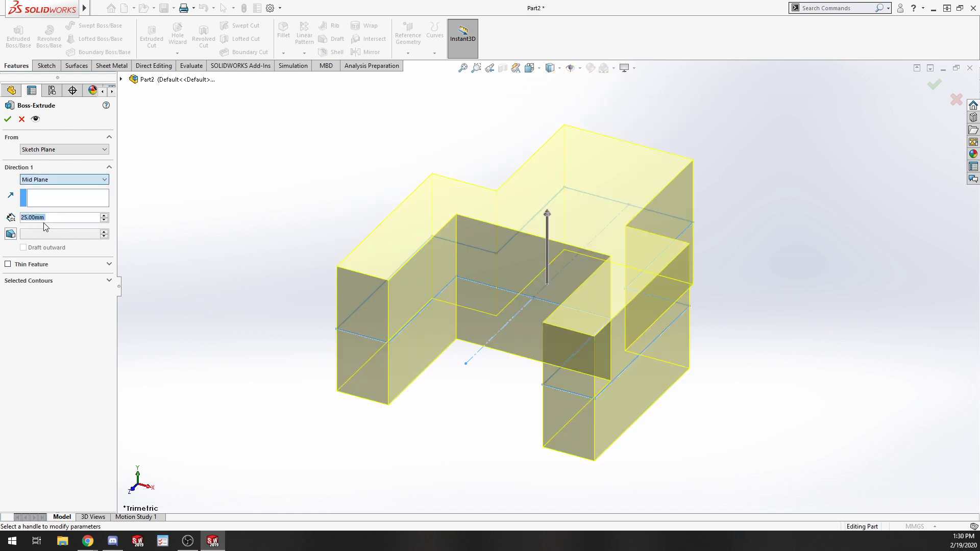
click(9, 120)
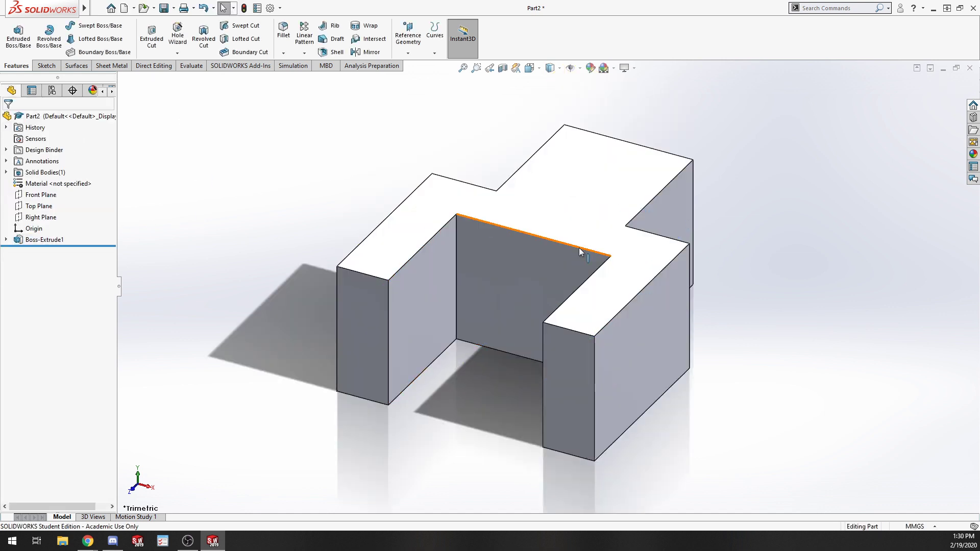
Start a new sketch on the Right Plane of the bracket.
middle_drag(580, 253, 663, 326)
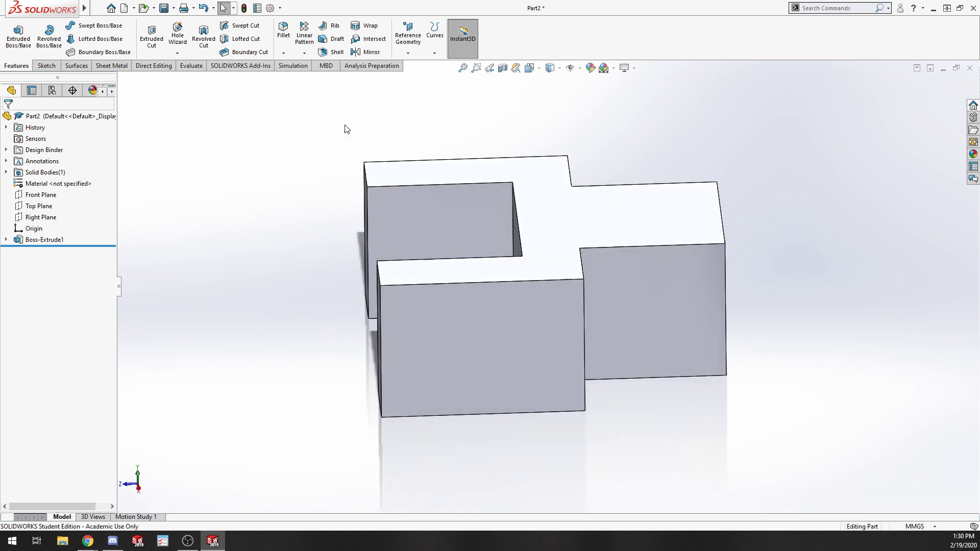
click(45, 218)
click(52, 202)
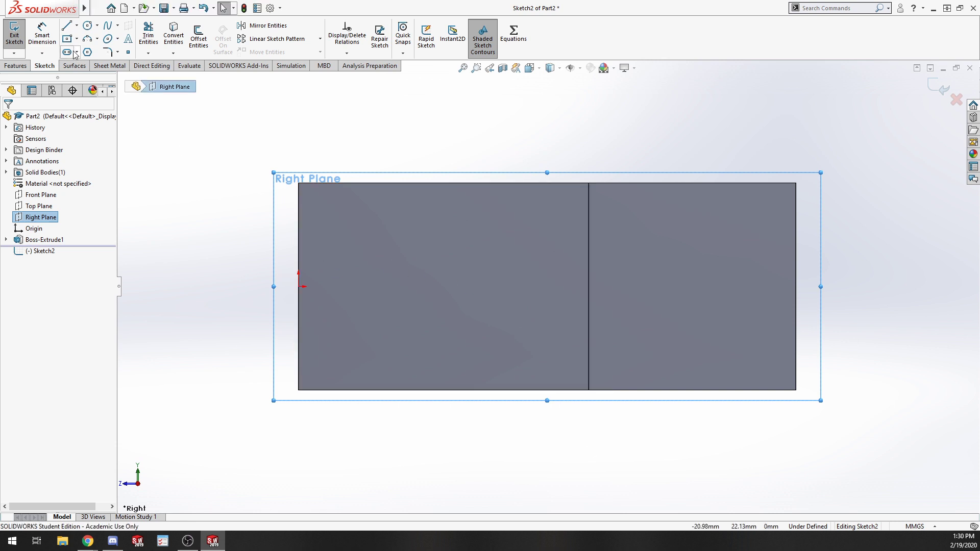
Sketch a horizontal straight slot about 37 mm long and 14 mm wide level with the origin.
click(67, 52)
click(403, 290)
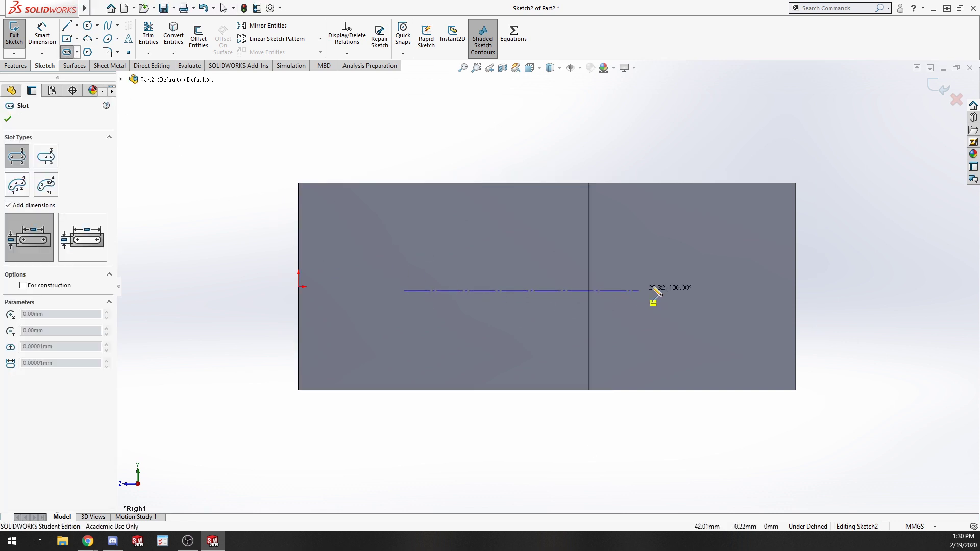
click(712, 290)
click(715, 231)
key(Escape)
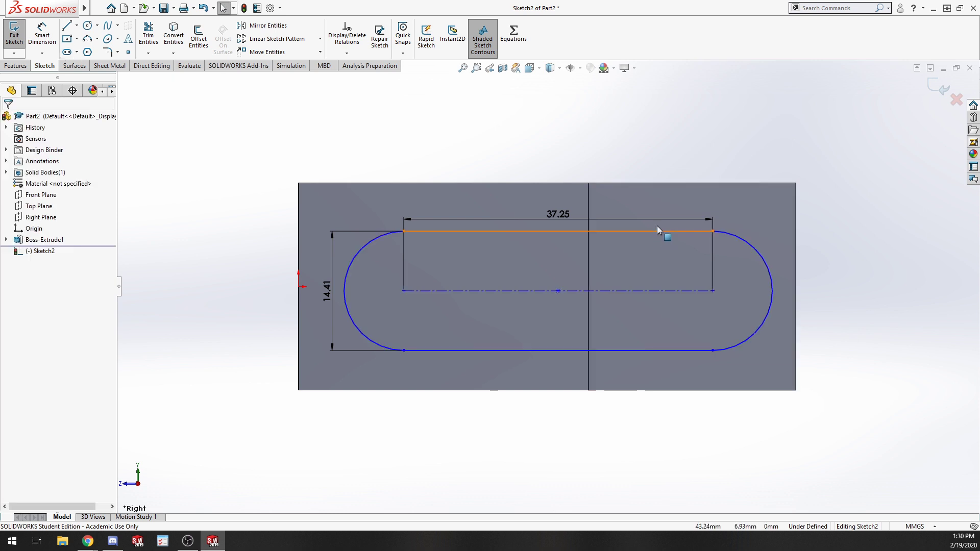
Delete the slot's length and width dimensions.
click(647, 219)
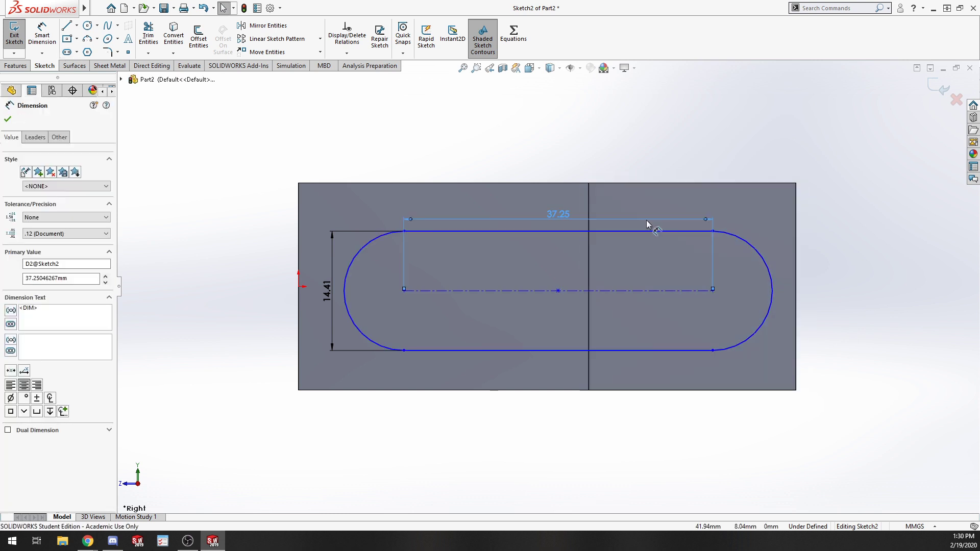
key(Delete)
click(332, 255)
key(Delete)
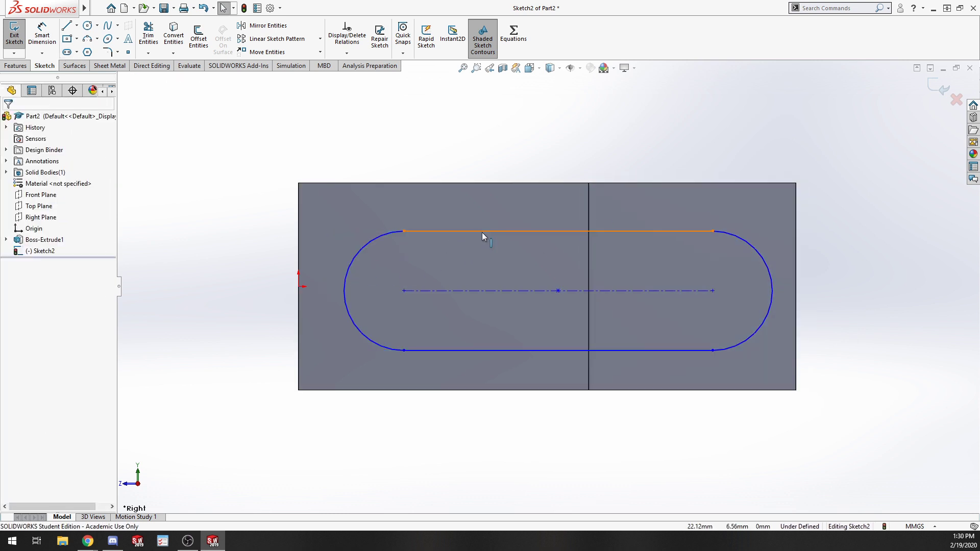
Make the slot's top and bottom straight lines collinear with the bracket's top and bottom edges.
click(482, 231)
ctrl+click(485, 184)
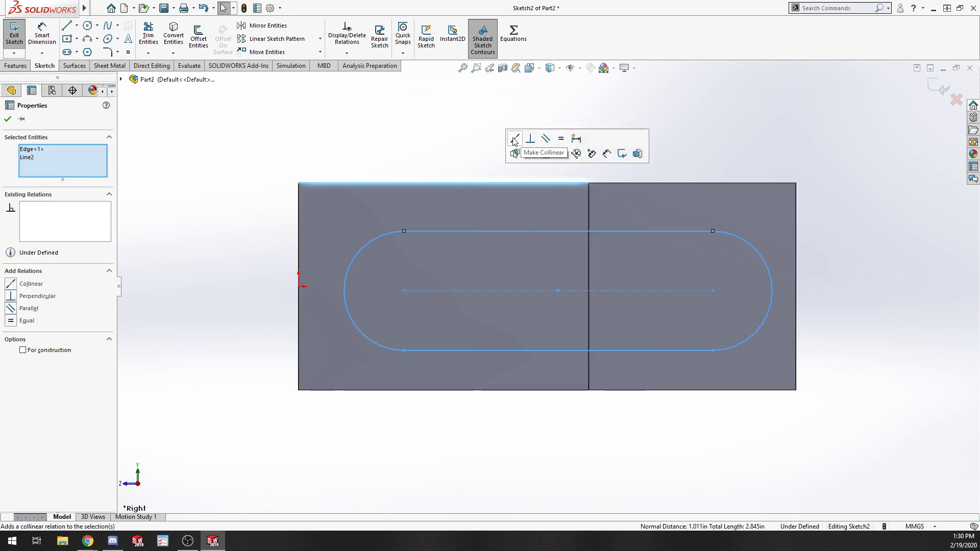
click(514, 140)
click(474, 303)
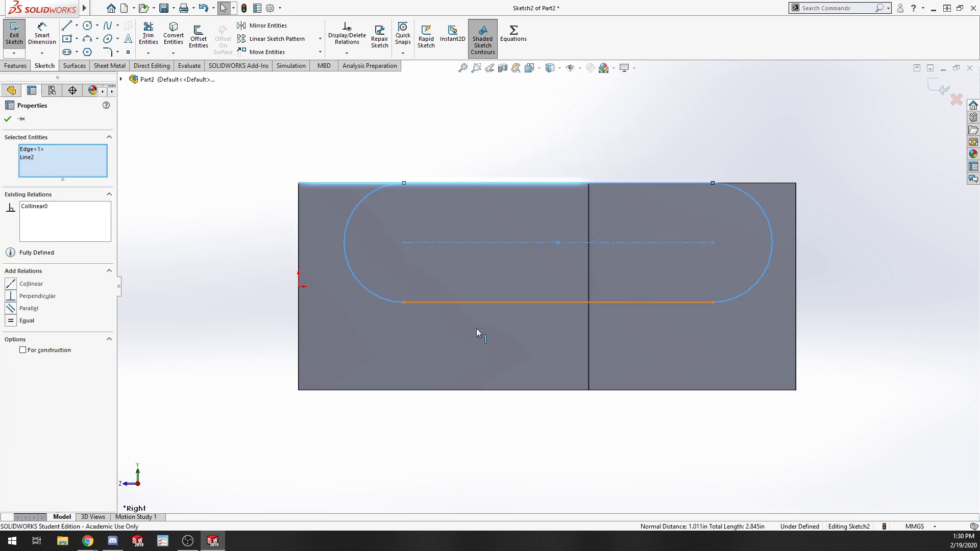
ctrl+click(488, 391)
click(529, 356)
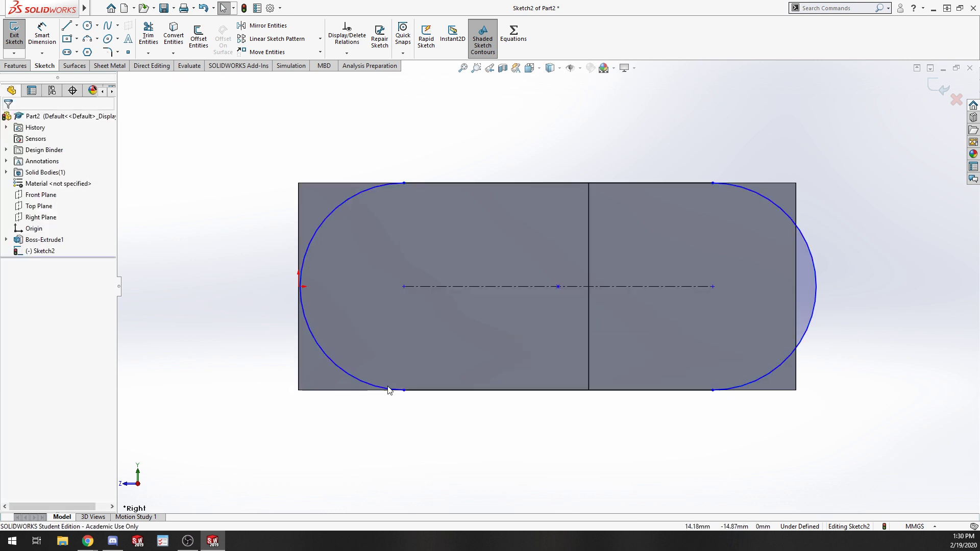
Make each slot end arc tangent to the bracket's adjacent end edge.
click(314, 338)
ctrl+click(298, 341)
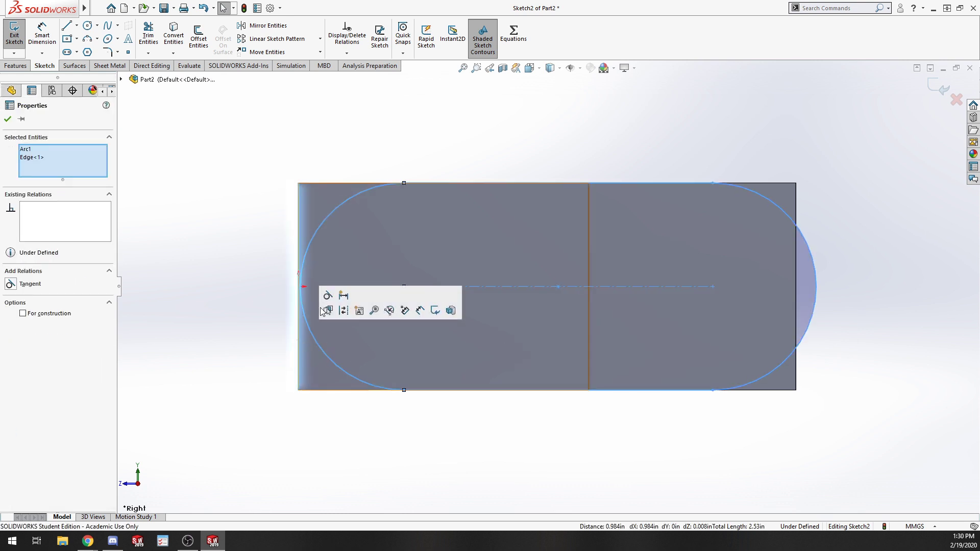
click(327, 297)
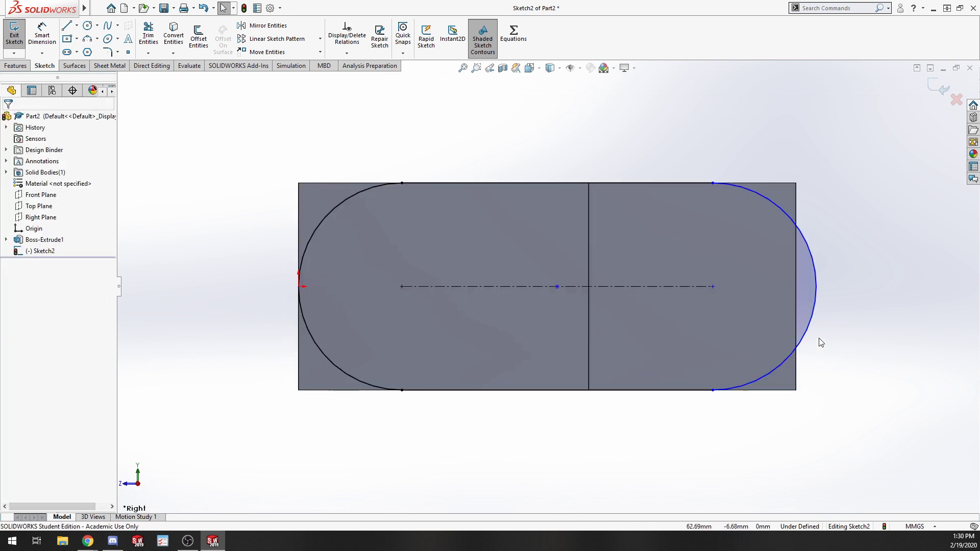
click(813, 320)
ctrl+click(794, 360)
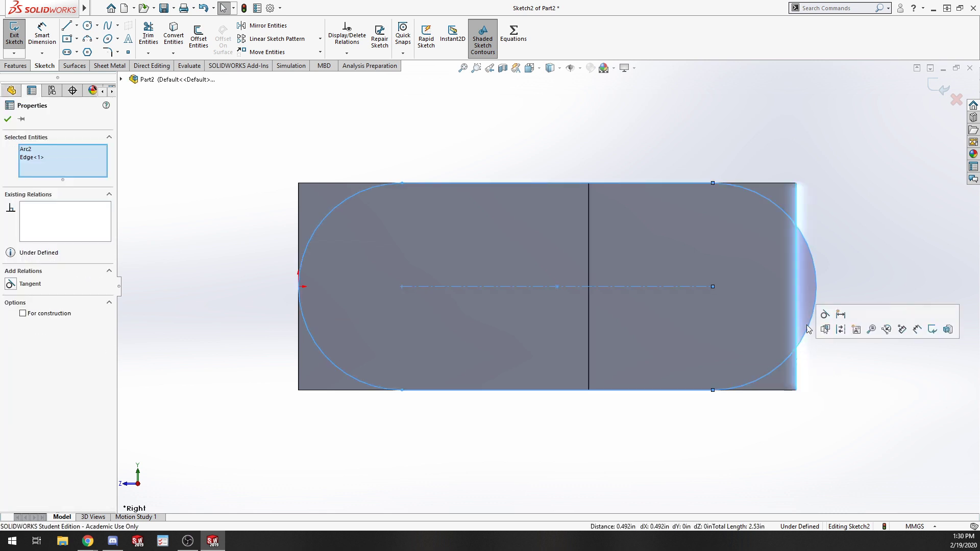
click(825, 315)
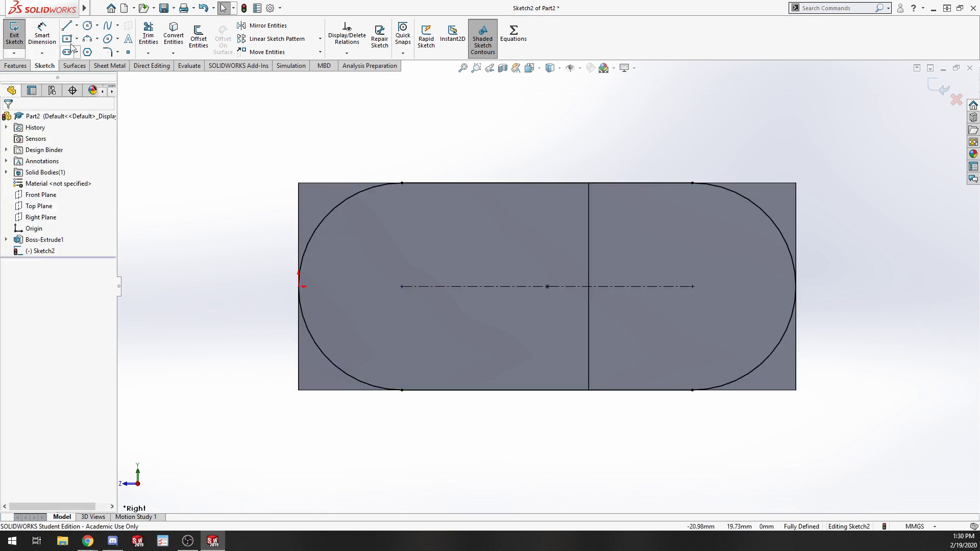
Draw circles at both slot arc centres, the first with a 10 mm radius.
click(401, 286)
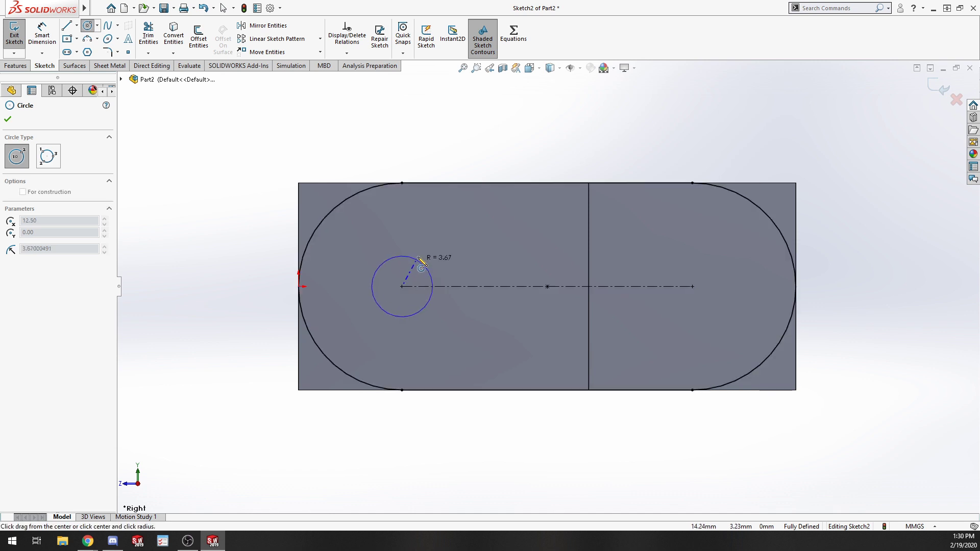
click(423, 263)
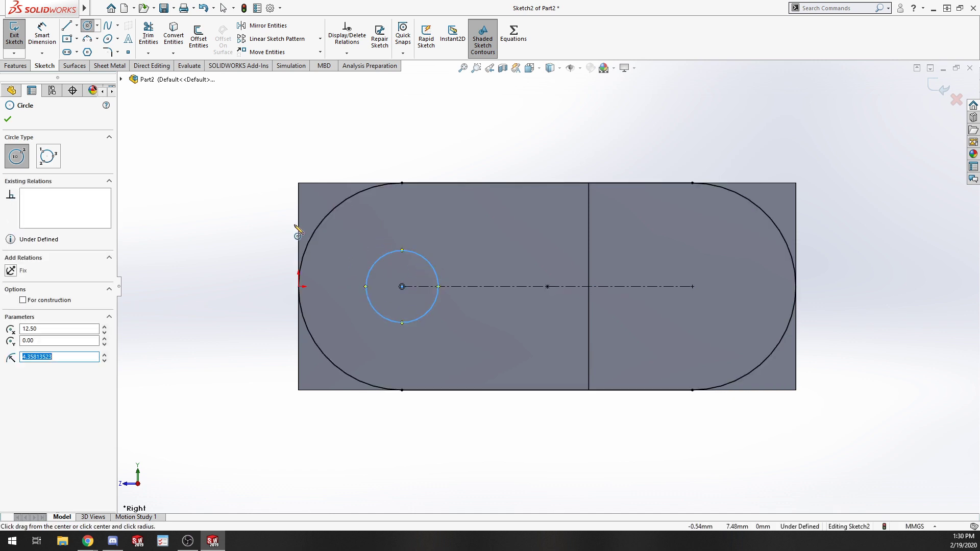
key(Return)
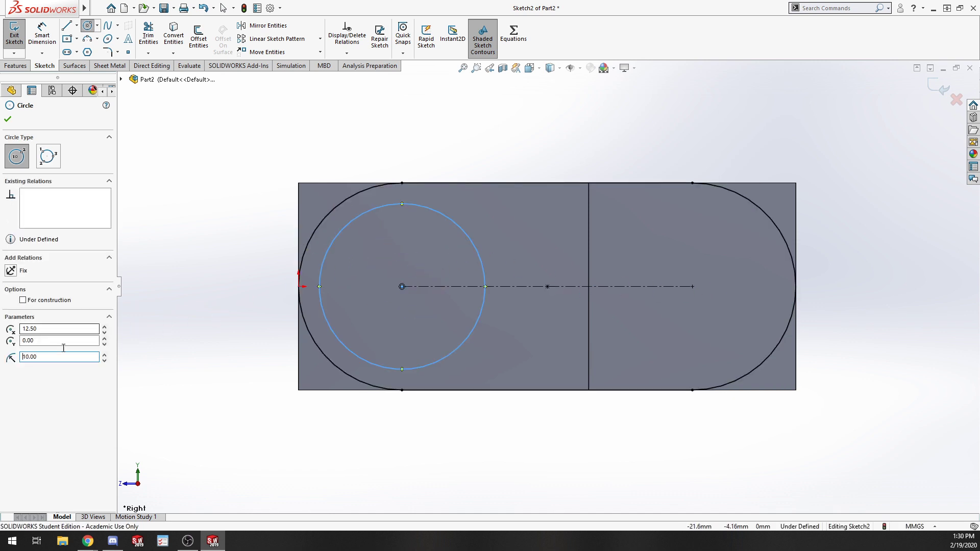
click(691, 286)
click(720, 255)
key(Escape)
Make the two circles equal in size.
click(458, 230)
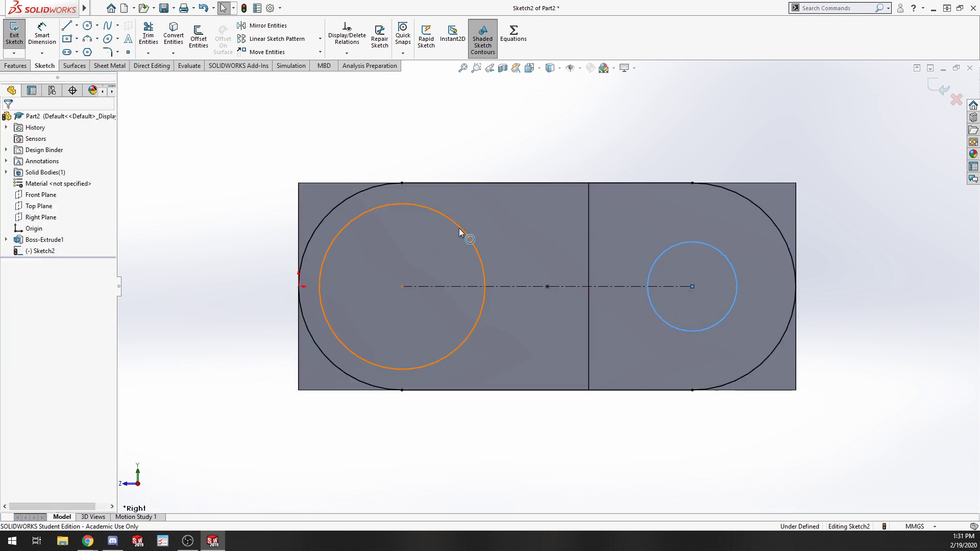
ctrl+click(650, 267)
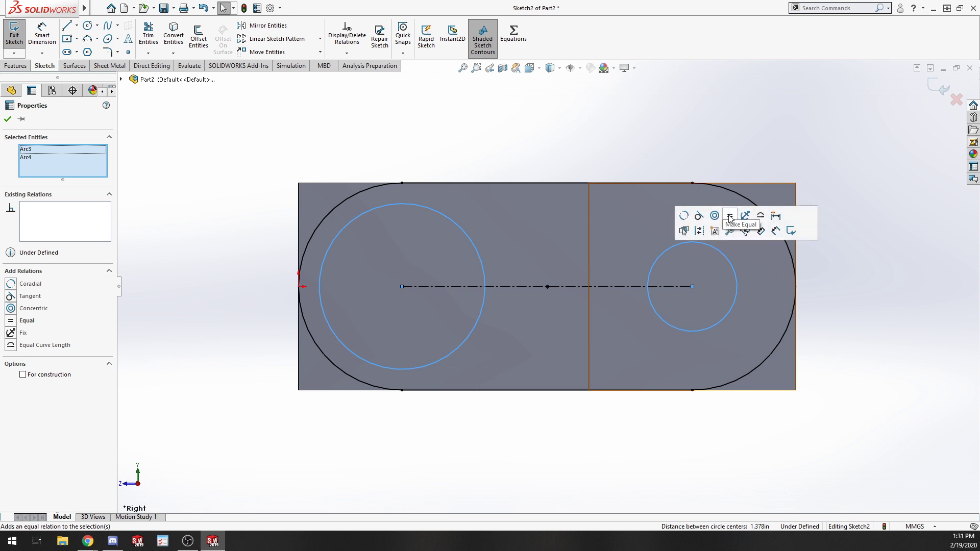
click(730, 215)
click(970, 265)
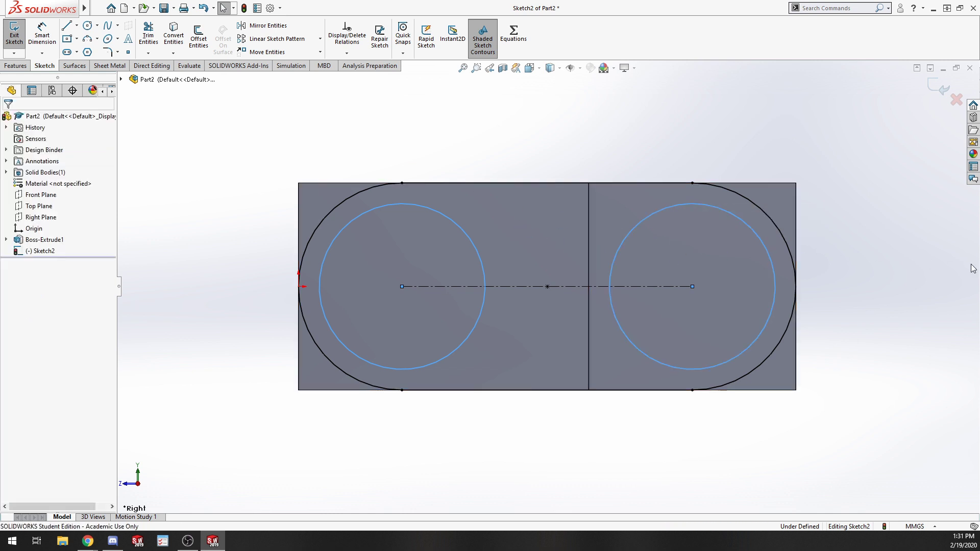
Dimension the right circle's diameter as 15 mm.
key(s)
click(939, 287)
click(756, 237)
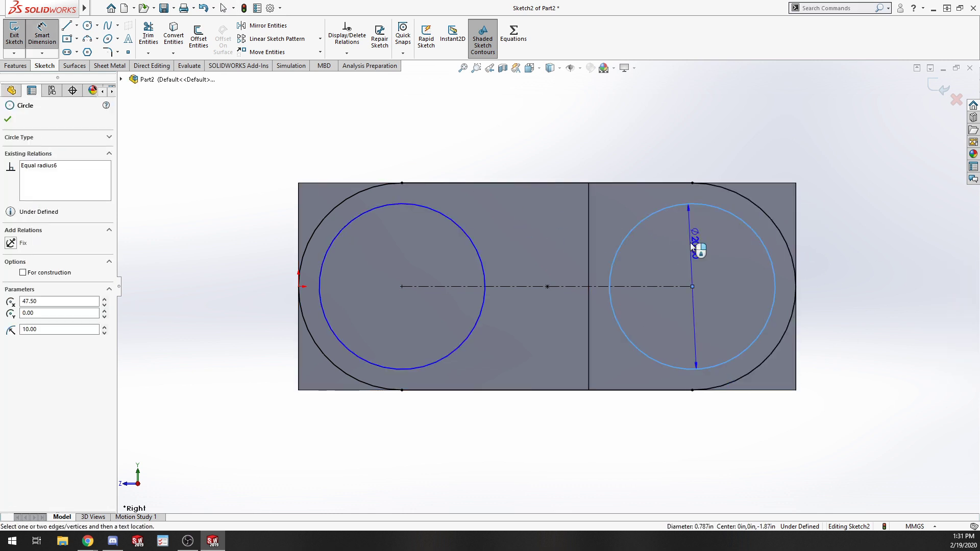
click(692, 253)
text(15)
key(Return)
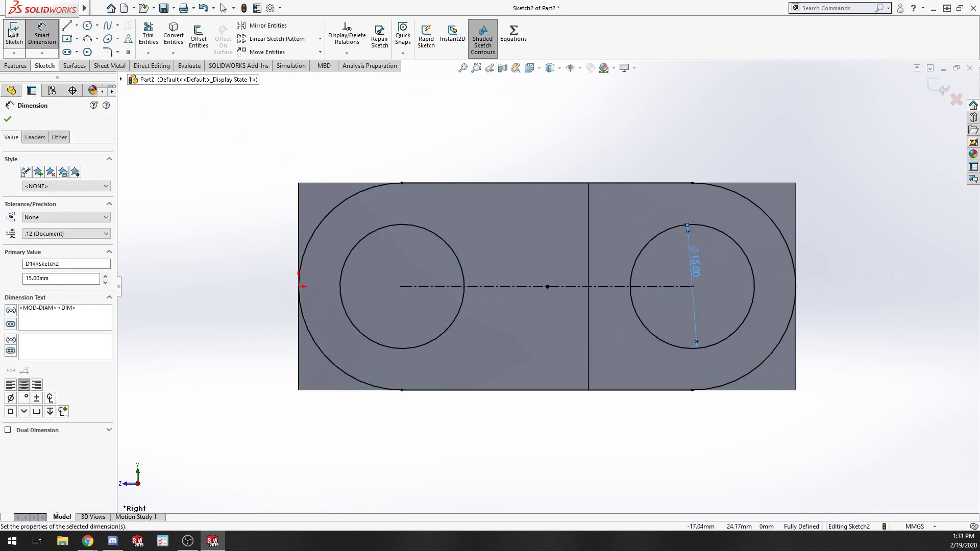
Exit the sketch and start a boss extrusion with the Through All end condition.
click(14, 35)
click(19, 34)
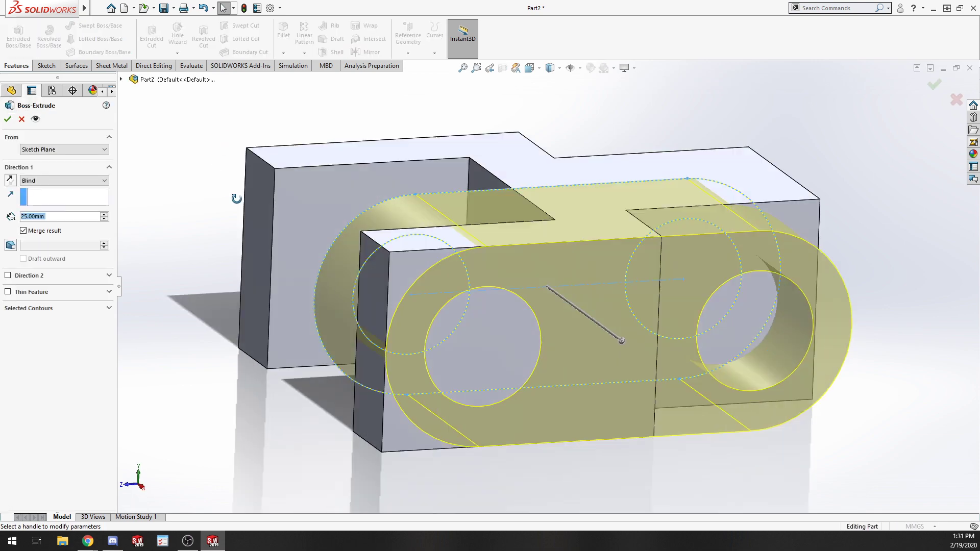
scroll(329, 144, up, 6)
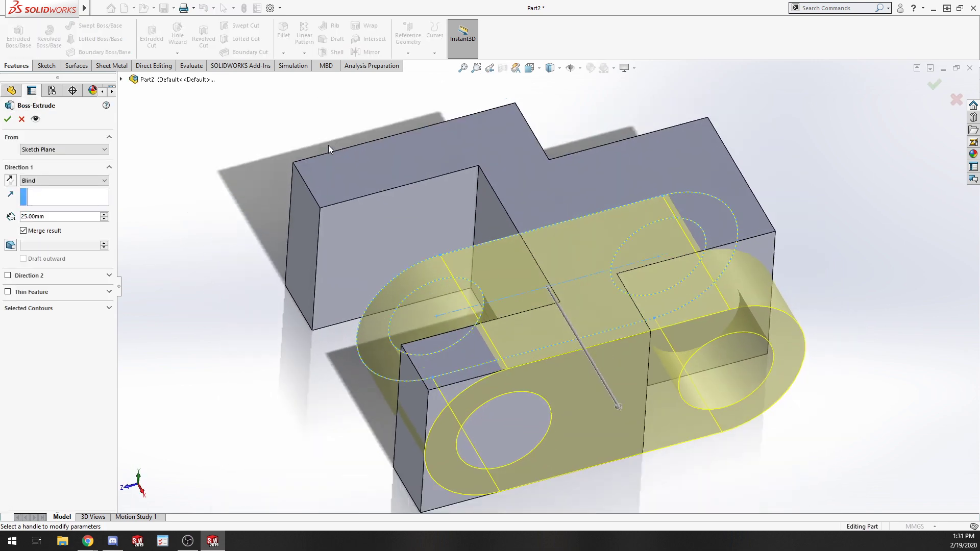
click(92, 182)
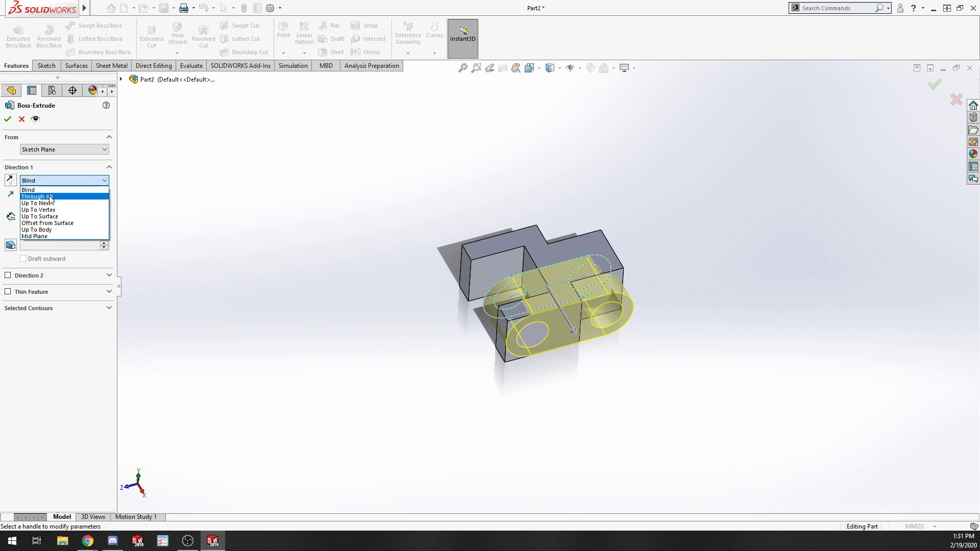
click(49, 196)
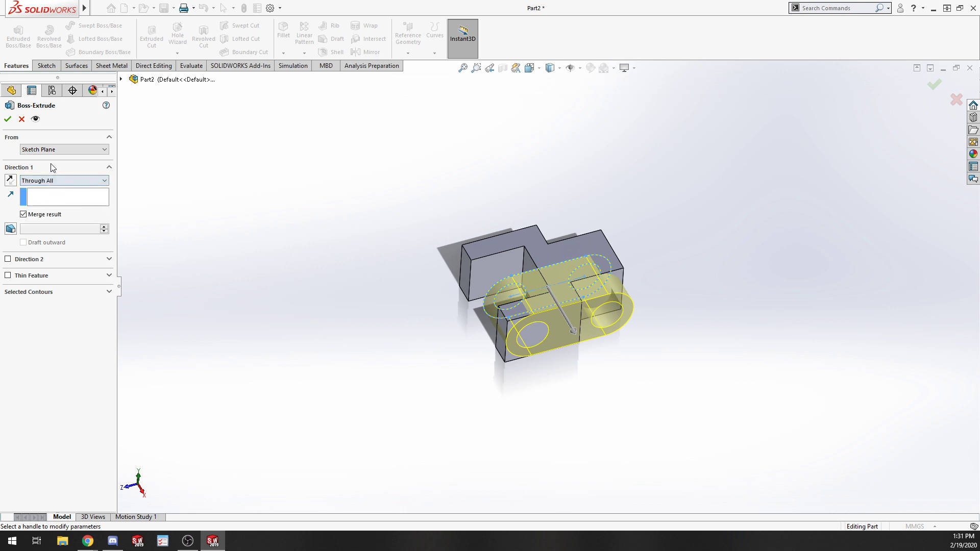
click(53, 181)
click(54, 182)
Enable Direction 2 as Through All, clear Merge result, and confirm the extrusion.
click(109, 259)
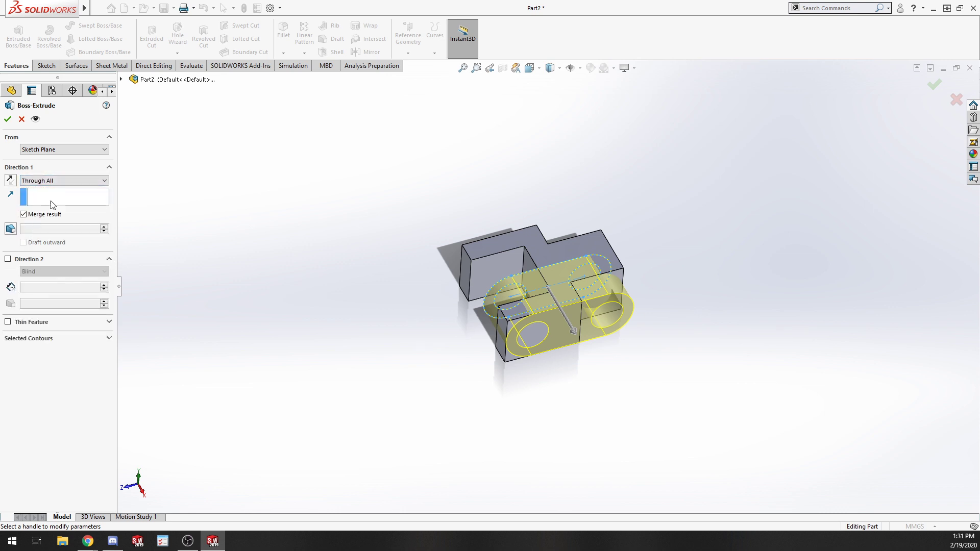
click(32, 259)
click(45, 276)
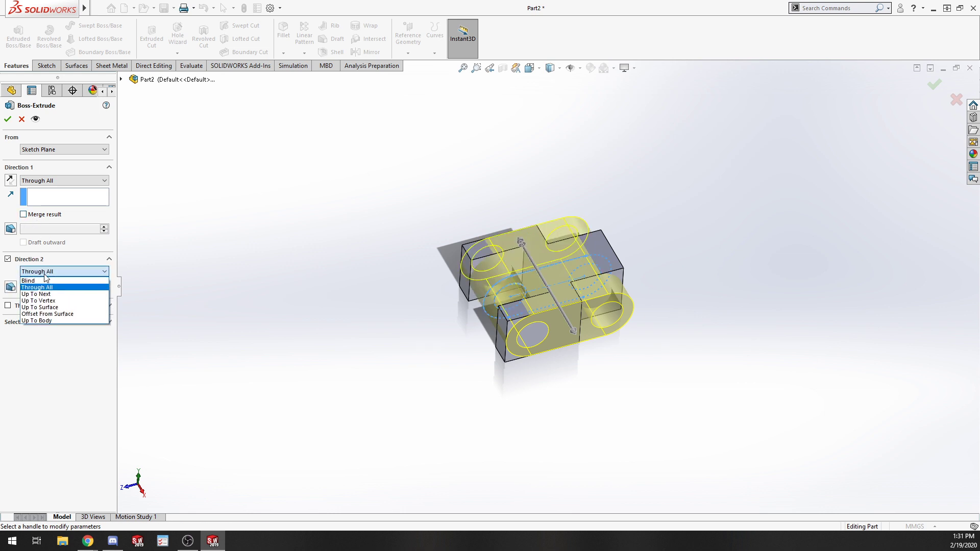
click(276, 249)
middle_drag(357, 240, 379, 330)
middle_drag(567, 328, 551, 416)
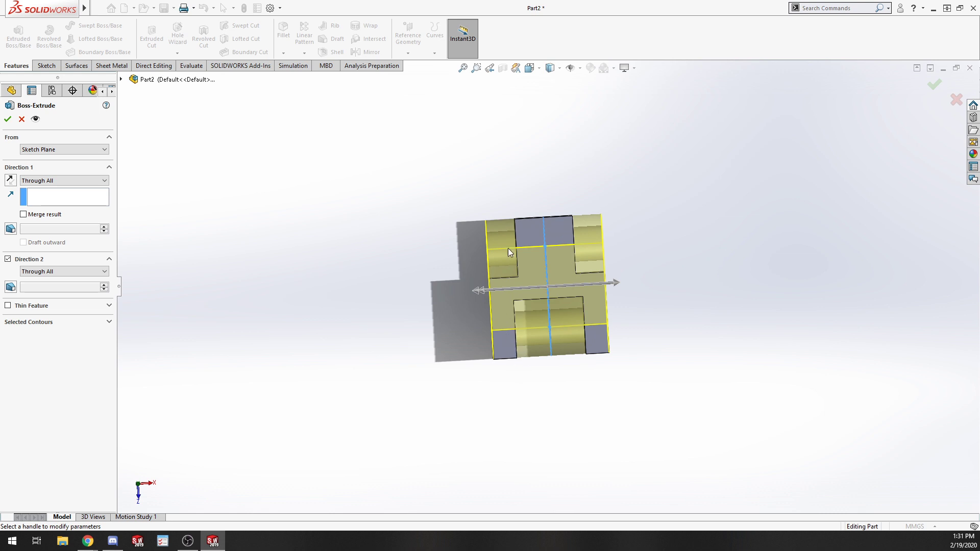
middle_drag(621, 378, 510, 452)
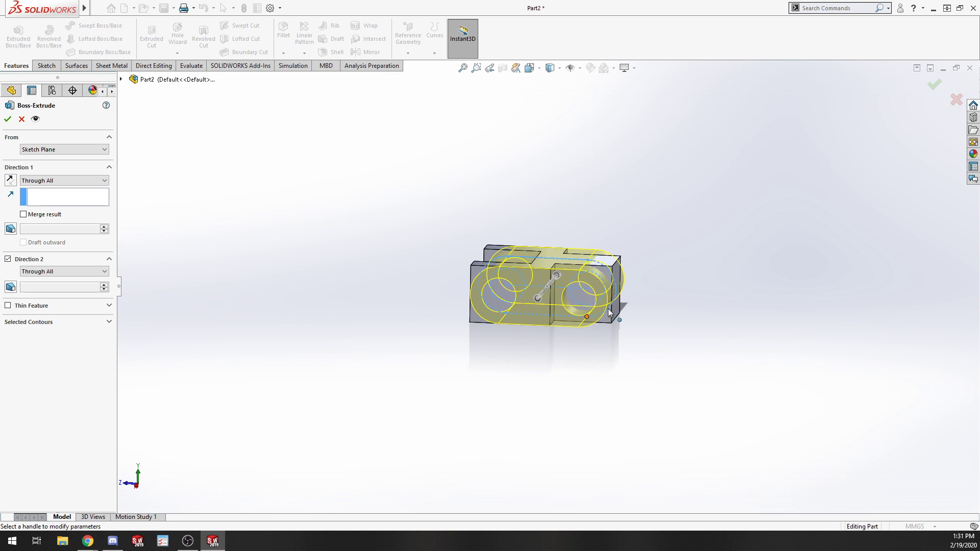
middle_drag(544, 262, 544, 506)
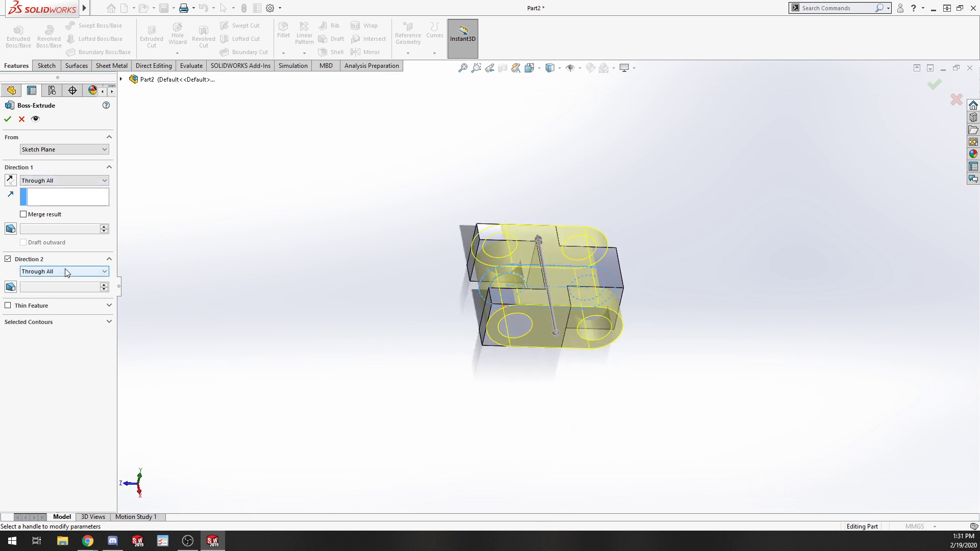
middle_drag(458, 262, 589, 380)
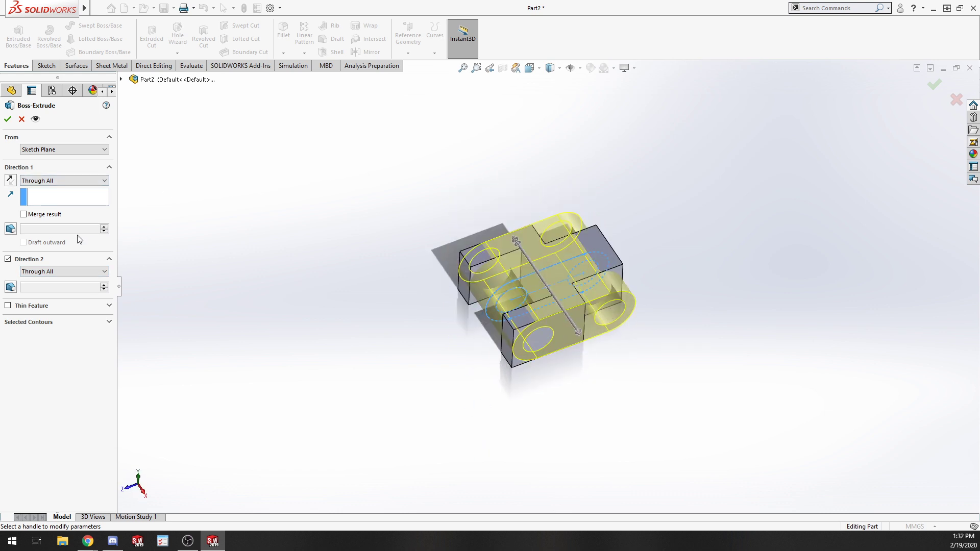
click(6, 121)
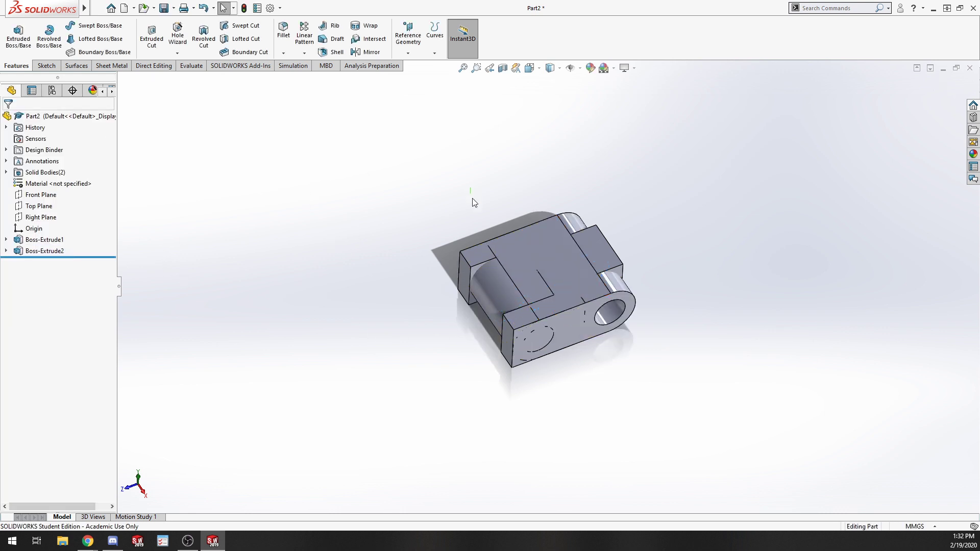
Combine the two solid bodies using the Common operation.
drag(470, 187, 790, 445)
drag(696, 409, 348, 161)
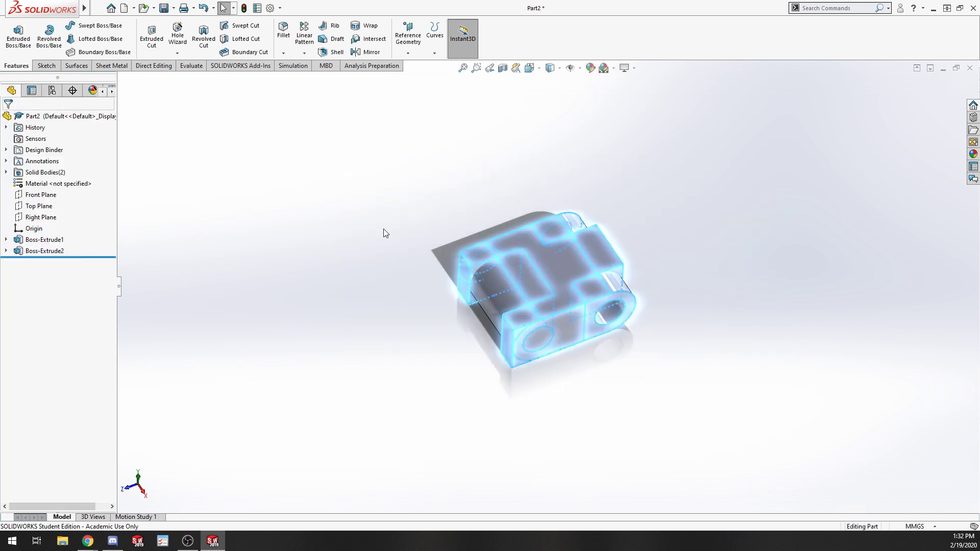
click(153, 65)
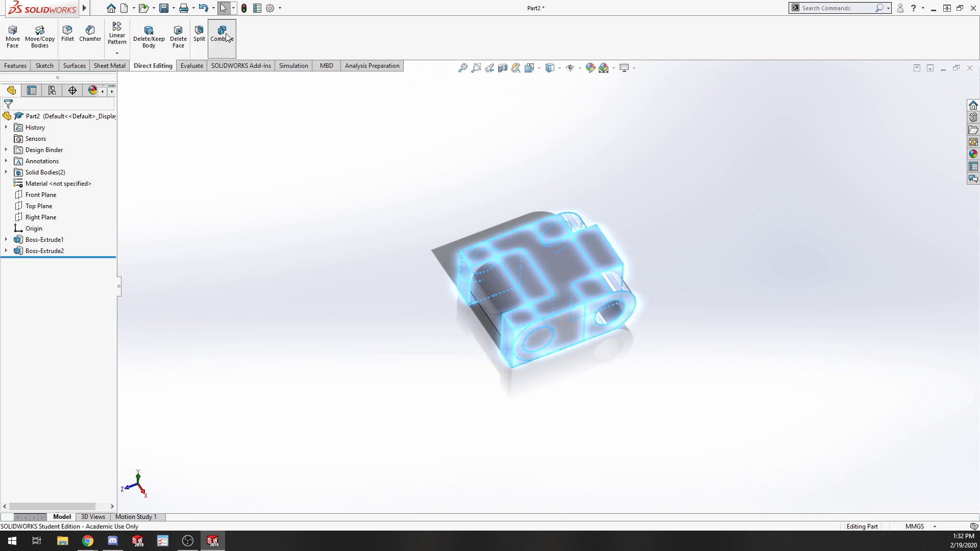
click(223, 34)
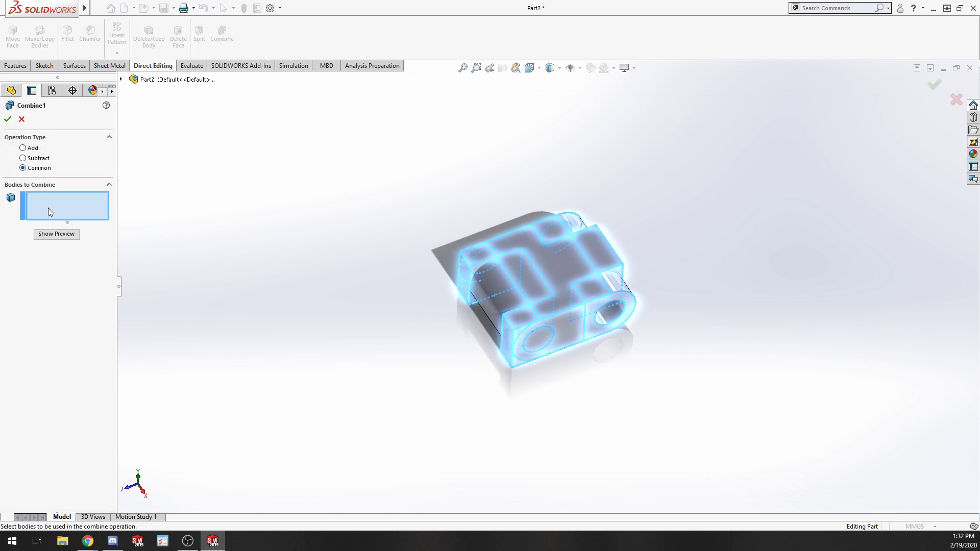
click(559, 266)
click(562, 311)
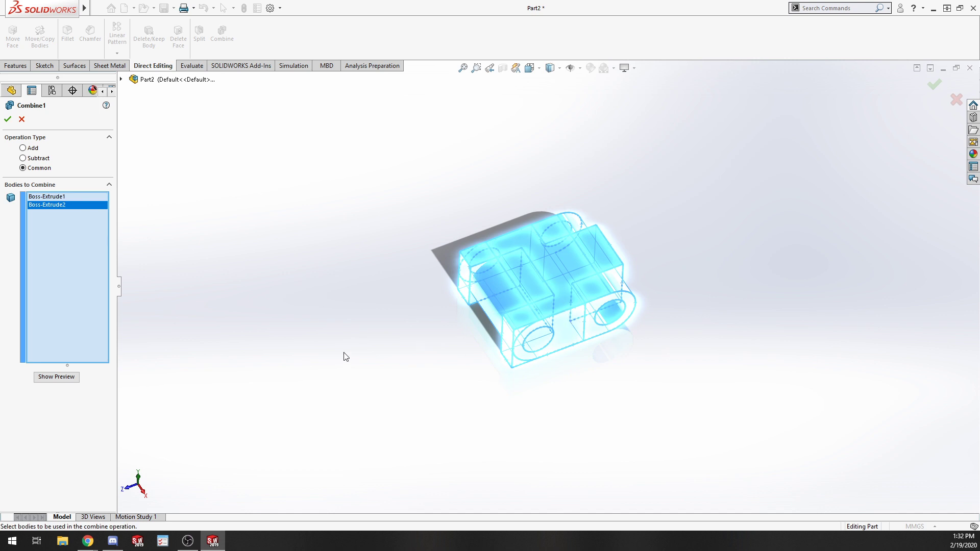
click(8, 120)
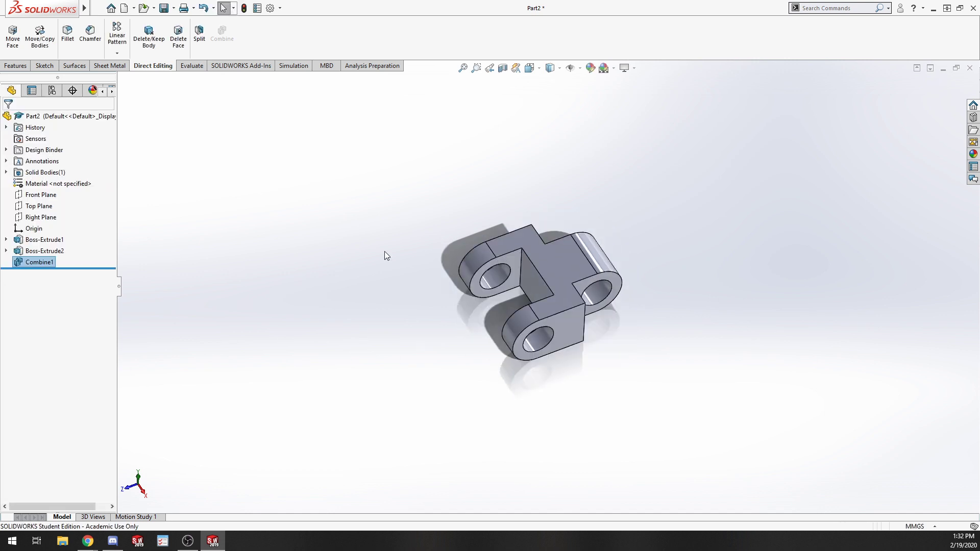
Save the part as "chain link" in the Solidworks documents folder.
middle_drag(605, 376, 522, 339)
key(ctrl+s)
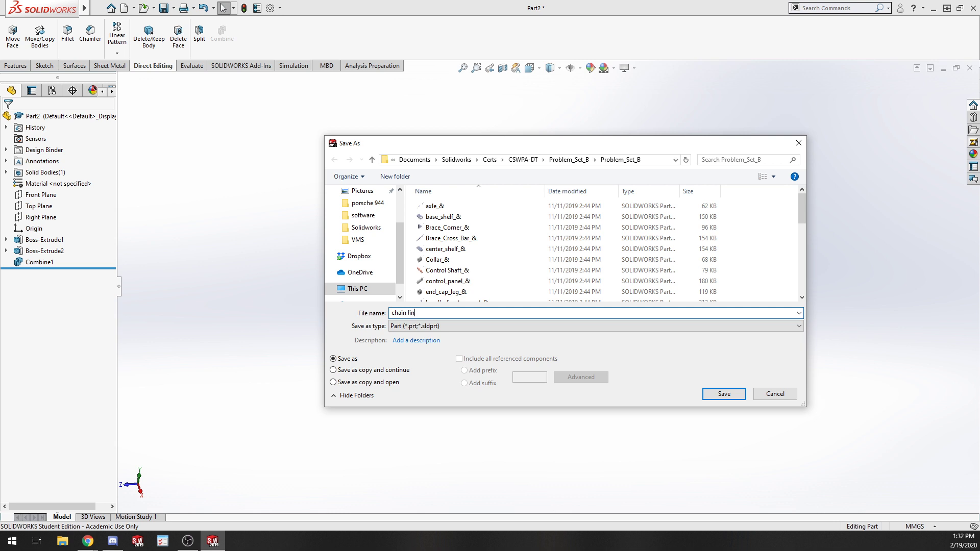
click(457, 160)
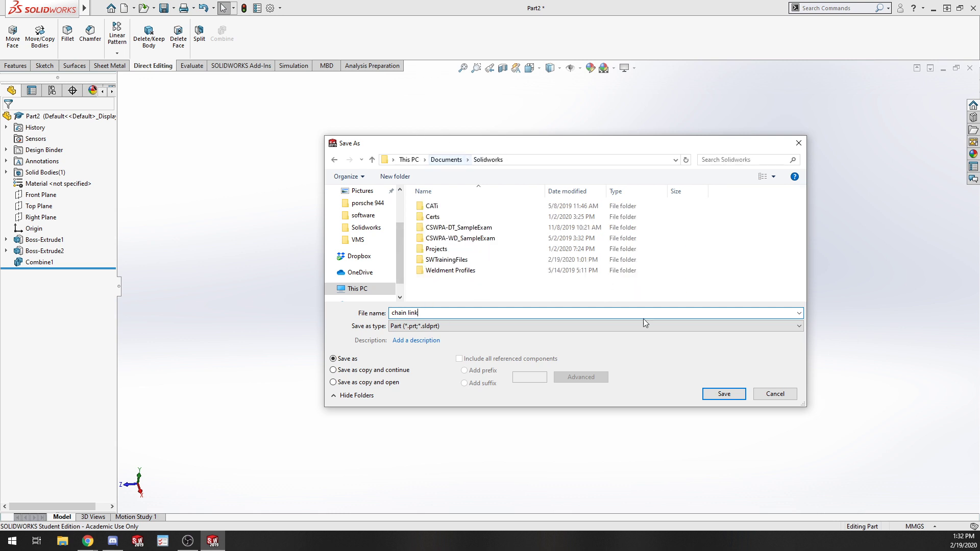
click(725, 394)
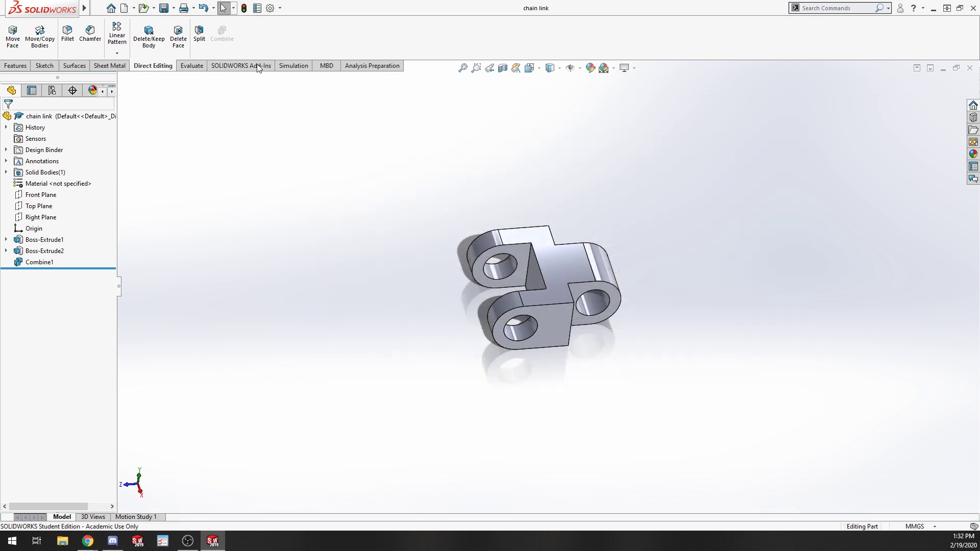
Make a new assembly from the part using the Assembly template.
mouse_move(43, 8)
click(98, 7)
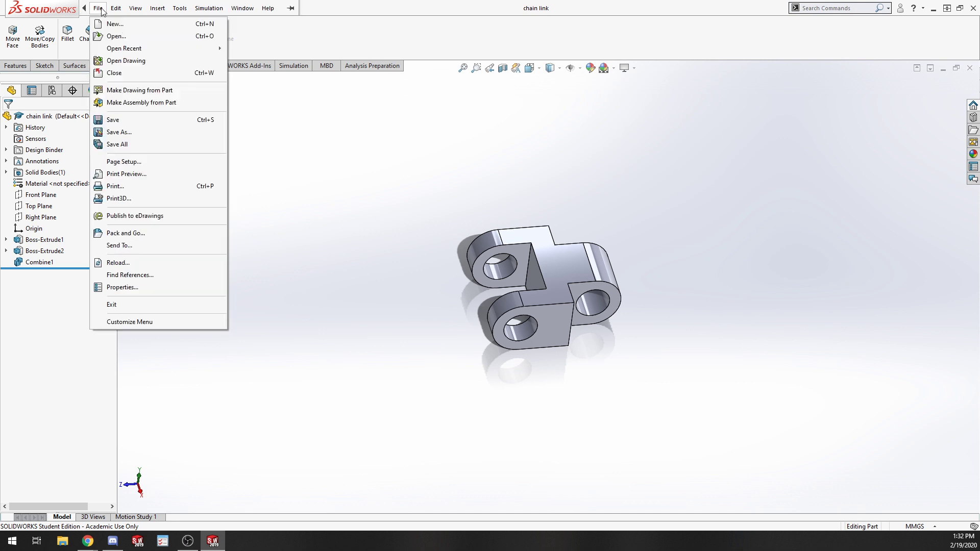
click(119, 103)
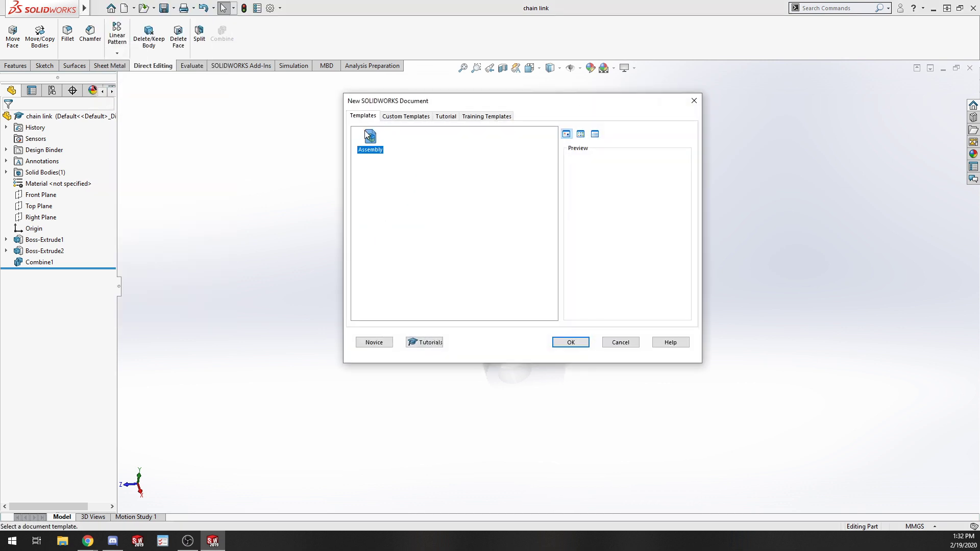
click(571, 342)
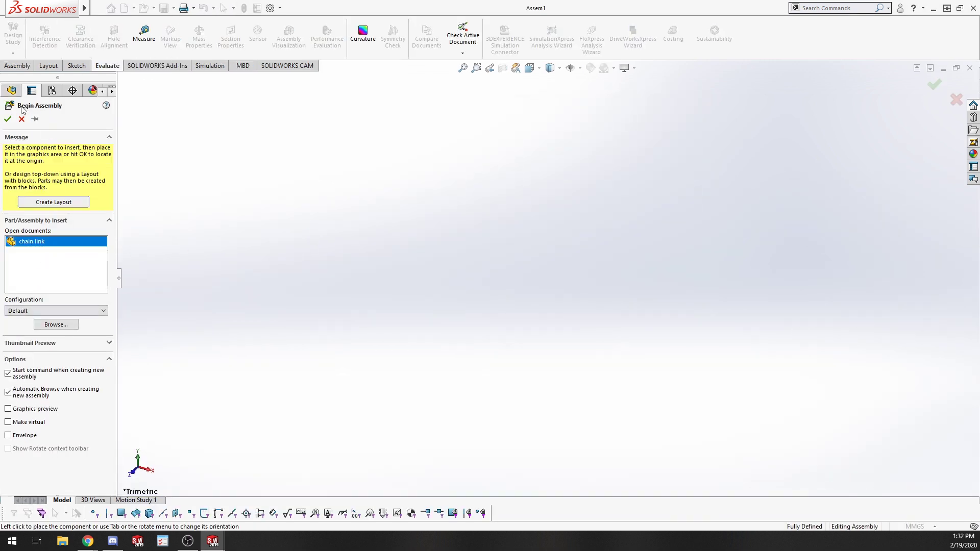
Place the chain link as the first component at the assembly origin.
click(629, 289)
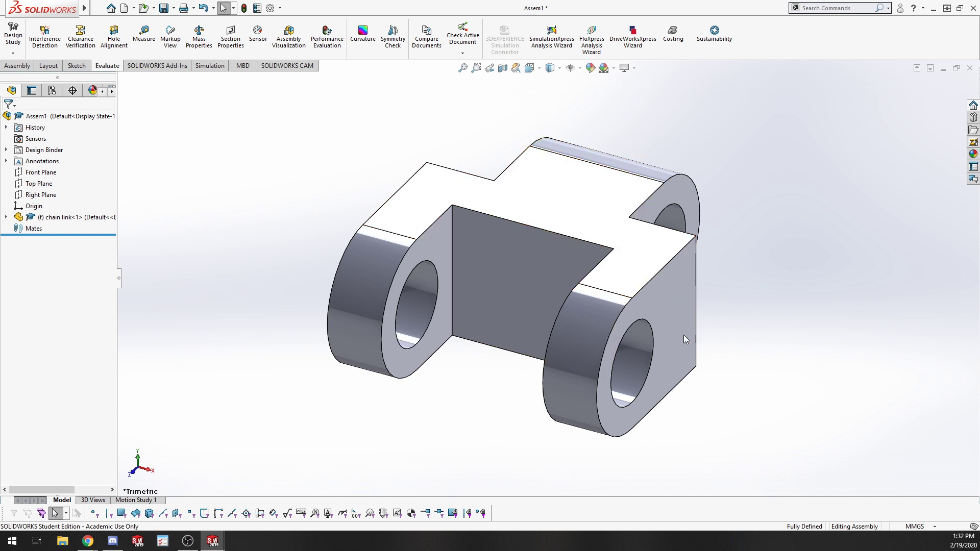
click(552, 259)
click(826, 165)
middle_drag(692, 267, 760, 363)
scroll(372, 227, up, 5)
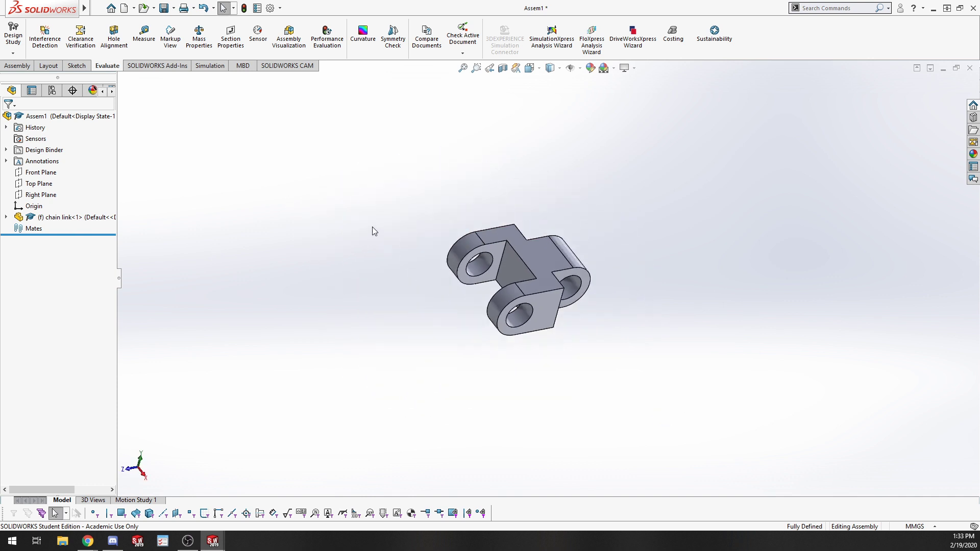
scroll(529, 272, down, 3)
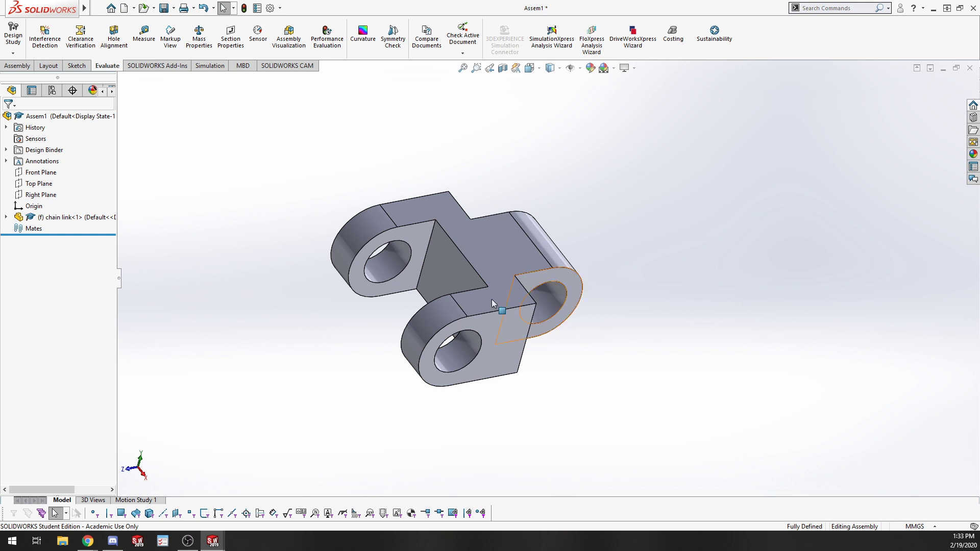
Insert a second chain link component and place it beside the first one.
right_click(459, 254)
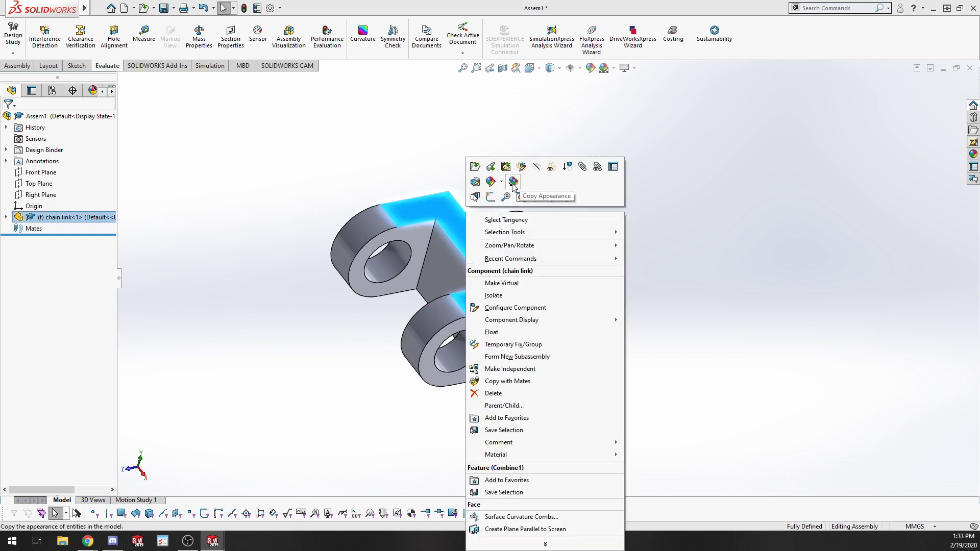
click(337, 154)
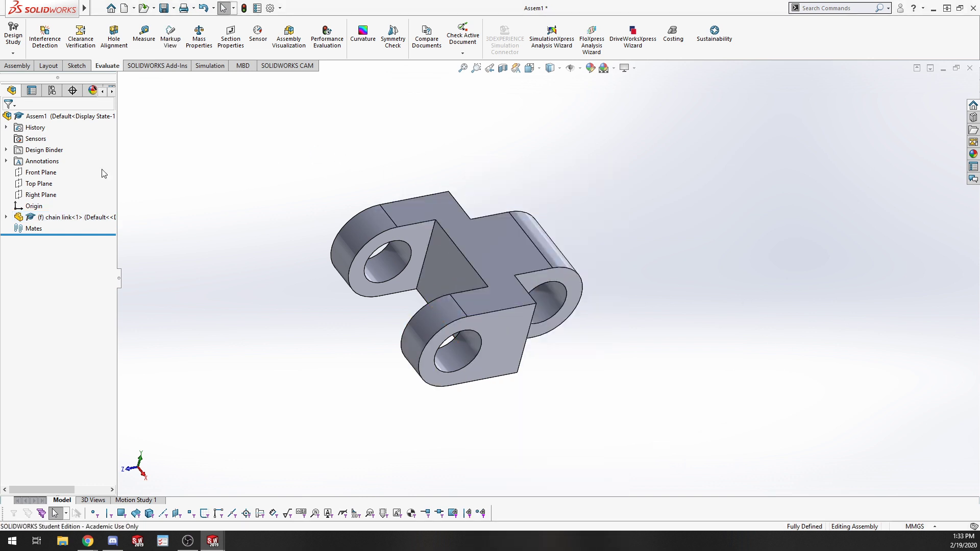
click(17, 65)
click(56, 39)
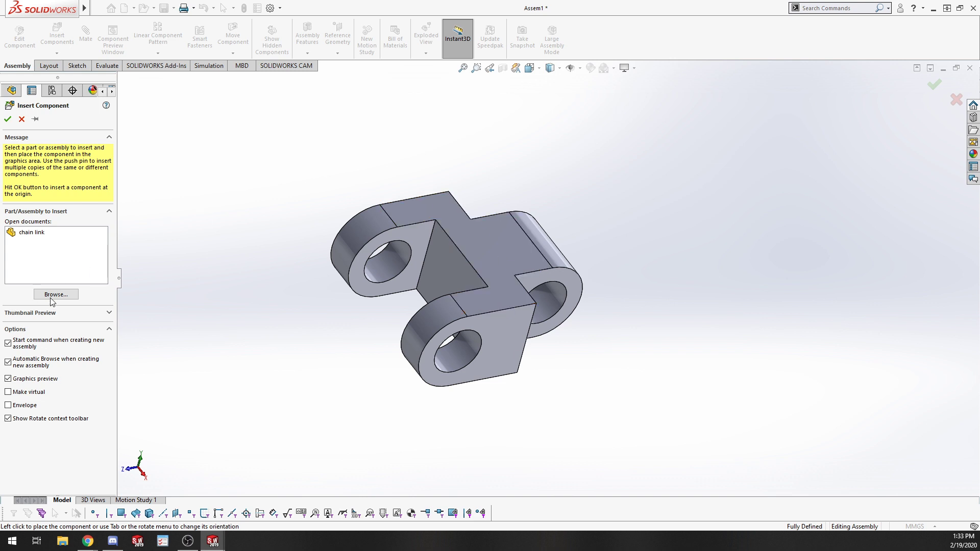
click(32, 233)
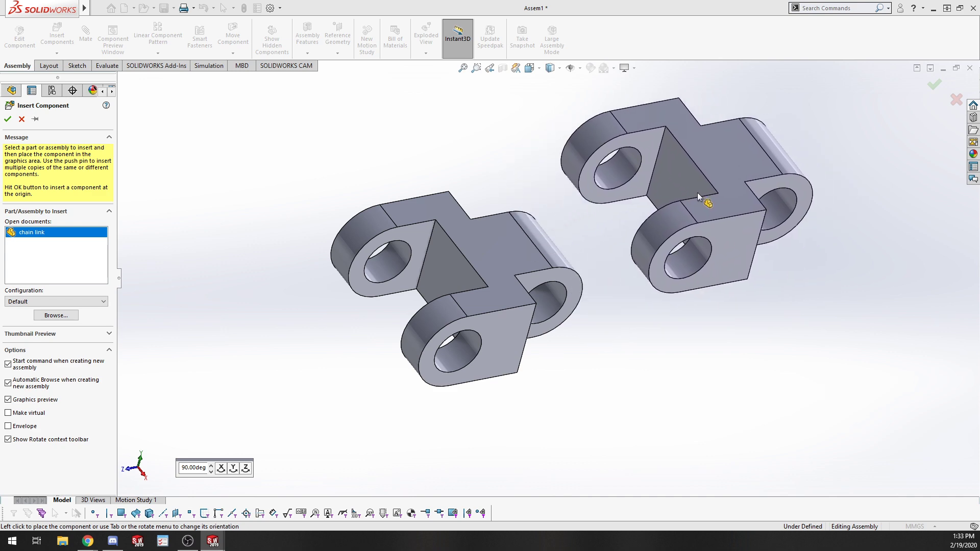
click(806, 256)
middle_drag(794, 260, 770, 354)
mouse_move(696, 289)
mouse_down()
mouse_move(740, 193)
mouse_move(752, 252)
mouse_move(679, 276)
mouse_move(670, 307)
mouse_move(653, 228)
mouse_move(612, 322)
mouse_move(754, 364)
mouse_move(697, 306)
mouse_up()
click(786, 352)
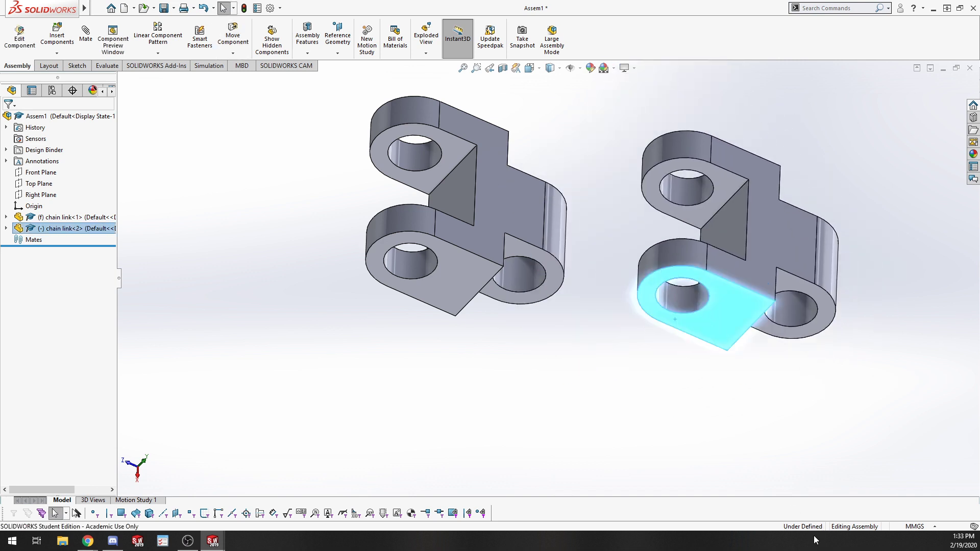
Add a concentric mate between a hole of the second link and a hole of the first link.
middle_drag(644, 405, 619, 398)
click(619, 398)
middle_drag(674, 277, 661, 182)
scroll(633, 181, down, 3)
scroll(607, 179, down, 3)
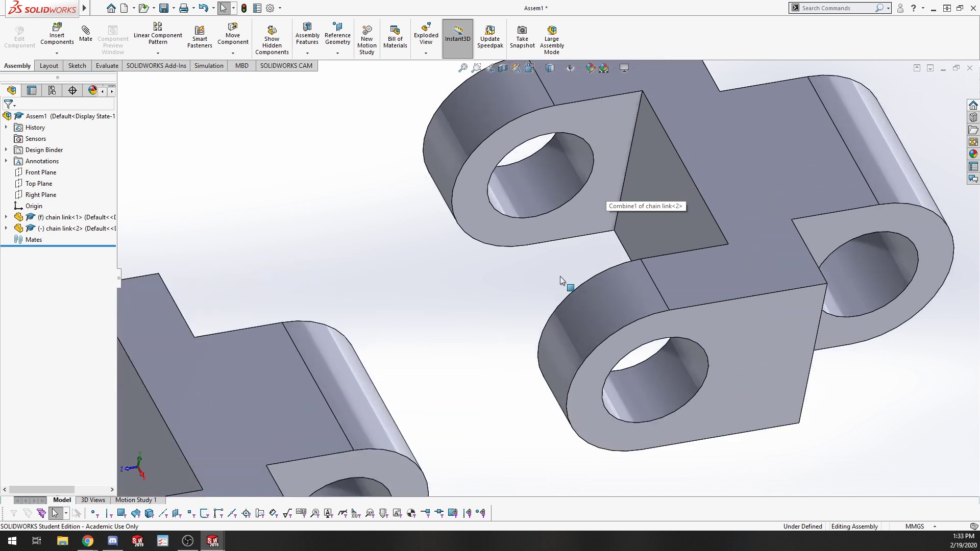
click(83, 40)
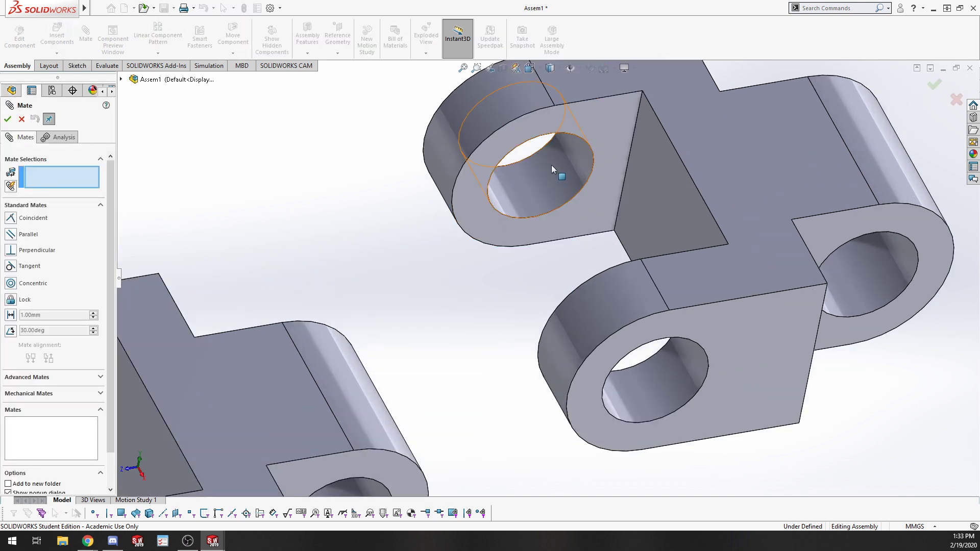
click(566, 181)
key(f)
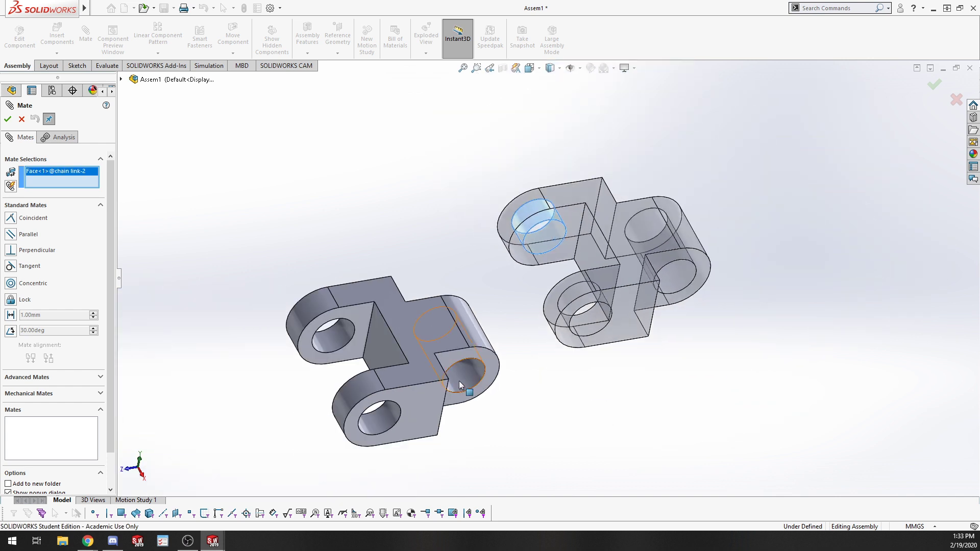
click(458, 381)
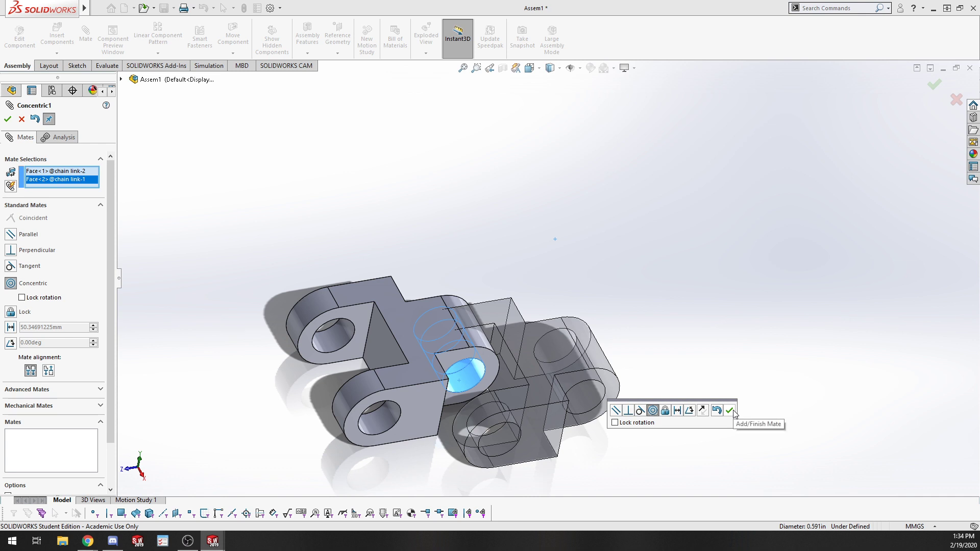
click(729, 410)
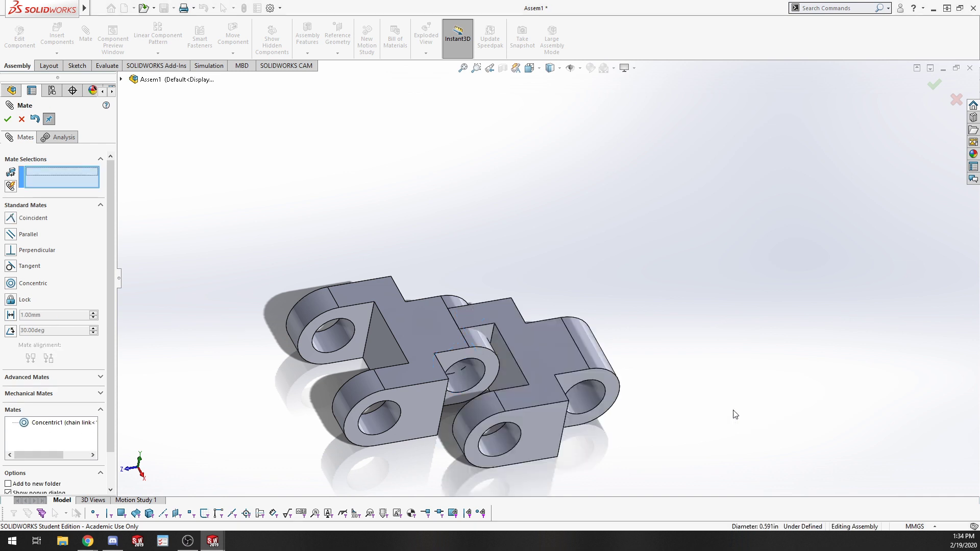
Close the mate and drag the second link around the pin to inspect how it sits between the lugs.
click(9, 121)
drag(496, 308, 523, 247)
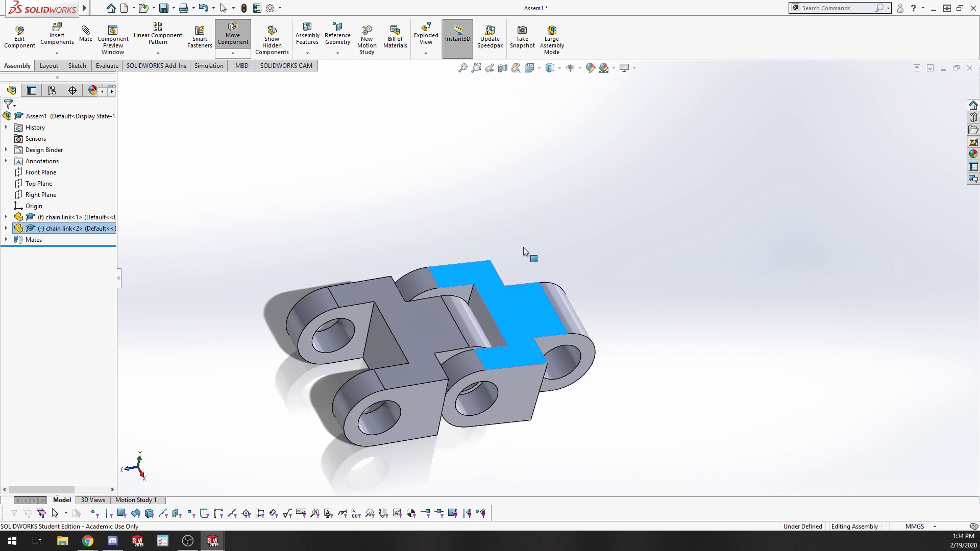
key(Escape)
middle_drag(419, 327, 464, 325)
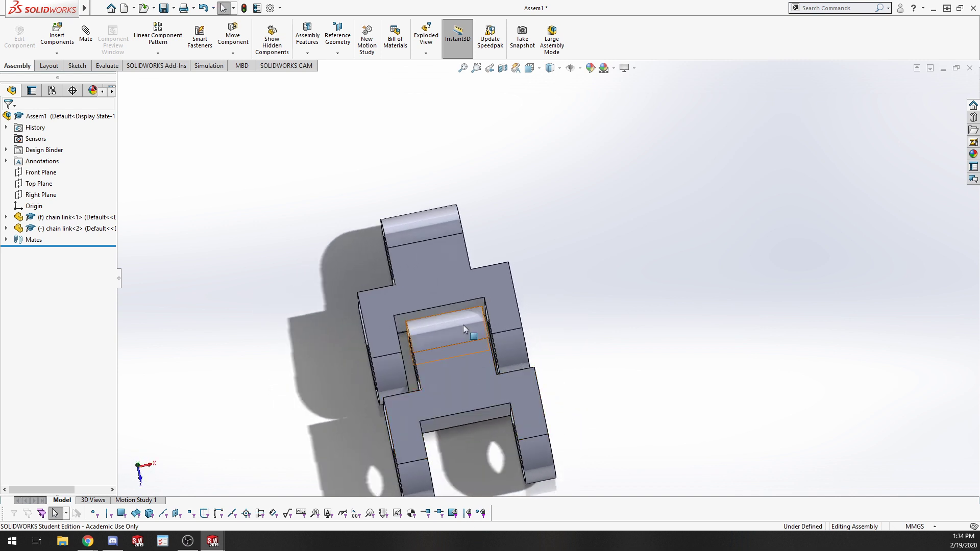
scroll(528, 319, down, 3)
scroll(528, 319, down, 2)
mouse_move(512, 284)
mouse_down()
mouse_move(518, 268)
mouse_move(526, 292)
mouse_move(522, 283)
mouse_up()
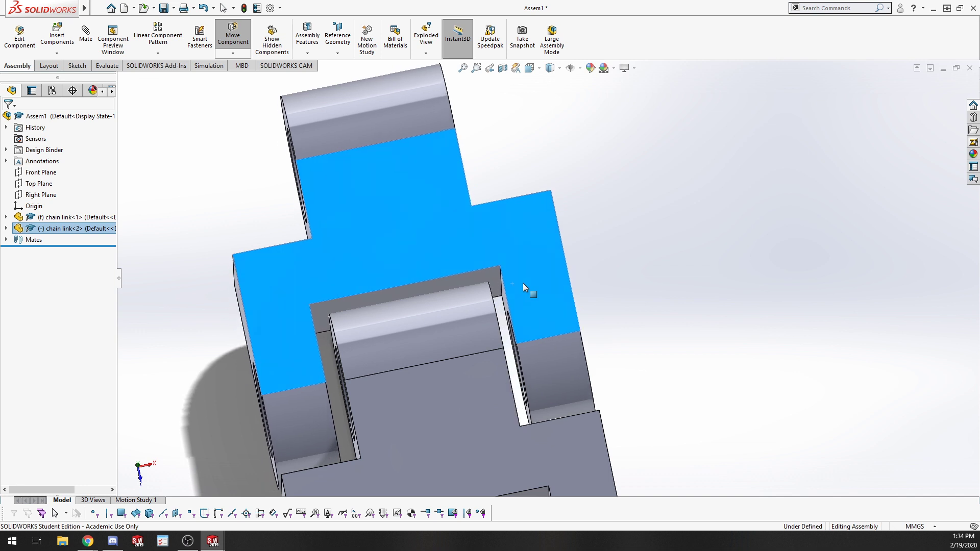
key(Escape)
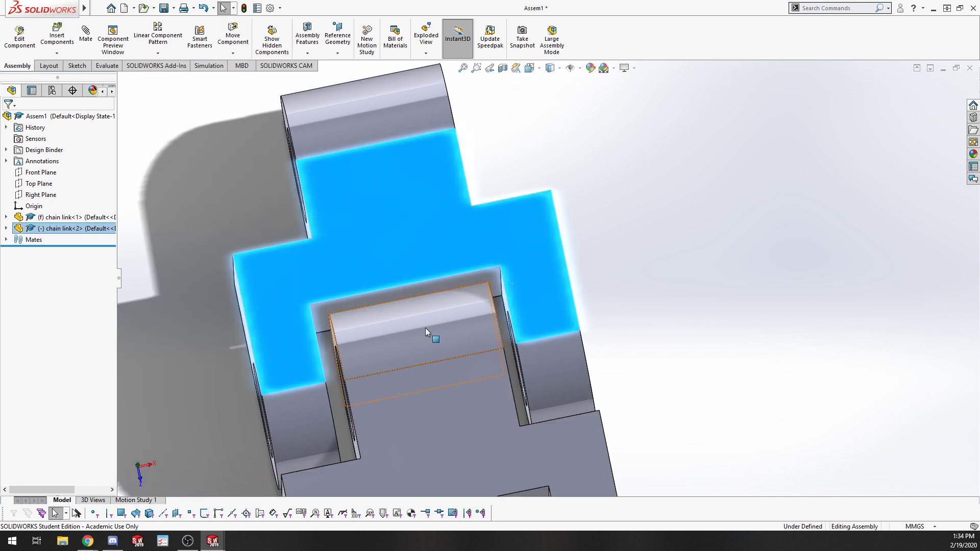
mouse_move(426, 329)
middle_down()
mouse_move(462, 384)
mouse_move(430, 328)
middle_up()
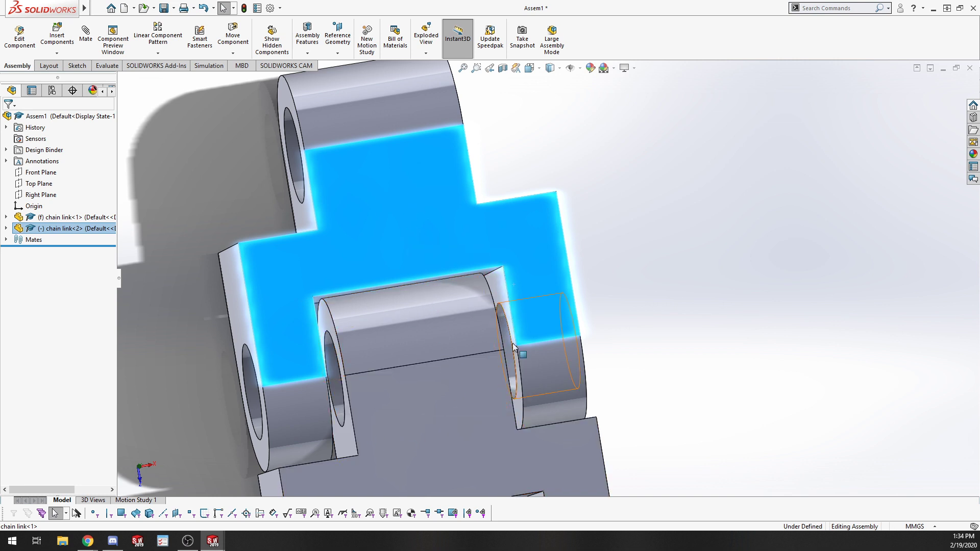
key(Escape)
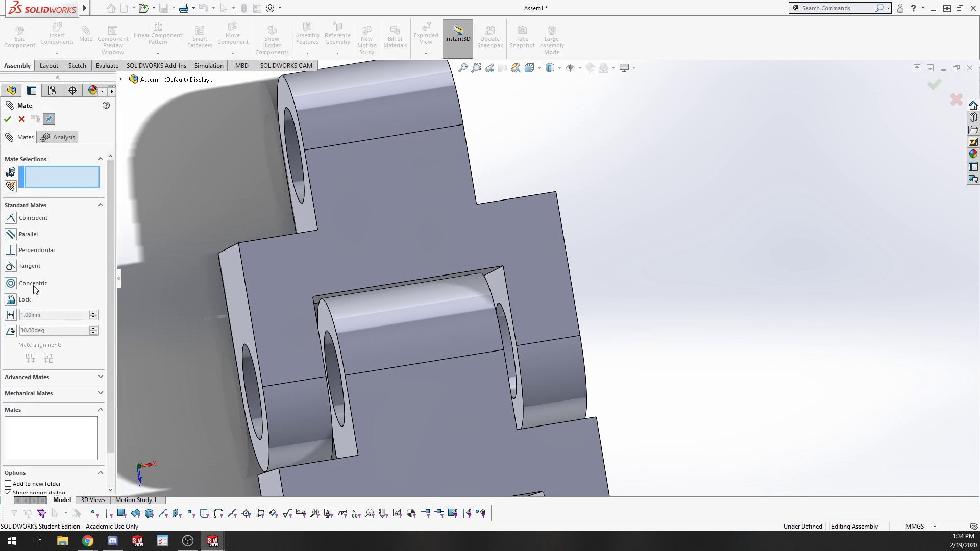
Start a Width mate, selecting the second link's inner faces as width and the first link's lug faces as tab.
click(57, 378)
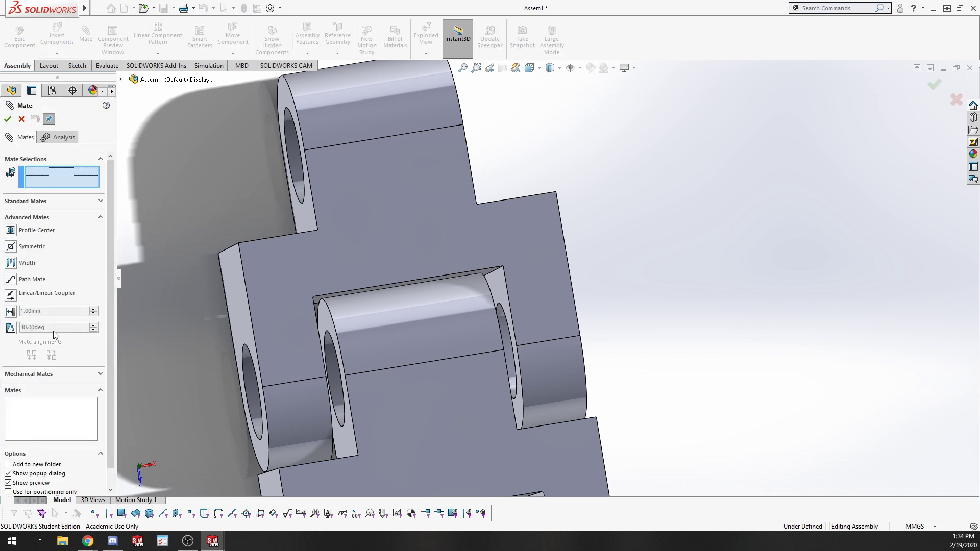
click(11, 263)
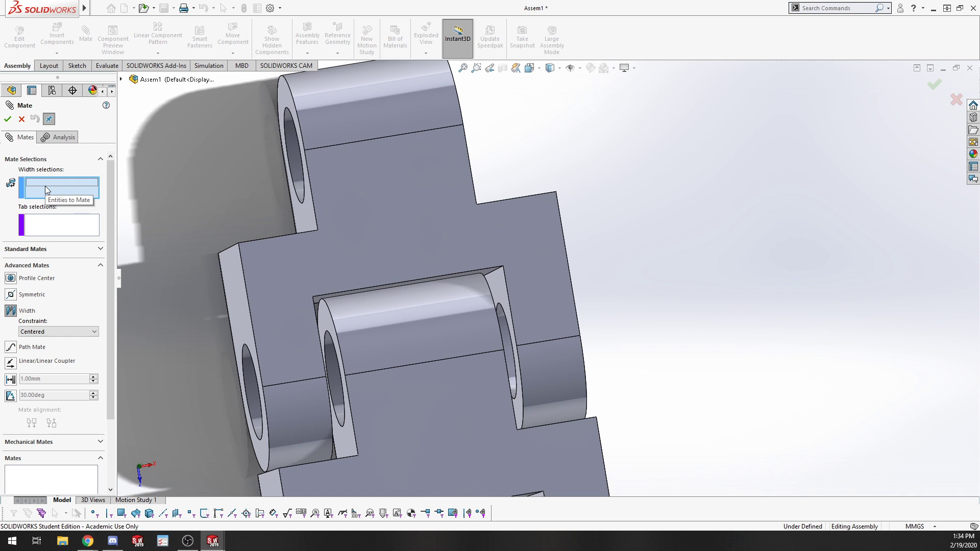
click(495, 290)
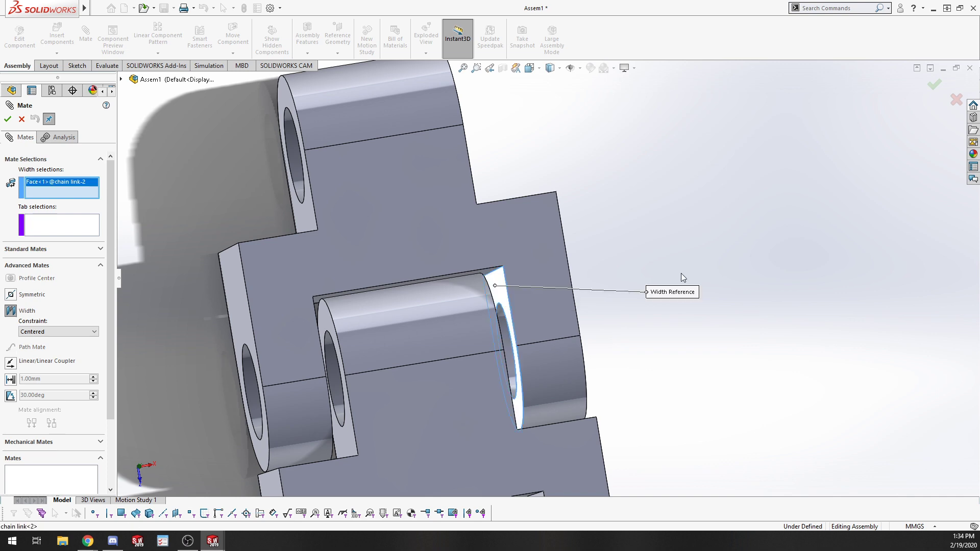
middle_drag(497, 288, 513, 277)
click(421, 298)
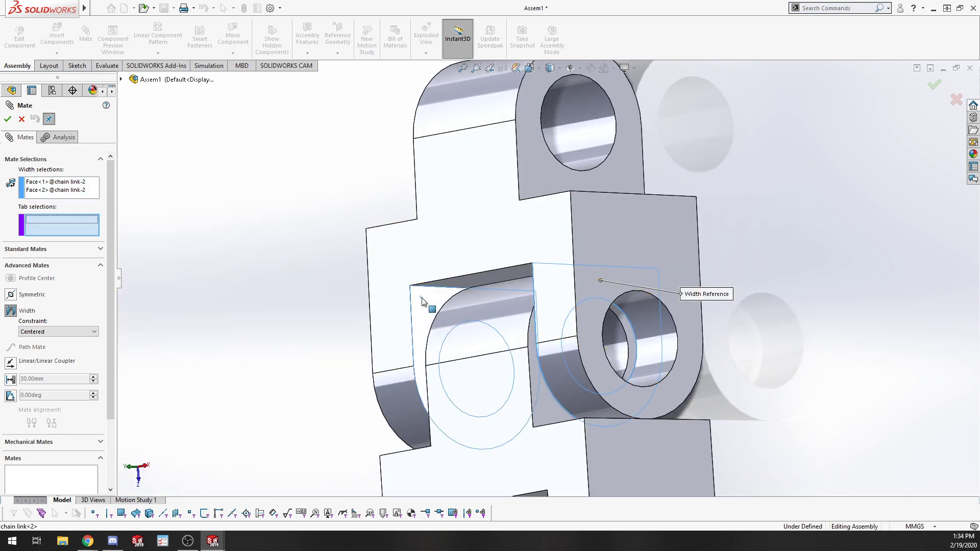
click(540, 390)
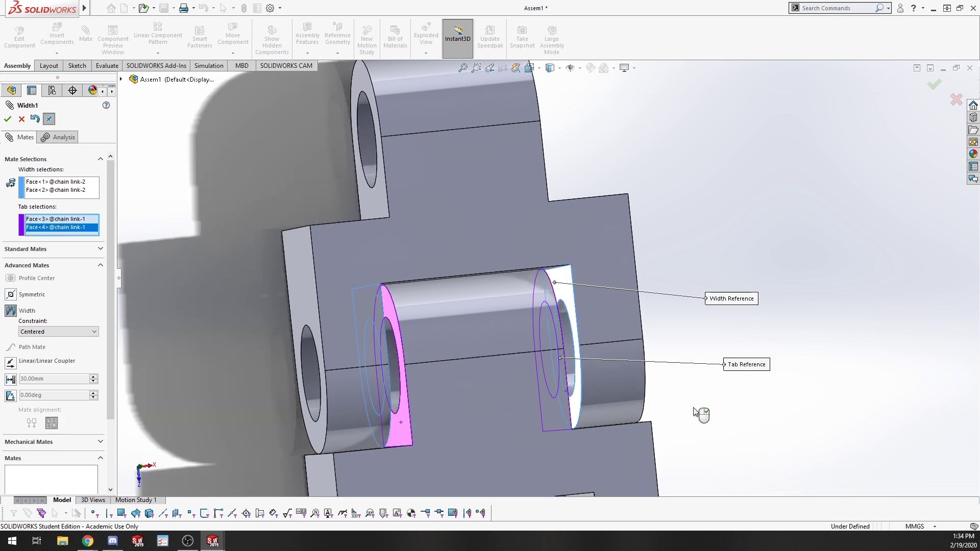
click(526, 319)
middle_drag(525, 320, 507, 332)
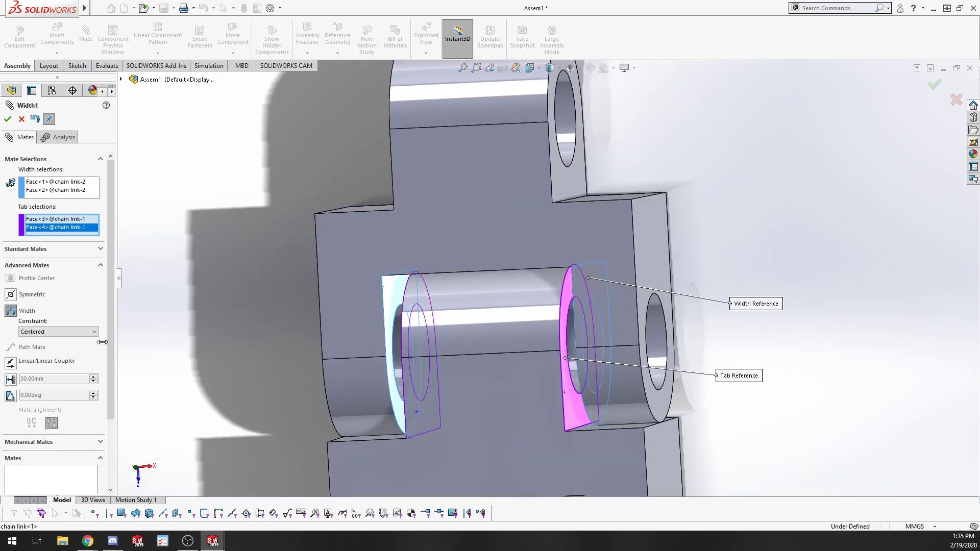
Set the width mate constraint to Percent at 25%.
click(65, 331)
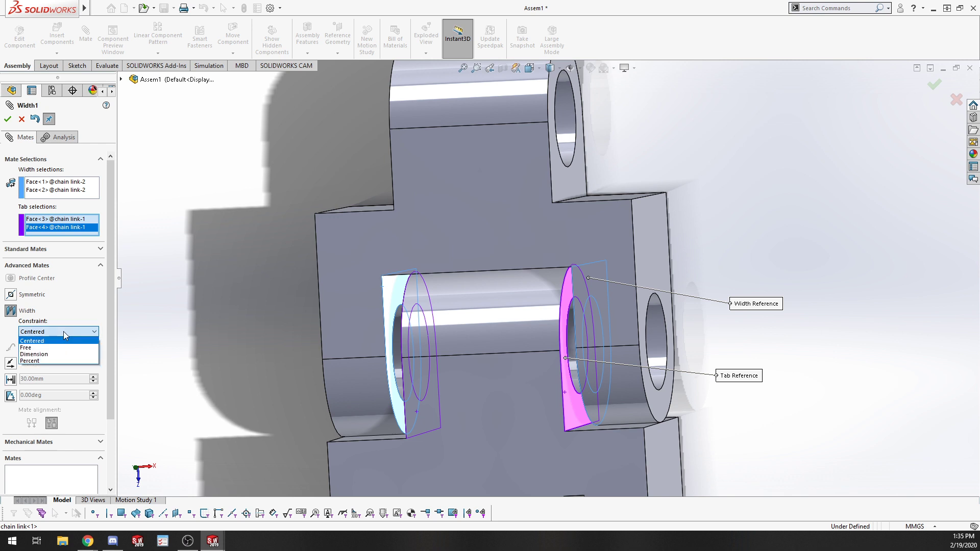
click(51, 361)
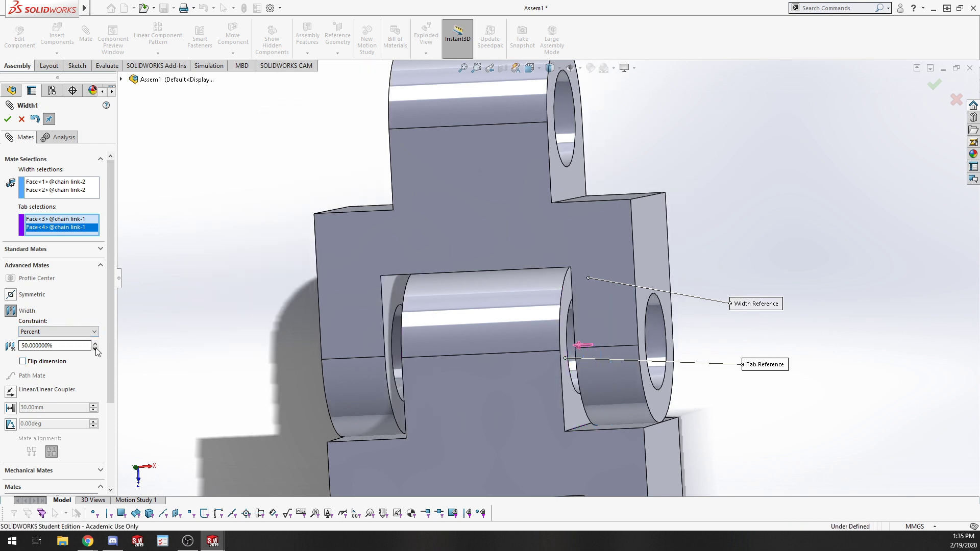
click(46, 345)
scroll(45, 347, down, 4)
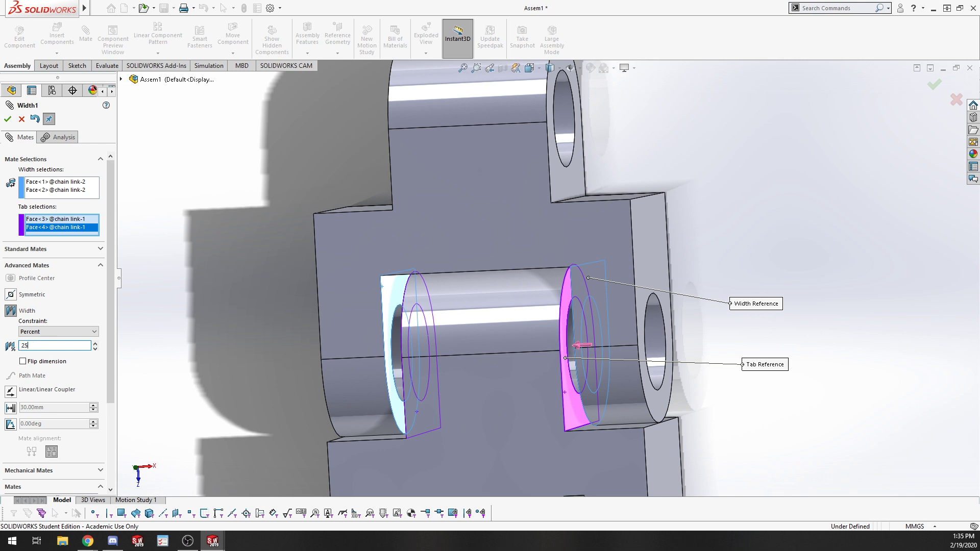
text(25)
key(Return)
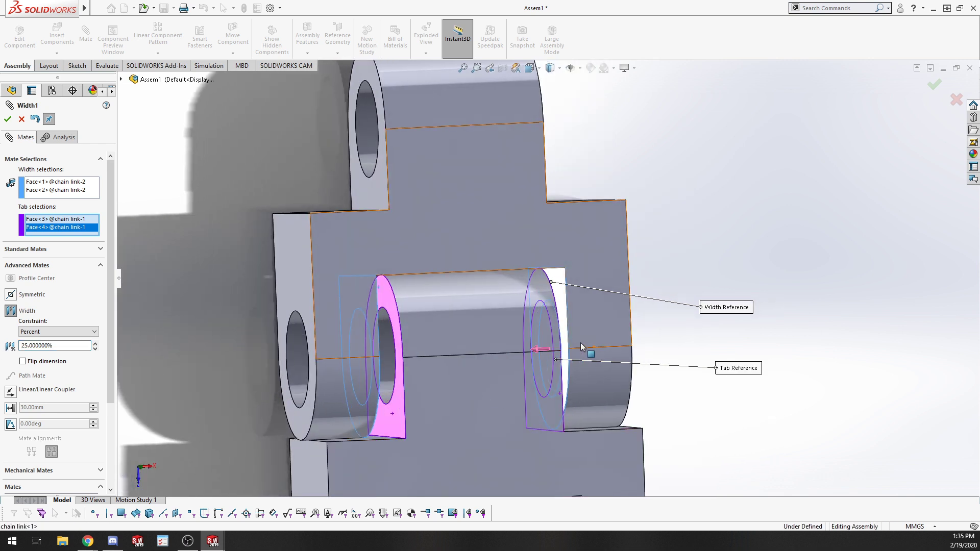
Switch the width mate constraint to Centered and apply the width mate.
click(23, 361)
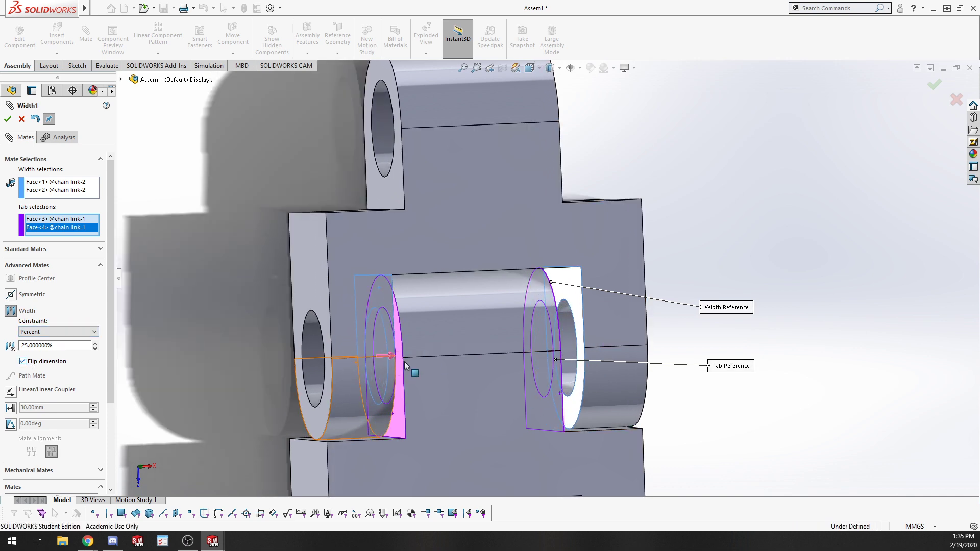
middle_drag(374, 366, 351, 378)
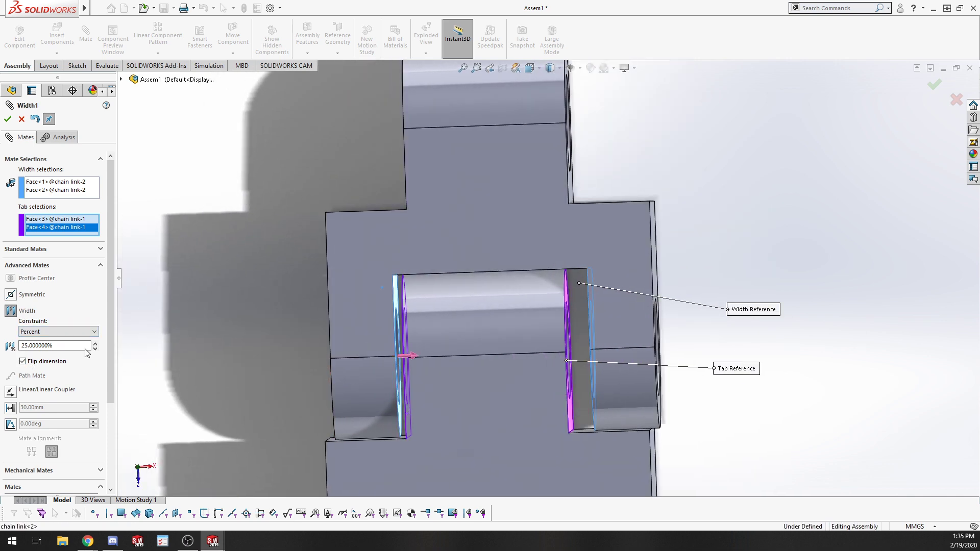
click(28, 332)
click(31, 338)
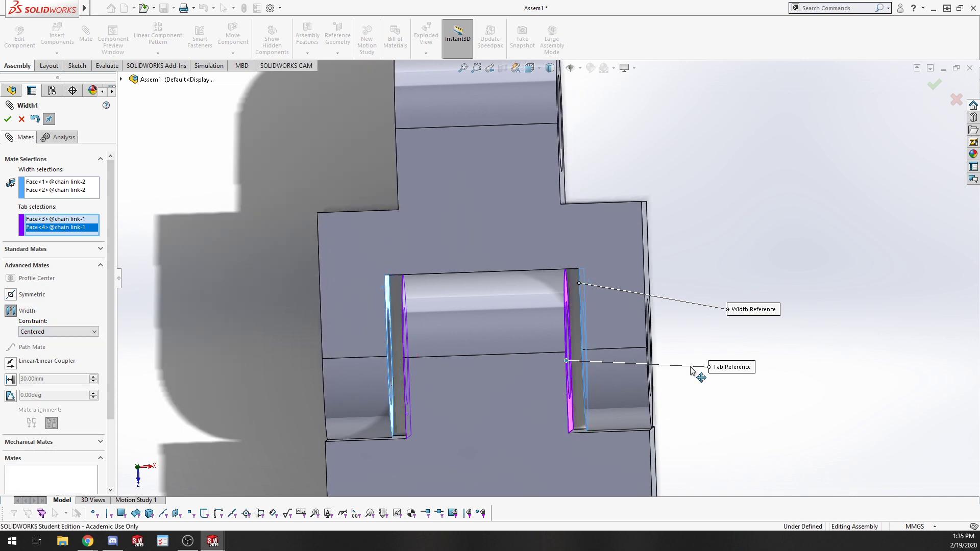
mouse_move(692, 371)
middle_down()
mouse_move(446, 296)
mouse_move(498, 345)
mouse_move(538, 416)
mouse_move(526, 431)
middle_up()
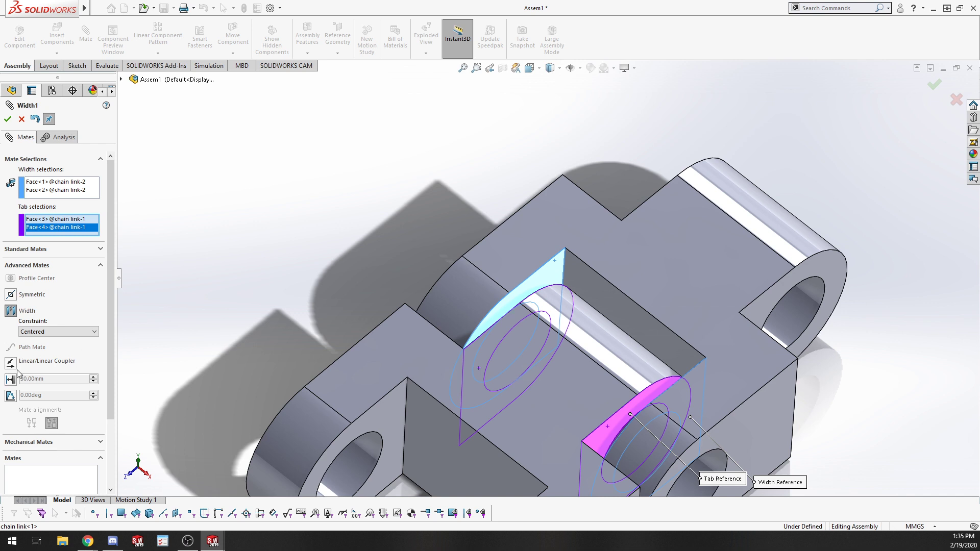
scroll(516, 312, up, 3)
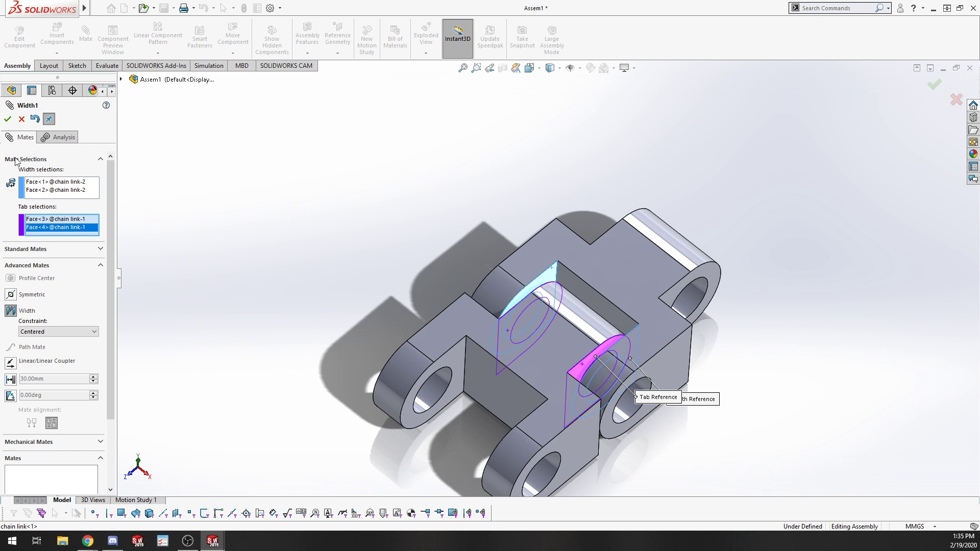
click(8, 119)
middle_drag(732, 343, 760, 475)
click(7, 119)
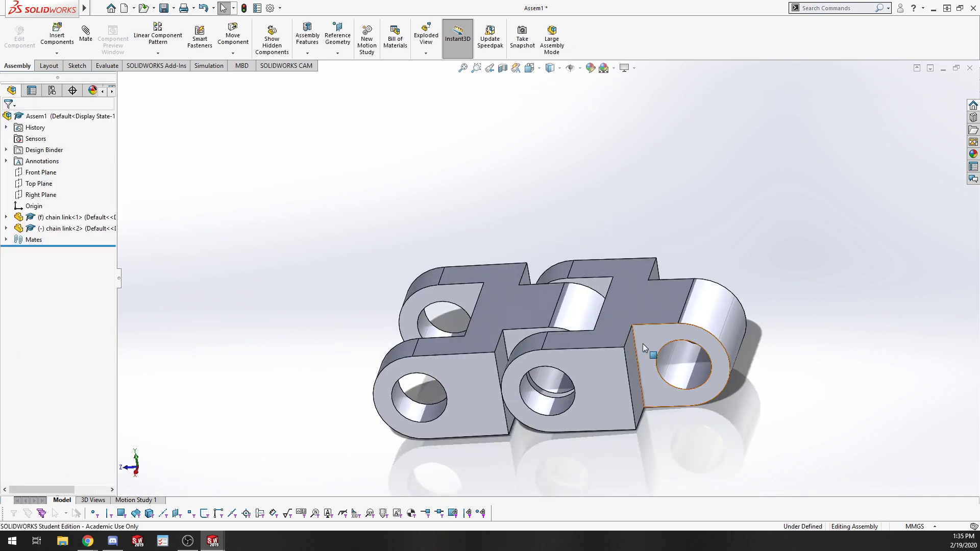
Start an Angle limit mate between the end face of the second link and the adjacent face of the first link.
drag(642, 344, 306, 291)
drag(358, 378, 549, 200)
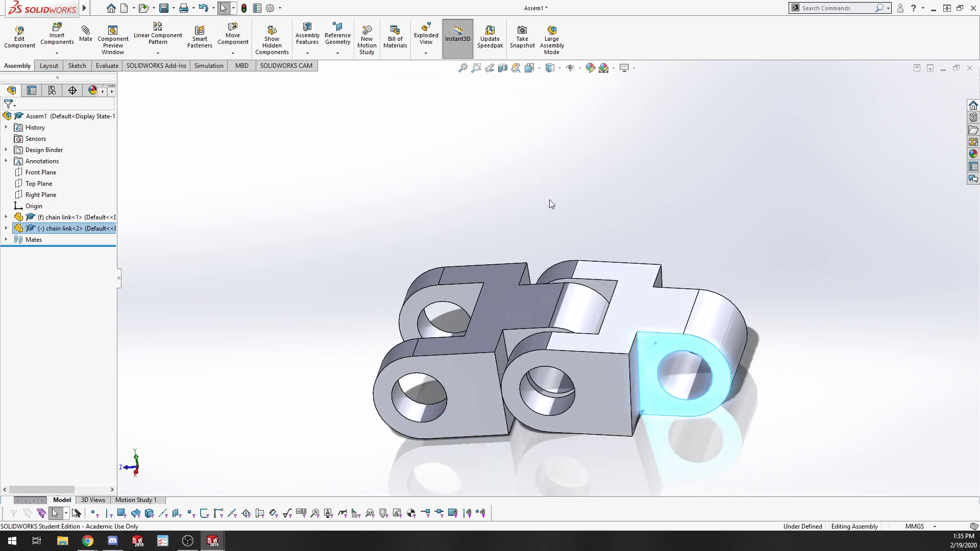
click(86, 33)
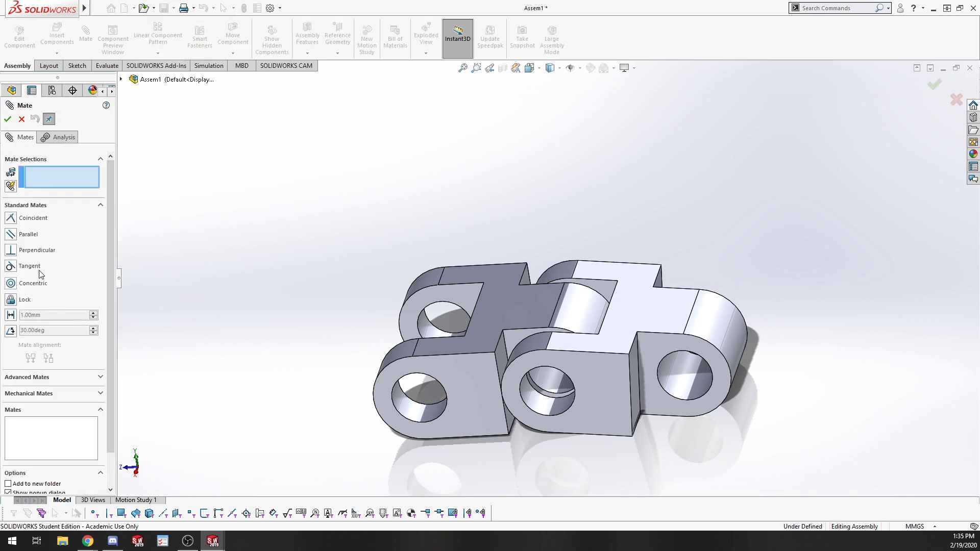
click(27, 377)
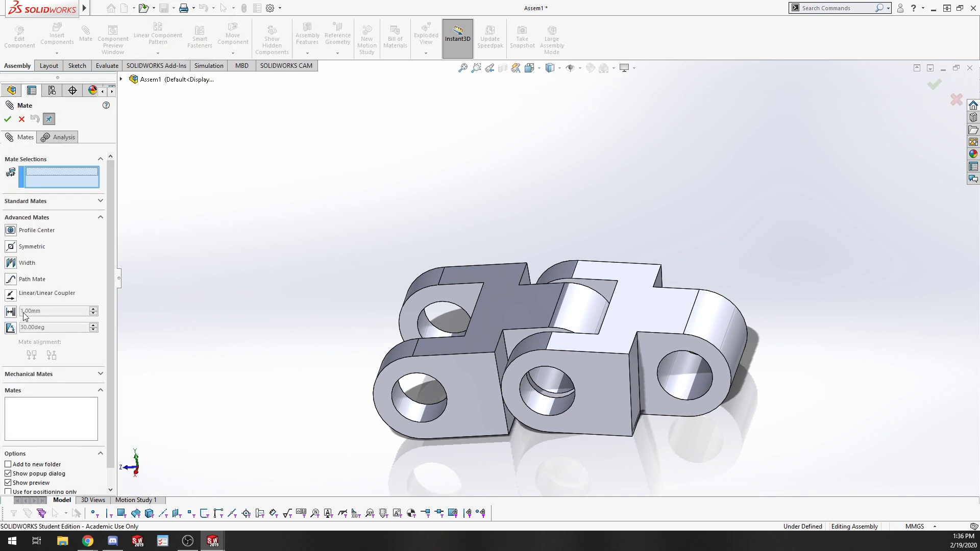
click(51, 376)
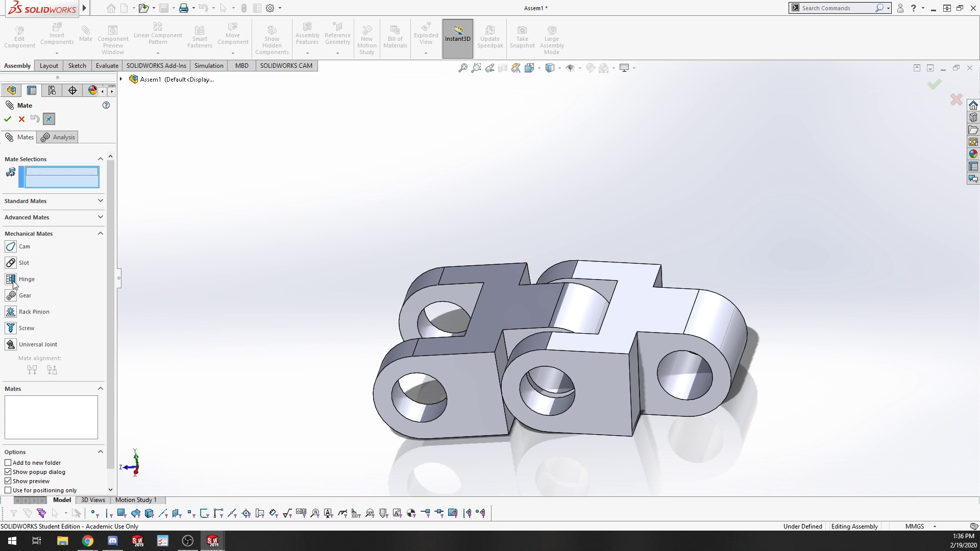
click(24, 218)
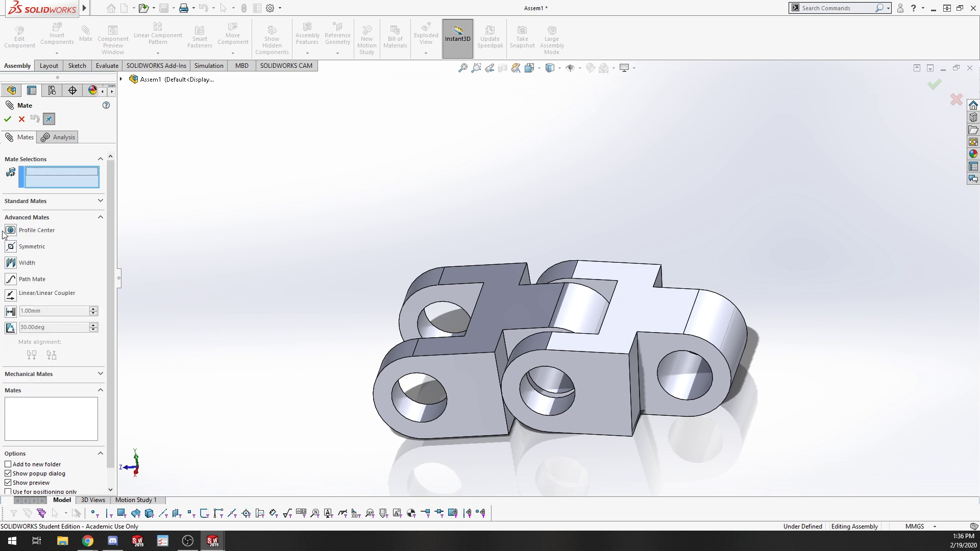
click(10, 328)
click(516, 350)
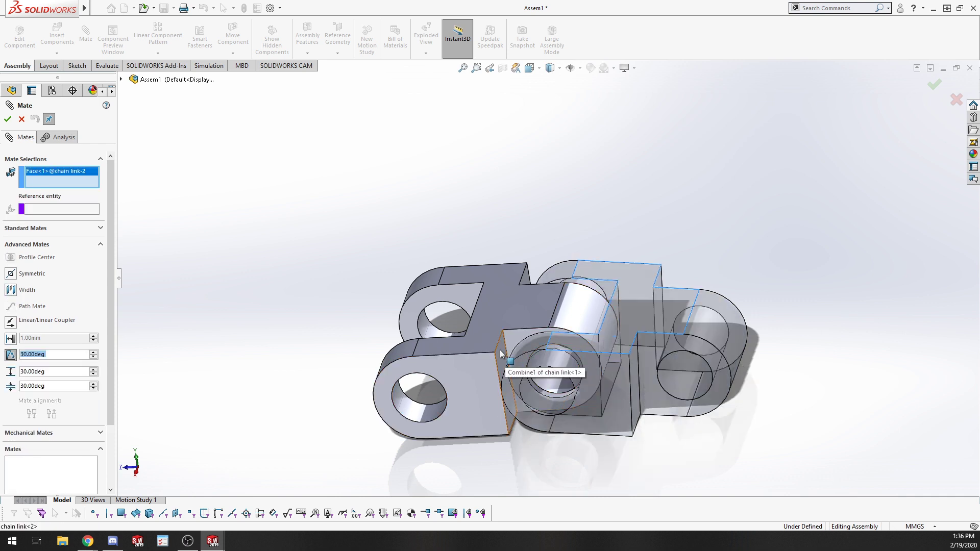
click(500, 350)
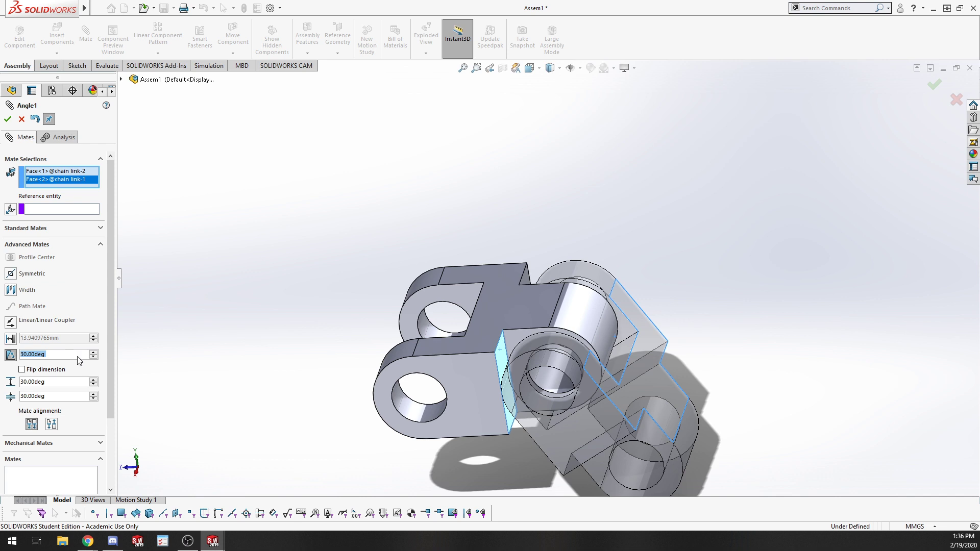
Flip the angle dimension and change the mate alignment to set the second link's orientation.
click(36, 371)
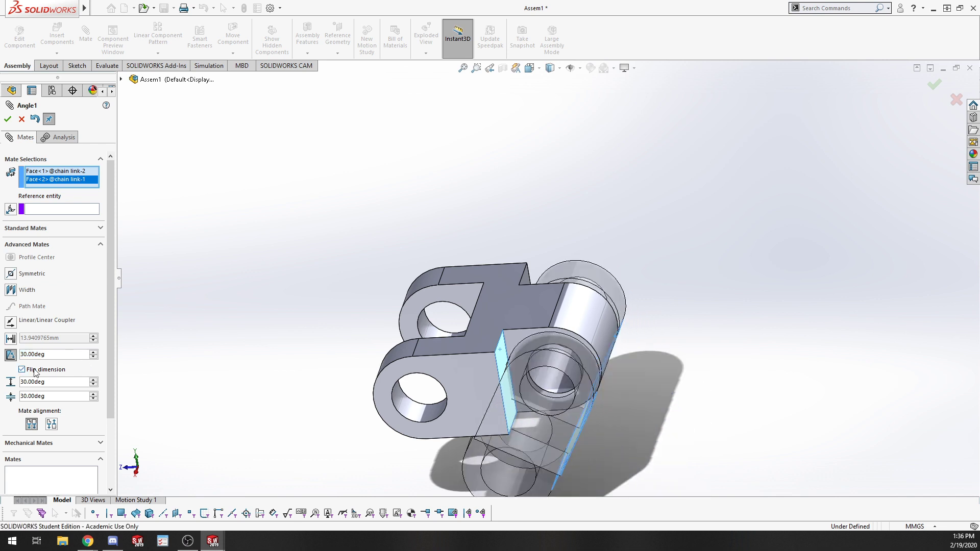
click(22, 370)
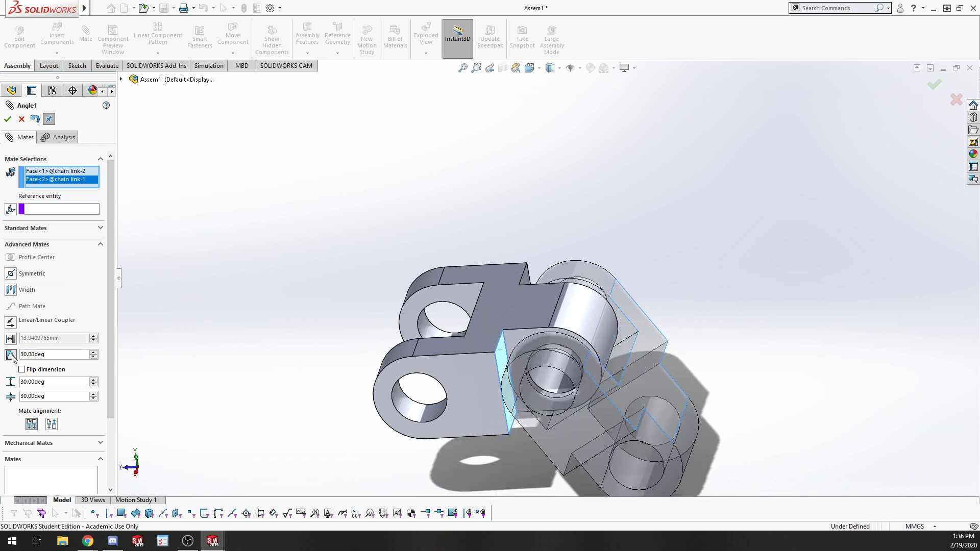
click(52, 426)
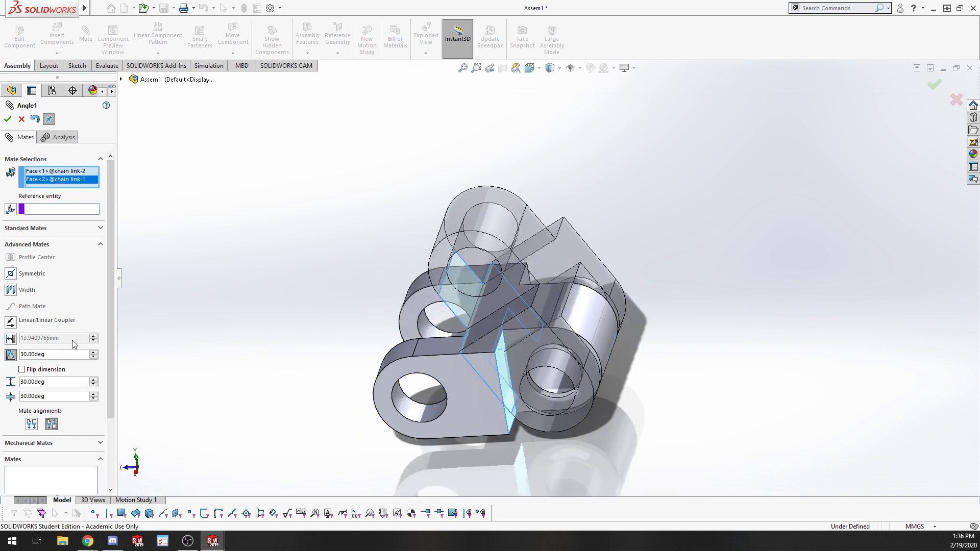
click(43, 370)
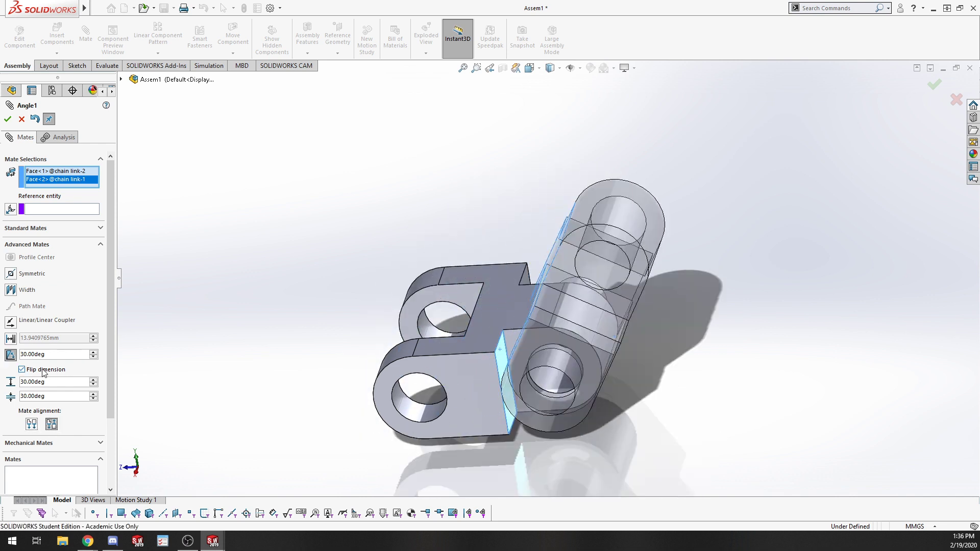
click(32, 371)
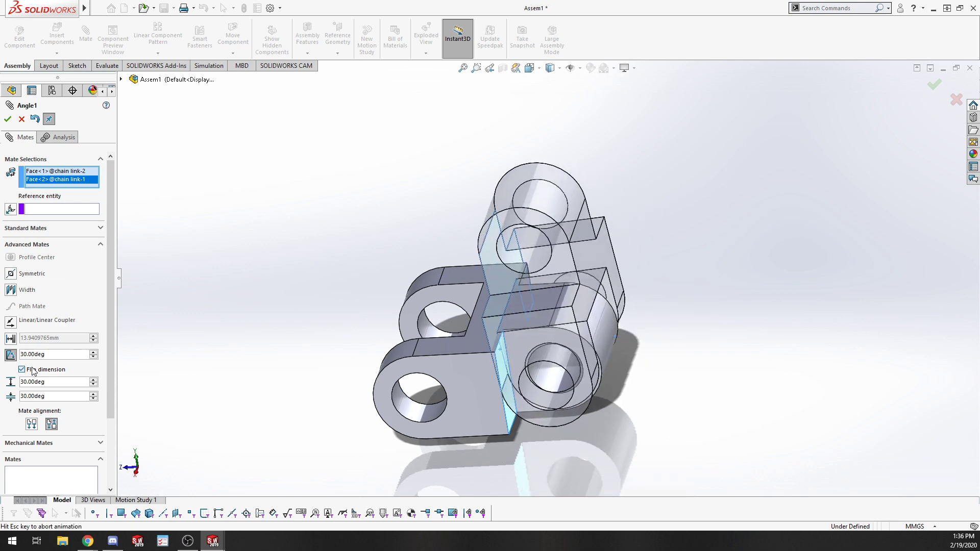
click(33, 371)
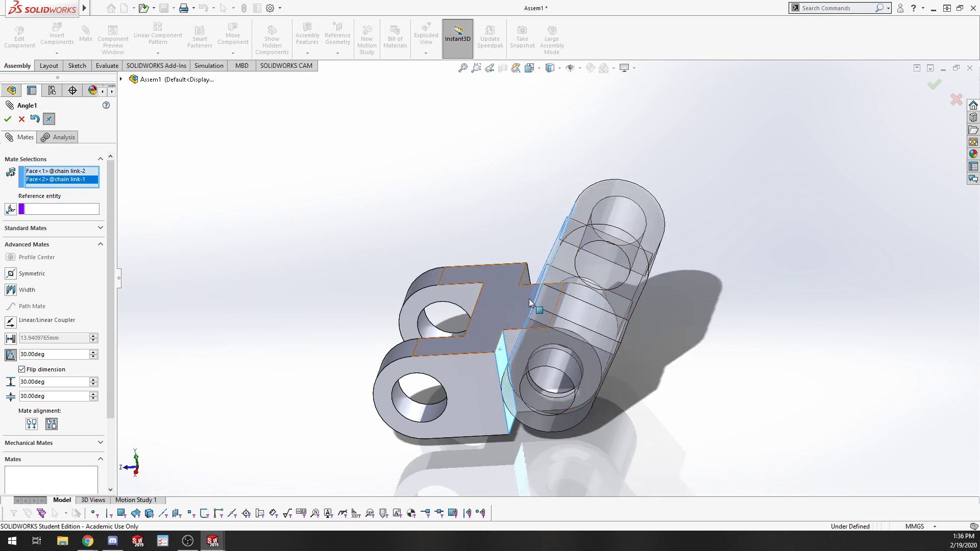
middle_drag(626, 423, 540, 377)
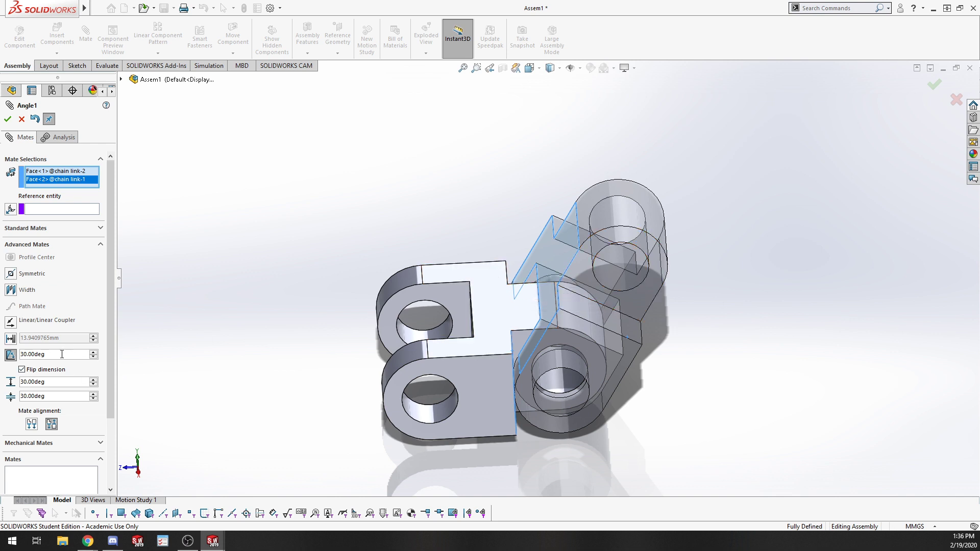
Set the angle limit's minimum to 0deg and maximum to 180deg, then apply the mate.
double_click(54, 386)
double_click(53, 399)
double_click(53, 399)
text(0)
key(Return)
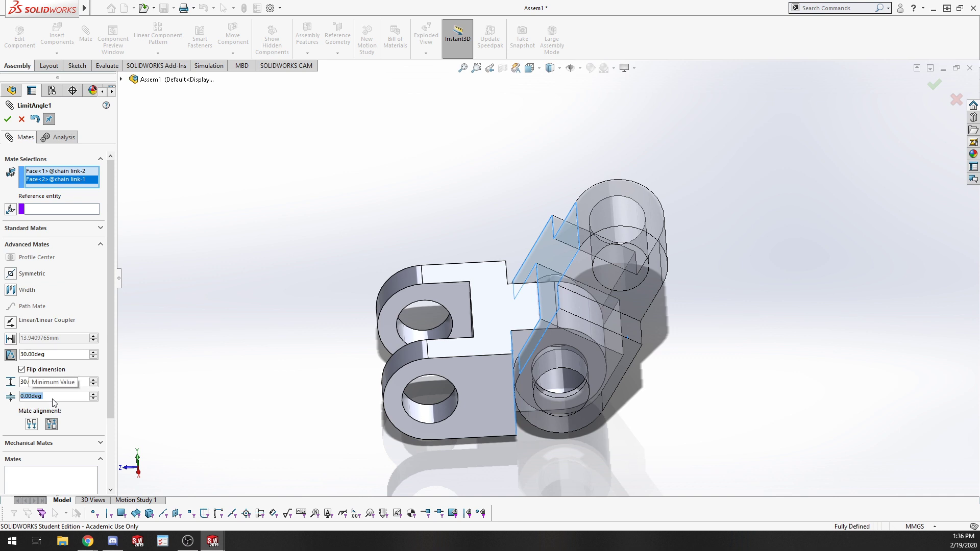
double_click(51, 382)
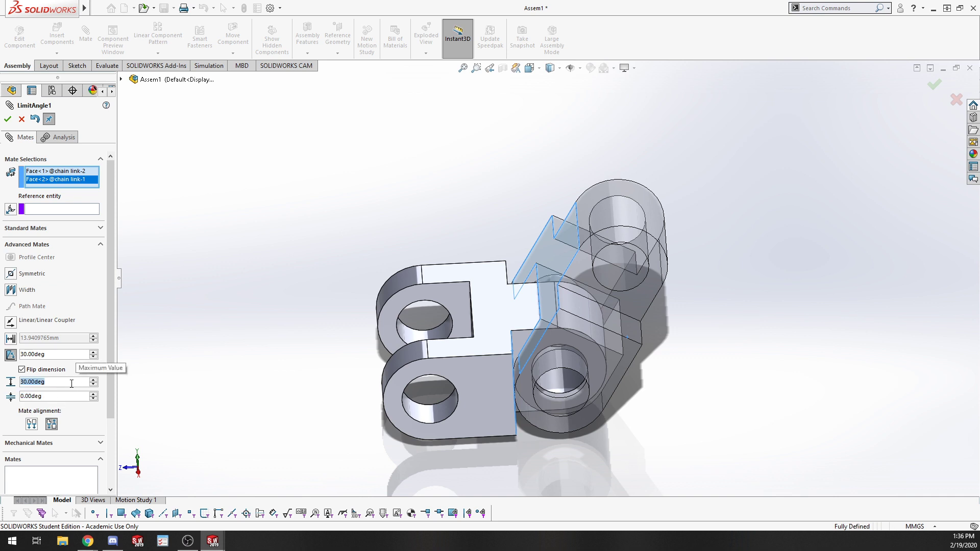
text(185)
key(BackSpace)
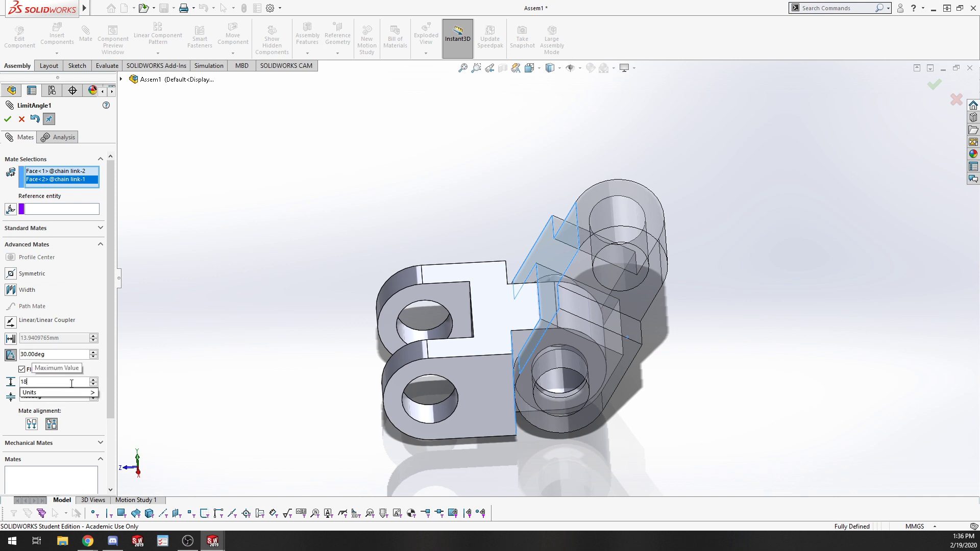
text(0.00deg)
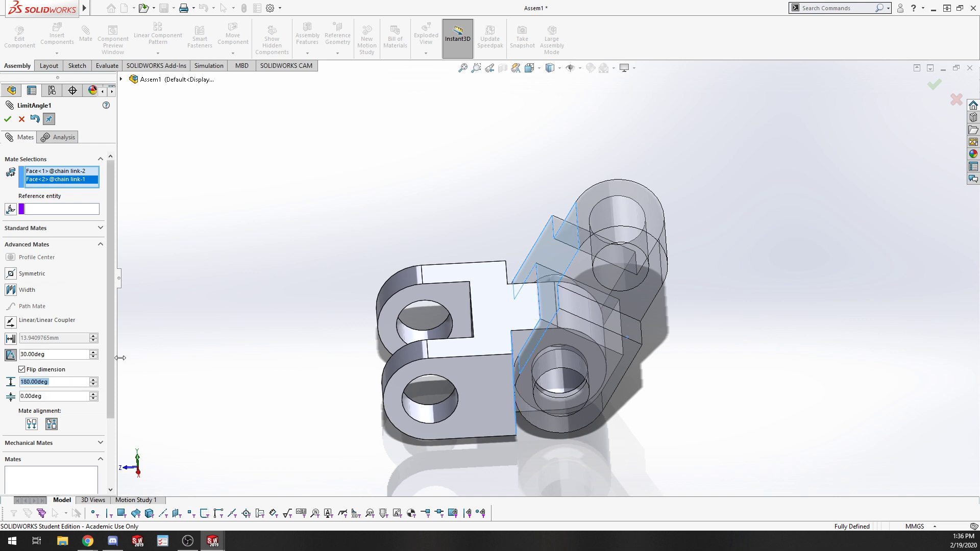
key(Return)
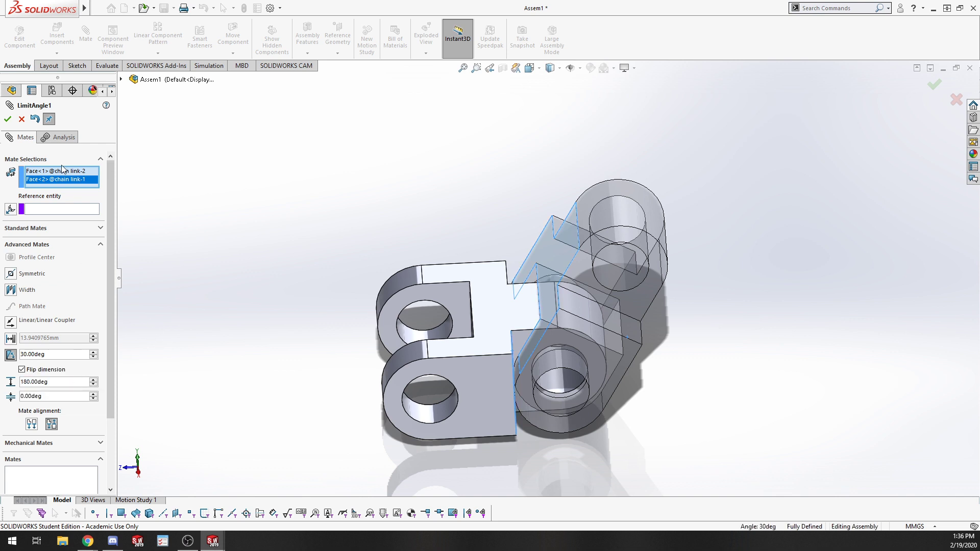
click(8, 119)
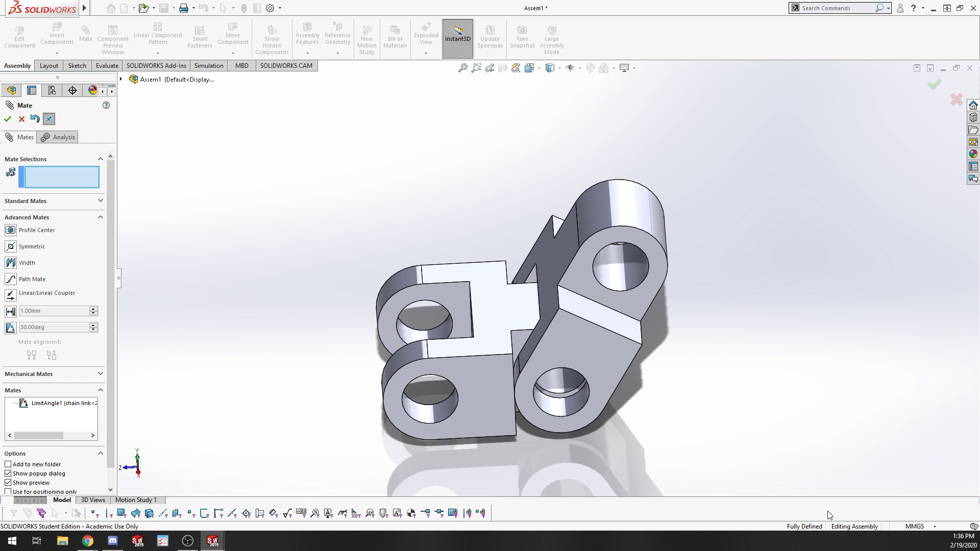
click(7, 119)
Rotate the second link about the pin back into line with the first link.
drag(589, 253, 504, 260)
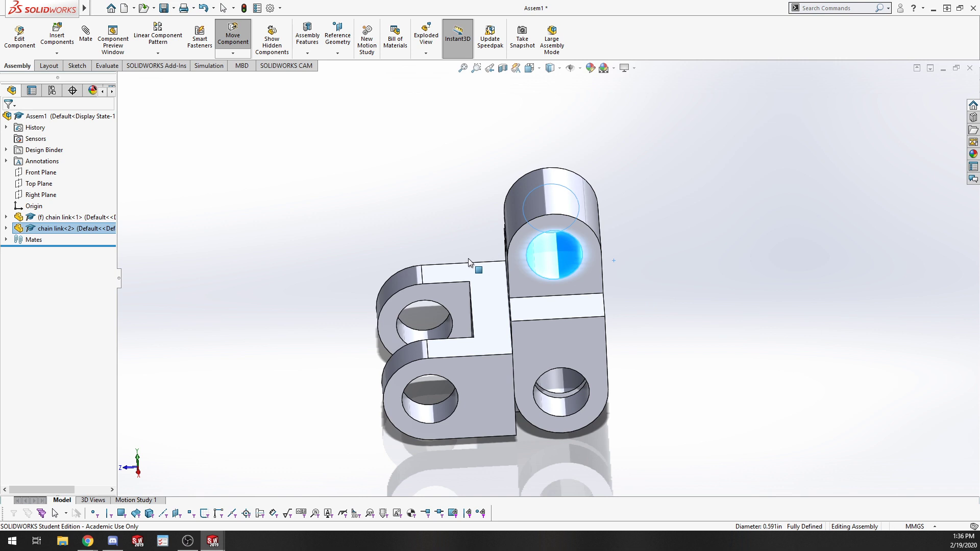
drag(596, 269, 828, 343)
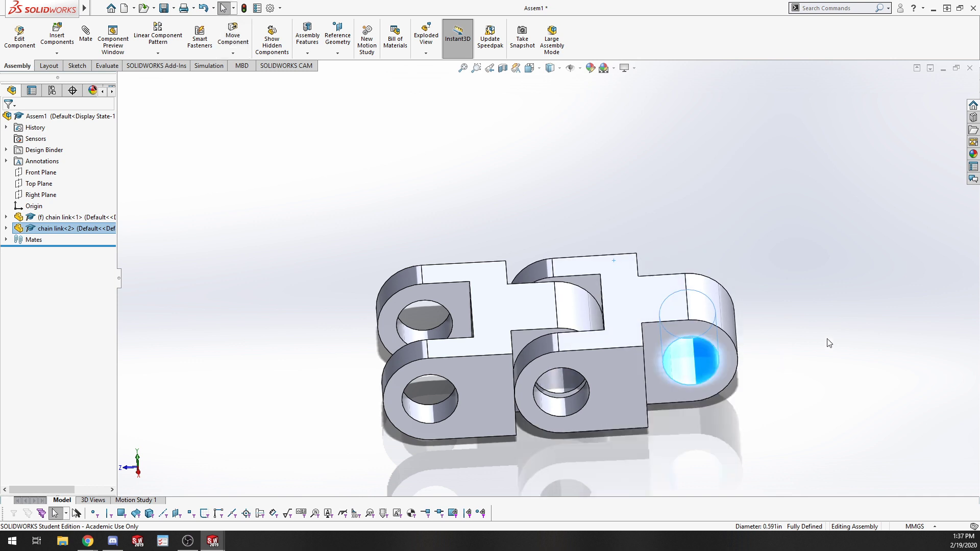
click(827, 338)
Examine the two-link chain assembly at different zoom levels.
scroll(783, 305, up, 4)
scroll(673, 300, up, 1)
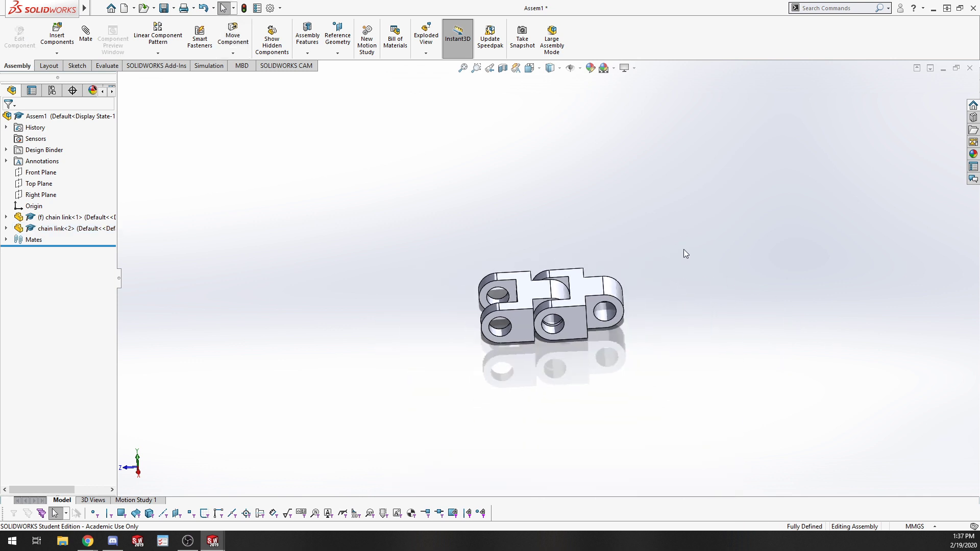
scroll(685, 249, down, 5)
scroll(486, 354, up, 2)
scroll(439, 385, down, 1)
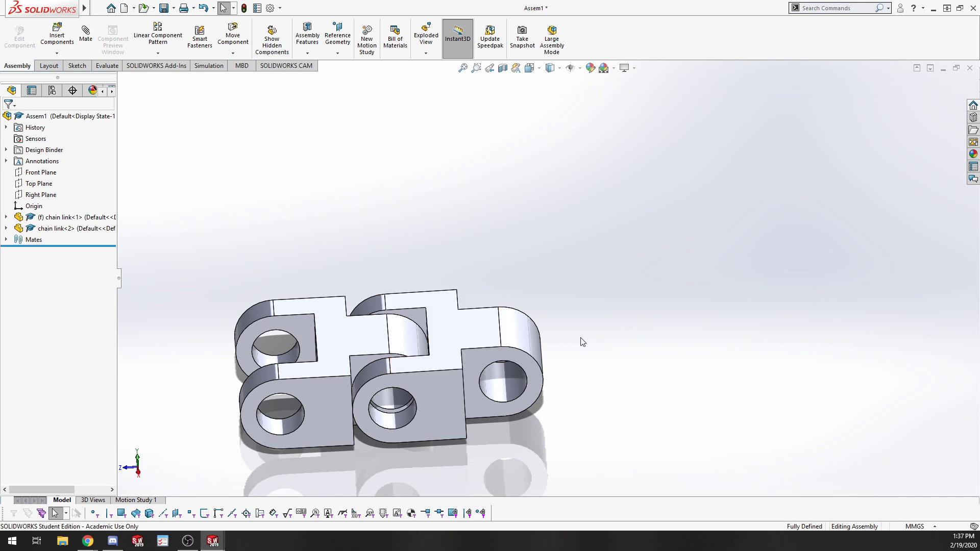
scroll(582, 342, up, 5)
scroll(424, 321, down, 6)
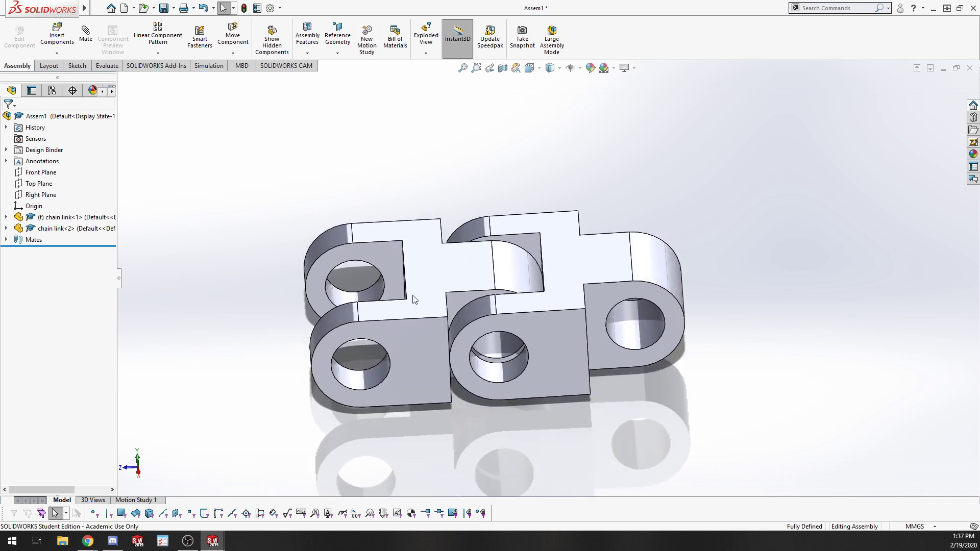
scroll(593, 265, up, 3)
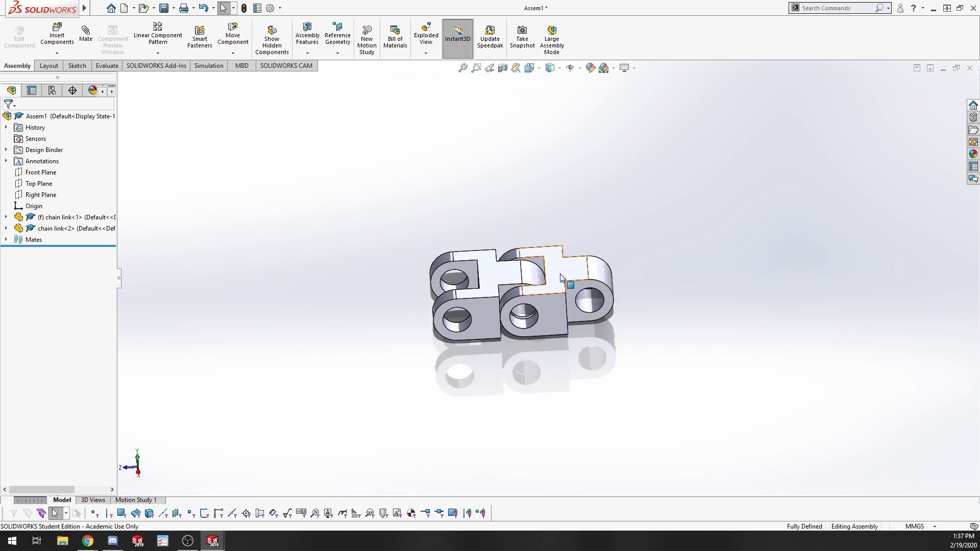
Copy the second link to add a third chain link beside the chain.
ctrl+drag(560, 272, 739, 269)
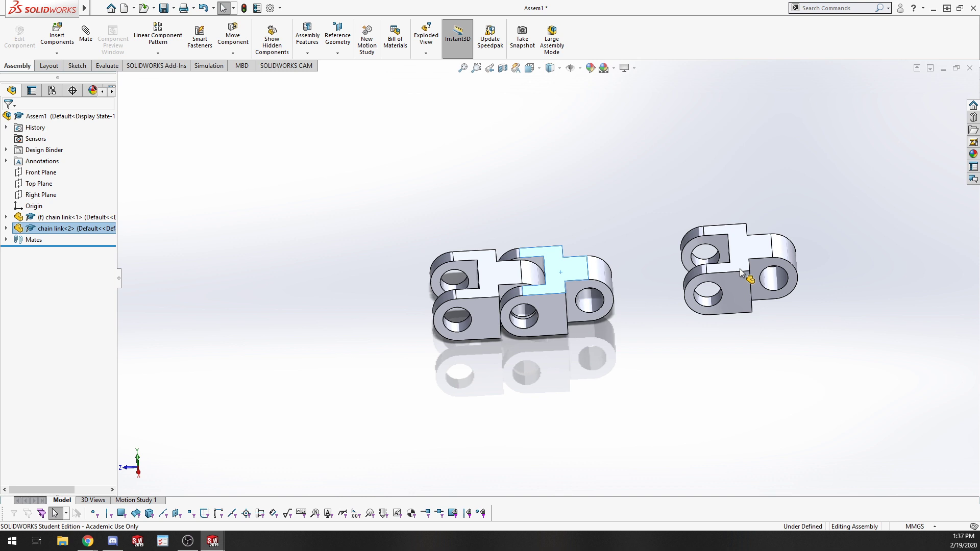
ctrl+drag(739, 268, 718, 276)
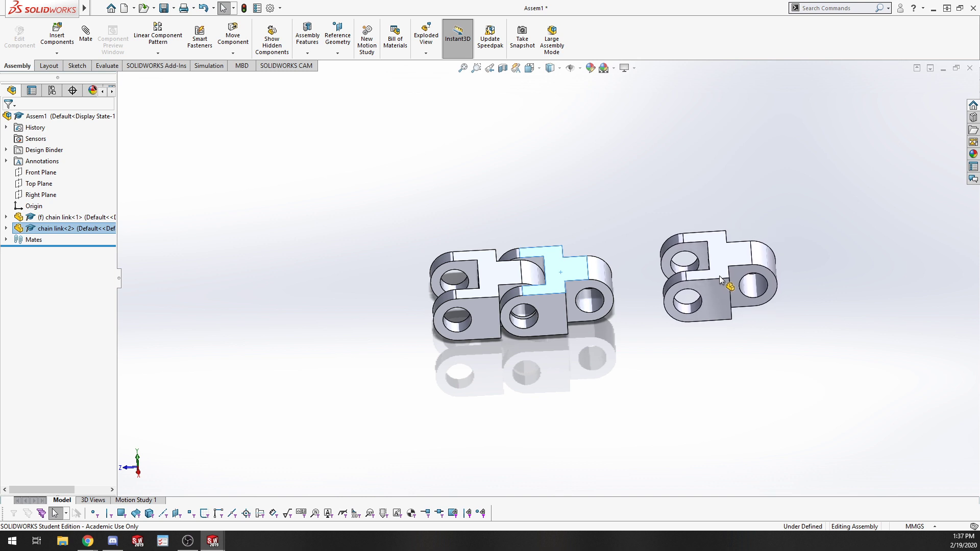
ctrl+drag(719, 275, 721, 274)
click(689, 384)
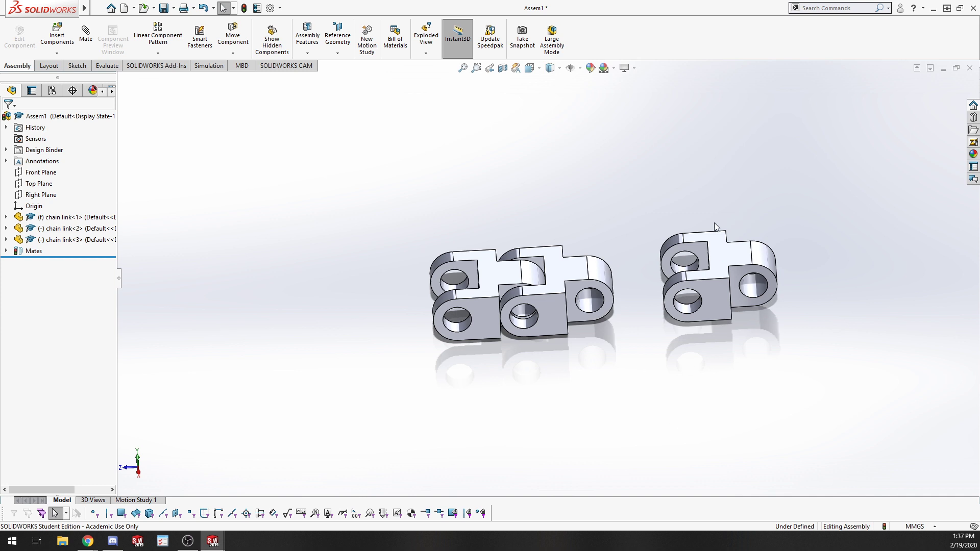
Delete the third chain link that was copied beside the chain.
drag(638, 181, 815, 375)
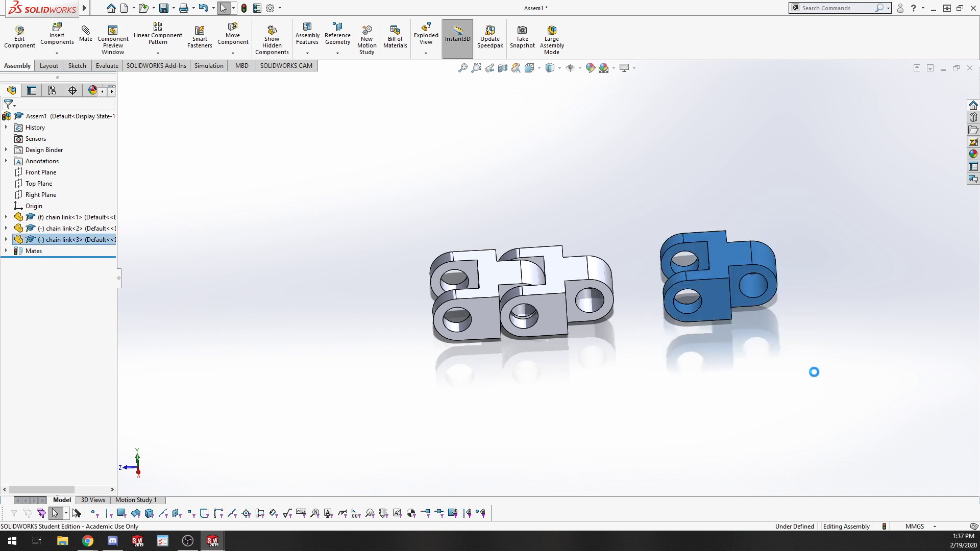
key(Delete)
click(367, 136)
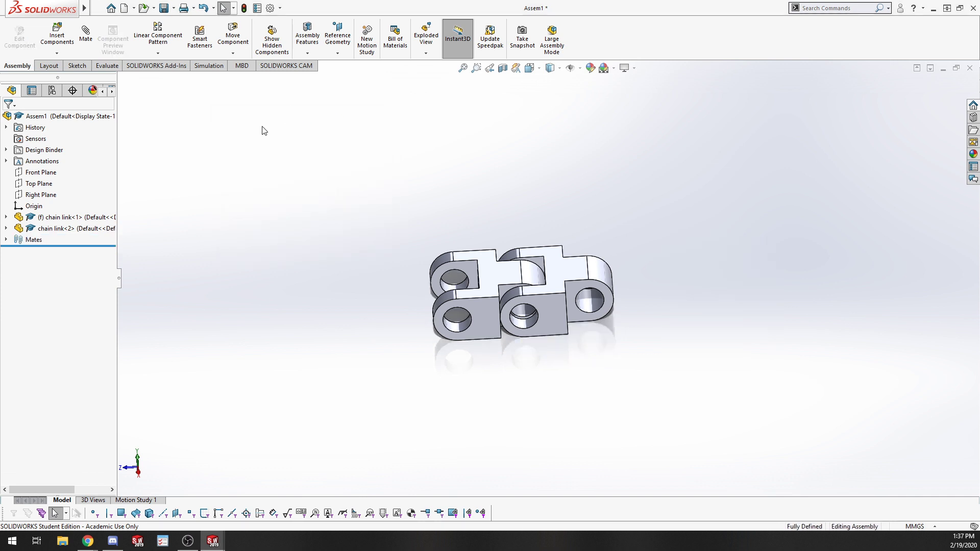
Start Copy with Mates on the second link and pick its free pin hole as the new concentric reference.
right_click(571, 274)
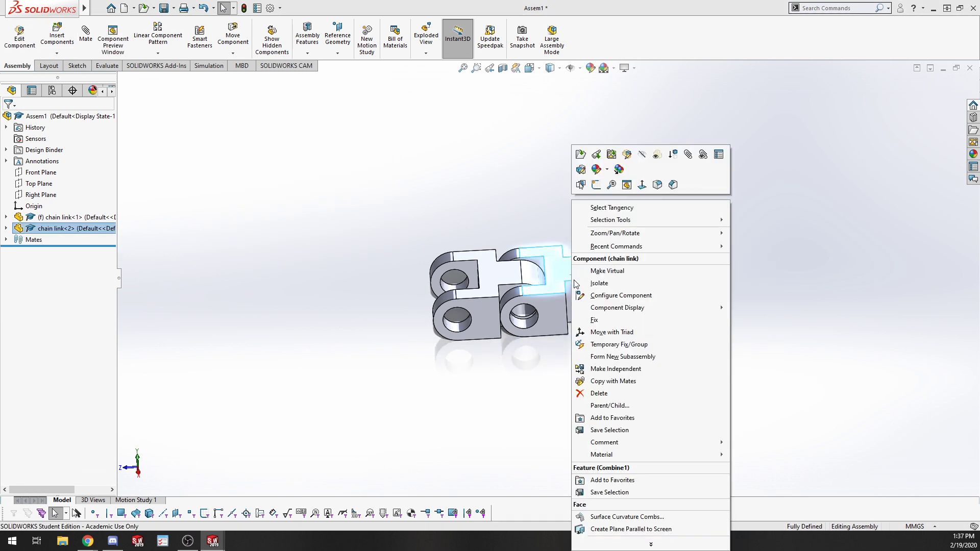
click(627, 382)
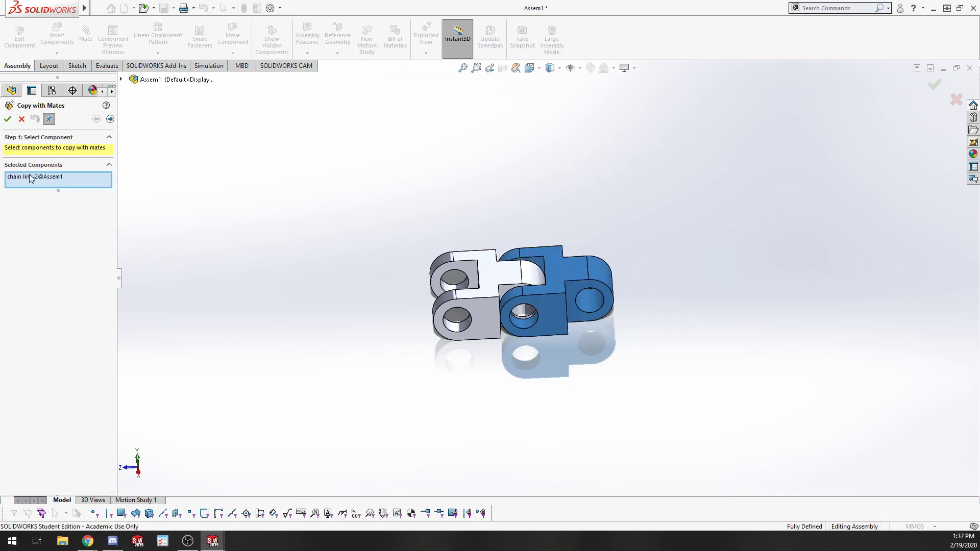
click(110, 119)
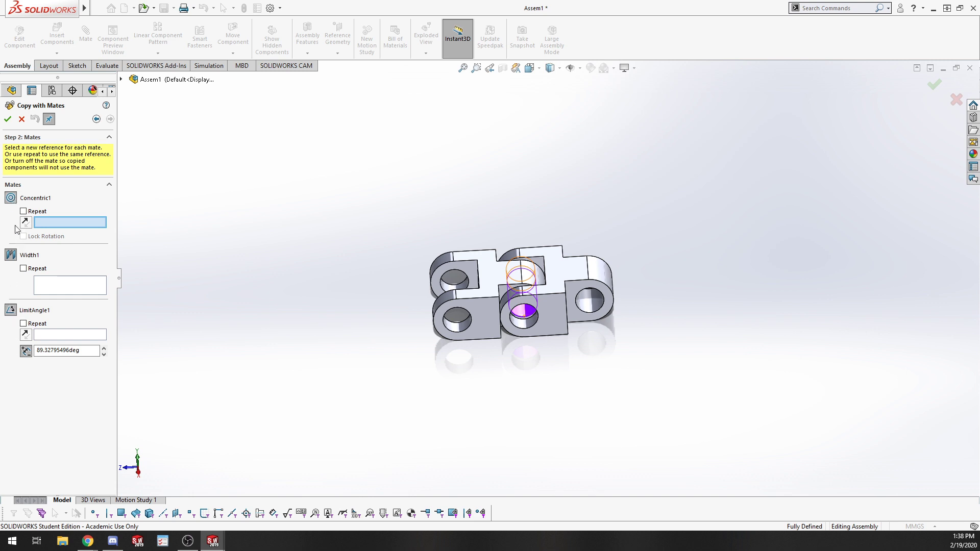
scroll(506, 290, down, 5)
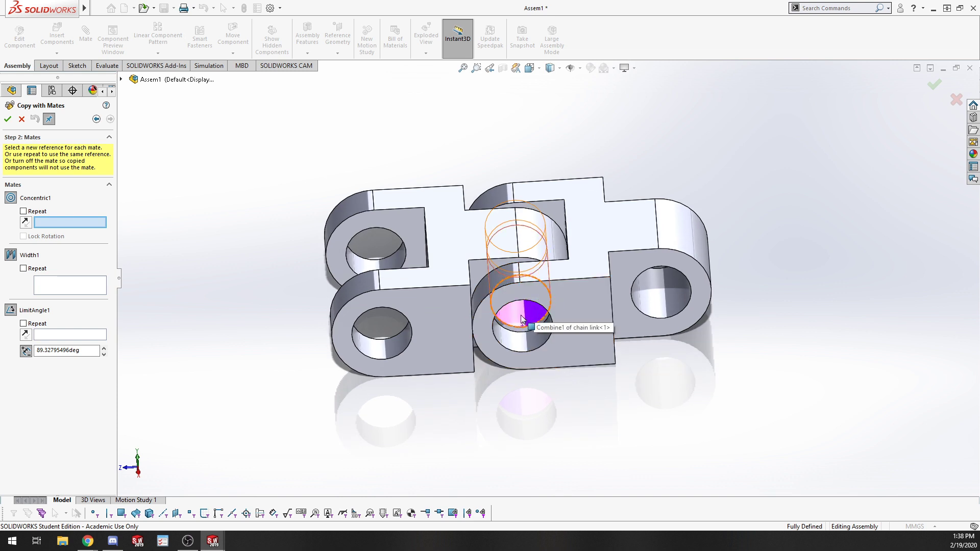
click(675, 300)
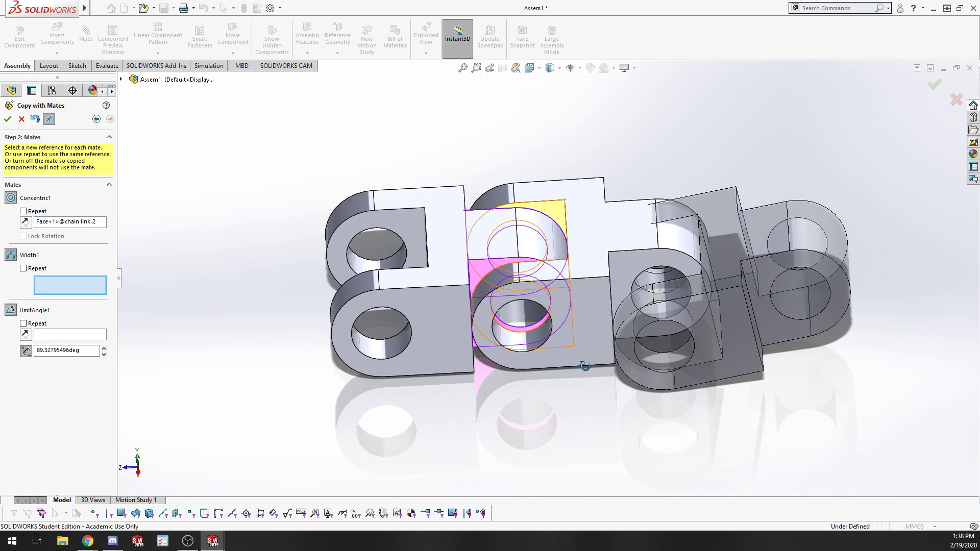
Pick the second link's side faces for the width mate and its top face for the limit angle, then place the copy.
middle_drag(601, 366, 622, 452)
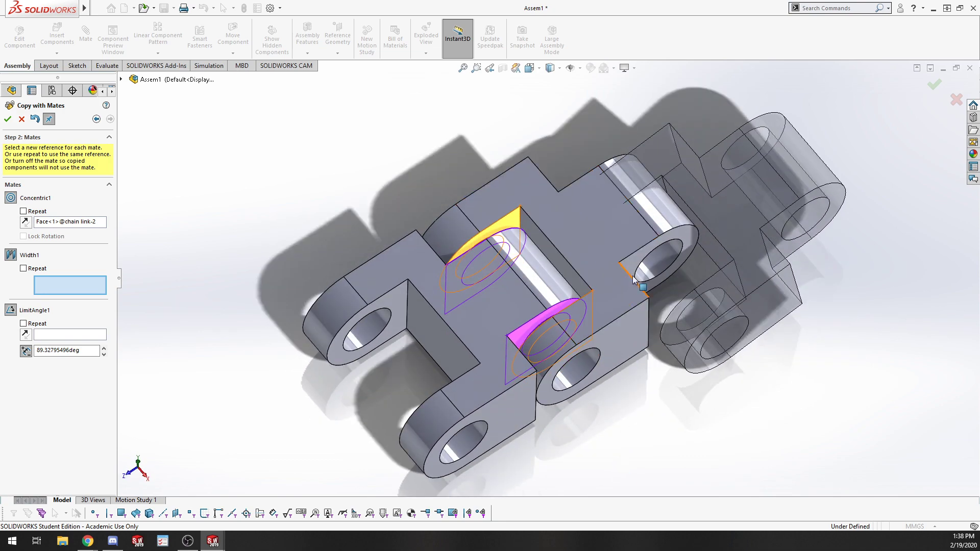
click(632, 268)
middle_drag(558, 219, 554, 176)
click(631, 258)
click(552, 172)
middle_drag(607, 267, 589, 311)
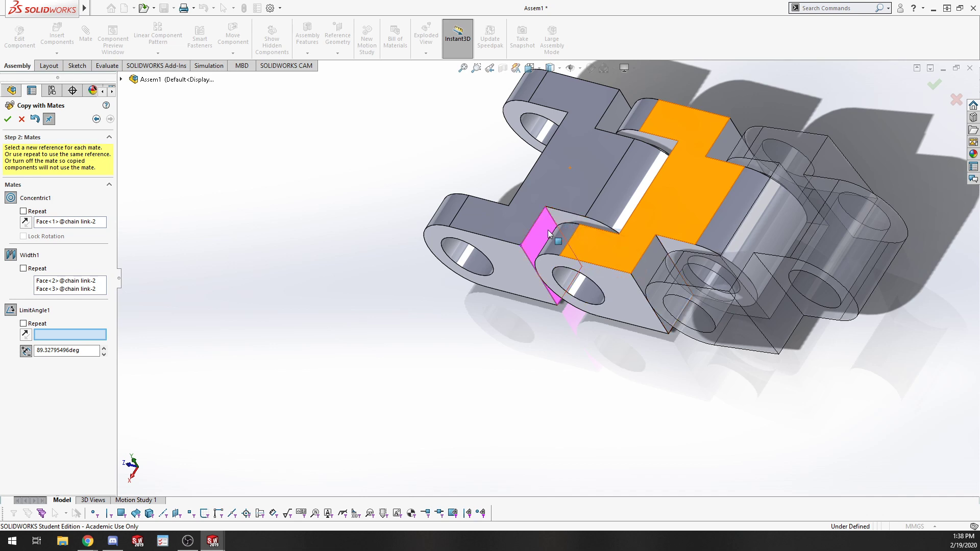
click(647, 266)
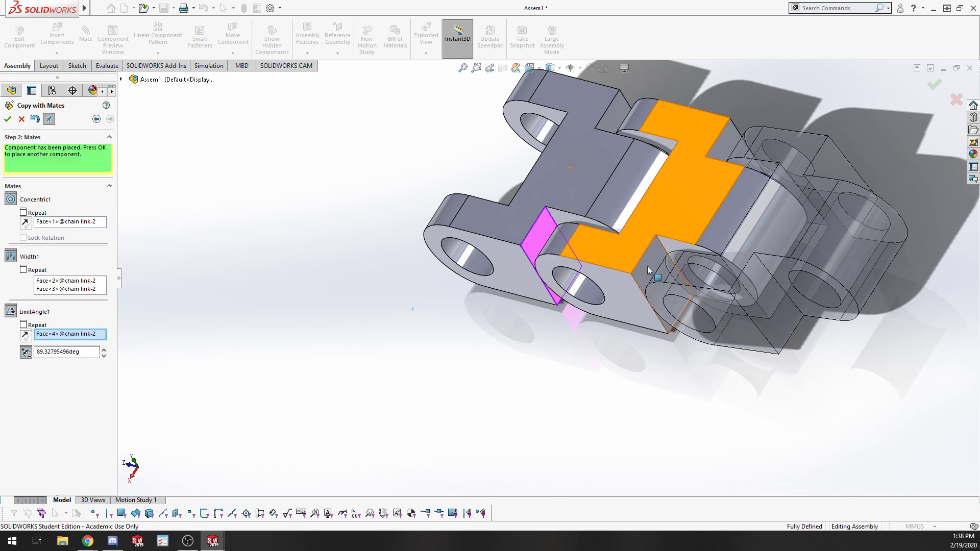
middle_drag(676, 355, 658, 347)
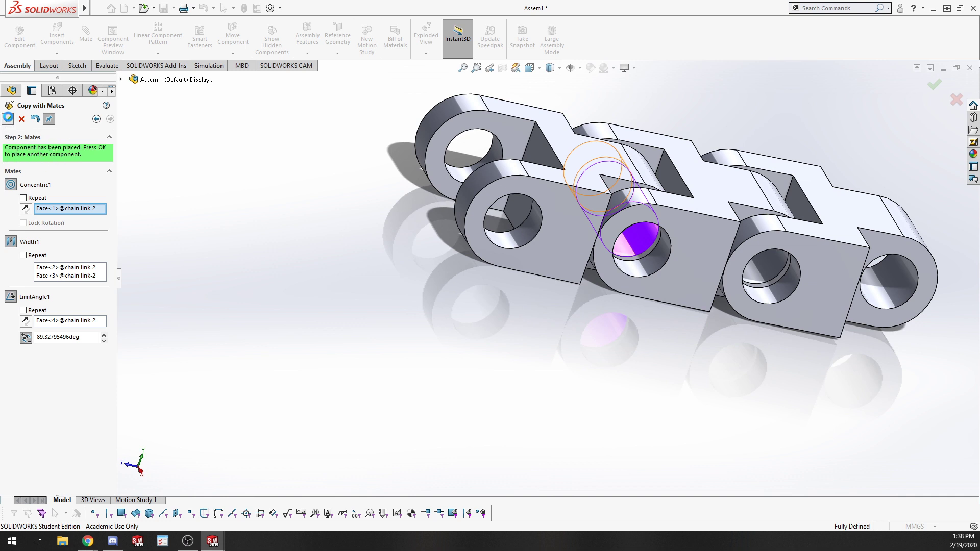
click(8, 119)
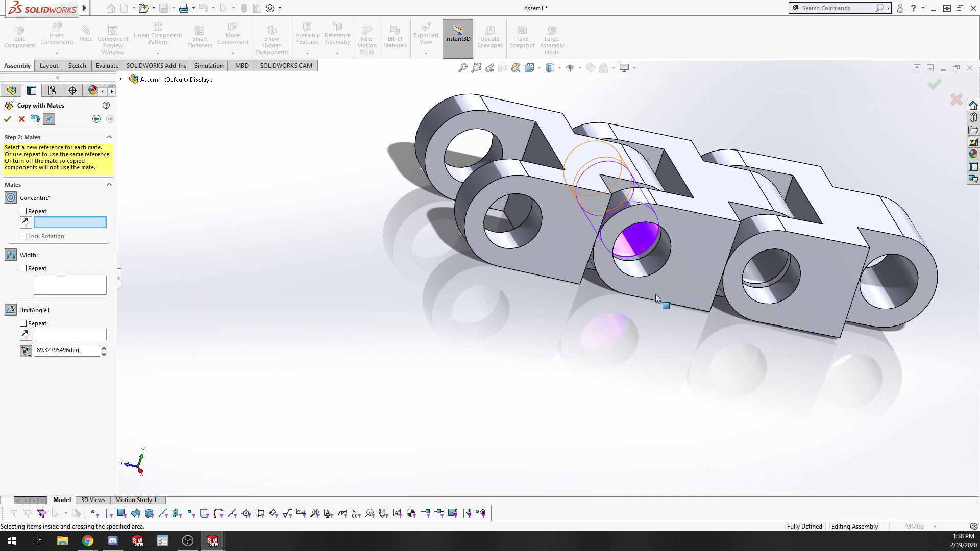
Try to attach a further copy to the newest link's free hole, side faces and top face, then cancel it.
scroll(499, 372, up, 4)
scroll(758, 263, down, 4)
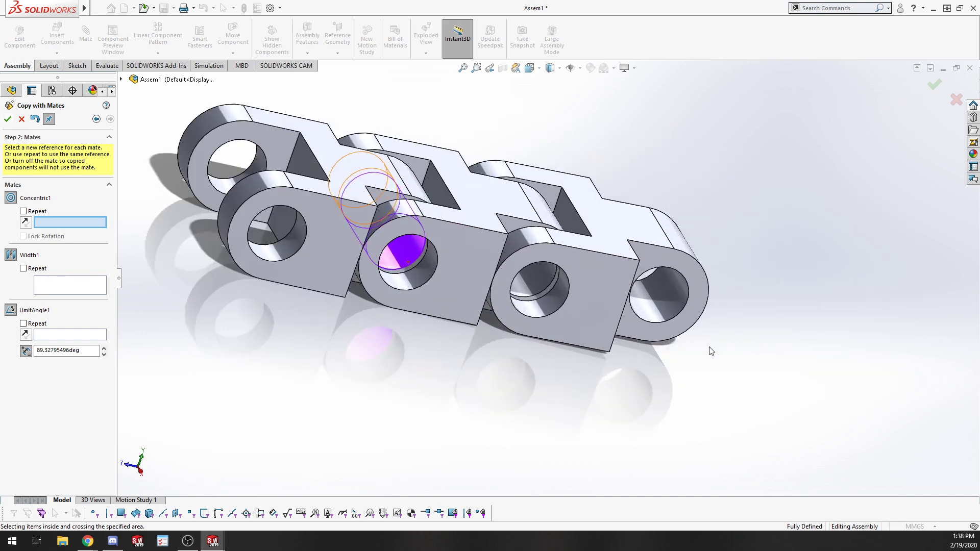
middle_drag(710, 351, 668, 358)
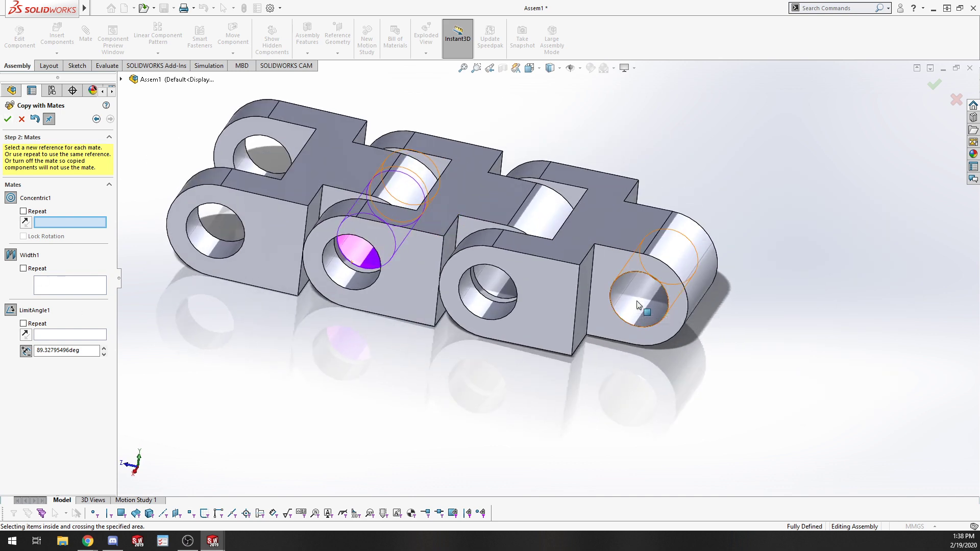
click(641, 304)
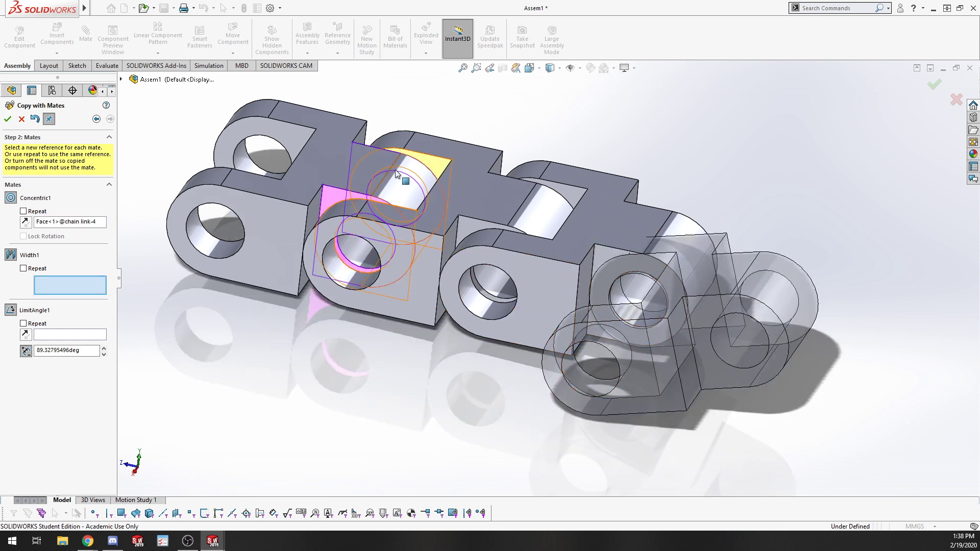
click(602, 252)
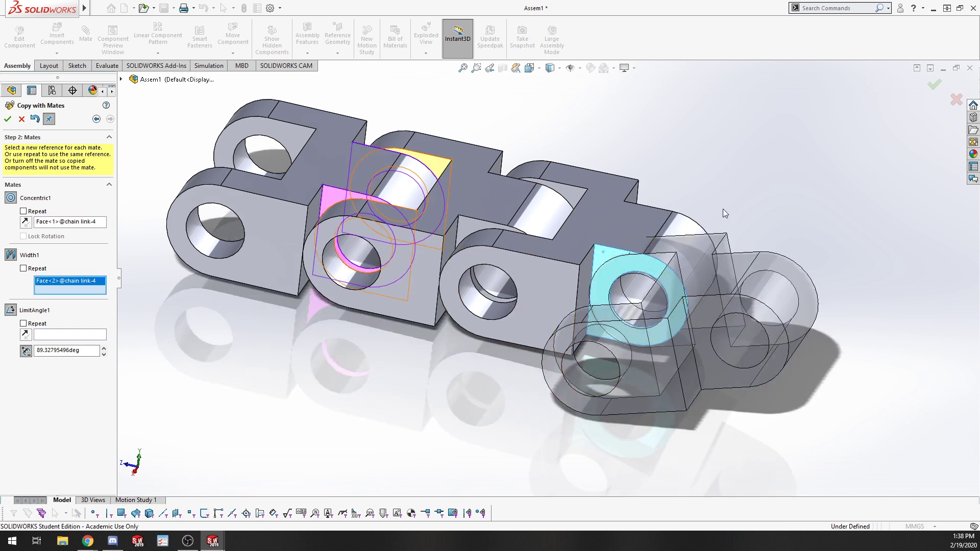
middle_drag(723, 209, 455, 308)
click(598, 278)
click(457, 309)
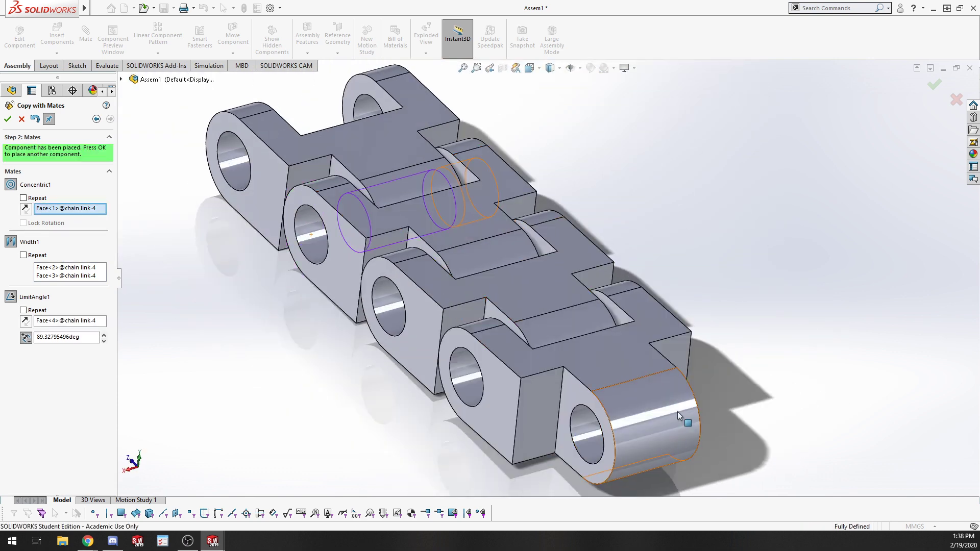
click(21, 120)
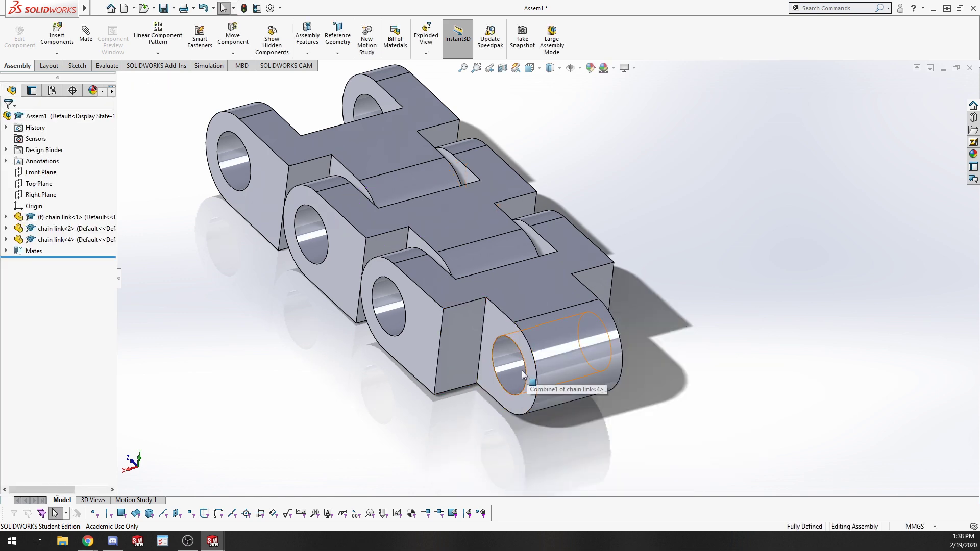
Examine the three-link chain from different angles and zoom levels.
drag(522, 375, 750, 376)
key(Escape)
middle_drag(334, 407, 438, 456)
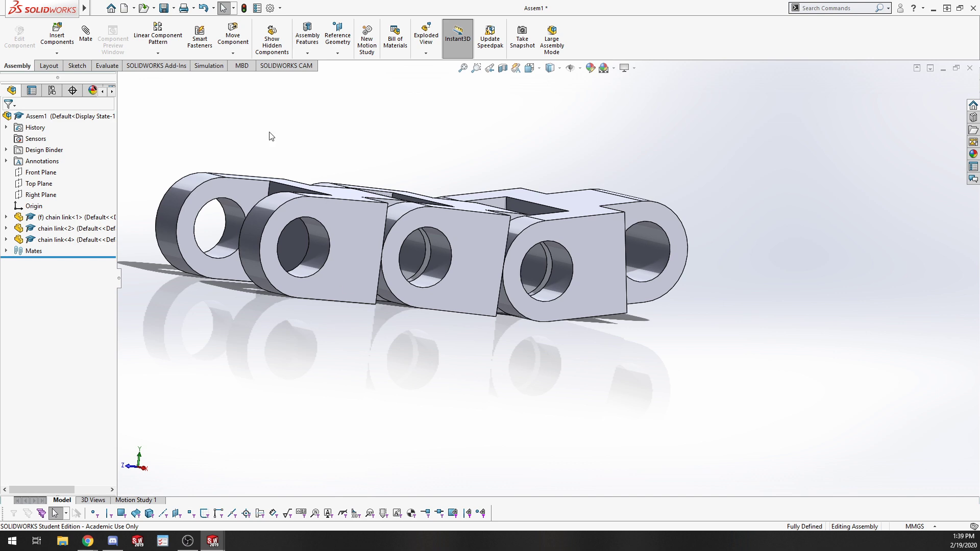
middle_drag(717, 358, 649, 446)
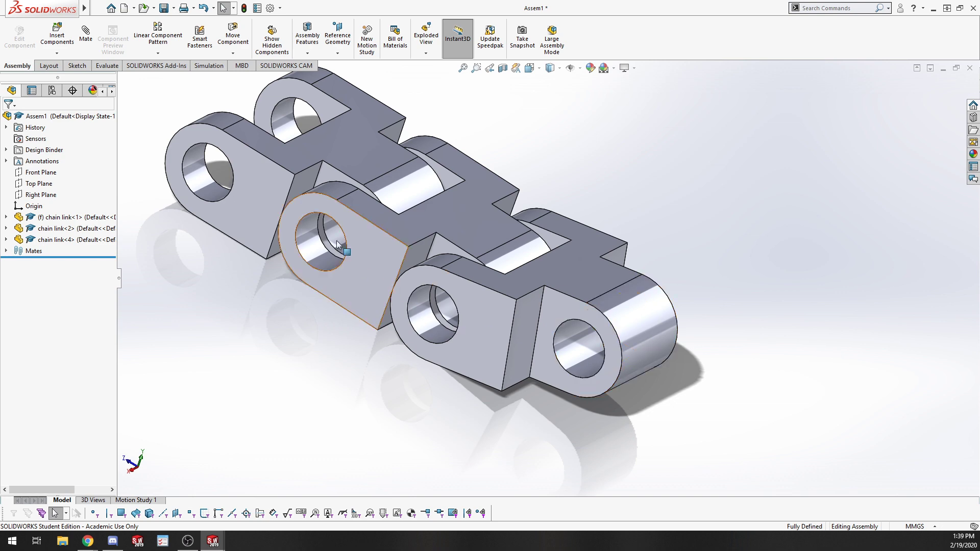
middle_drag(230, 186, 414, 510)
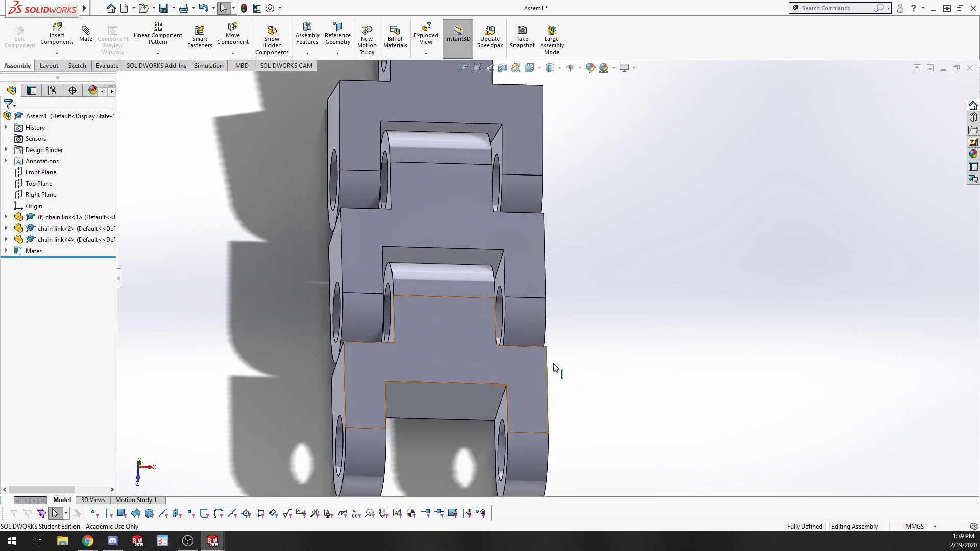
scroll(505, 276, down, 3)
click(511, 270)
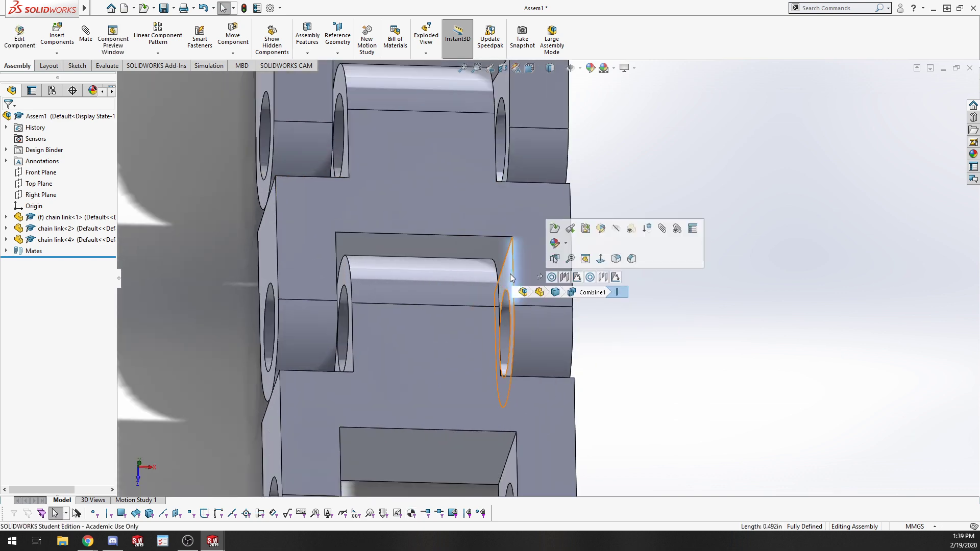
middle_drag(327, 256, 261, 258)
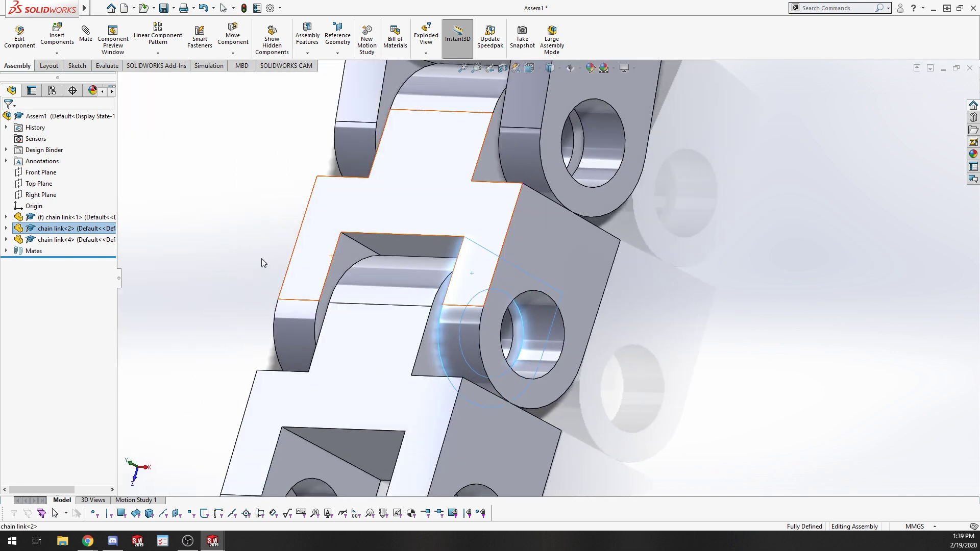
click(347, 258)
click(780, 349)
middle_drag(698, 354, 698, 389)
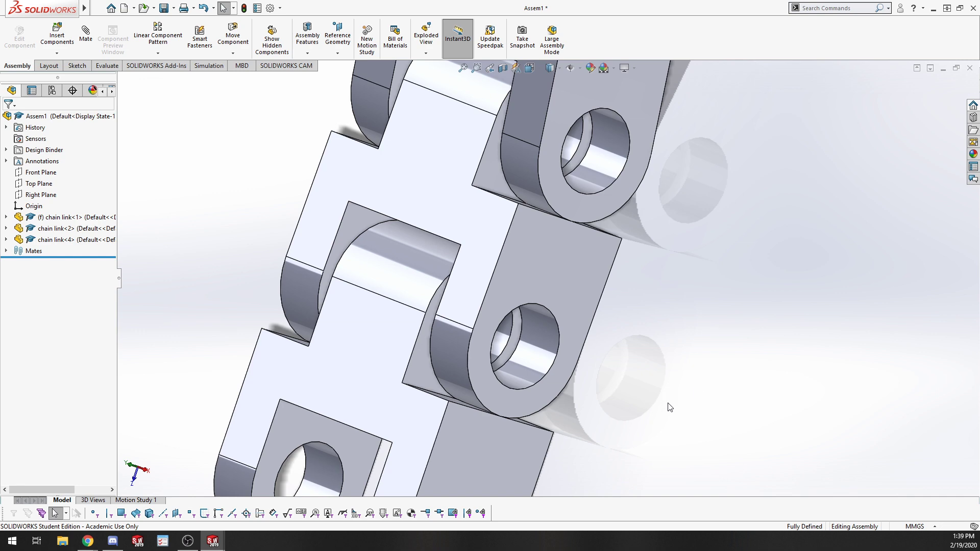
middle_drag(580, 326, 721, 311)
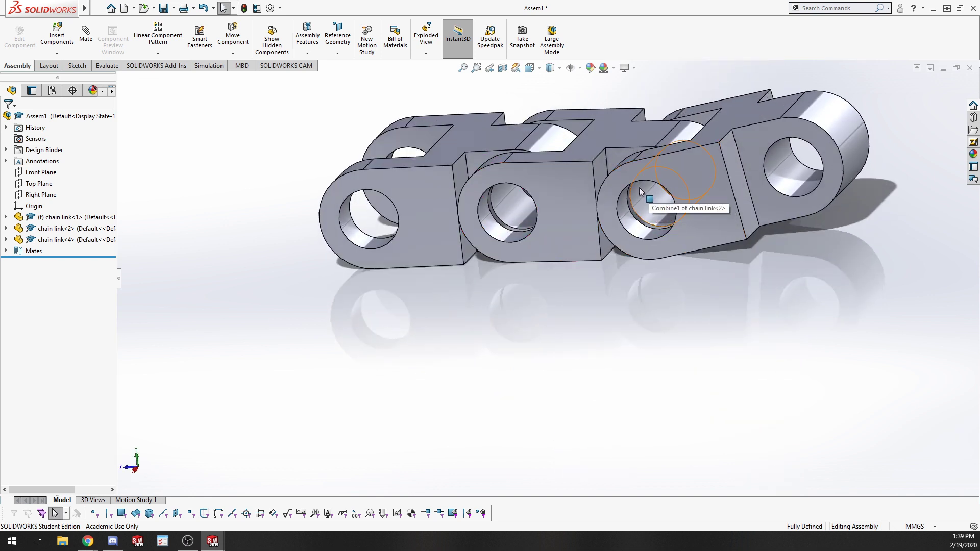
click(629, 229)
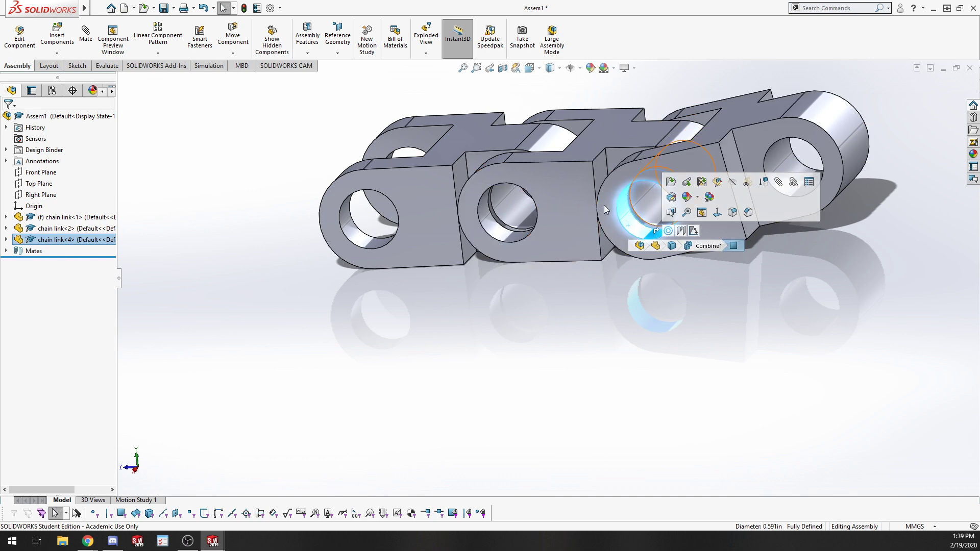
click(502, 362)
middle_drag(499, 298, 472, 407)
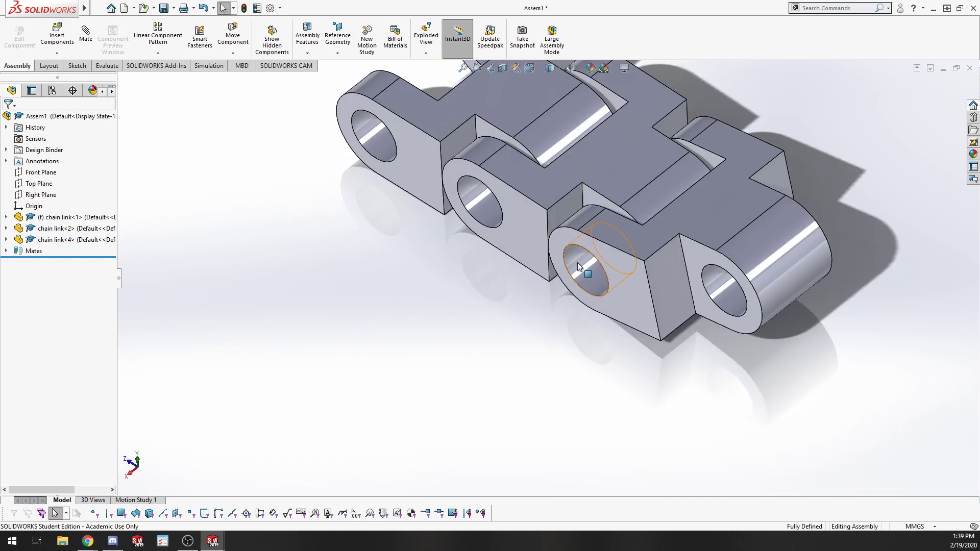
scroll(550, 308, up, 8)
drag(435, 141, 690, 353)
click(231, 96)
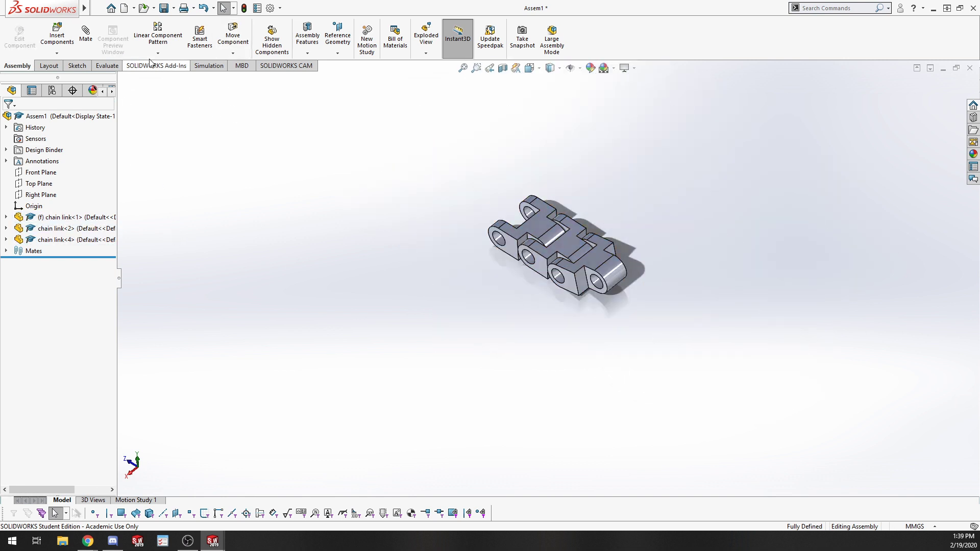
Try to copy the second and newest links together with their mates, then cancel the copy.
click(570, 241)
right_click(568, 237)
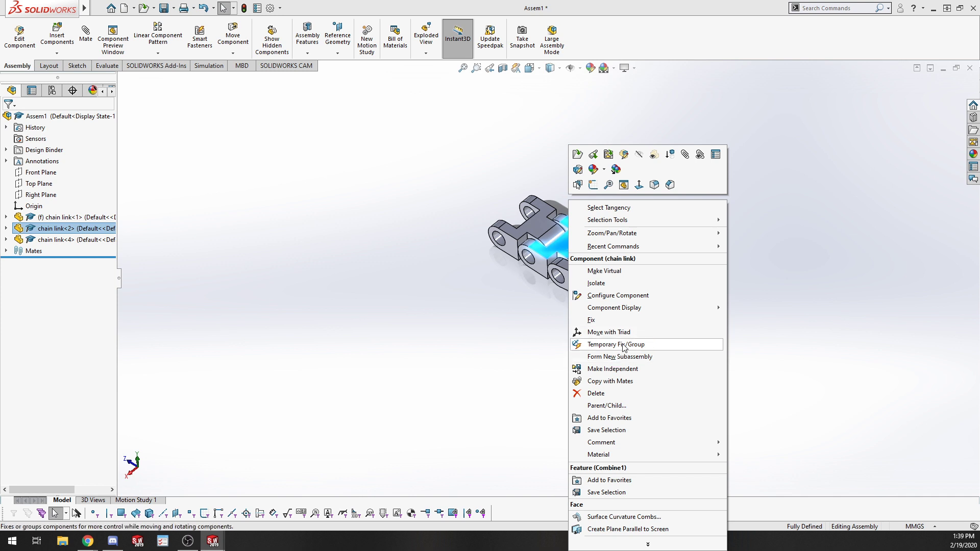
click(635, 381)
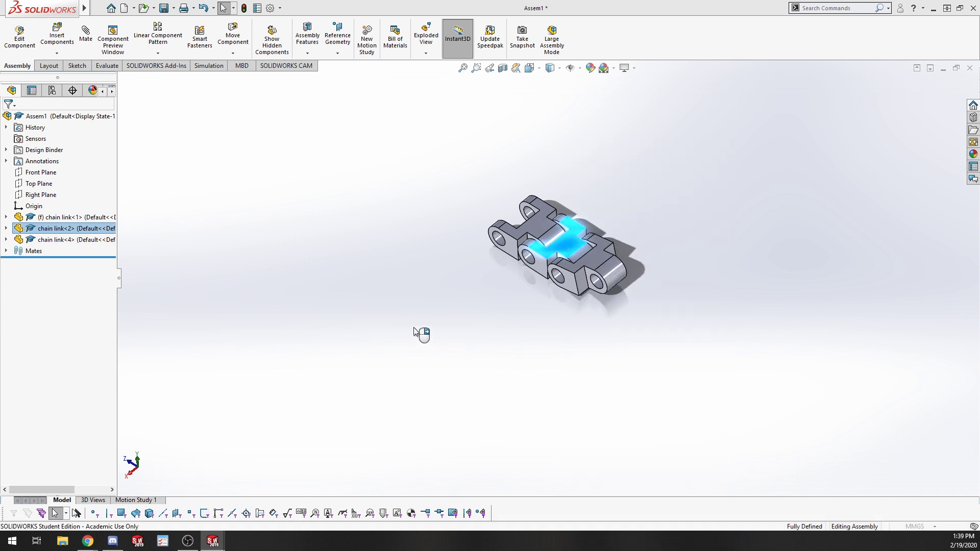
click(537, 204)
click(618, 278)
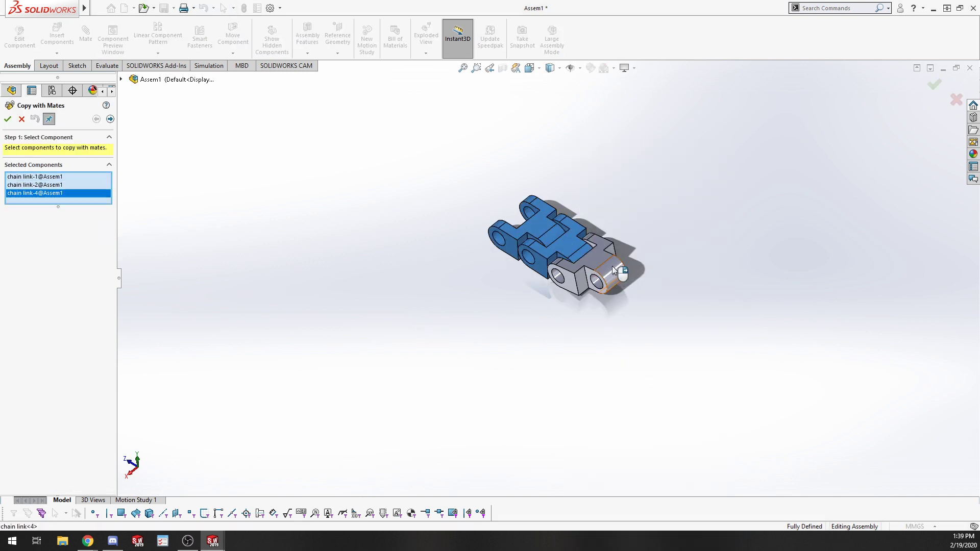
click(9, 120)
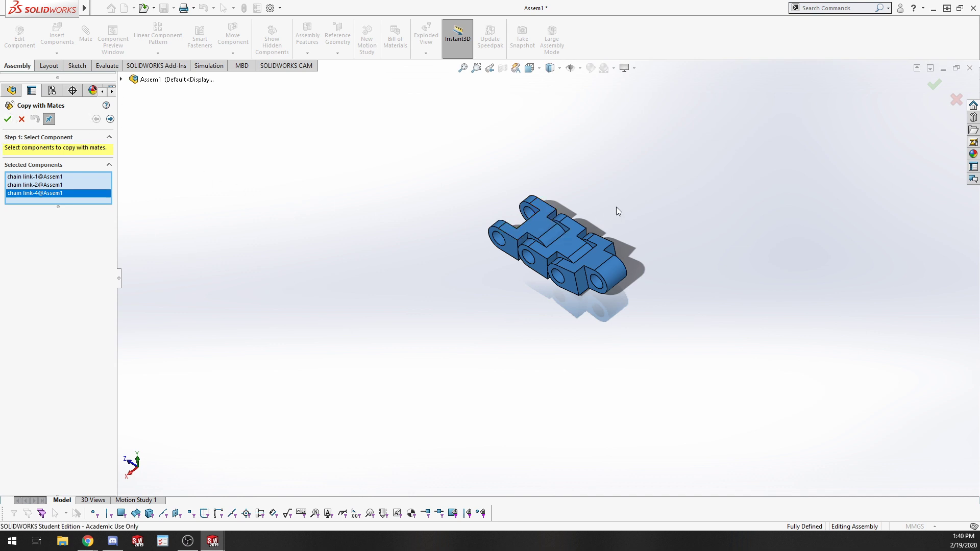
click(540, 225)
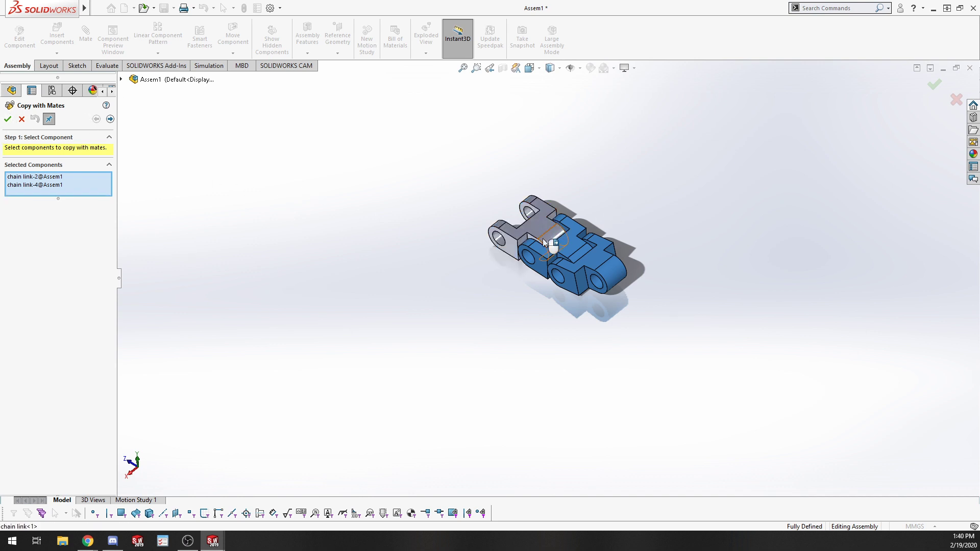
click(9, 120)
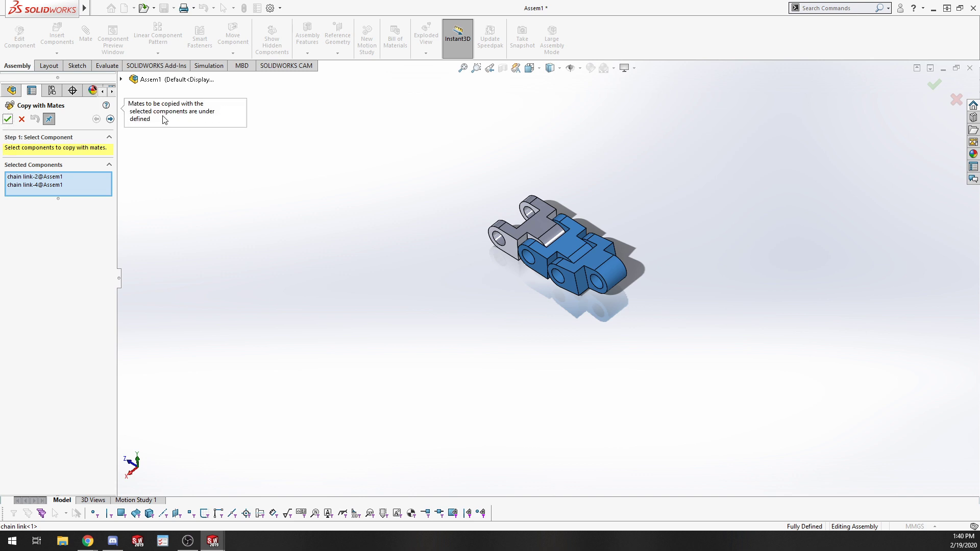
click(22, 119)
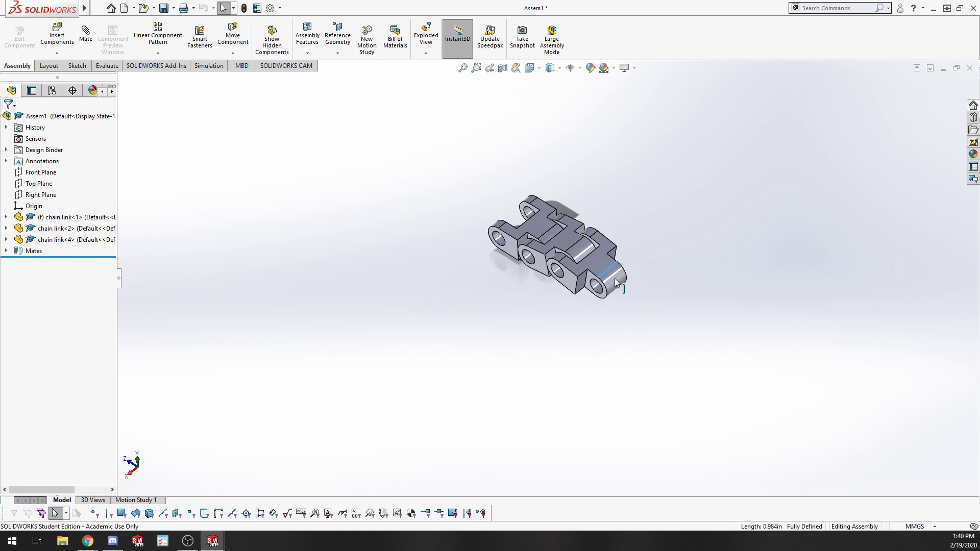
Edit the newest link's LimitAngle2 mate, converting it to a standard angle mate set to 60 degrees.
drag(615, 278, 403, 264)
drag(595, 268, 615, 264)
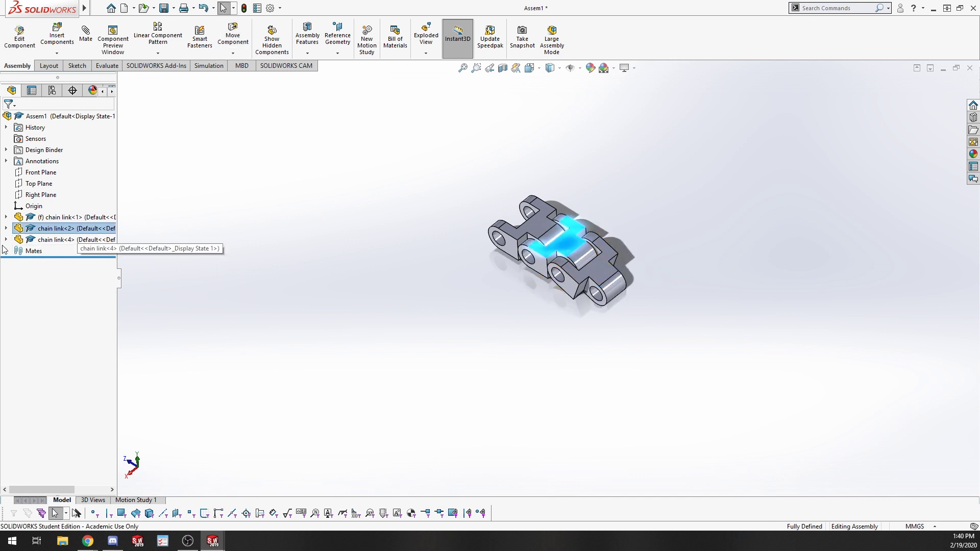
click(6, 228)
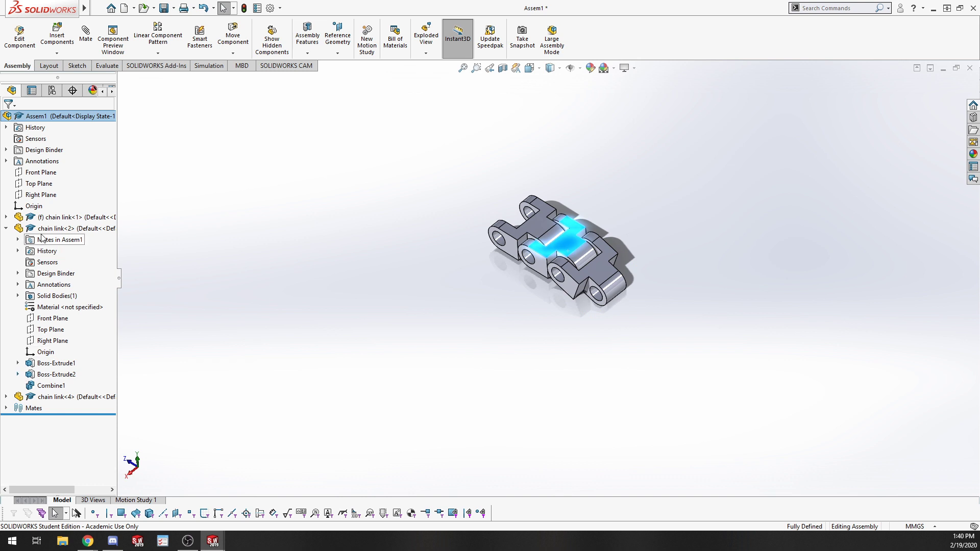
click(18, 239)
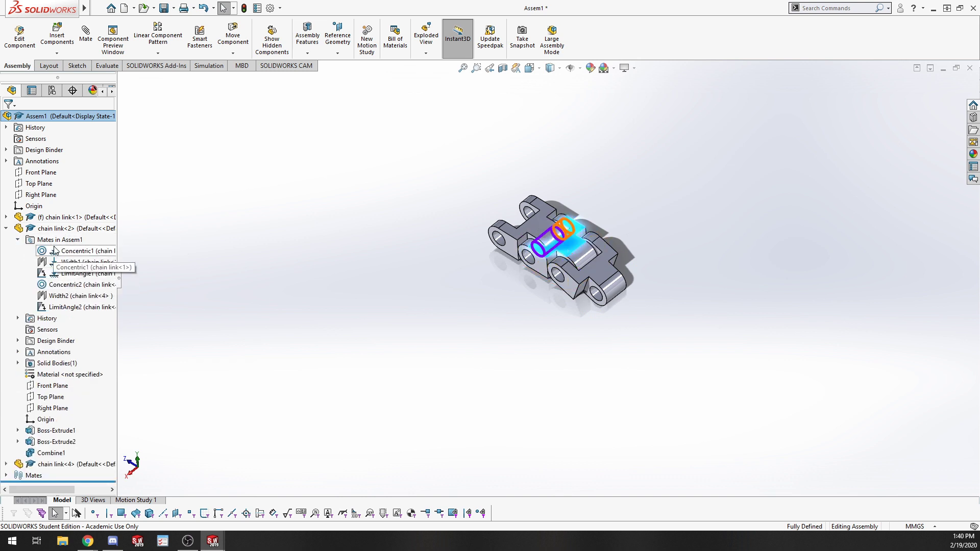
right_click(54, 306)
click(61, 272)
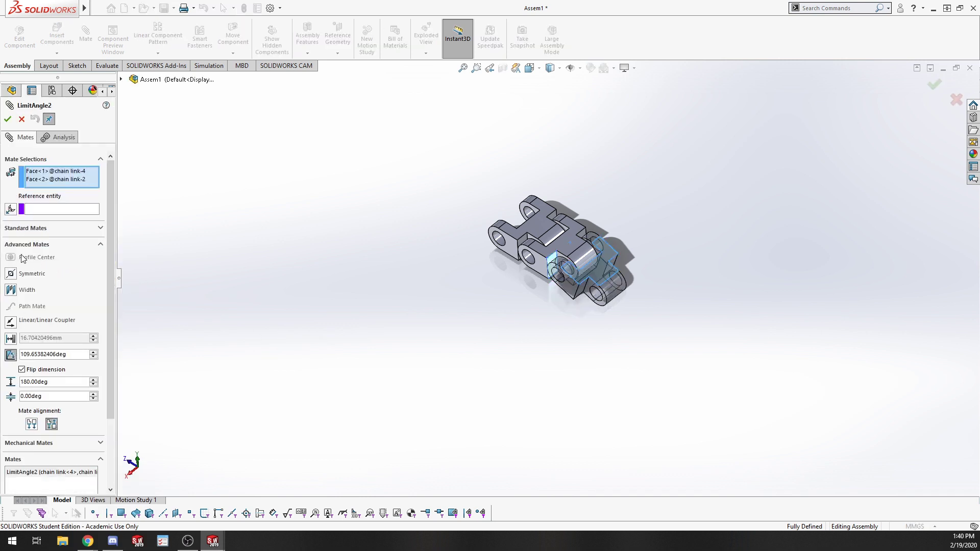
click(34, 233)
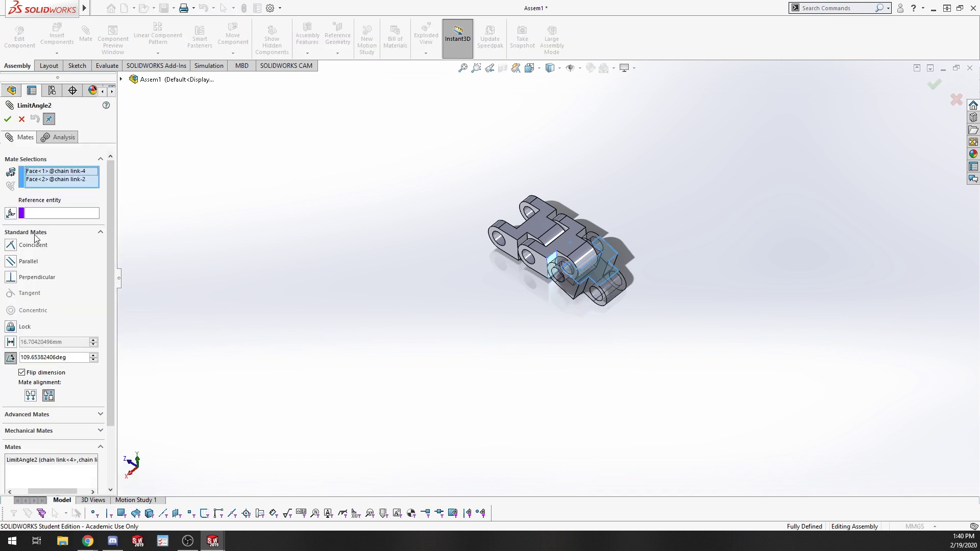
click(54, 358)
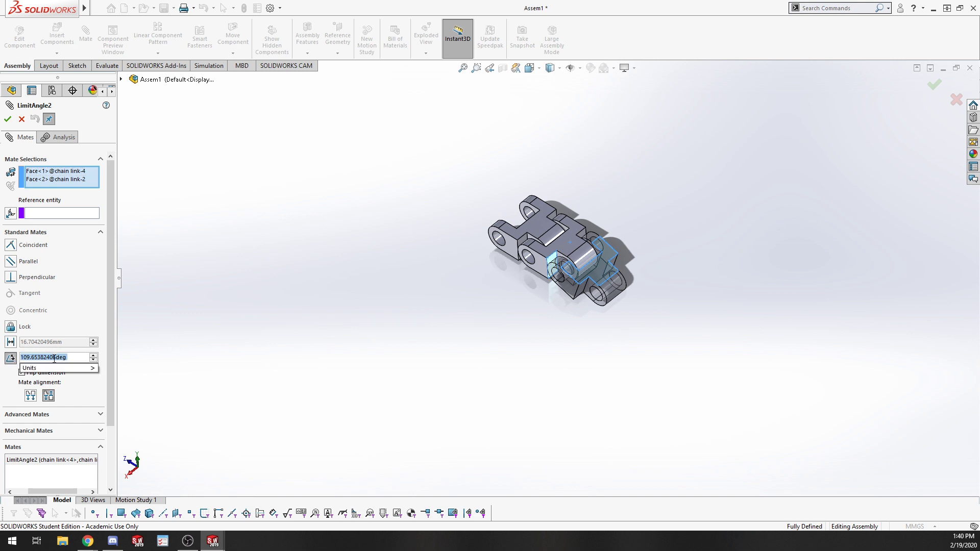
text(60)
key(Return)
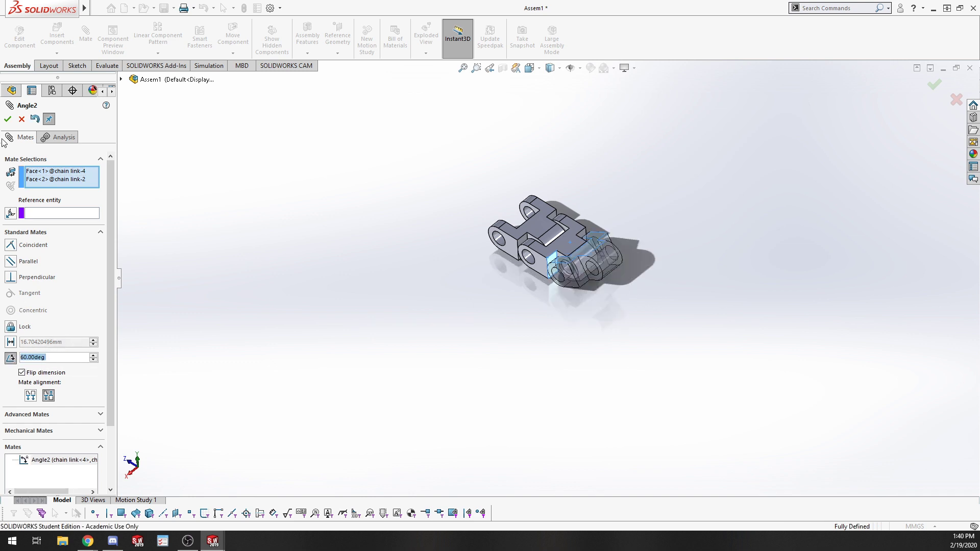
click(8, 119)
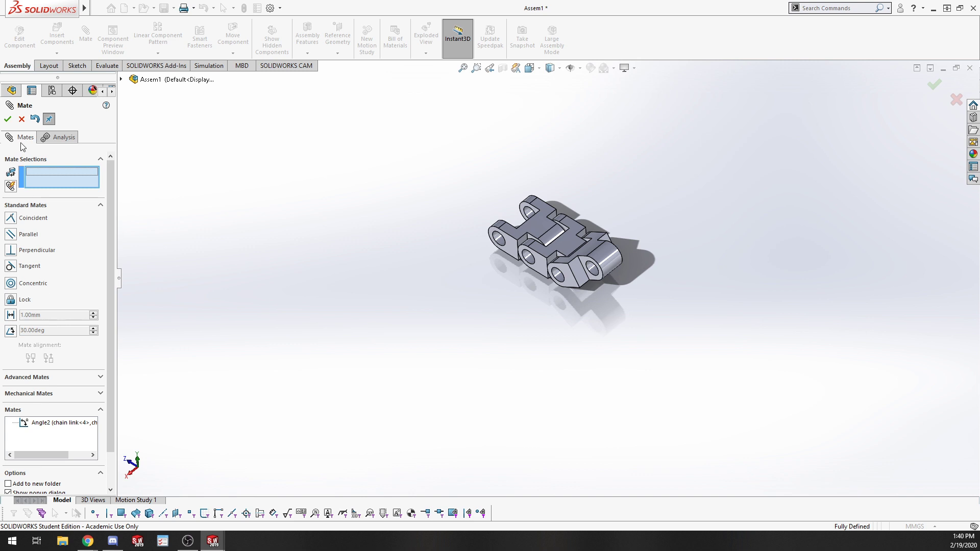
click(22, 119)
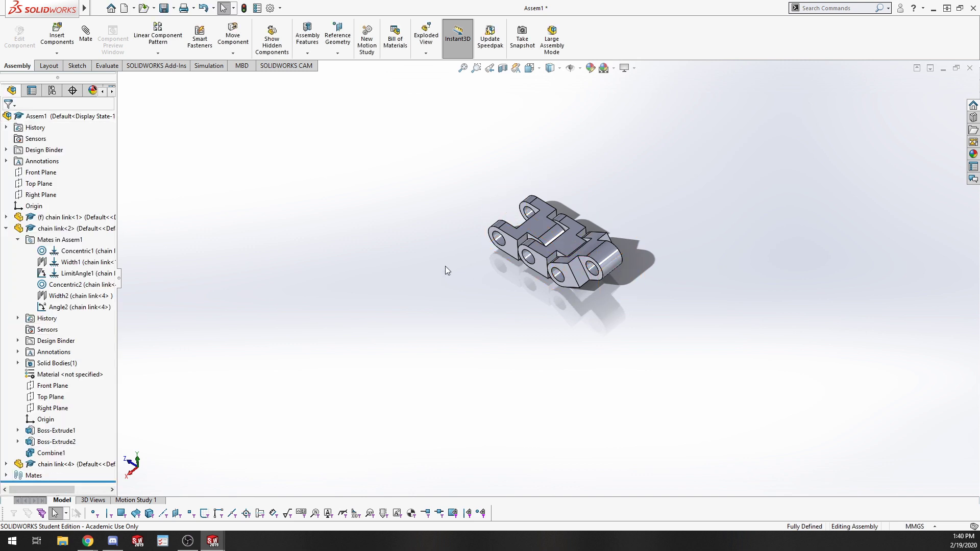
Edit the LimitAngle1 mate between the first two links, converting it to a standard angle mate of 120 degrees.
right_click(69, 276)
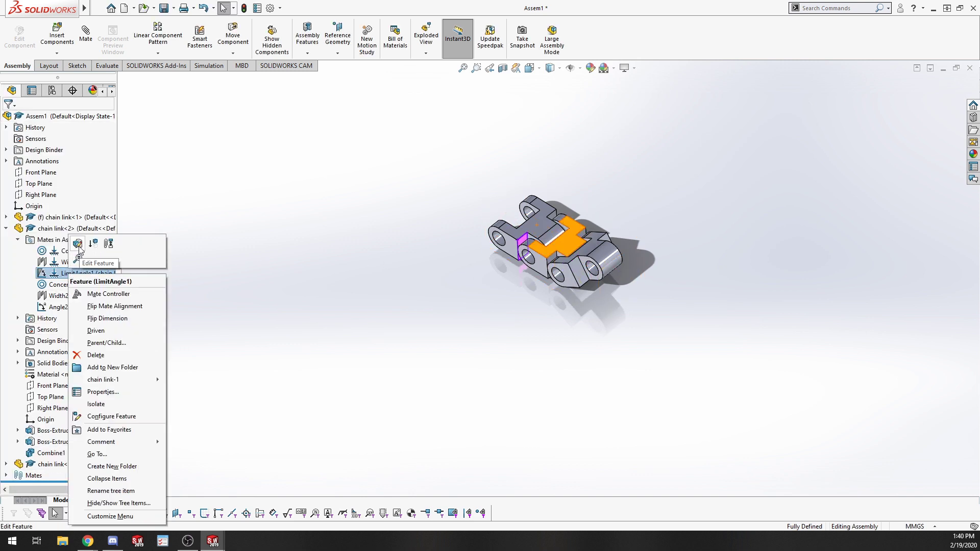
click(79, 258)
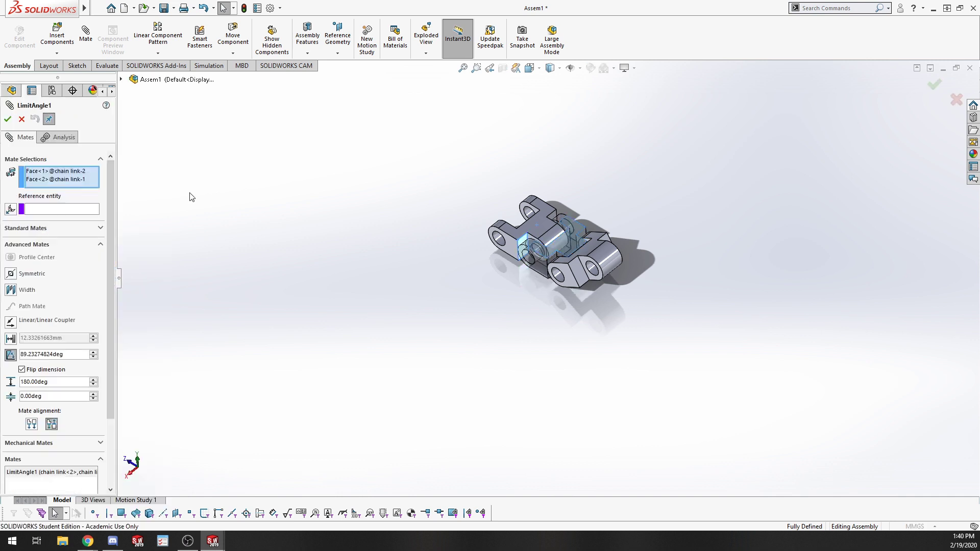
click(16, 230)
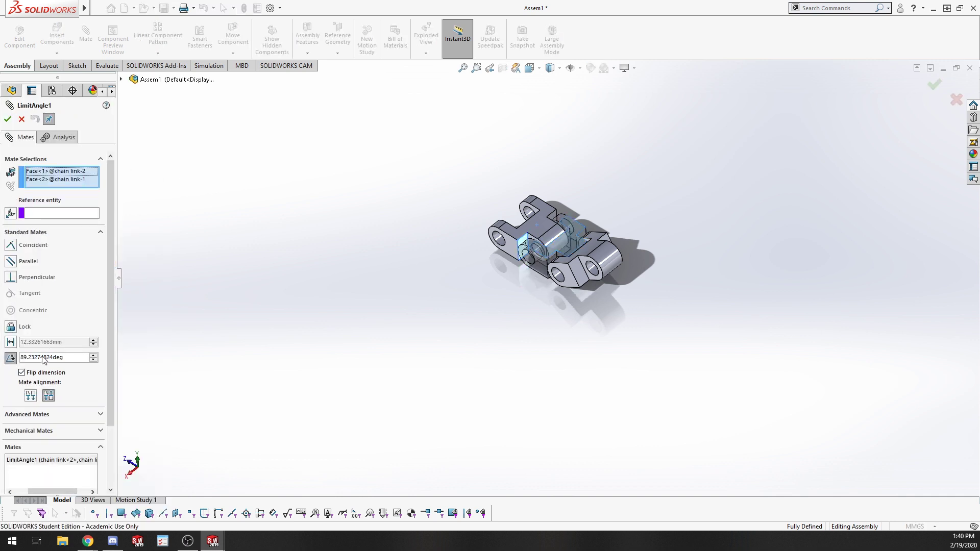
click(71, 358)
click(71, 359)
drag(72, 360, 2, 356)
text(120)
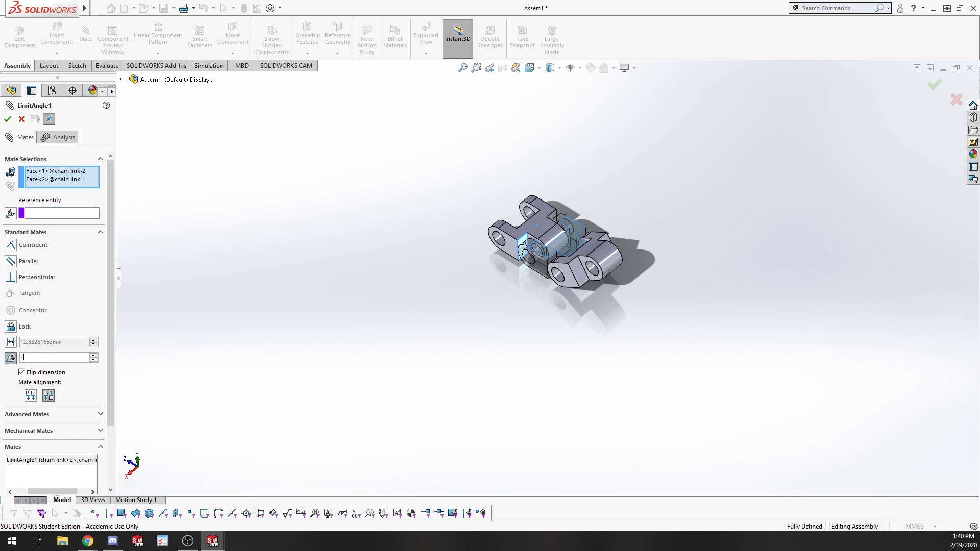
key(Return)
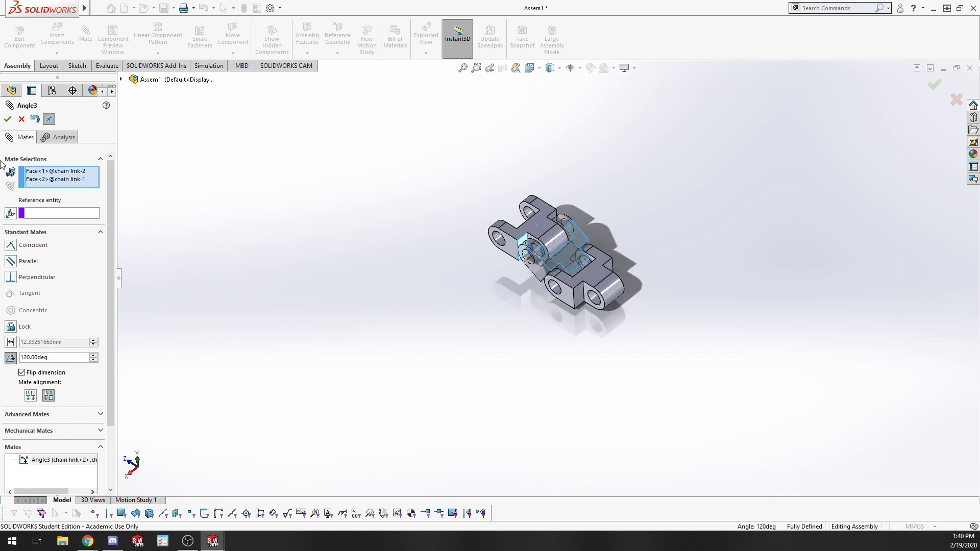
click(8, 119)
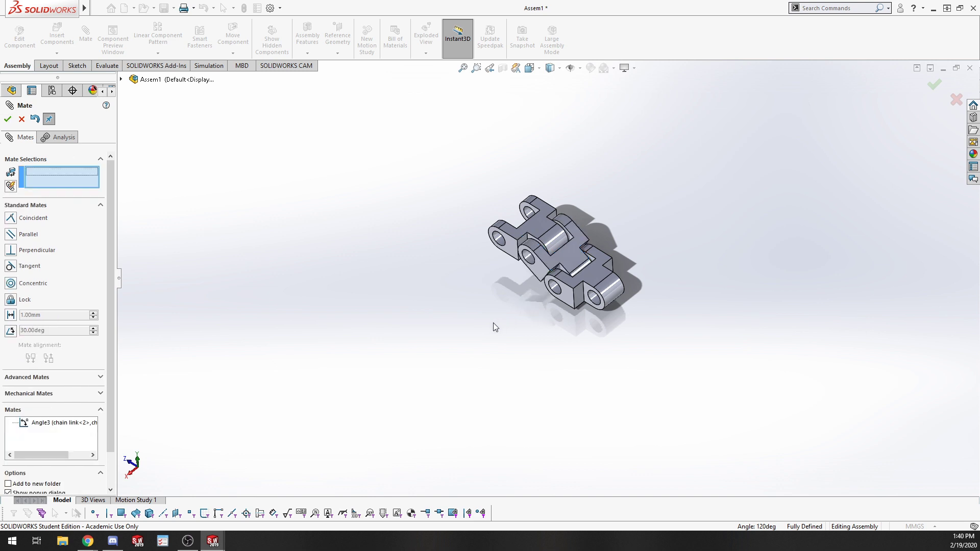
click(22, 119)
Try to copy all three links together with their mates, then cancel the copy.
drag(415, 158, 663, 338)
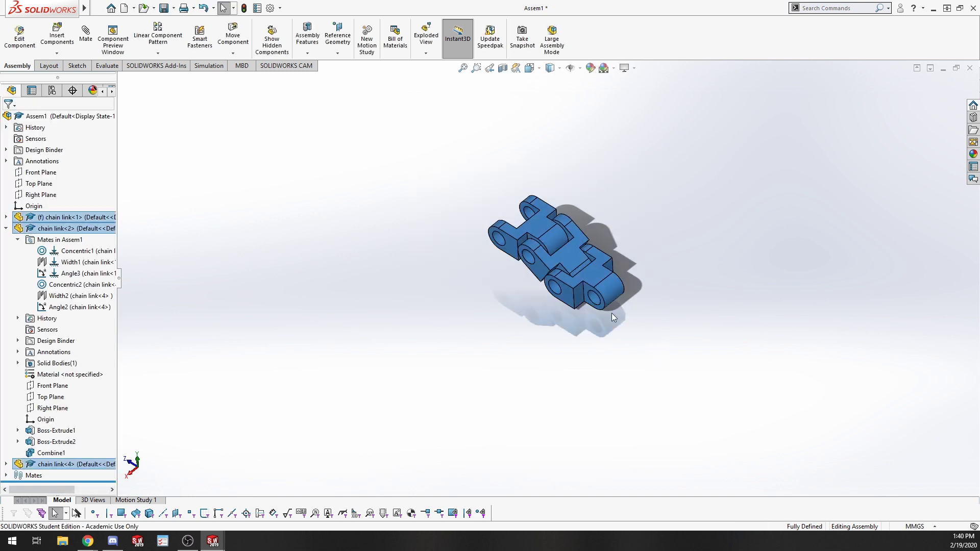
click(567, 262)
right_click(591, 277)
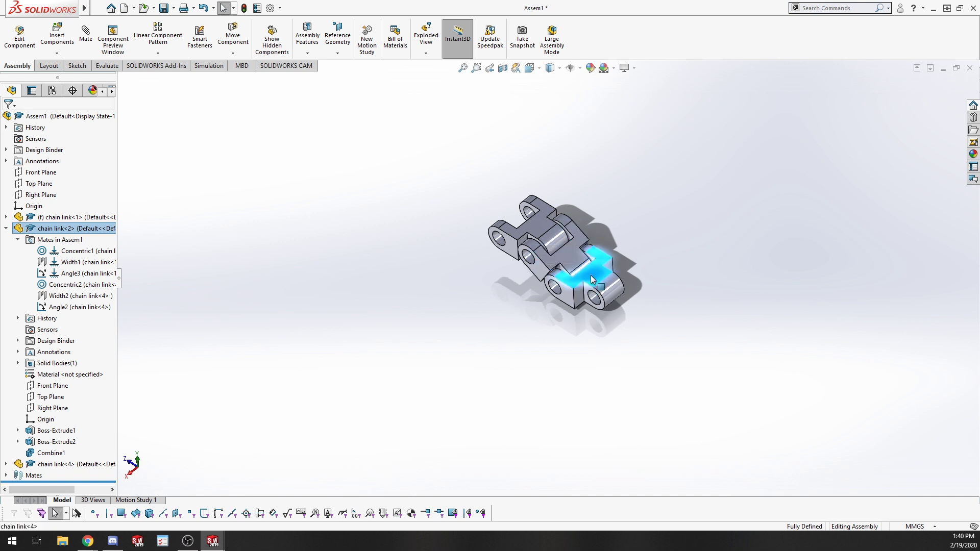
click(599, 382)
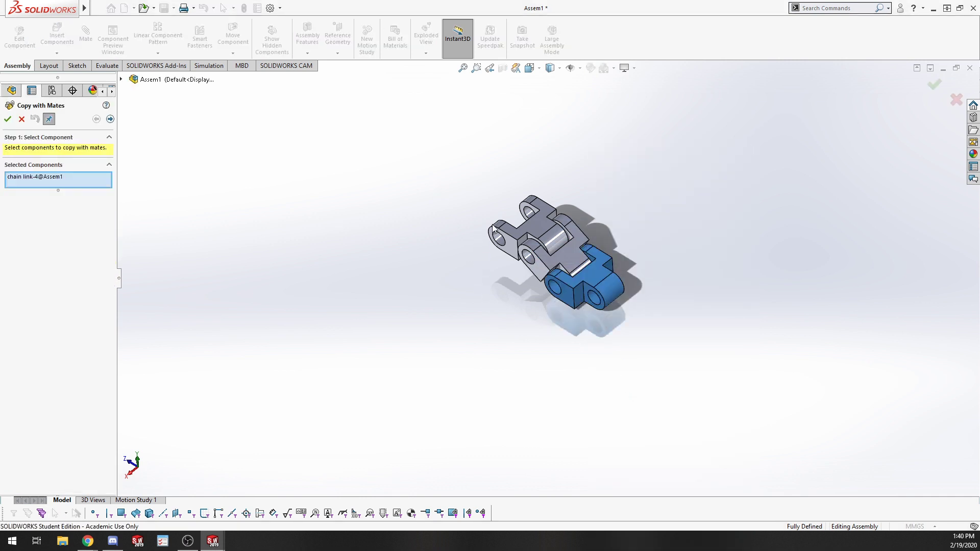
click(595, 285)
click(10, 120)
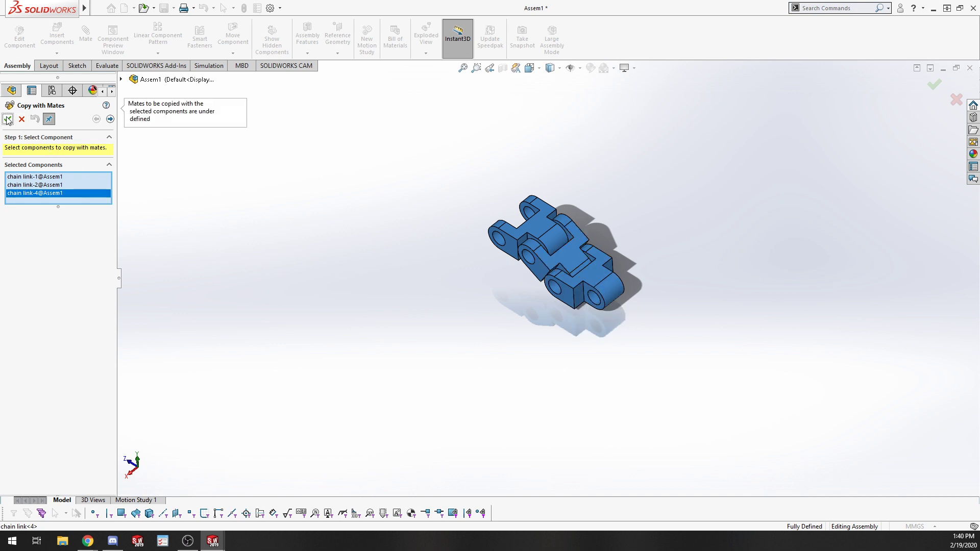
click(520, 214)
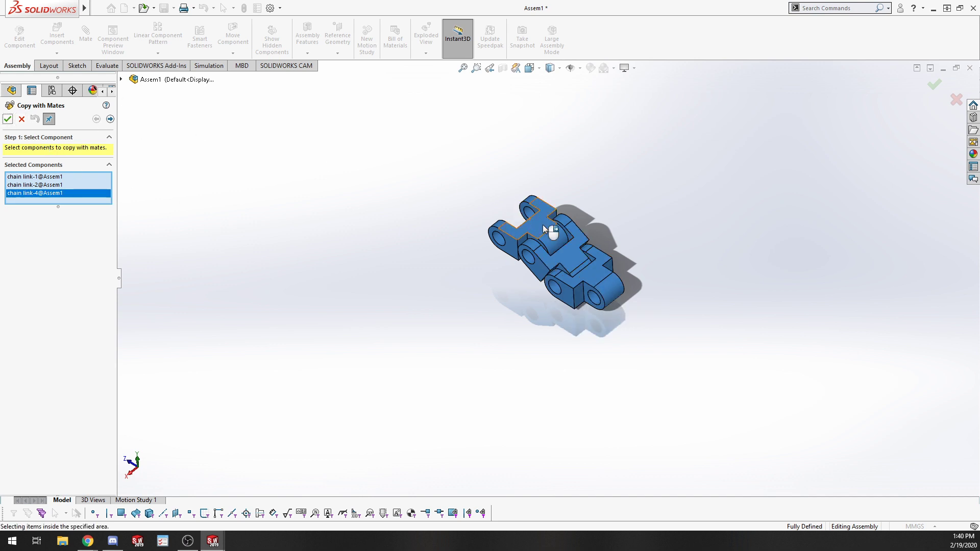
click(10, 119)
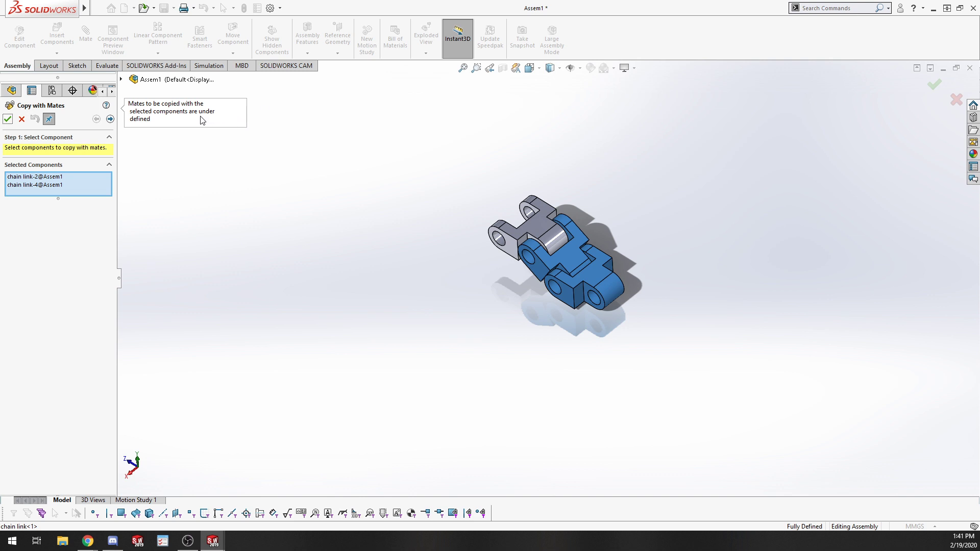
click(23, 119)
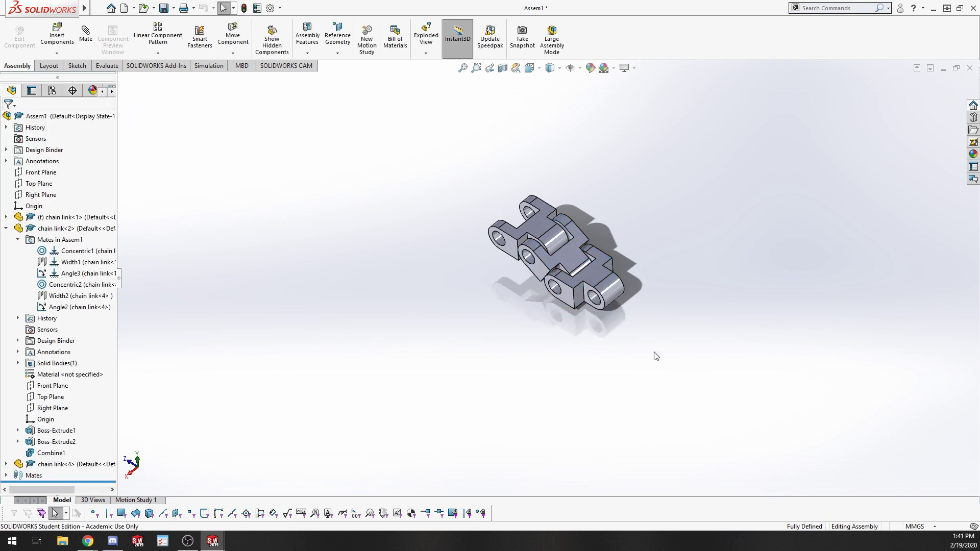
Copy the newest link with its mates, picking its free hole for the concentric and side faces for the width.
drag(572, 279, 521, 263)
scroll(680, 329, down, 8)
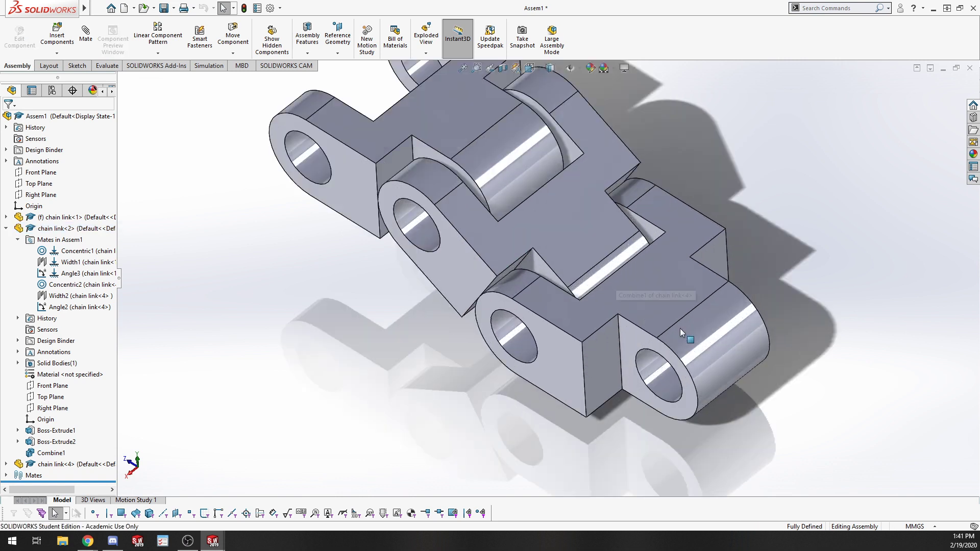
right_click(664, 296)
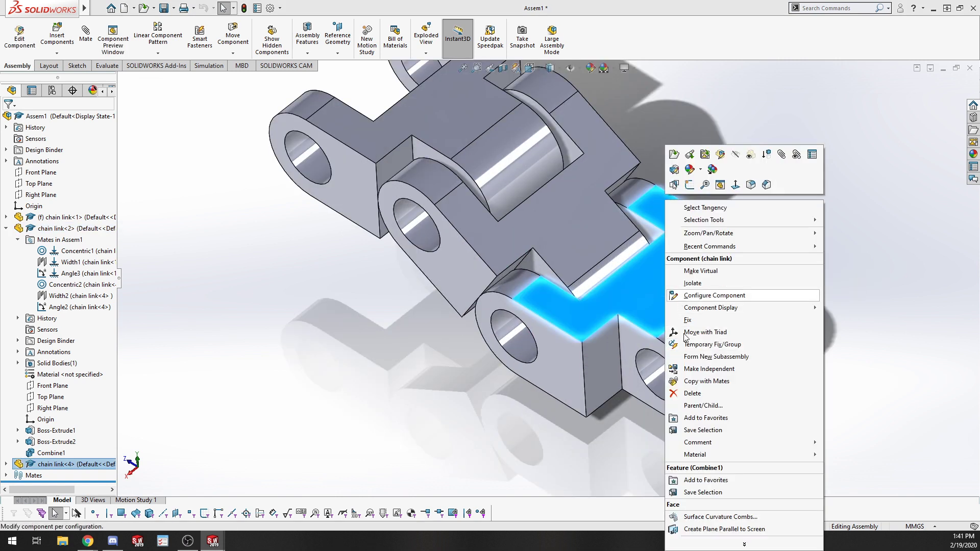
click(719, 381)
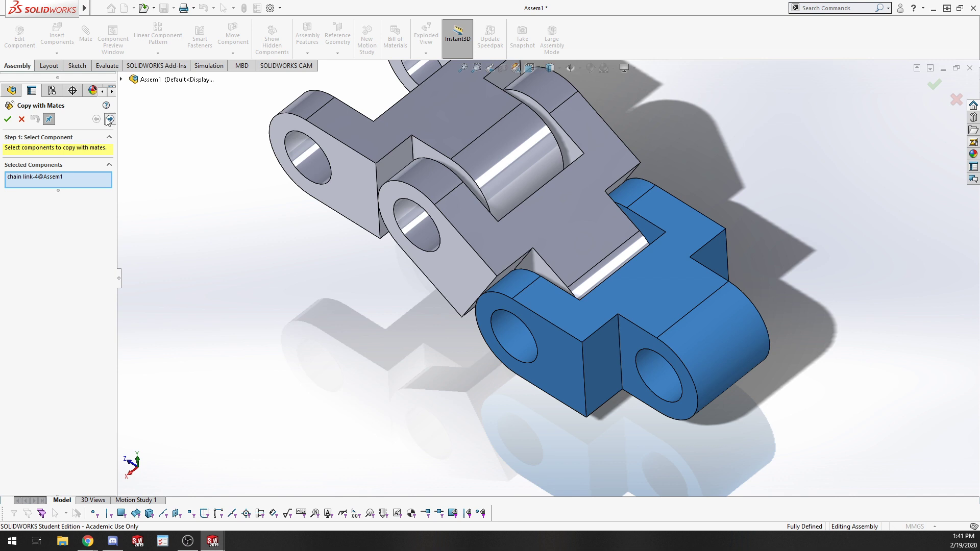
click(109, 119)
scroll(459, 331, up, 5)
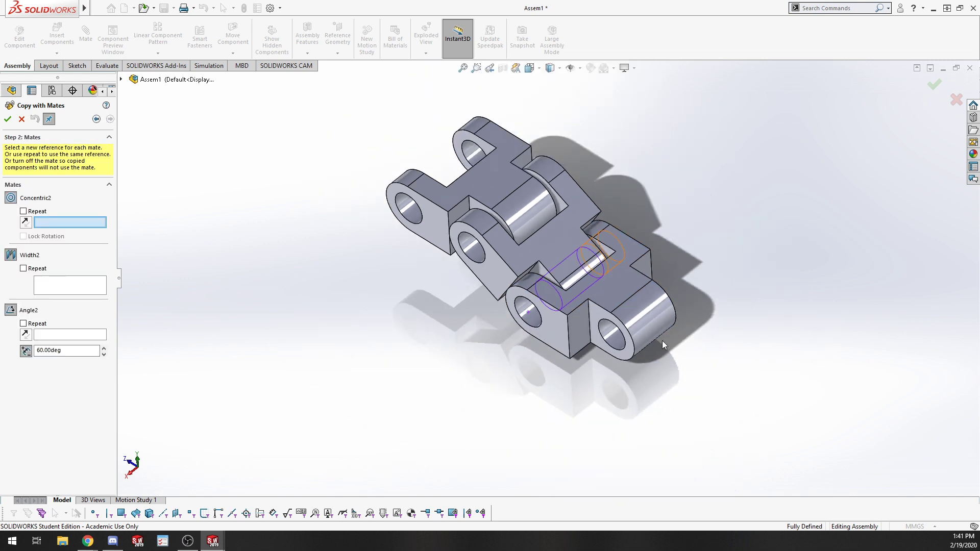
scroll(601, 258, down, 5)
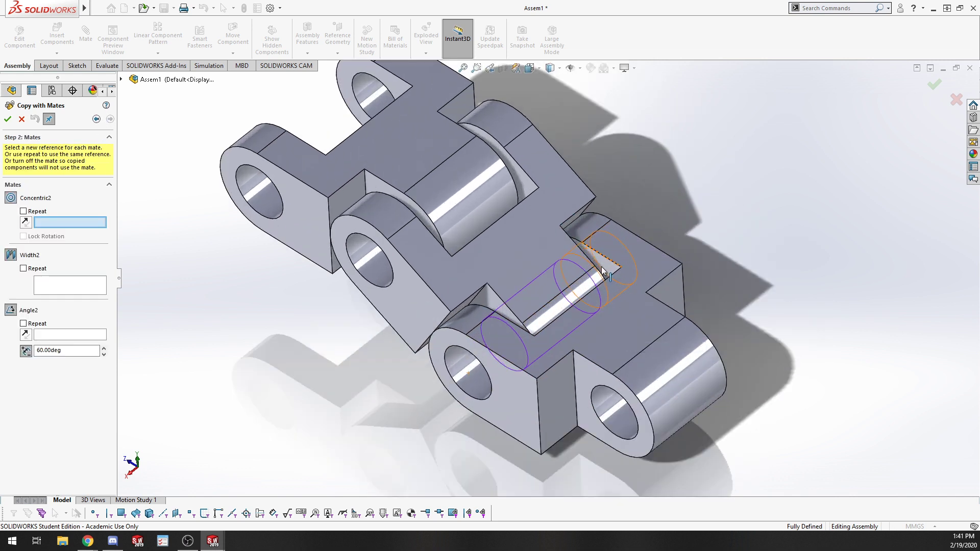
click(617, 416)
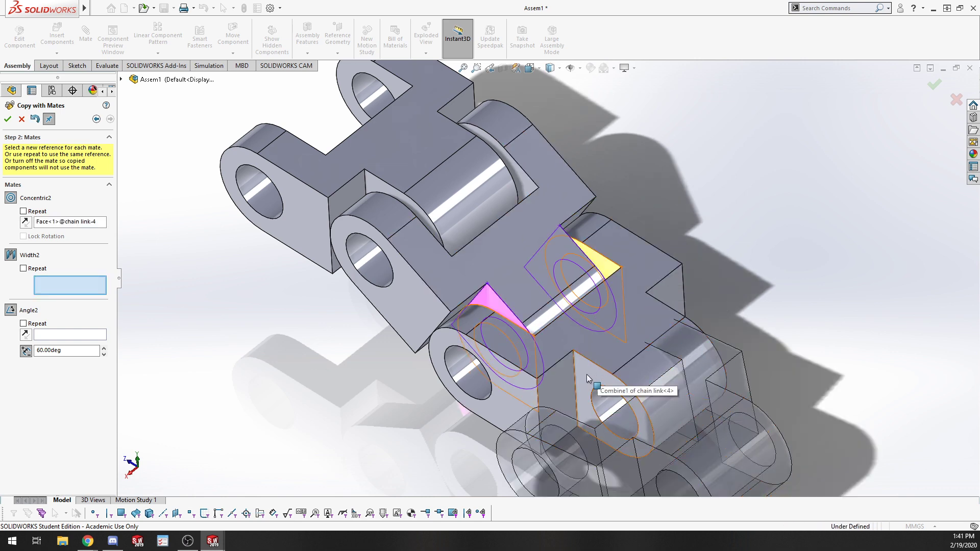
click(586, 340)
middle_drag(587, 339, 721, 329)
click(749, 302)
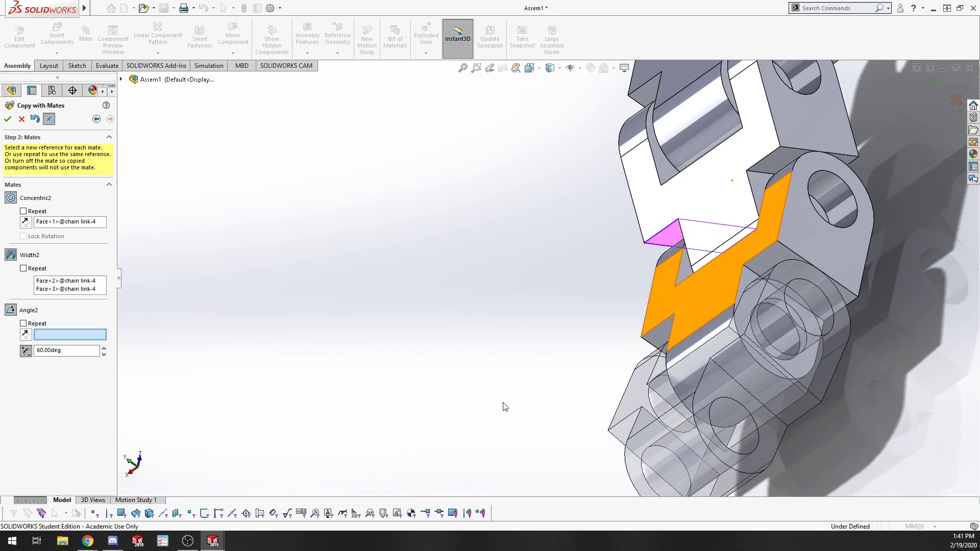
Pick the newest link's top face for the 60 degree angle mate, then place the copy.
middle_drag(544, 399, 619, 335)
click(701, 345)
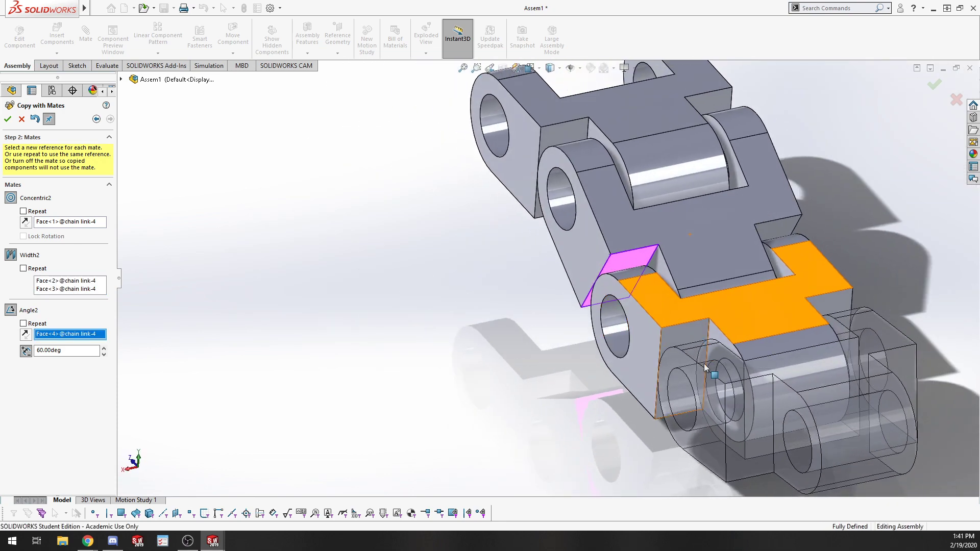
middle_drag(783, 439, 858, 399)
scroll(864, 470, up, 3)
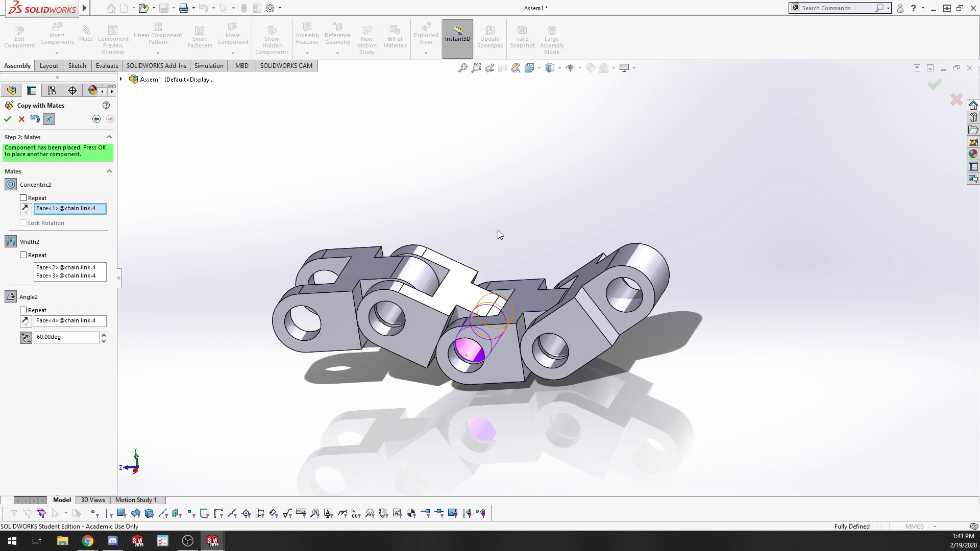
middle_drag(498, 232, 470, 344)
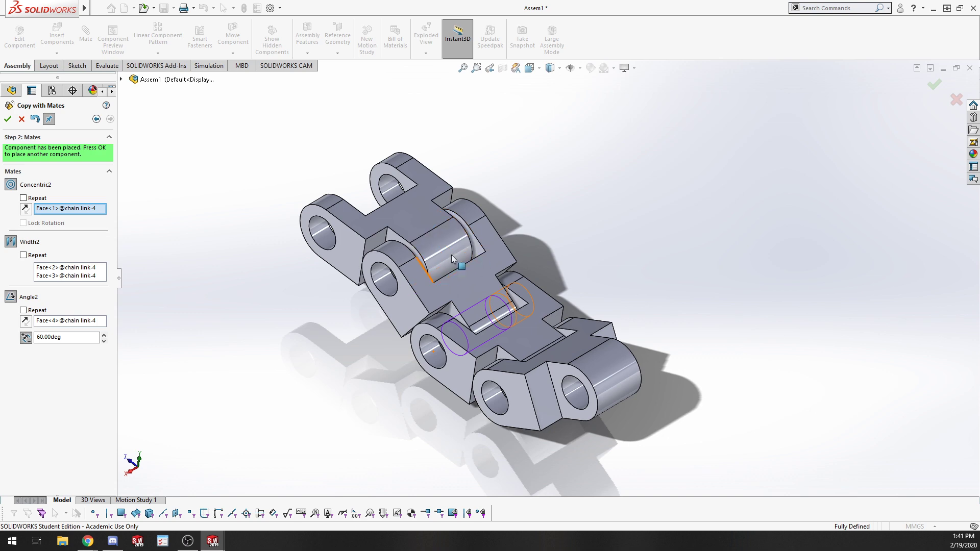
middle_drag(449, 270, 456, 293)
click(22, 119)
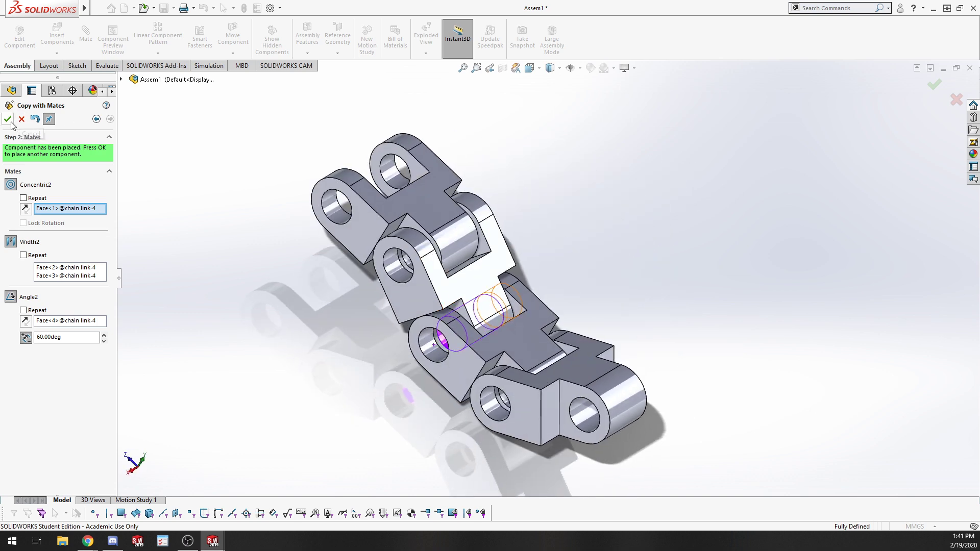
click(21, 119)
Start a new mate and expand the advanced and mechanical mate types.
middle_drag(294, 328, 378, 296)
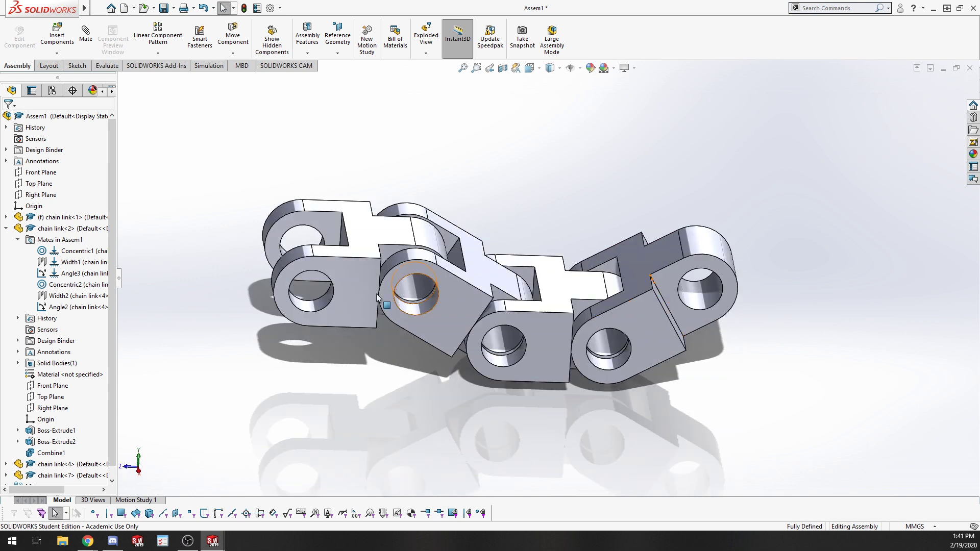
click(85, 34)
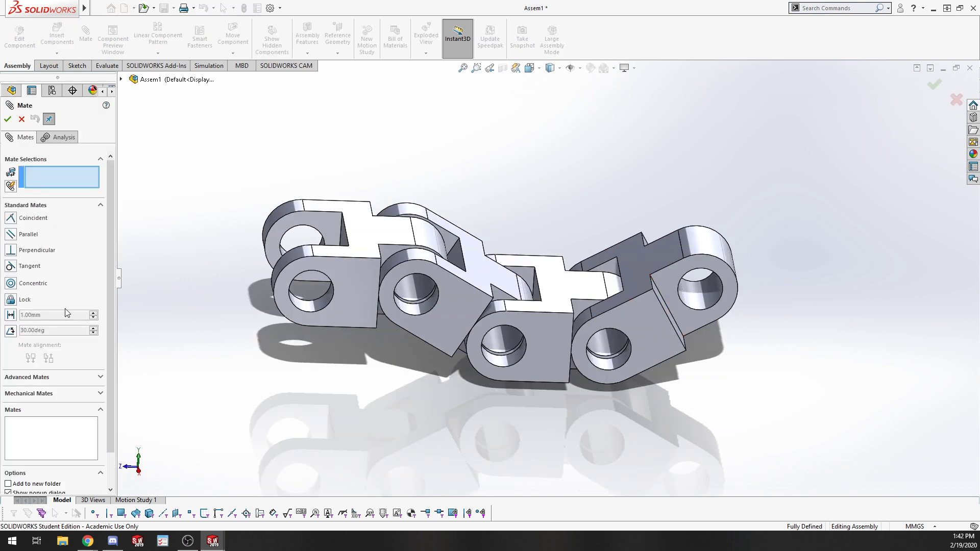
click(48, 377)
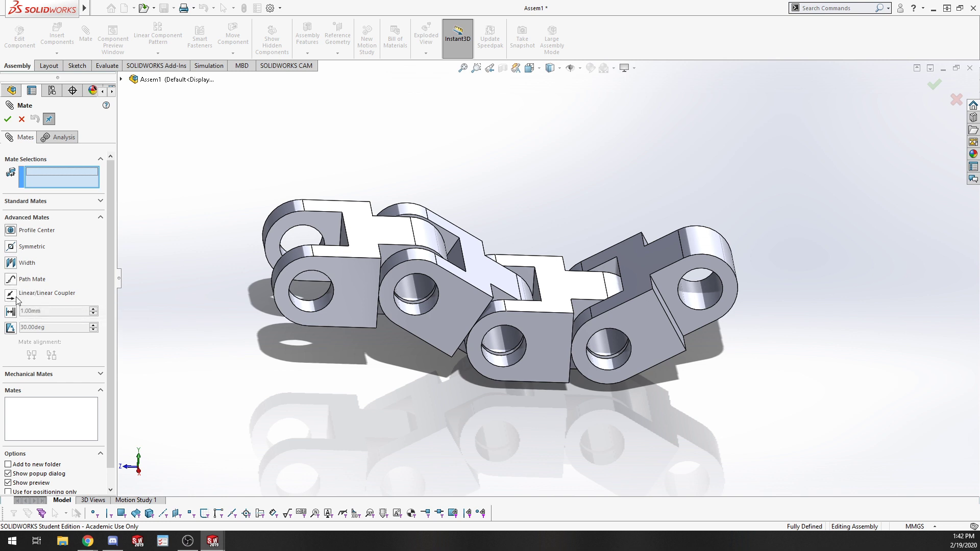
scroll(15, 306, down, 1)
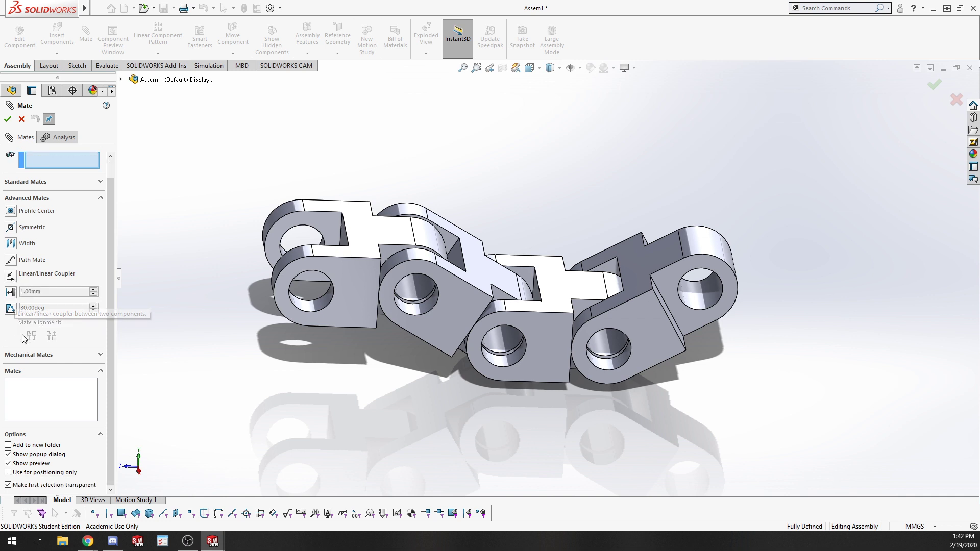
click(71, 355)
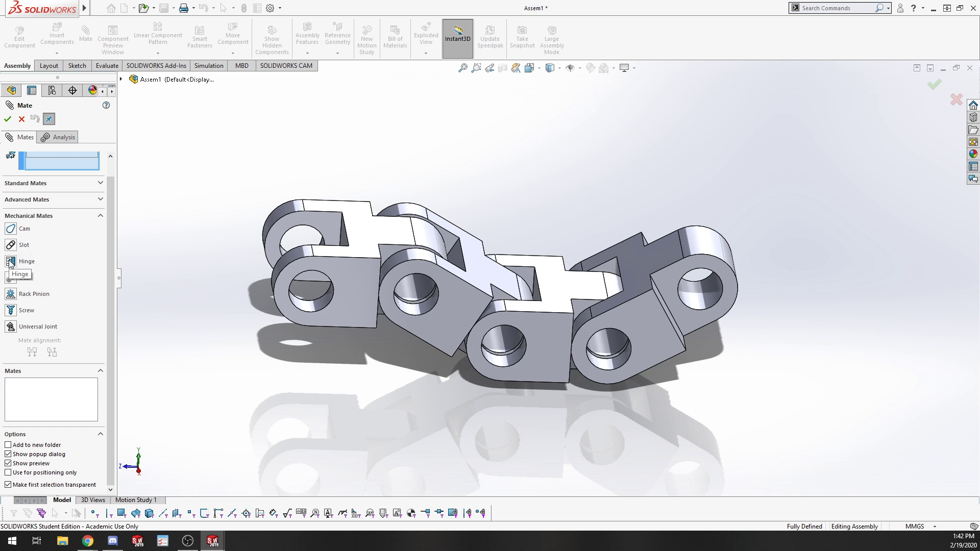
click(11, 261)
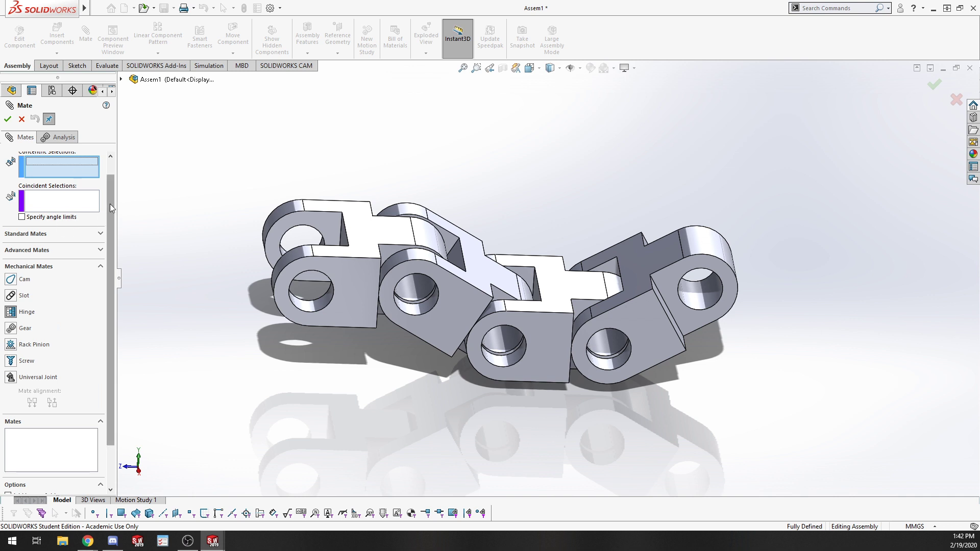
drag(109, 204, 108, 167)
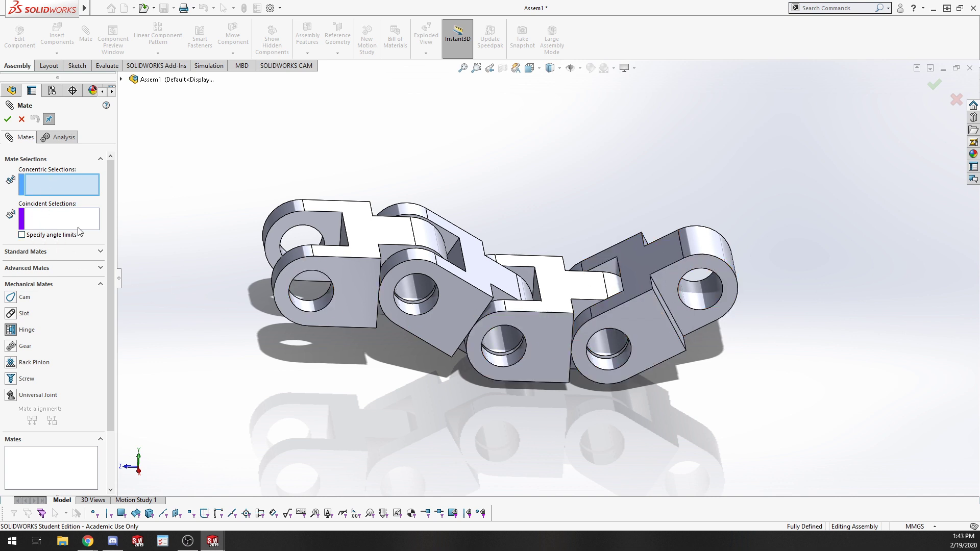
scroll(108, 197, down, 1)
scroll(418, 204, up, 3)
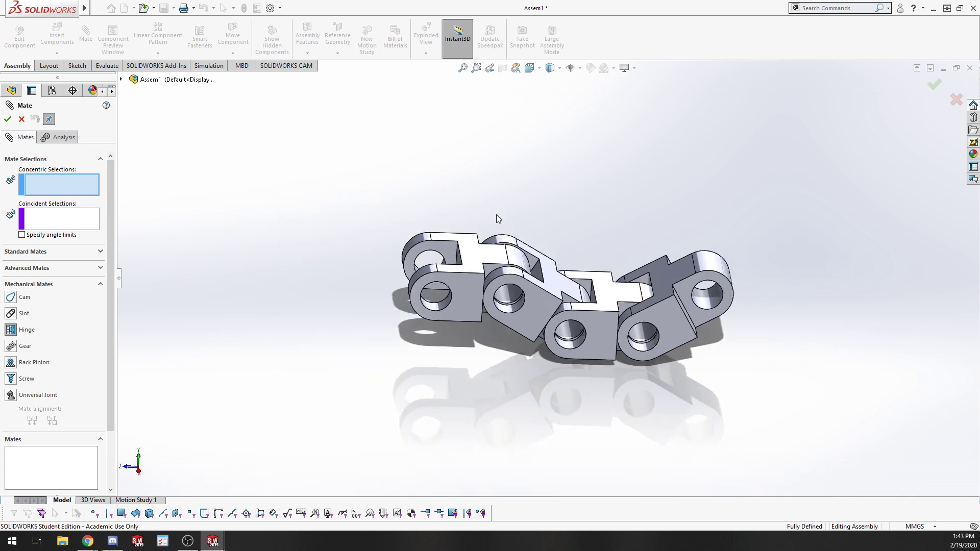
key(Escape)
Start a Hinge mate and pick the free hole of the last link and the hole of the newest link as concentric selections.
ctrl+drag(685, 279, 856, 238)
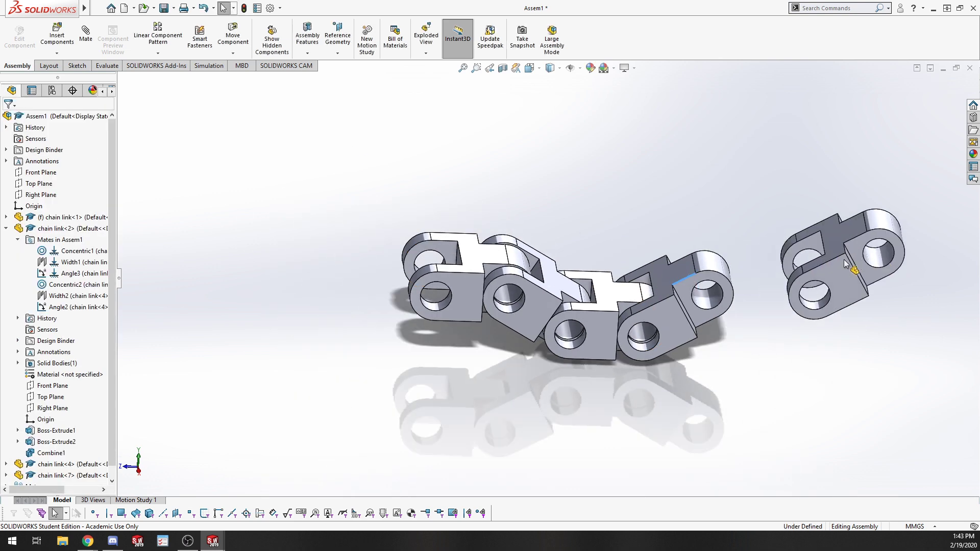
middle_drag(819, 398, 434, 341)
click(86, 35)
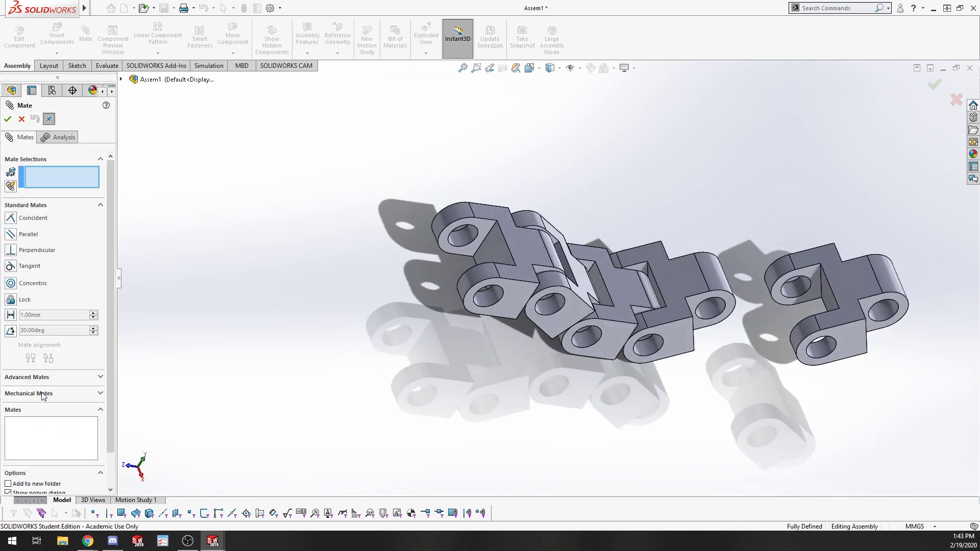
click(57, 394)
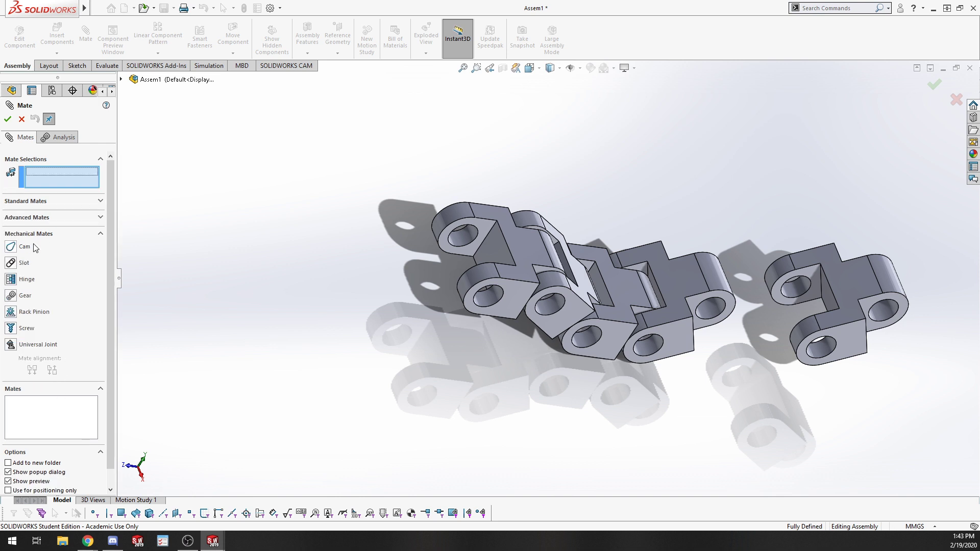
click(6, 281)
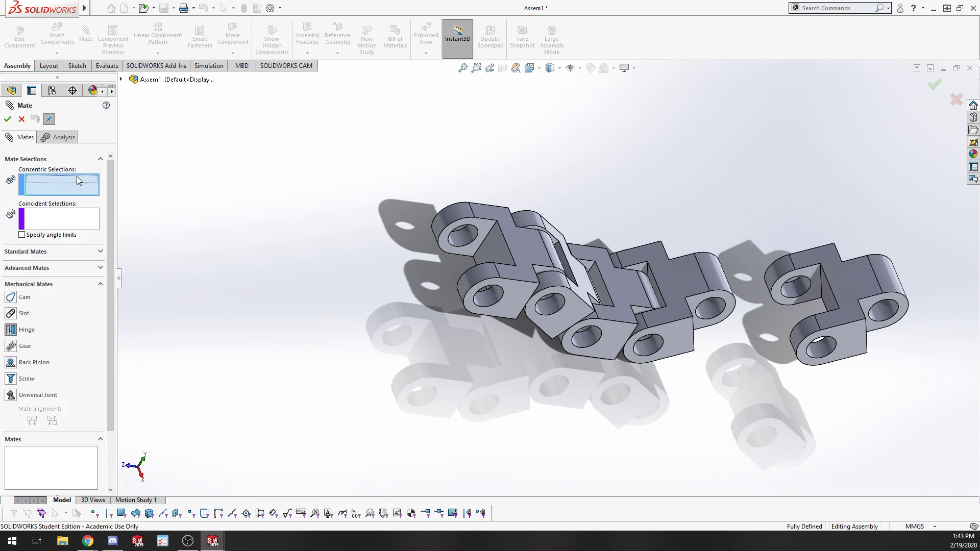
scroll(734, 330, down, 5)
click(603, 285)
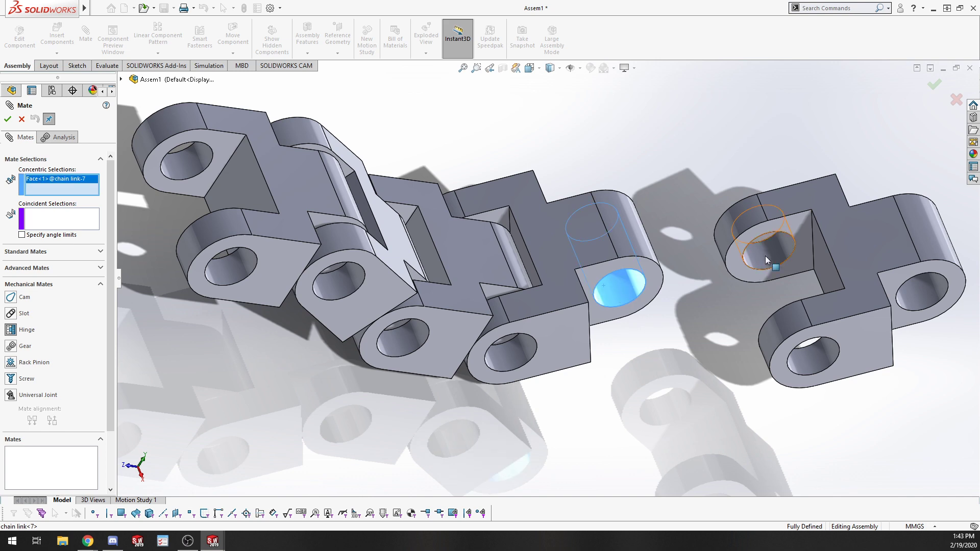
click(765, 253)
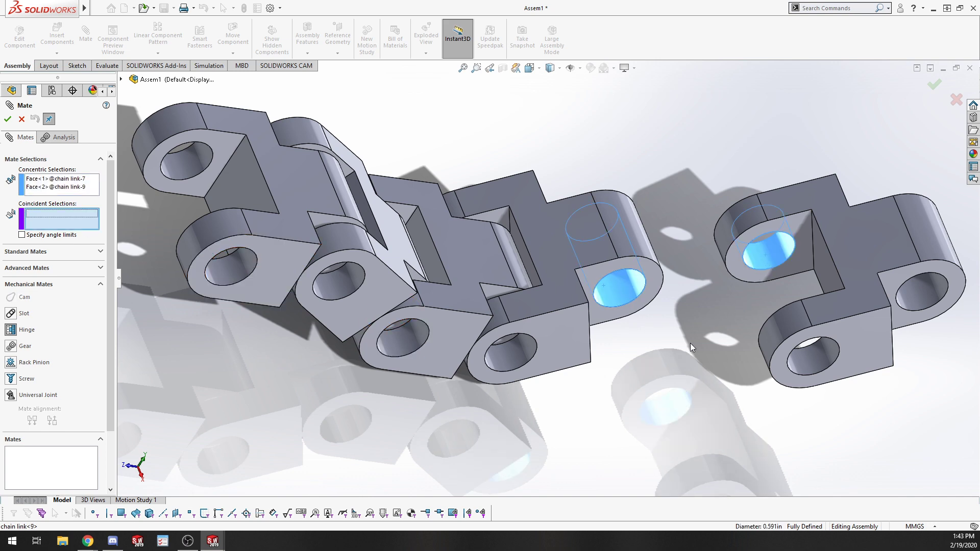
Pick the matching side faces of the two links as coincident selections and accept the Hinge mate.
middle_drag(690, 342, 622, 383)
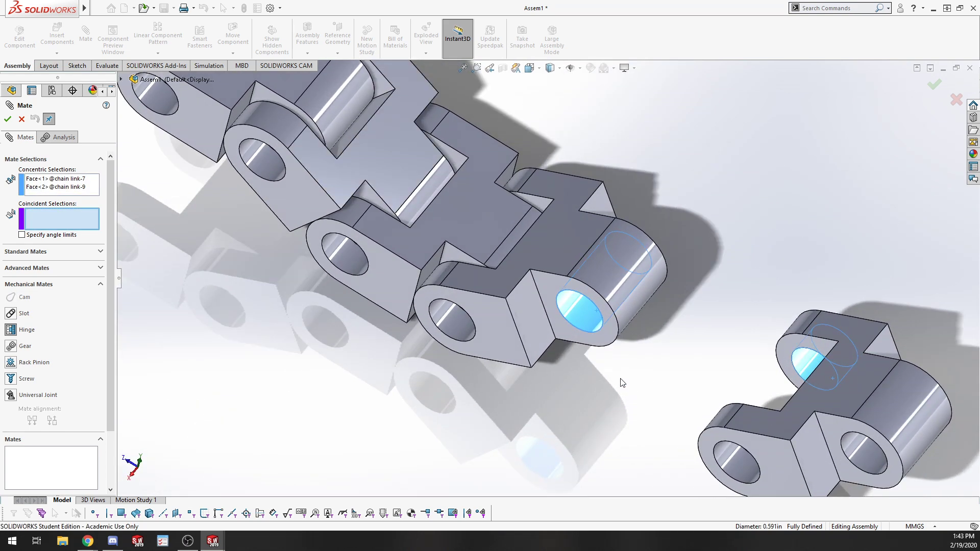
click(551, 282)
middle_drag(732, 391, 620, 434)
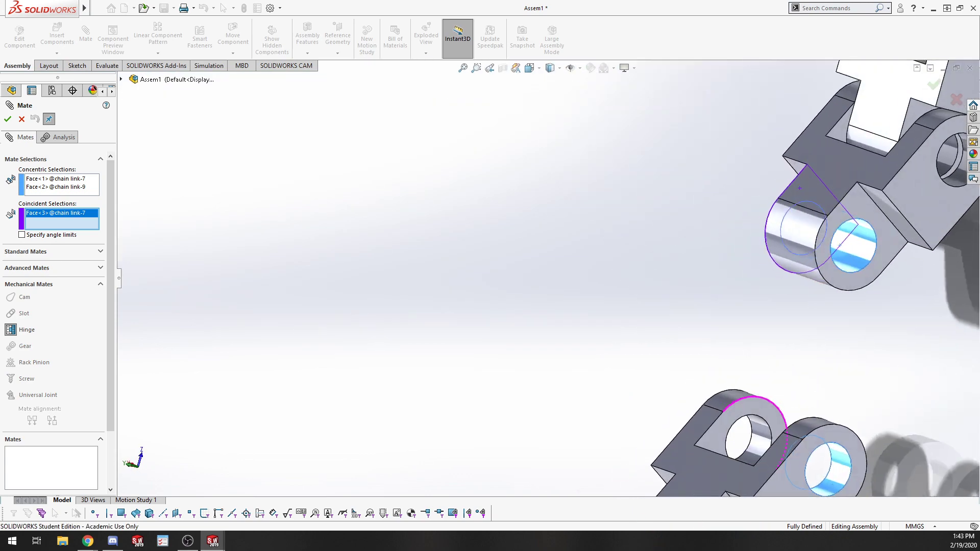
click(714, 429)
middle_drag(543, 389, 725, 430)
scroll(725, 430, up, 3)
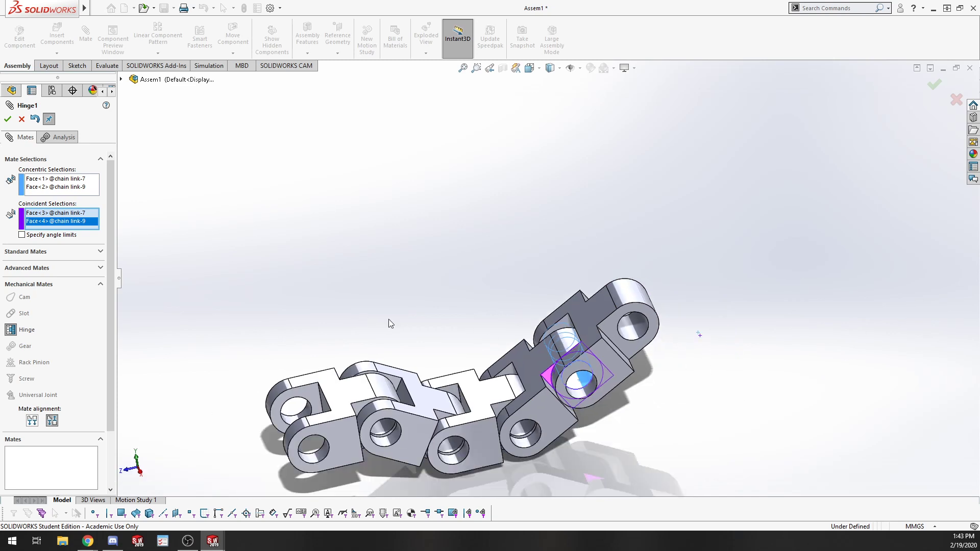
click(9, 119)
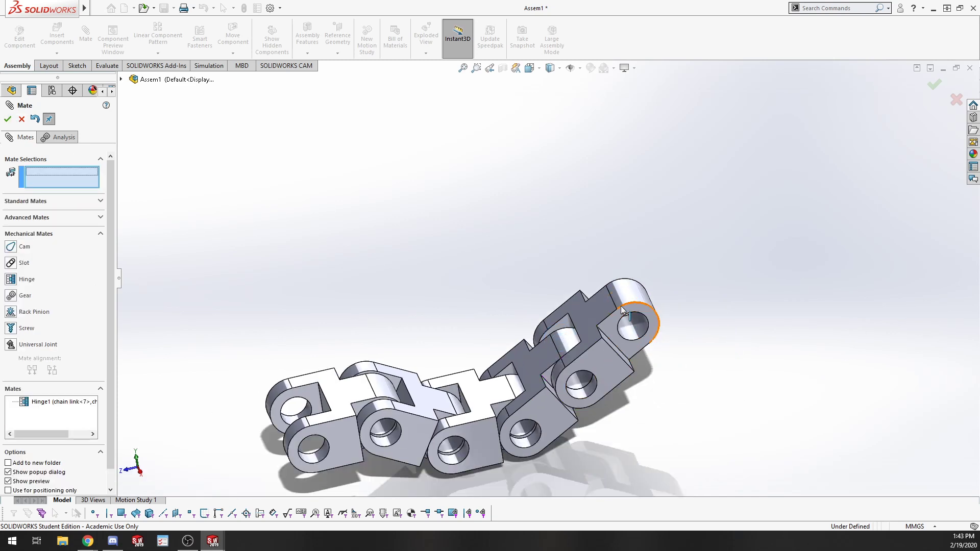
Edit the Hinge mate, enable angle limits and pick the top faces of both links as angle selections.
drag(657, 305, 561, 306)
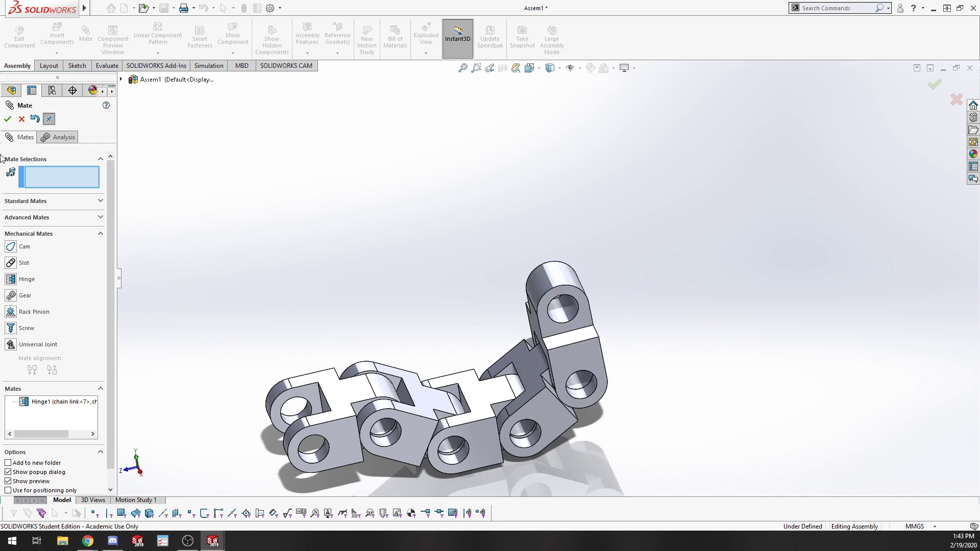
click(56, 403)
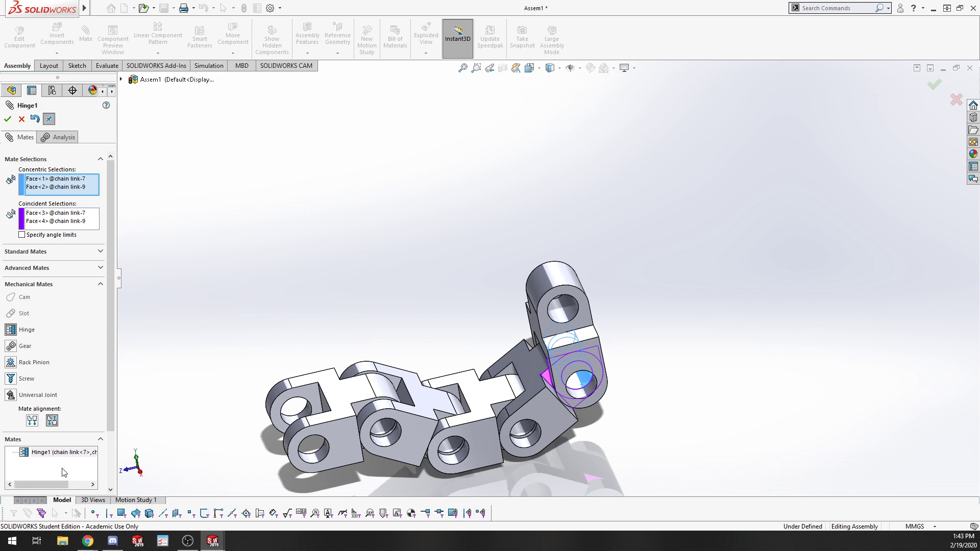
click(55, 235)
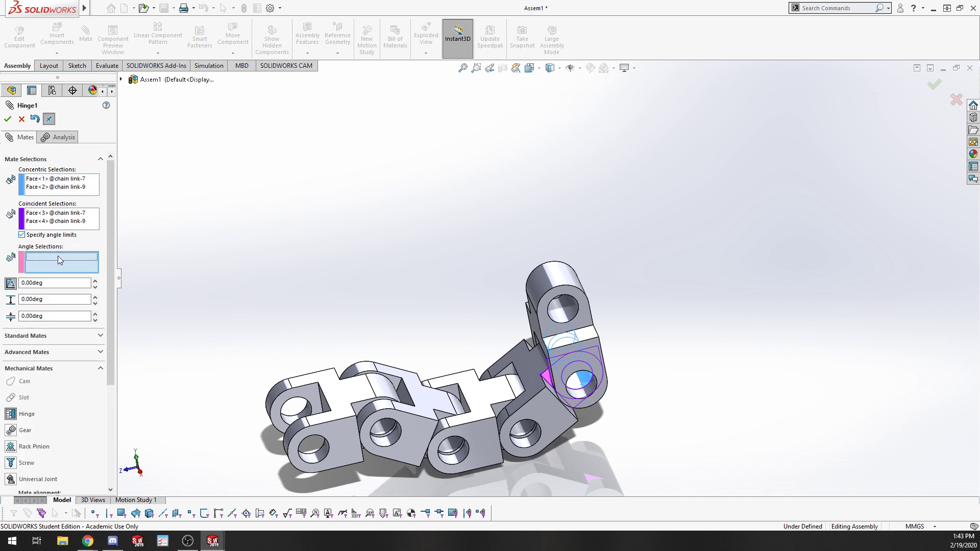
middle_drag(490, 294, 519, 399)
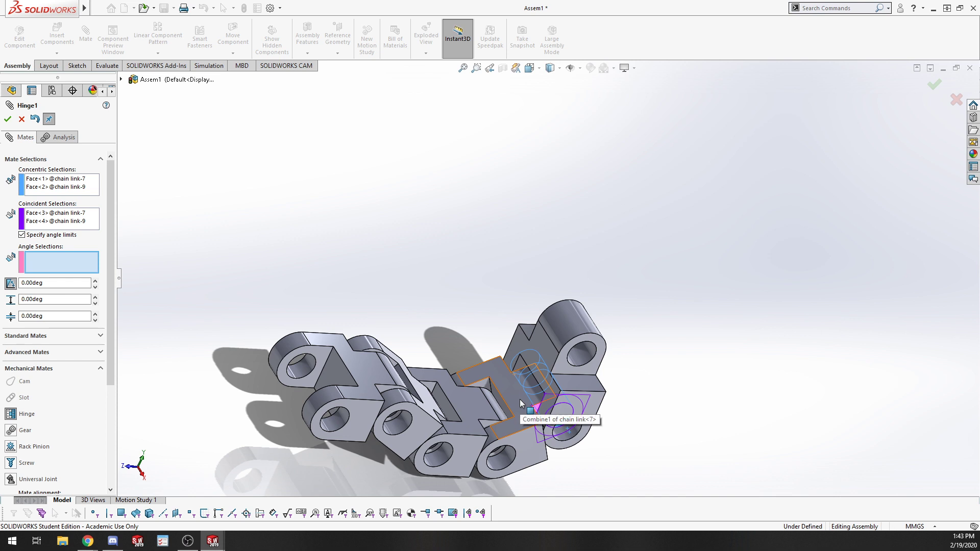
click(519, 399)
click(541, 345)
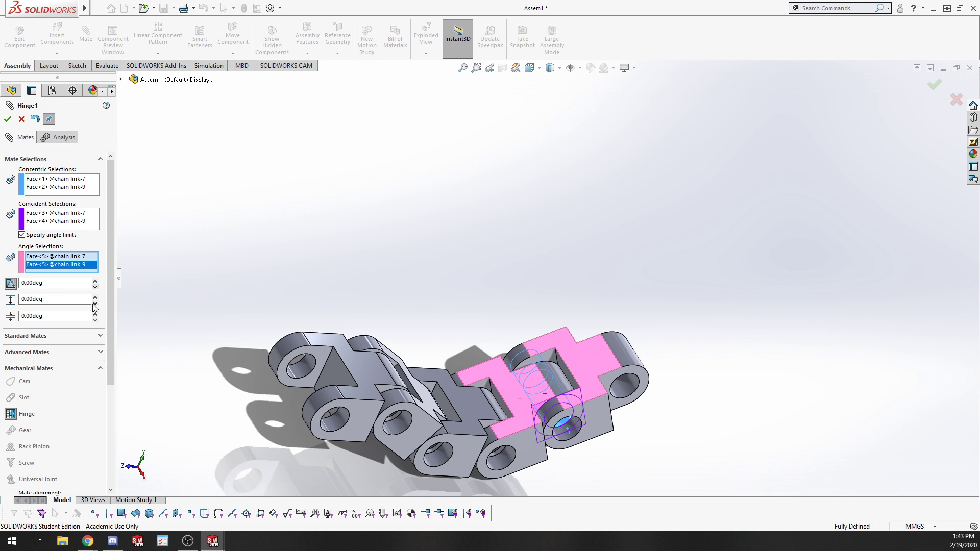
Set the hinge angle limits to 60deg maximum and -60deg minimum and accept the mate.
click(65, 301)
text(60)
key(Return)
click(46, 316)
click(45, 317)
text(-60)
key(Return)
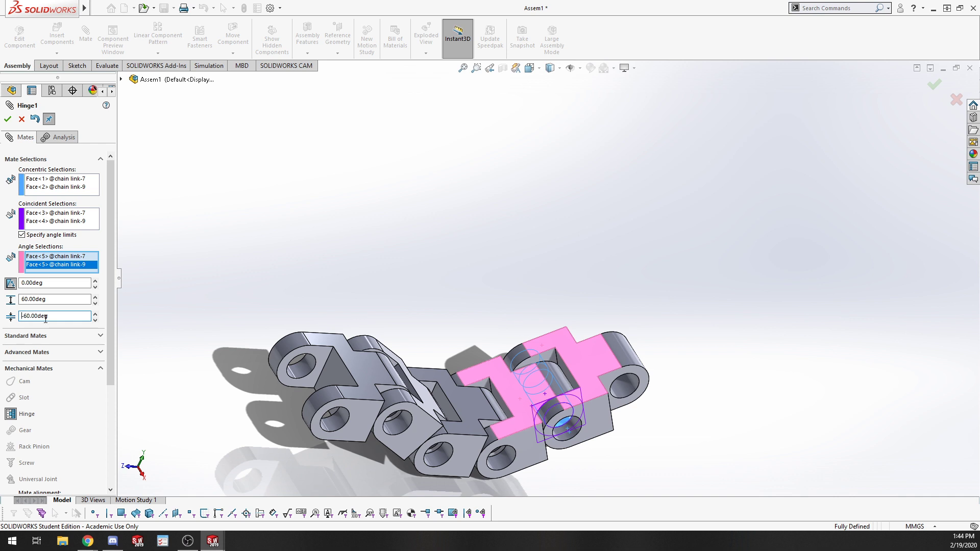
click(7, 119)
Drag the hinged link to test its limited rotation about the pin.
drag(605, 377, 628, 361)
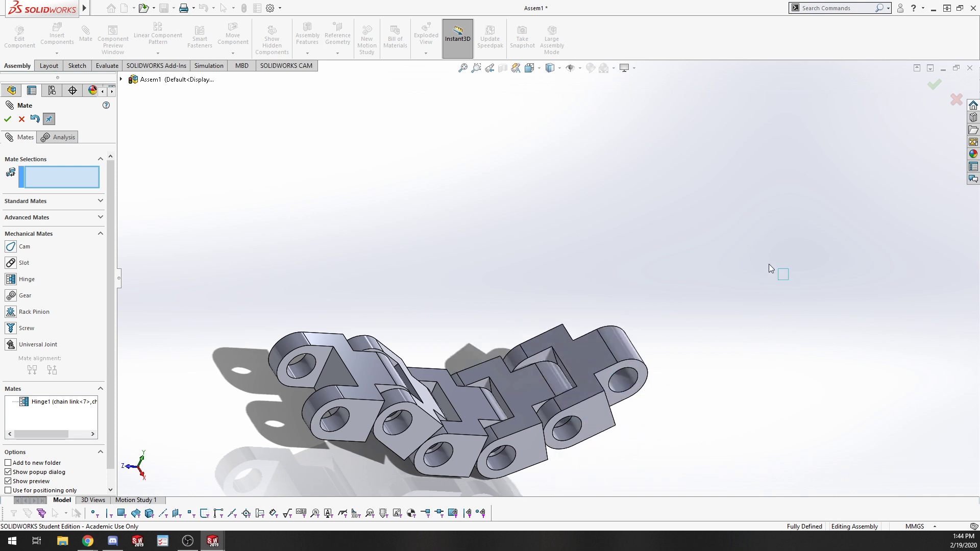
click(770, 266)
click(9, 117)
click(571, 345)
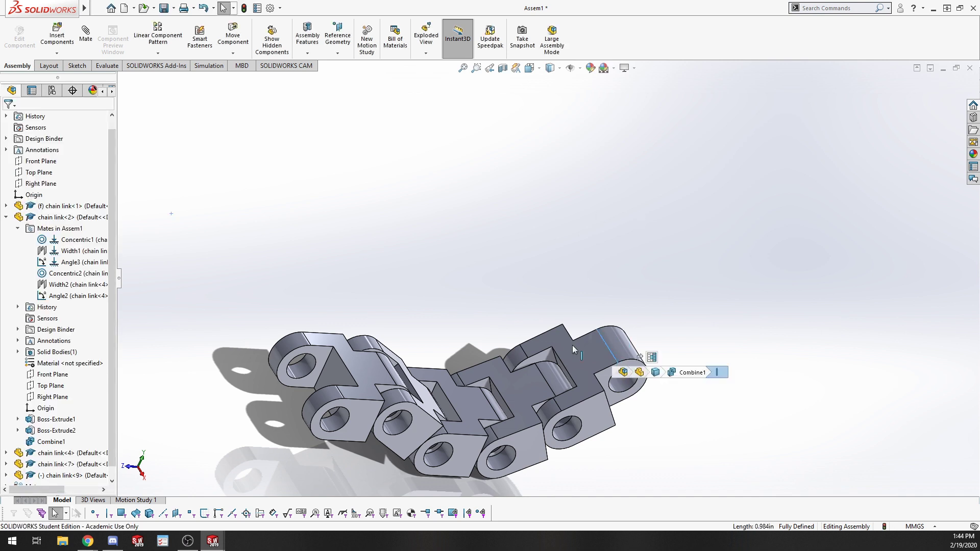
drag(549, 364, 602, 395)
click(585, 176)
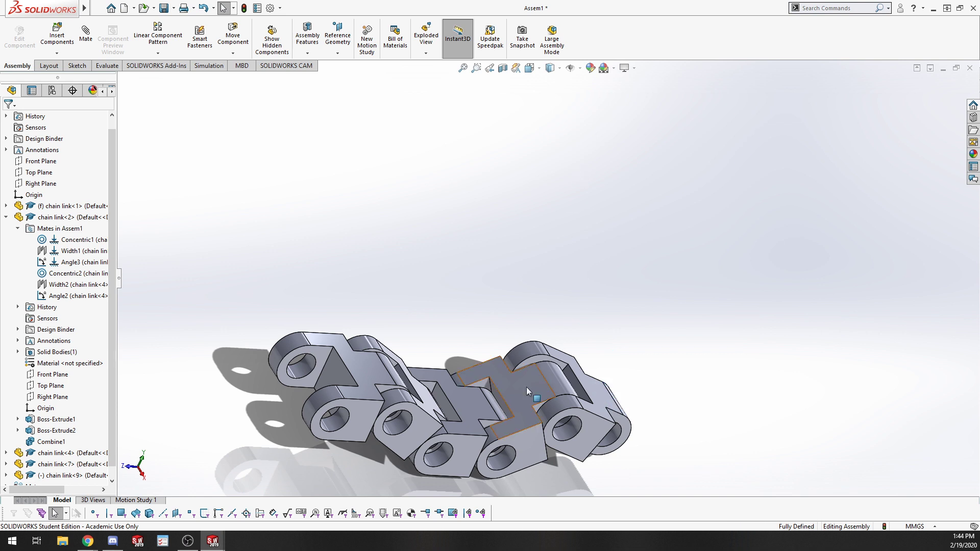
Start a new mate, open the Hinge mechanical mate and view the Analysis tab before returning to Mates.
click(86, 33)
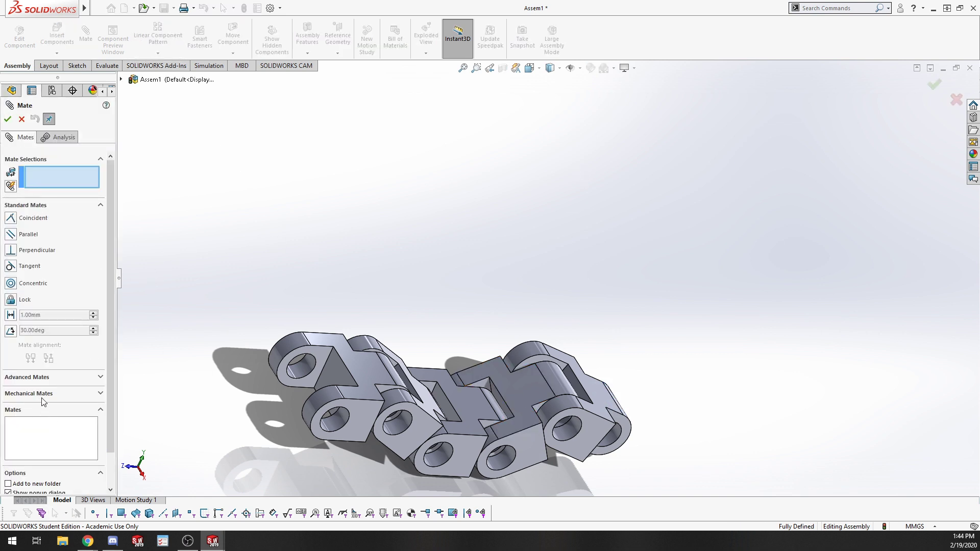
click(44, 393)
click(11, 280)
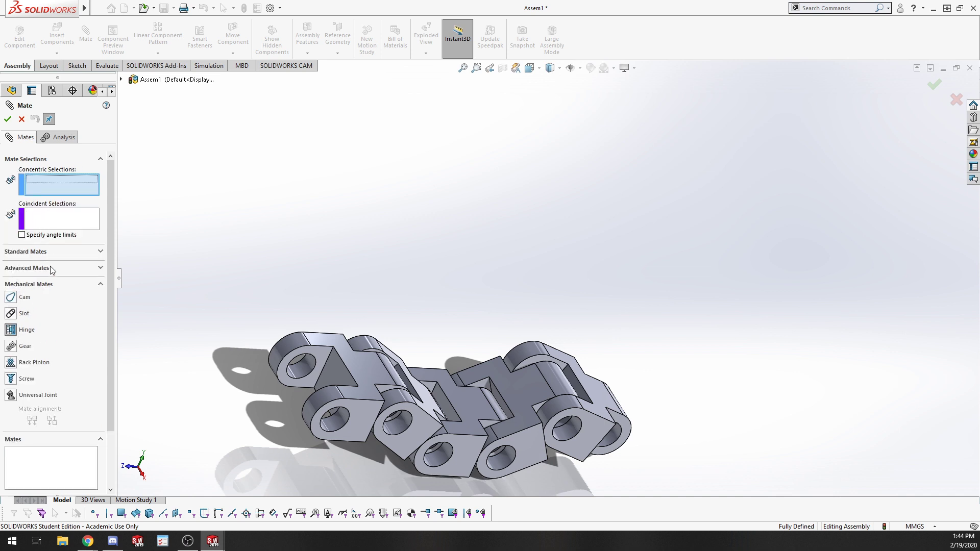
click(51, 138)
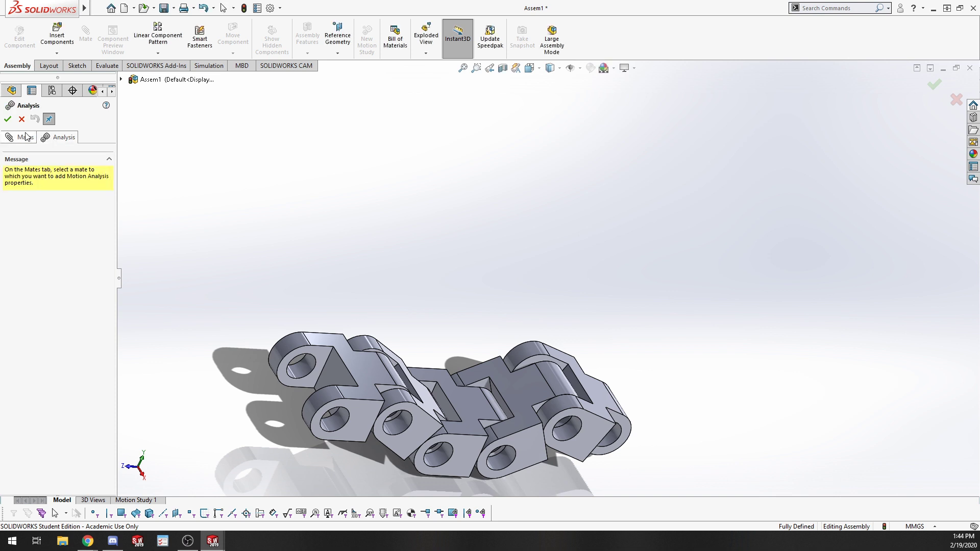
click(21, 138)
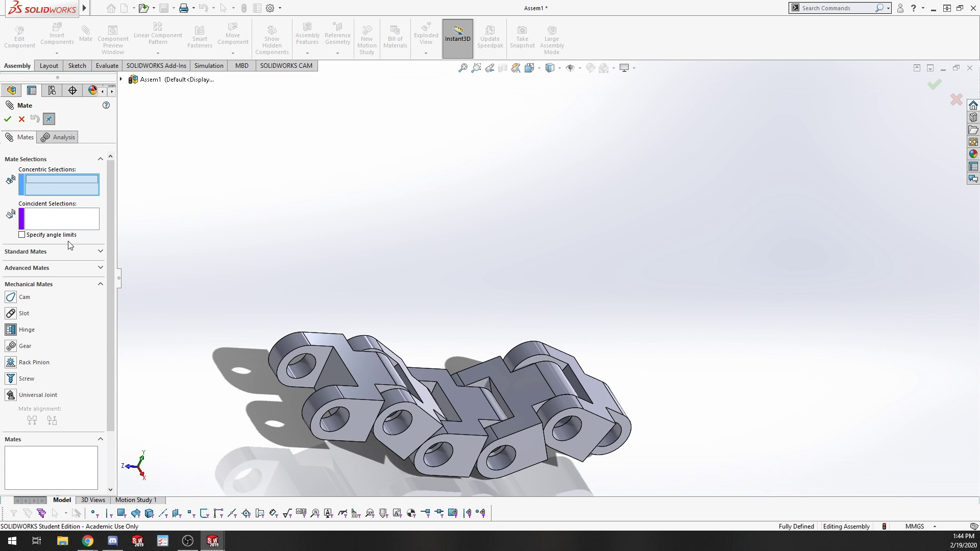
mouse_move(58, 10)
click(97, 9)
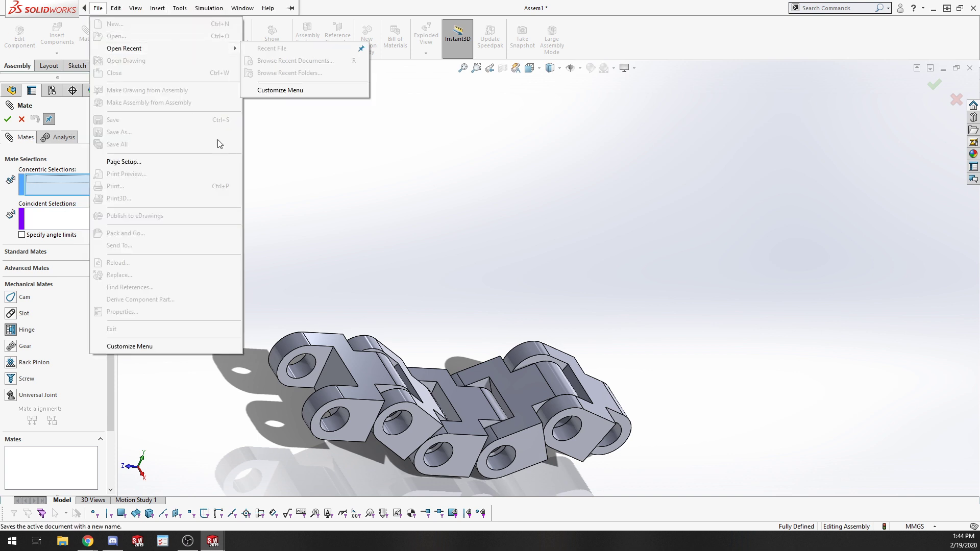
click(457, 274)
Examine the Gear, Rack Pinion, Screw and Universal Joint mechanical mate options.
mouse_move(225, 284)
middle_down()
mouse_move(262, 251)
mouse_move(361, 284)
mouse_move(350, 335)
mouse_move(336, 332)
middle_up()
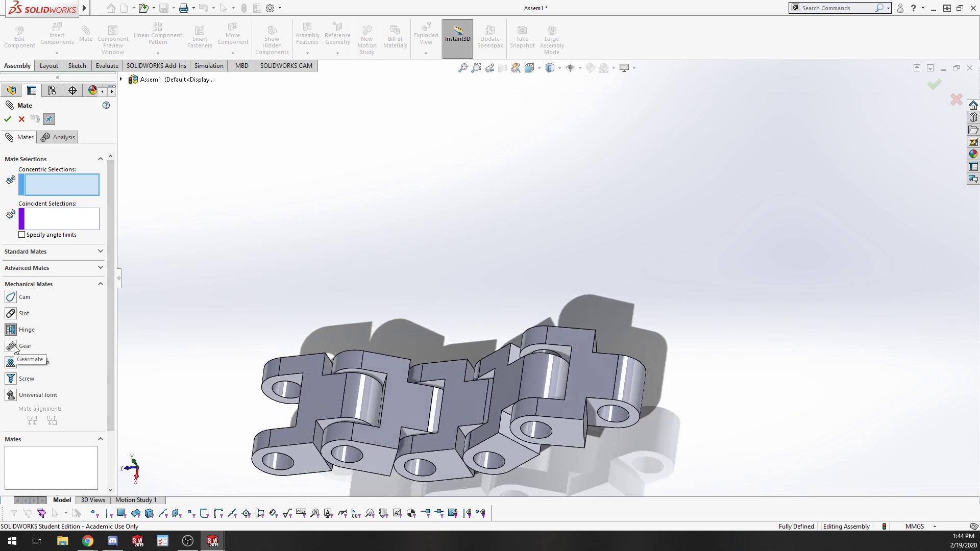
click(11, 346)
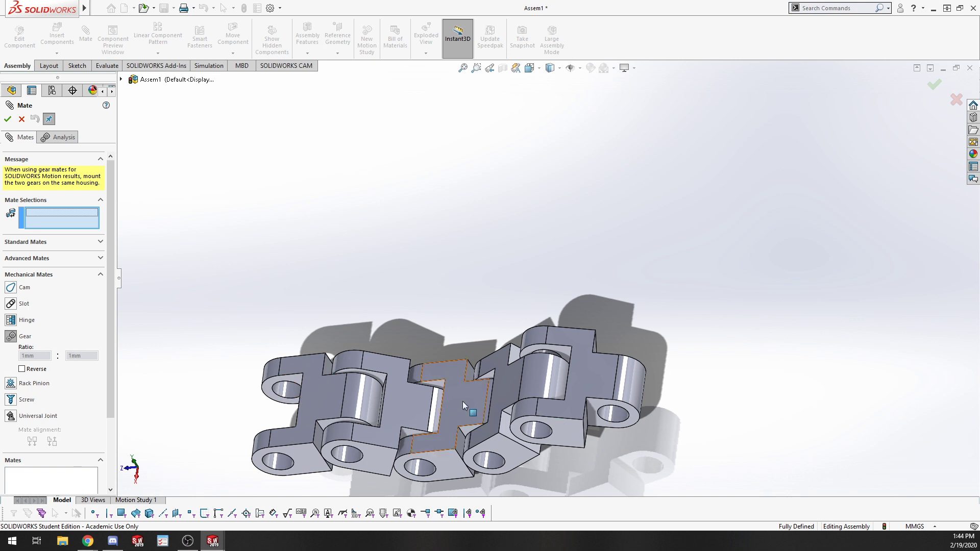
click(11, 383)
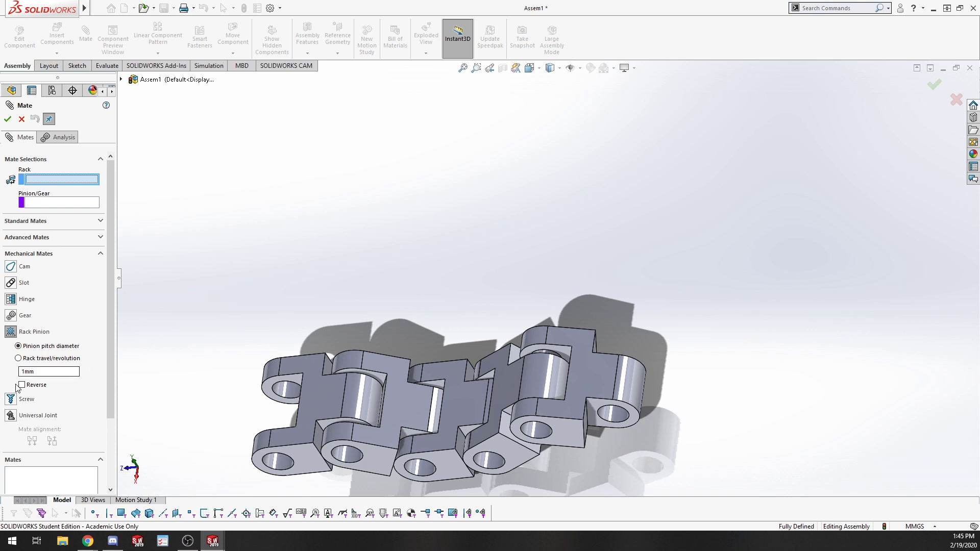
click(39, 360)
click(24, 399)
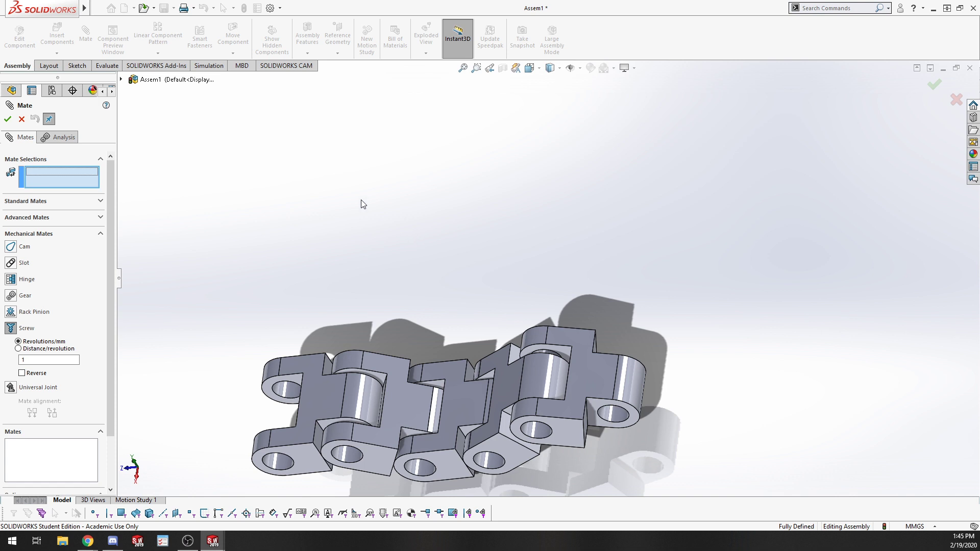
click(11, 388)
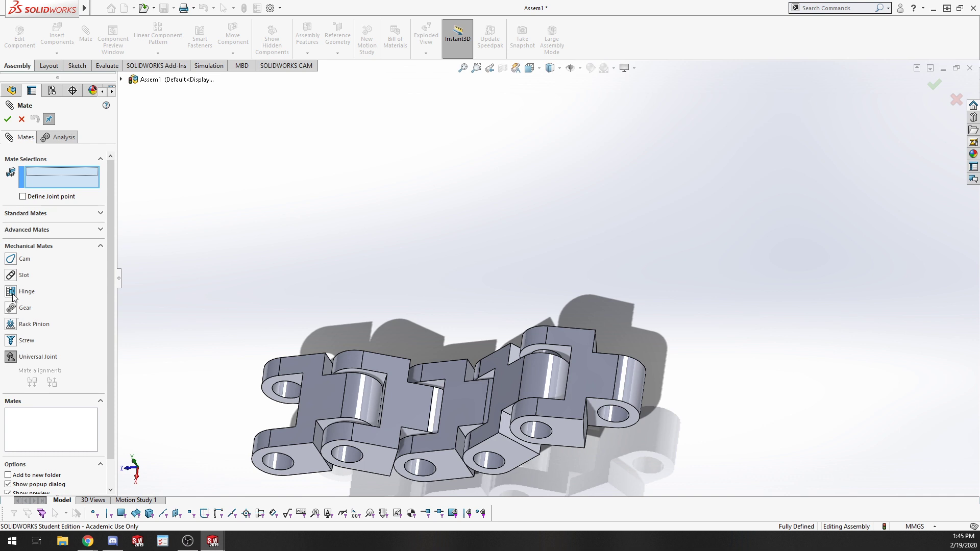
scroll(13, 309, down, 1)
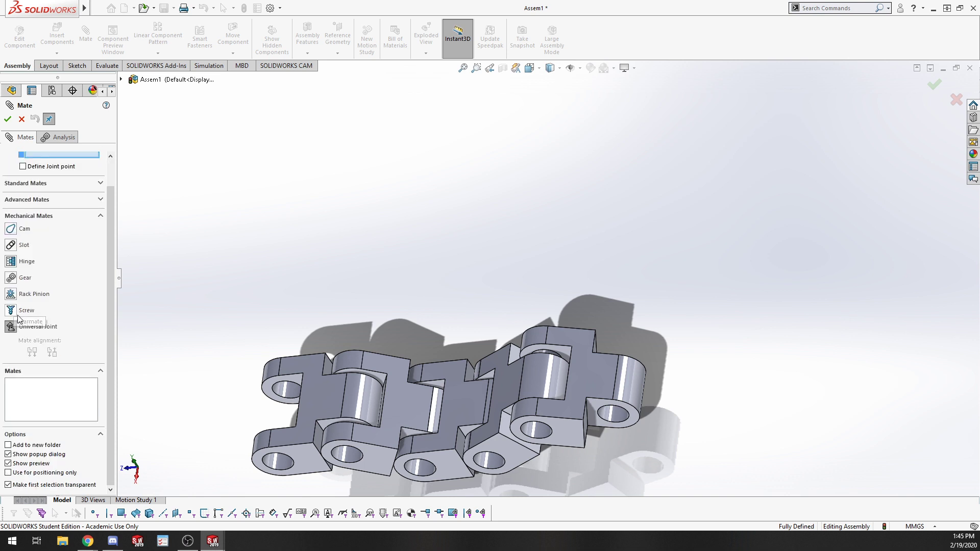
scroll(69, 316, up, 1)
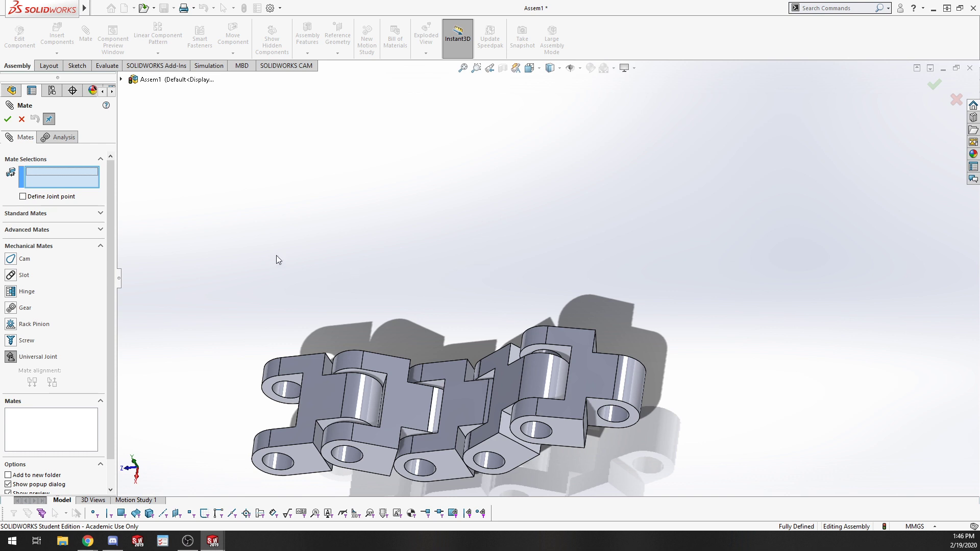
click(15, 307)
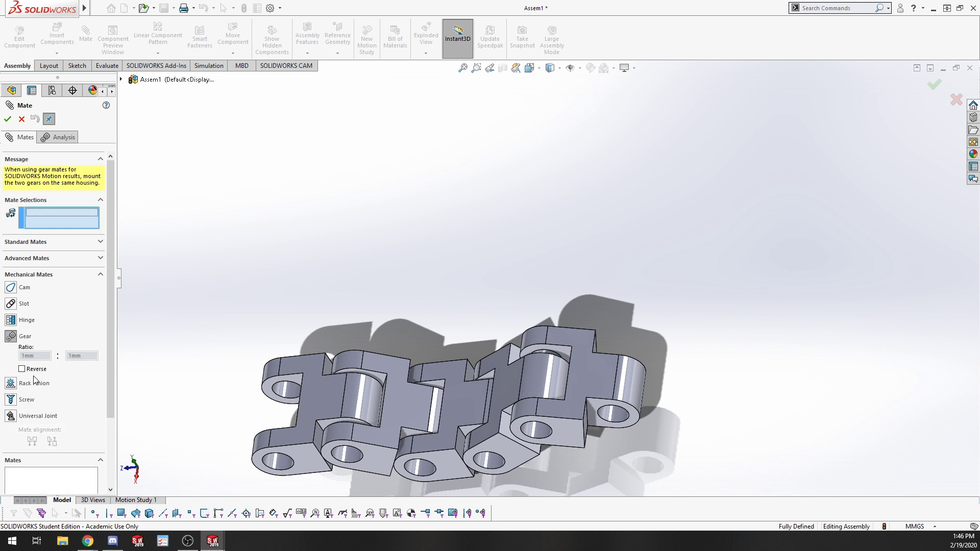
Examine the Advanced Mates options and the Analysis tab, then close the Mate command.
click(50, 258)
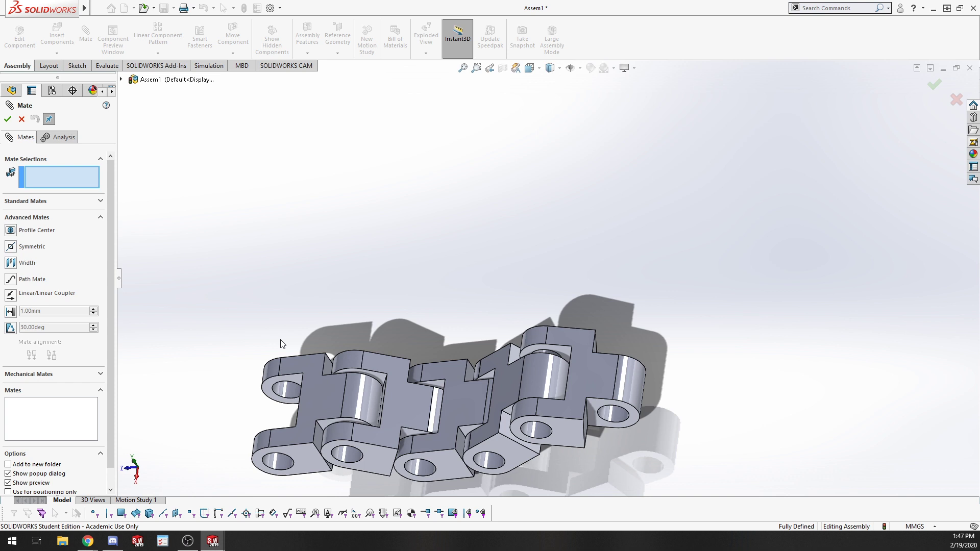
click(57, 137)
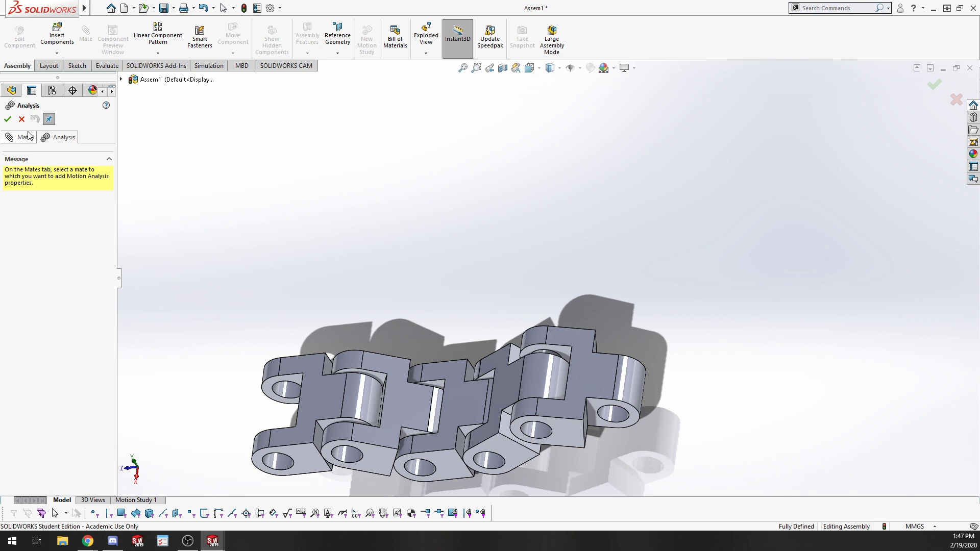
click(26, 136)
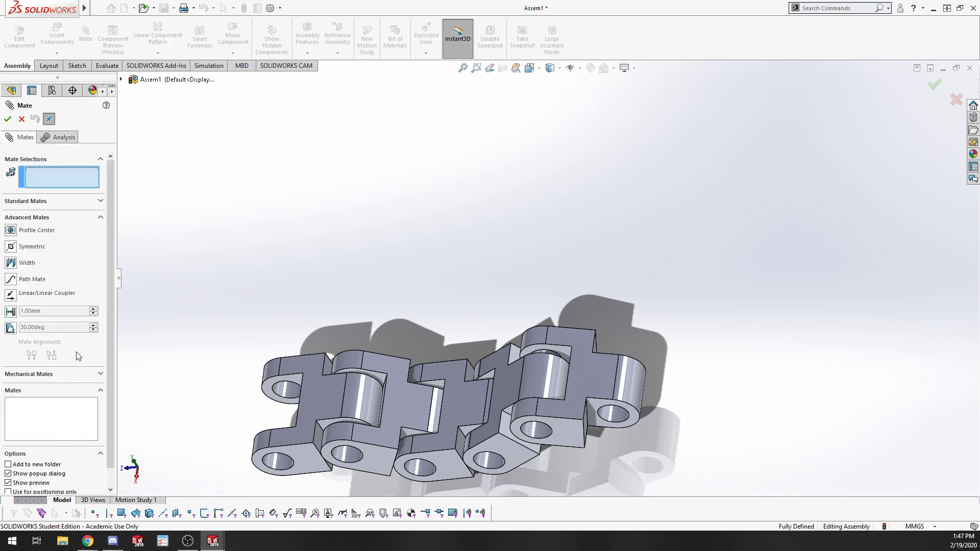
click(21, 119)
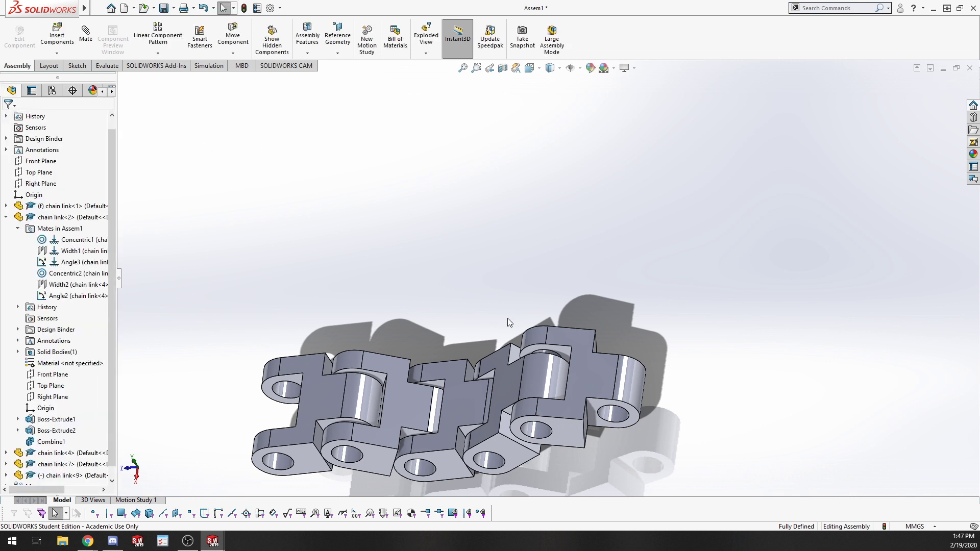
Run Clearance Verification between chain link-1 and chain link-2 with a 0.1 mm minimum clearance.
middle_drag(423, 323, 459, 262)
scroll(525, 263, up, 4)
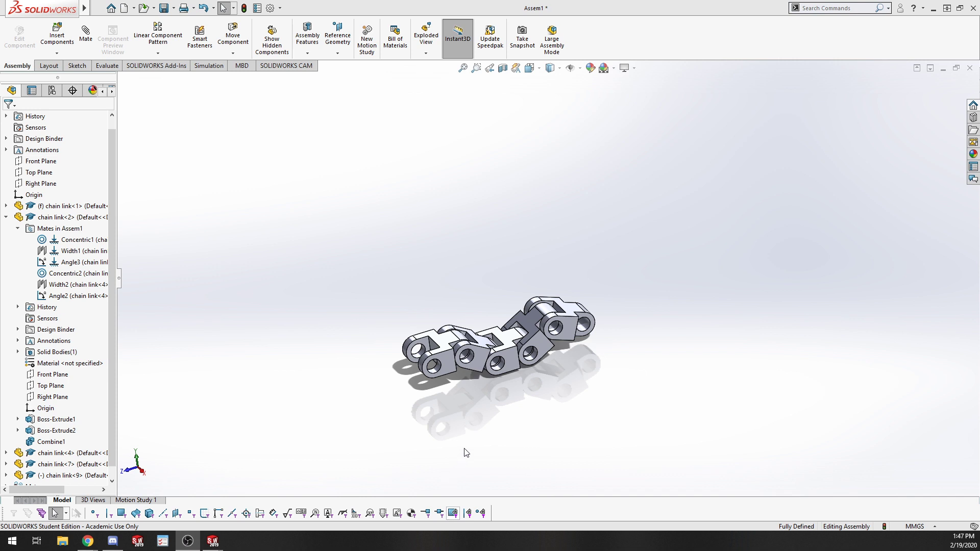
scroll(561, 365, up, 2)
scroll(315, 373, down, 1)
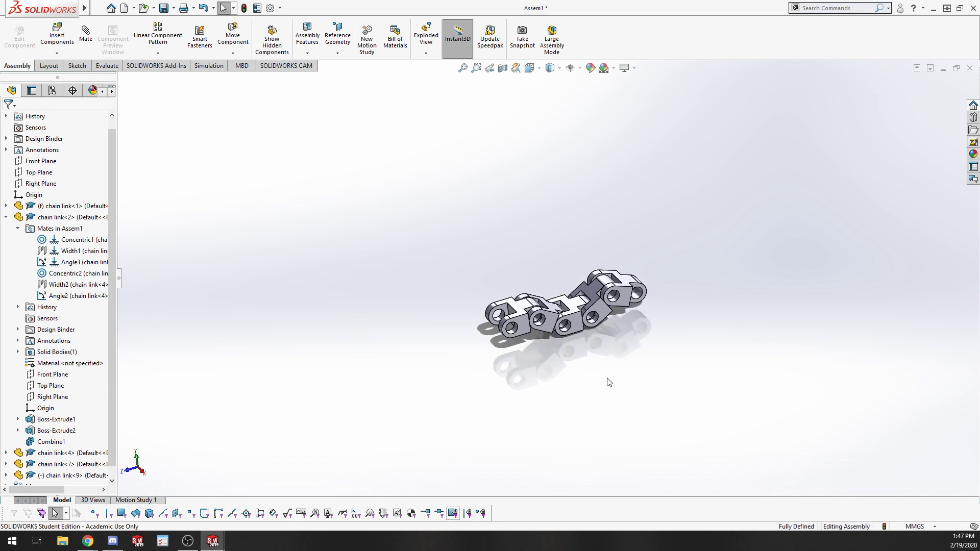
middle_drag(675, 307, 442, 346)
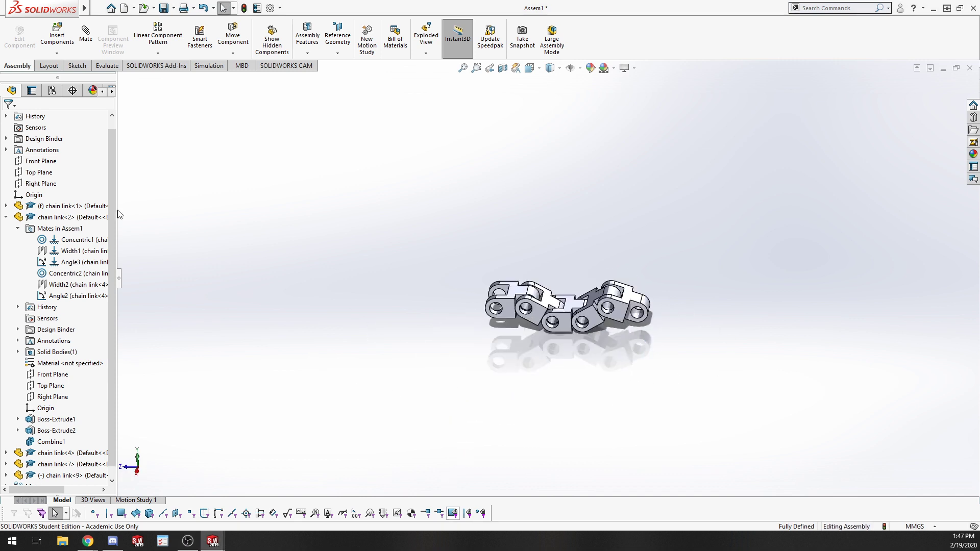
click(107, 65)
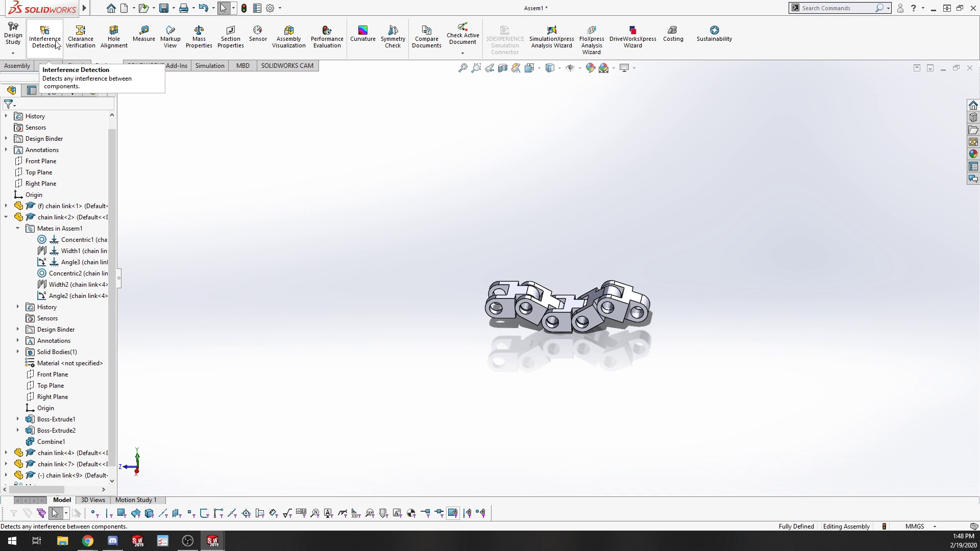
click(83, 42)
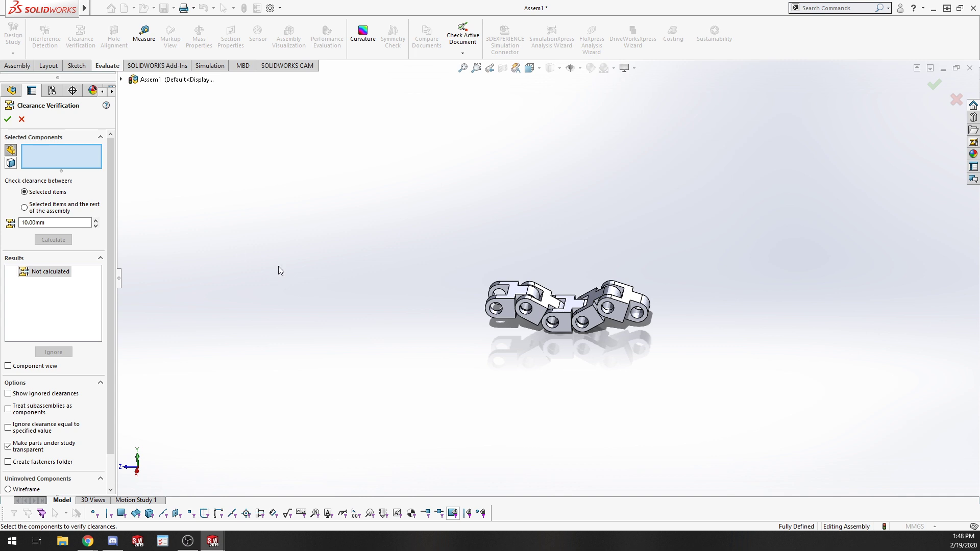
click(515, 294)
click(549, 302)
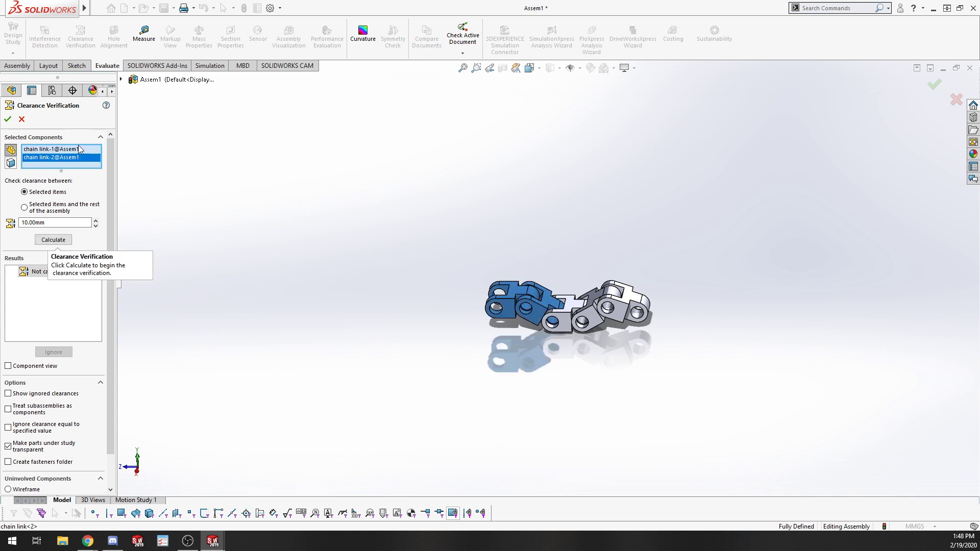
click(55, 223)
text(.1)
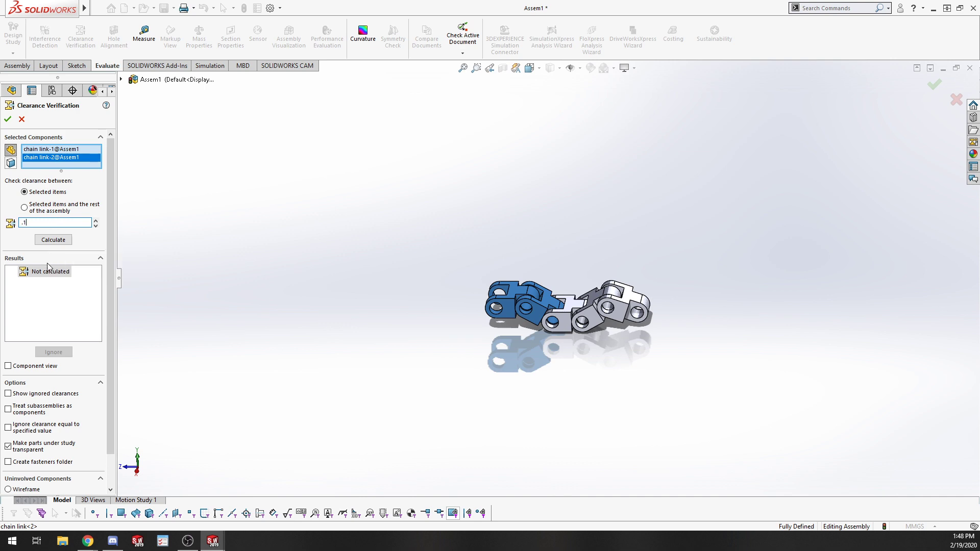
click(58, 242)
Inspect the reported clearance between the two links, toggle part transparency, and ignore the clearance.
scroll(513, 286, down, 12)
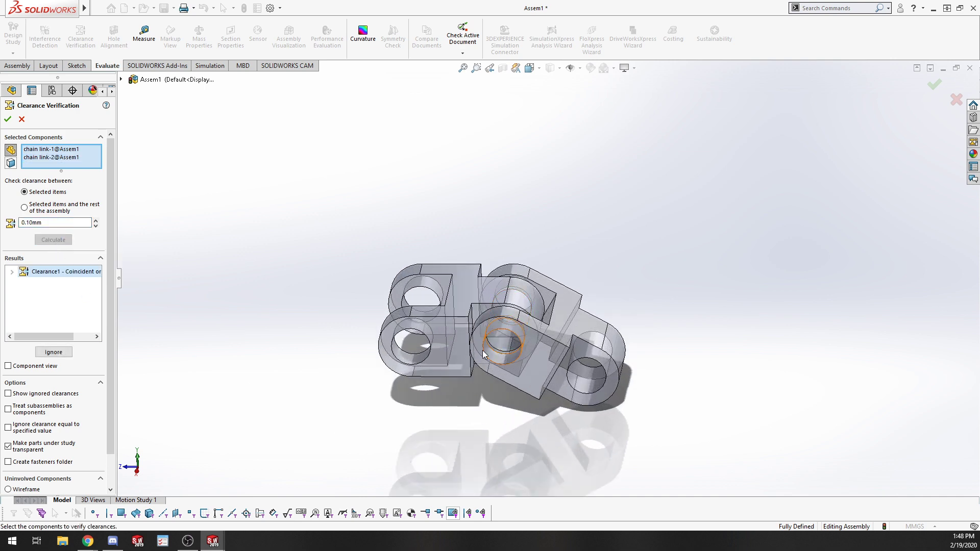
double_click(70, 272)
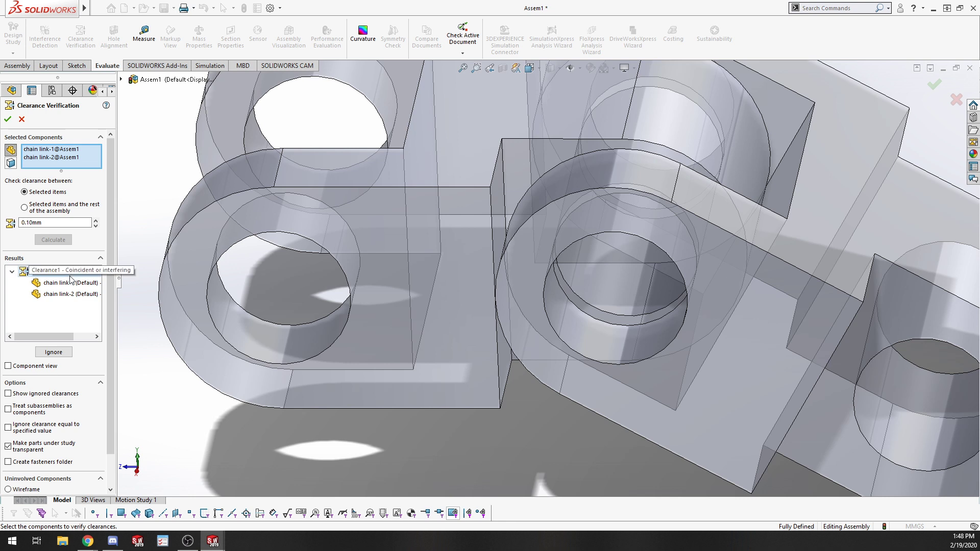
click(70, 282)
scroll(426, 334, up, 4)
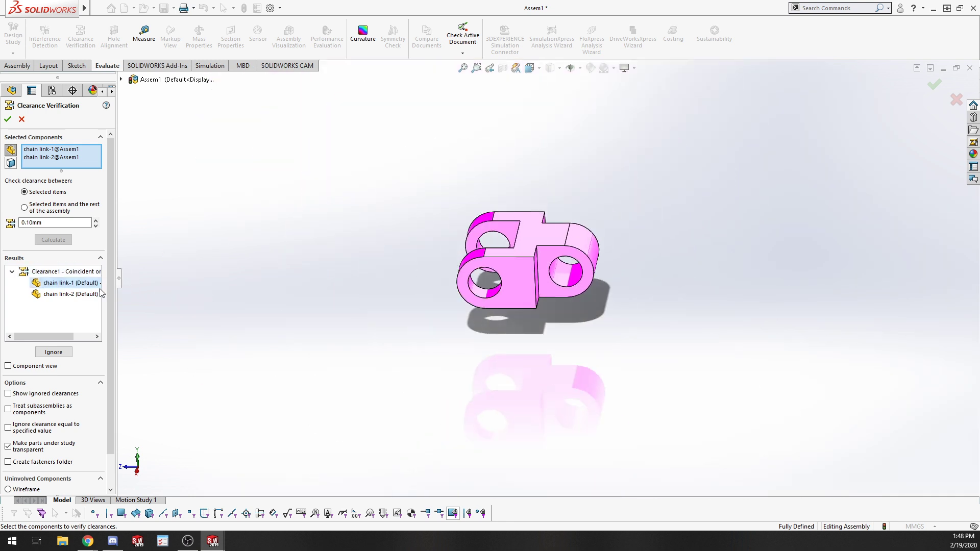
click(86, 297)
click(51, 275)
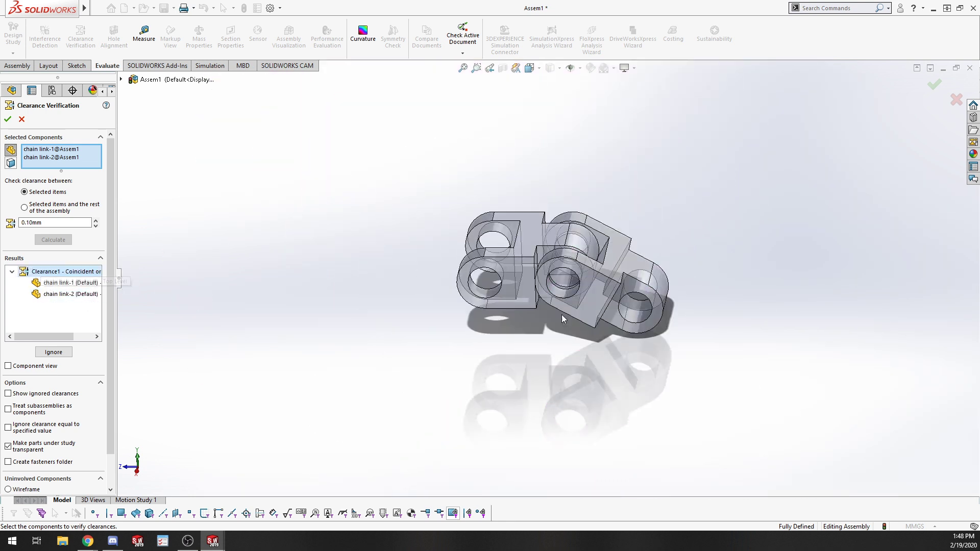
scroll(541, 287, down, 7)
mouse_move(534, 314)
middle_down()
mouse_move(517, 392)
mouse_move(184, 357)
middle_up()
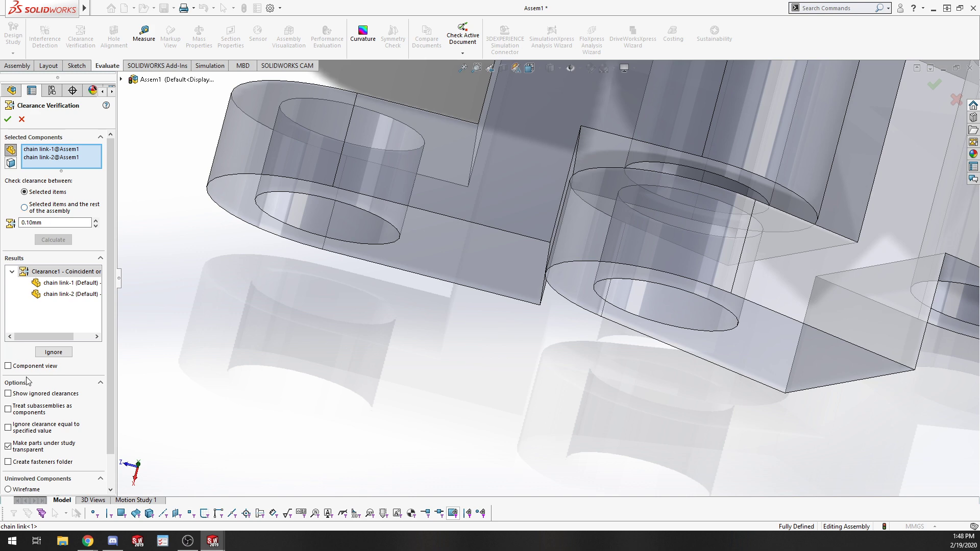
click(32, 449)
click(33, 447)
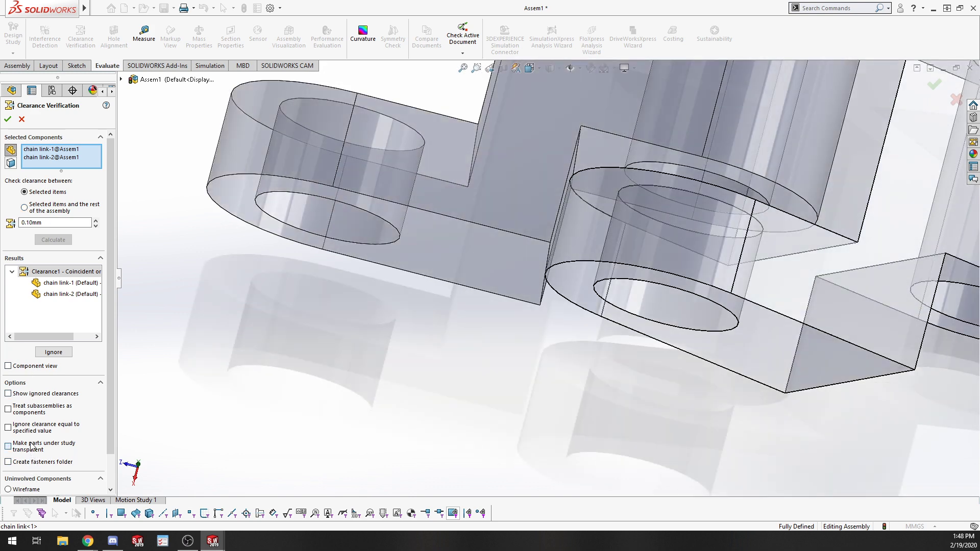
scroll(42, 428, down, 3)
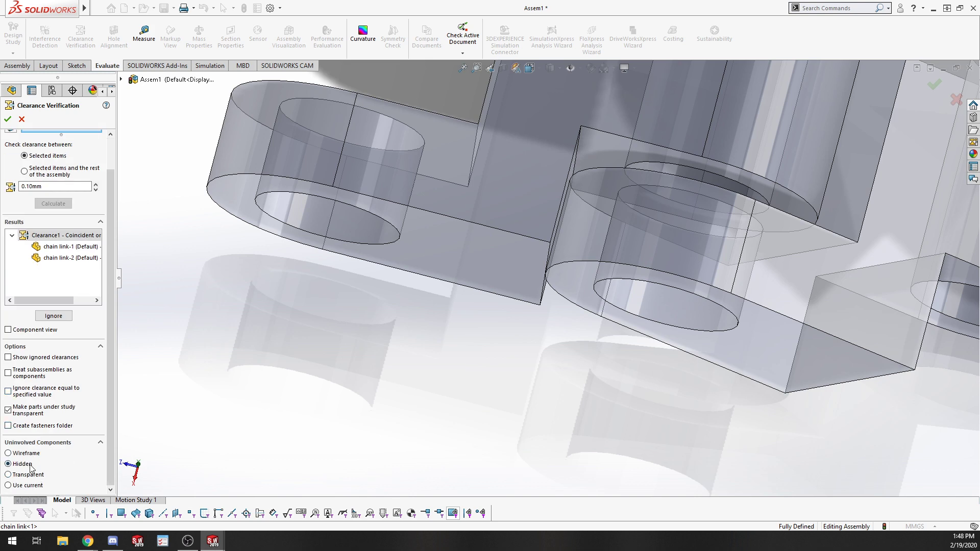
scroll(403, 349, up, 7)
middle_drag(515, 306, 485, 266)
scroll(440, 244, down, 5)
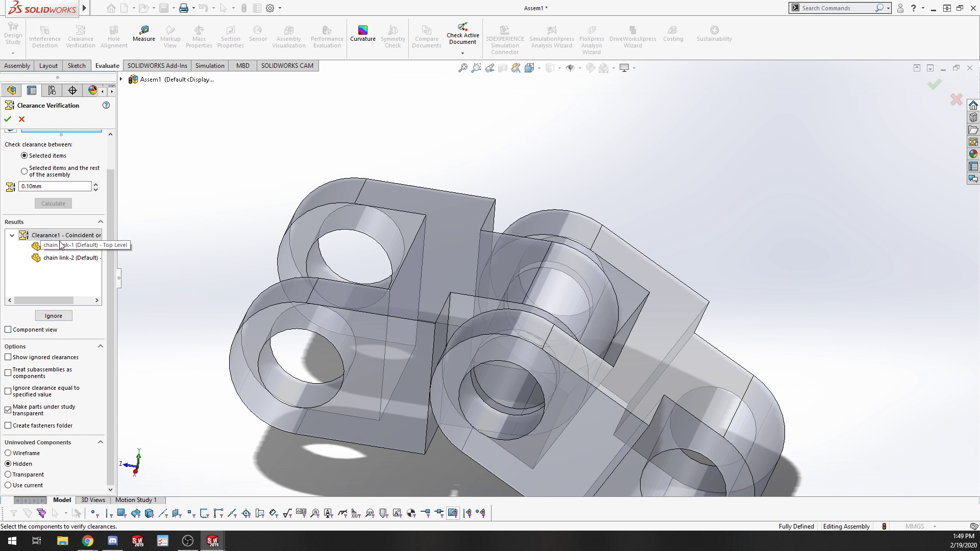
click(55, 316)
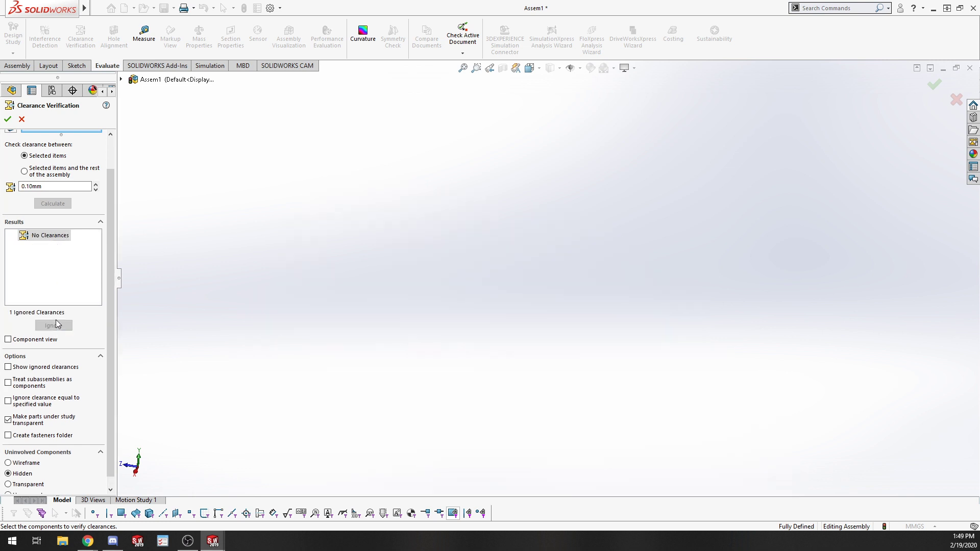
Reselect chain link-1 as the component to check and accept the Clearance Verification.
scroll(94, 233, up, 2)
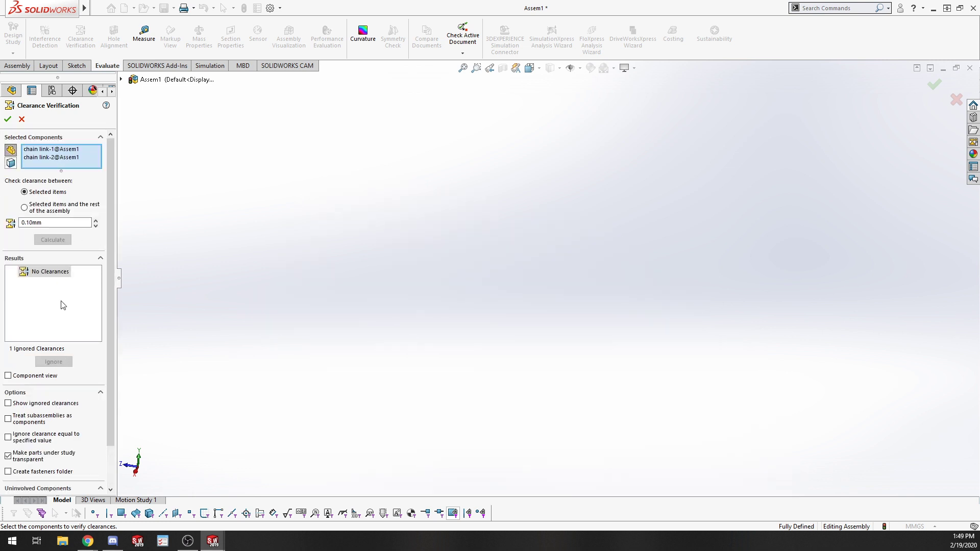
click(49, 160)
click(584, 316)
click(557, 383)
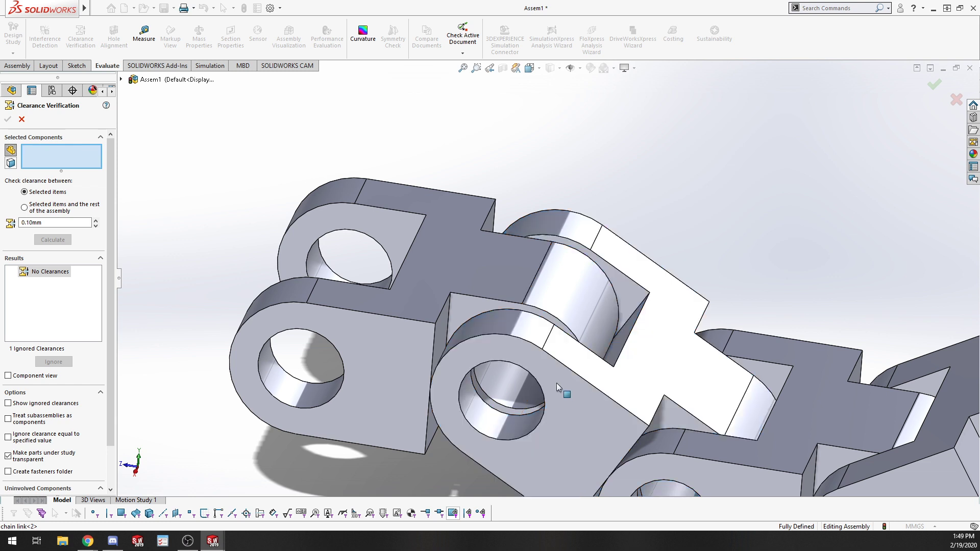
click(376, 317)
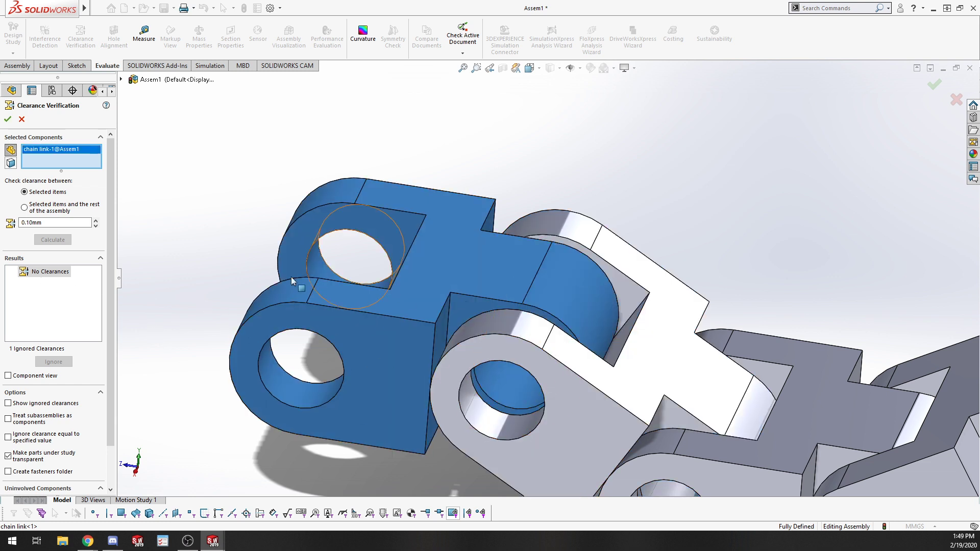
click(50, 273)
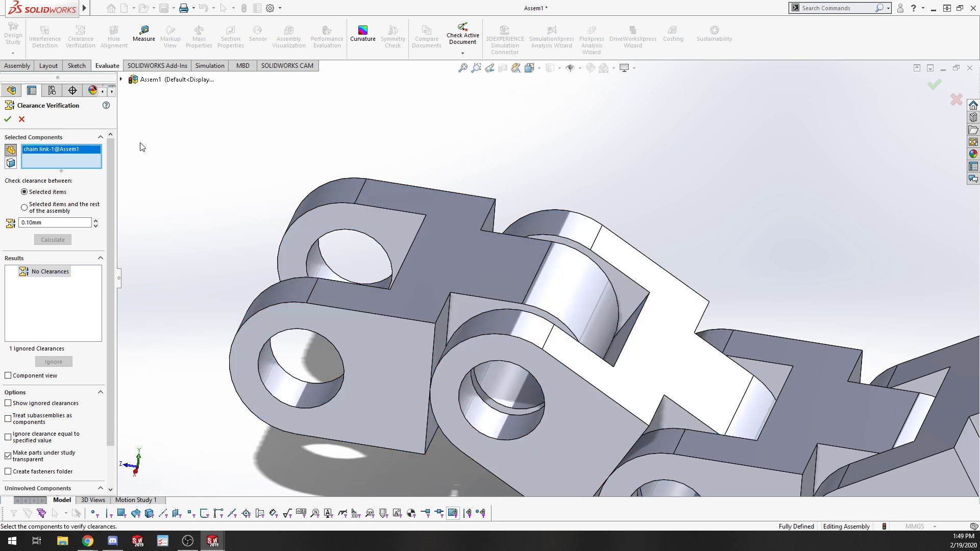
click(7, 119)
Open the chain link part and assign Plain Carbon Steel as its material.
scroll(549, 225, up, 4)
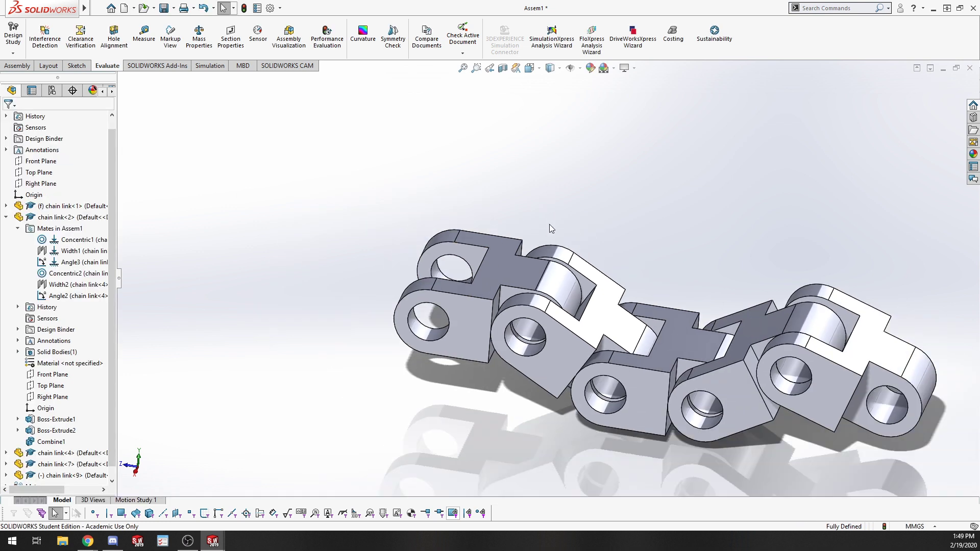
scroll(548, 276, up, 4)
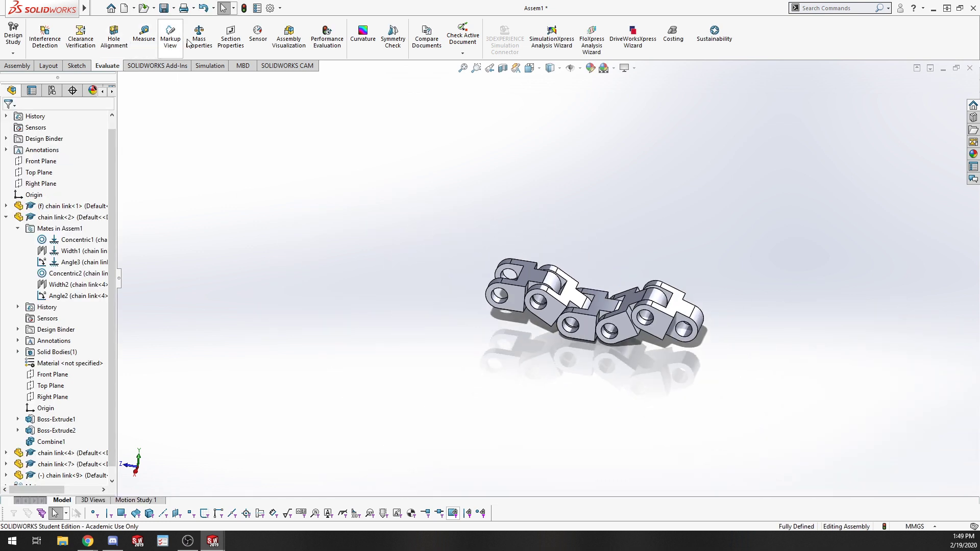
click(530, 271)
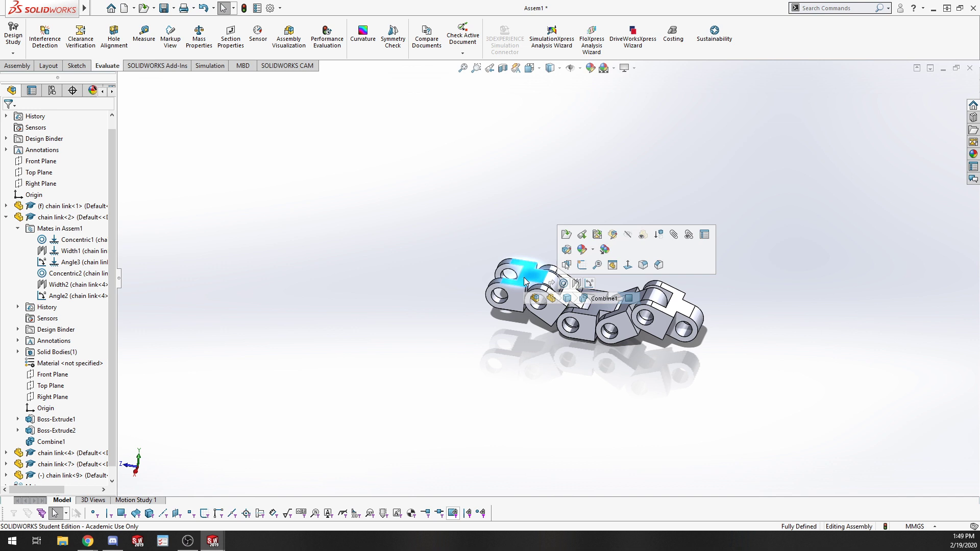
click(566, 235)
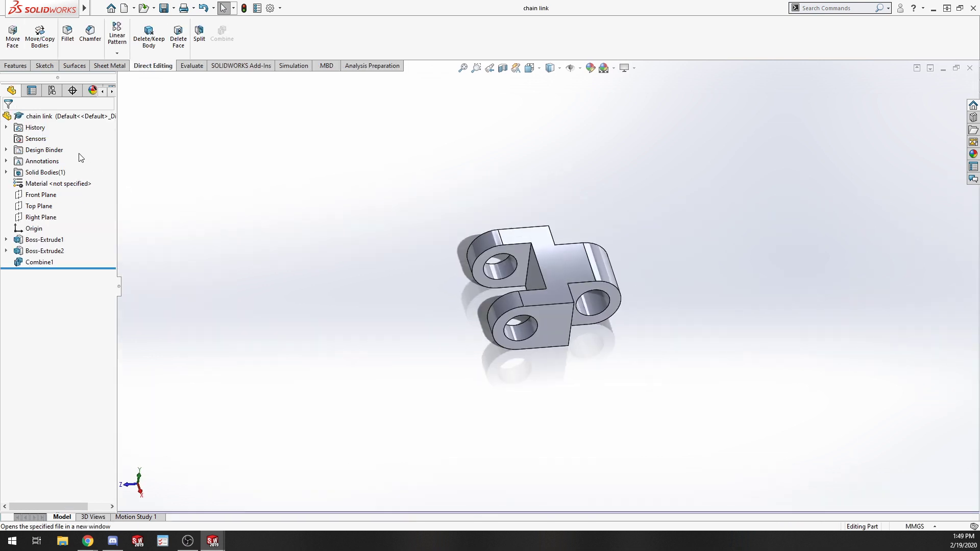
right_click(41, 187)
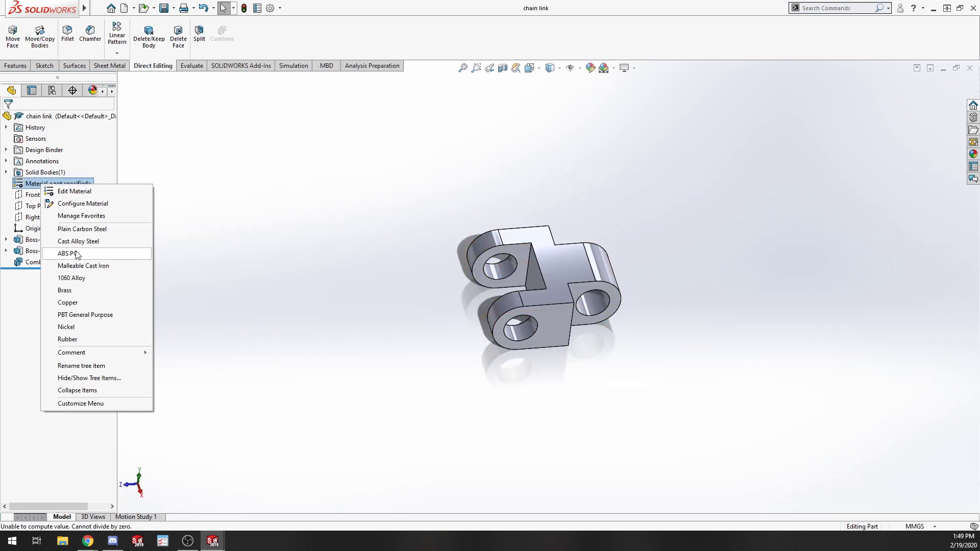
click(82, 229)
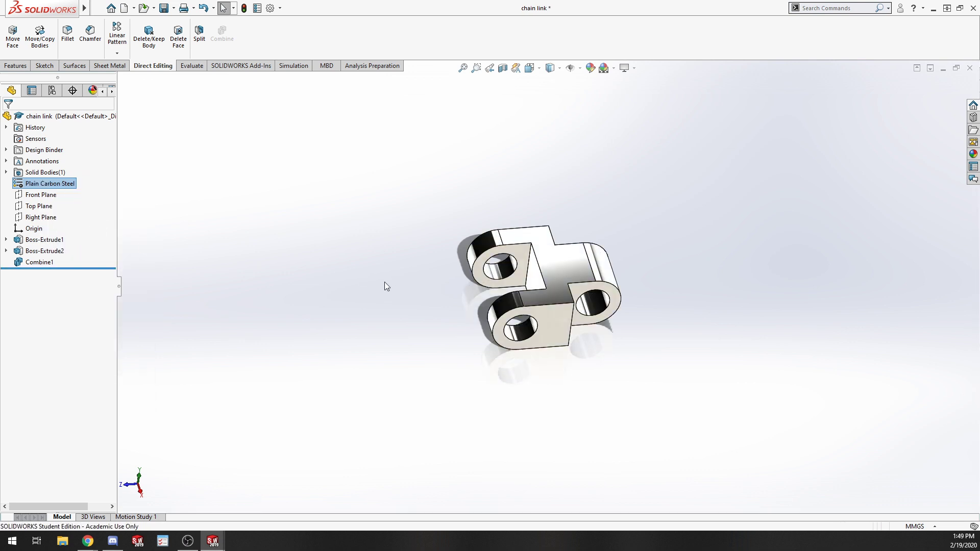
Save and close the chain link part, then rebuild the assembly.
key(ctrl+s)
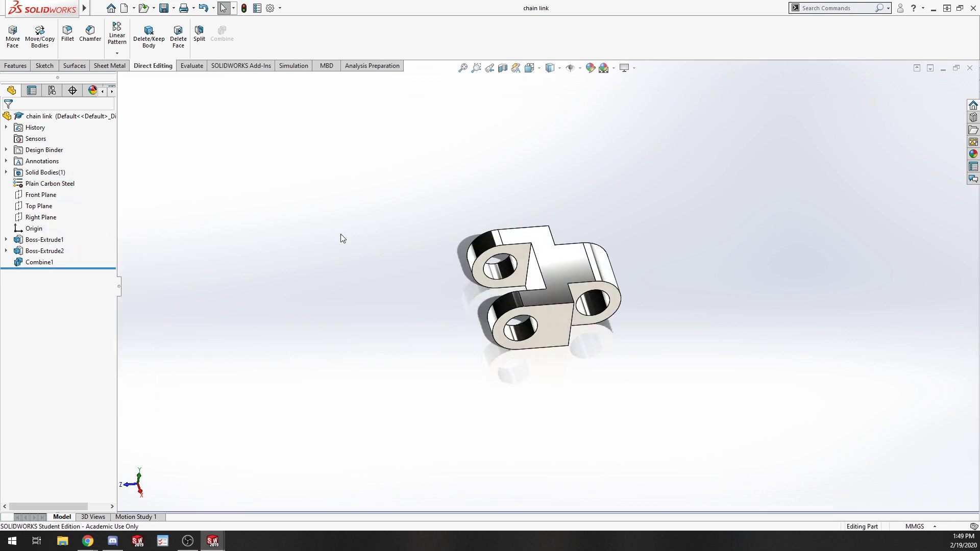
key(ctrl+w)
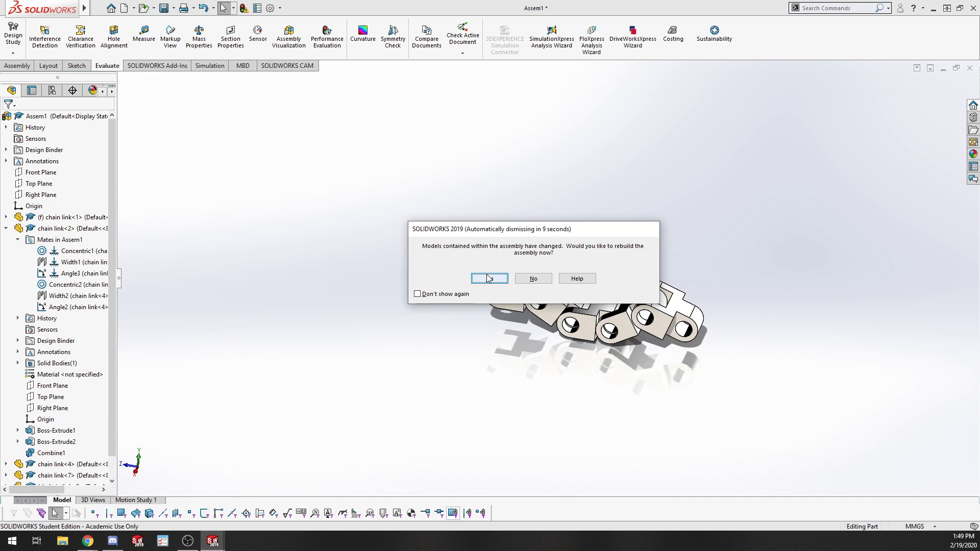
click(489, 278)
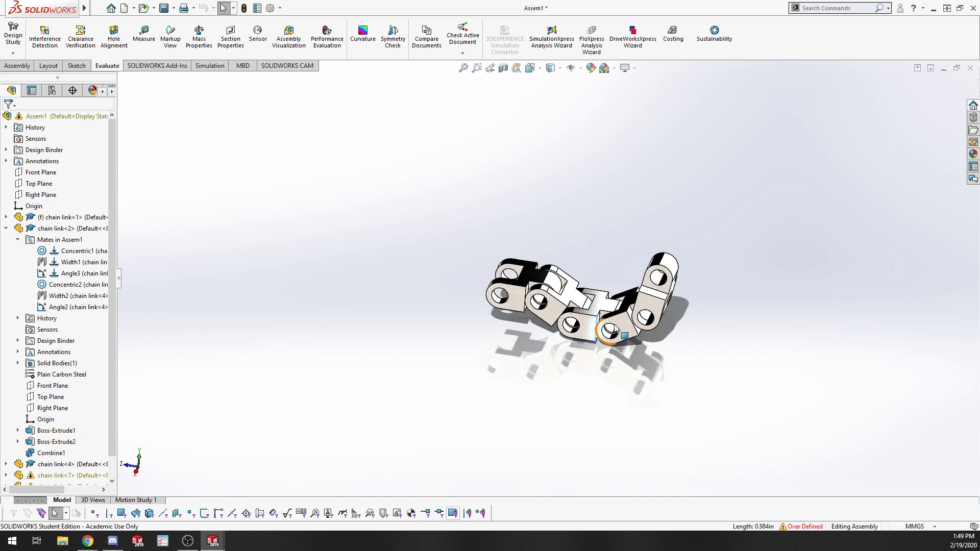
Drag one of the chain links to swing the connected links into a new position.
drag(644, 305, 692, 304)
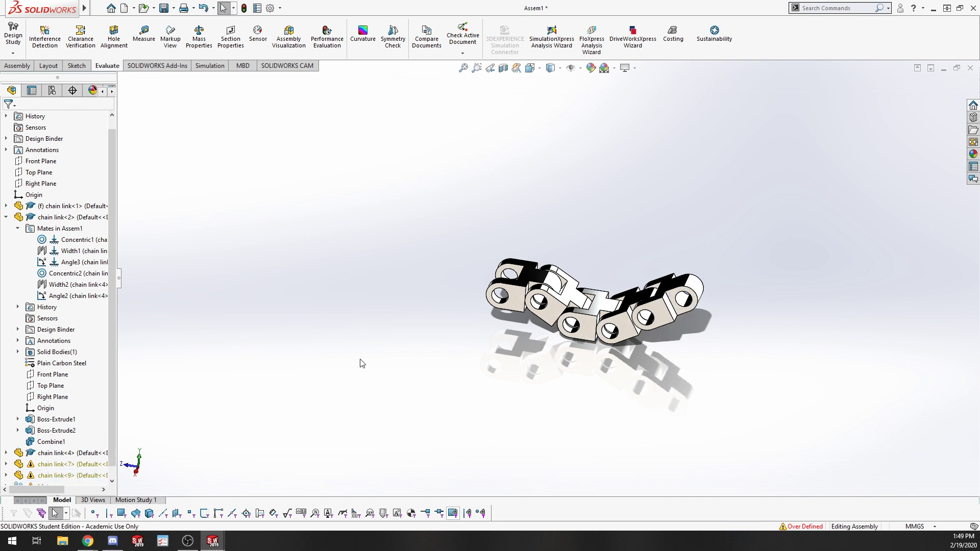
click(32, 465)
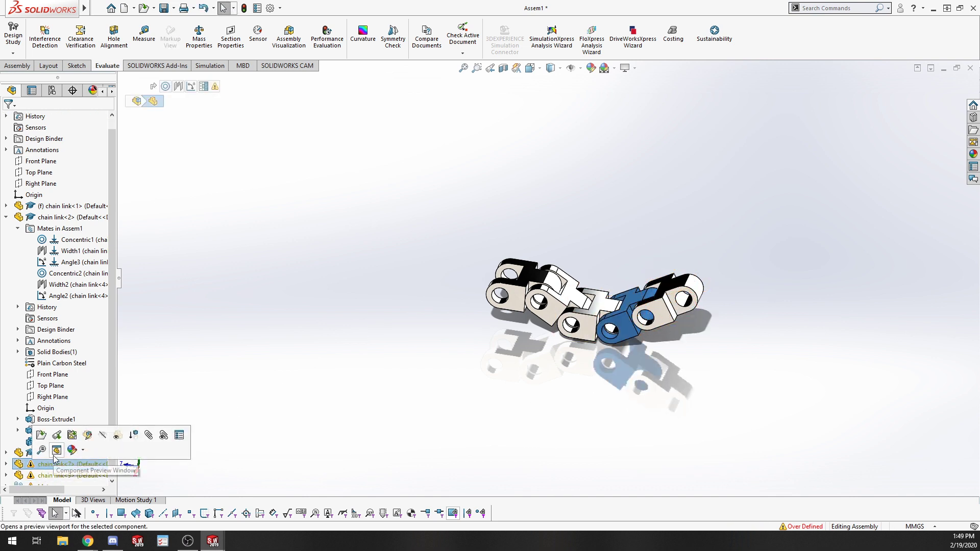
right_click(52, 465)
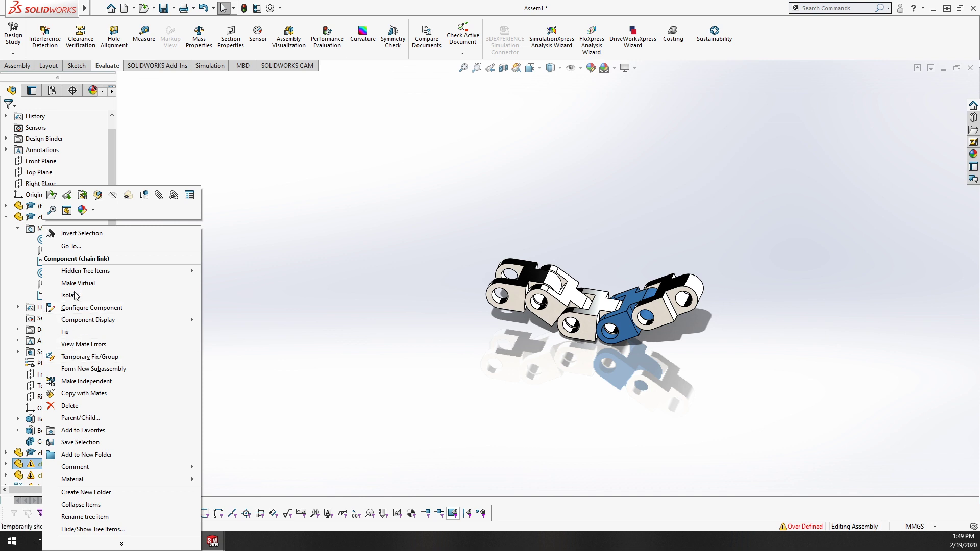
click(19, 407)
click(319, 421)
scroll(339, 289, up, 5)
scroll(580, 287, down, 9)
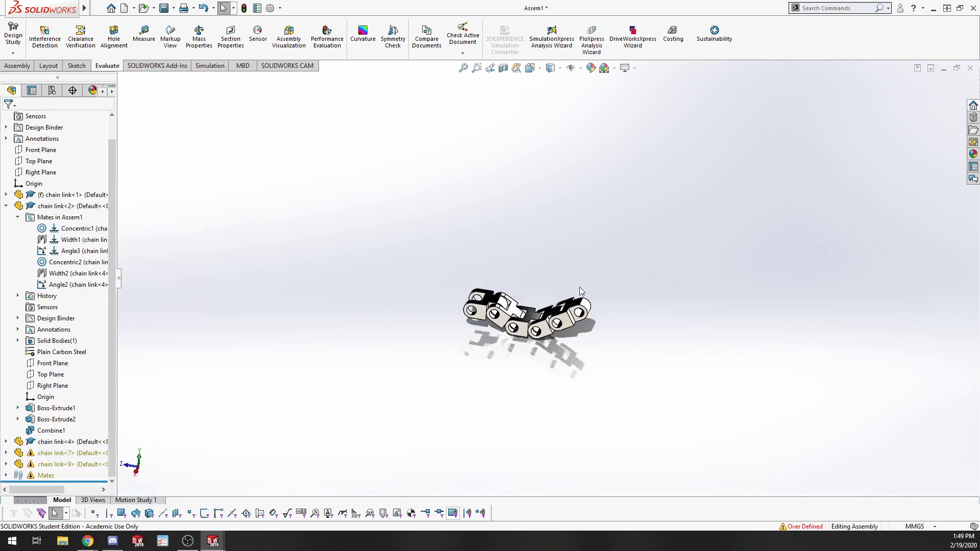
Rebuild the assembly, calculate its mass properties, and create a Center of Mass feature.
click(194, 38)
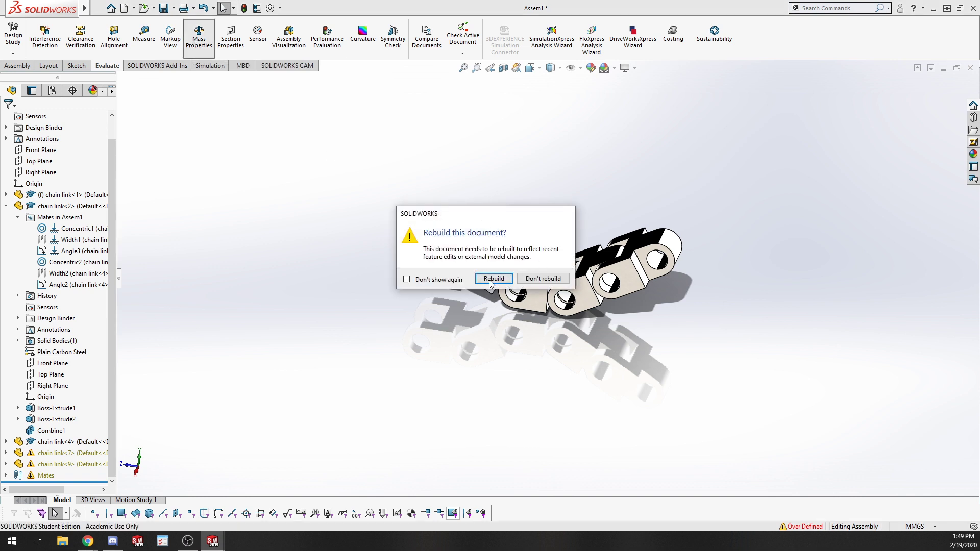
click(543, 278)
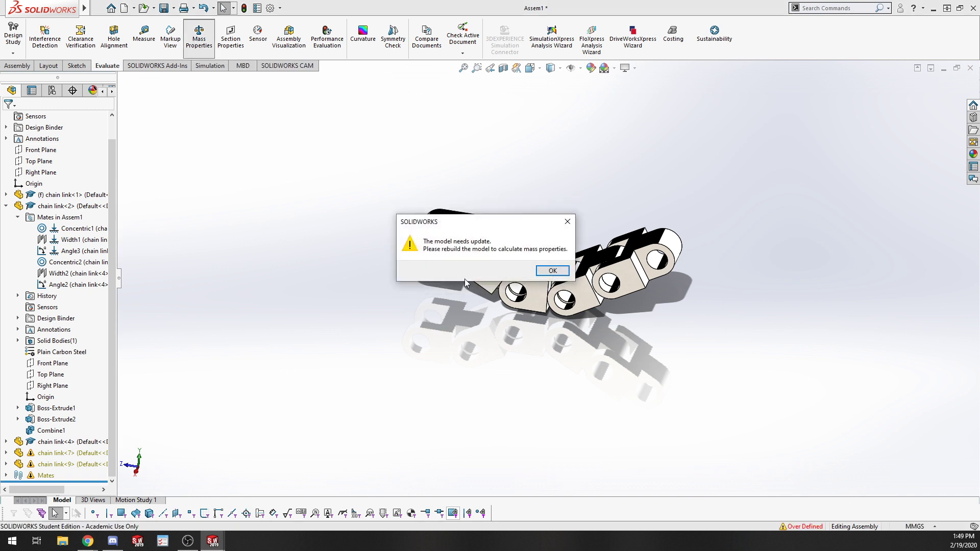
click(554, 273)
click(202, 43)
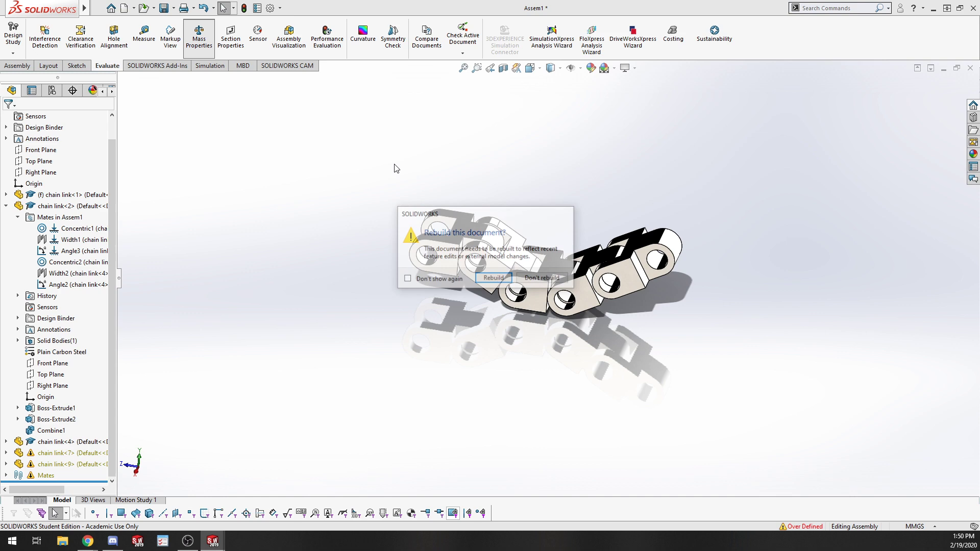
click(500, 279)
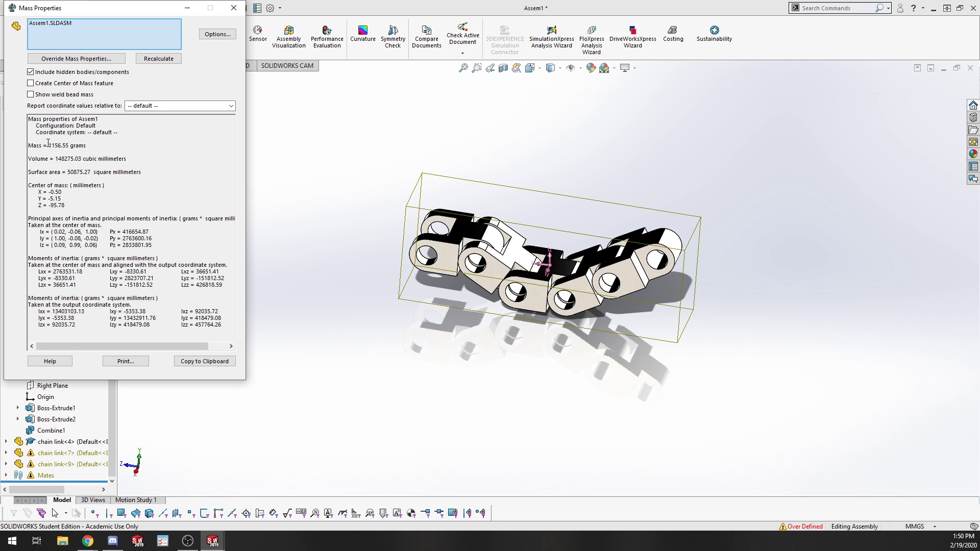
drag(48, 144, 99, 146)
click(105, 158)
scroll(546, 288, down, 6)
middle_drag(546, 291, 567, 285)
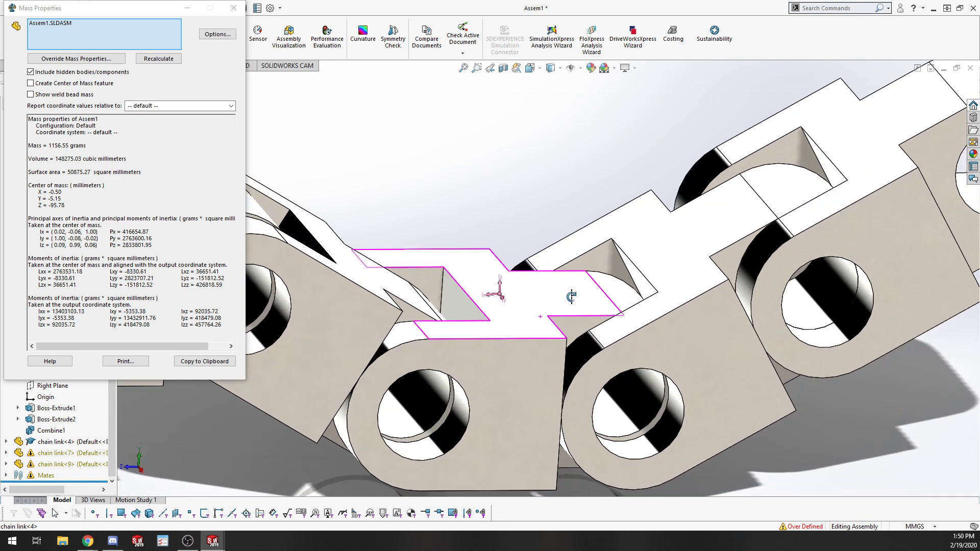
click(71, 83)
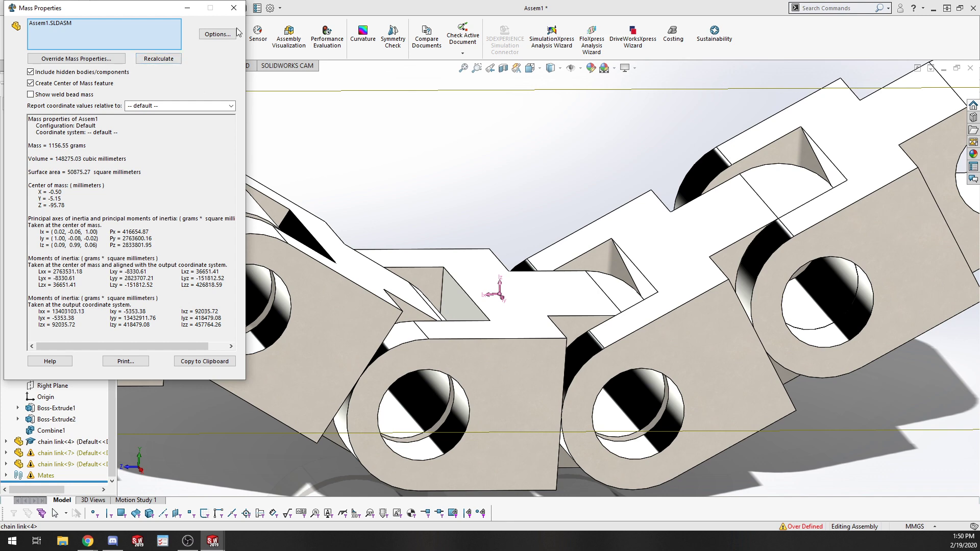
click(234, 8)
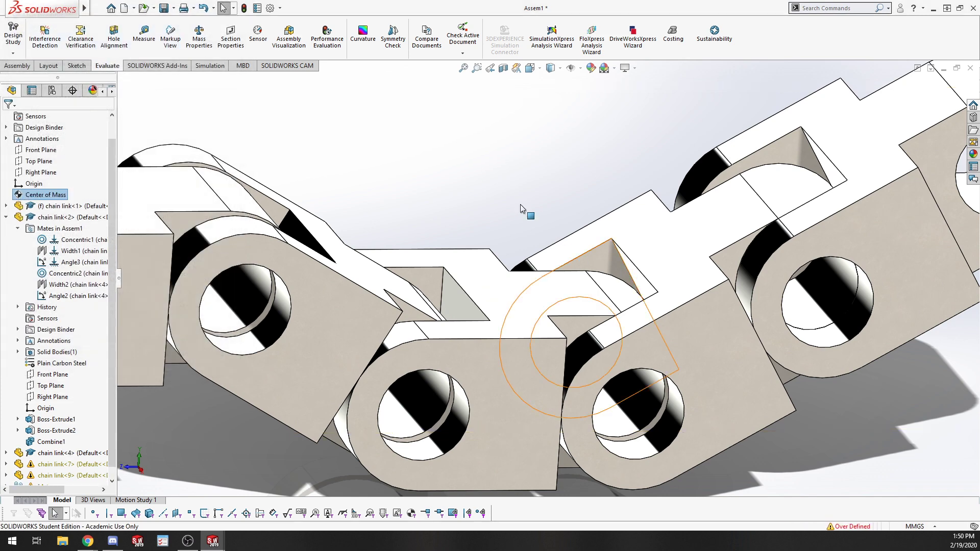
Turn on display of the Center of Mass marker in the graphics area.
click(42, 197)
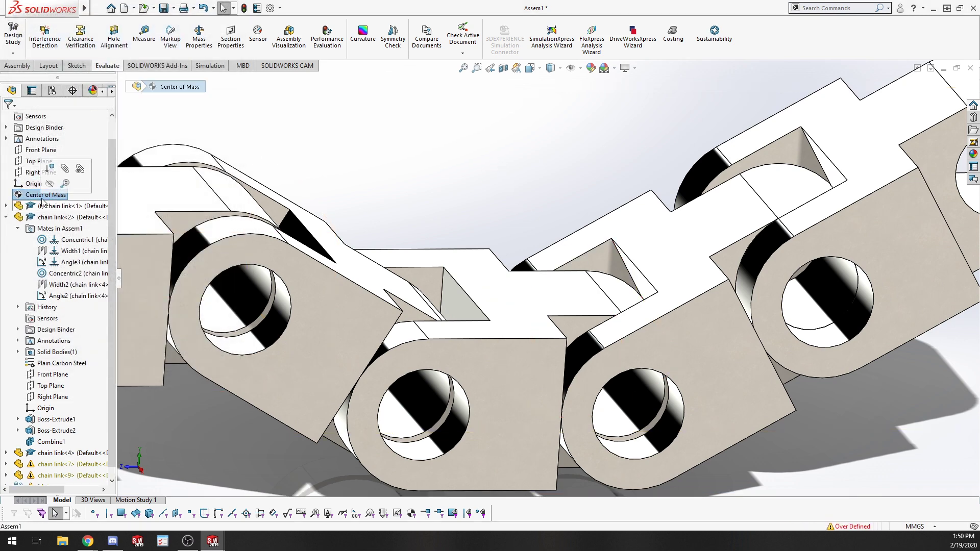
key(f)
right_click(39, 193)
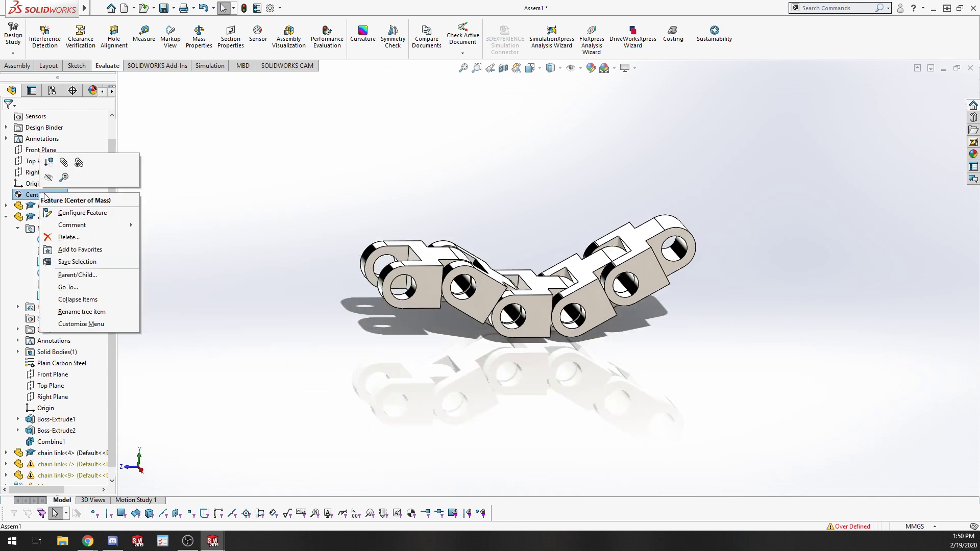
click(215, 162)
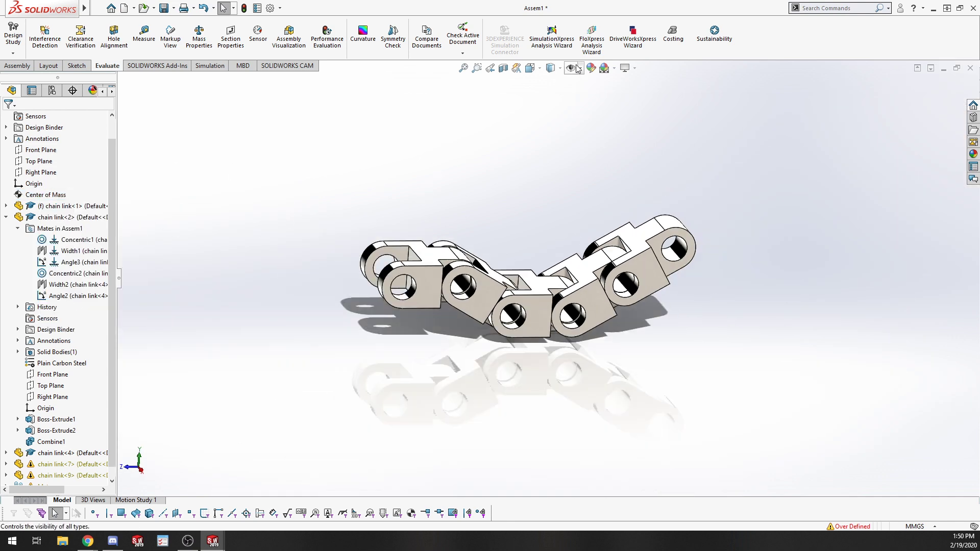
click(580, 68)
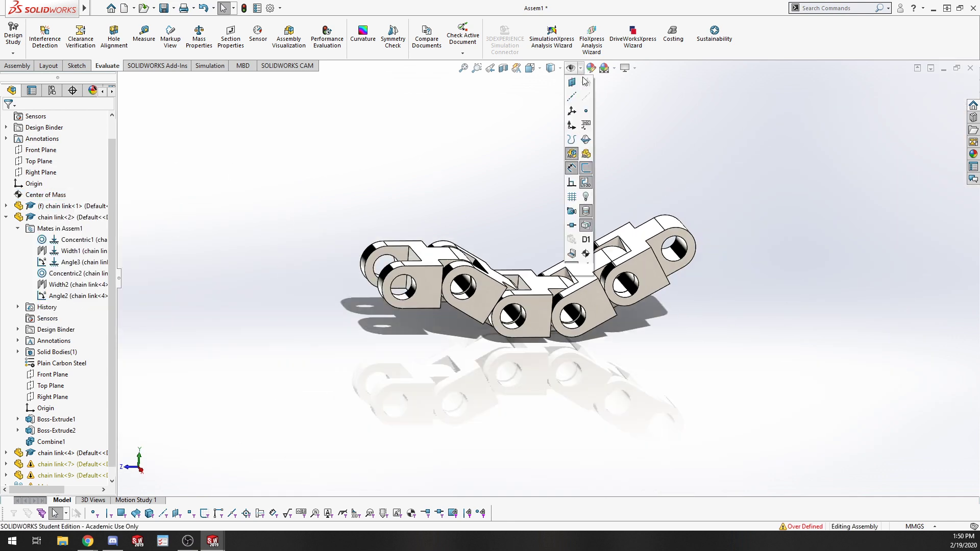
click(585, 254)
Orbit and zoom around the chain to examine where the center of mass lies.
mouse_move(698, 340)
middle_down()
mouse_move(563, 422)
mouse_move(690, 393)
mouse_move(706, 452)
mouse_move(435, 430)
mouse_move(359, 350)
mouse_move(446, 361)
mouse_move(424, 387)
middle_up()
scroll(545, 291, down, 2)
scroll(545, 292, down, 2)
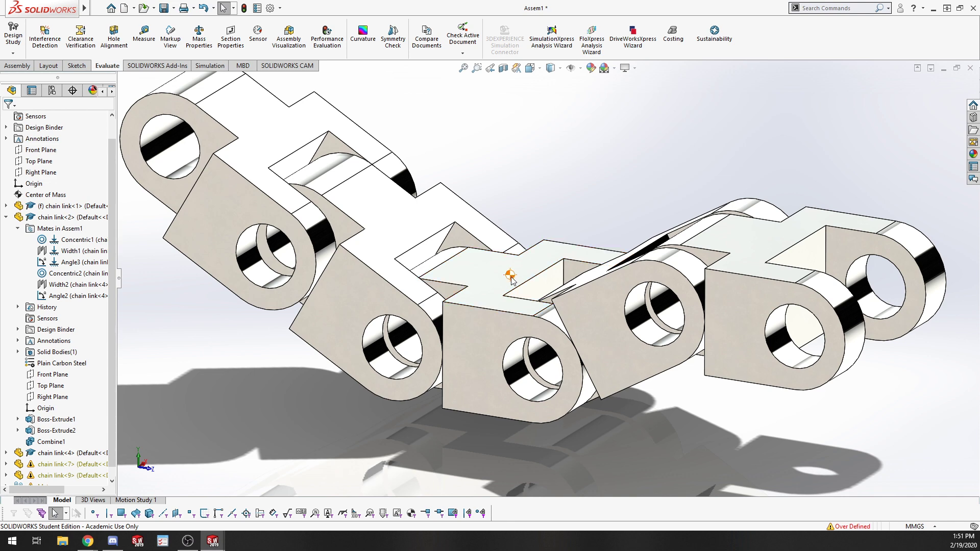
scroll(509, 275, up, 3)
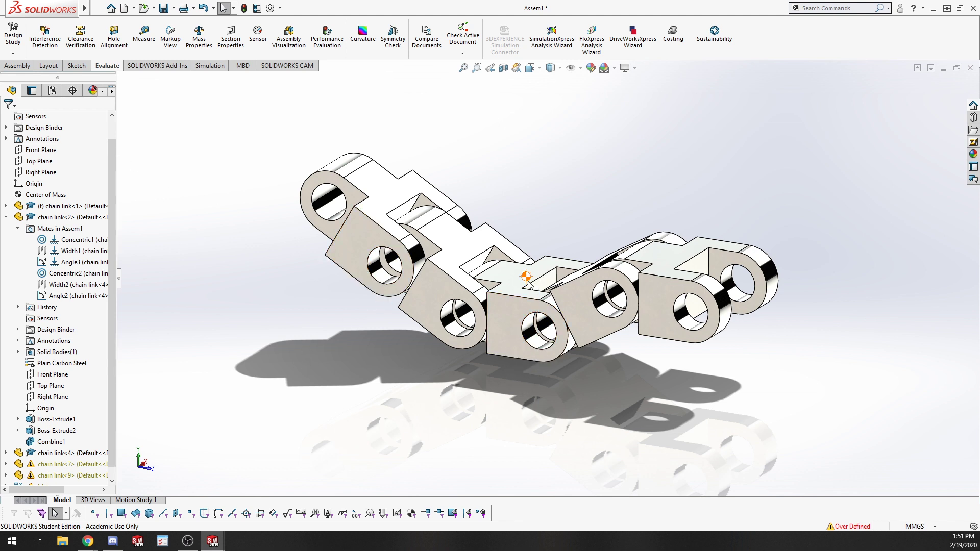
middle_drag(548, 466, 666, 404)
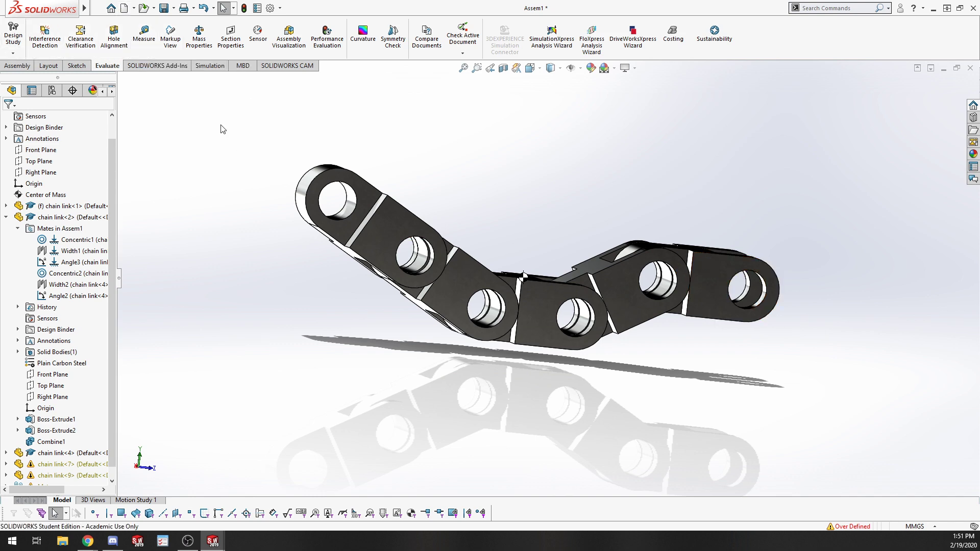
scroll(221, 129, down, 3)
scroll(541, 279, up, 5)
middle_drag(751, 317, 721, 355)
scroll(512, 289, up, 3)
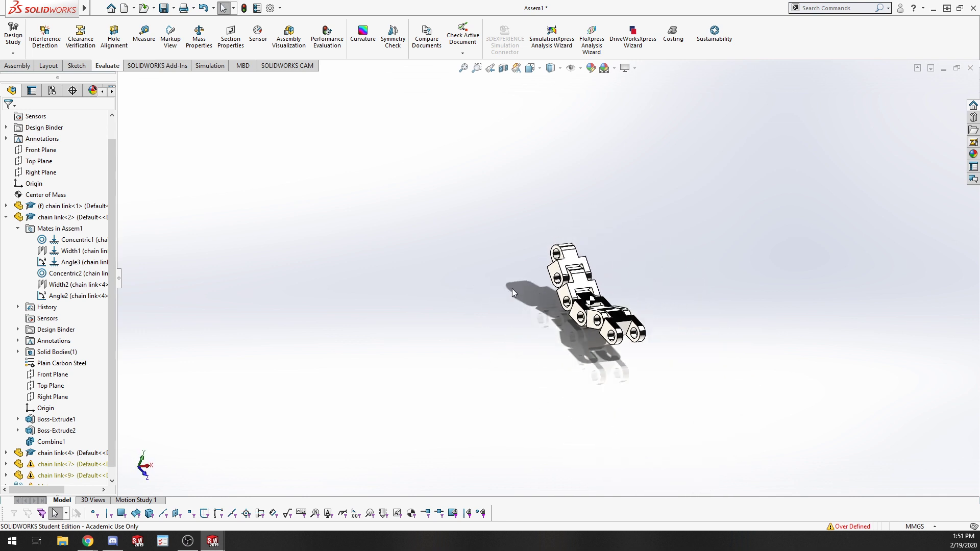
scroll(602, 286, down, 5)
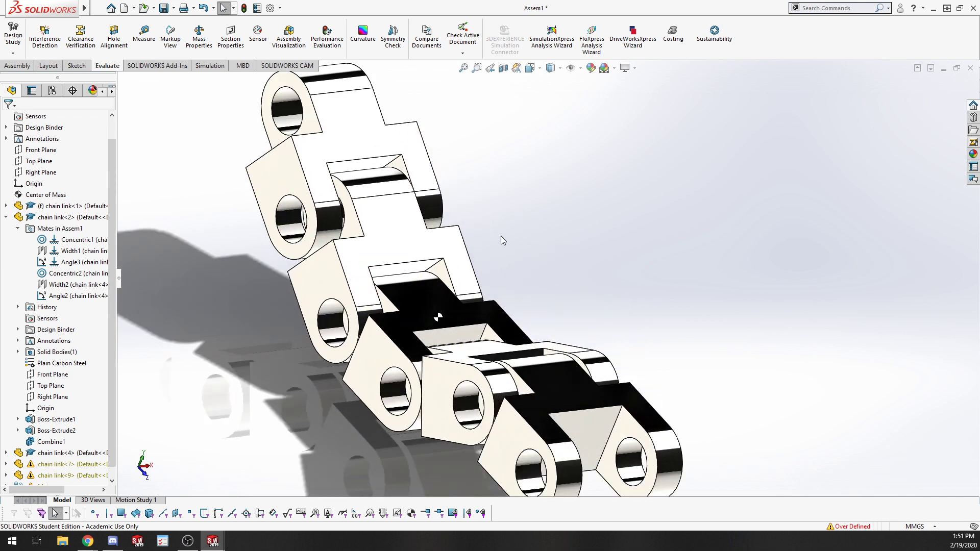
scroll(500, 235, up, 5)
middle_drag(635, 247, 584, 223)
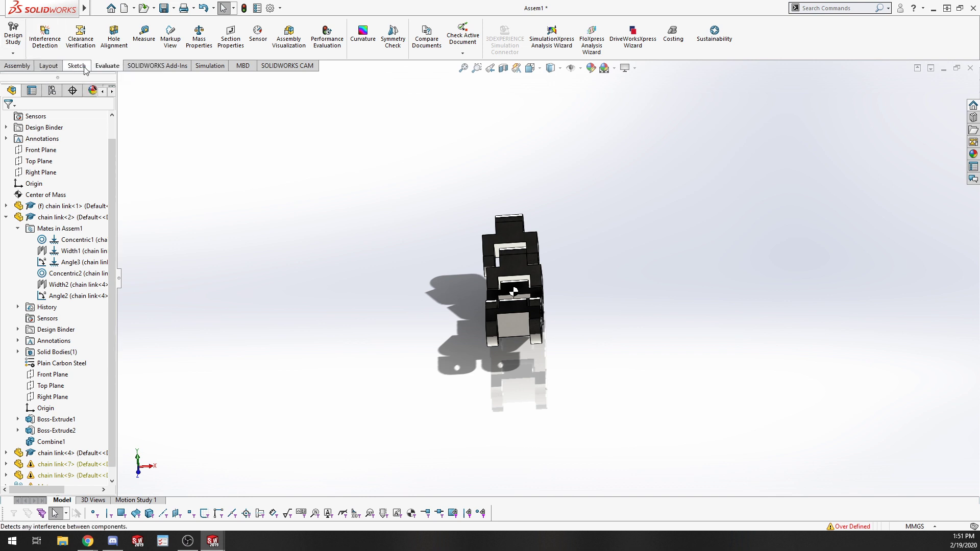
middle_drag(414, 293, 636, 389)
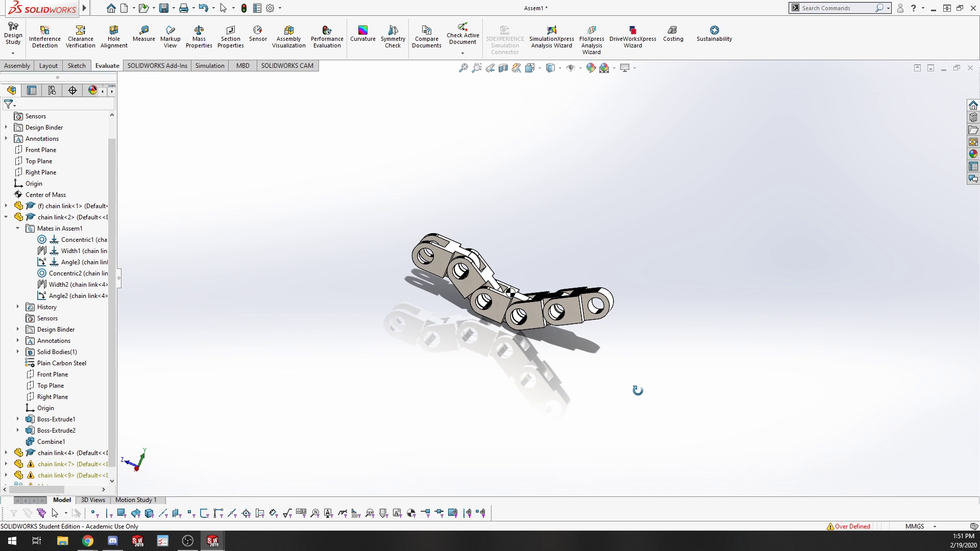
click(17, 66)
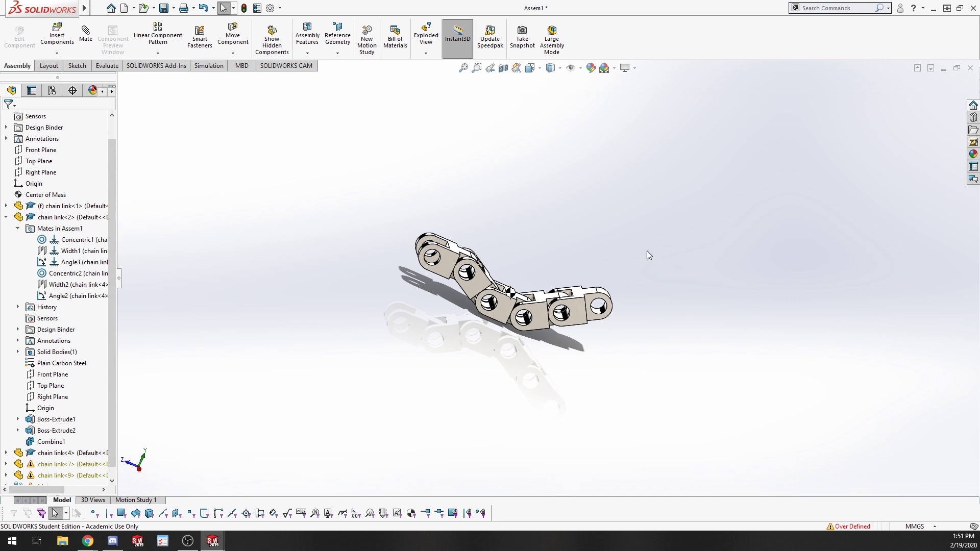
middle_drag(317, 228, 343, 309)
scroll(403, 138, up, 5)
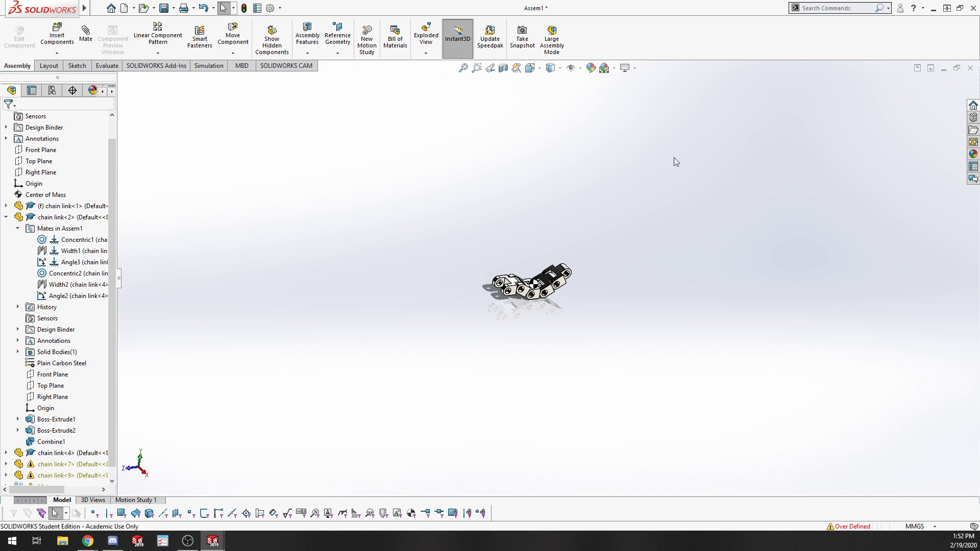
click(338, 50)
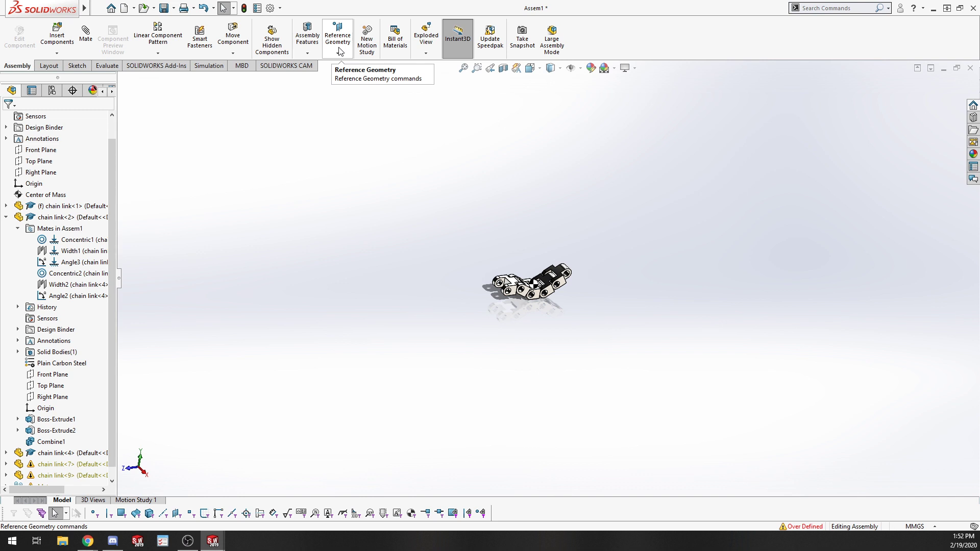
click(338, 48)
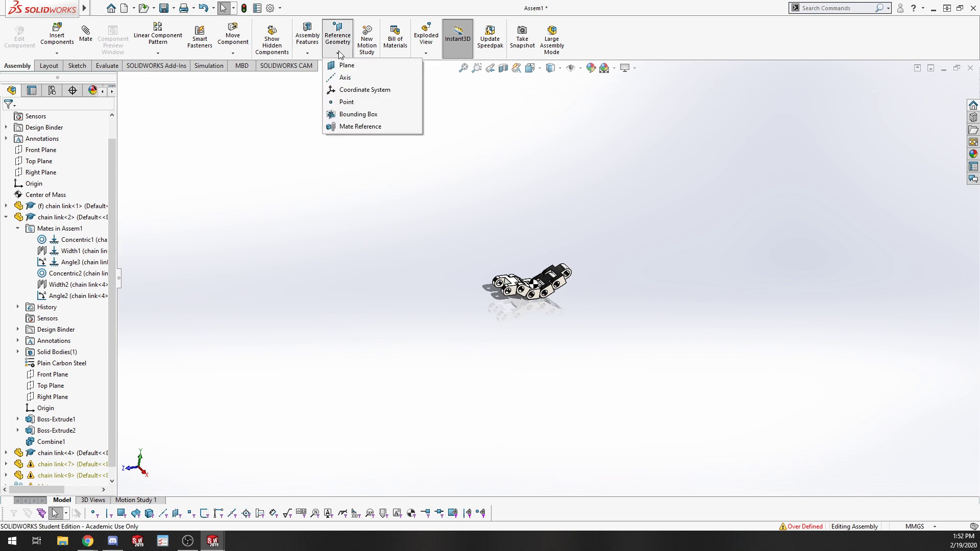
click(696, 265)
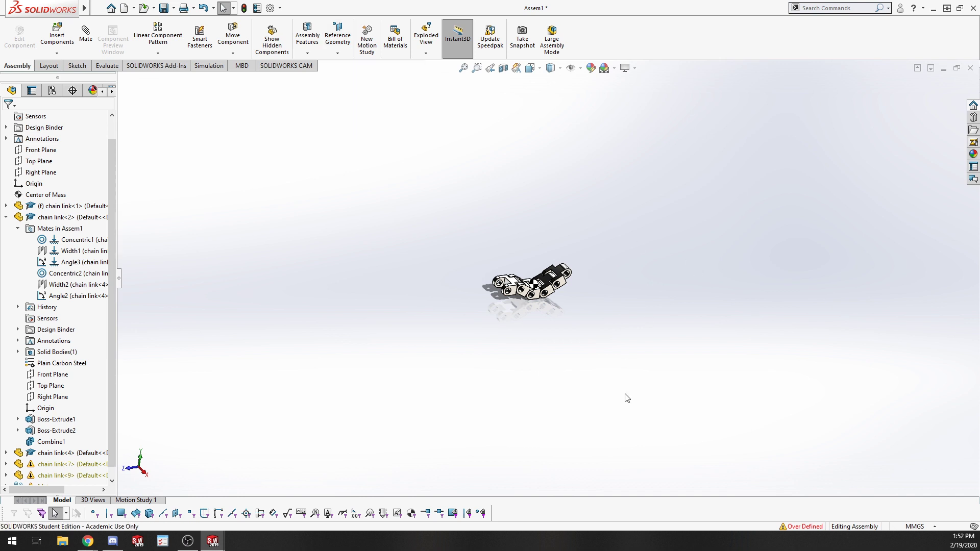
scroll(622, 391, up, 3)
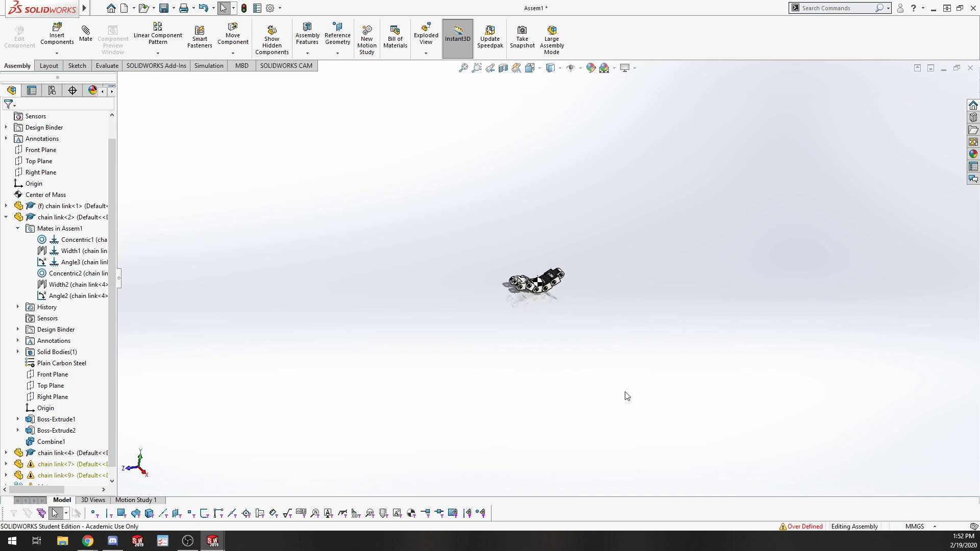
scroll(503, 298, down, 2)
scroll(560, 259, down, 5)
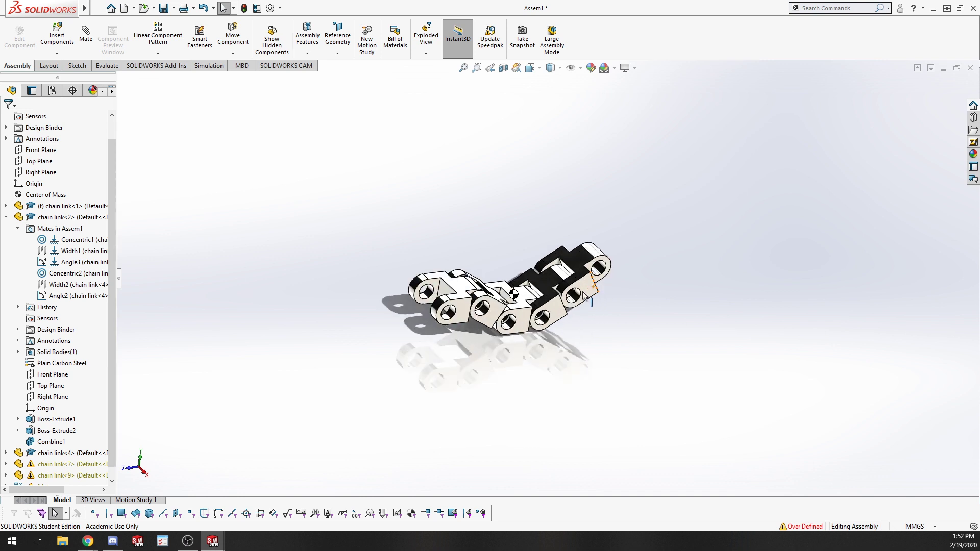
scroll(633, 334, up, 4)
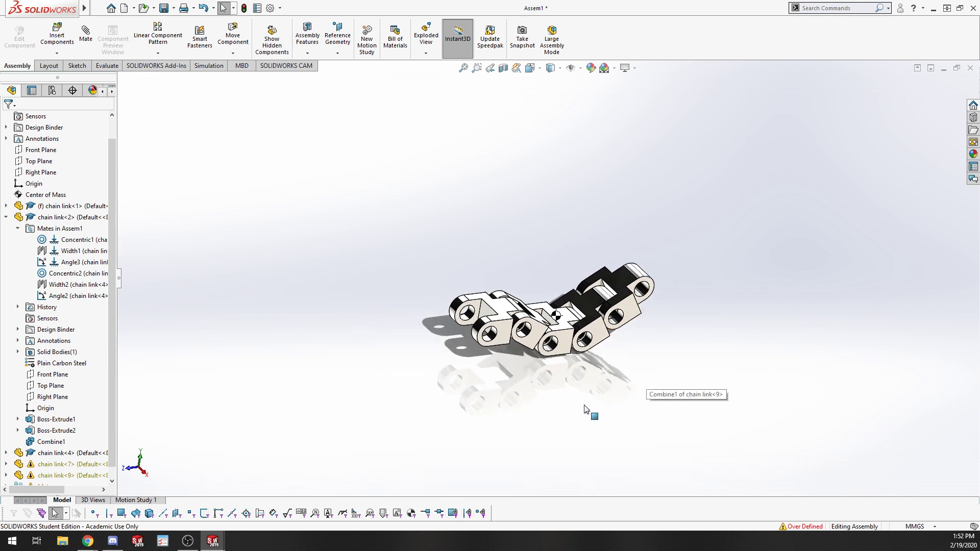
middle_drag(591, 407, 493, 375)
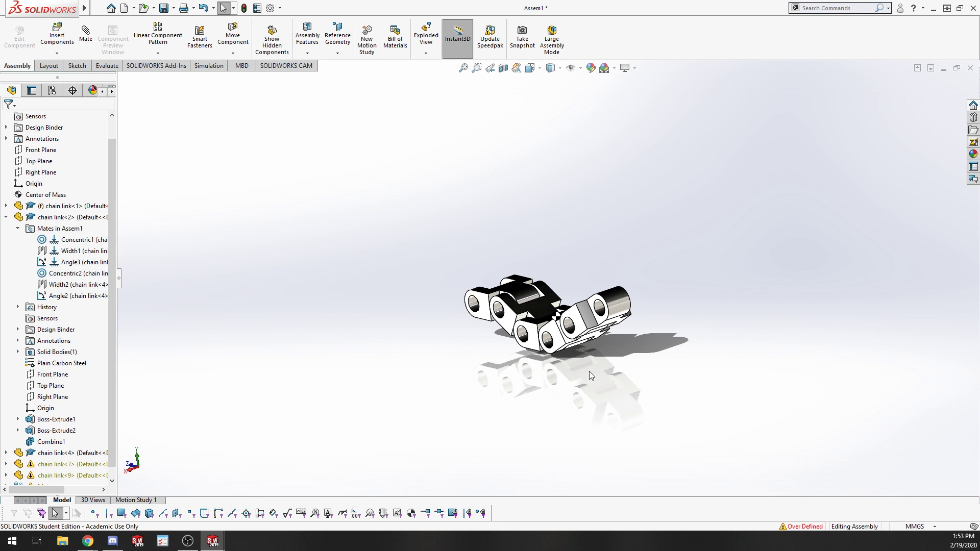
scroll(589, 375, down, 5)
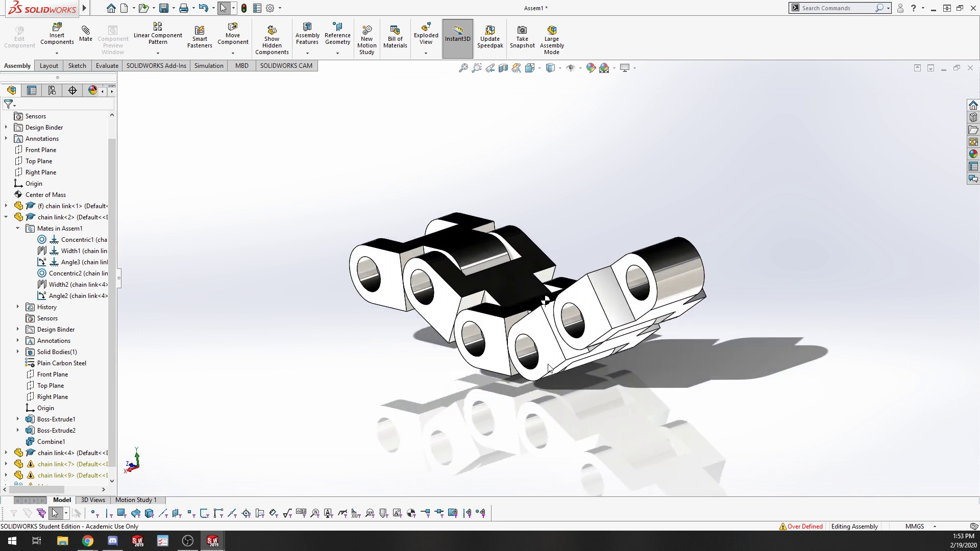
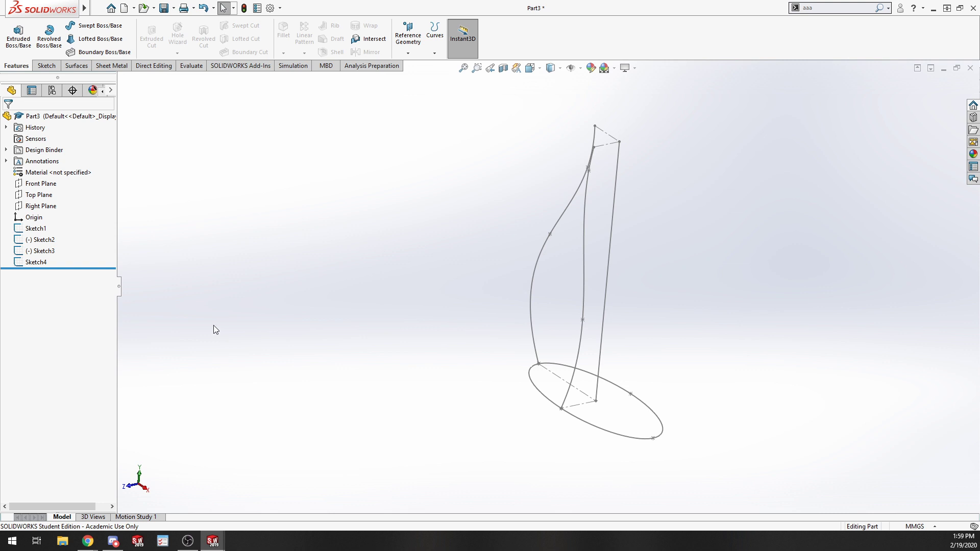
Select each existing sketch in turn to inspect the path, the two guide curves and the elliptical profile.
click(45, 229)
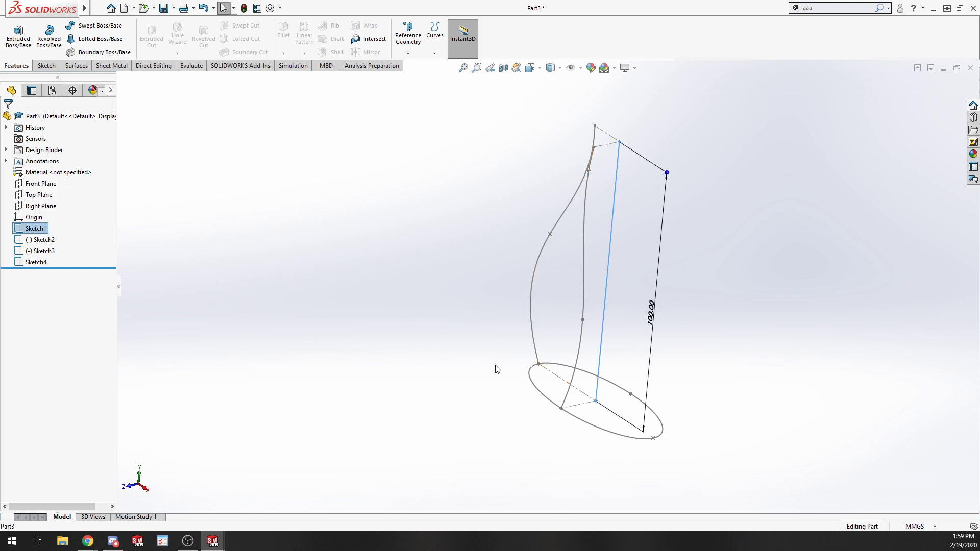
click(41, 239)
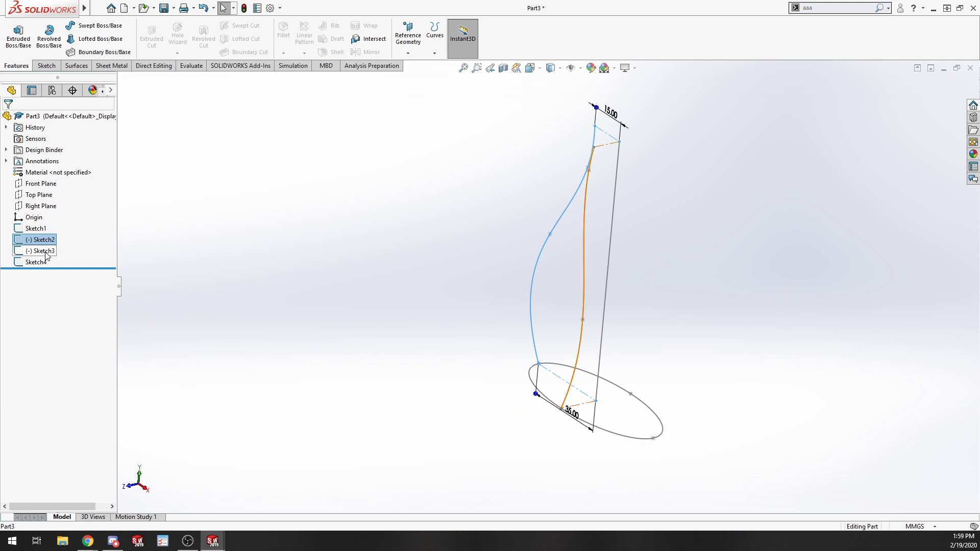
click(44, 252)
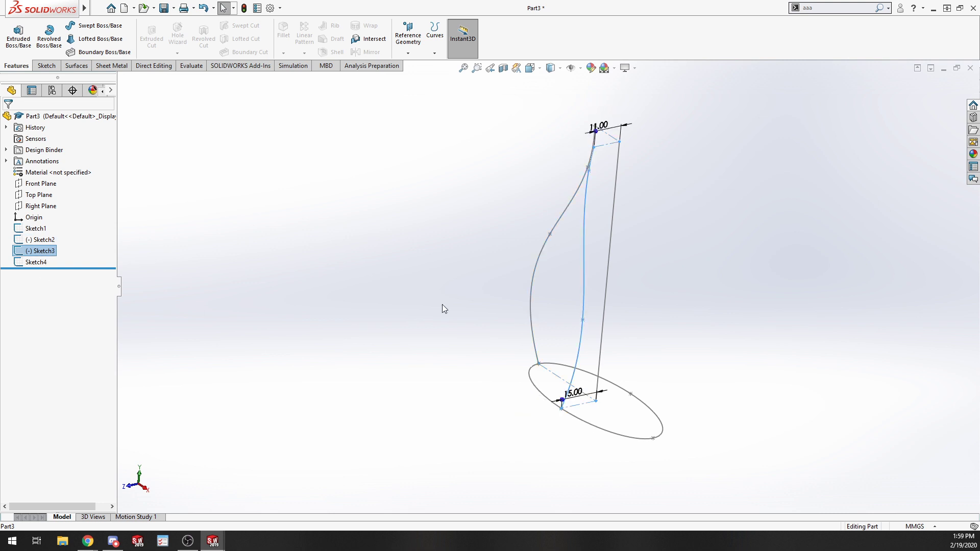
click(439, 359)
click(551, 402)
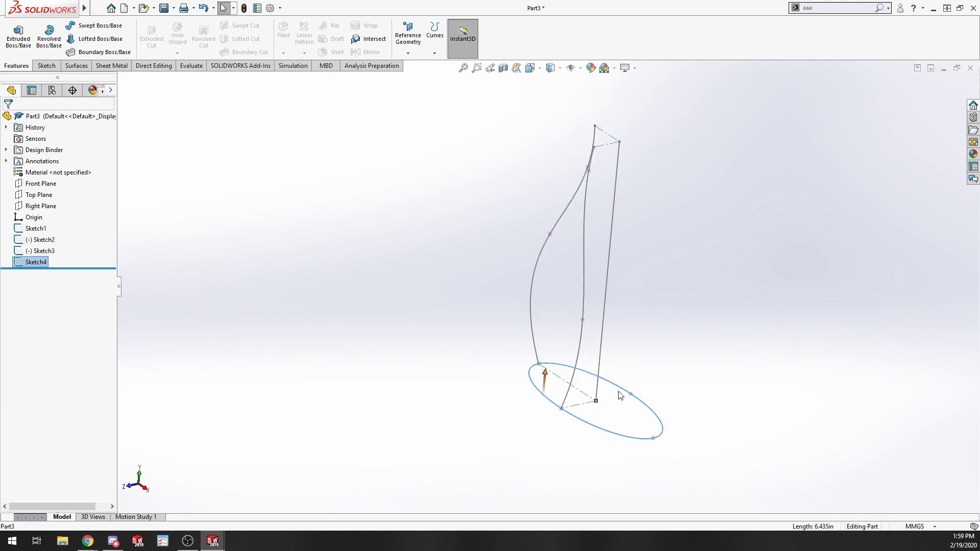
click(451, 439)
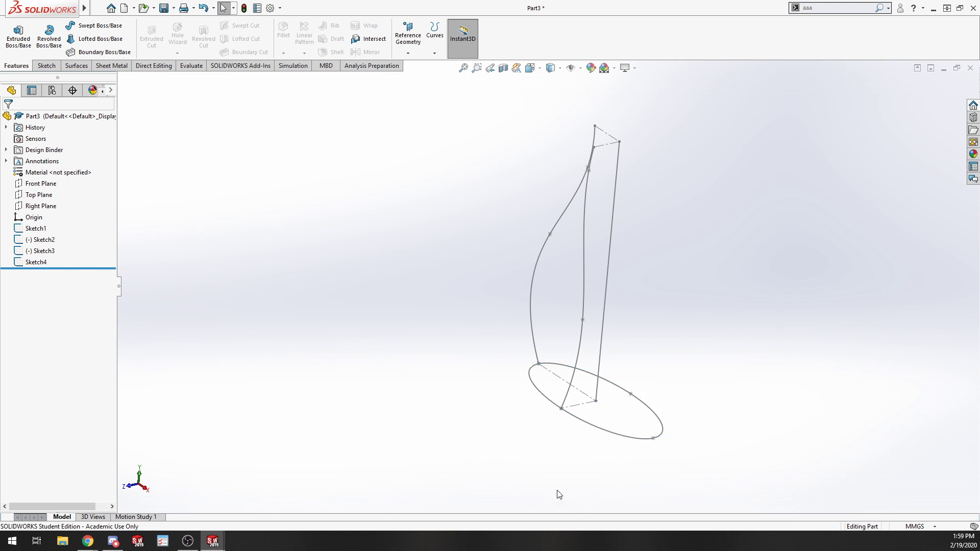
Open the elliptical profile sketch for editing to inspect its points, then discard the changes and exit.
right_click(37, 263)
click(72, 233)
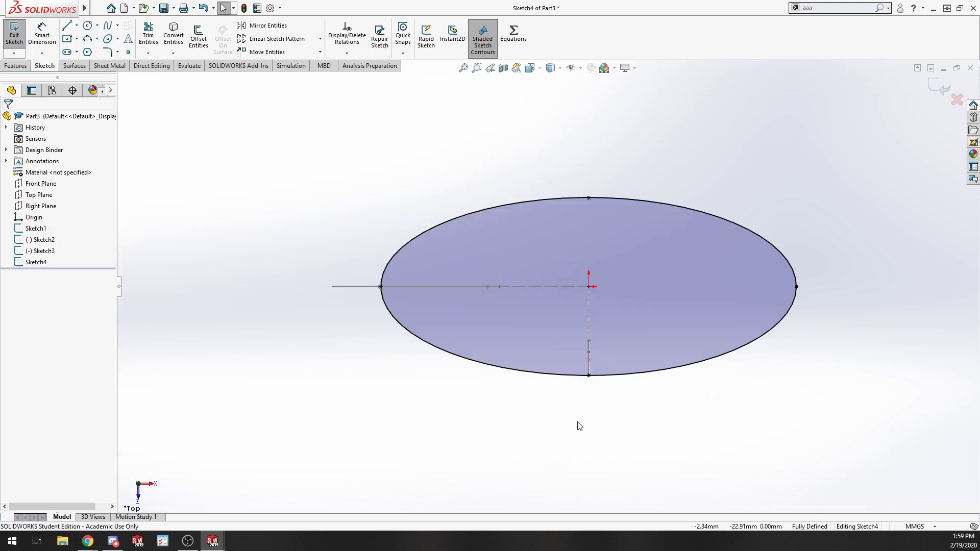
middle_drag(577, 422, 551, 358)
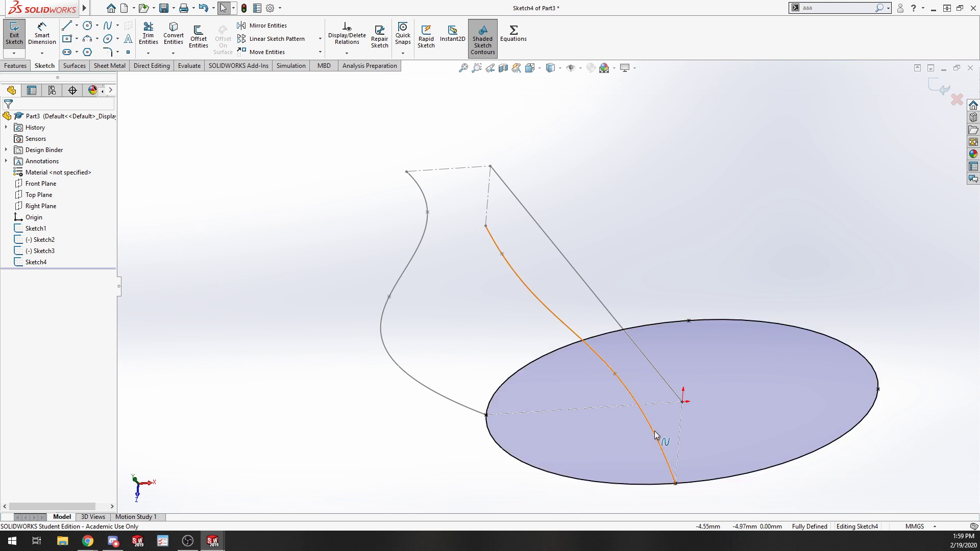
click(667, 462)
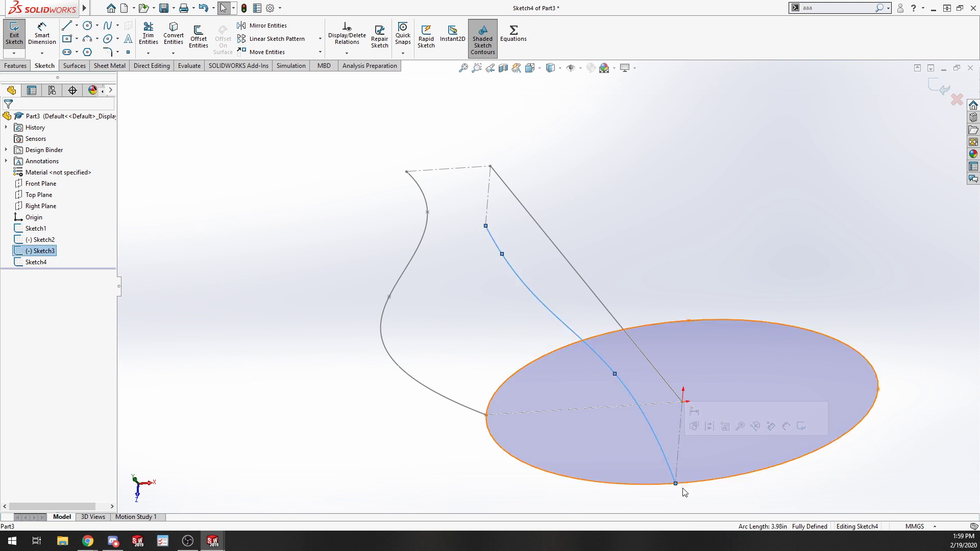
click(682, 484)
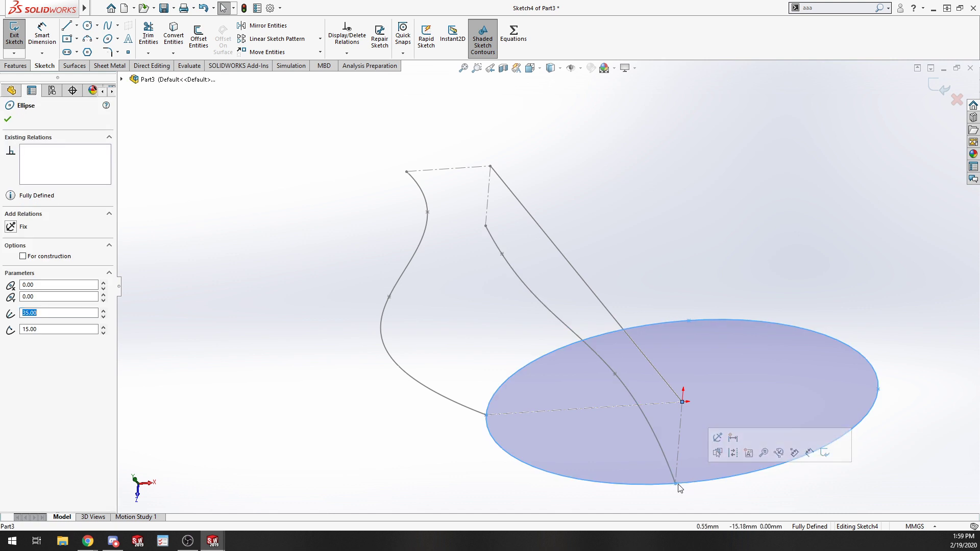
click(676, 486)
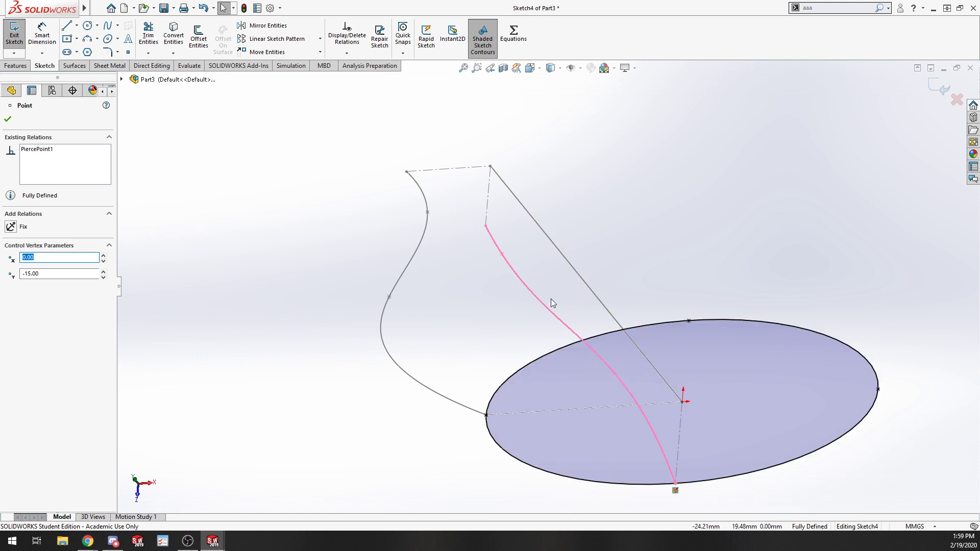
click(469, 433)
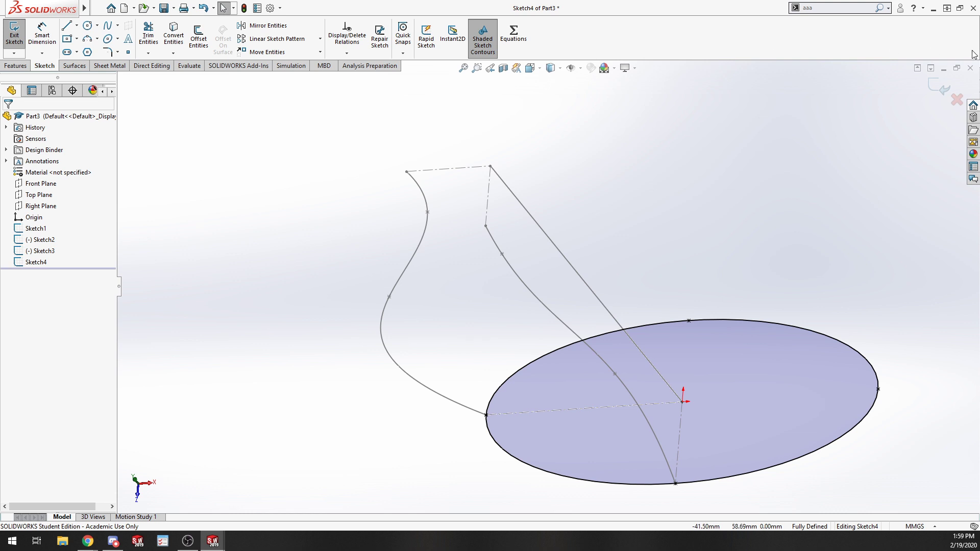
click(957, 99)
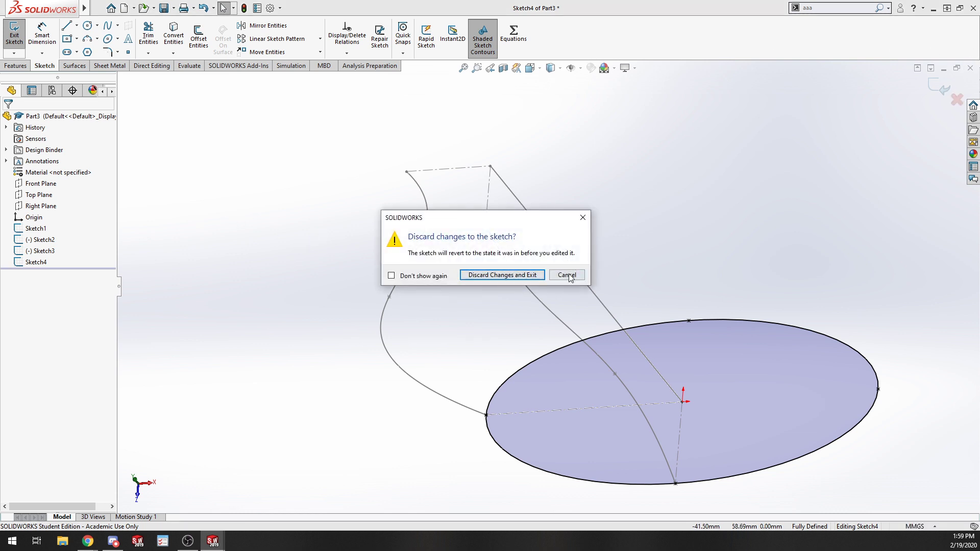
click(502, 275)
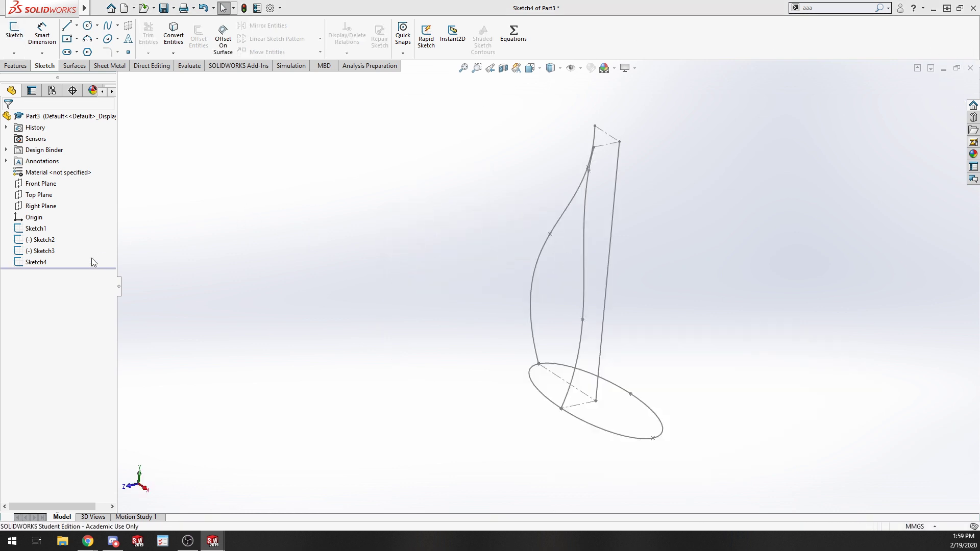
Try a Swept Boss/Base with the ellipse as profile, Sketch1 as path and Sketch2 and Sketch3 as guide curves.
click(36, 262)
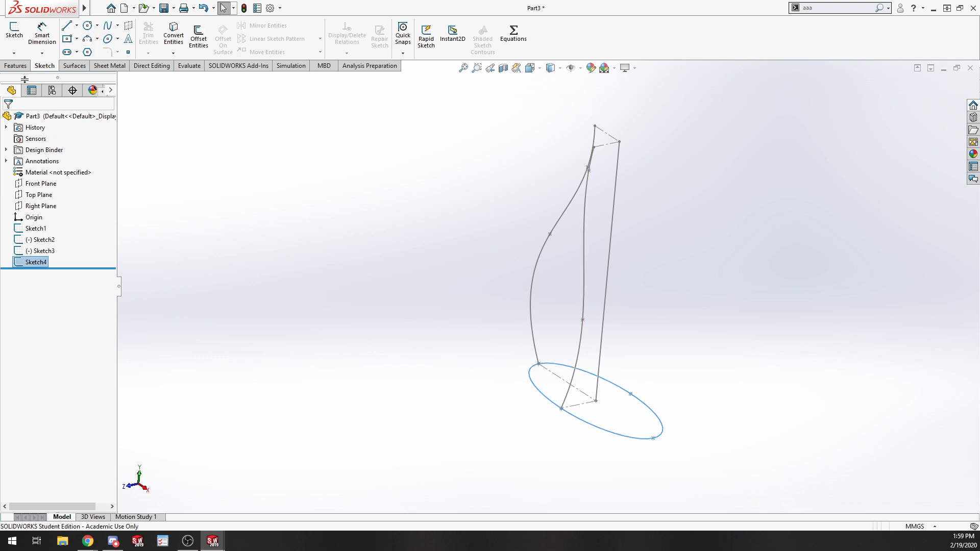
click(15, 65)
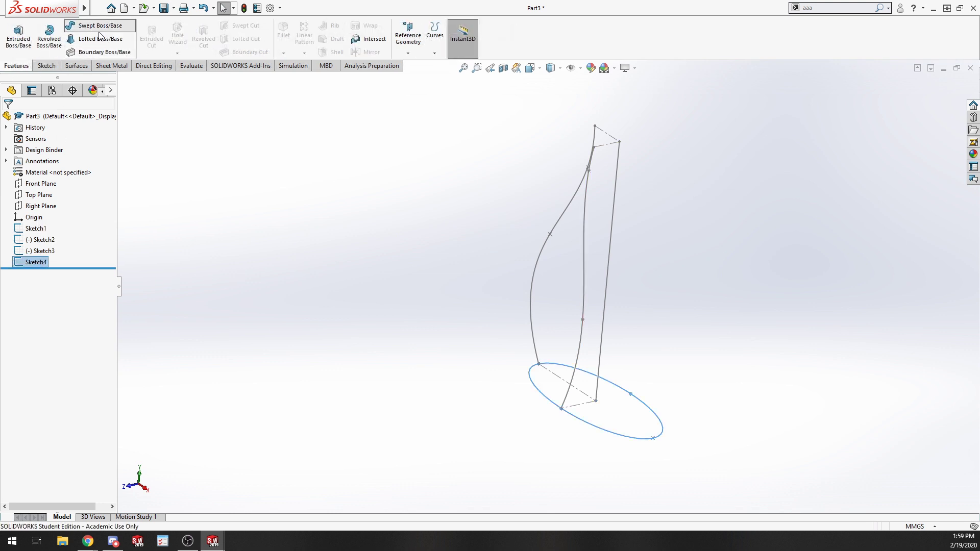
click(100, 26)
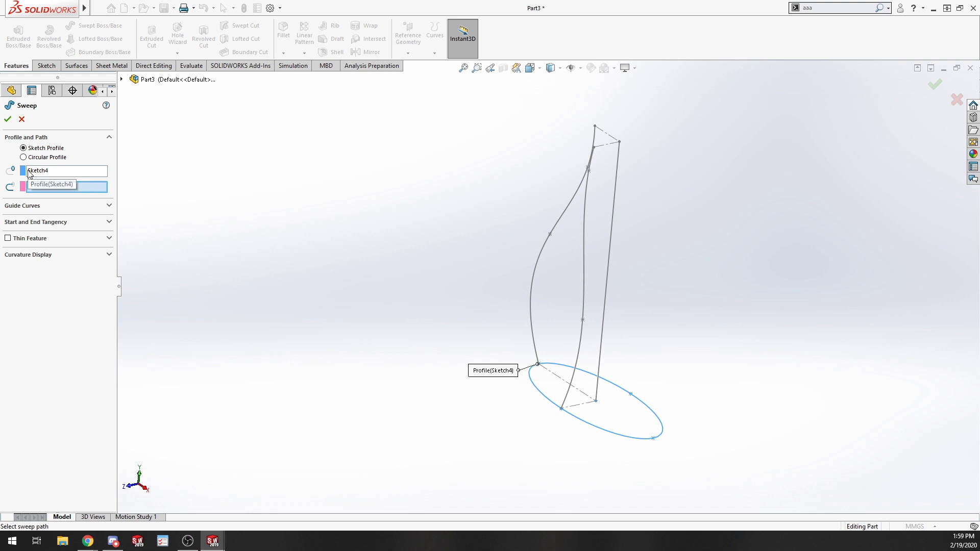
click(613, 233)
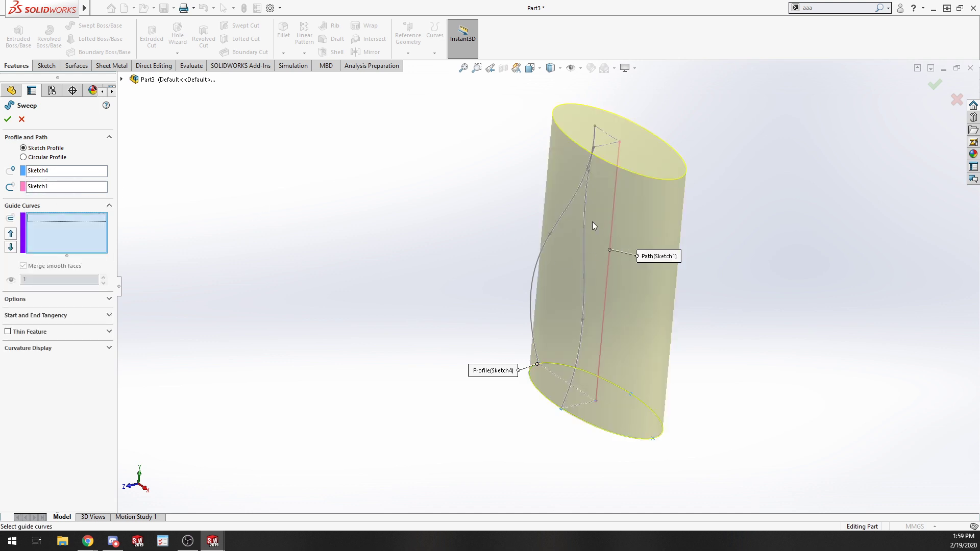
click(571, 200)
mouse_move(394, 309)
middle_down()
mouse_move(463, 275)
mouse_move(433, 276)
mouse_move(473, 285)
mouse_move(424, 286)
mouse_move(420, 304)
middle_up()
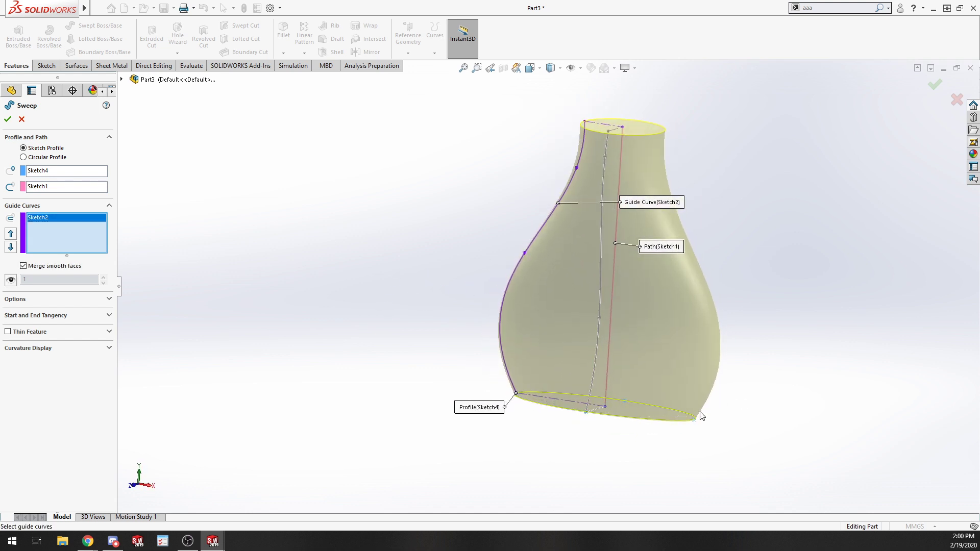
middle_drag(860, 393, 635, 304)
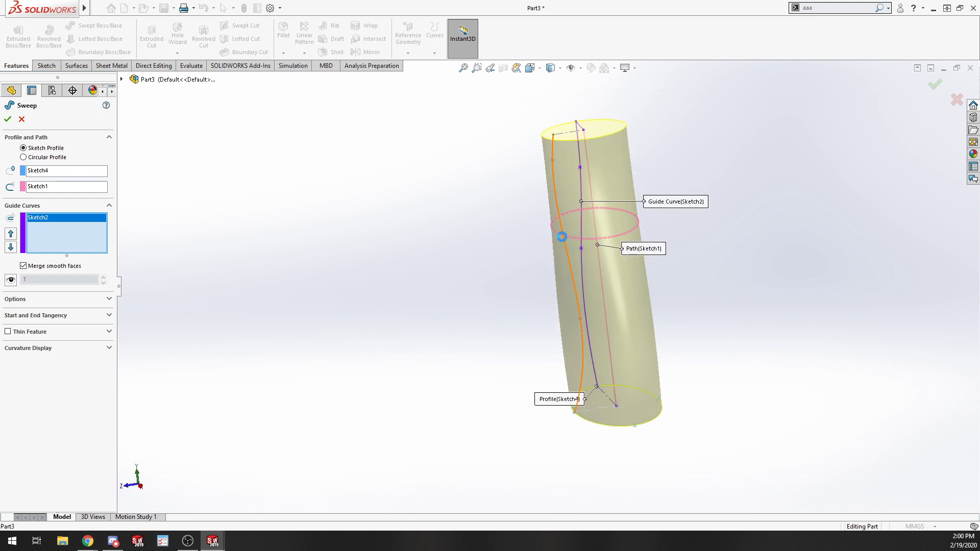
click(564, 241)
middle_drag(322, 316, 368, 402)
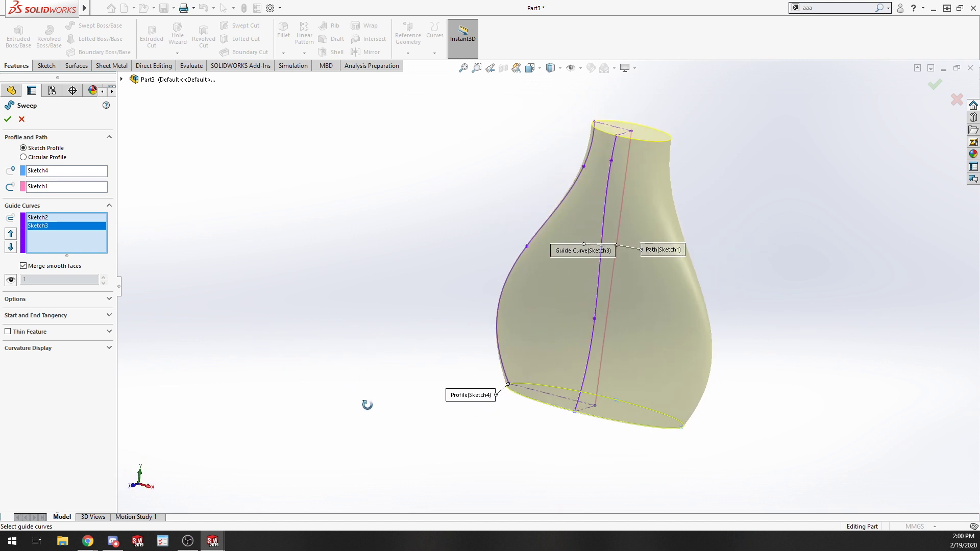
scroll(562, 317, up, 5)
scroll(749, 249, down, 3)
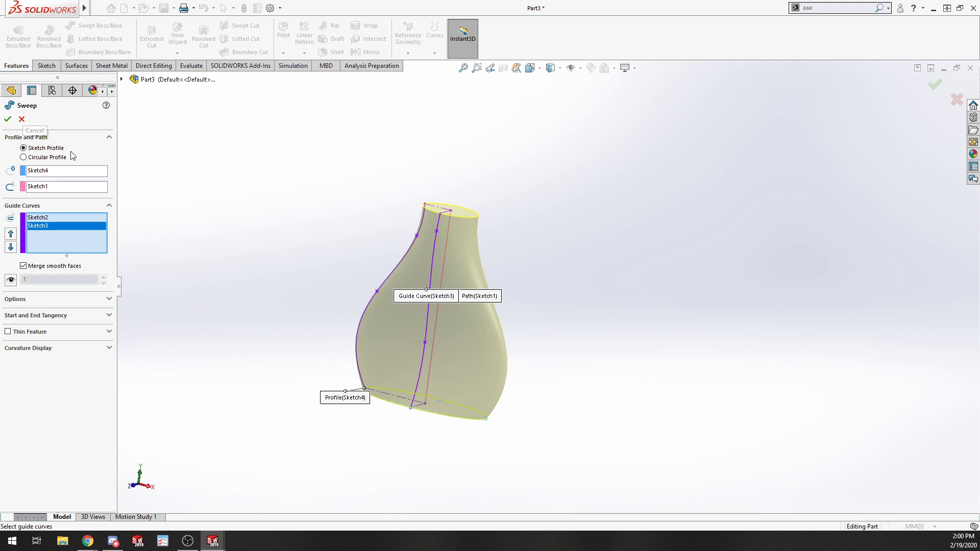
click(21, 119)
Delete the elliptical profile sketch Sketch4.
right_click(32, 262)
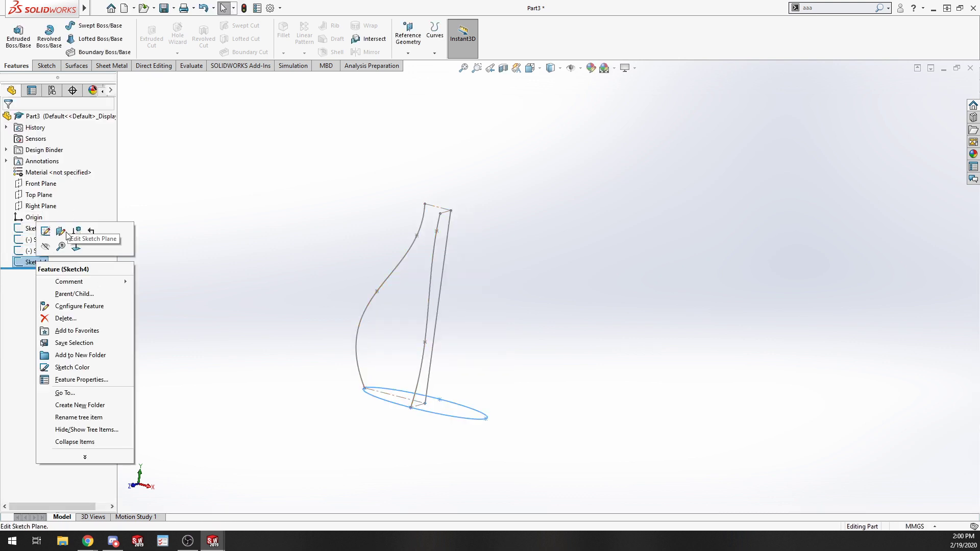
click(65, 317)
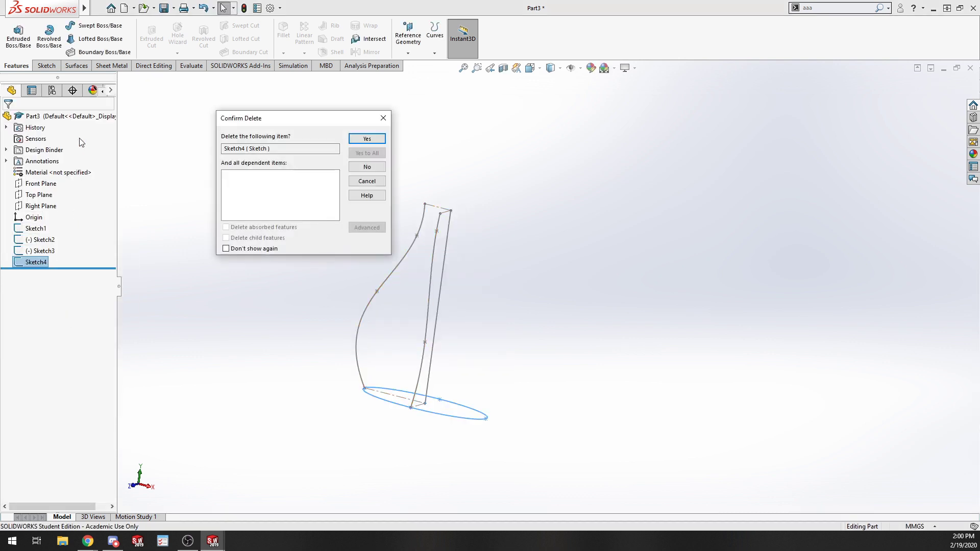
click(367, 139)
Start a new sketch on the Top Plane and draw an ellipse with radii about 14.5 mm and 4.5 mm.
click(39, 194)
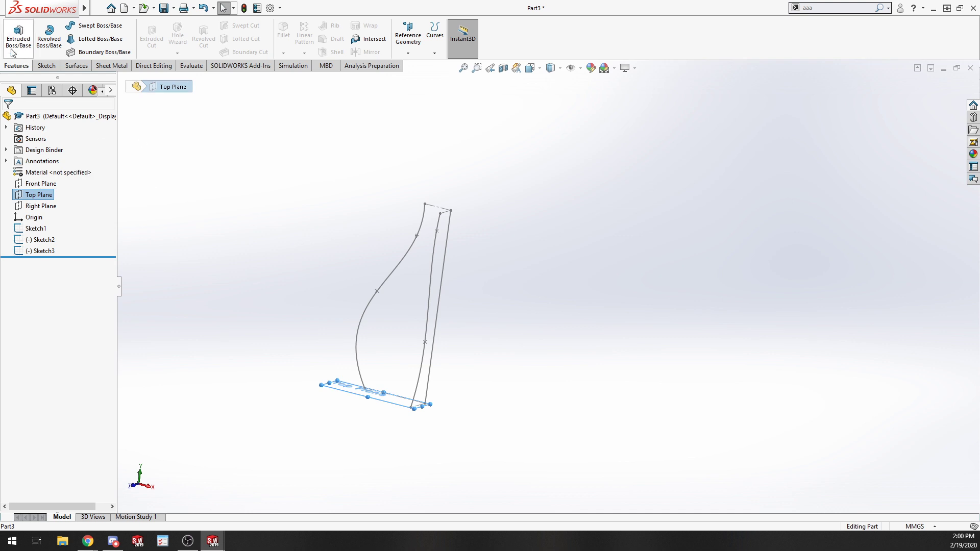
right_click(44, 194)
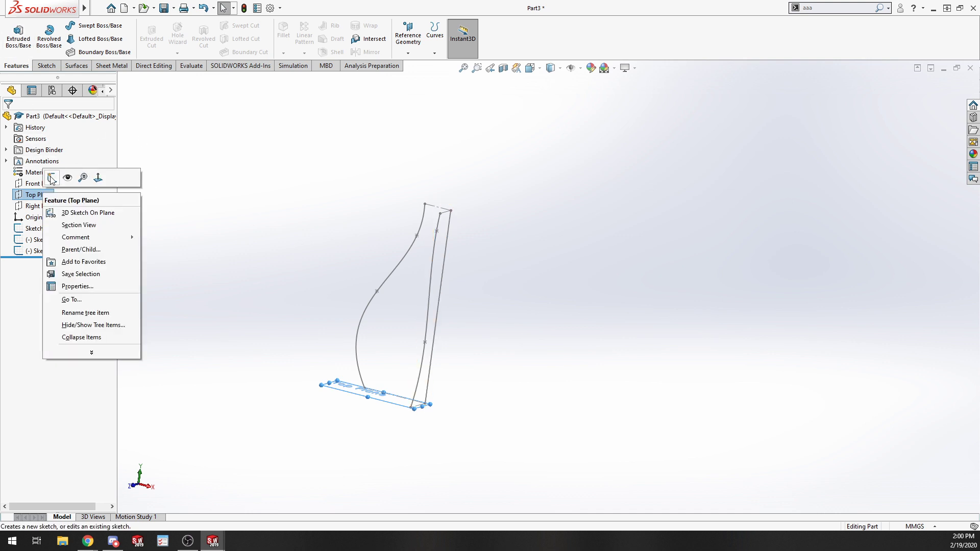
click(51, 178)
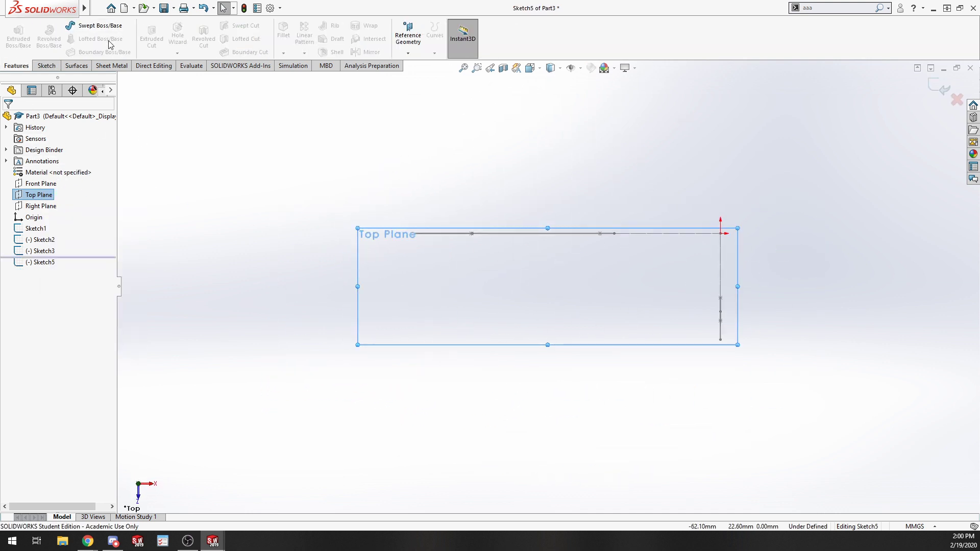
click(46, 65)
click(108, 39)
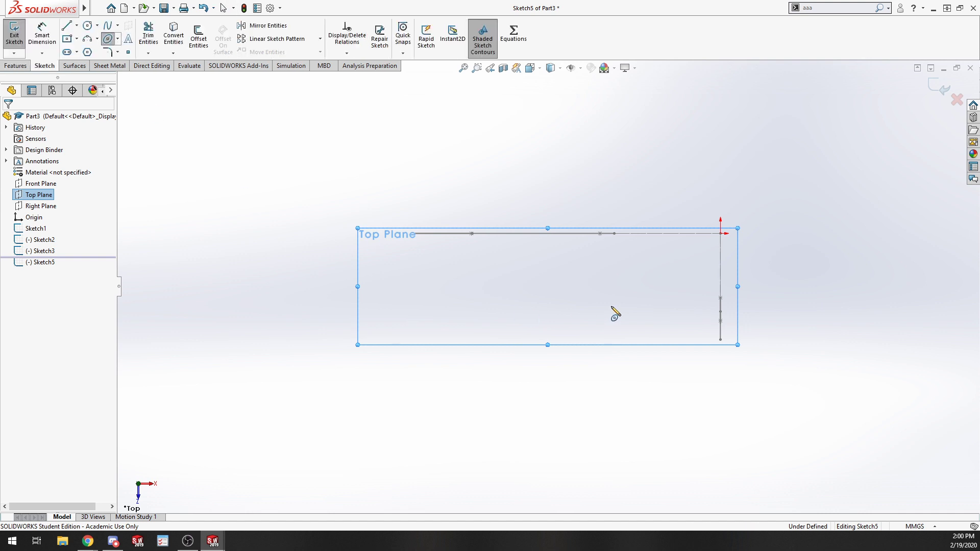
click(528, 309)
click(630, 309)
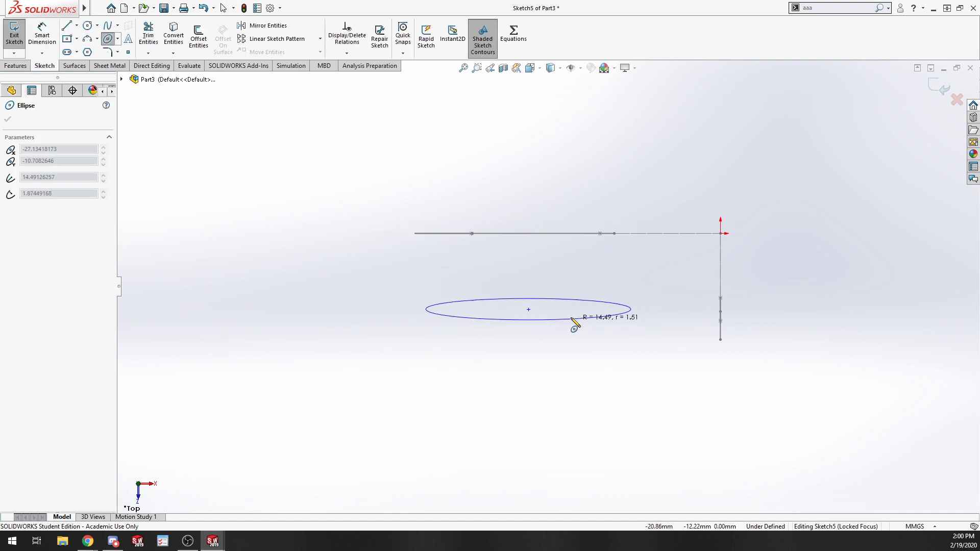
click(547, 279)
key(Escape)
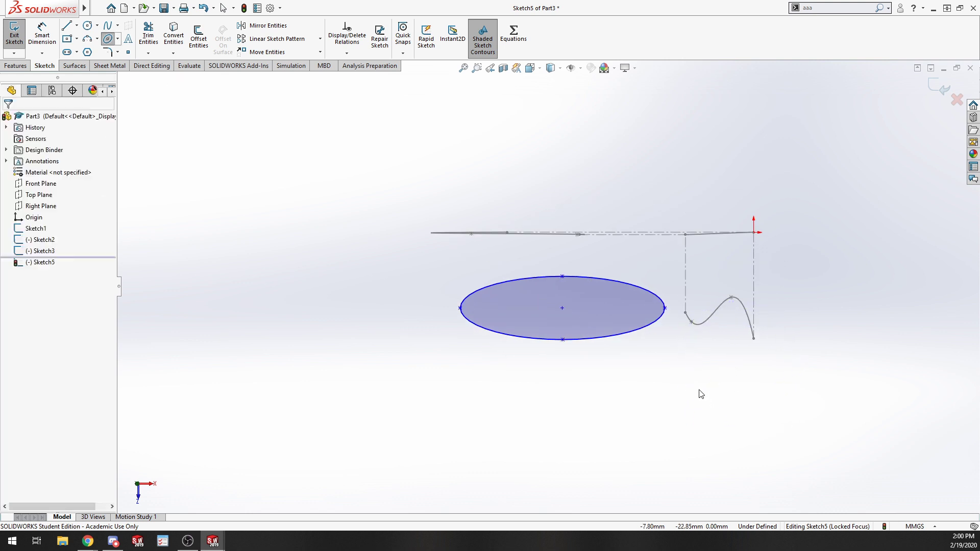
key(Escape)
Add a Pierce relation between the ellipse's centre and the straight path line of Sketch1.
middle_drag(663, 337, 632, 302)
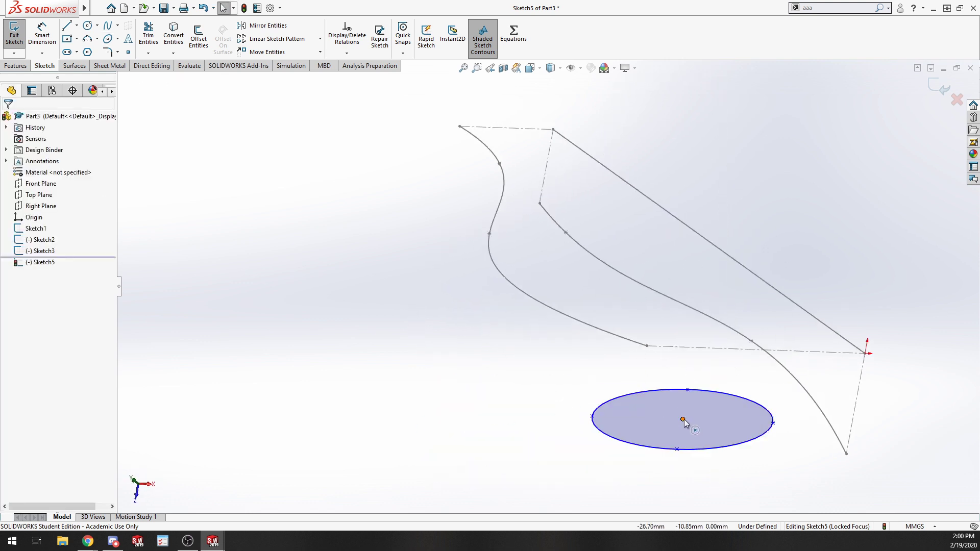
click(682, 419)
ctrl+click(782, 300)
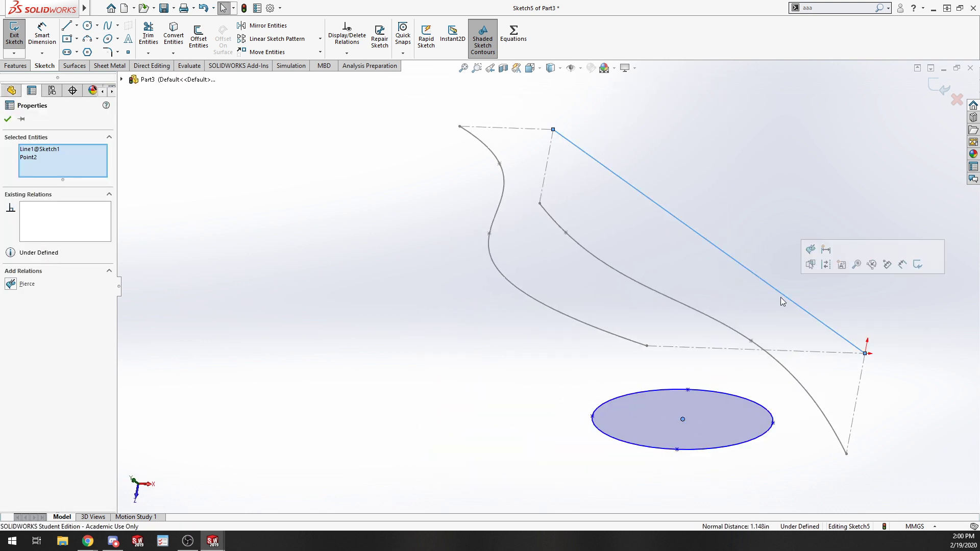
click(11, 284)
click(676, 428)
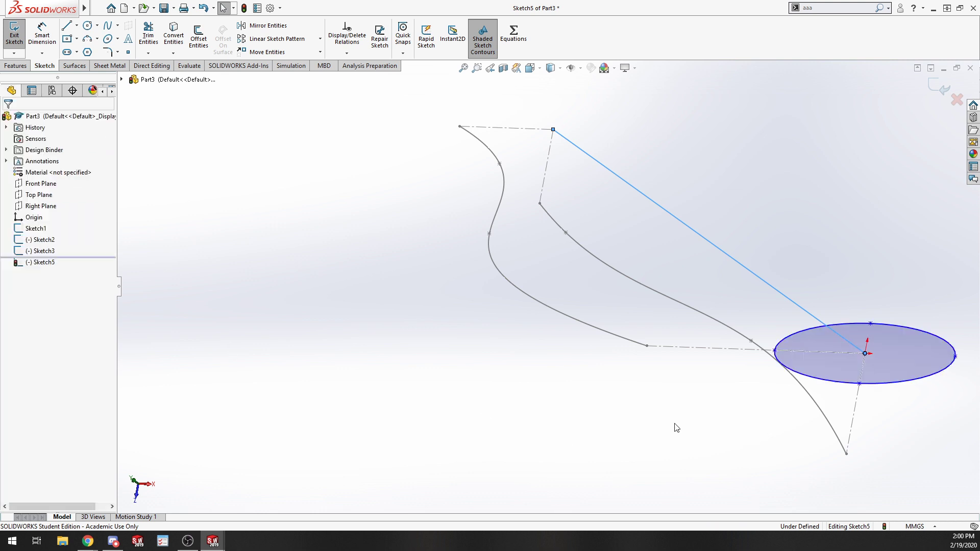
Add a Pierce relation between the ellipse's minor-axis endpoint and the Sketch3 guide curve.
click(859, 383)
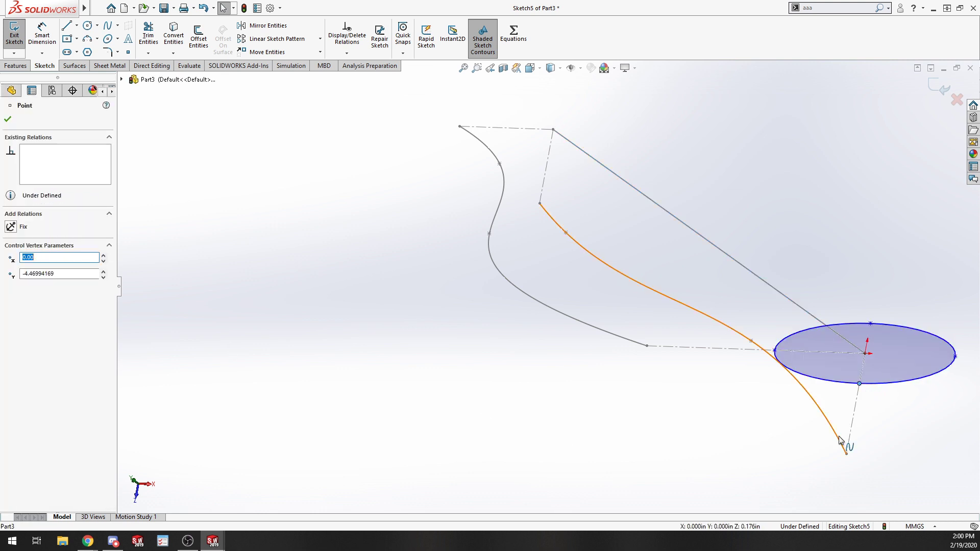
ctrl+click(839, 436)
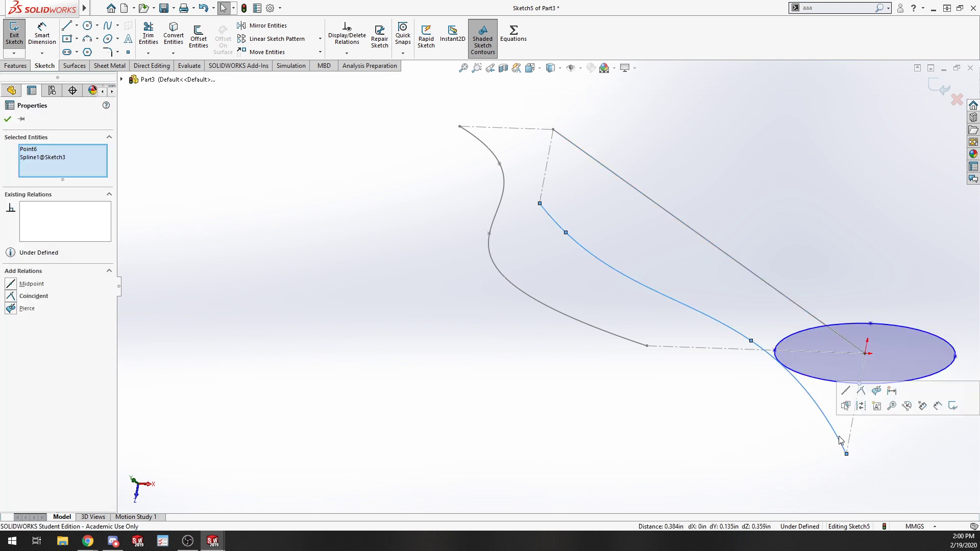
click(876, 392)
click(717, 396)
Apply Pierce relations tying the ellipse's minor-axis endpoint to the Sketch3 curve and its major-axis endpoint to the Sketch2 curve.
click(774, 350)
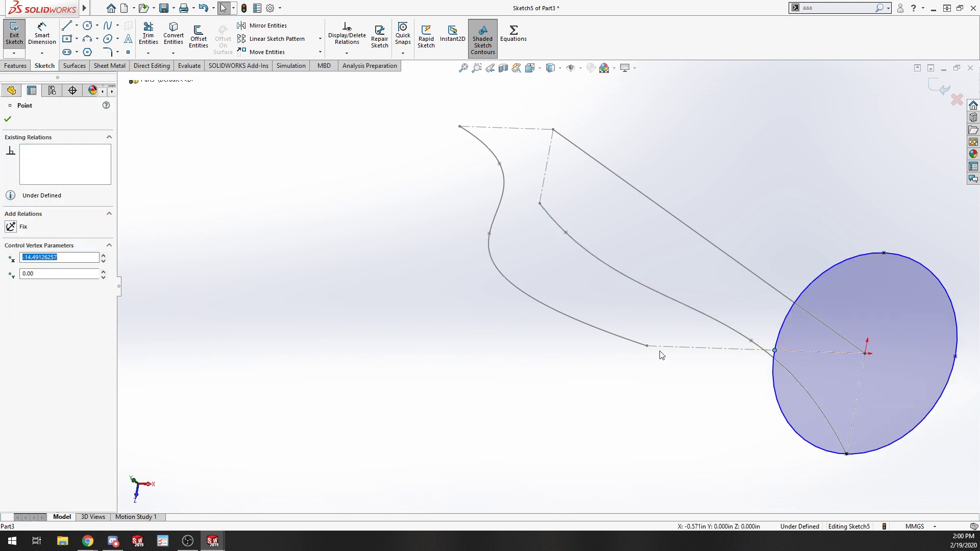
ctrl+click(627, 339)
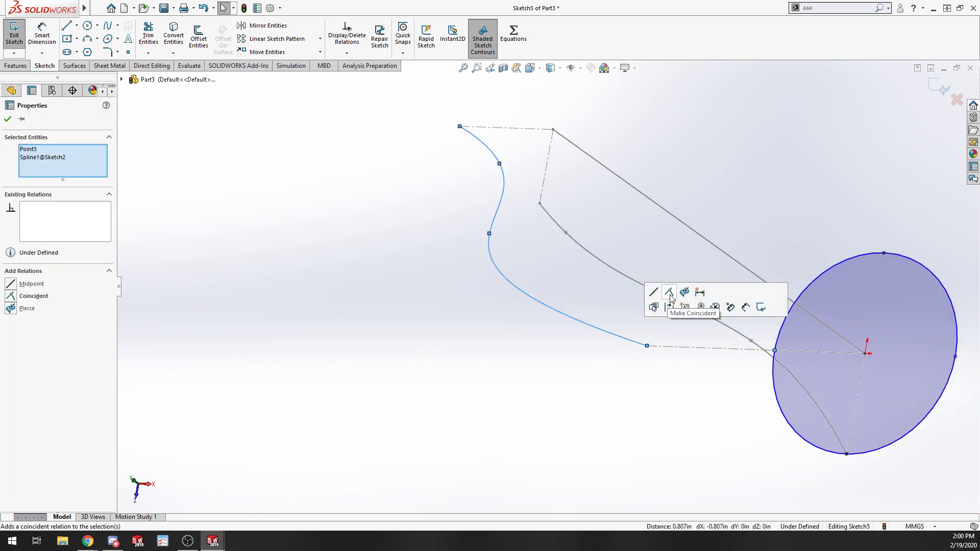
click(687, 293)
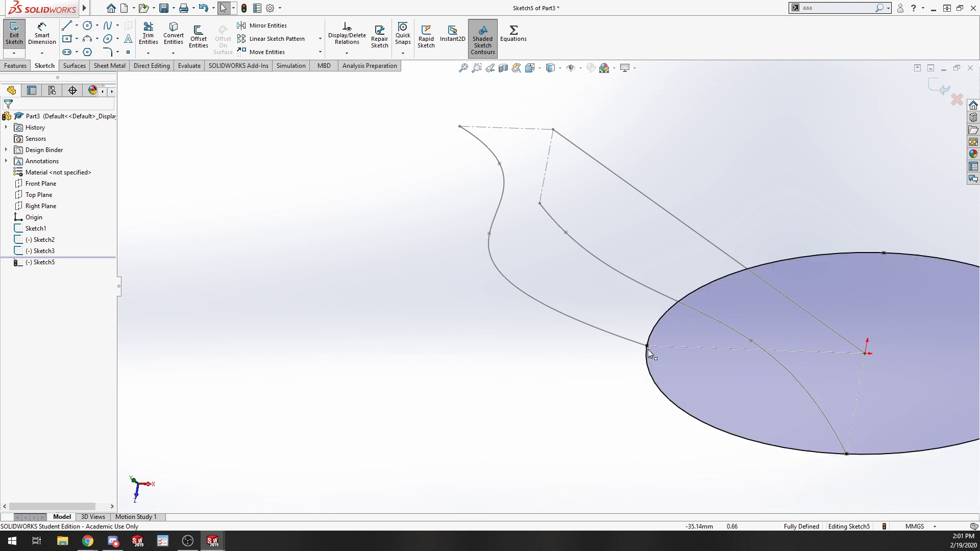
Exit the ellipse profile sketch.
mouse_move(516, 344)
middle_down()
mouse_move(559, 205)
mouse_move(549, 306)
middle_up()
scroll(549, 307, up, 4)
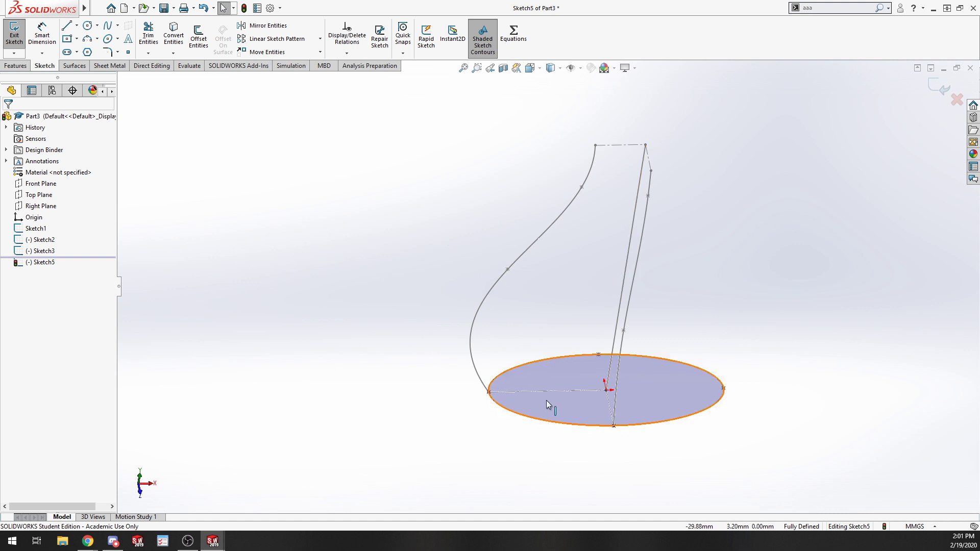
click(15, 32)
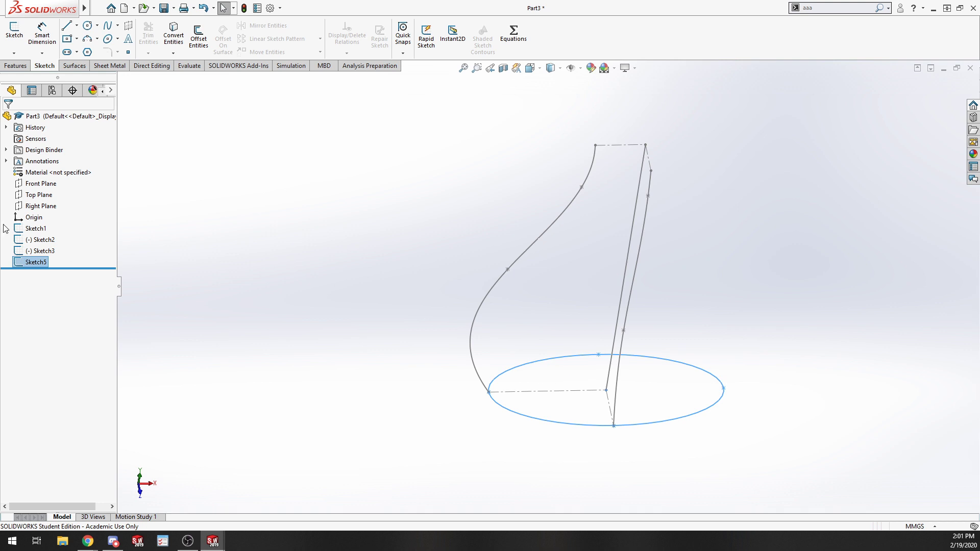
Start a Swept Boss/Base using Sketch5 as the profile and Sketch1 as the path.
click(15, 65)
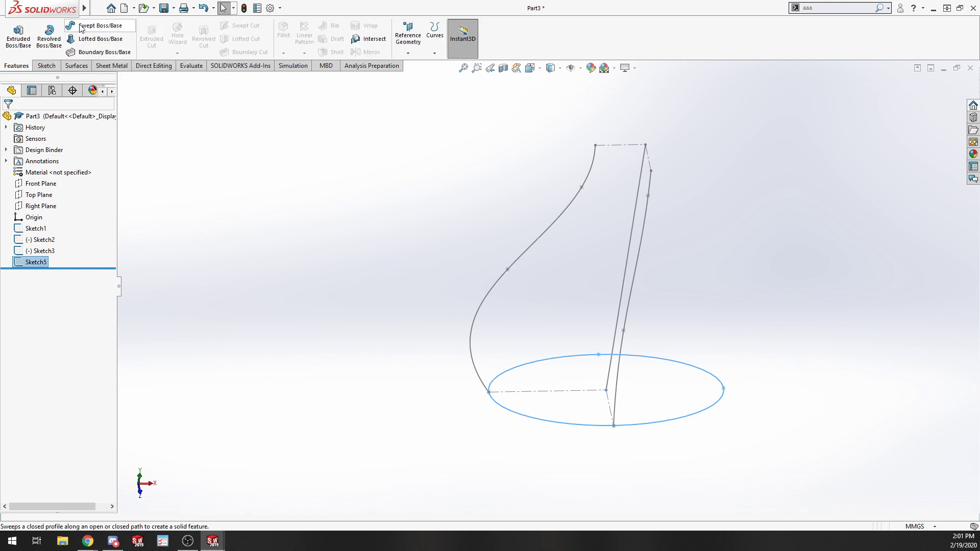
click(80, 28)
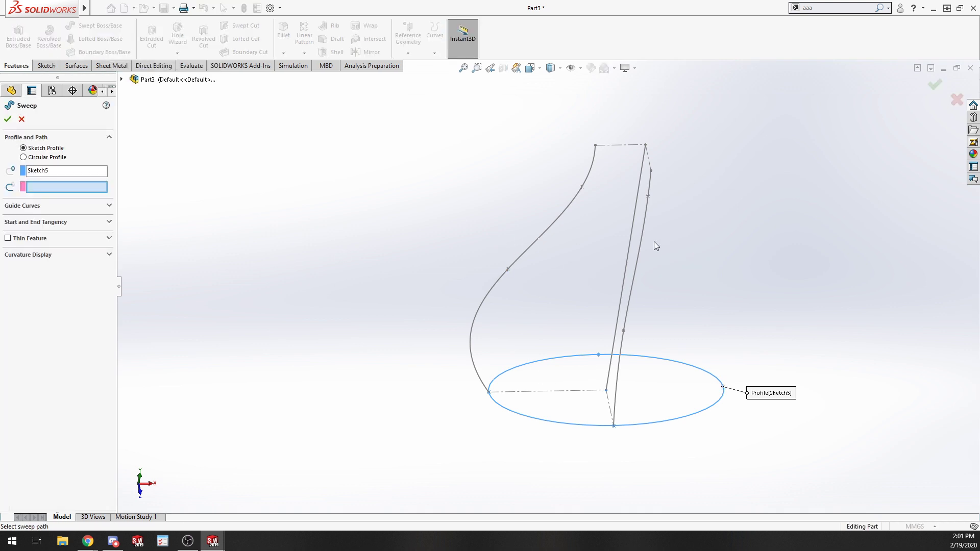
click(629, 236)
Add Sketch2 and Sketch3 as guide curves and complete the sweep.
click(82, 206)
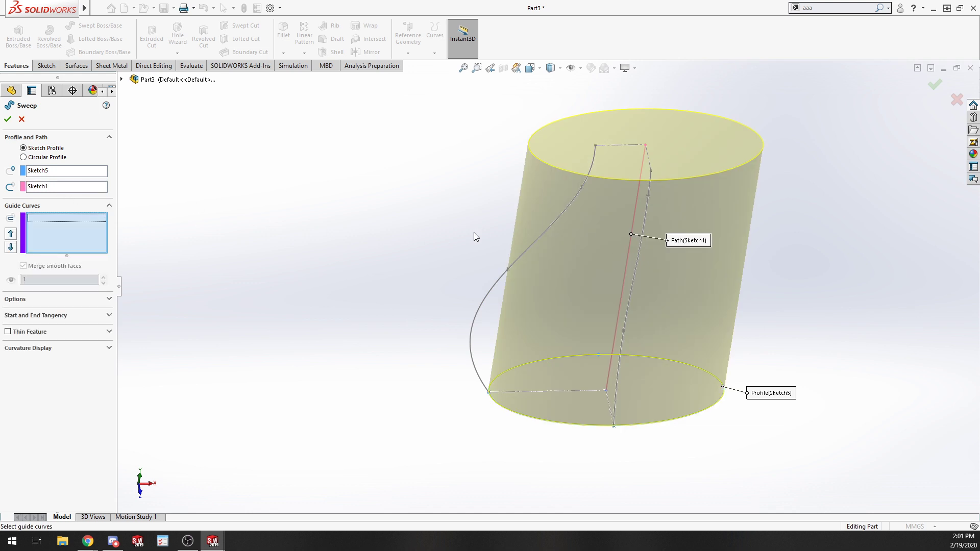
click(534, 237)
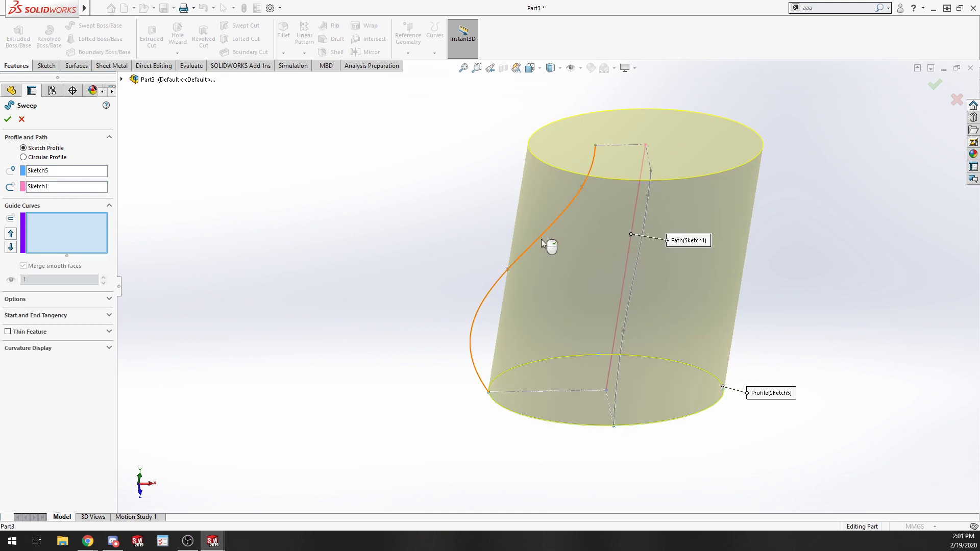
click(641, 249)
click(49, 300)
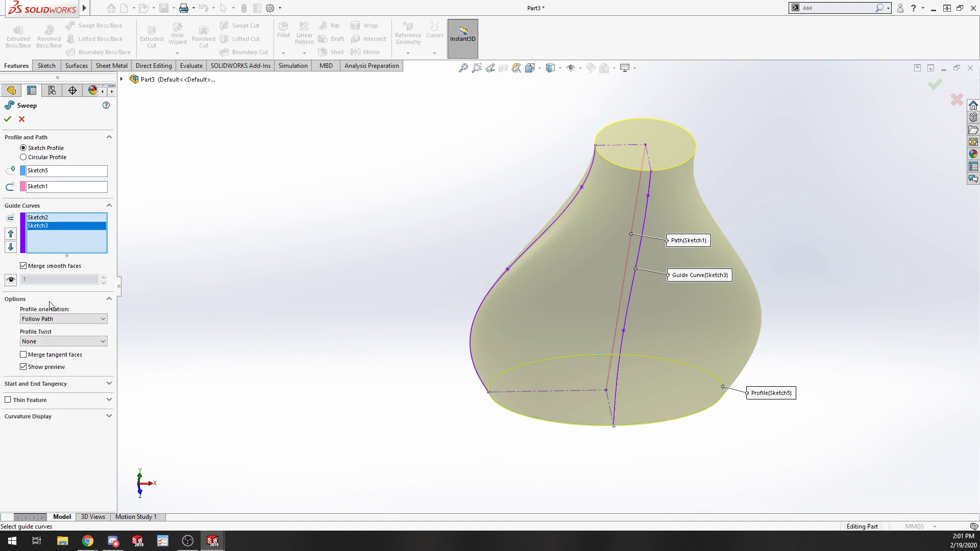
click(51, 301)
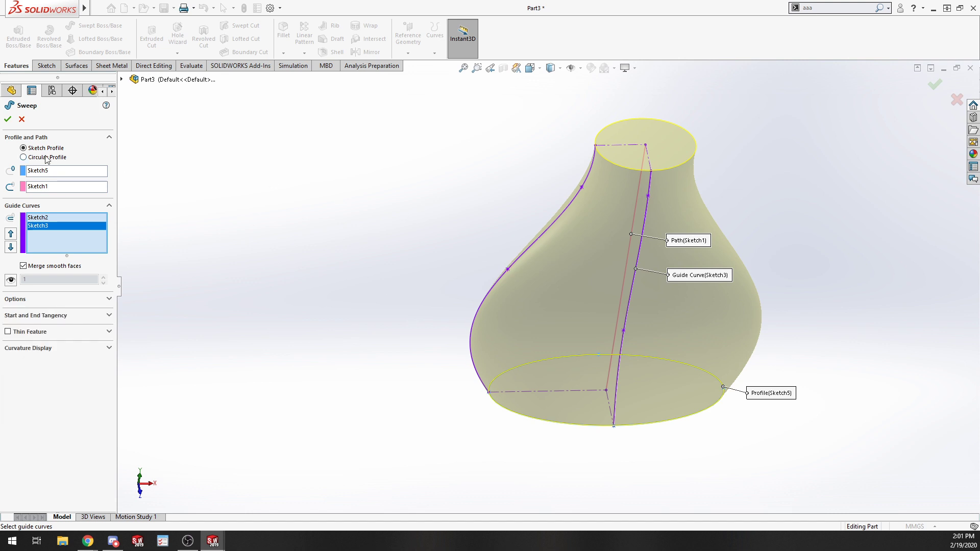
click(7, 121)
Close the finished vase part document.
middle_drag(476, 402, 527, 433)
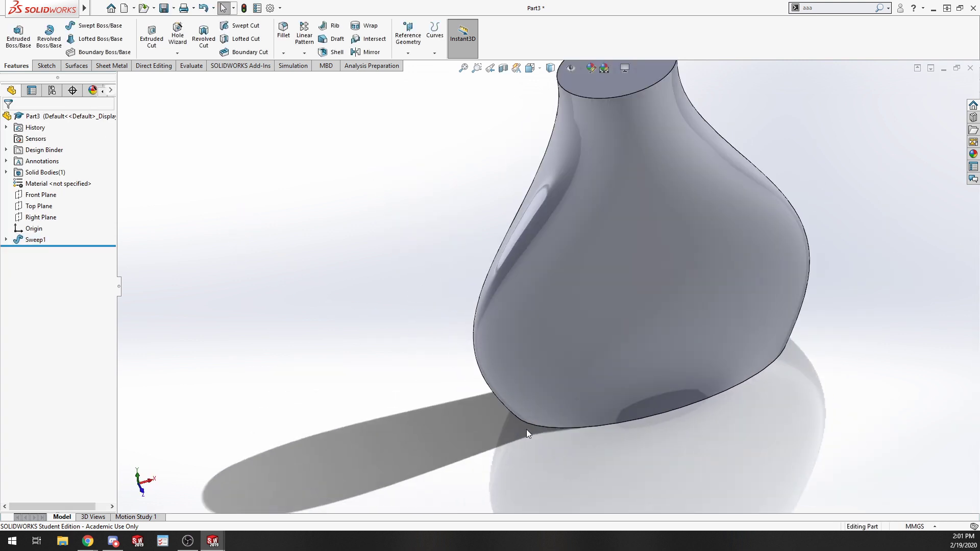
scroll(587, 358, up, 5)
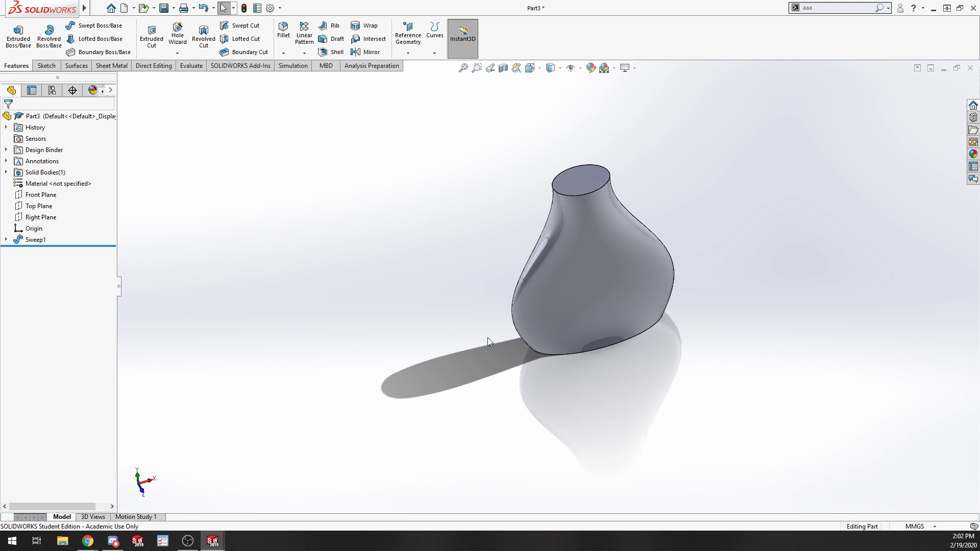
middle_drag(529, 374, 393, 452)
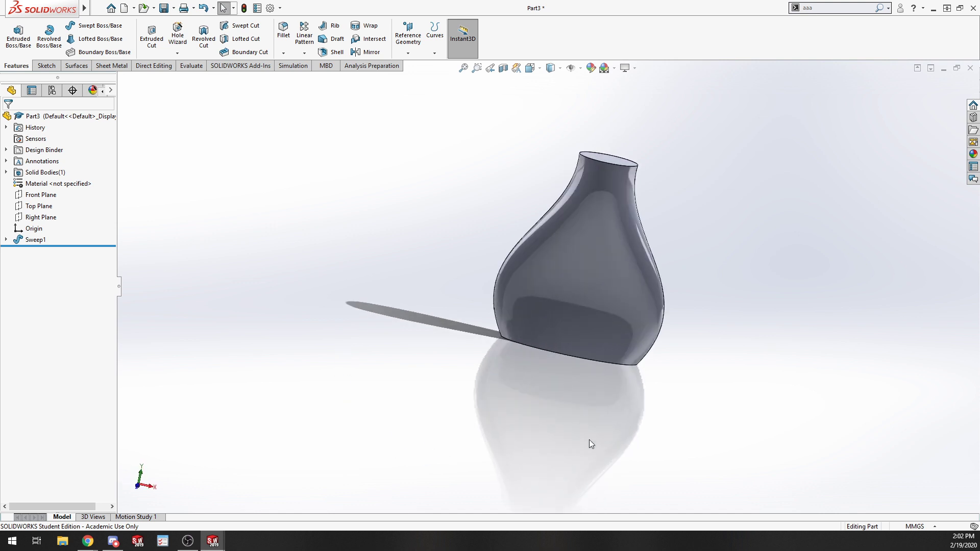
middle_drag(714, 415, 654, 395)
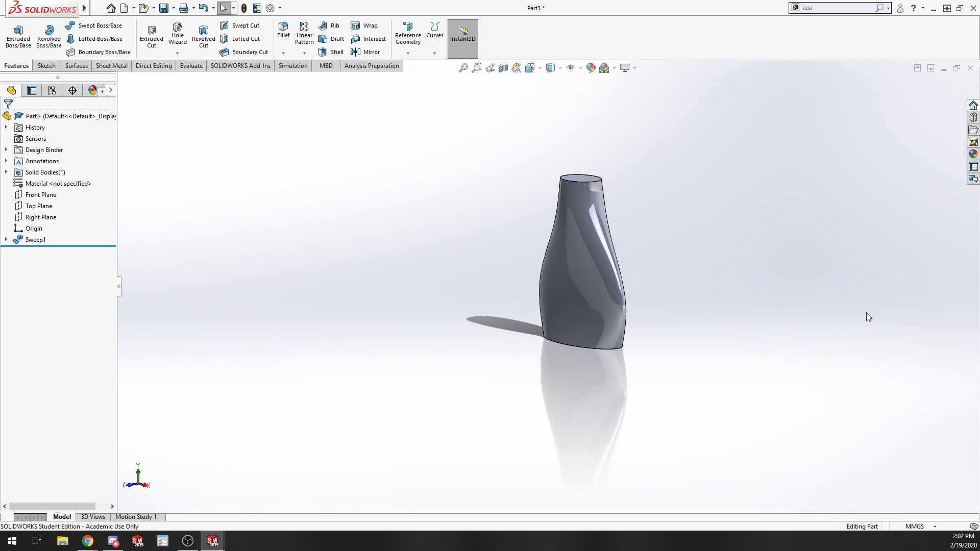
click(970, 67)
Open the chain link part from the chain assembly.
click(498, 274)
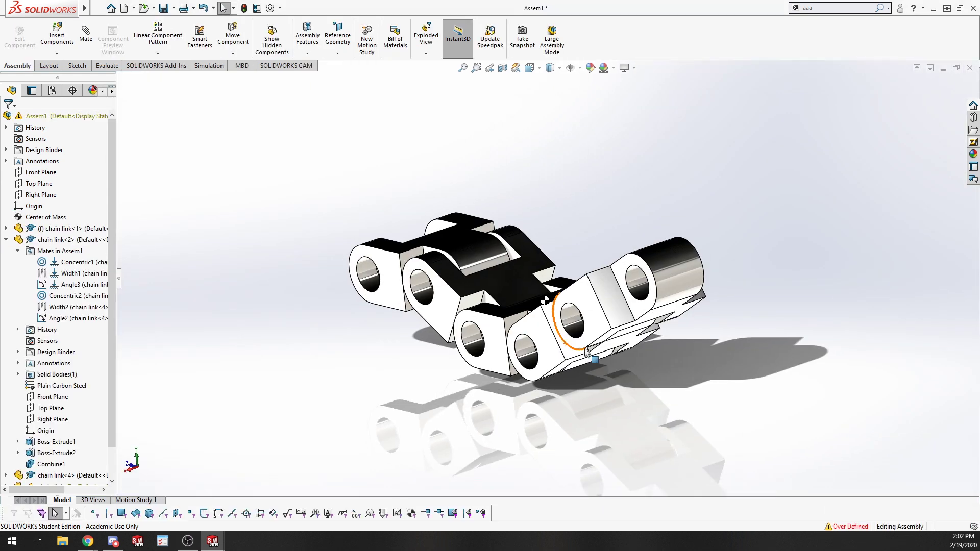
middle_drag(666, 394, 729, 434)
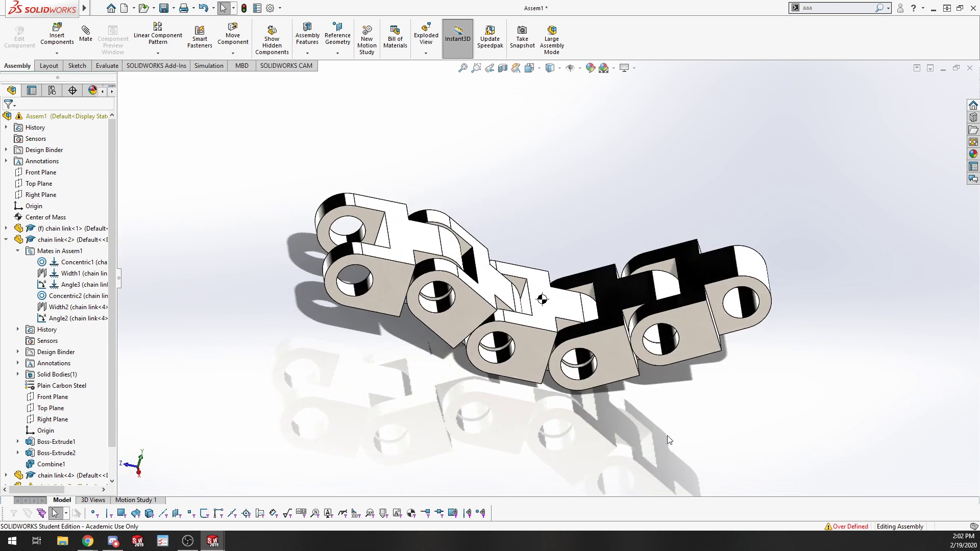
scroll(545, 270, up, 5)
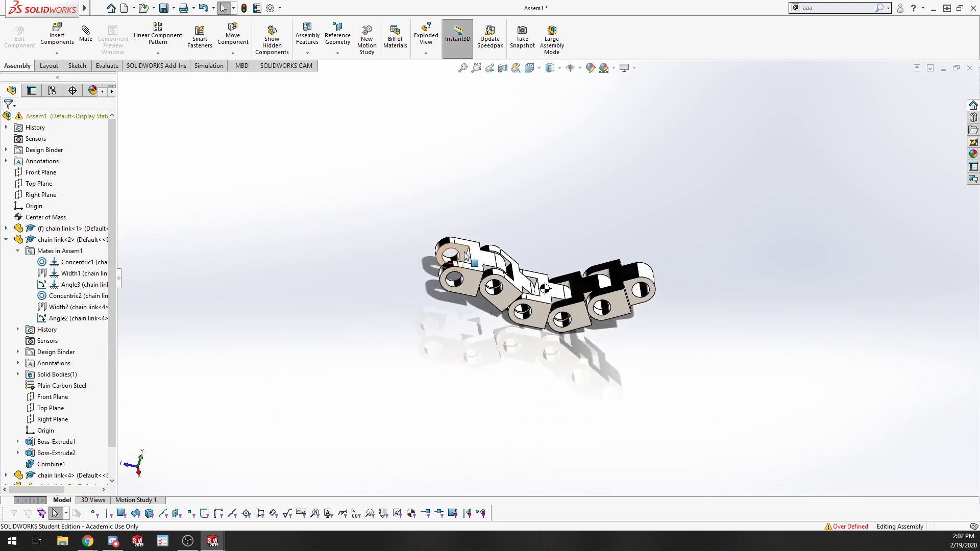
right_click(475, 258)
click(485, 165)
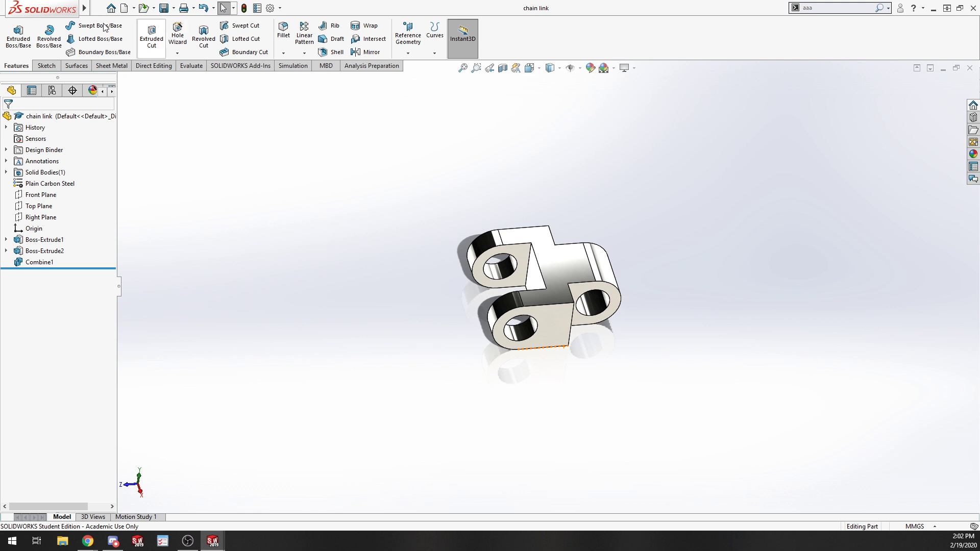
Make a drawing from the chain link part using the standard Drawing template.
click(98, 8)
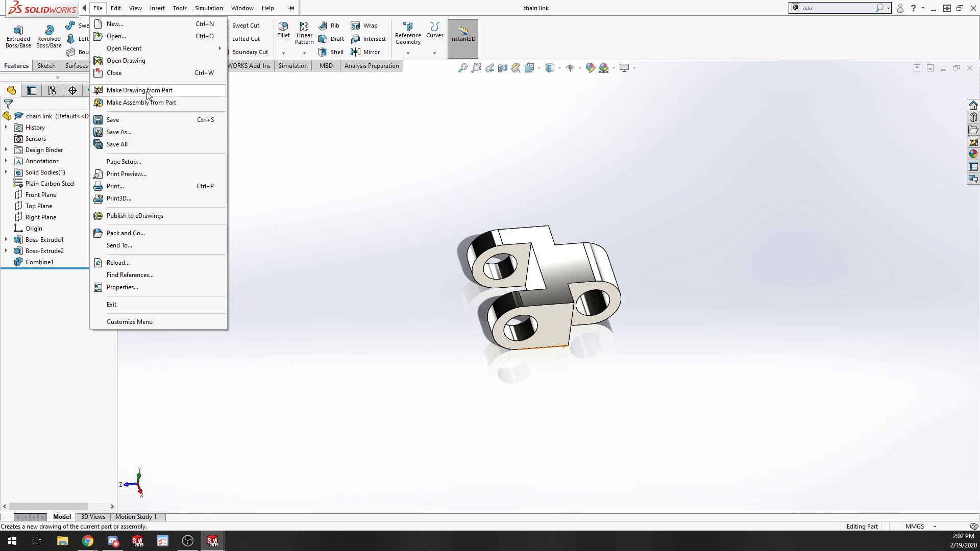
click(148, 90)
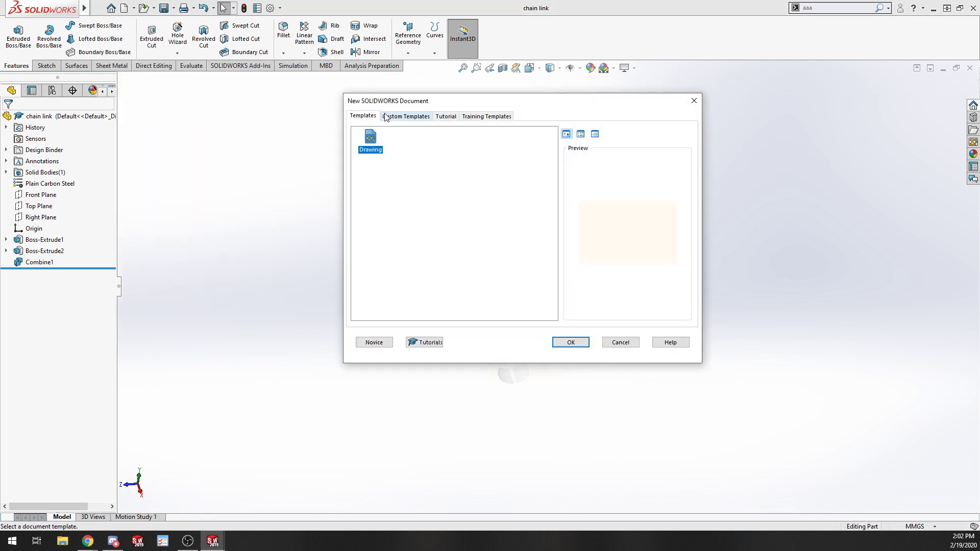
click(490, 116)
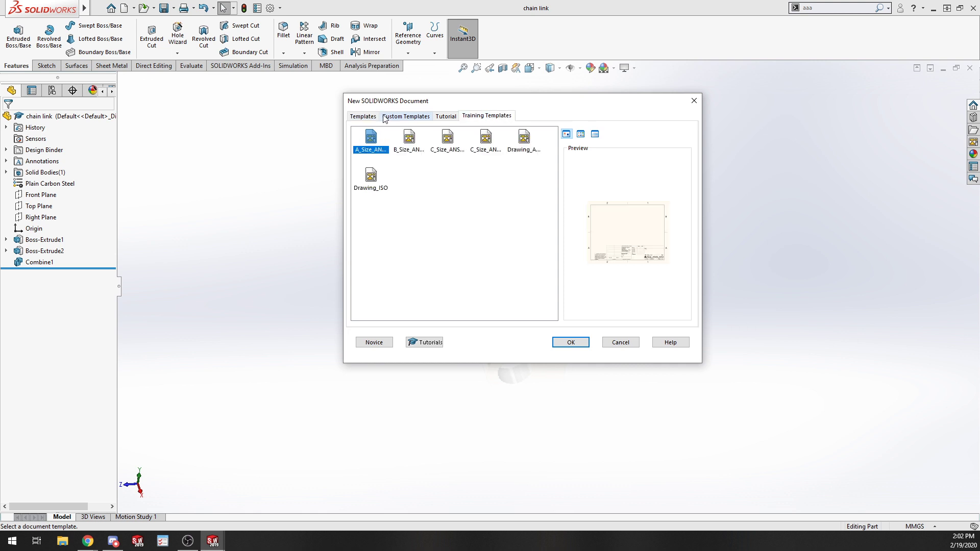
click(406, 148)
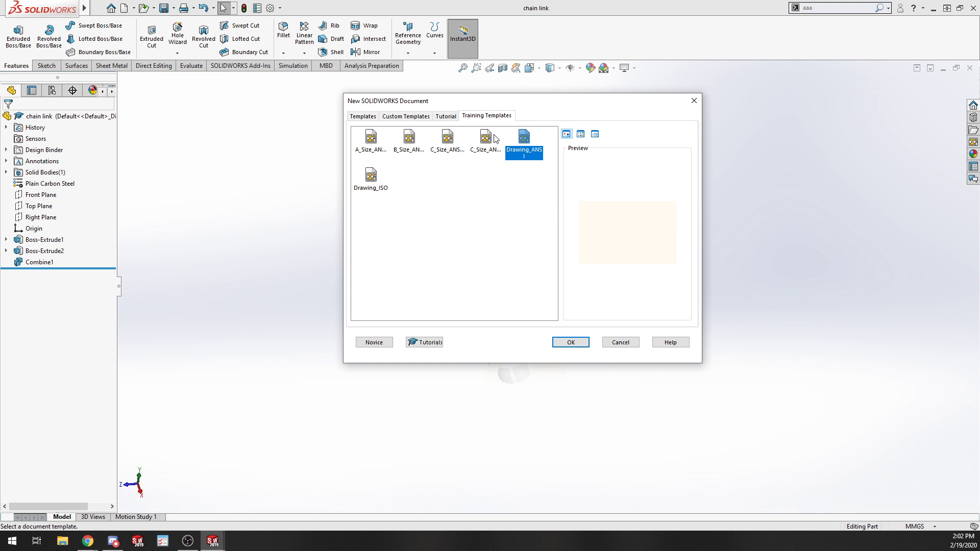
click(492, 138)
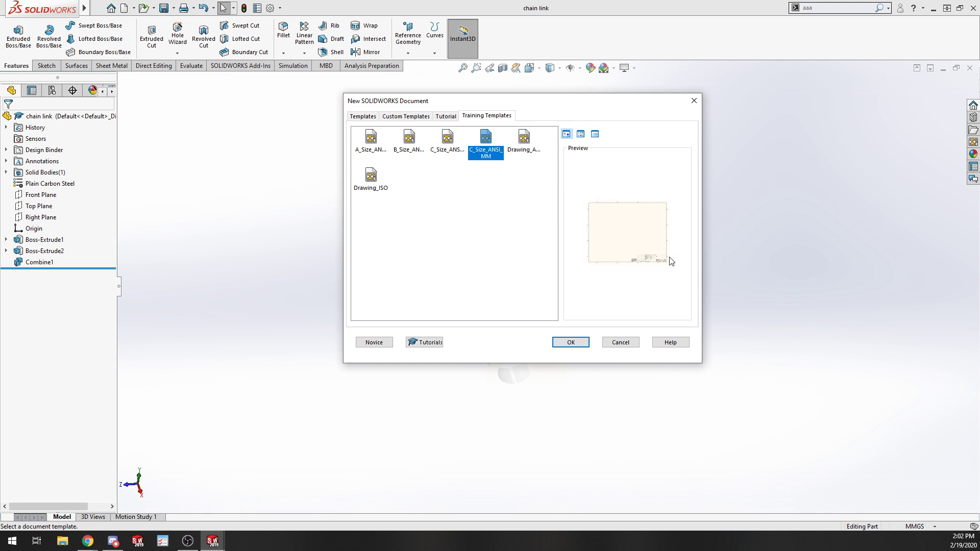
click(362, 117)
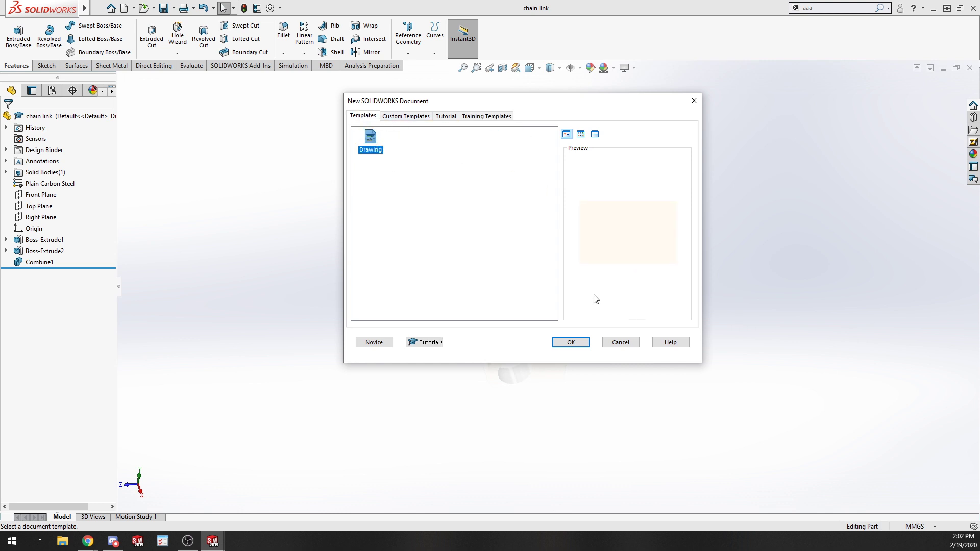
click(570, 343)
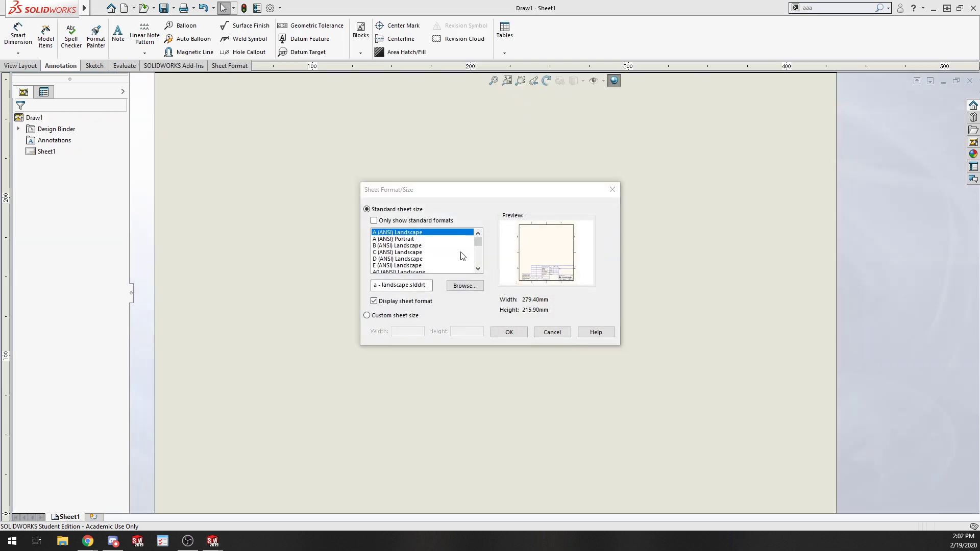
Set the drawing sheet format to A (ANSI) Landscape.
click(414, 252)
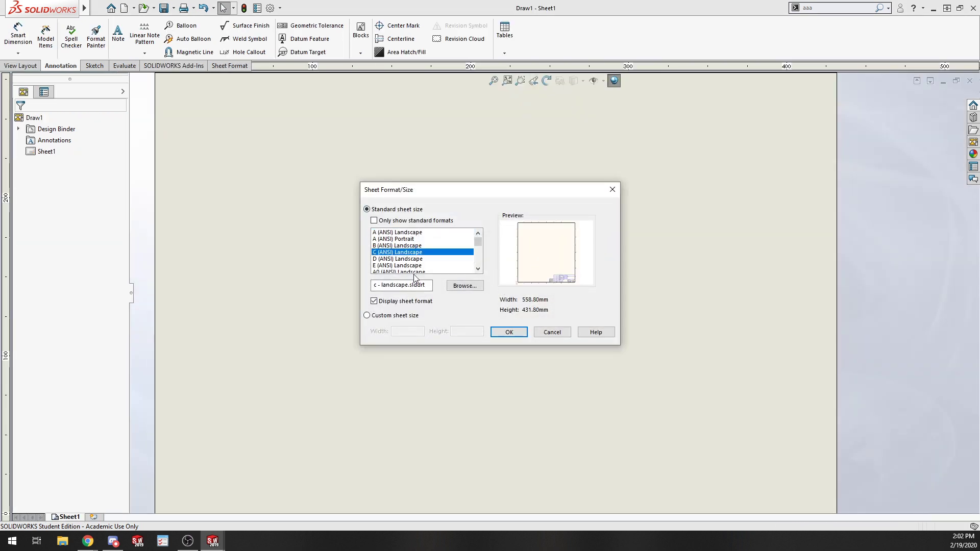
scroll(415, 270, down, 1)
click(413, 253)
scroll(430, 250, up, 1)
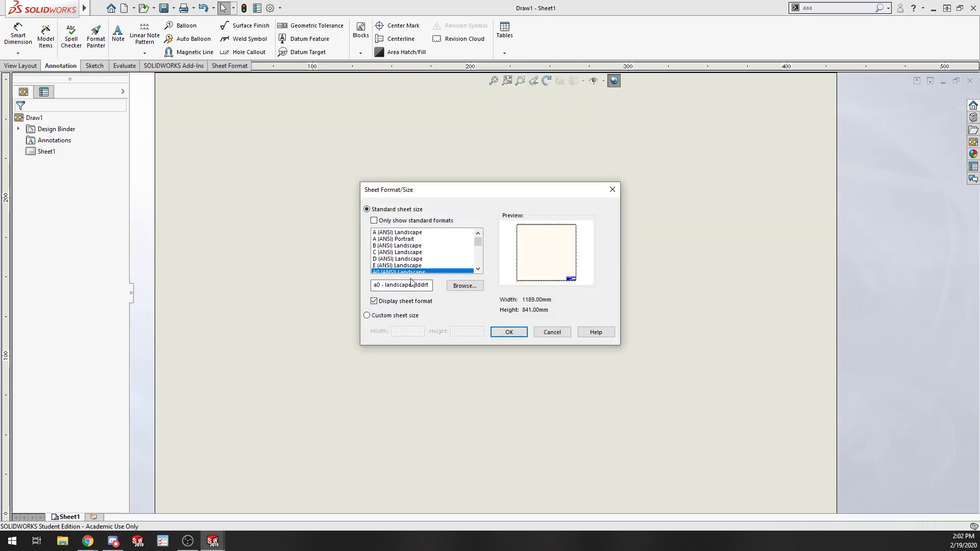
click(399, 233)
click(509, 331)
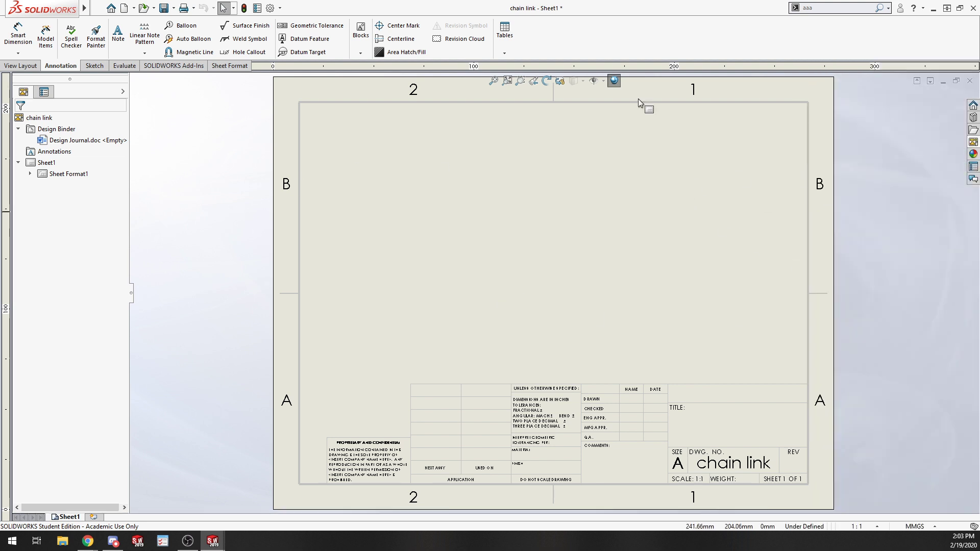
Insert a Standard 3 View of the chain link part on the sheet.
click(23, 66)
click(15, 36)
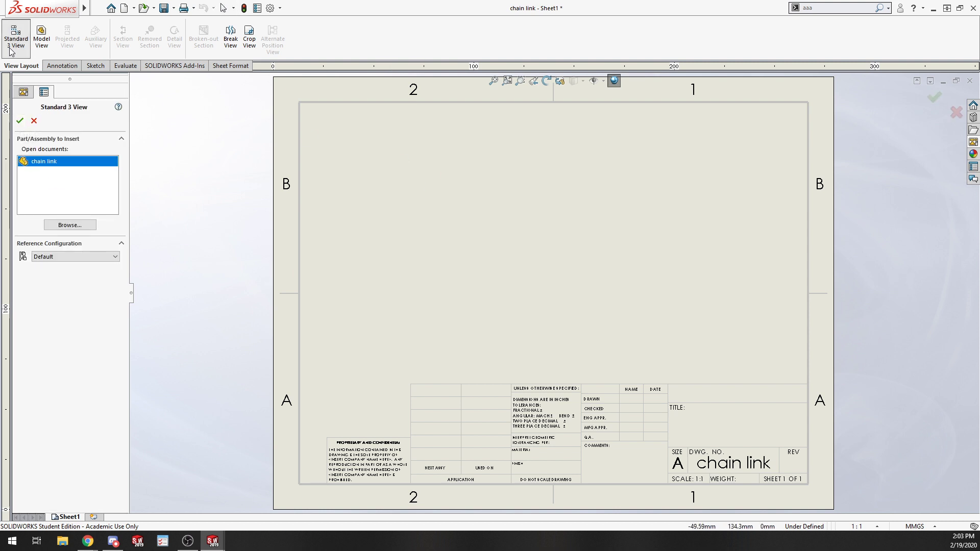
click(20, 121)
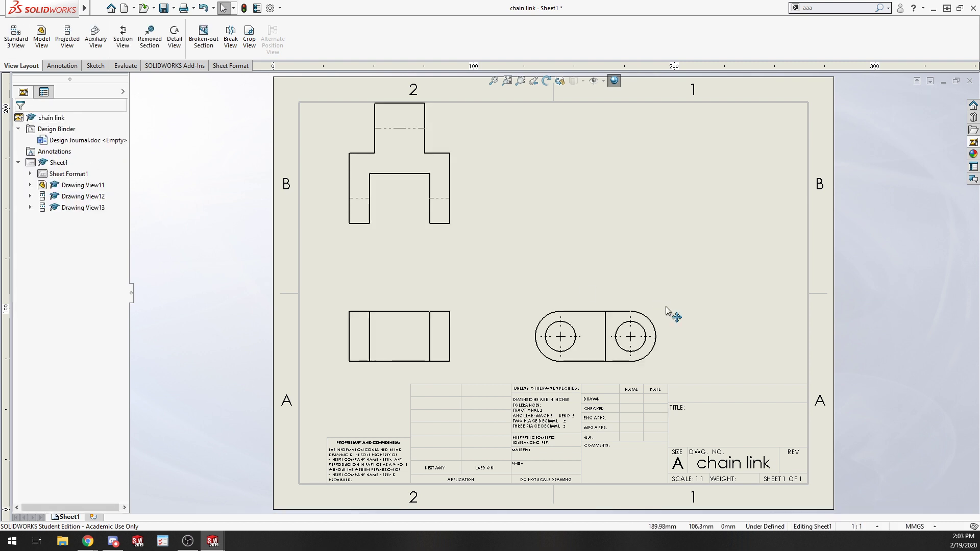
Move the top view downward on the sheet.
click(444, 229)
click(459, 135)
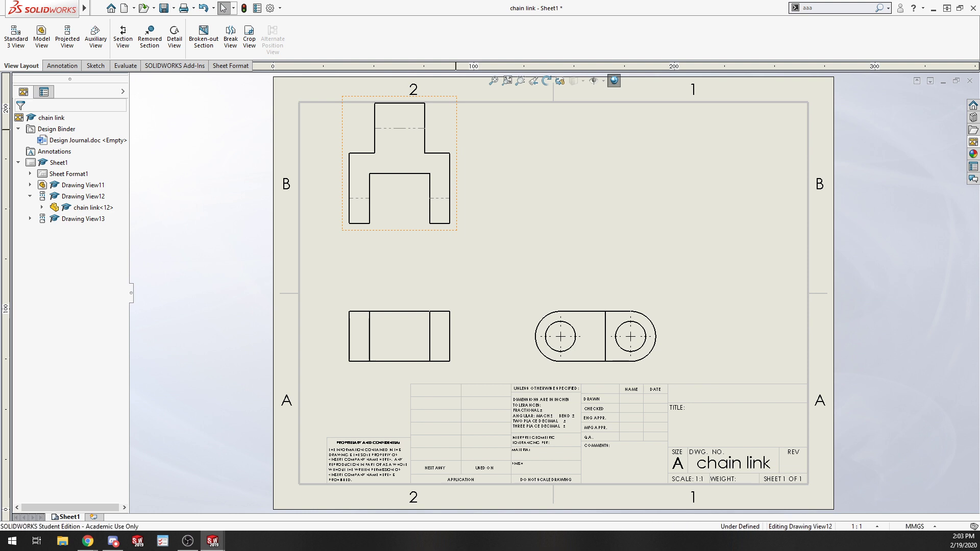
drag(455, 135, 453, 174)
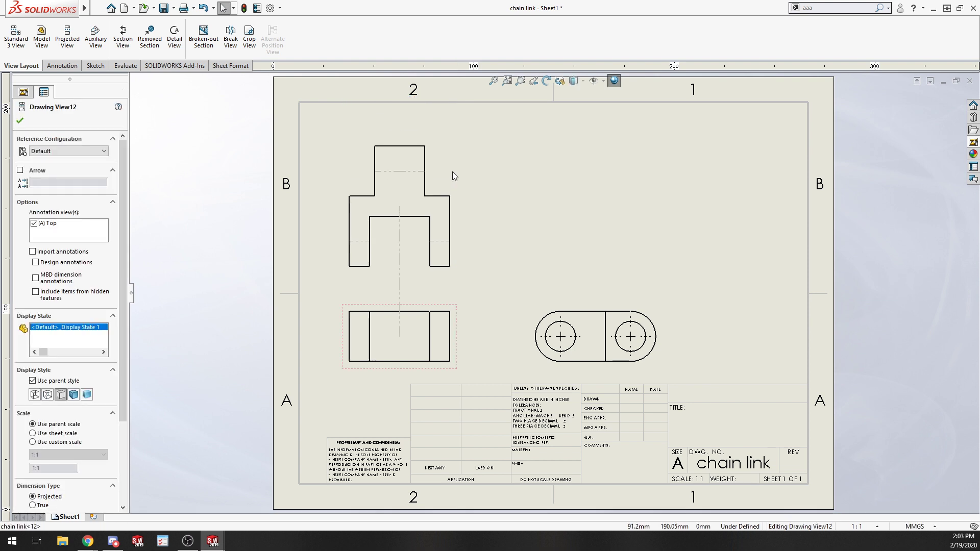
Move the front view up and slightly left, closer to the top view.
click(456, 325)
mouse_move(457, 325)
mouse_down()
mouse_move(486, 326)
mouse_move(459, 299)
mouse_up()
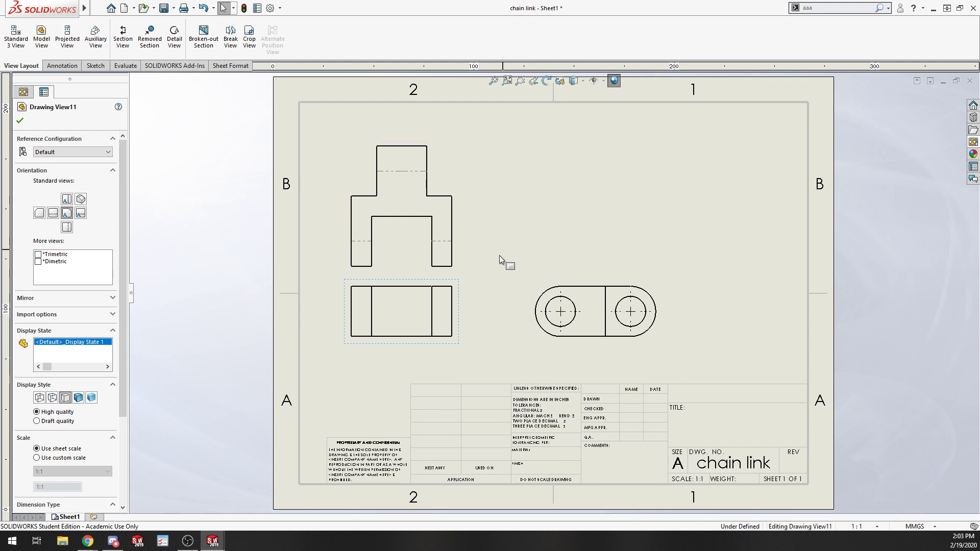
mouse_move(466, 306)
mouse_down()
mouse_move(485, 284)
mouse_move(455, 301)
mouse_move(458, 314)
mouse_up()
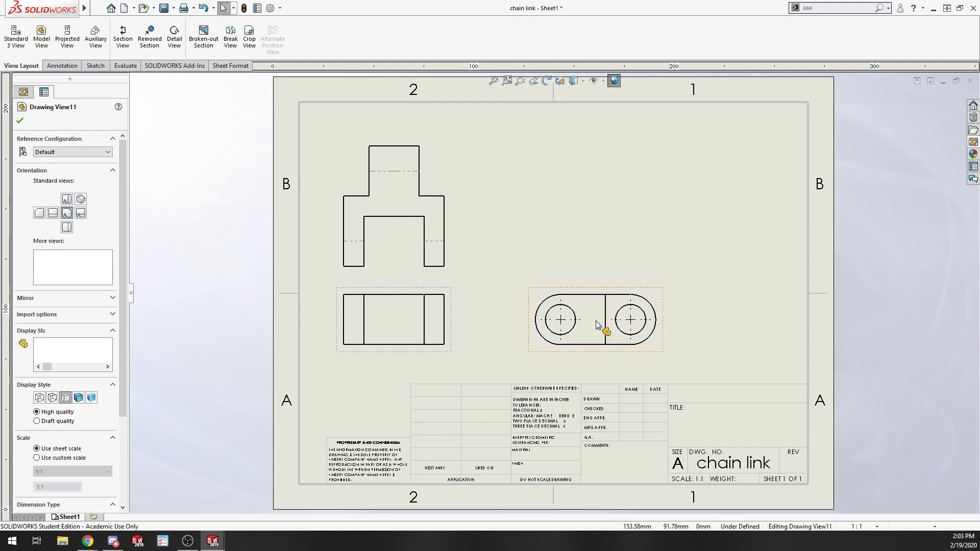
Move the right-side view leftward, closer to the front view.
click(170, 118)
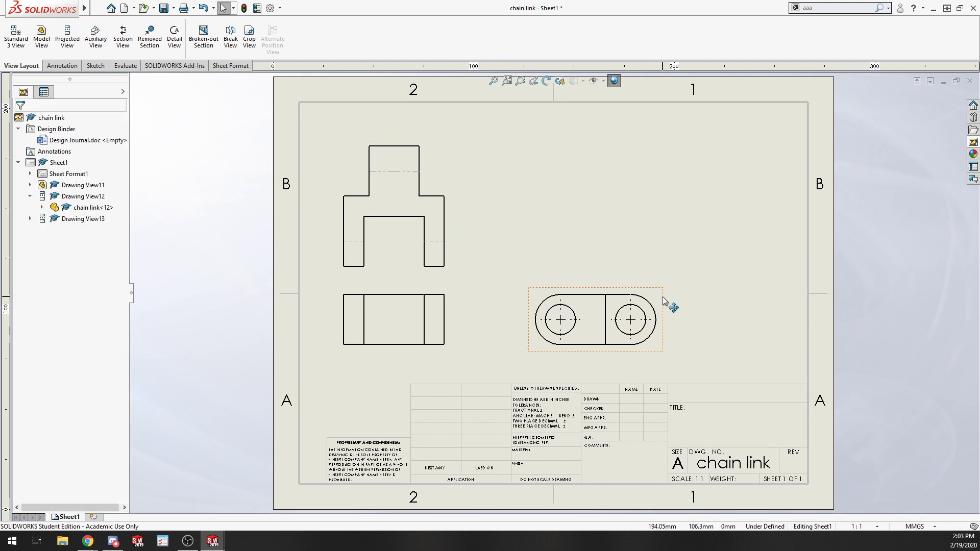
mouse_move(663, 305)
mouse_down()
mouse_move(592, 297)
mouse_move(619, 306)
mouse_up()
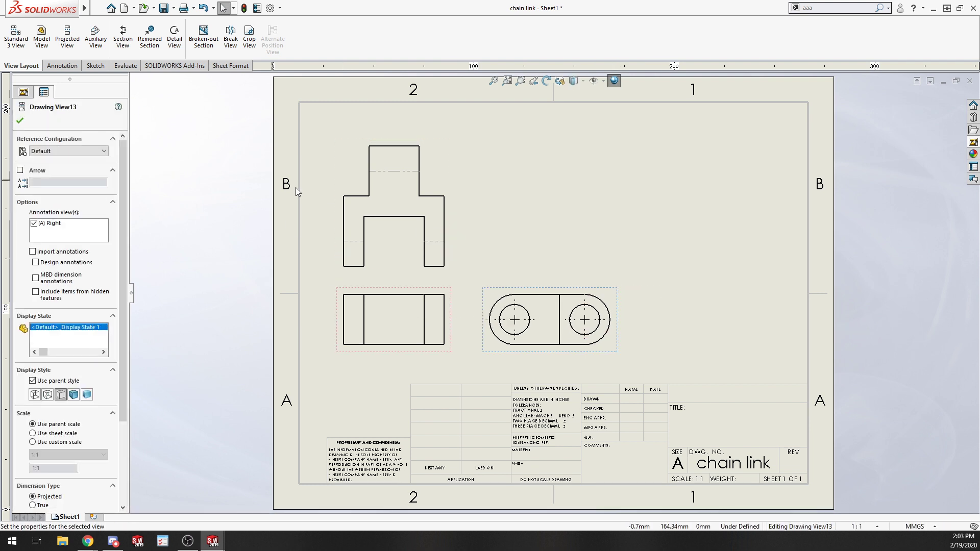
Project an additional view from the right-side view and place it to its right.
click(386, 327)
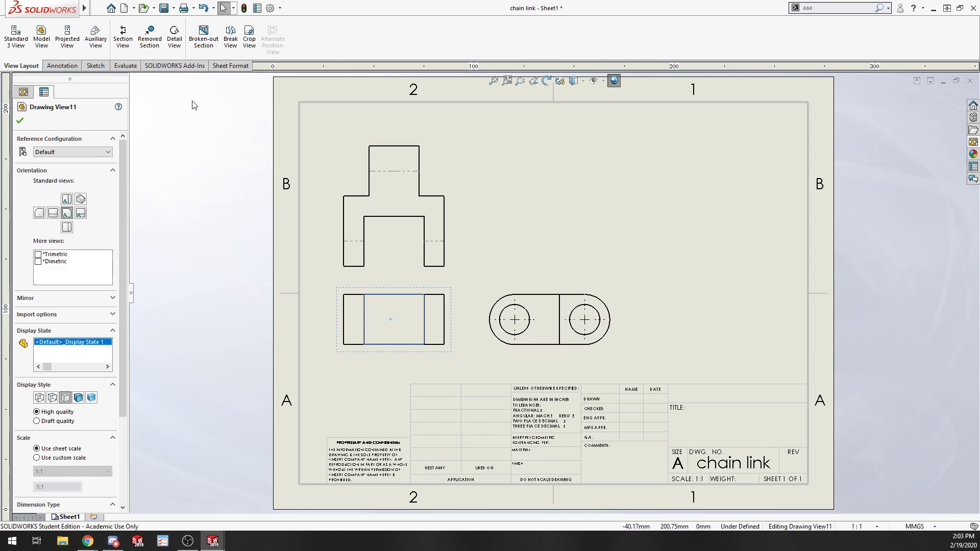
click(67, 38)
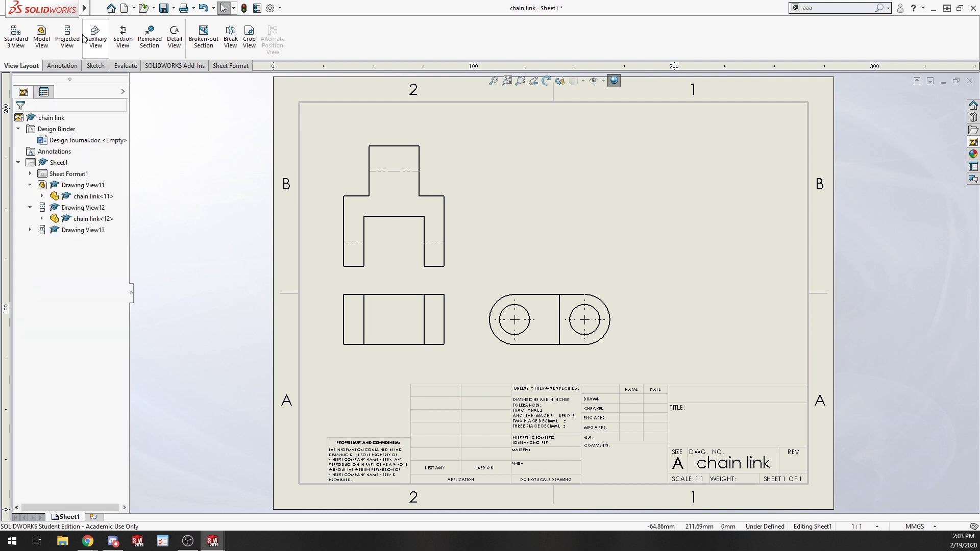
click(612, 335)
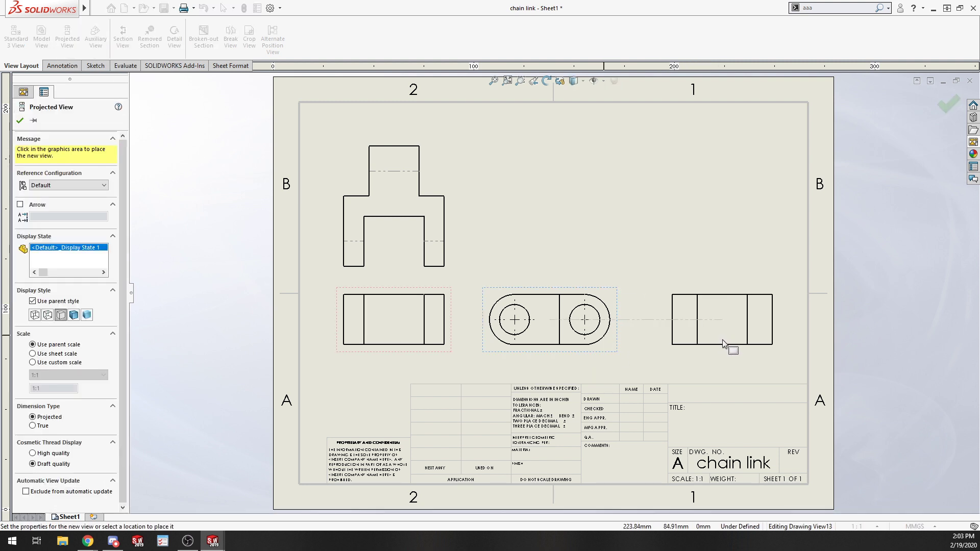
click(745, 345)
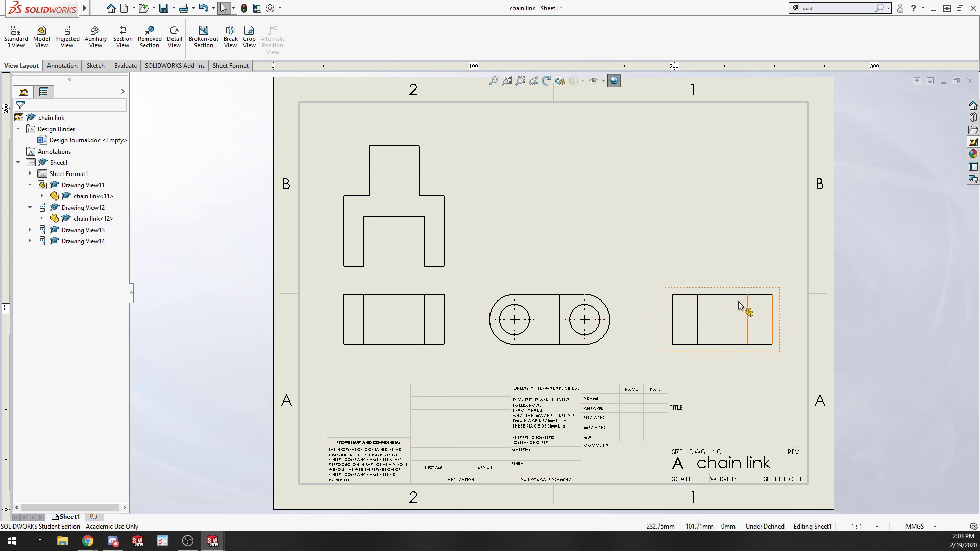
Reposition the two right-hand views leftward and move the front view slightly lower on the sheet.
click(727, 324)
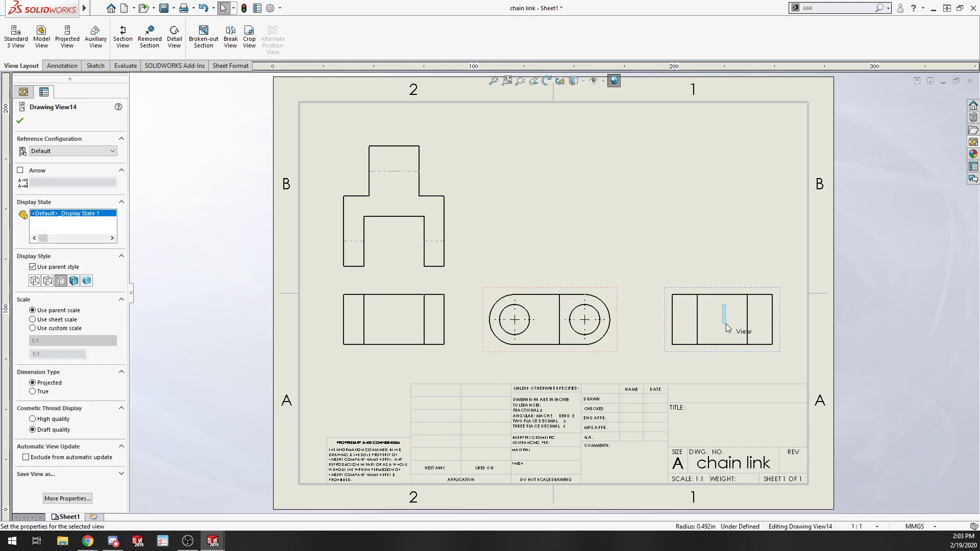
click(827, 326)
mouse_move(781, 300)
mouse_down()
mouse_move(770, 332)
mouse_move(772, 302)
mouse_move(775, 324)
mouse_move(725, 320)
mouse_move(760, 337)
mouse_up()
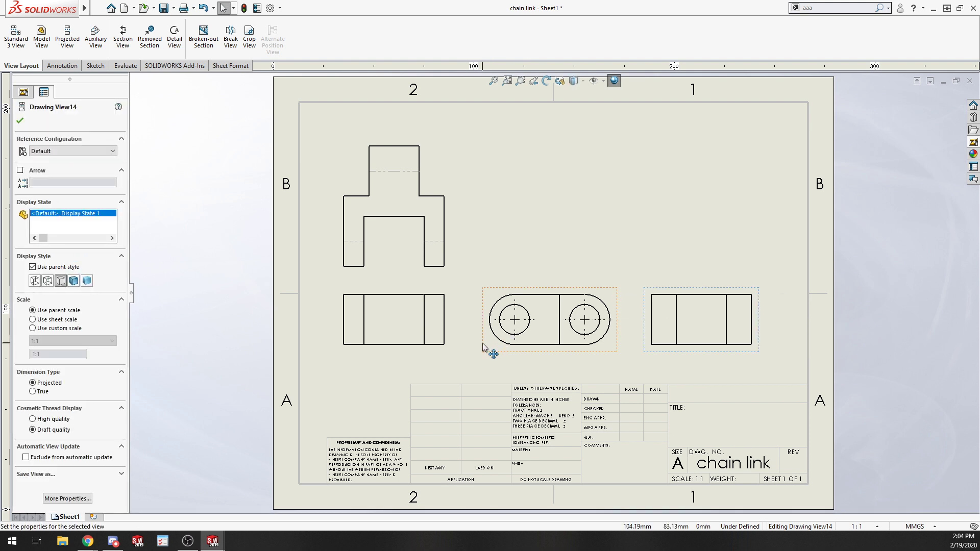
drag(485, 347, 464, 348)
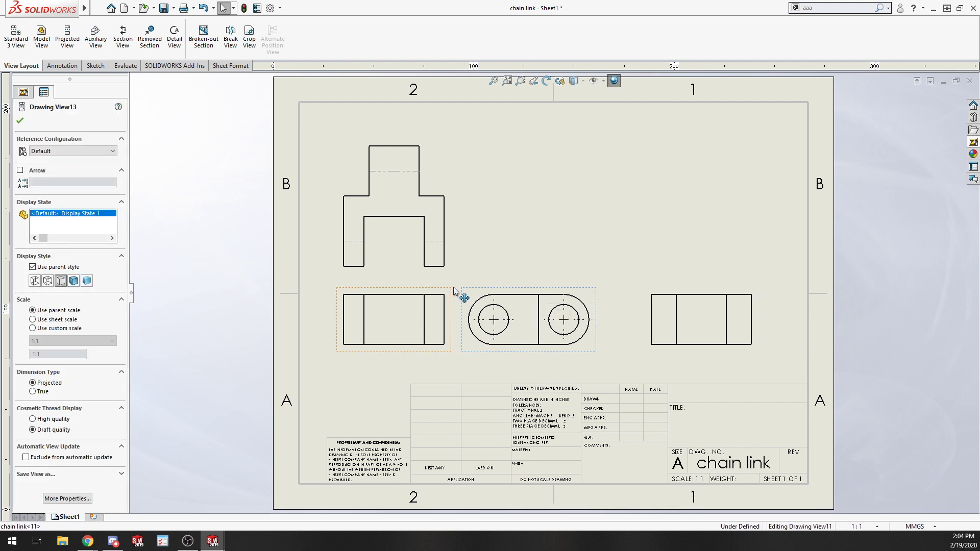
mouse_move(454, 290)
mouse_down()
mouse_move(443, 317)
mouse_move(453, 322)
mouse_move(459, 303)
mouse_up()
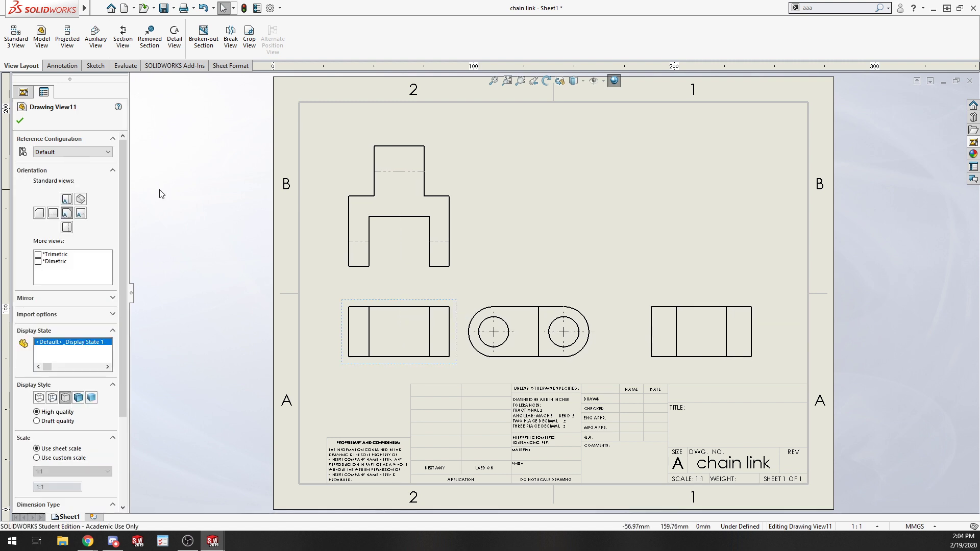
click(176, 191)
Project an isometric view from the front view and place it in the sheet's upper-right corner.
click(67, 39)
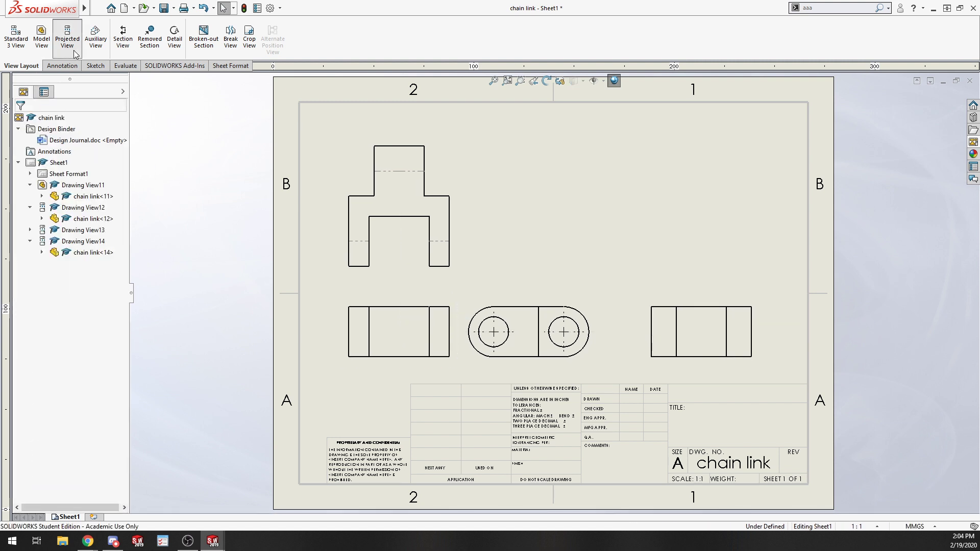
click(455, 304)
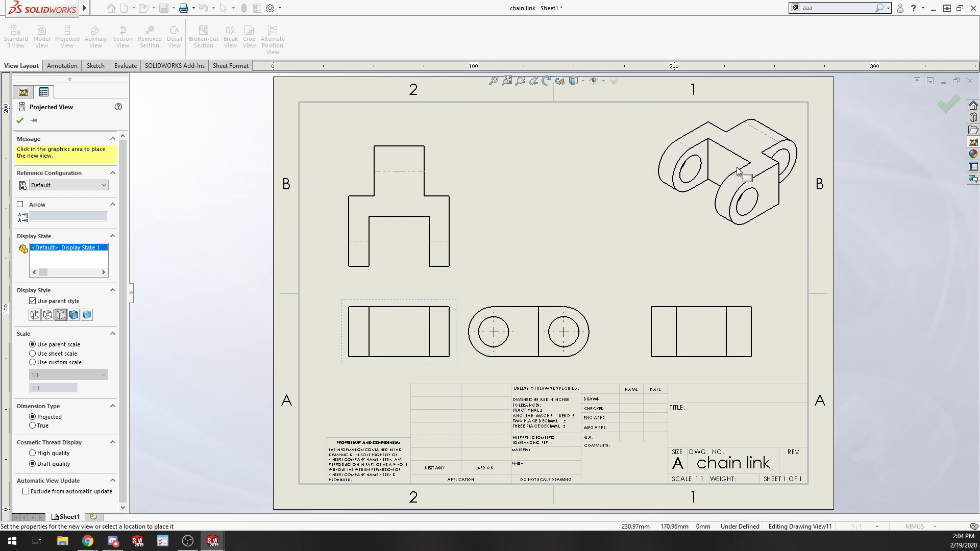
click(737, 171)
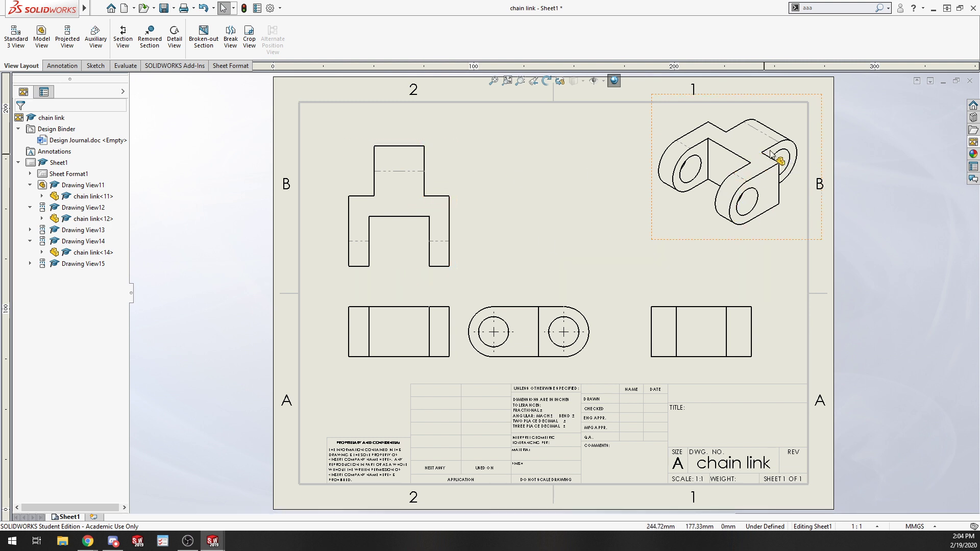
Set the isometric view's display style to Shaded With Edges.
right_click(817, 104)
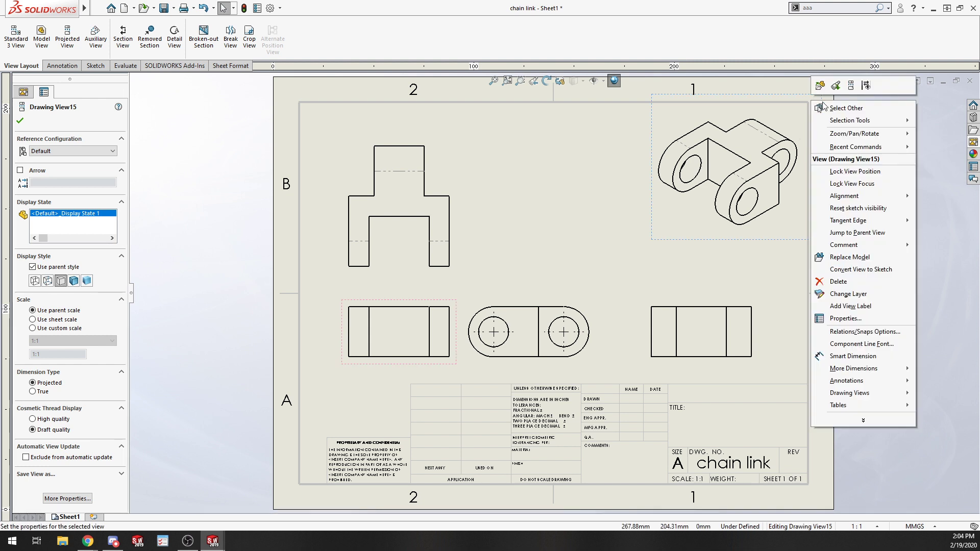
click(739, 137)
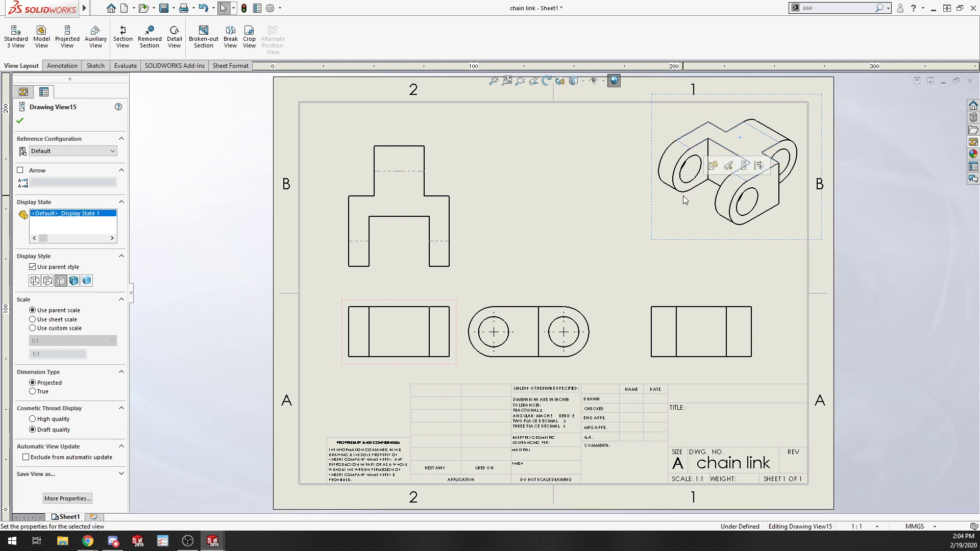
click(75, 278)
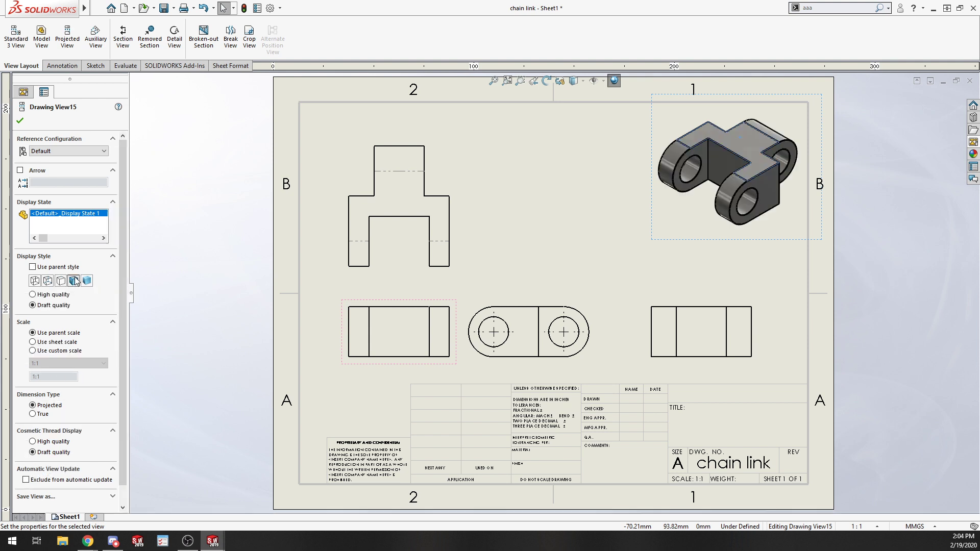
click(913, 238)
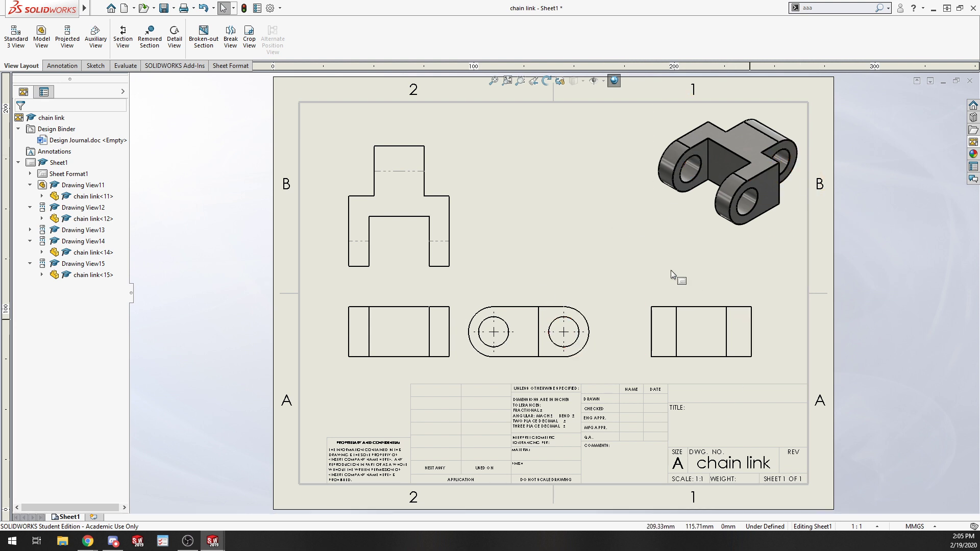
Shift the right-side view rightward and delete the extra projected view beside it.
mouse_move(529, 301)
mouse_down()
mouse_move(569, 301)
mouse_move(535, 300)
mouse_move(557, 302)
mouse_up()
click(735, 328)
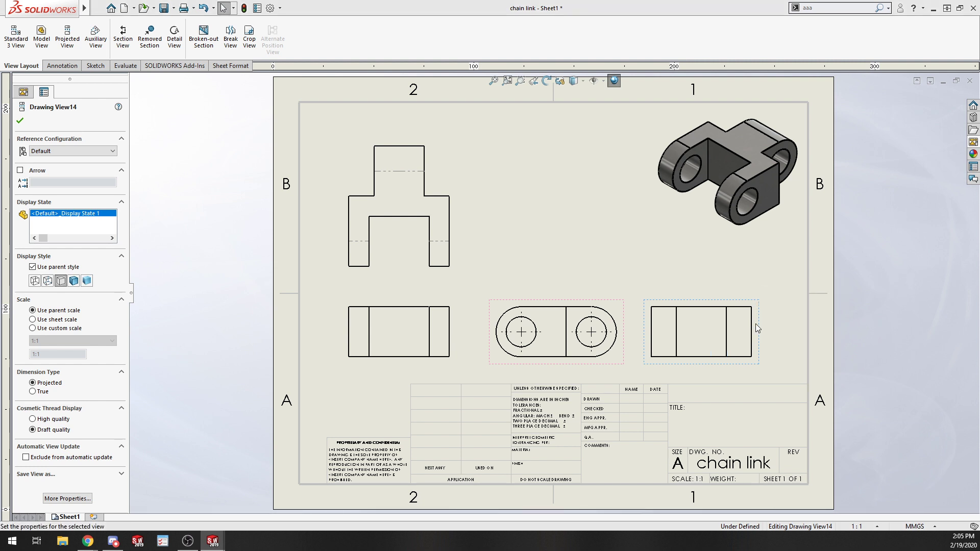
key(Delete)
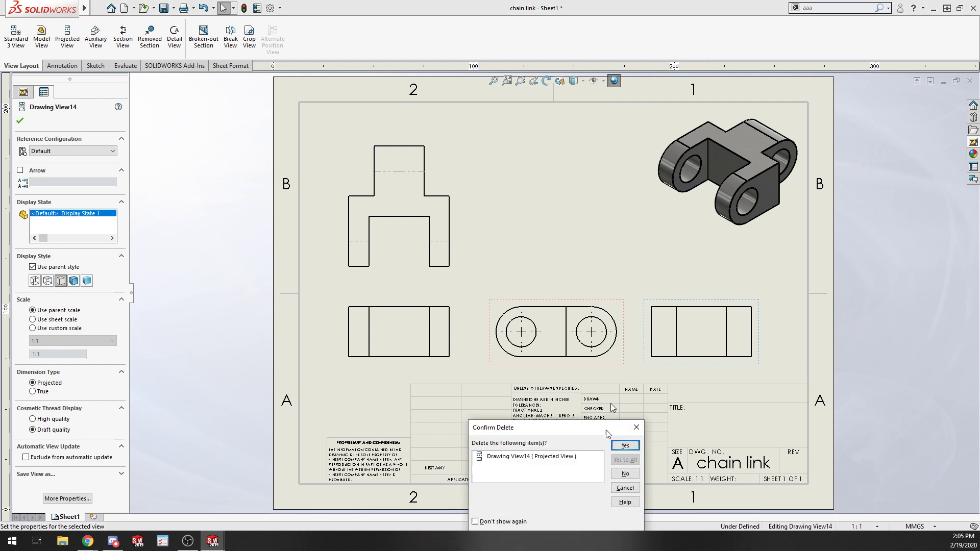
click(637, 341)
Rearrange the views: move the right-side view farther right, the top view up, and nudge the front view.
click(621, 312)
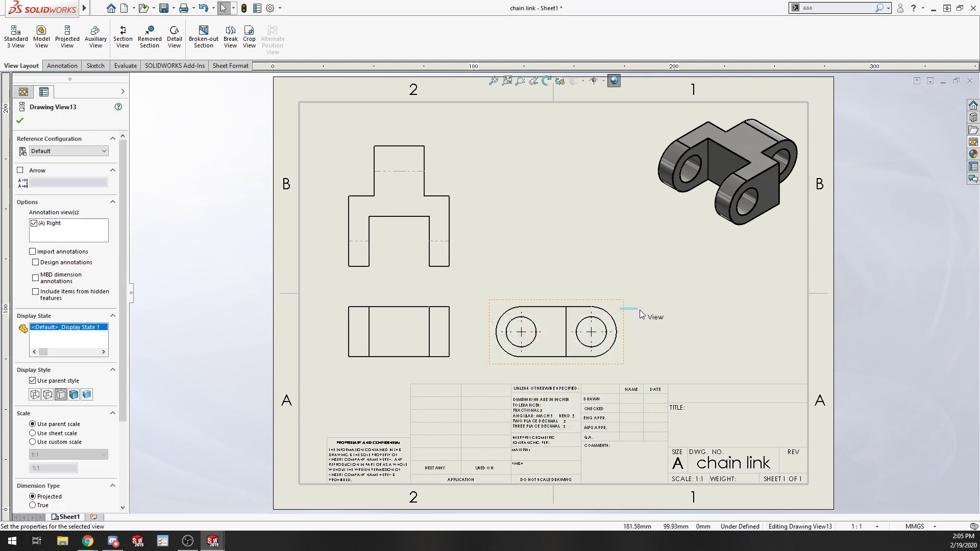
mouse_move(625, 325)
mouse_down()
mouse_move(750, 323)
mouse_move(700, 323)
mouse_up()
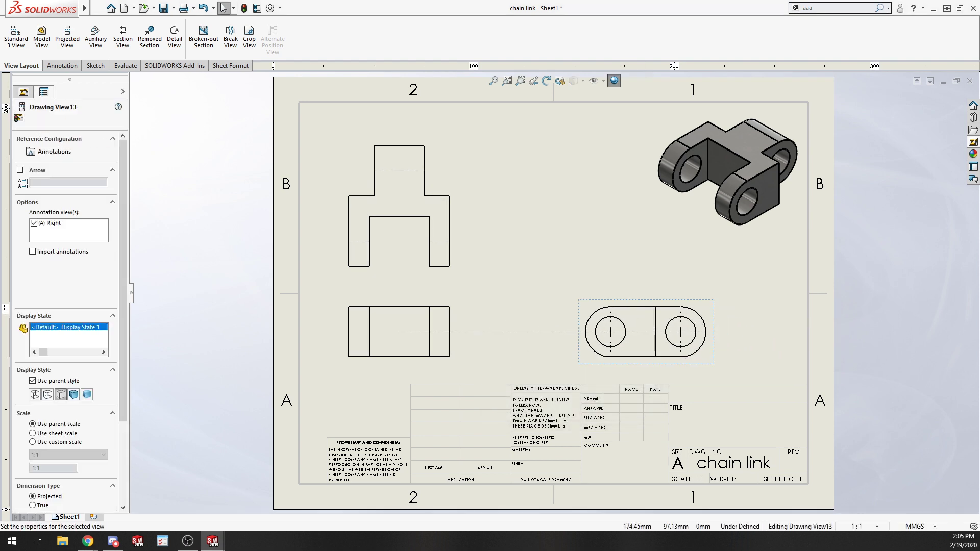
drag(459, 246, 461, 216)
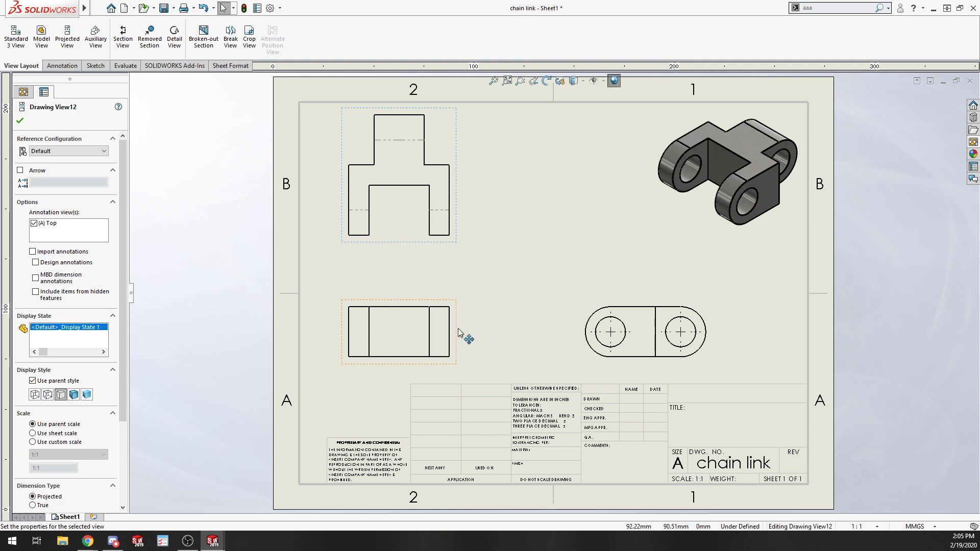
mouse_move(461, 335)
mouse_down()
mouse_move(498, 335)
mouse_move(464, 347)
mouse_move(457, 333)
mouse_up()
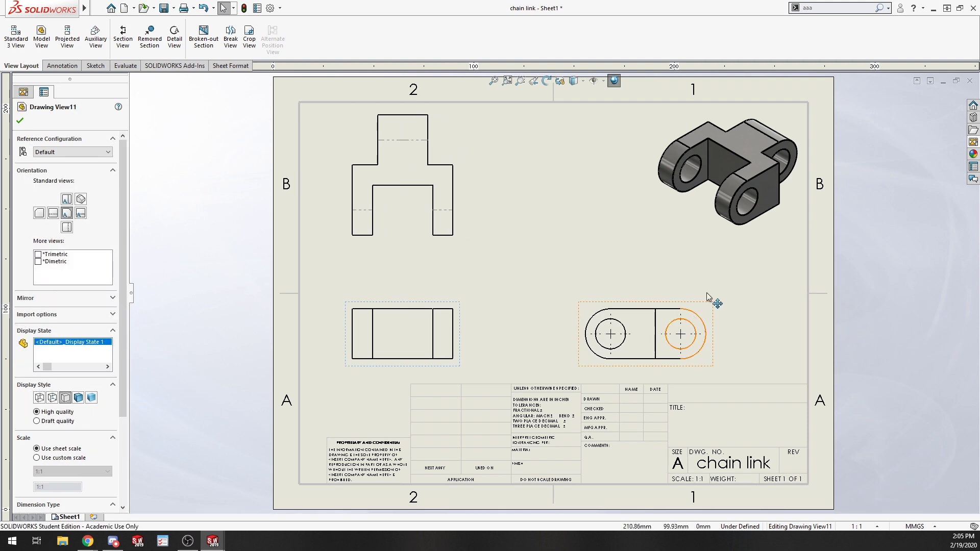
click(854, 338)
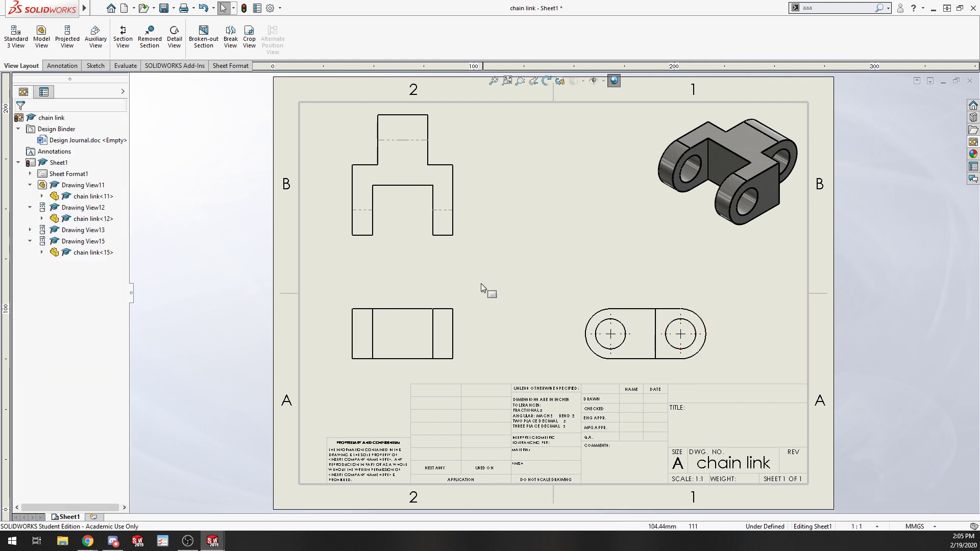
Start Smart Dimension and dimension the overall width of the front view.
click(62, 65)
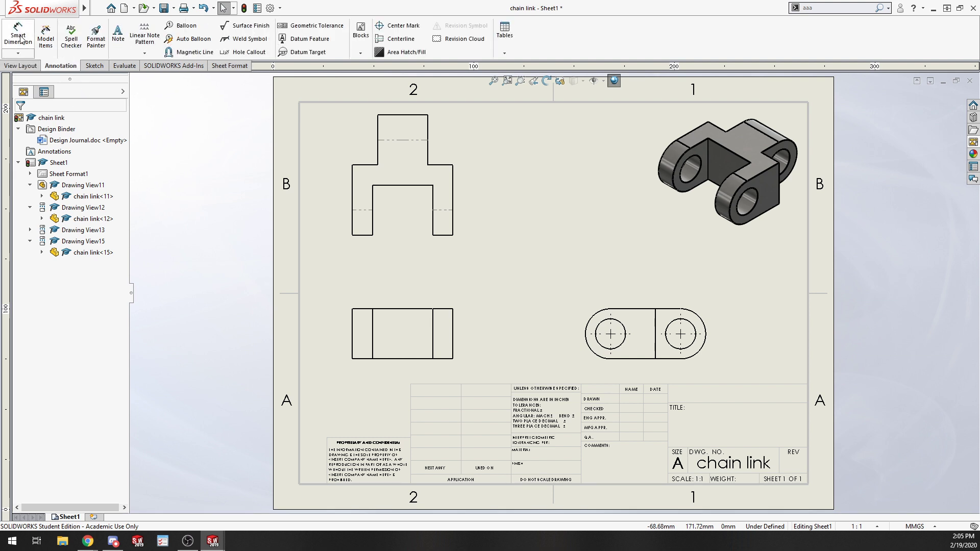
click(21, 38)
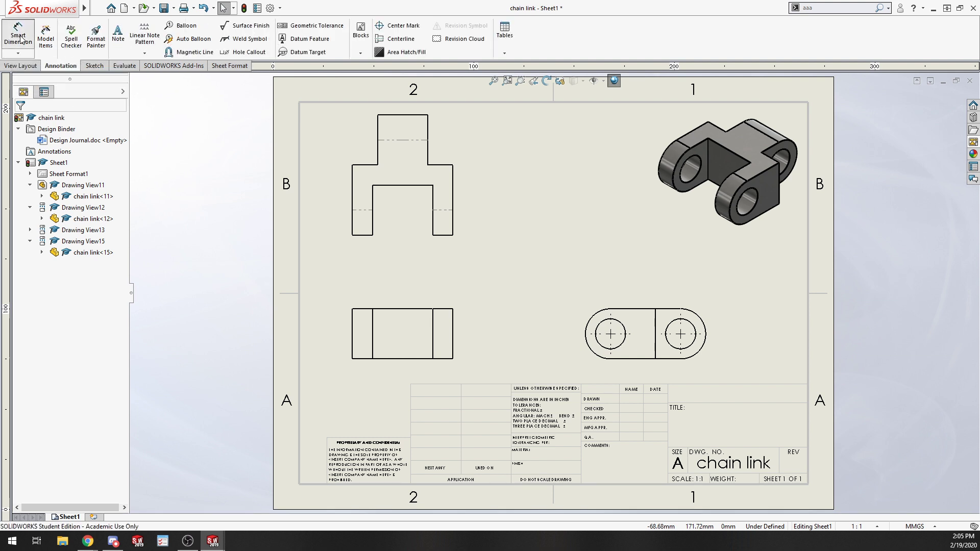
click(352, 330)
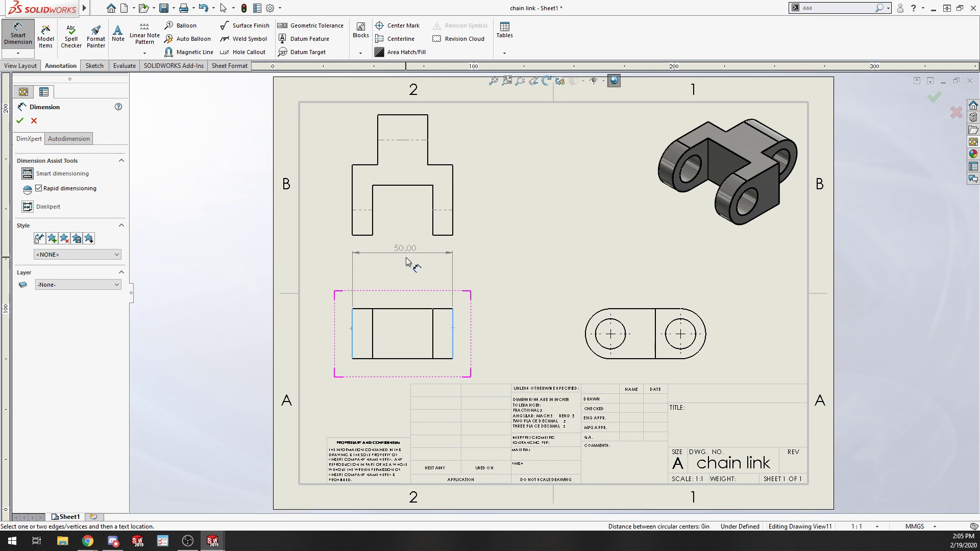
click(402, 274)
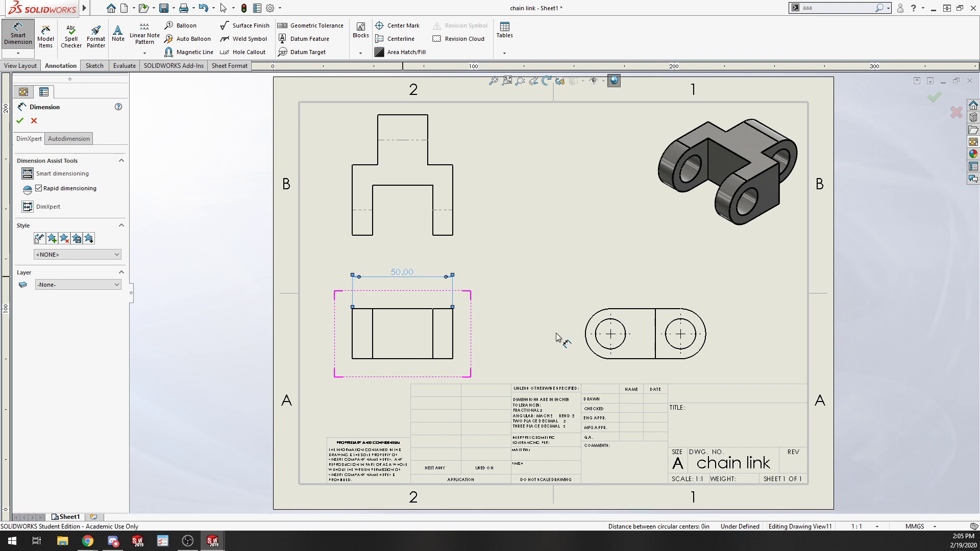
Dimension the left hole's diameter and the right rounded end's radius in the view showing both holes.
click(623, 329)
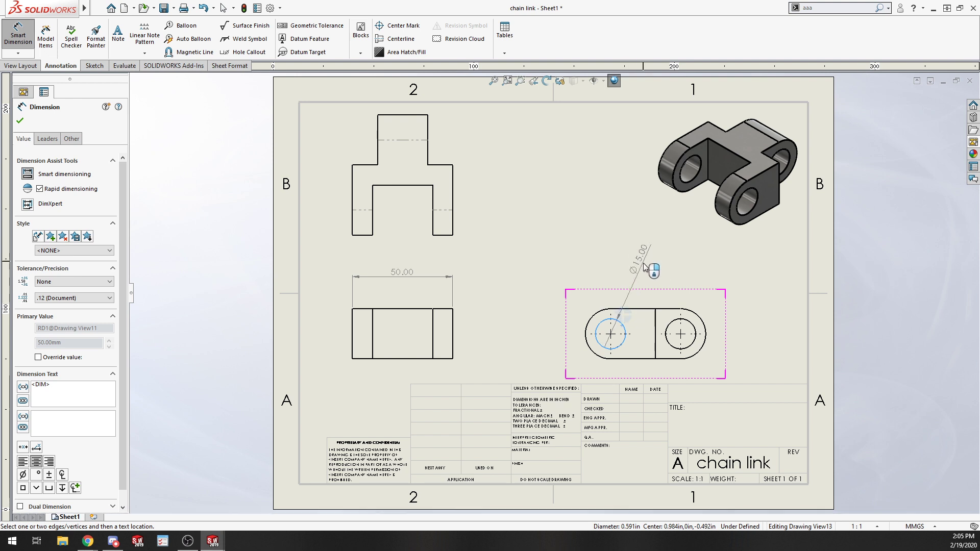
click(647, 274)
click(702, 319)
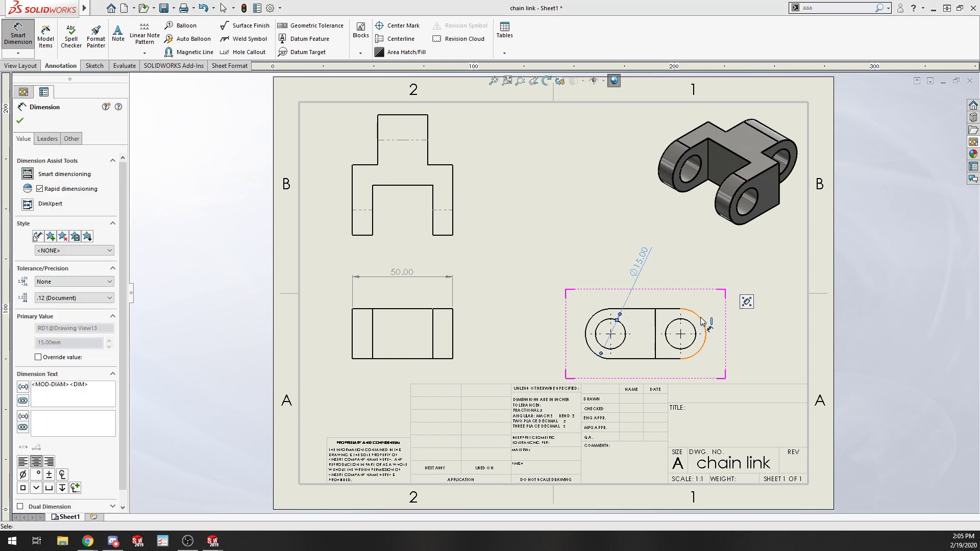
click(748, 336)
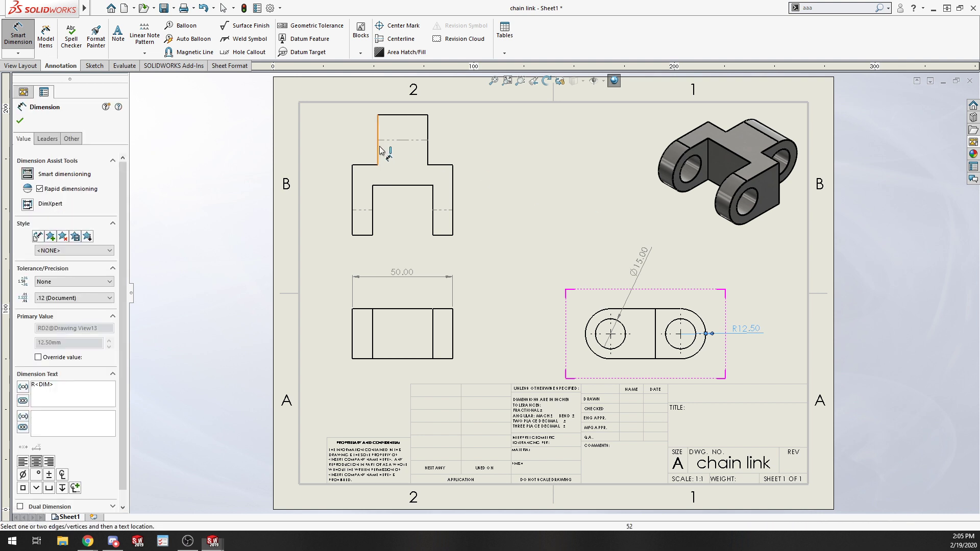
Dimension the width of the lower slot opening in the top view.
click(373, 205)
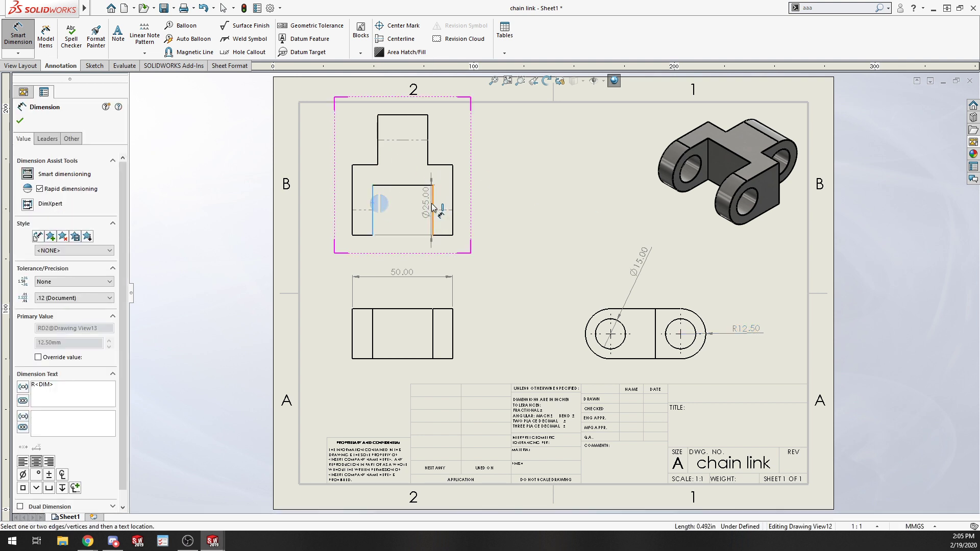
click(432, 198)
click(405, 250)
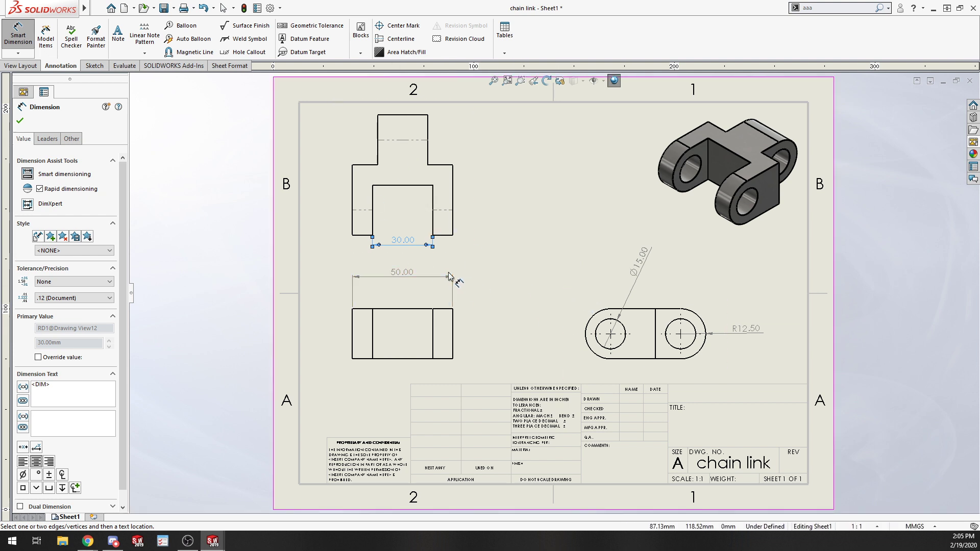
Dimension the width of the upper tab in the top view.
click(377, 150)
click(427, 156)
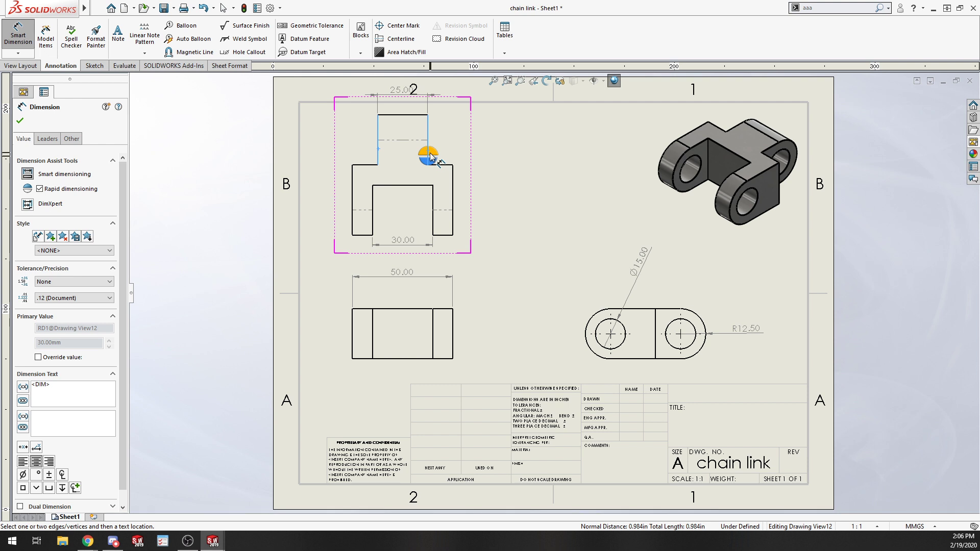
click(430, 156)
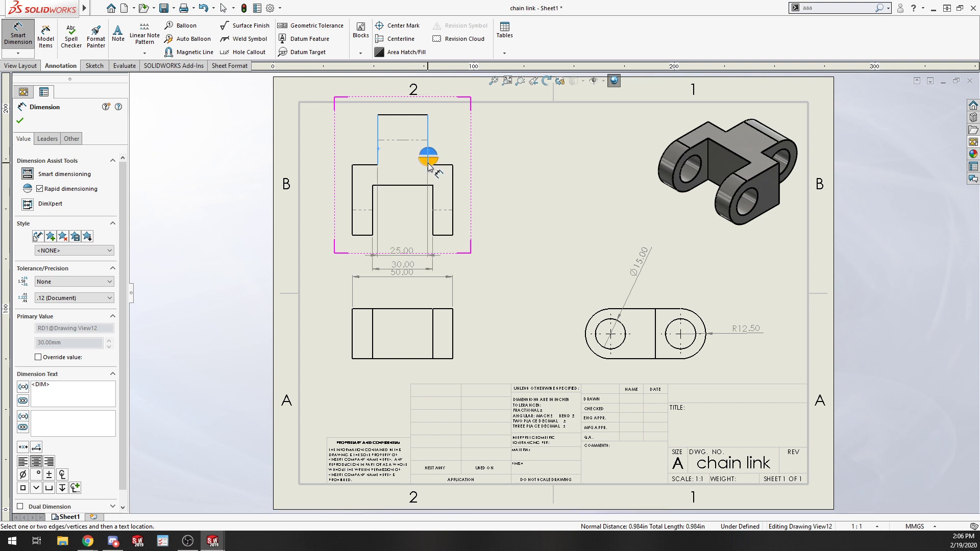
Dimension the heights of the upper tab and the lower block along the right side of the top view.
click(428, 153)
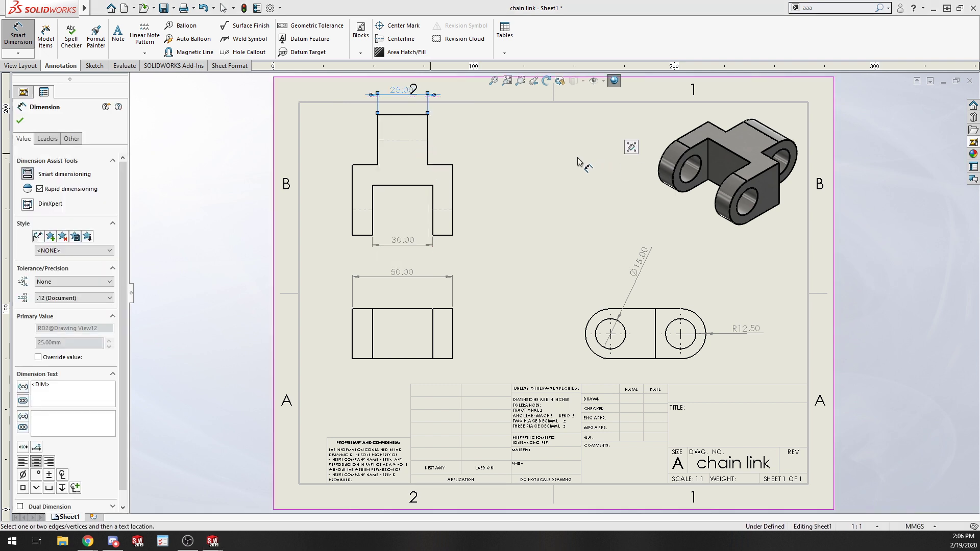
click(429, 153)
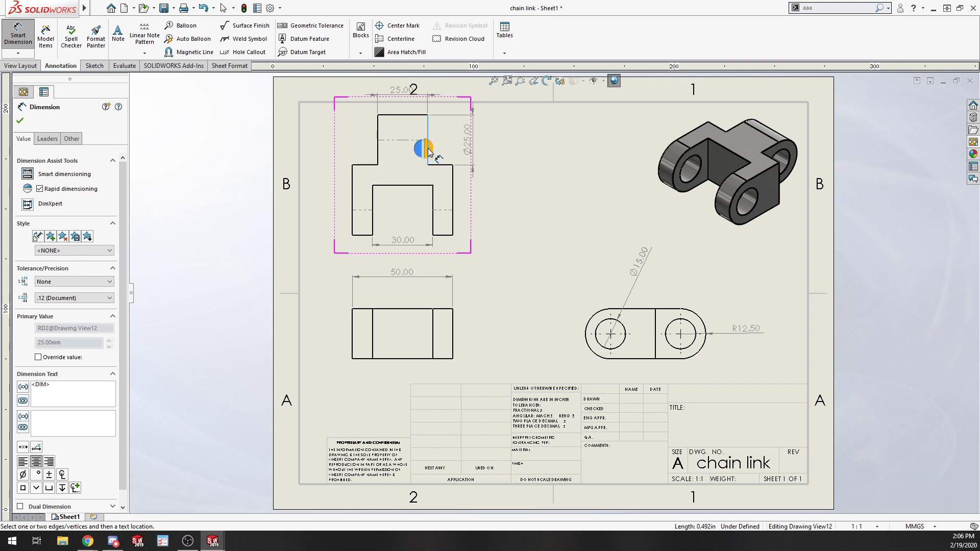
click(429, 150)
click(453, 205)
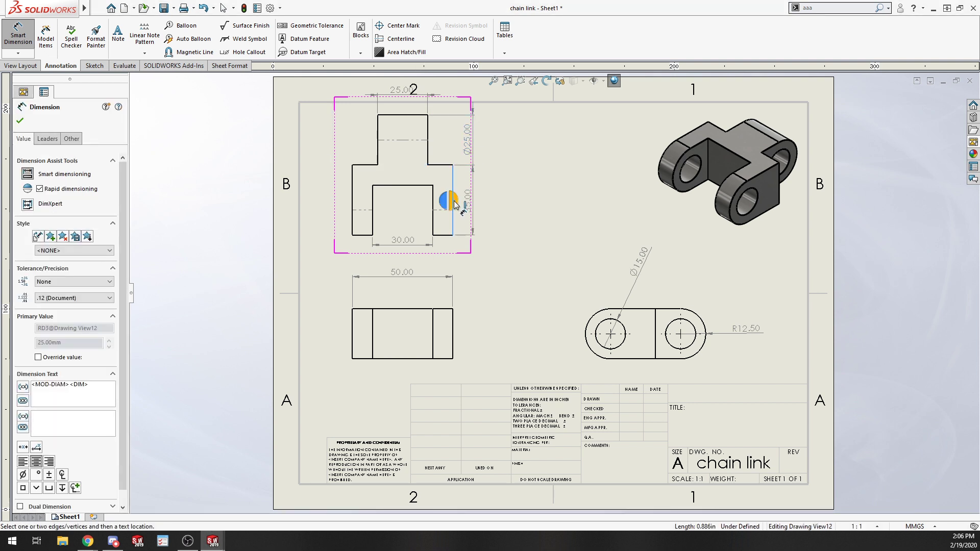
click(461, 209)
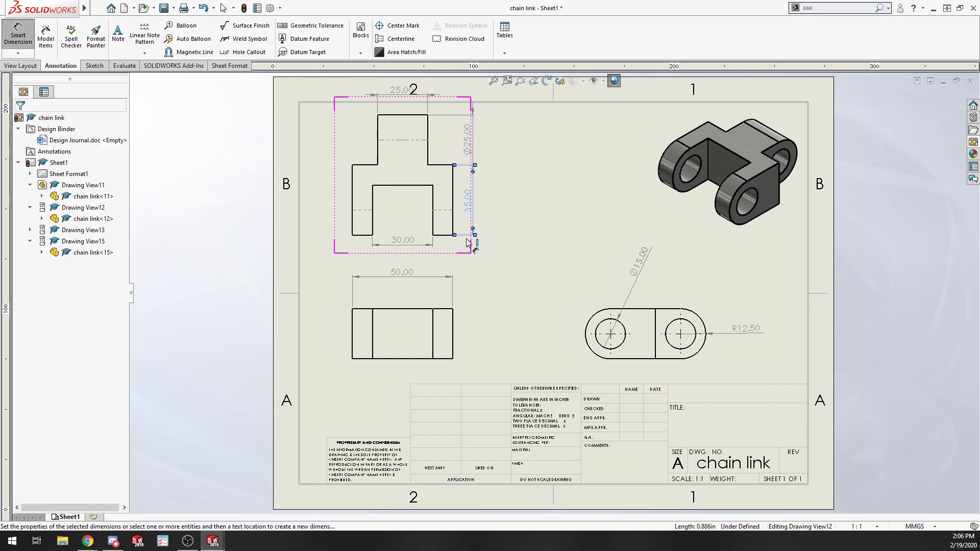
Dimension the distance between the two hole centres in the view showing both holes.
click(679, 338)
click(678, 336)
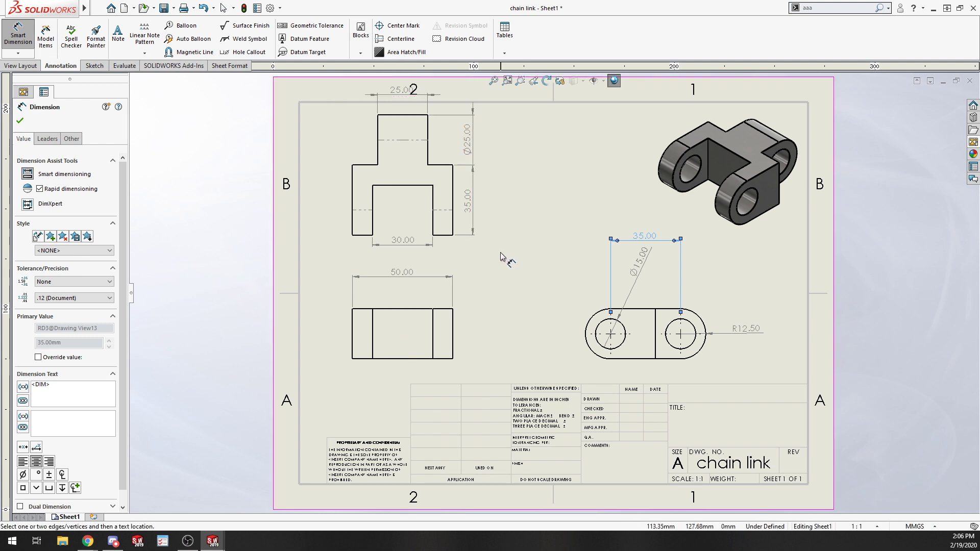
key(Escape)
Undo all the manually added dimensions on the drawing sheet.
key(ctrl+z)
key(ctrl+z)
key(ctrl+z)
key(ctrl+z)
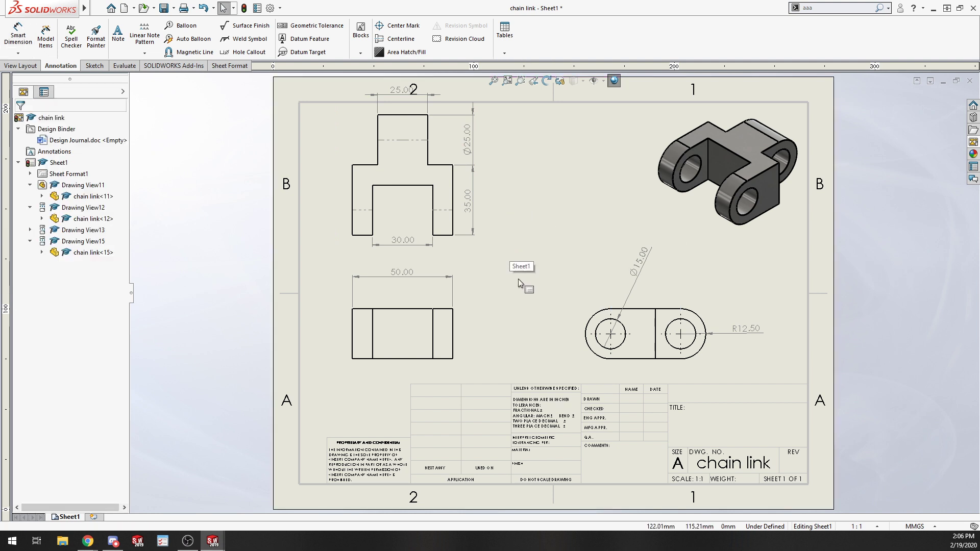
key(ctrl+z)
key(ctrl+z)
key(ctrl+z)
key(ctrl+z)
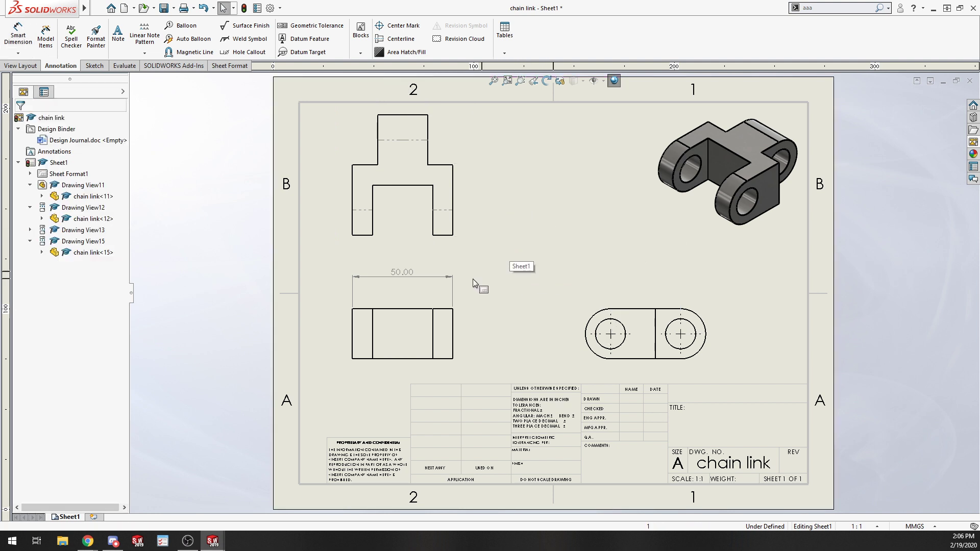
Try to insert model item dimensions from the entire model into the top, front and right views.
click(46, 39)
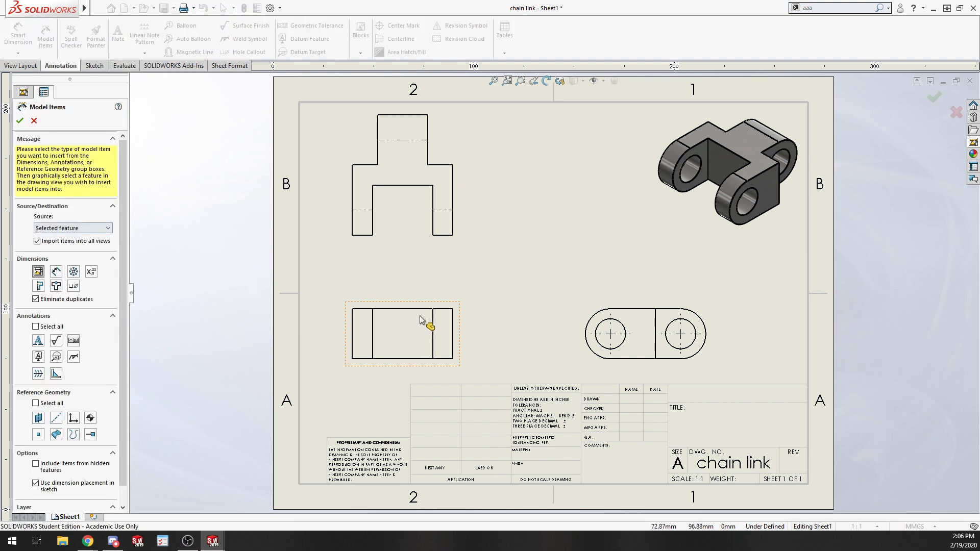
click(410, 216)
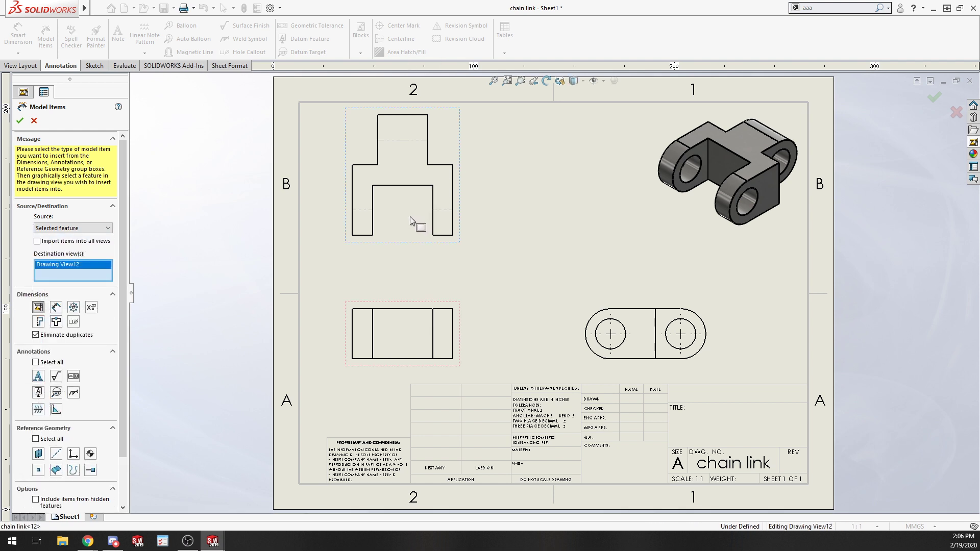
click(414, 307)
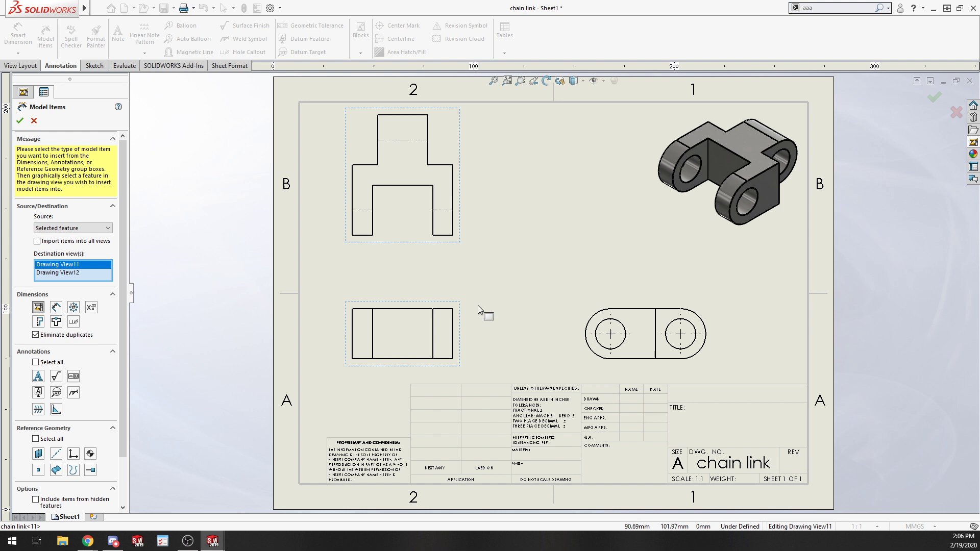
click(607, 303)
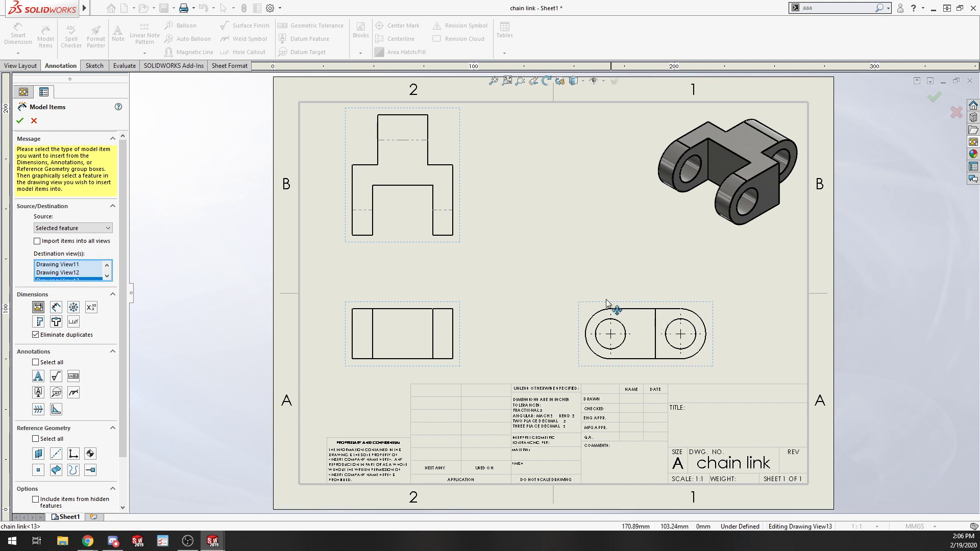
click(52, 230)
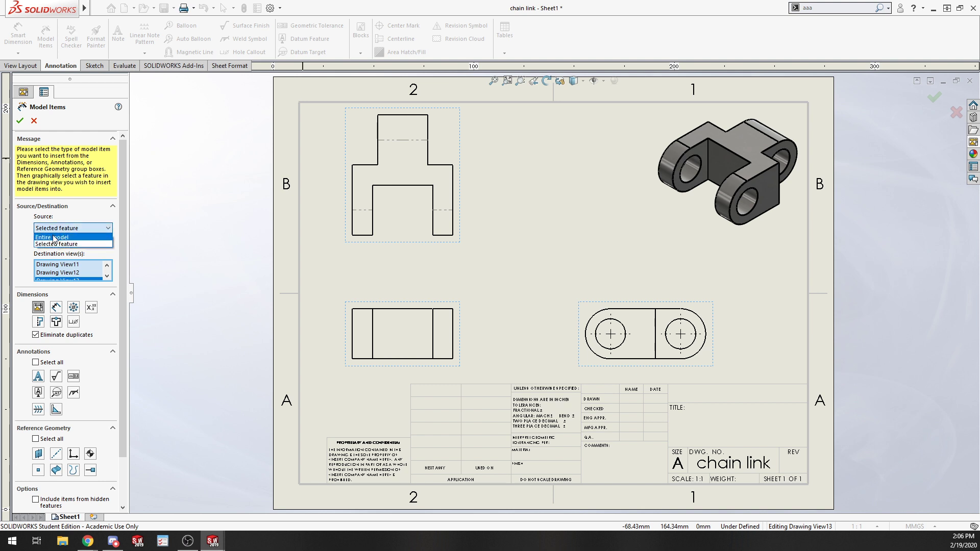
click(54, 238)
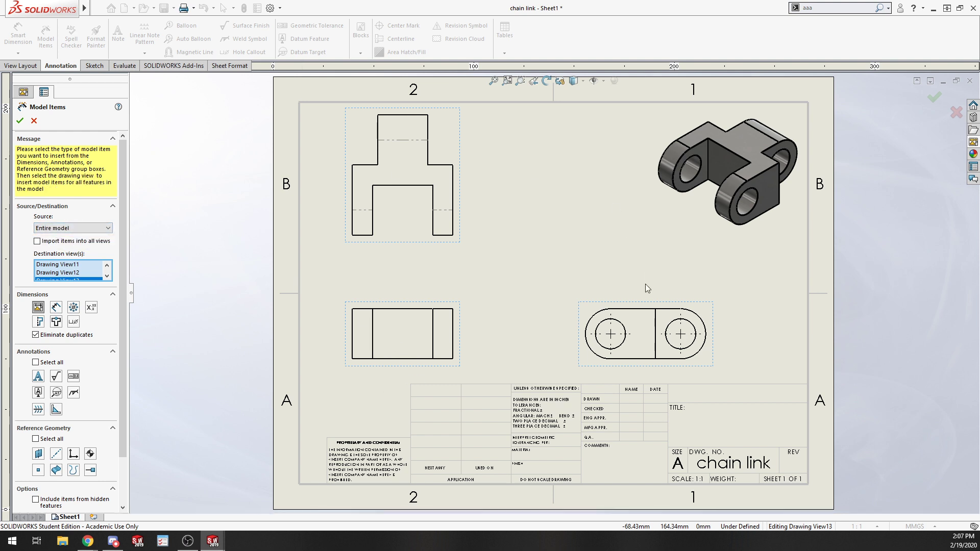
click(21, 121)
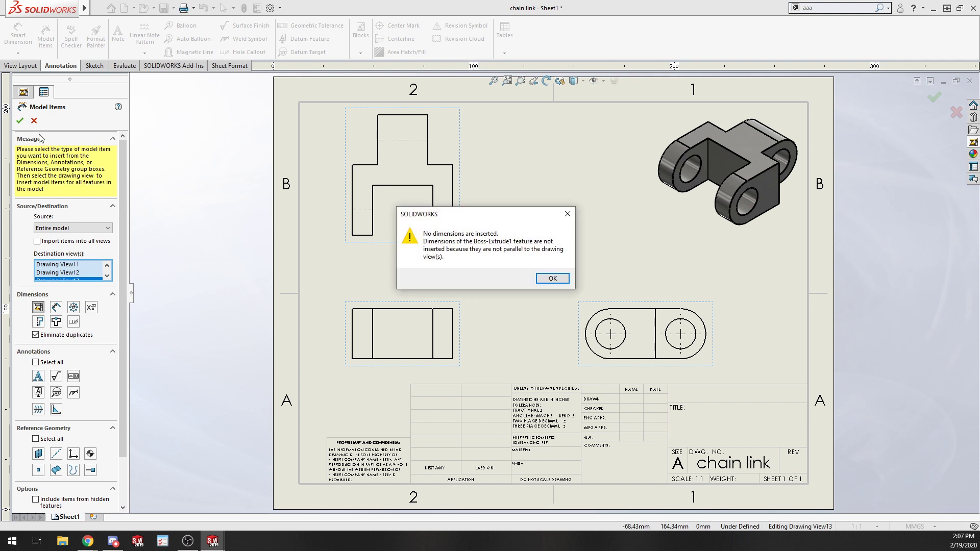
click(553, 279)
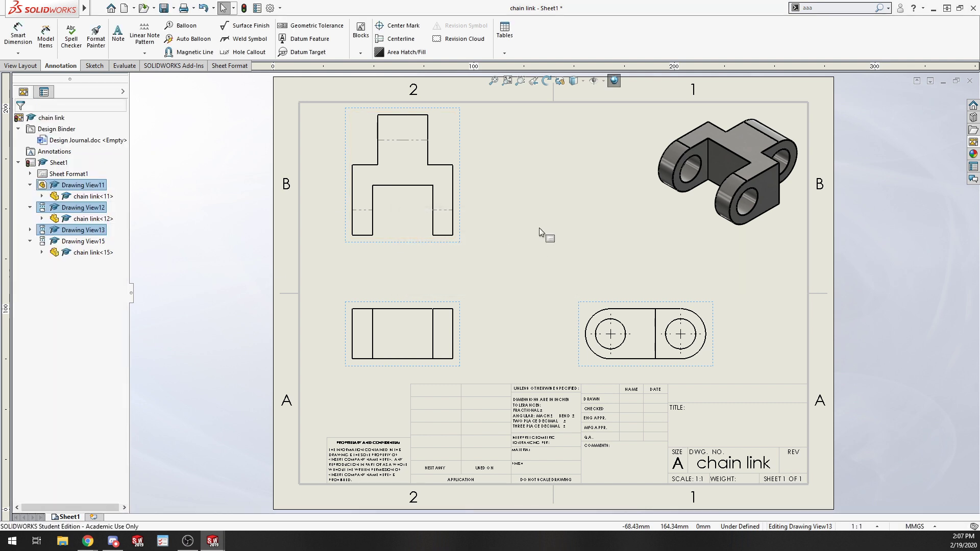
Try inserting entire-model dimensions, including those not marked for drawing, into the view showing both holes.
click(332, 277)
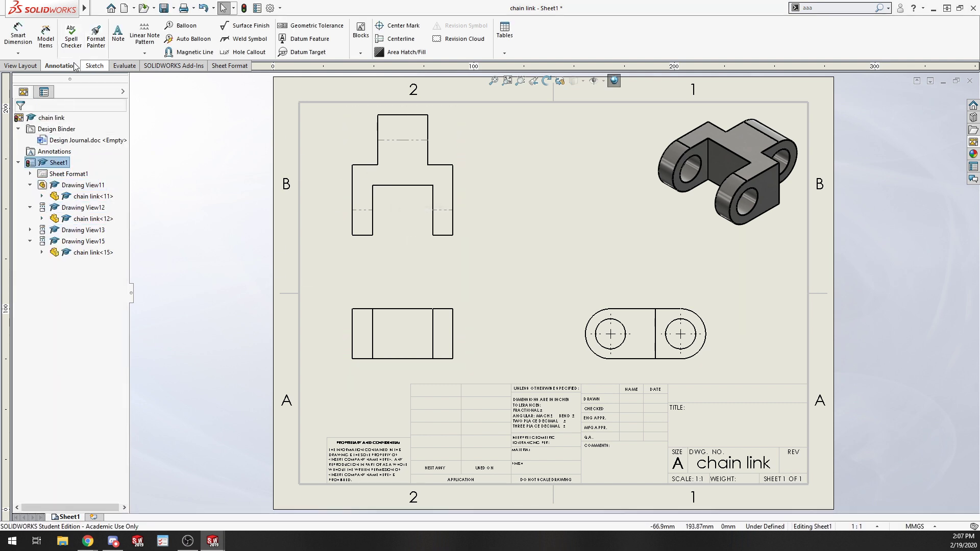
click(45, 37)
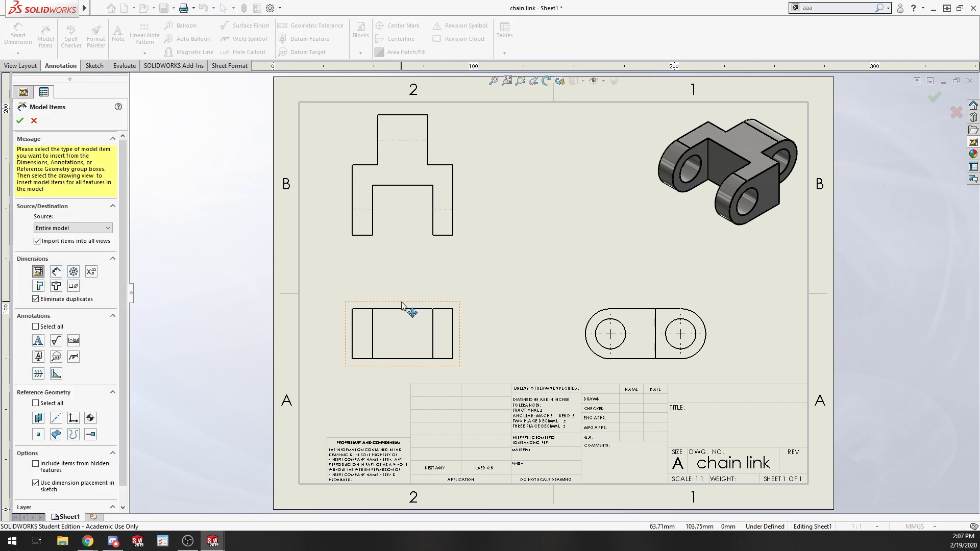
click(663, 322)
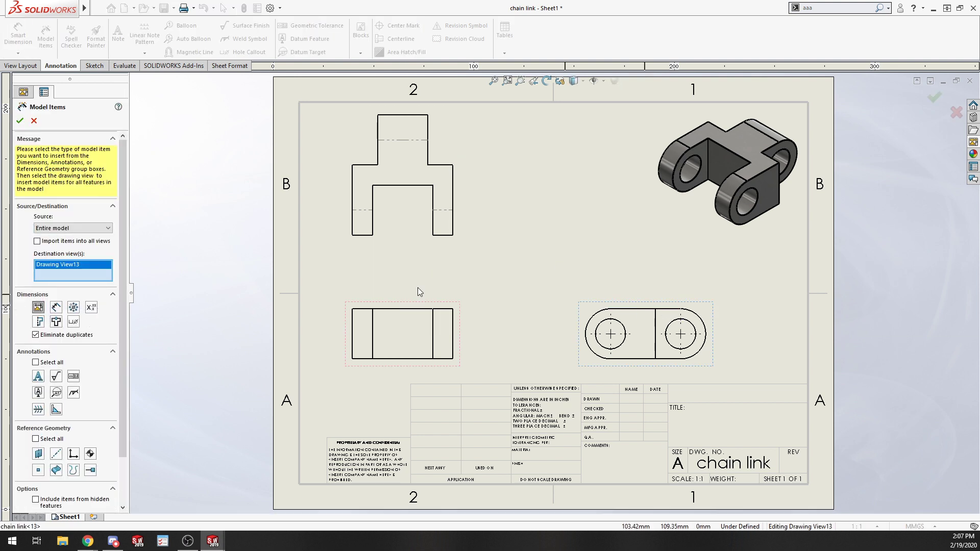
click(72, 227)
click(69, 243)
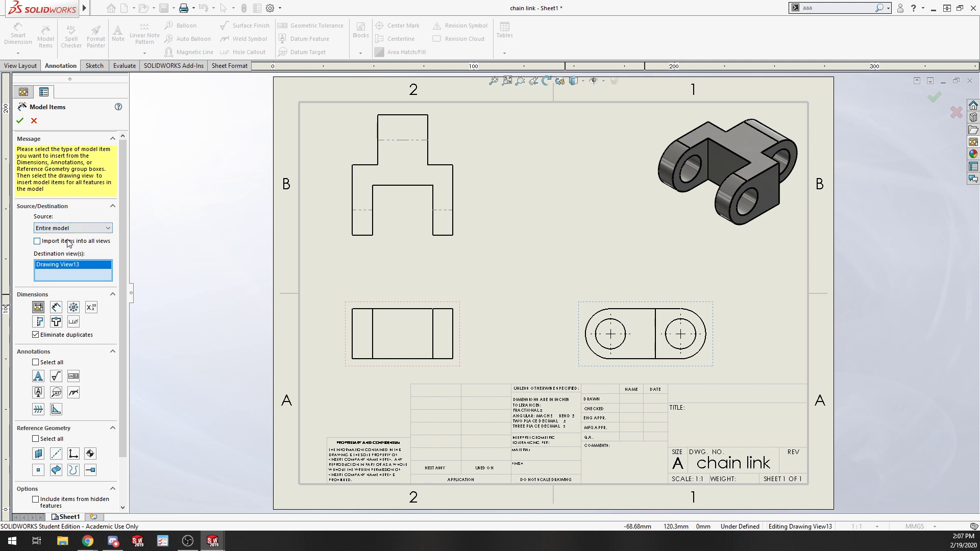
click(57, 309)
click(20, 121)
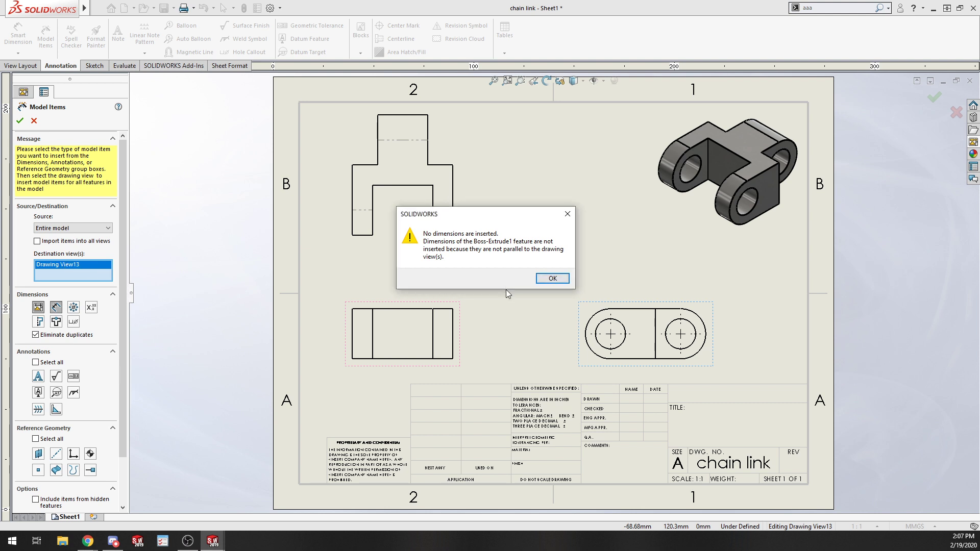
key(Return)
Try inserting entire-model dimensions into the top view with Model Items.
click(403, 205)
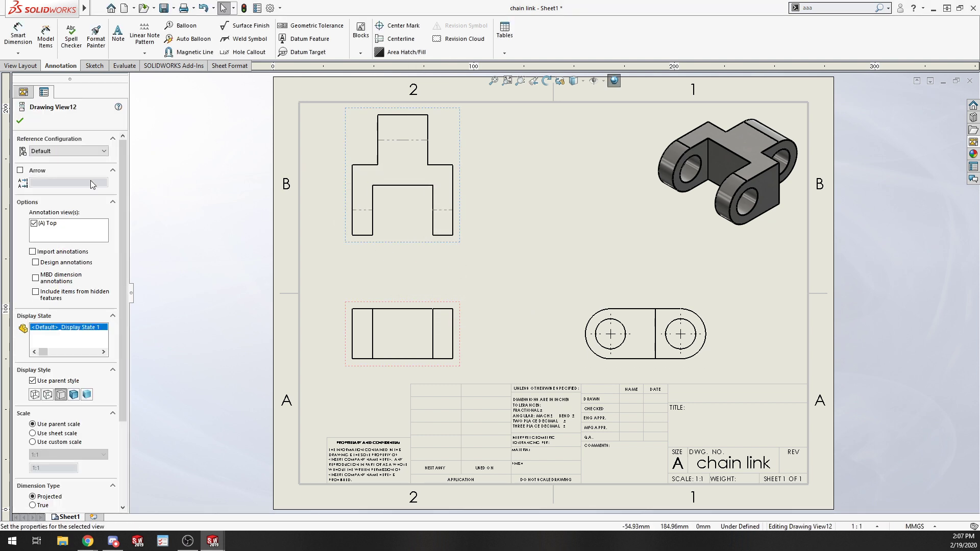
click(46, 36)
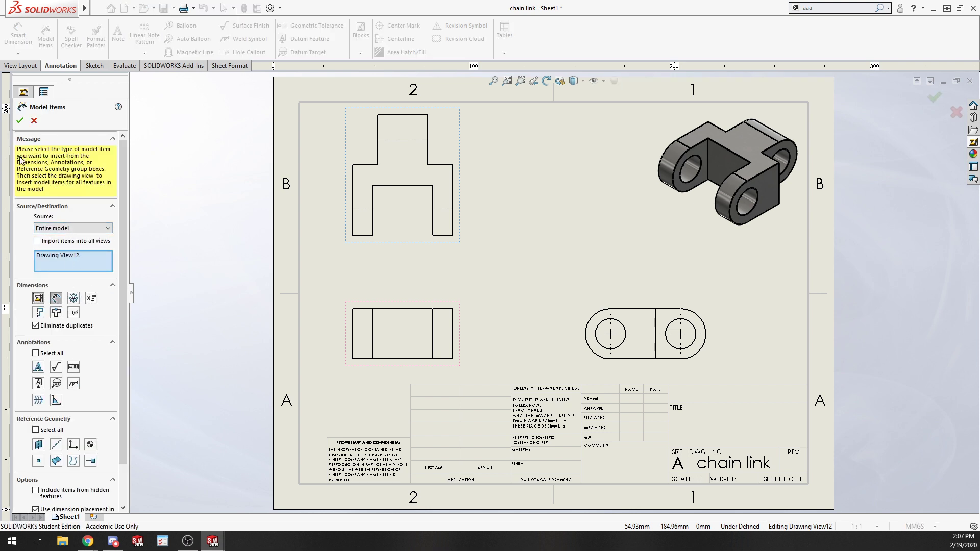
click(20, 121)
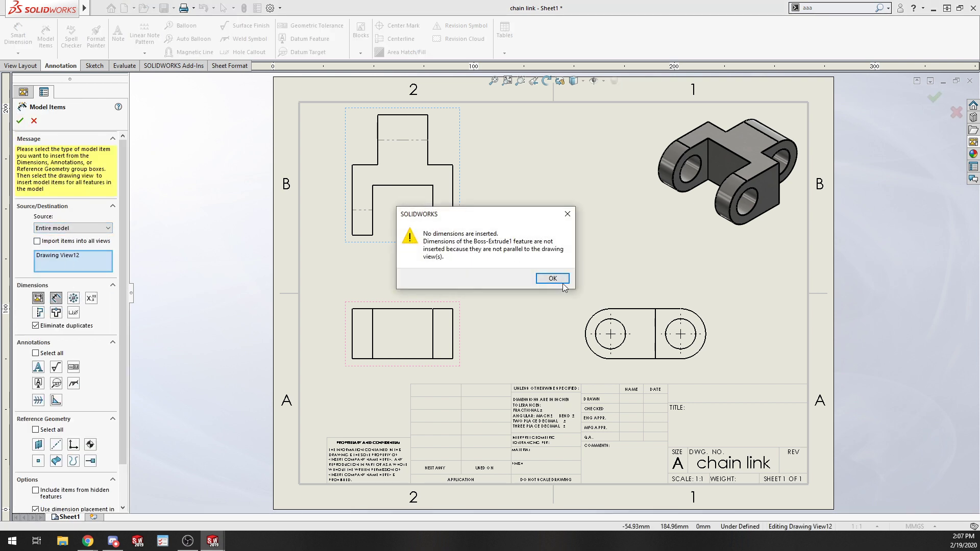
click(562, 282)
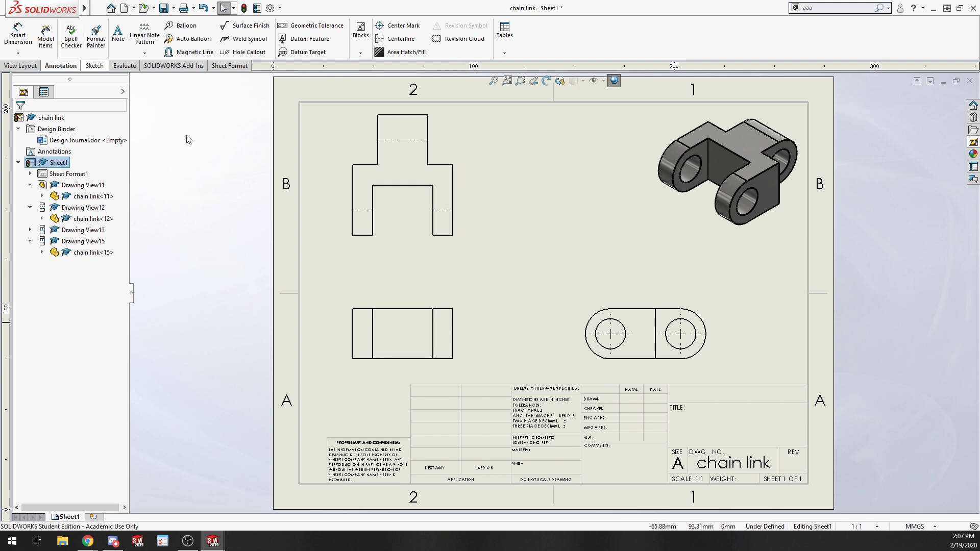
Browse the Lesson10 Exercises folder of the SolidWorks Drawings-ANSI training files in the Open dialog.
key(ctrl+o)
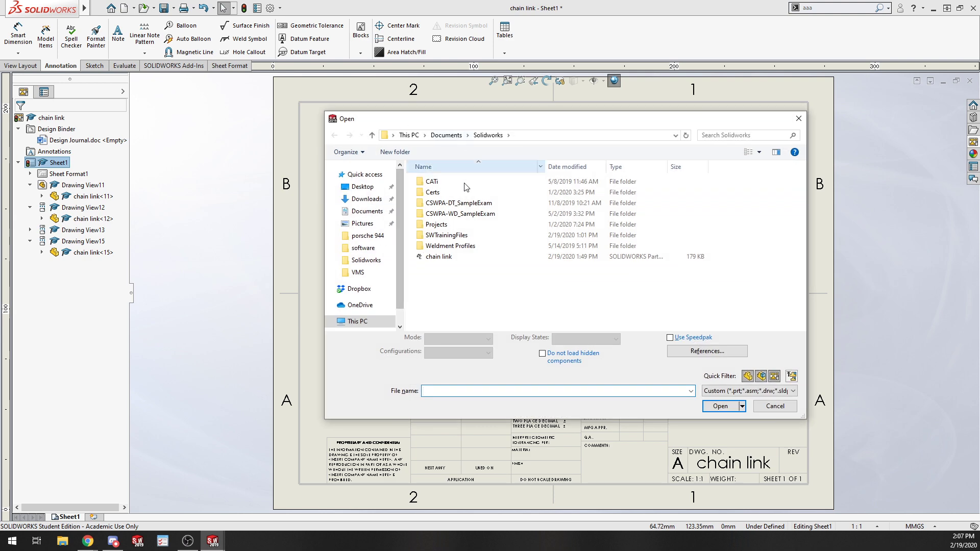
double_click(475, 237)
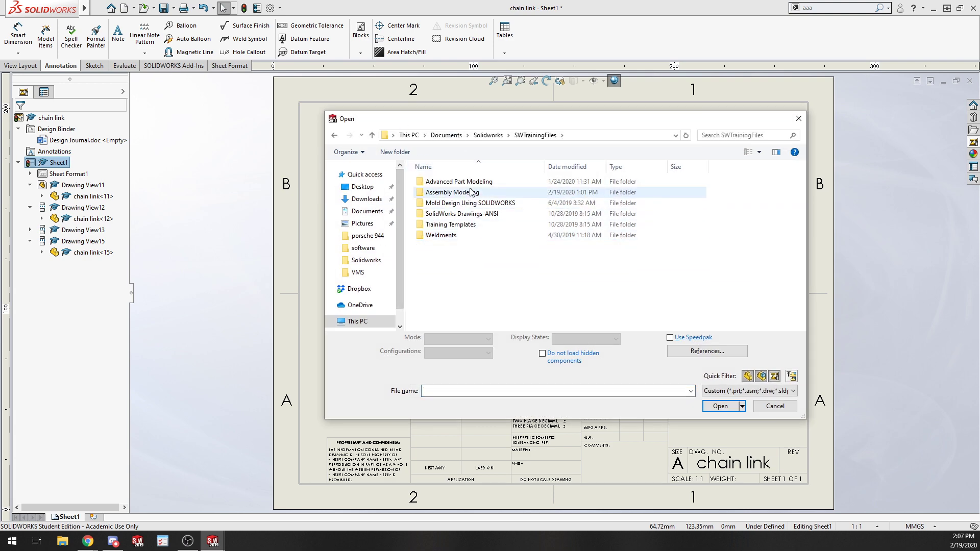
double_click(459, 213)
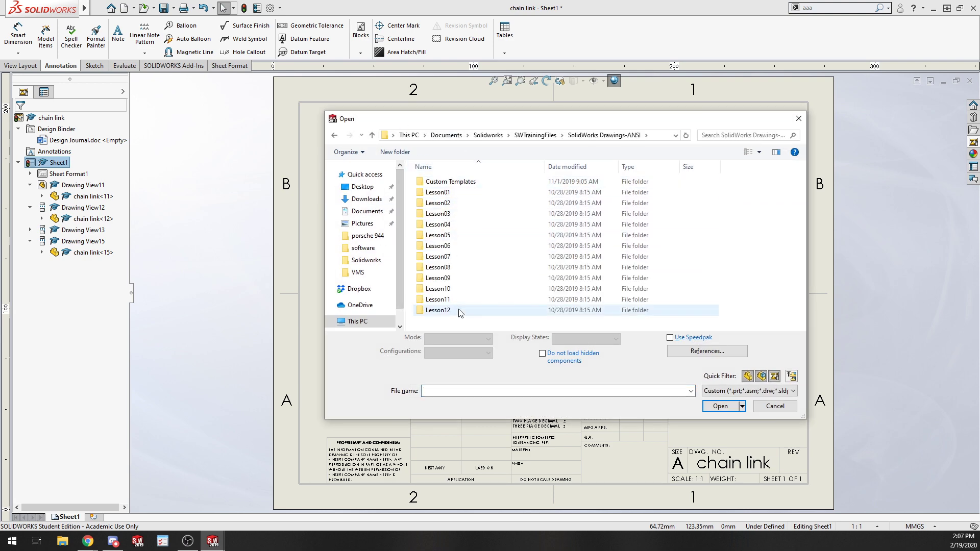
double_click(457, 289)
double_click(455, 196)
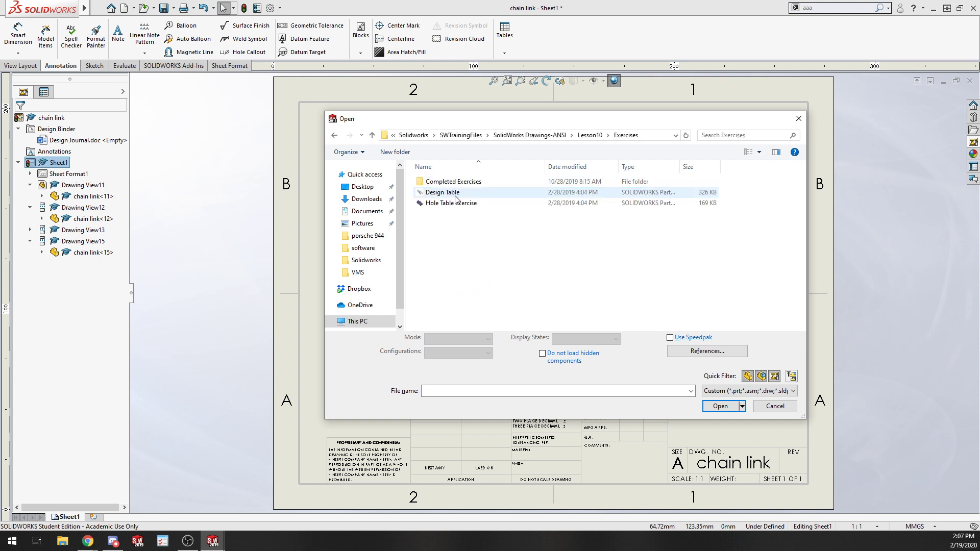
click(440, 202)
click(459, 193)
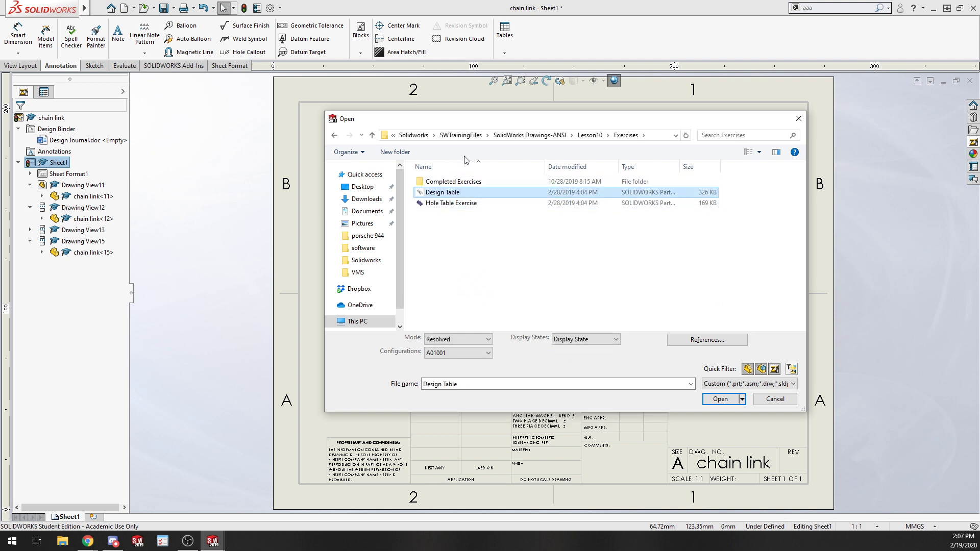
Open the Sample Drawing file from the Lesson02 Exercises folder of the SolidWorks Drawings-ANSI training files.
click(589, 135)
click(551, 136)
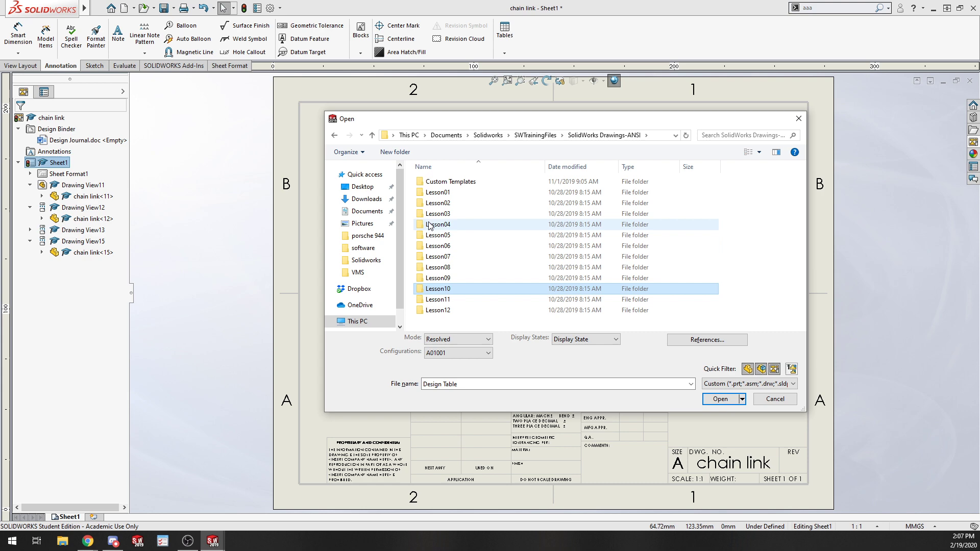
double_click(449, 202)
double_click(455, 193)
click(449, 192)
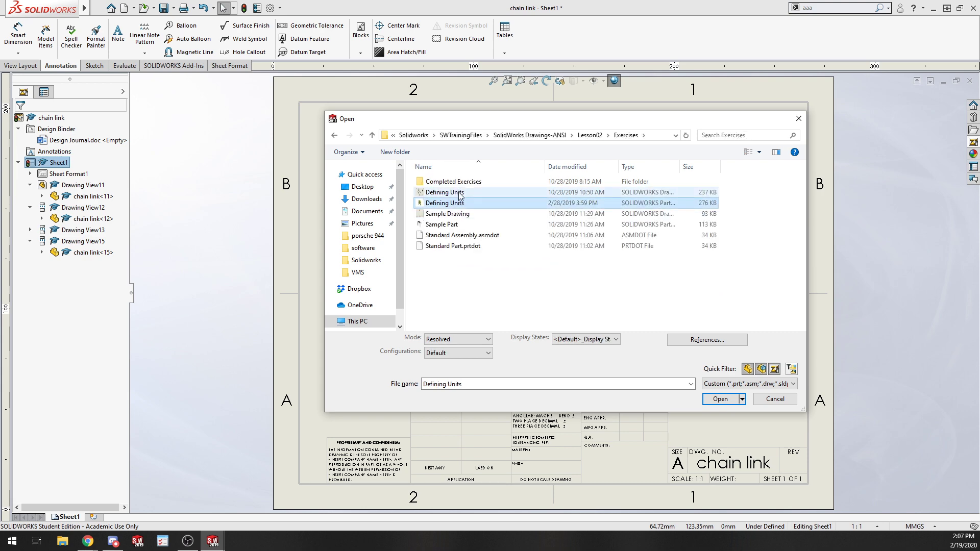
click(461, 213)
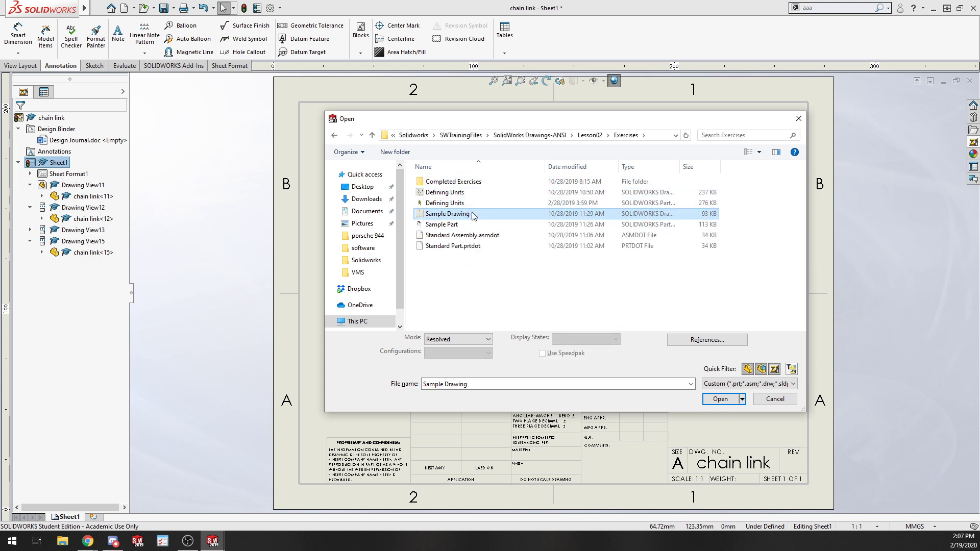
double_click(465, 215)
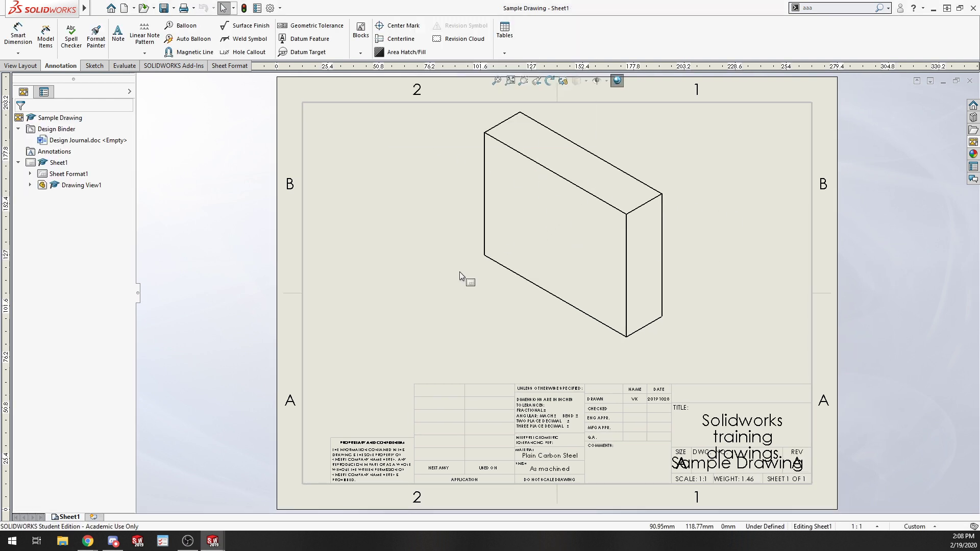
Switch the sample drawing's view from isometric to a standard orthographic orientation.
click(578, 248)
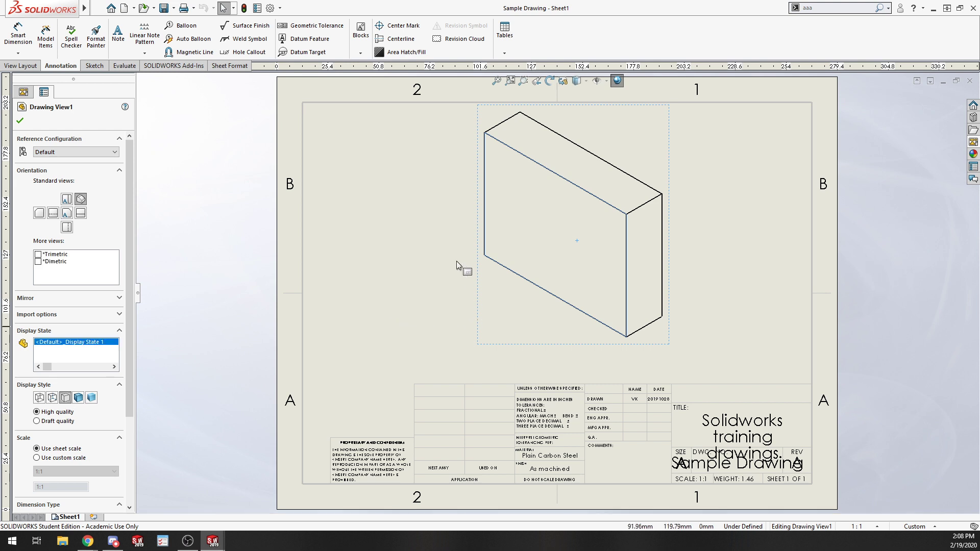
click(65, 214)
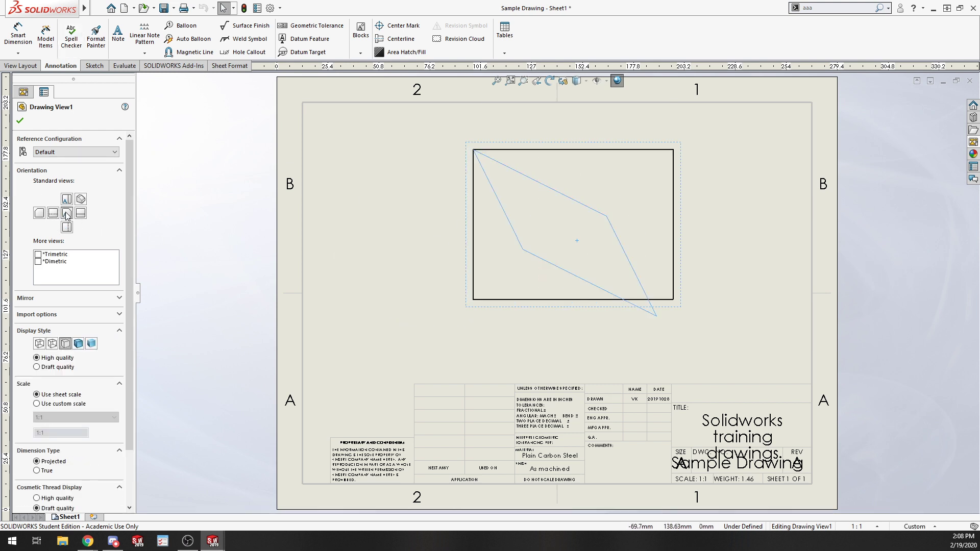
Set the sample drawing view's orientation to the Bottom standard view.
click(69, 200)
click(69, 229)
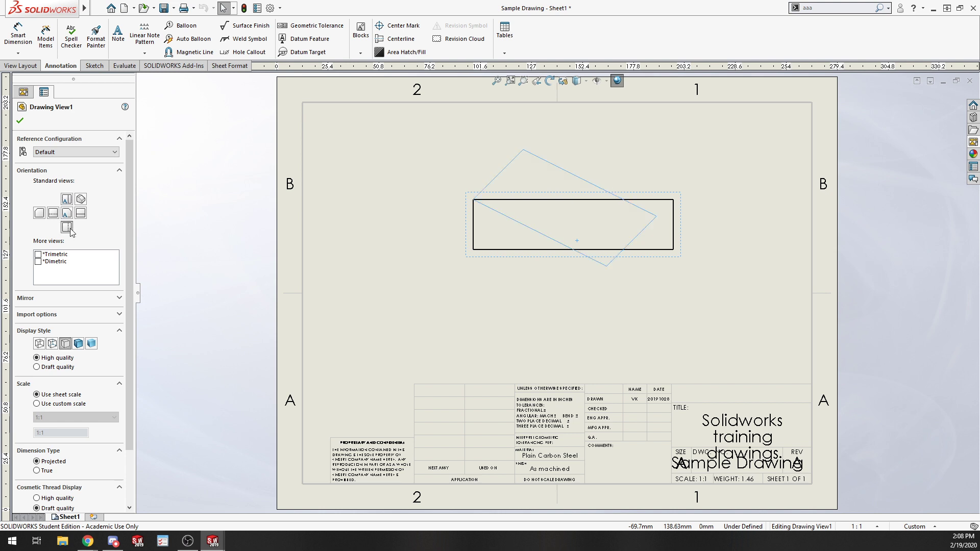
click(350, 247)
click(522, 289)
click(553, 258)
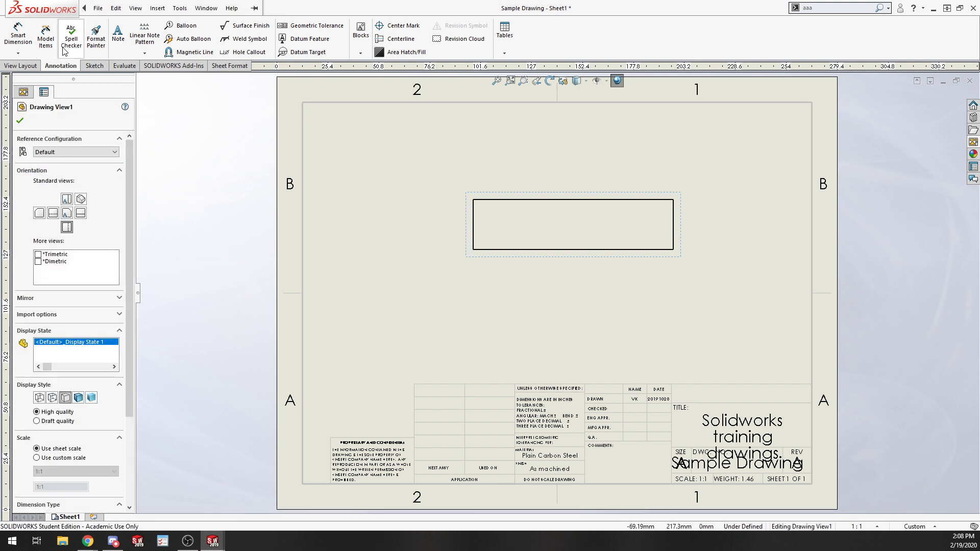
Insert the entire model's dimensions into the drawing view with Model Items.
click(46, 41)
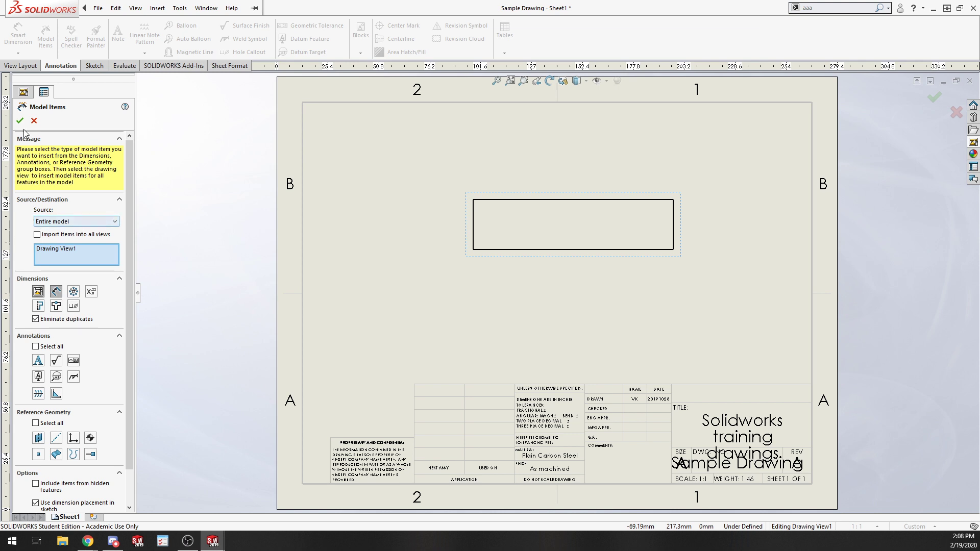
click(20, 121)
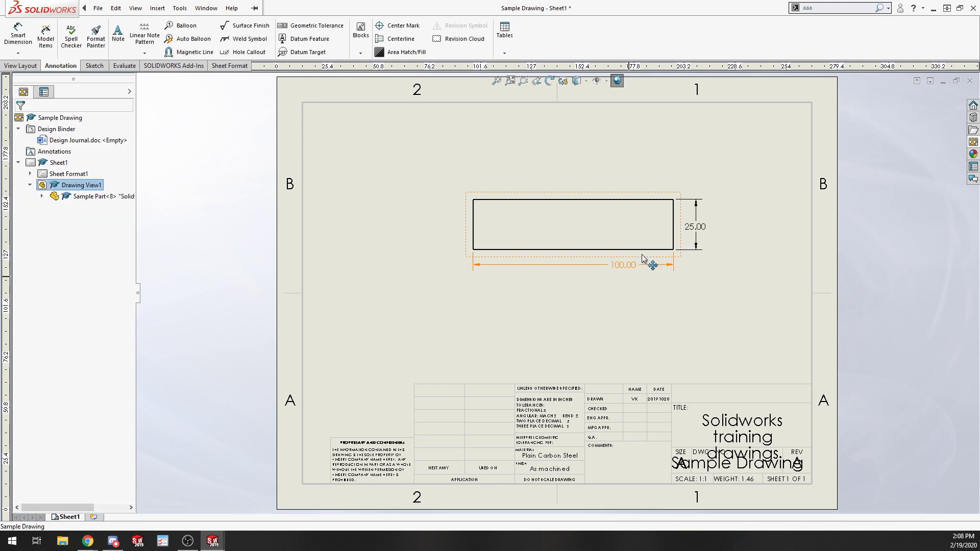
click(721, 283)
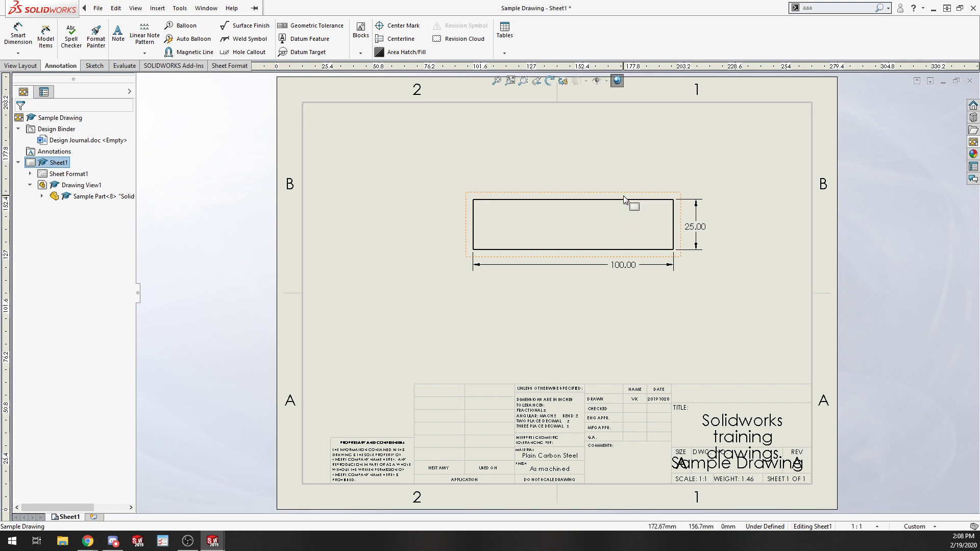
Move the dimensioned drawing view toward the lower left of the sheet.
mouse_move(623, 195)
mouse_down()
mouse_move(492, 266)
mouse_move(462, 261)
mouse_move(339, 338)
mouse_up()
key(Escape)
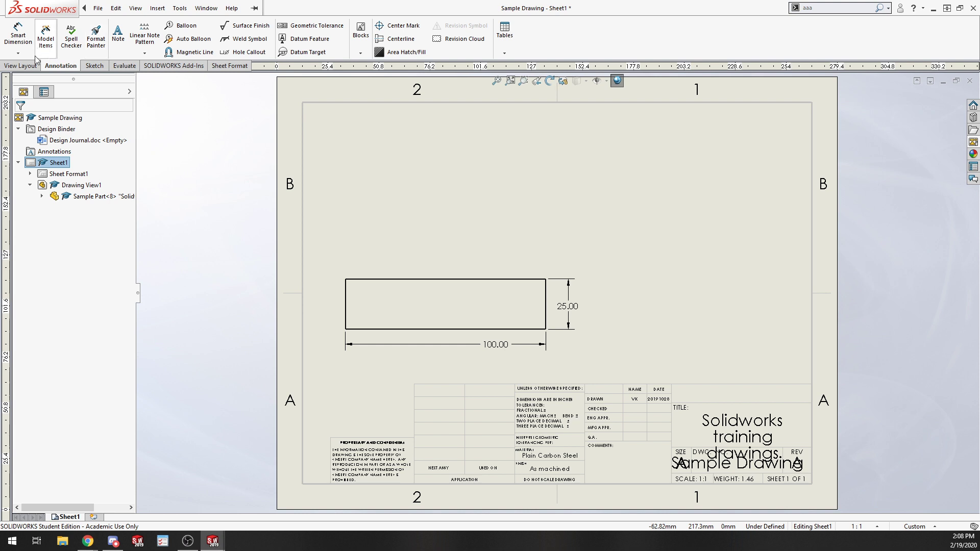
Create a projected isometric view from the drawing view, placed in the sheet's upper right.
click(20, 66)
click(67, 39)
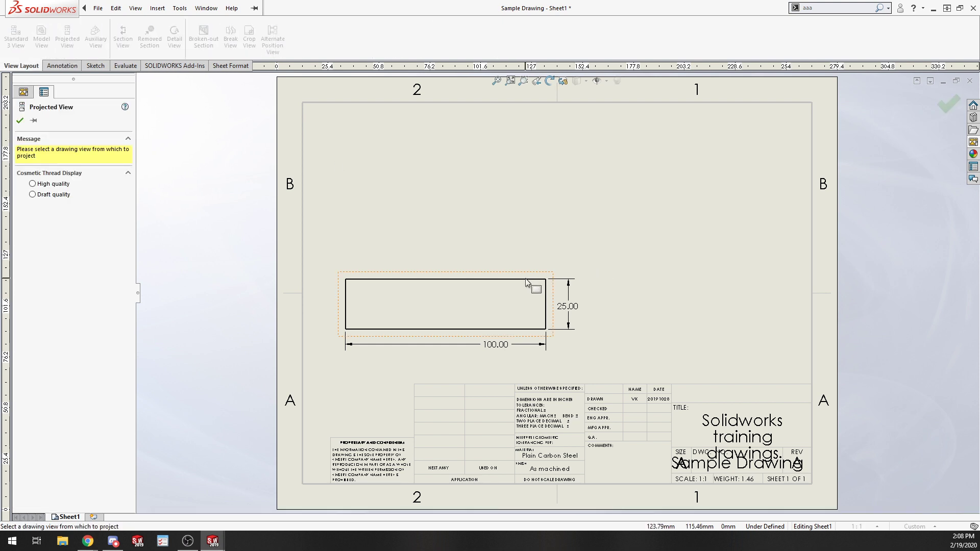
click(545, 285)
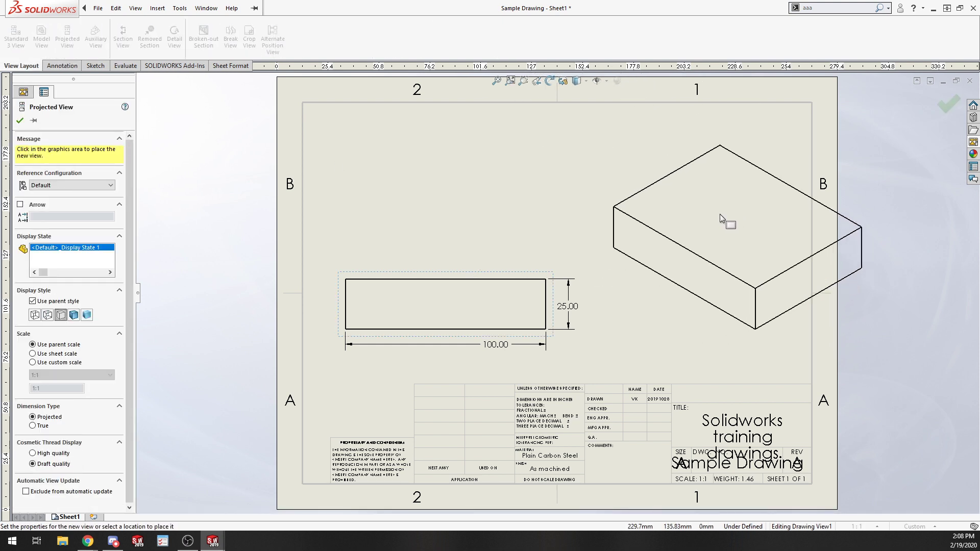
click(694, 210)
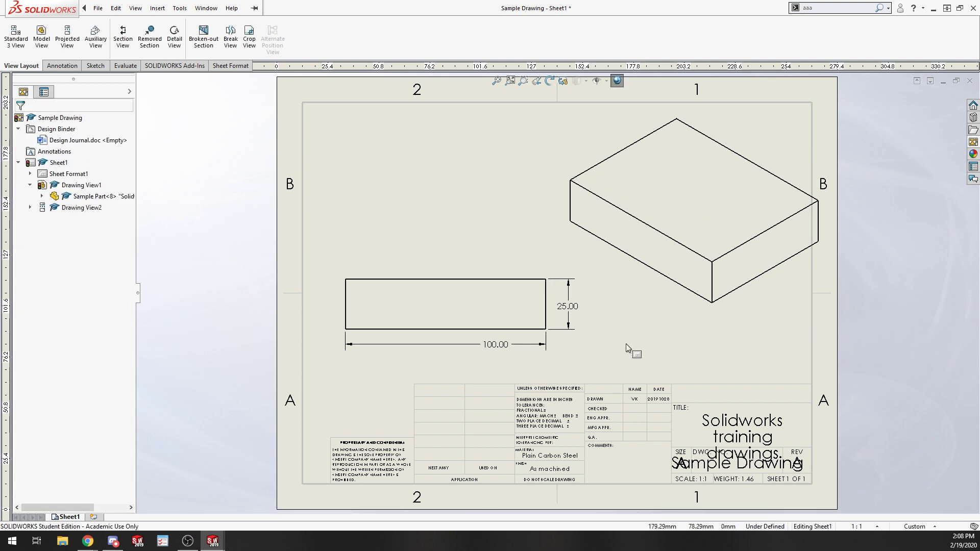
Select the view's width and height dimensions to inspect their properties.
click(498, 345)
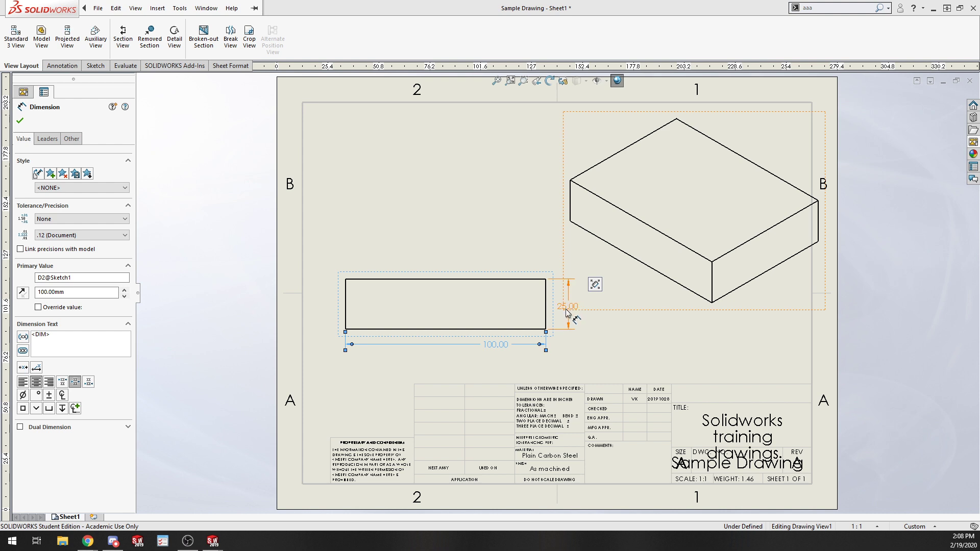
click(566, 309)
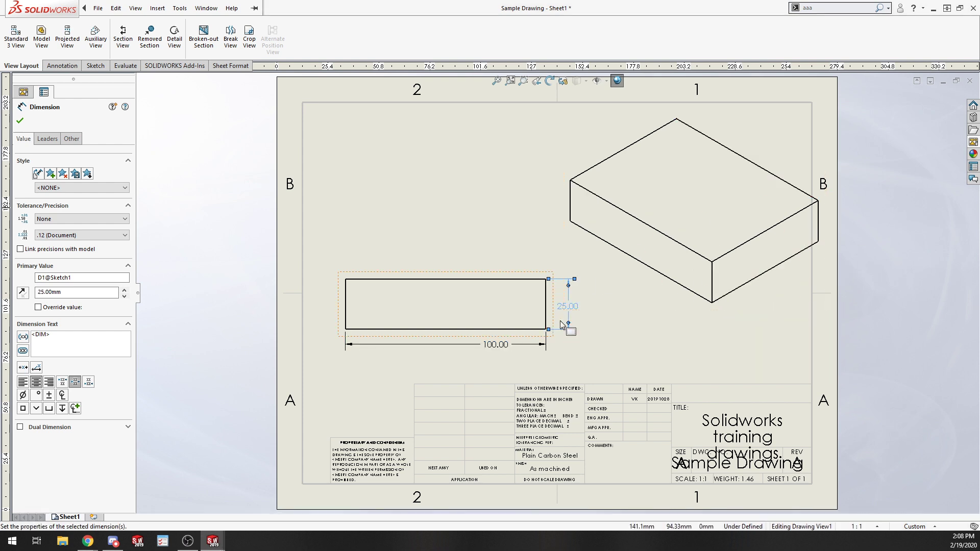
click(673, 342)
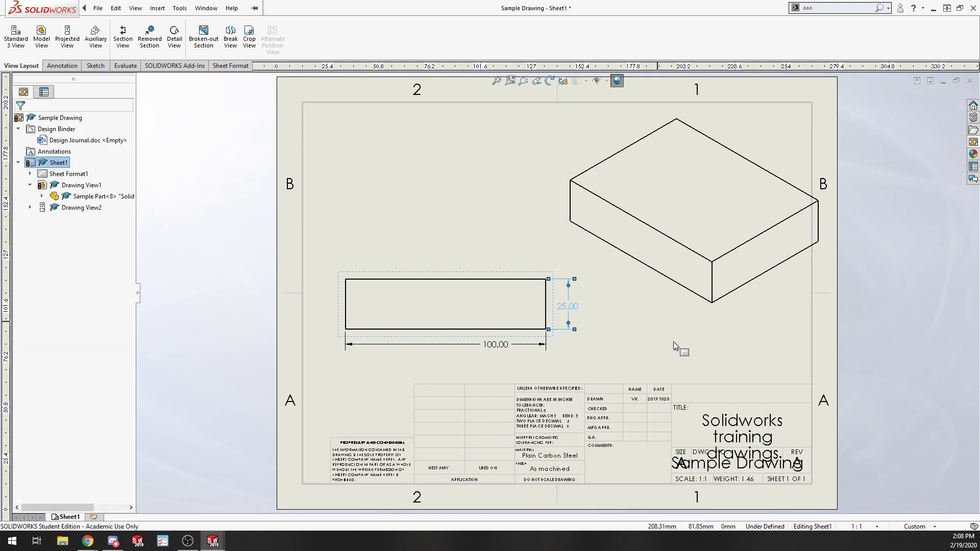
Nudge the dimensioned drawing view slightly down and to the left.
click(503, 296)
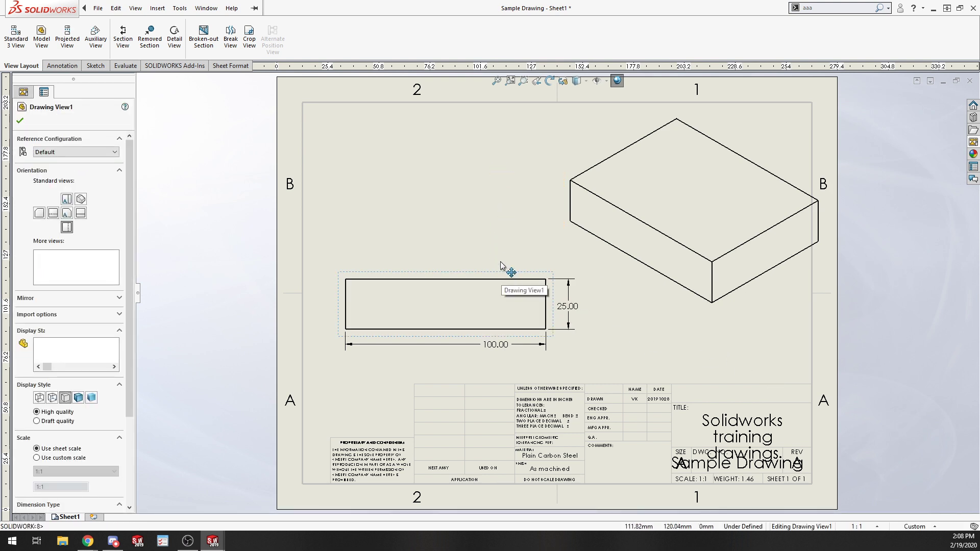
mouse_move(477, 273)
mouse_down()
mouse_move(475, 265)
mouse_move(475, 283)
mouse_move(471, 263)
mouse_move(467, 282)
mouse_up()
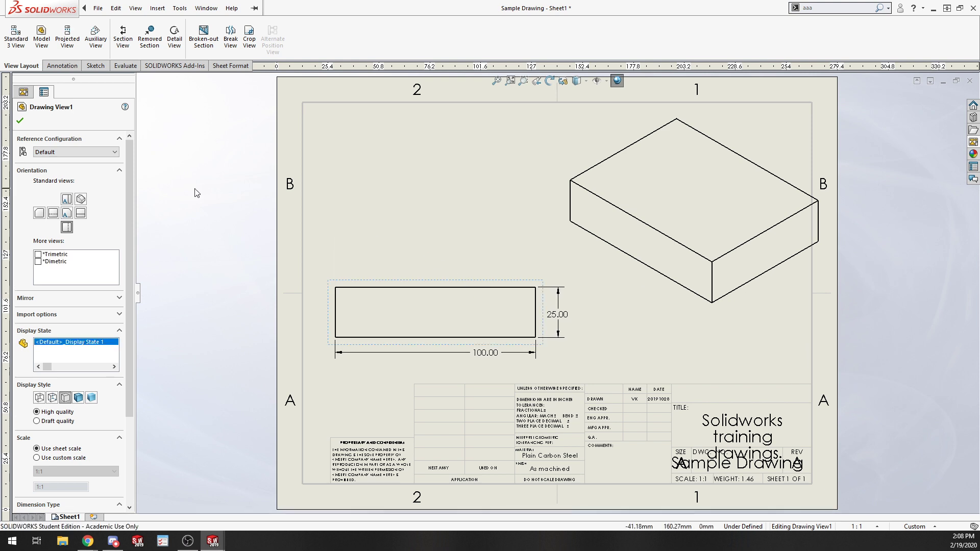
click(196, 192)
Project a new view above the dimensioned drawing view and cancel the Model View command that follows.
click(67, 38)
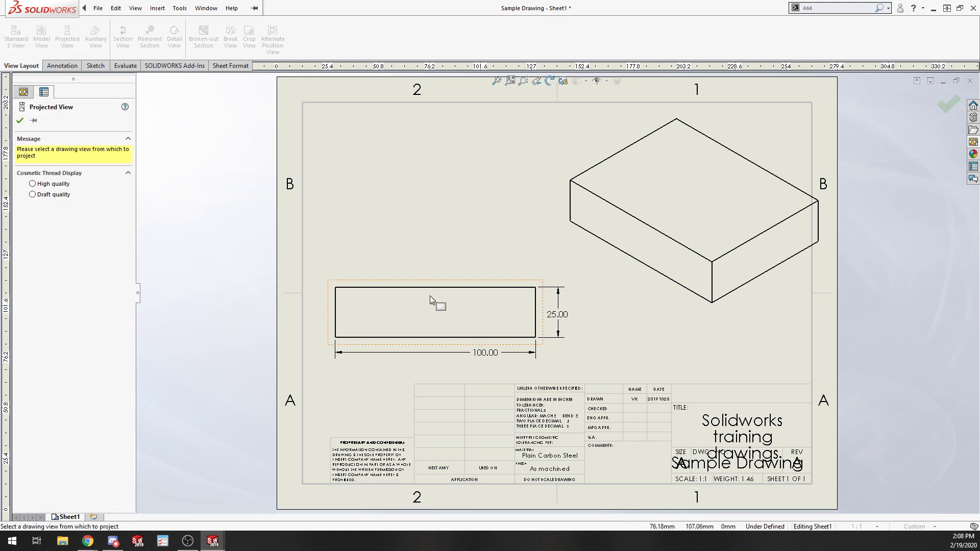
click(429, 296)
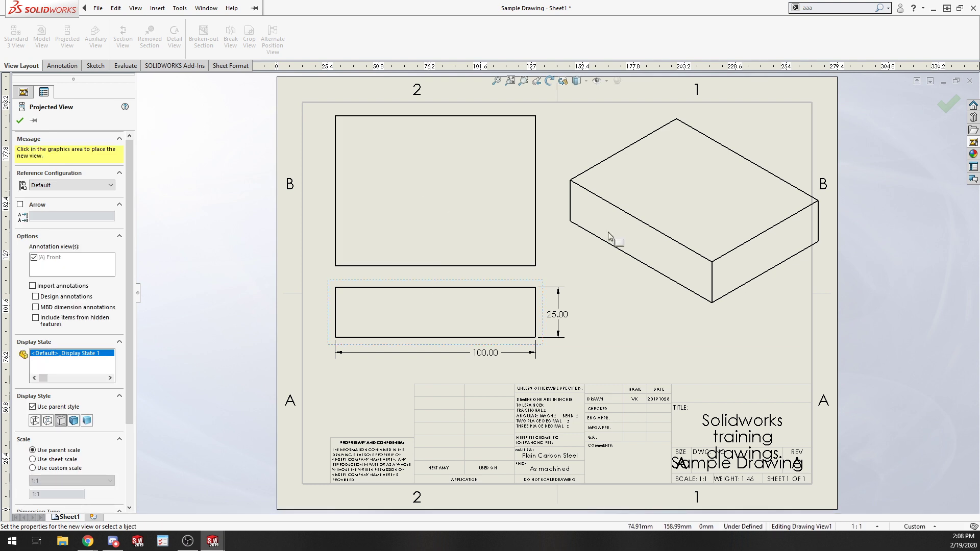
click(443, 210)
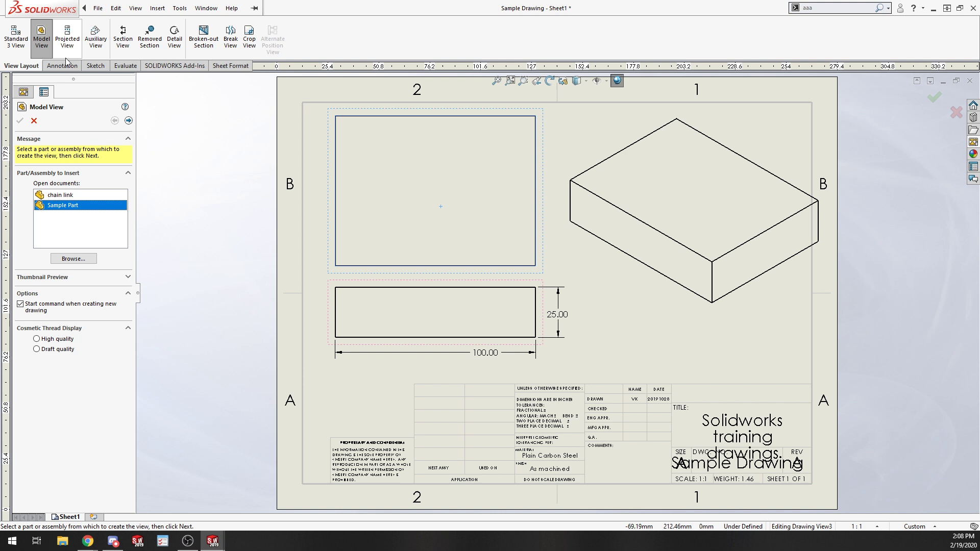
click(33, 121)
Insert the model's dimensions into all views with Model Items.
click(61, 65)
click(46, 46)
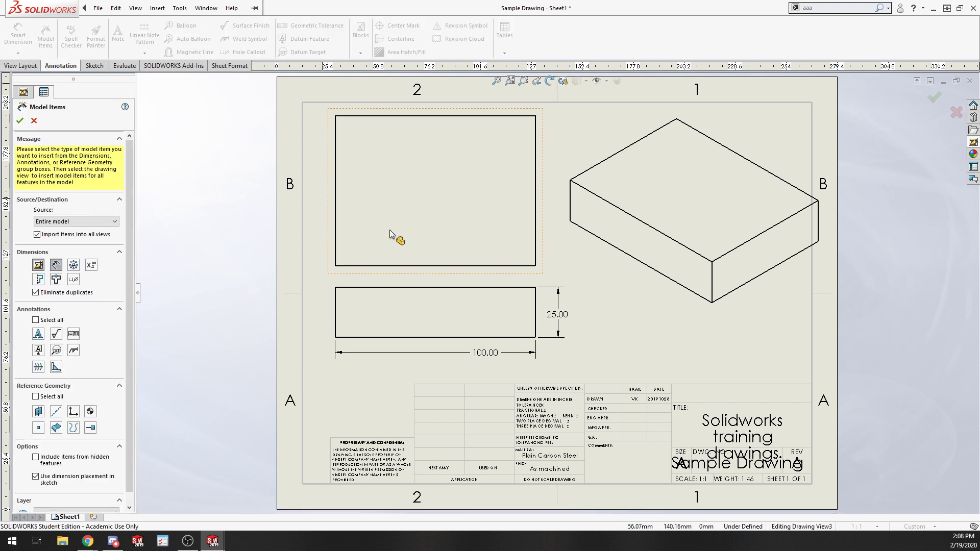
click(20, 121)
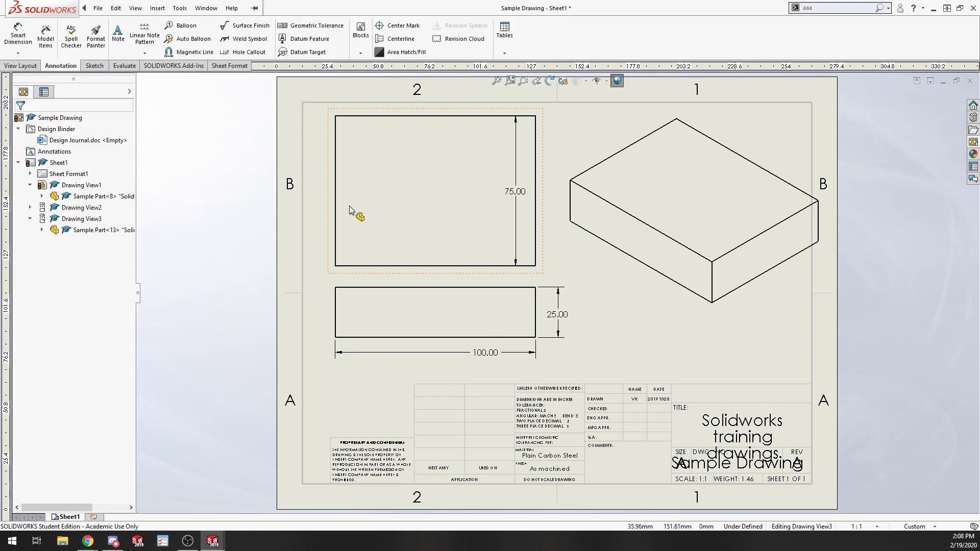
Reposition the new view's height dimension and the lower view's width dimension slightly.
drag(552, 190, 557, 191)
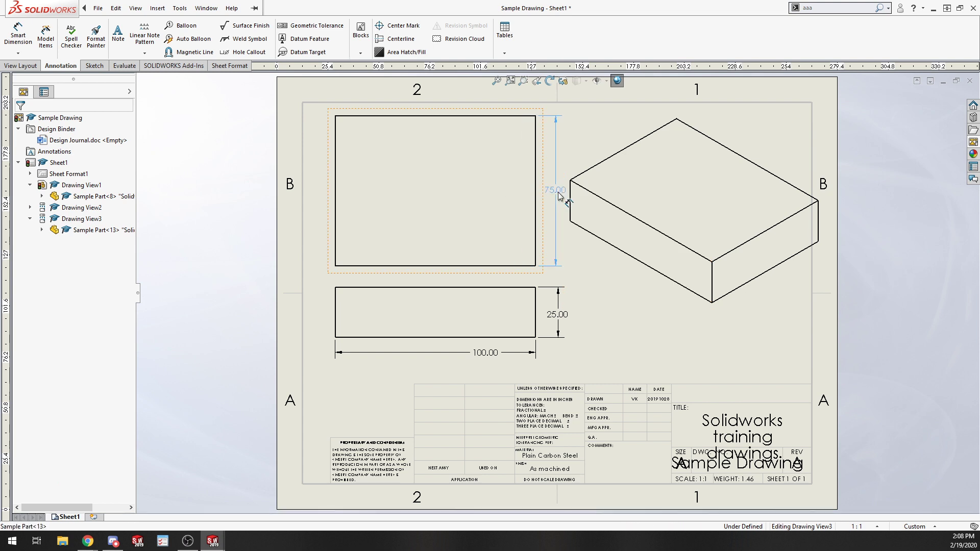
click(559, 197)
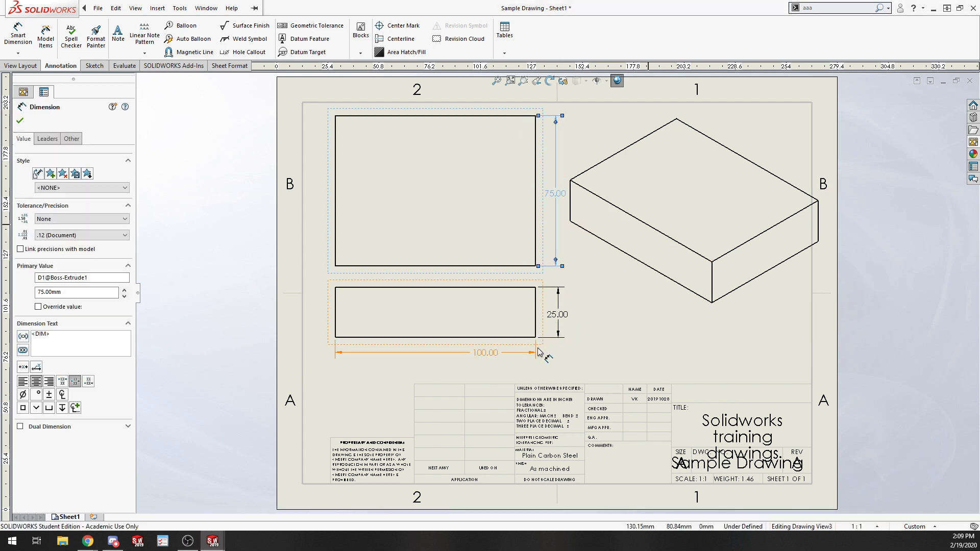
drag(499, 354, 441, 360)
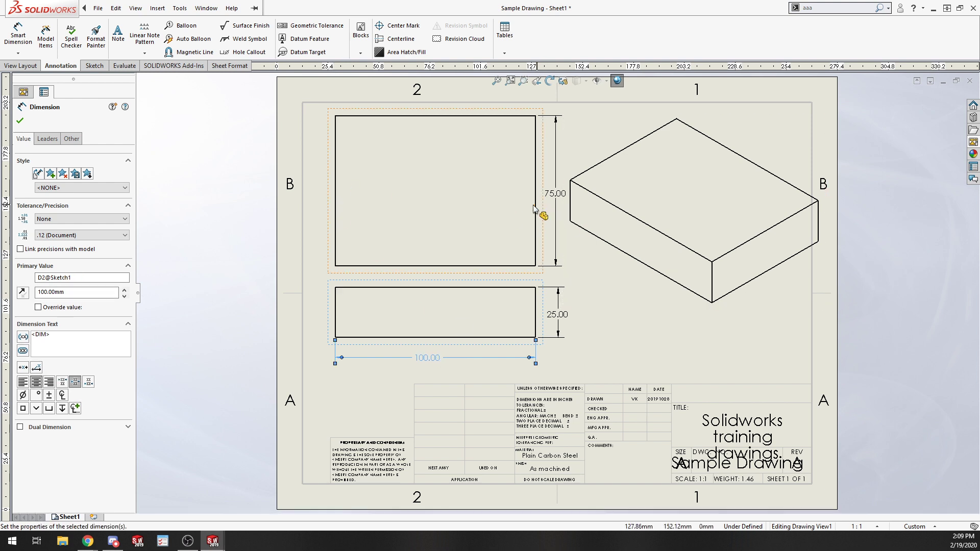
click(693, 350)
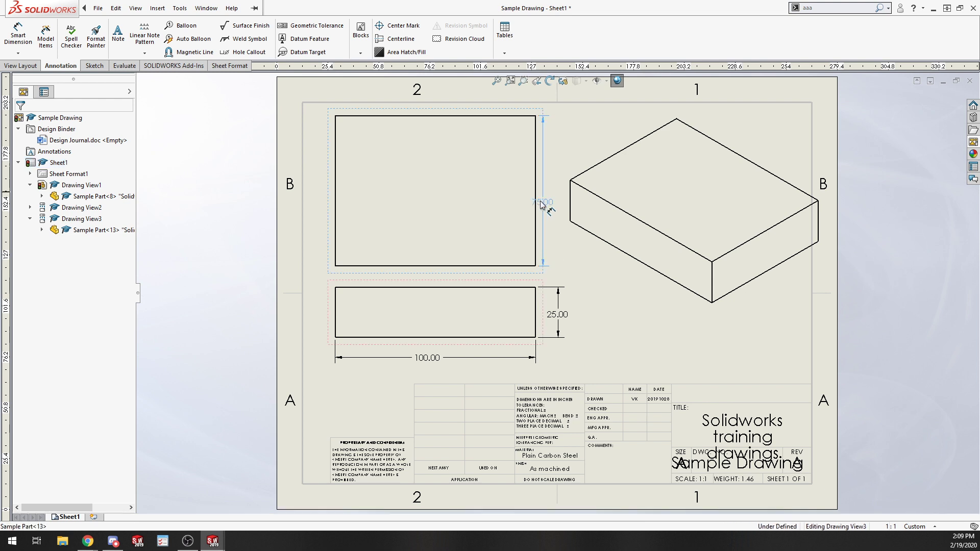
click(556, 192)
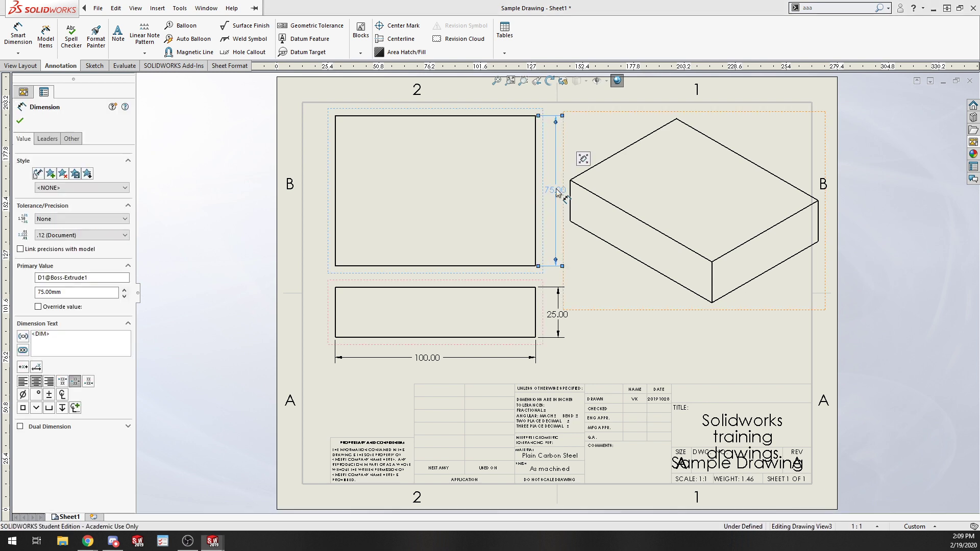
click(757, 355)
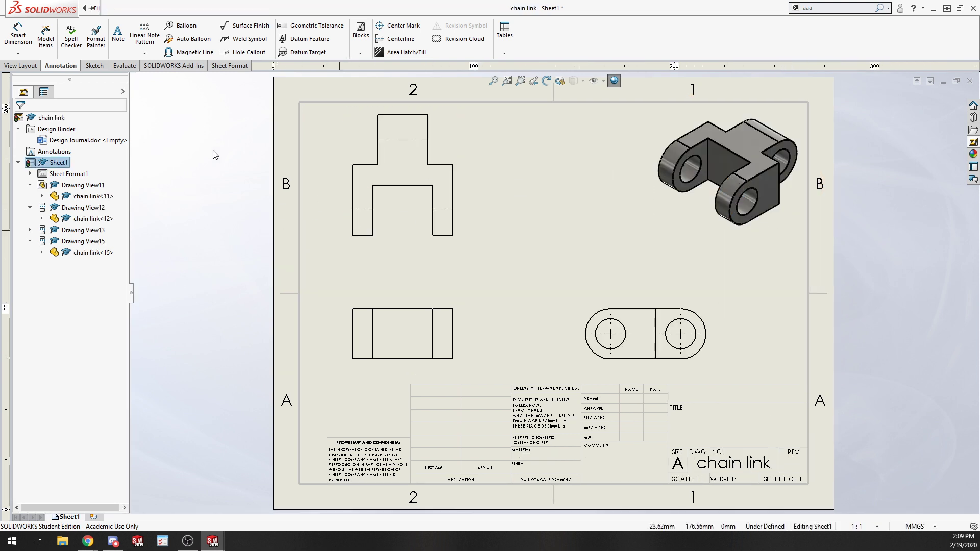
In the chain link drawing, dimension the overall base width of the upper-left view with Smart Dimension.
click(21, 36)
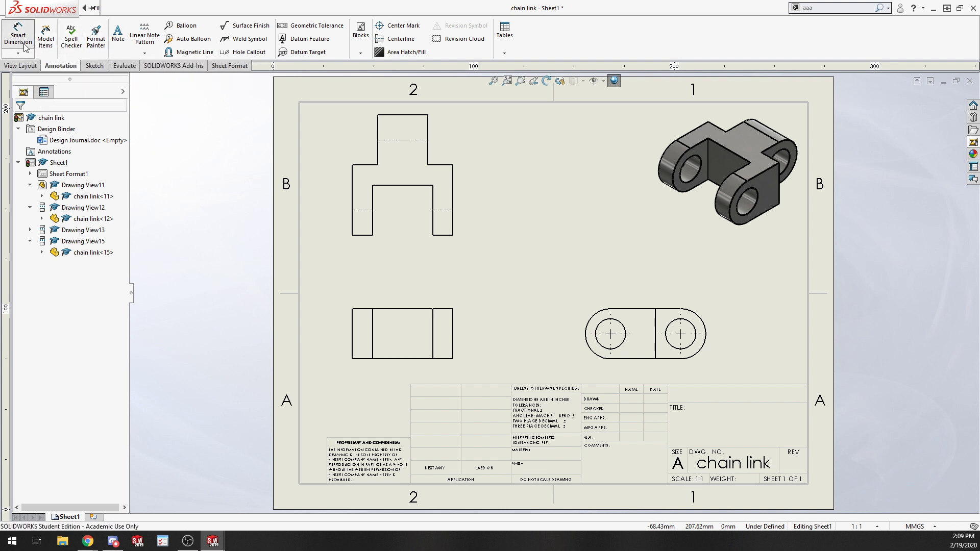
click(352, 191)
click(453, 191)
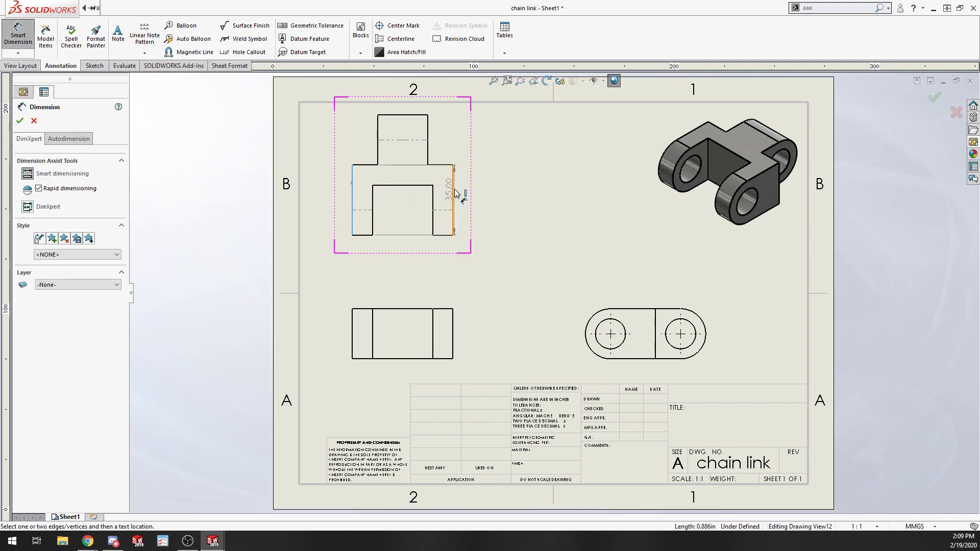
click(406, 260)
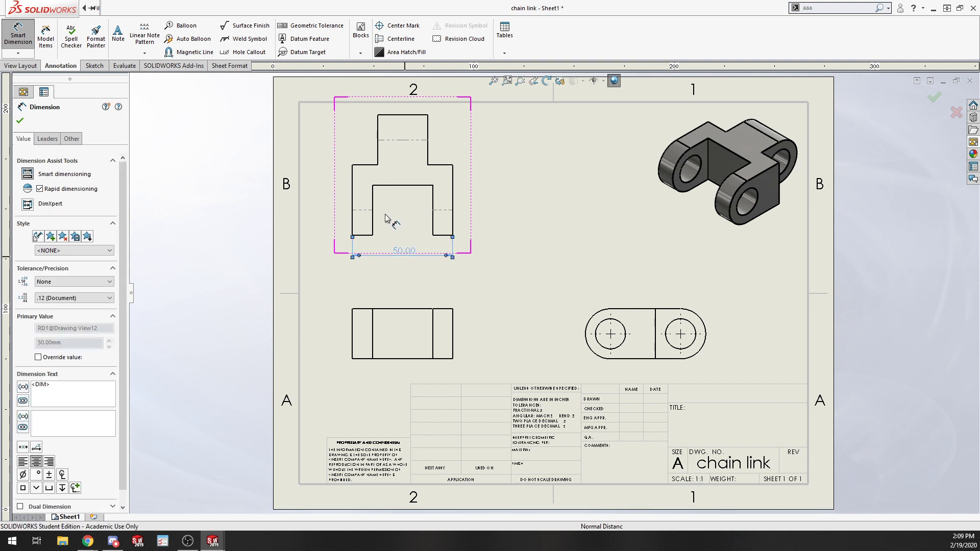
Dimension the width of the inner slot in the same view.
click(373, 209)
click(433, 207)
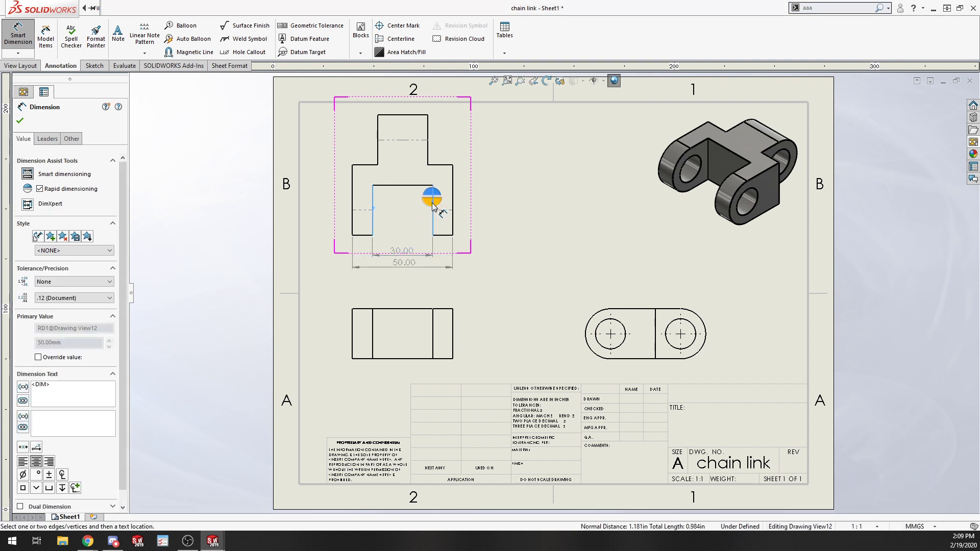
click(406, 253)
Dimension the width of the top tab above the view and exit the command.
click(381, 147)
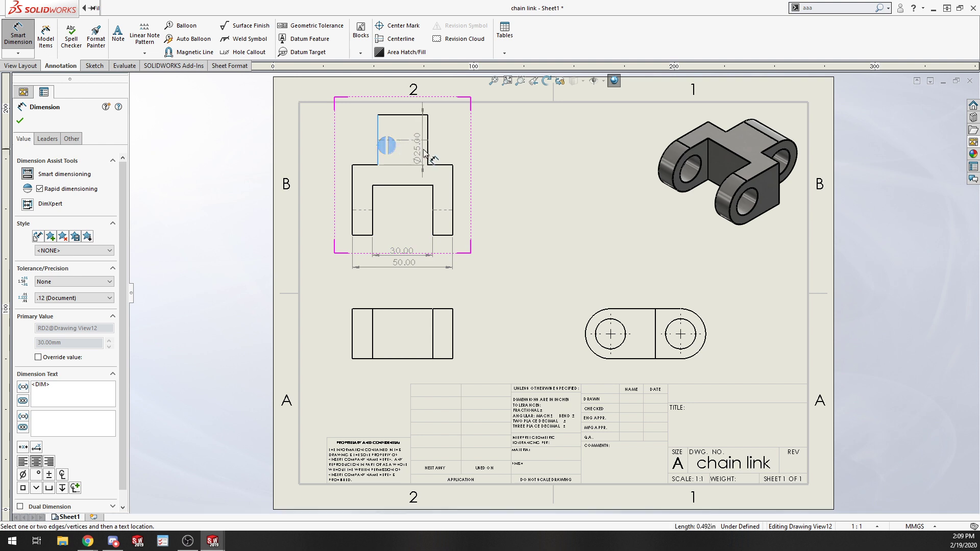
click(428, 154)
click(428, 150)
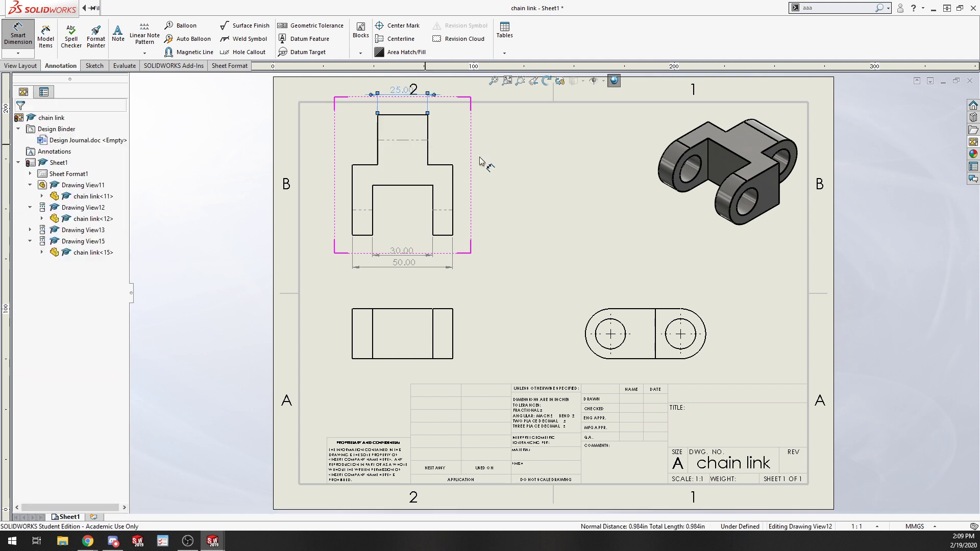
click(609, 179)
key(Escape)
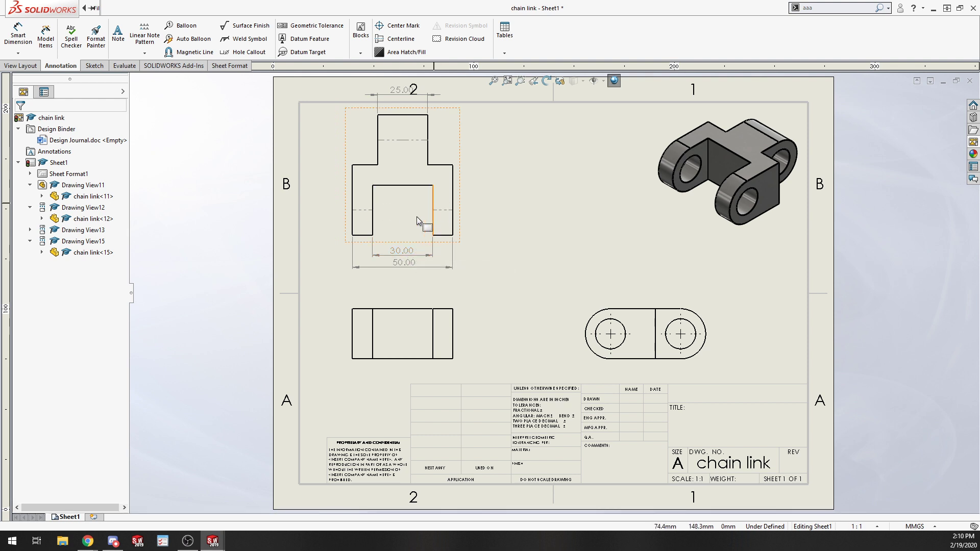
Select the slot width and overall width dimensions under the upper-left view.
click(411, 253)
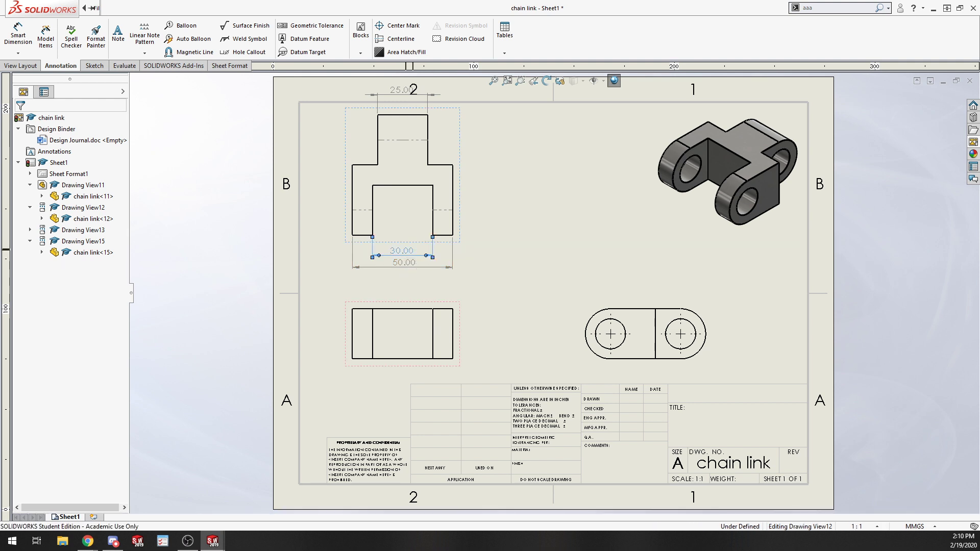
click(417, 261)
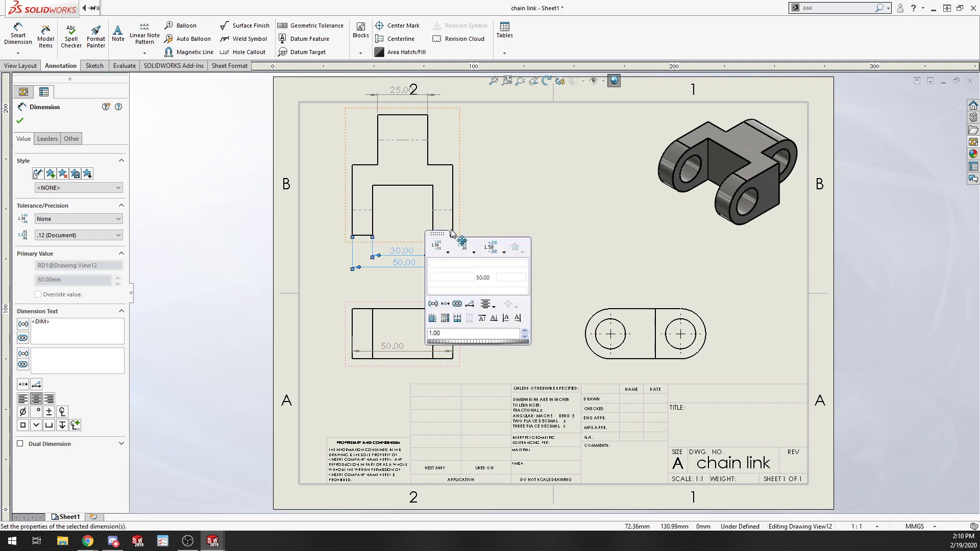
key(Escape)
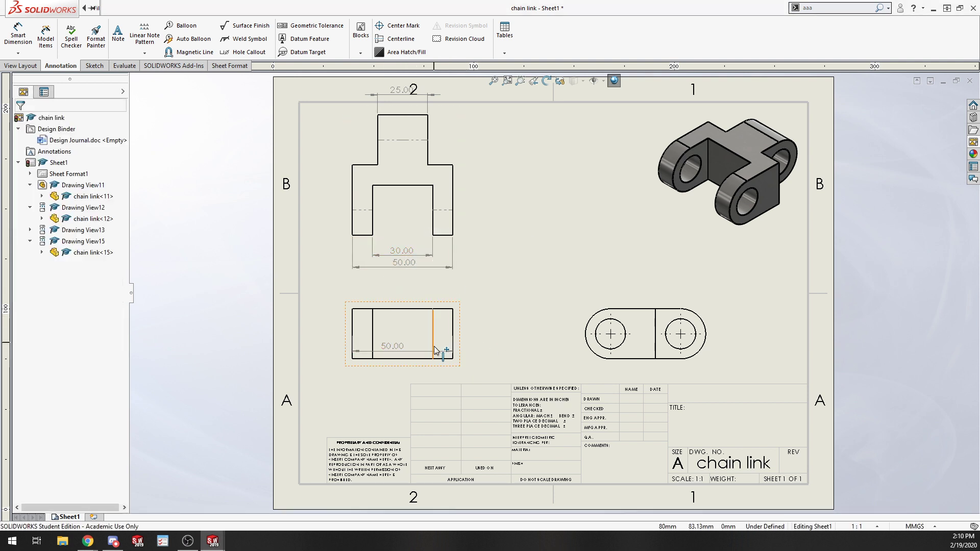
Undo the last two changes and delete the overall width dimension from the lower-left view.
click(521, 358)
key(ctrl+z)
key(ctrl+z)
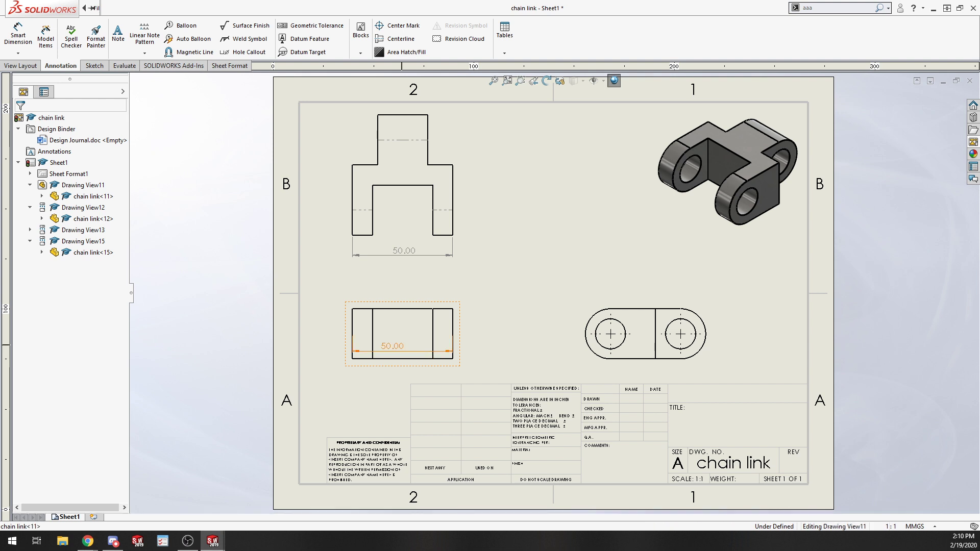
click(436, 351)
key(Delete)
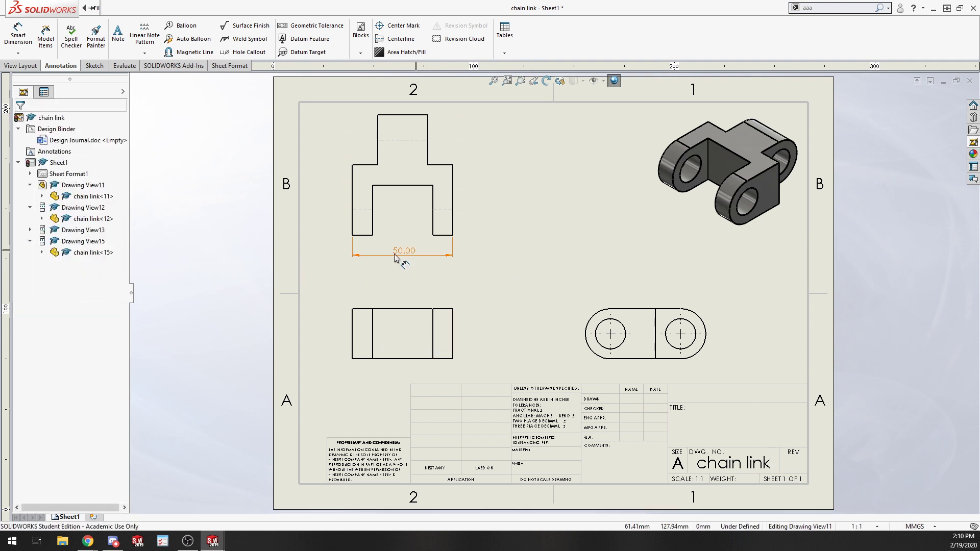
Dimension the inner slot width again in the upper-left view with Smart Dimension and exit the command.
click(18, 36)
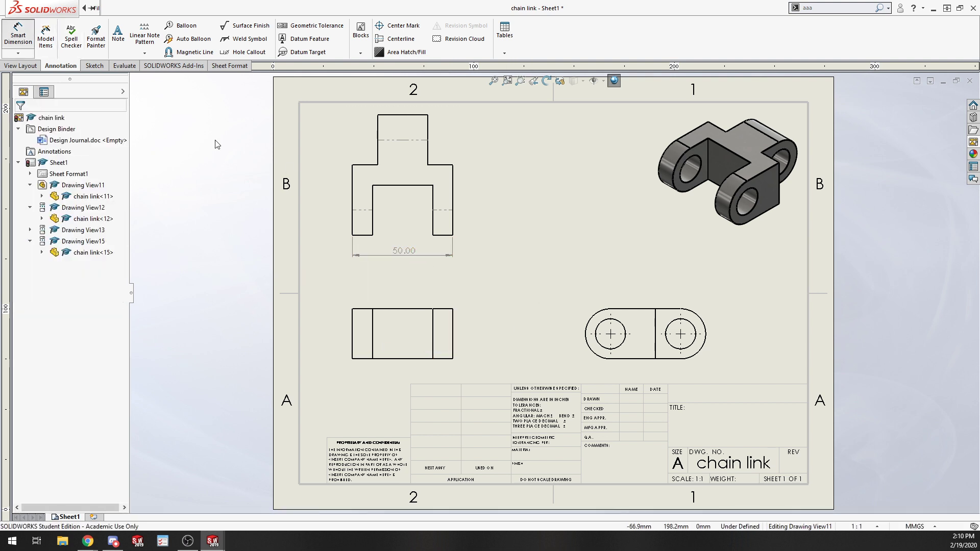
click(373, 199)
click(433, 192)
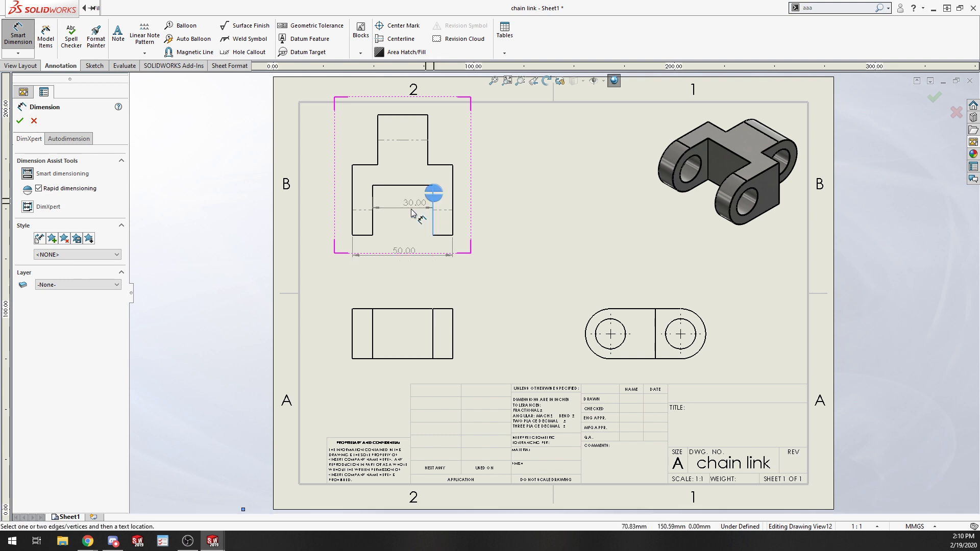
click(402, 252)
key(Escape)
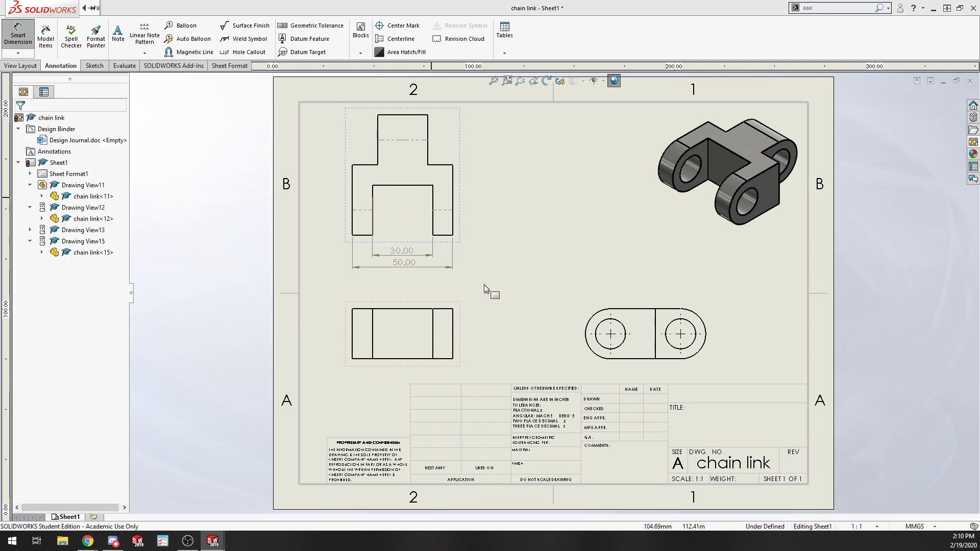
click(413, 255)
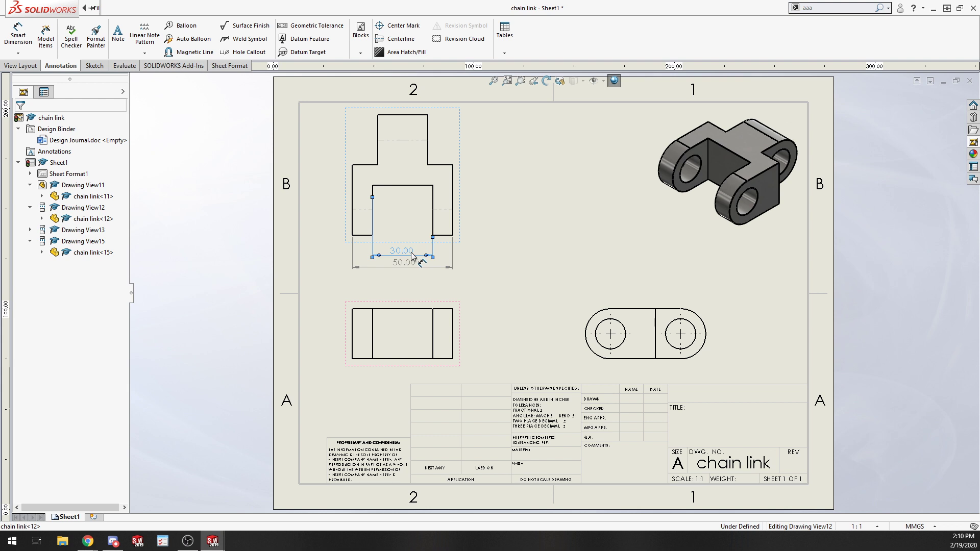
drag(411, 253, 407, 341)
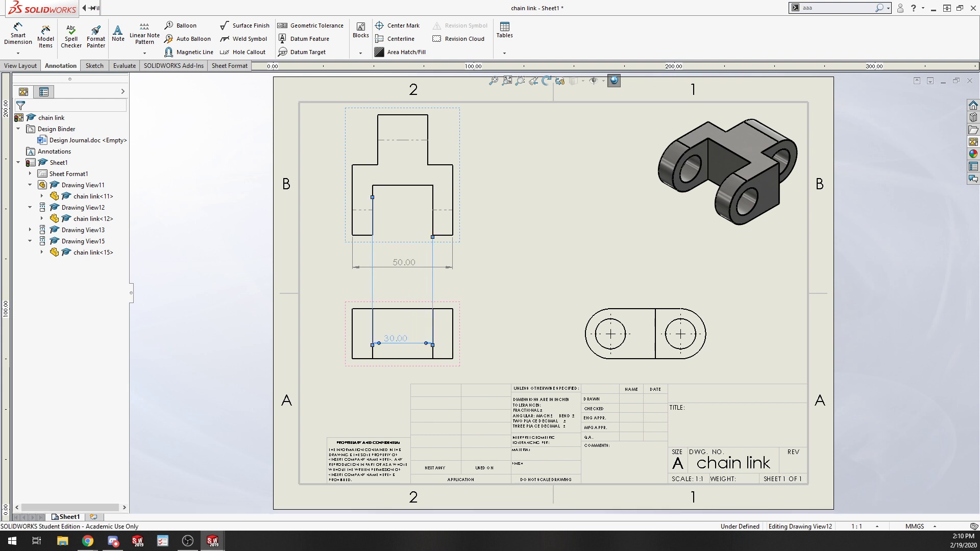
key(ctrl+z)
shift+drag(394, 253, 403, 337)
key(ctrl+z)
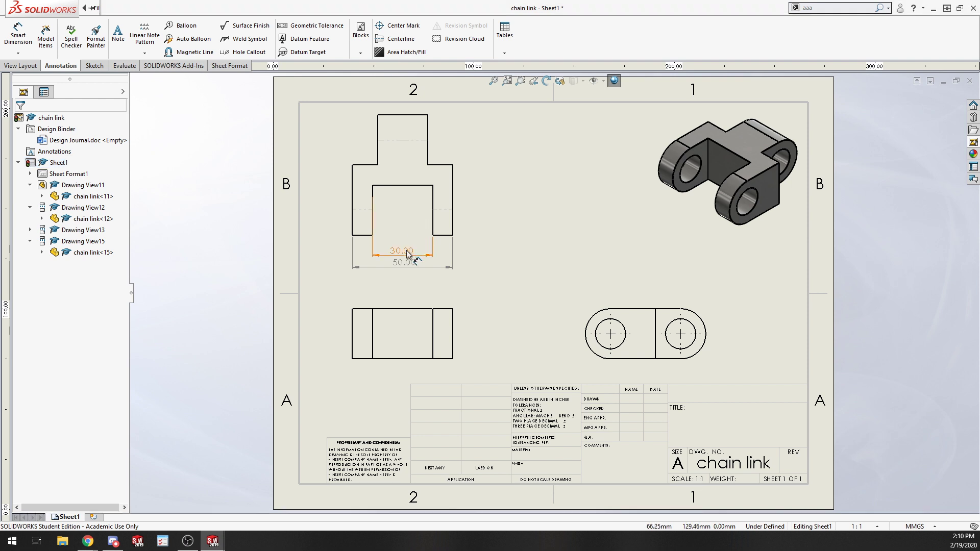
Move the 30 mm slot width dimension from the upper-left view to above the lower-left view.
right_click(406, 254)
click(531, 210)
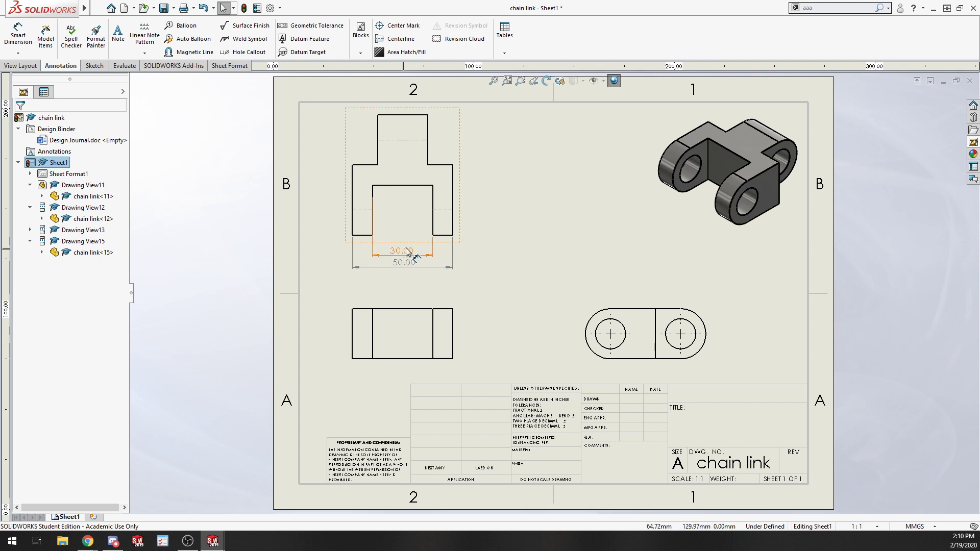
right_click(406, 251)
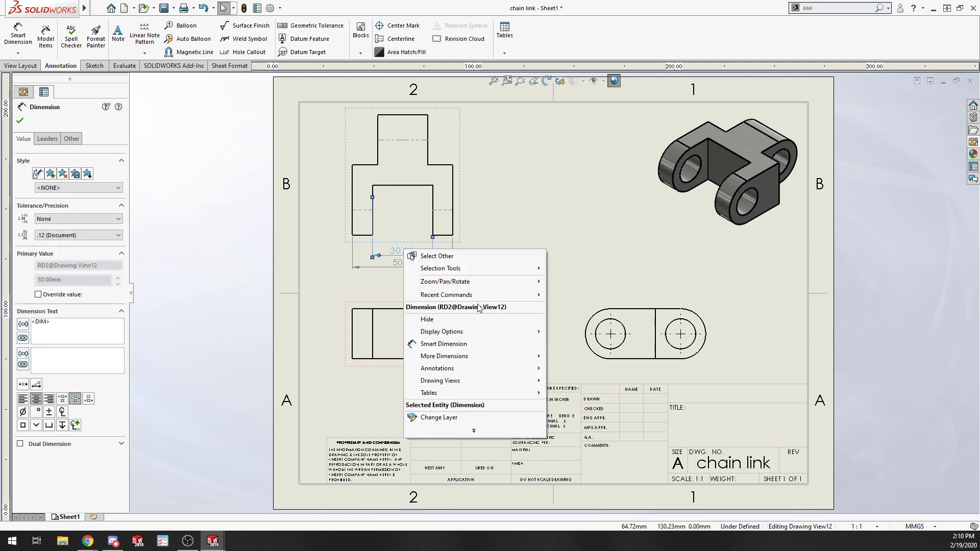
click(542, 197)
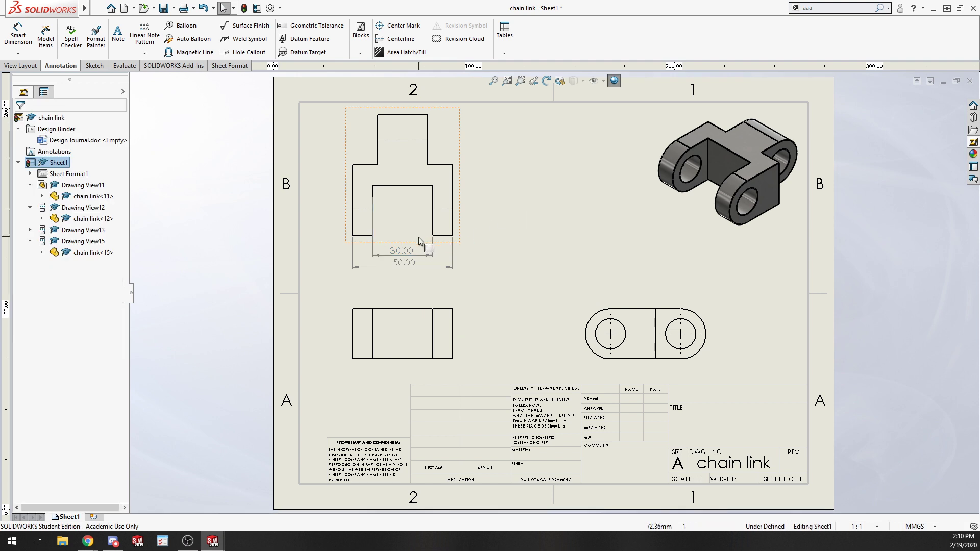
shift+drag(416, 249, 399, 290)
click(516, 314)
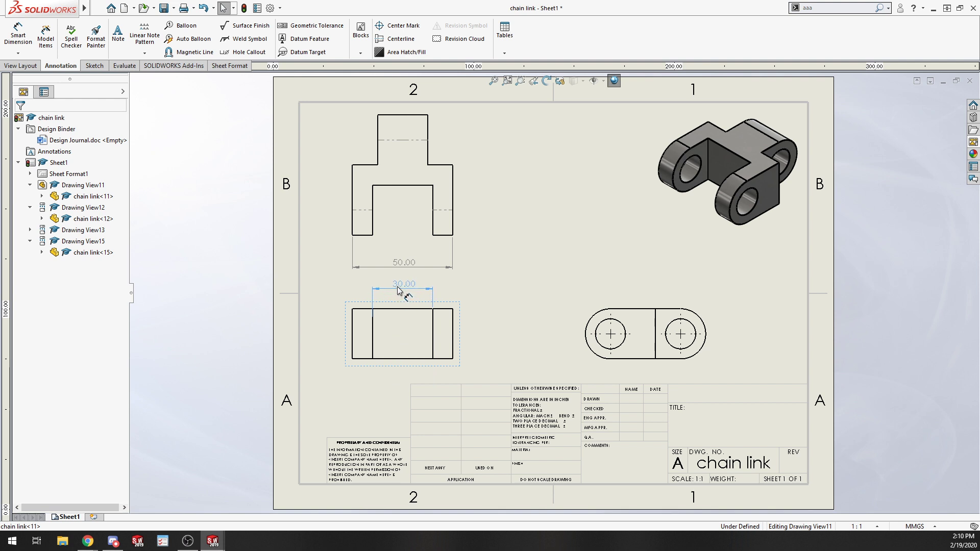
Move the 50 mm overall width dimension closer to the upper-left view.
click(500, 192)
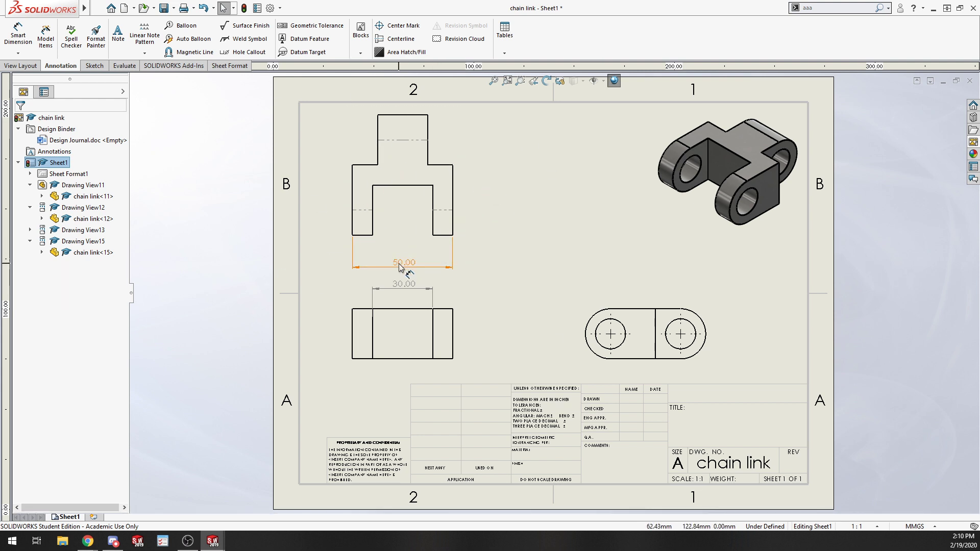
drag(400, 263, 398, 251)
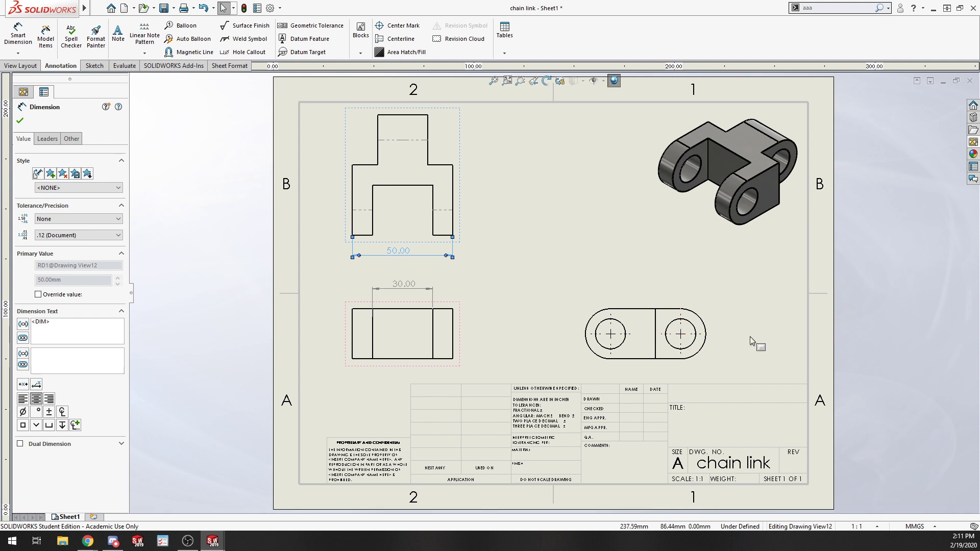
click(25, 40)
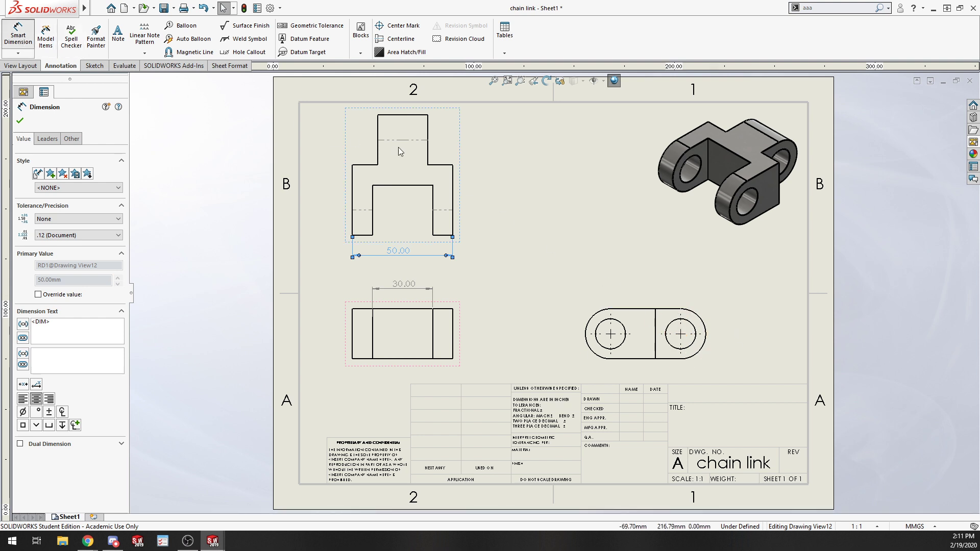
click(618, 325)
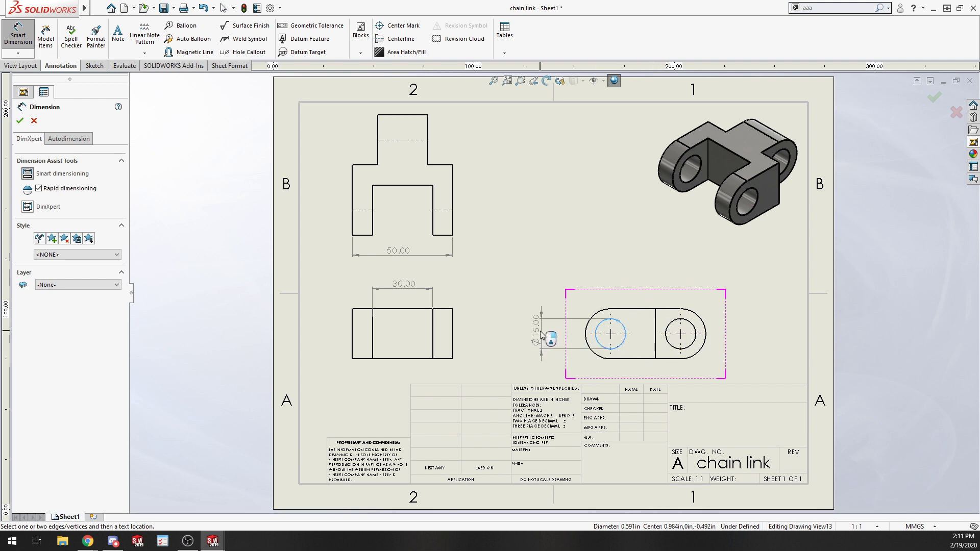
click(538, 340)
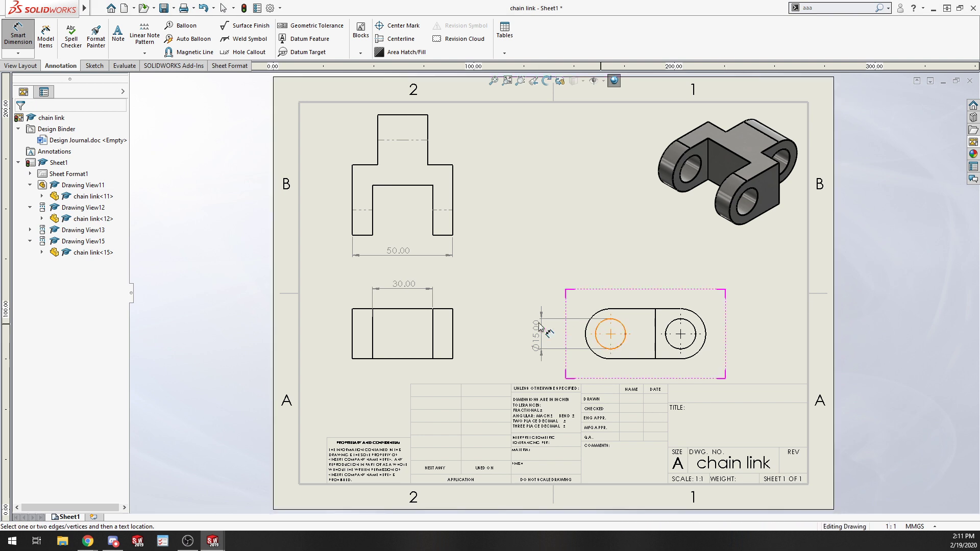
key(ctrl+z)
key(Escape)
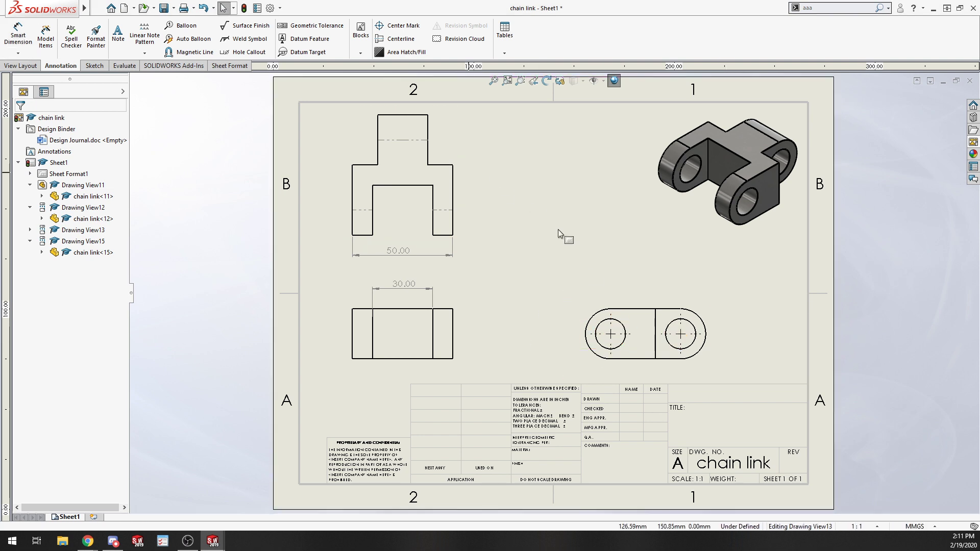
Dimension the left hole's diameter in the lower-right view and add X 2 beneath the dimension text.
key(s)
click(649, 326)
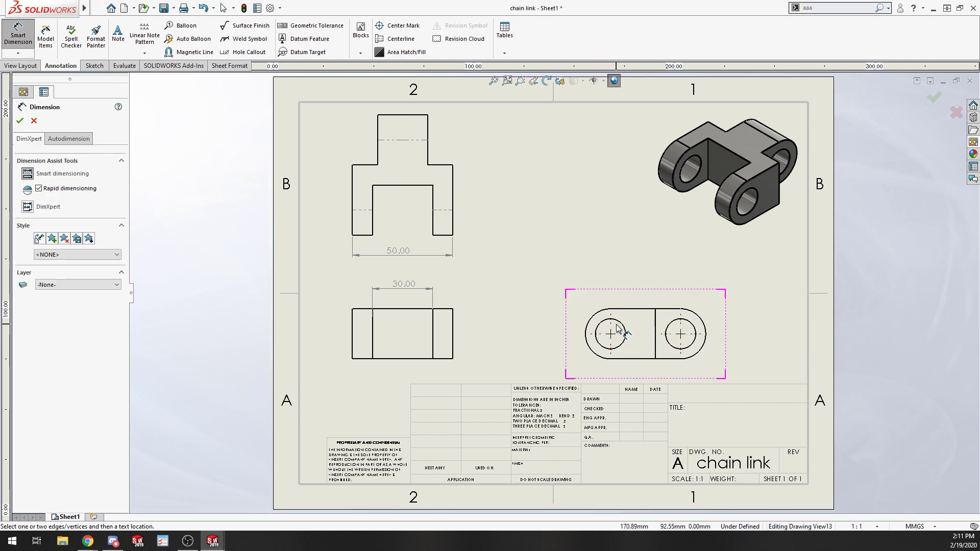
click(622, 328)
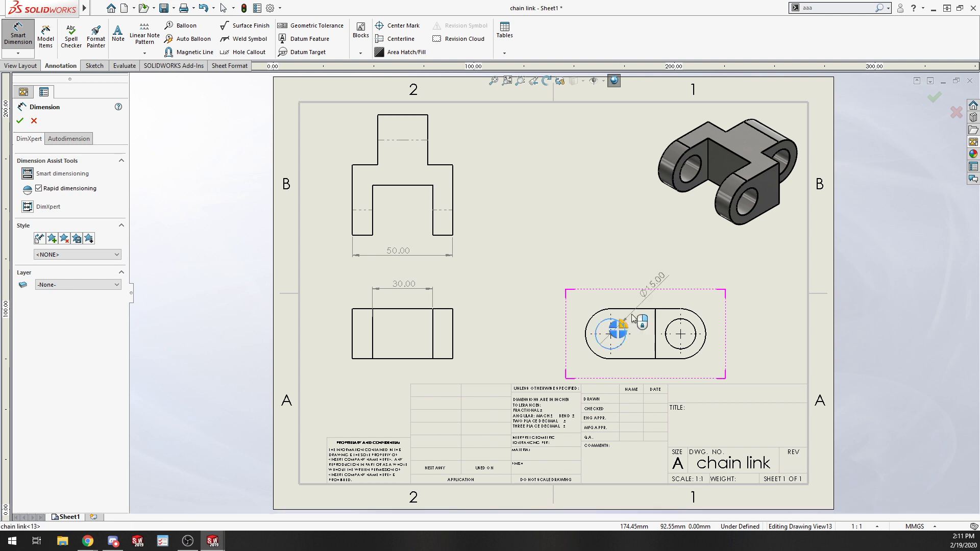
click(666, 274)
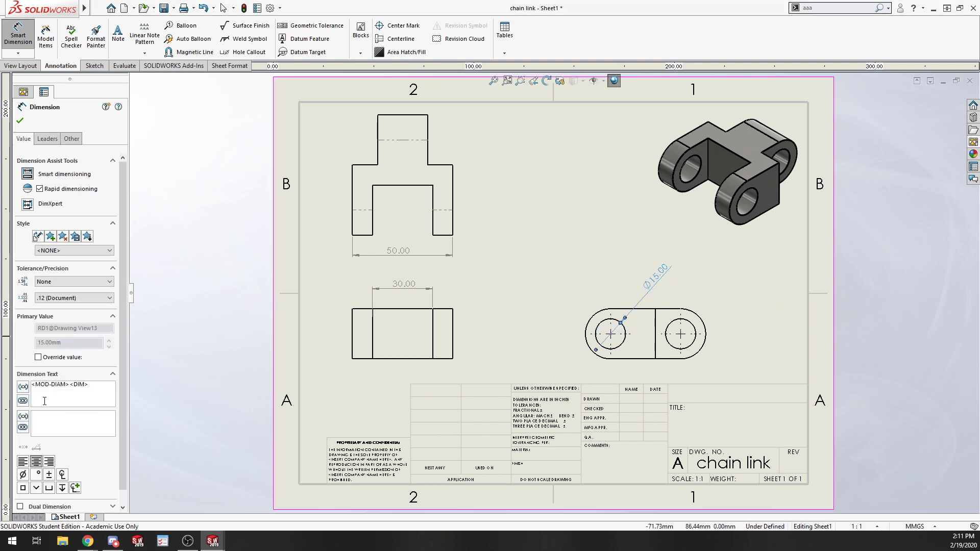
scroll(84, 408, down, 1)
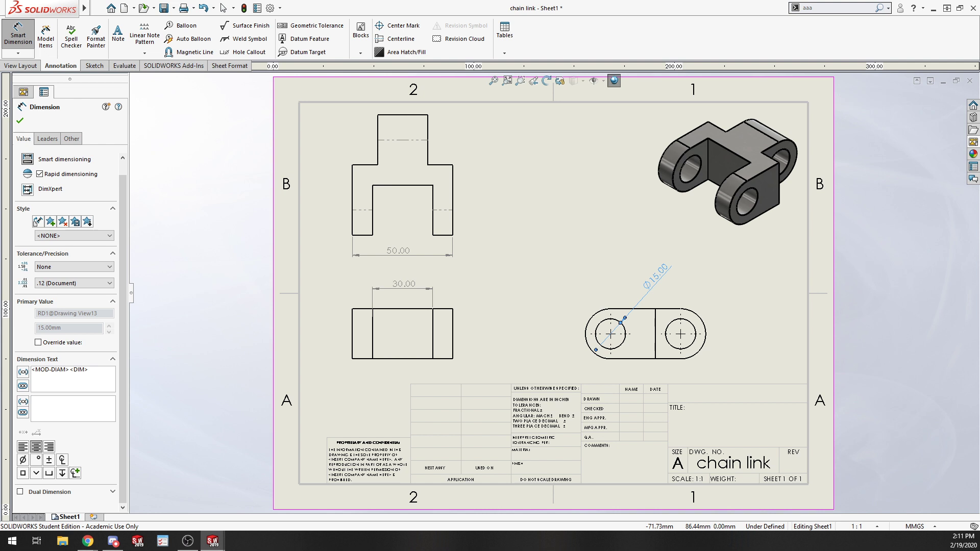
text(X 2)
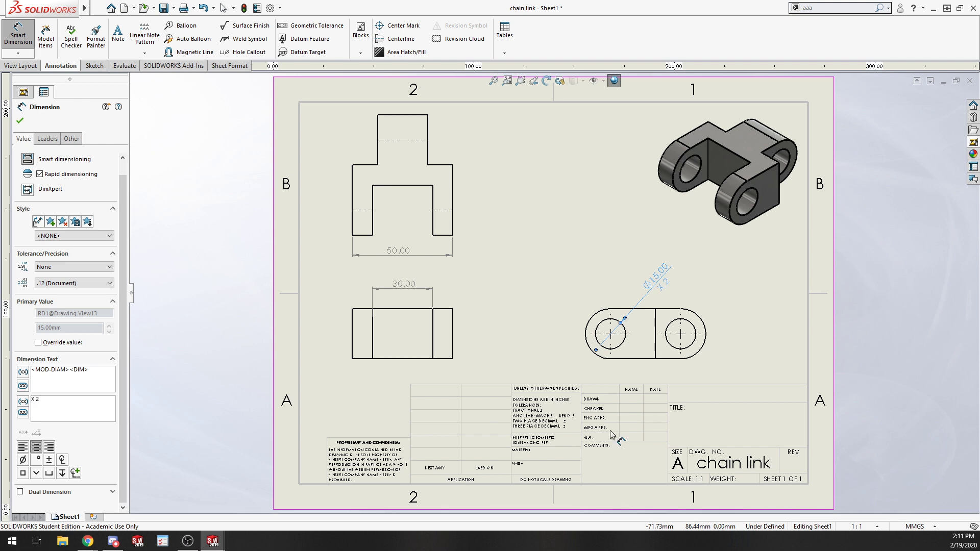
click(801, 332)
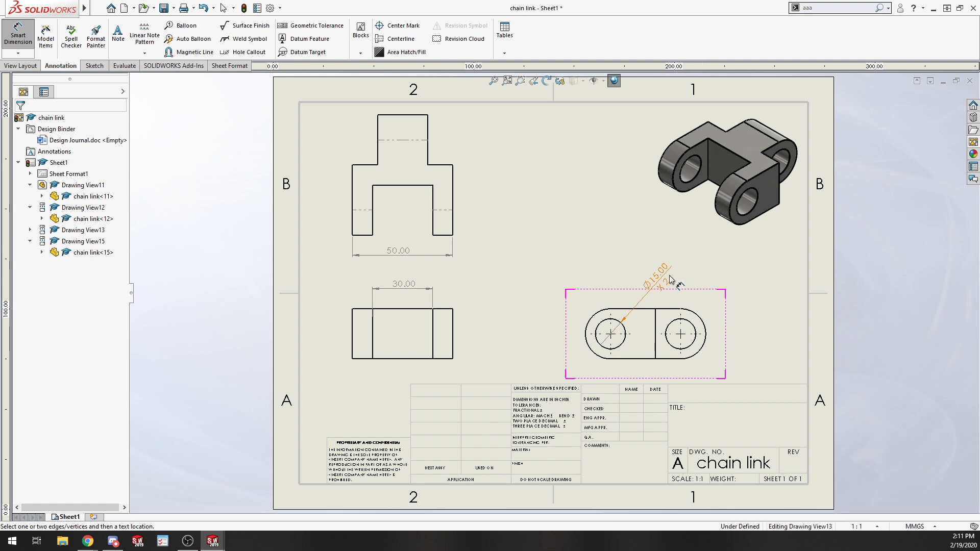
Dimension the radius of the right rounded end and add TYP beneath the dimension text, then exit the command.
click(703, 325)
click(752, 336)
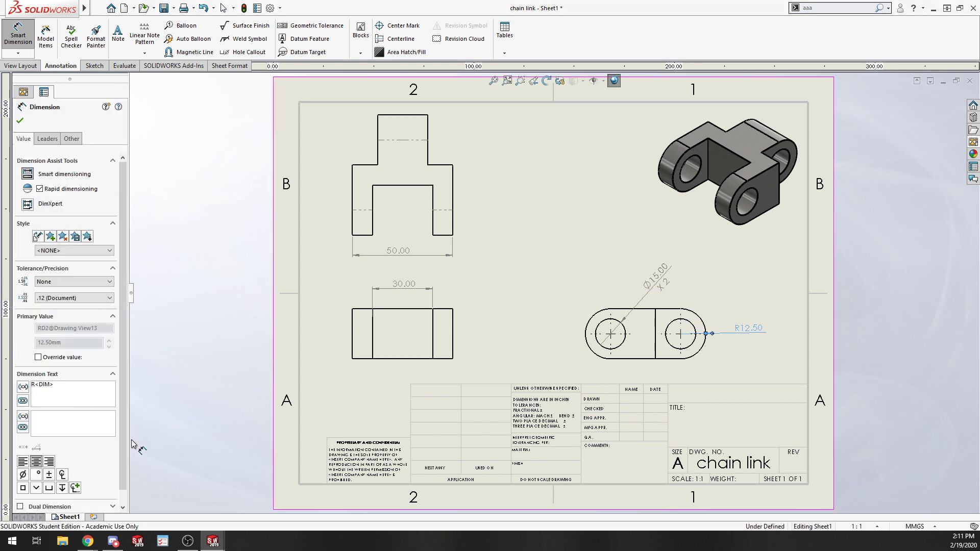
text(TYP)
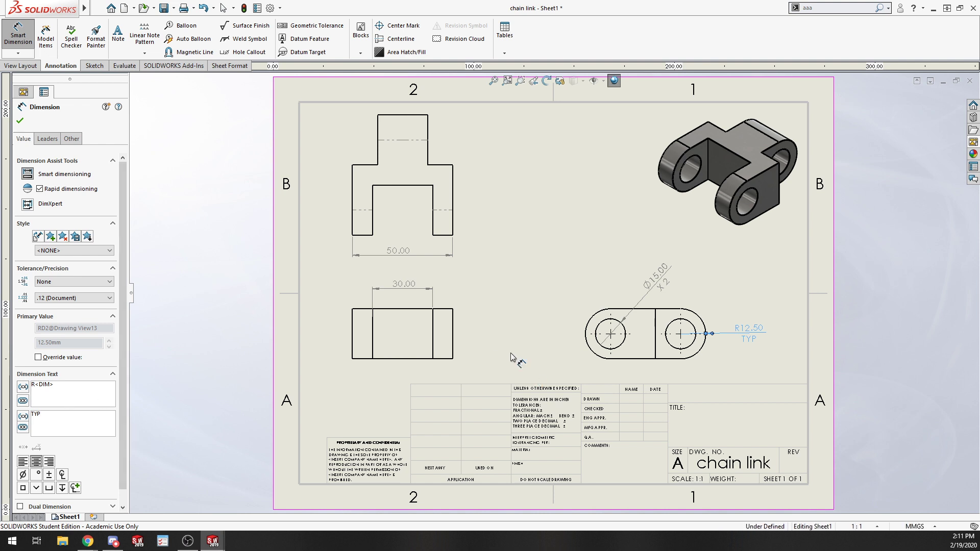
click(808, 293)
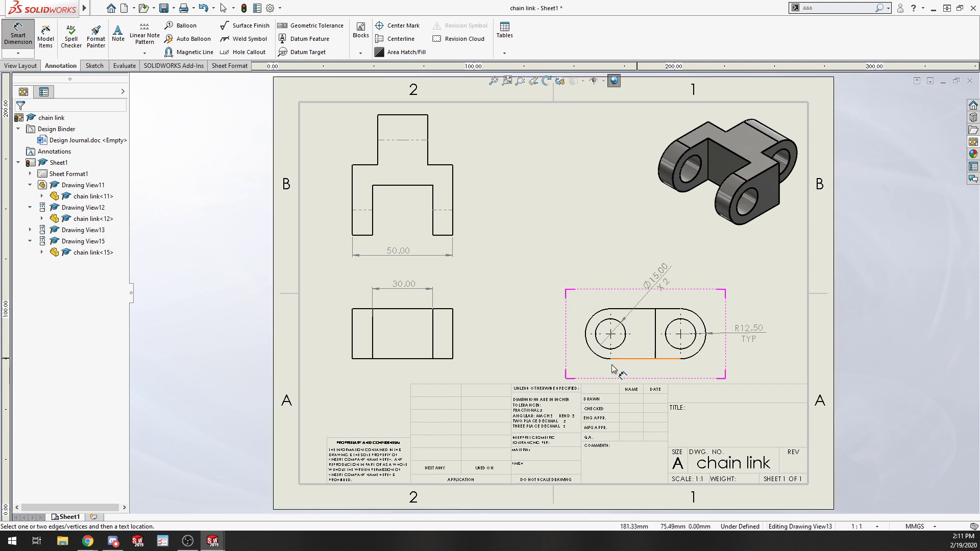
click(432, 331)
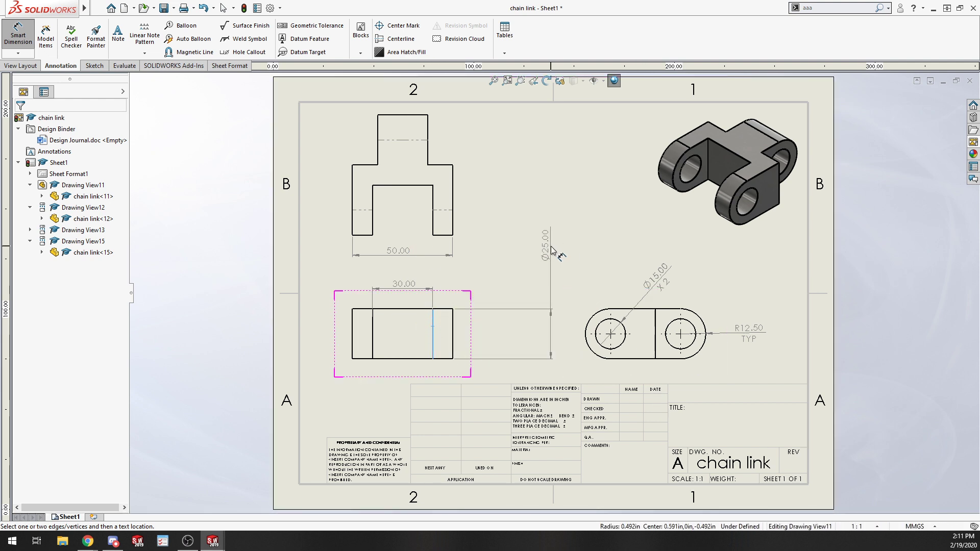
key(Escape)
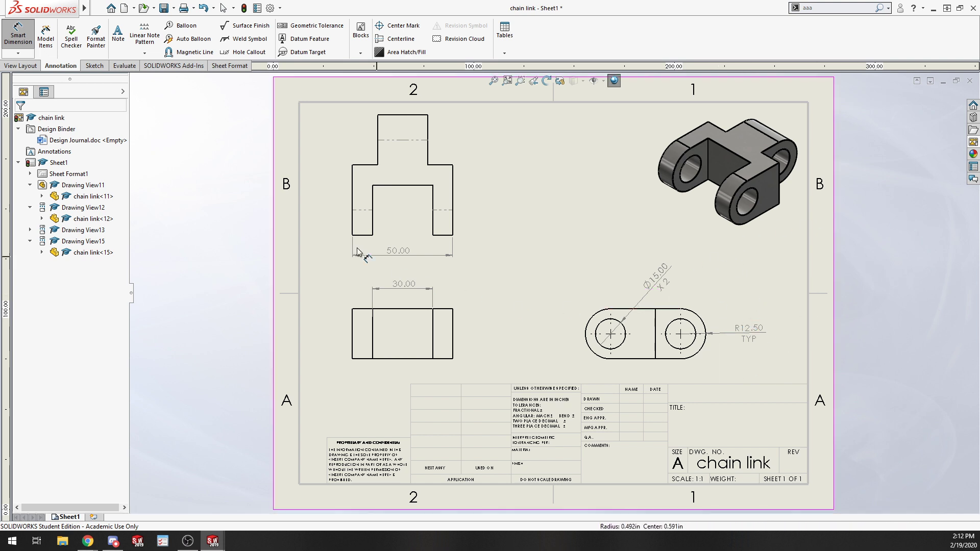
Add a Drill Undersize note and move it beside the hole diameter dimension in the lower-right view.
click(121, 36)
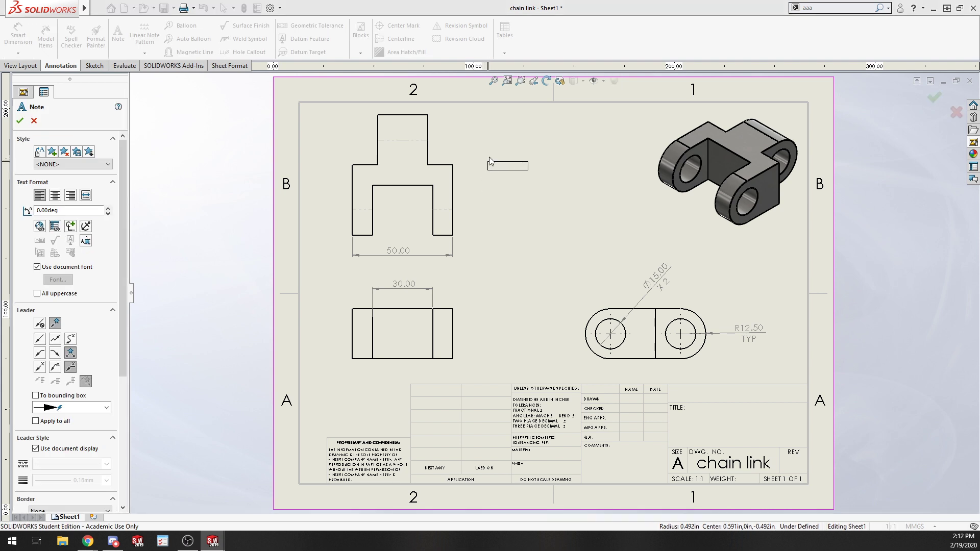
click(489, 158)
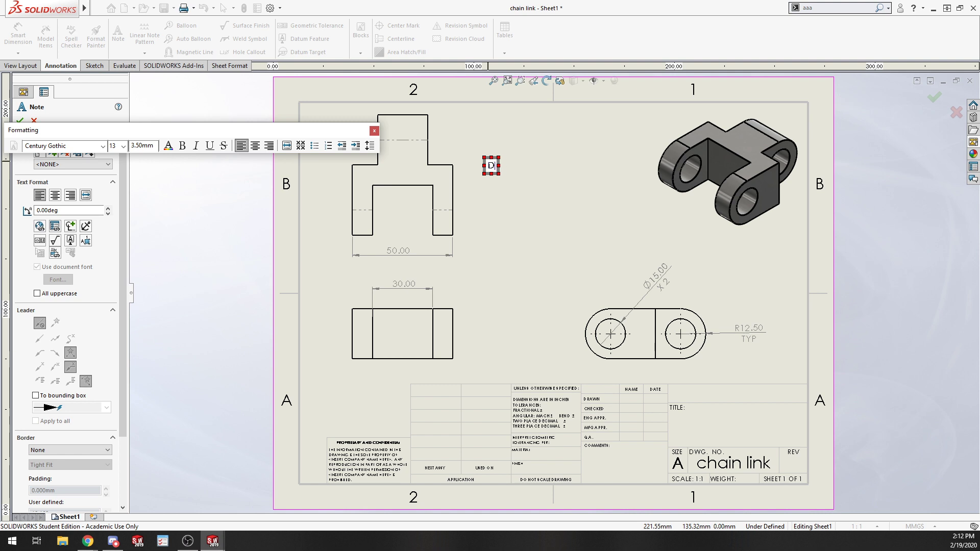
text(Undersize)
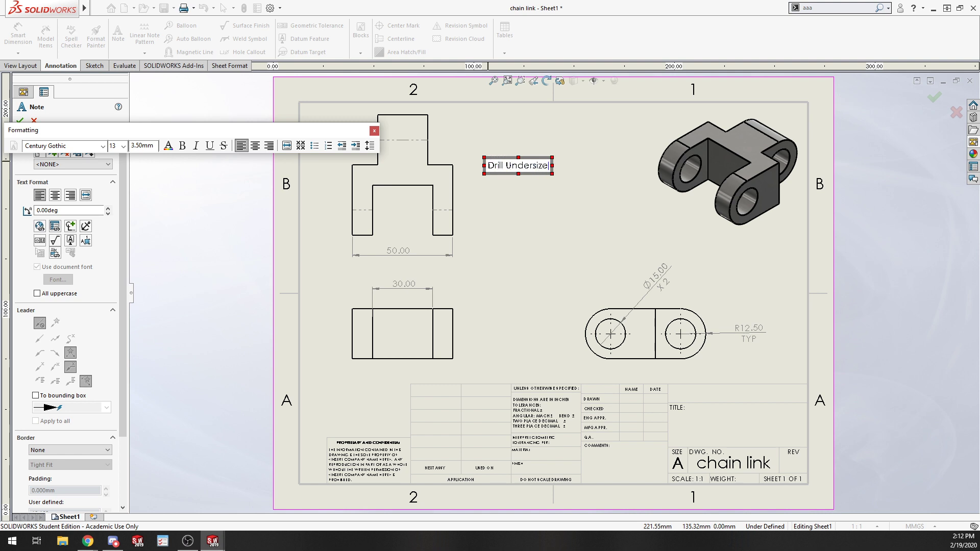
click(640, 251)
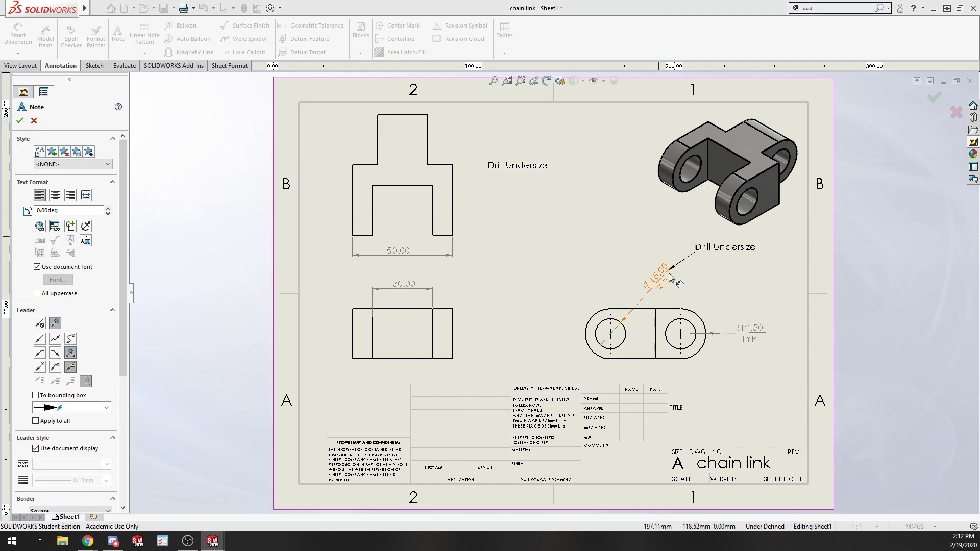
key(Escape)
drag(518, 166, 726, 292)
click(823, 304)
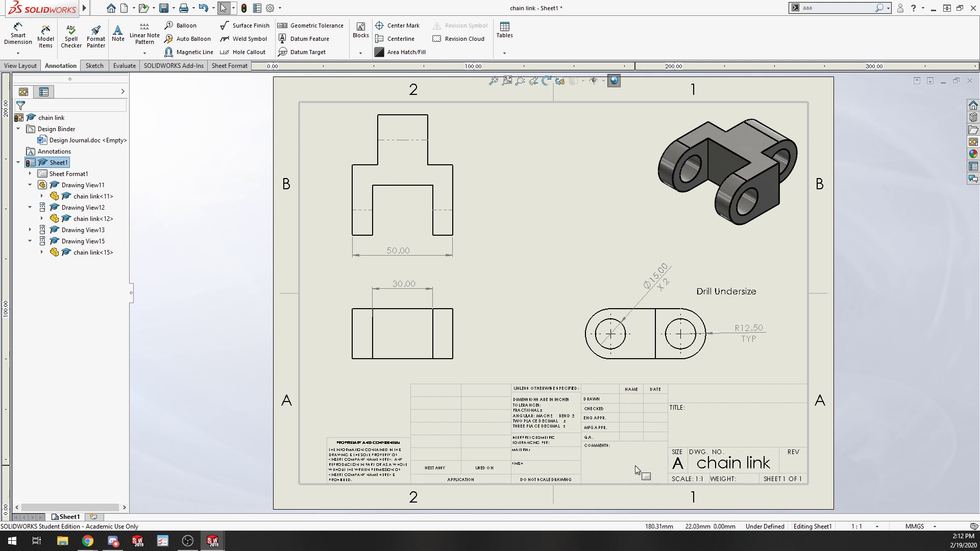
key(f)
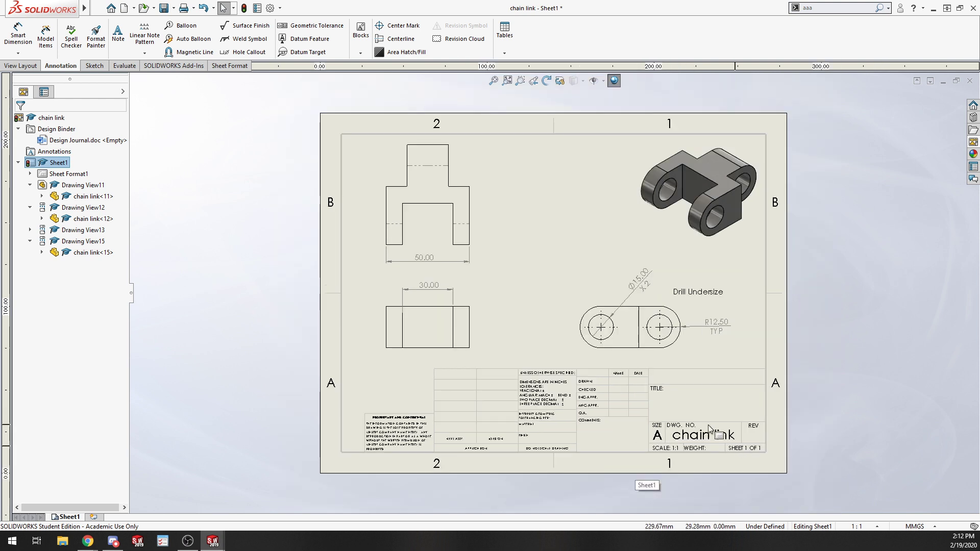
Examine the title block and the lower-right view's annotations up close.
scroll(709, 428, down, 3)
scroll(561, 332, down, 2)
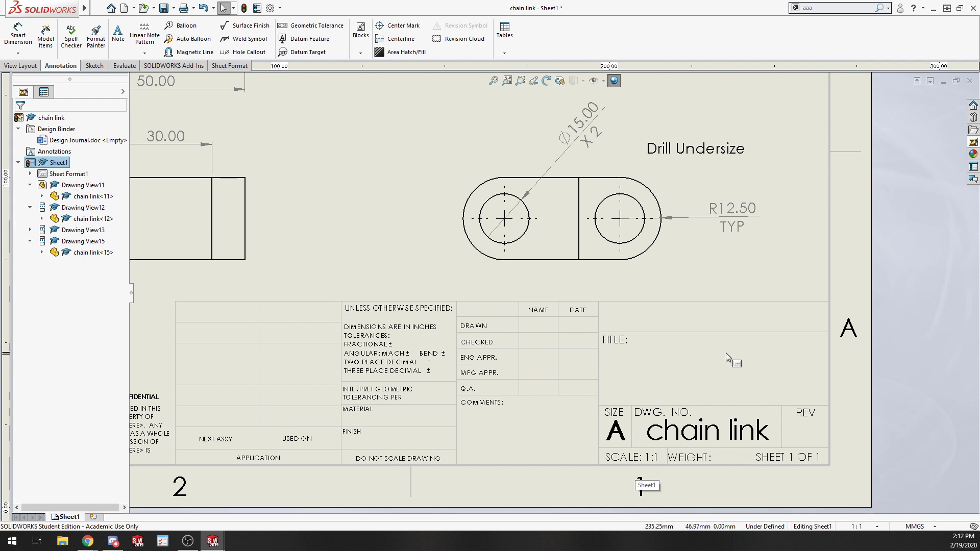
scroll(728, 373, down, 1)
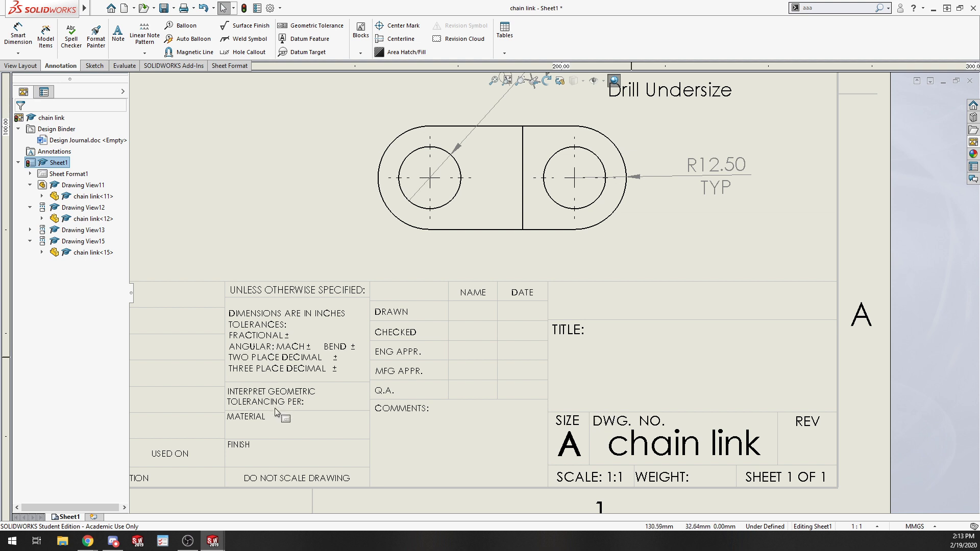
middle_drag(283, 413, 402, 414)
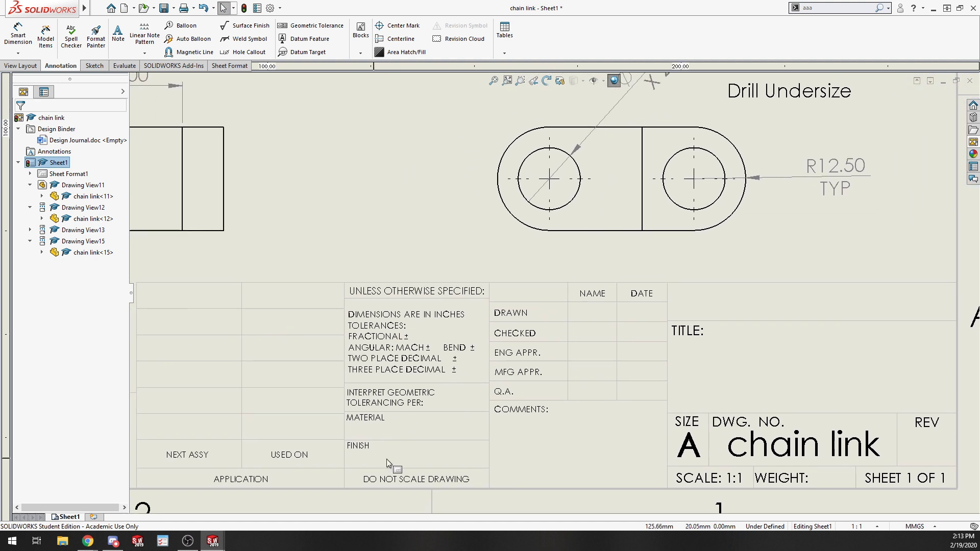
middle_drag(387, 458, 504, 457)
middle_drag(356, 415, 507, 416)
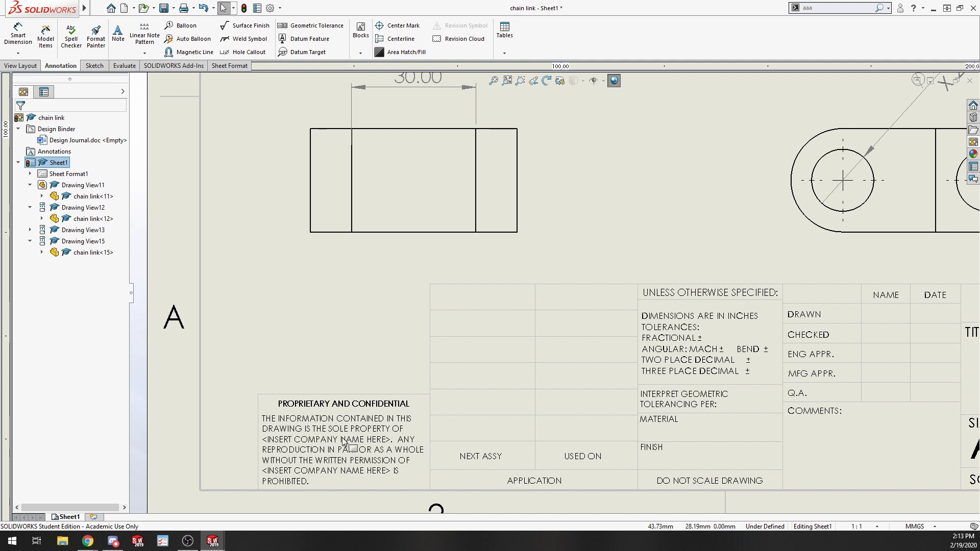
scroll(347, 444, up, 4)
scroll(685, 345, up, 2)
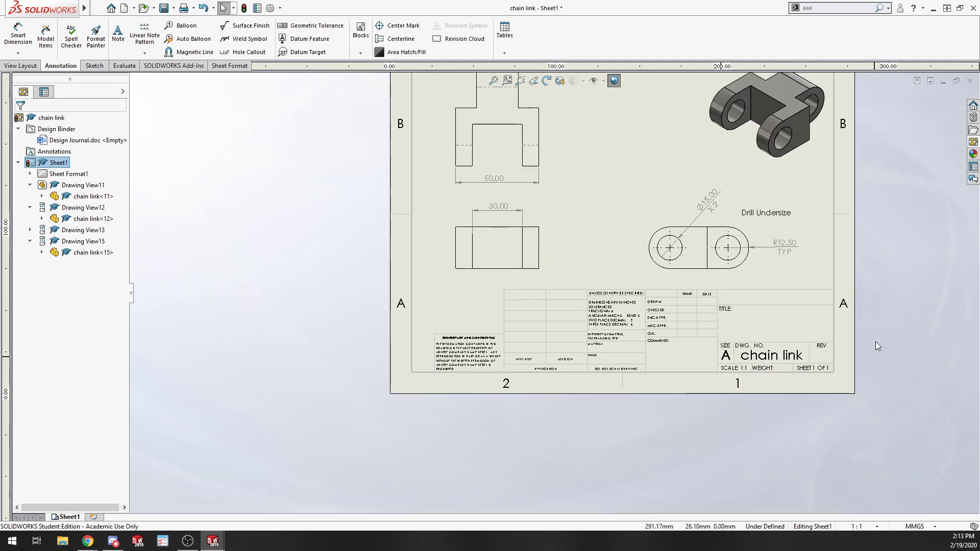
mouse_move(569, 288)
middle_down()
mouse_move(463, 374)
mouse_move(481, 343)
mouse_move(482, 356)
middle_up()
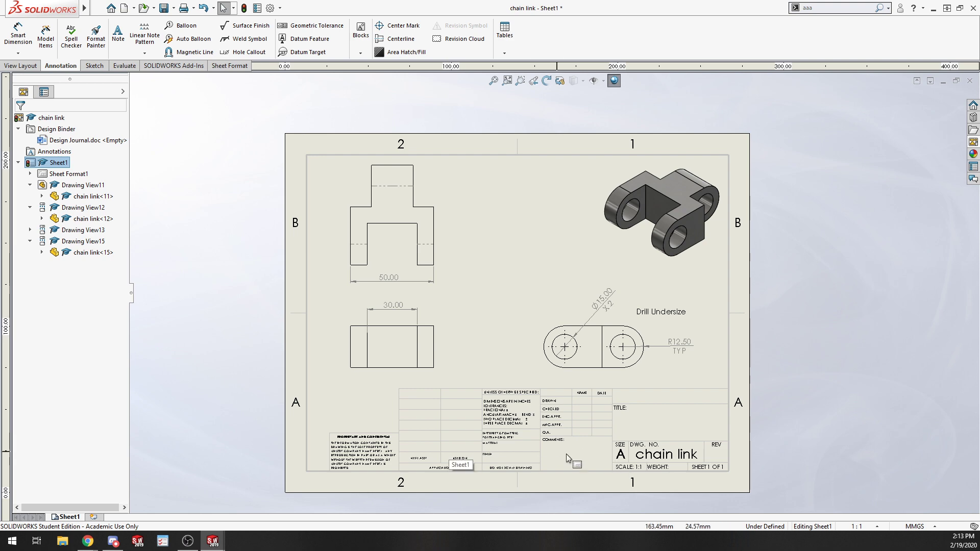
scroll(565, 440, down, 3)
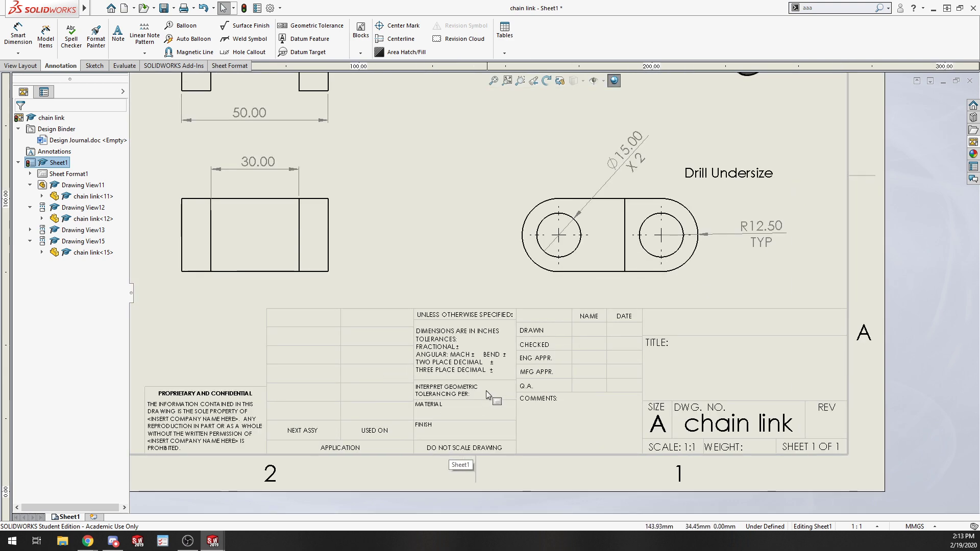
scroll(485, 390, down, 2)
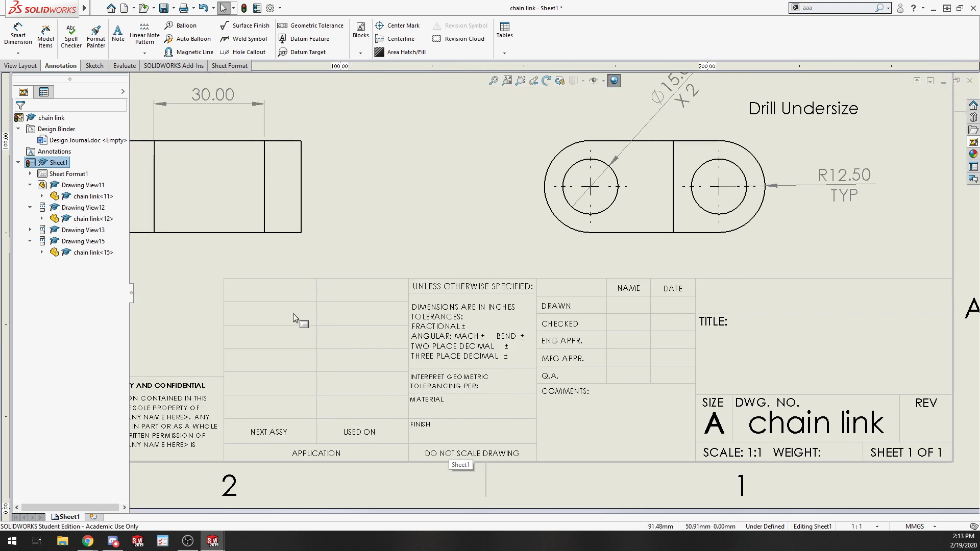
scroll(629, 301, up, 6)
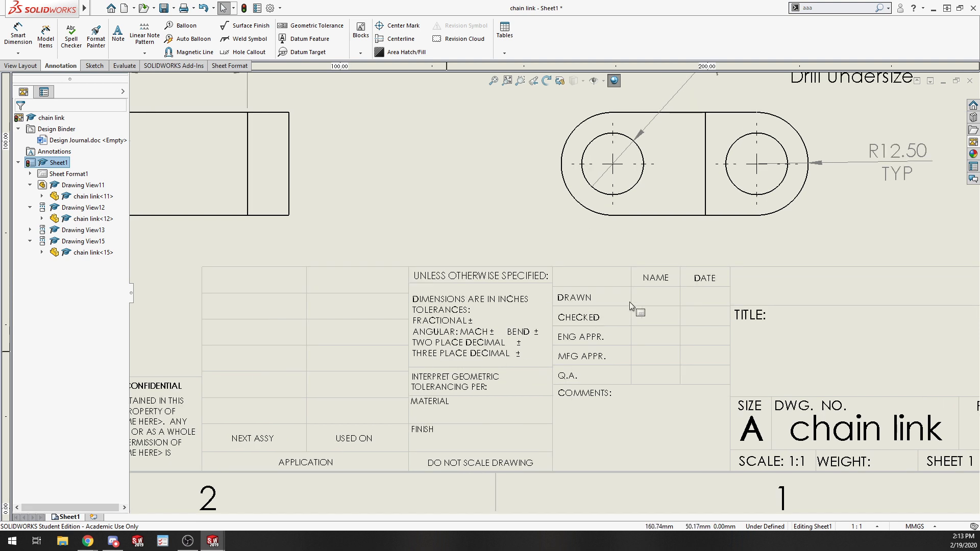
middle_drag(505, 295, 505, 301)
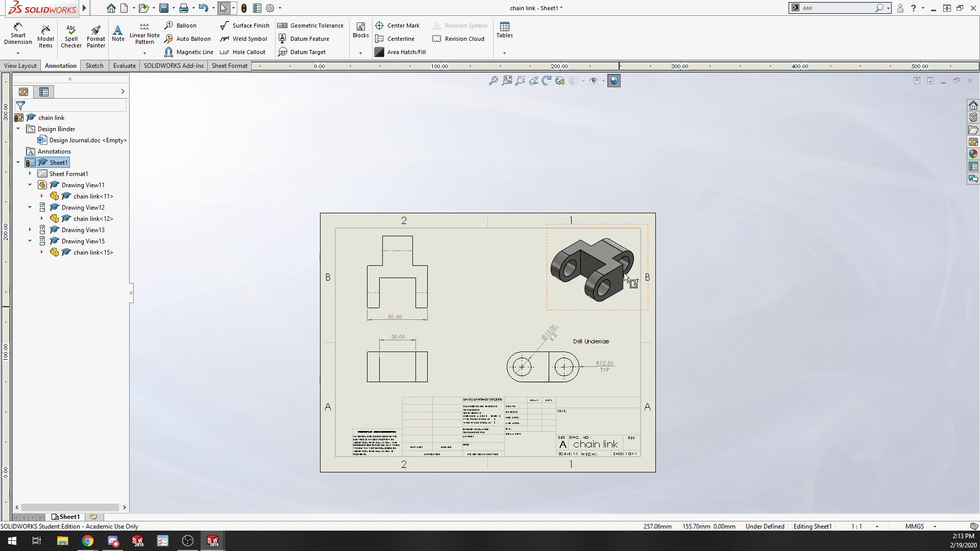
Nudge the isometric view slightly left and the lower-right view slightly right on the sheet.
drag(550, 302, 528, 306)
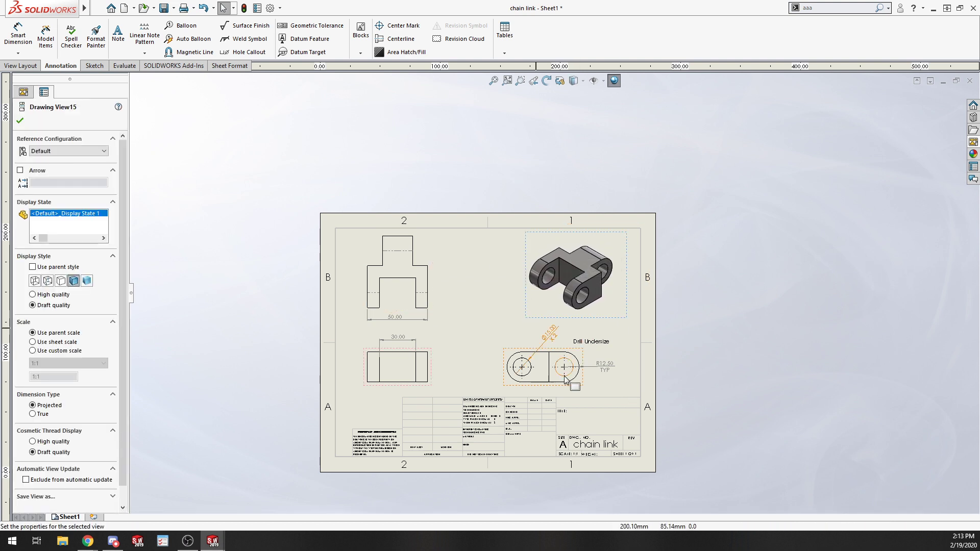
click(784, 336)
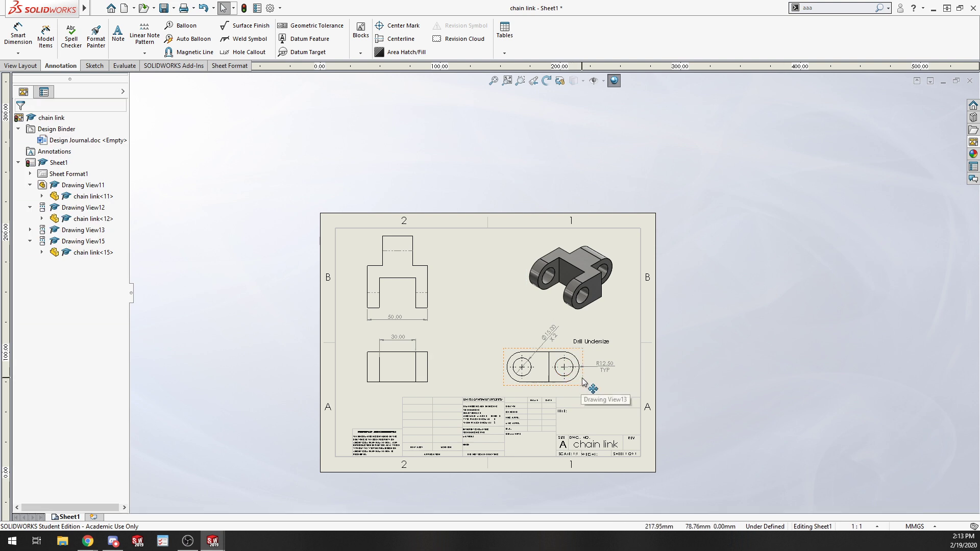
drag(585, 382, 590, 382)
click(762, 344)
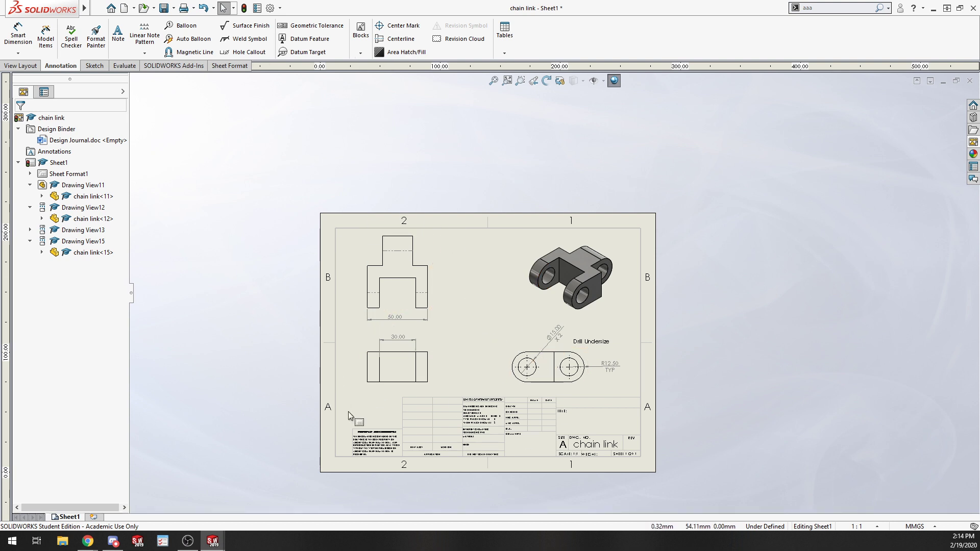
Switch the document's unit system to IPS (inch, pound, second).
key(f)
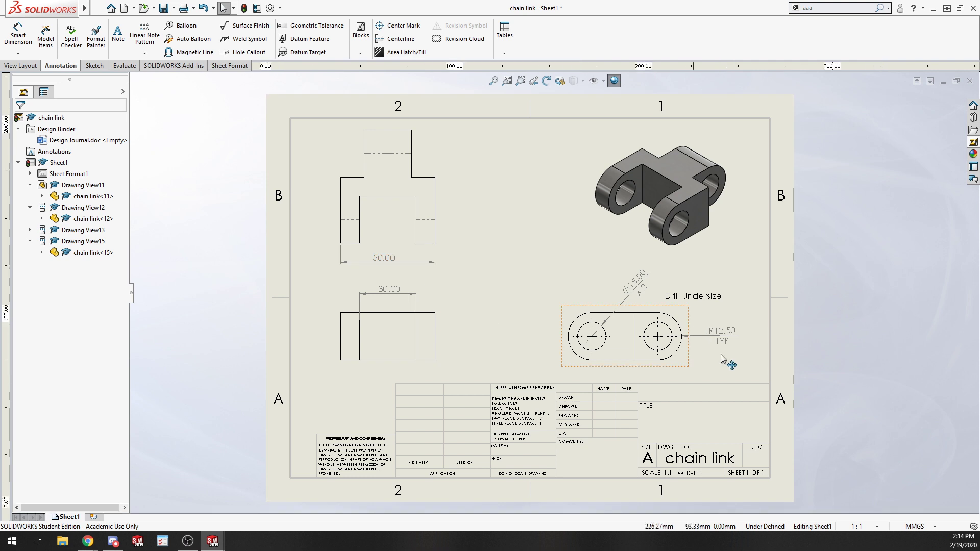
click(930, 528)
click(898, 495)
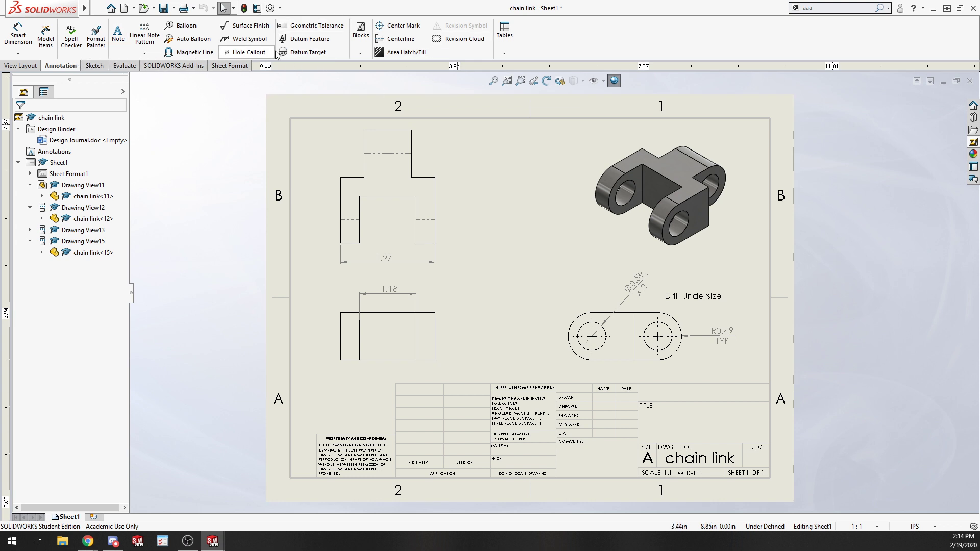
Create Section View A-A with a vertical cutting line through the upper-left view and place it to that view's right.
click(31, 66)
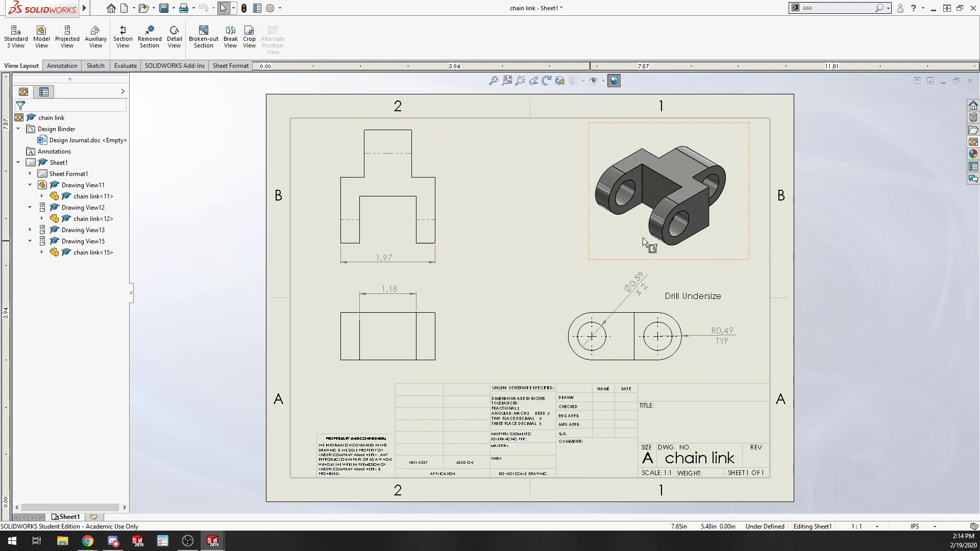
click(120, 41)
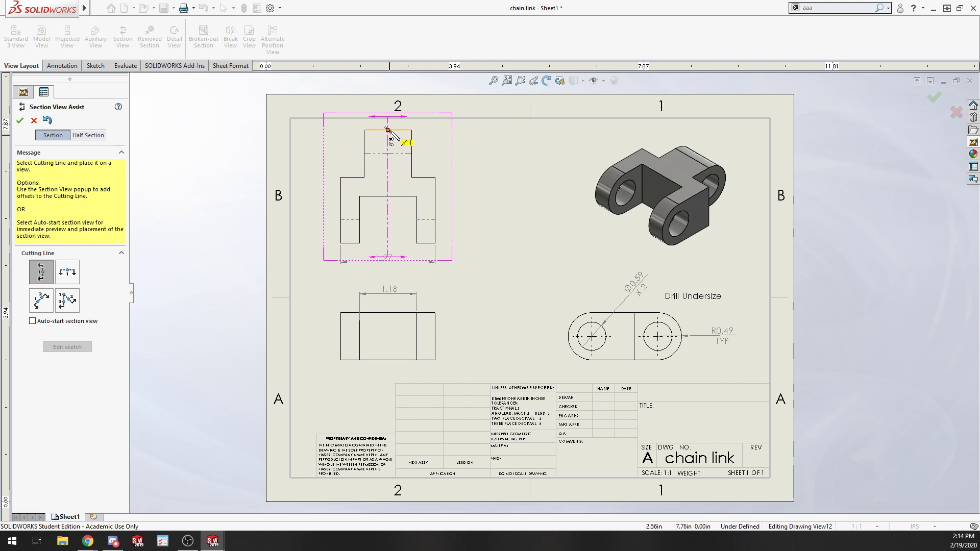
click(388, 130)
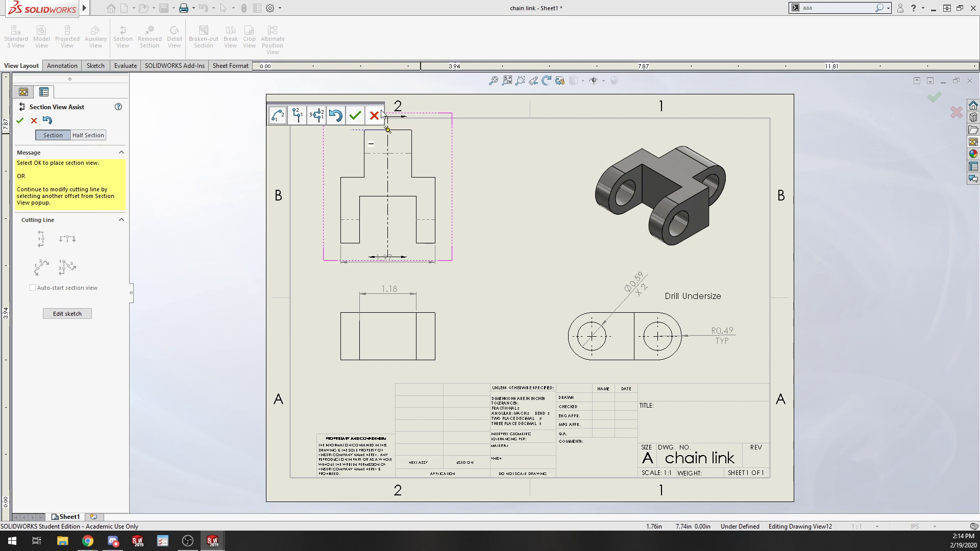
click(359, 117)
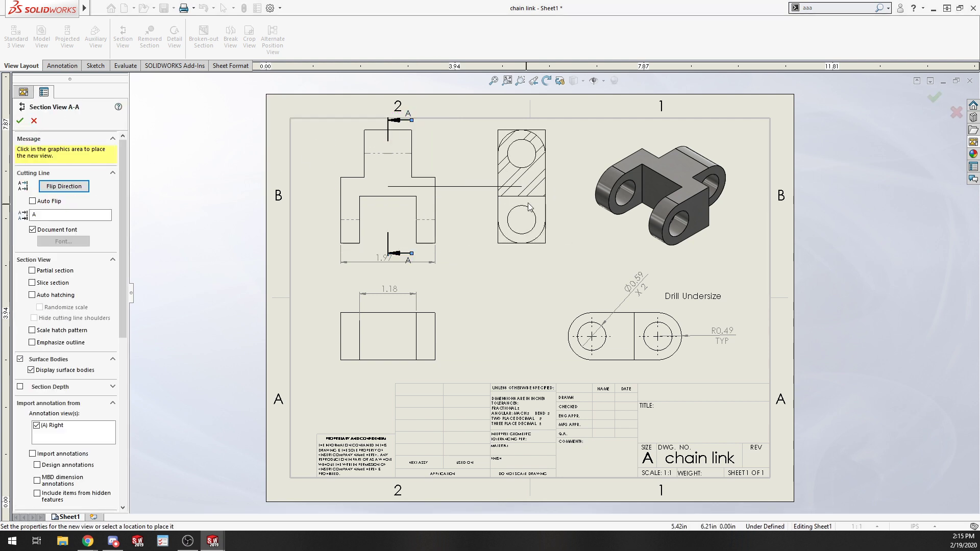
click(521, 193)
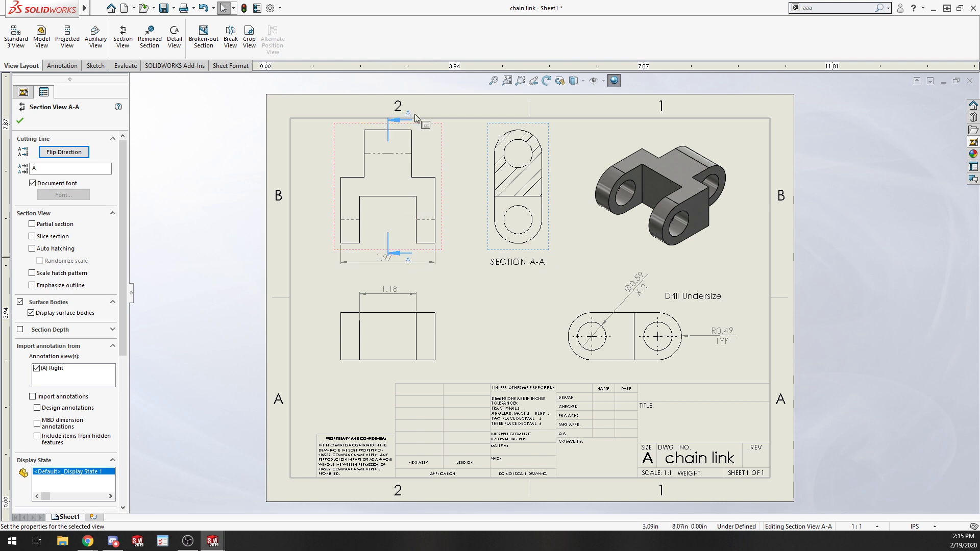
click(527, 313)
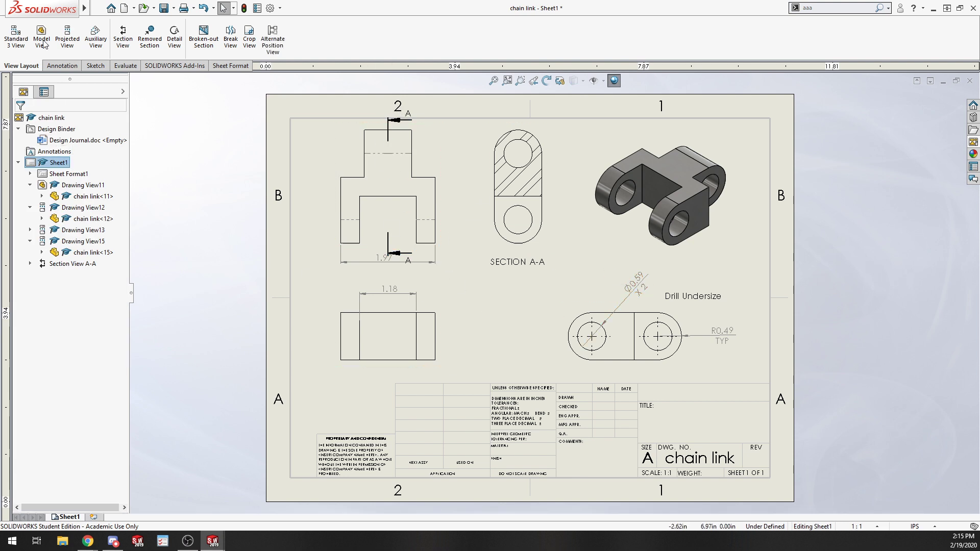
Create Detail View B by circling the lower-left corner of the upper-left view and place it between the lower views.
click(174, 36)
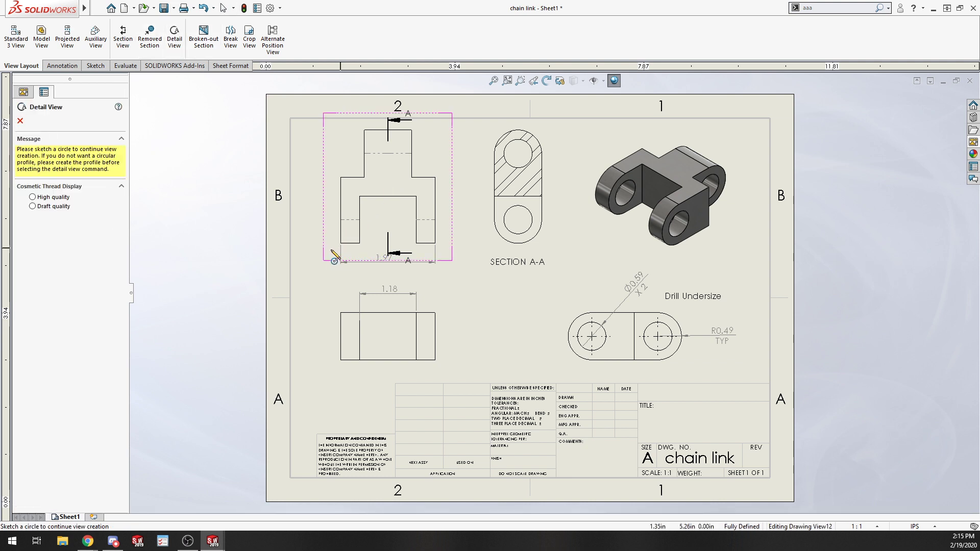
click(331, 249)
click(351, 249)
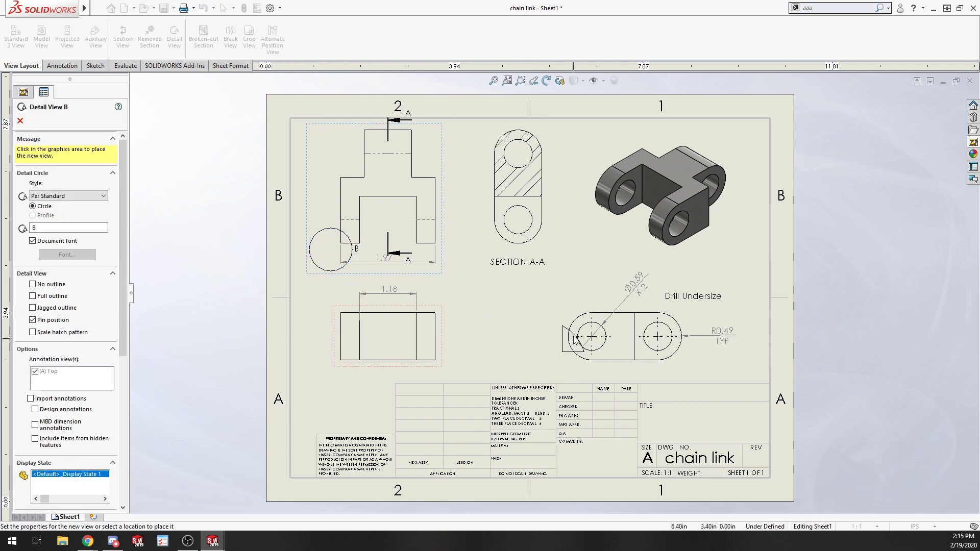
click(523, 307)
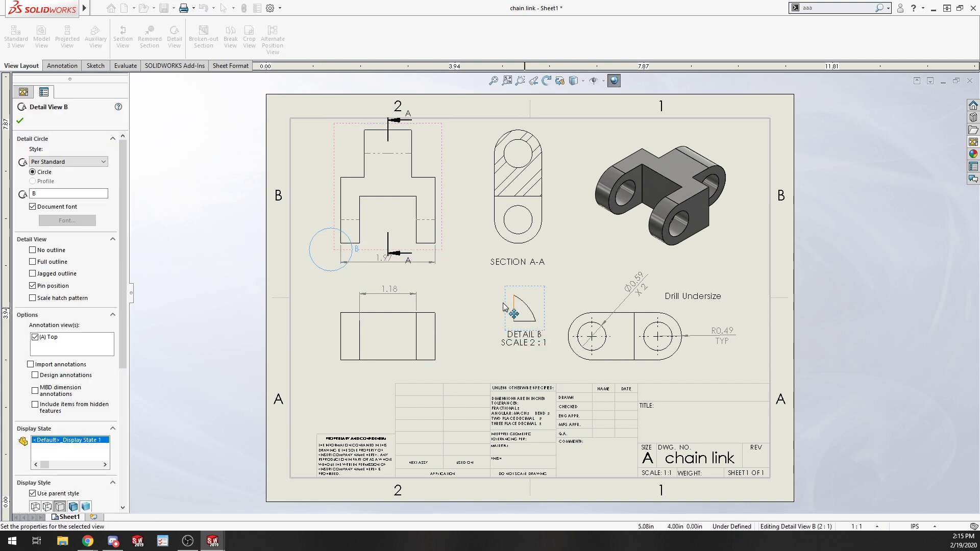
click(535, 344)
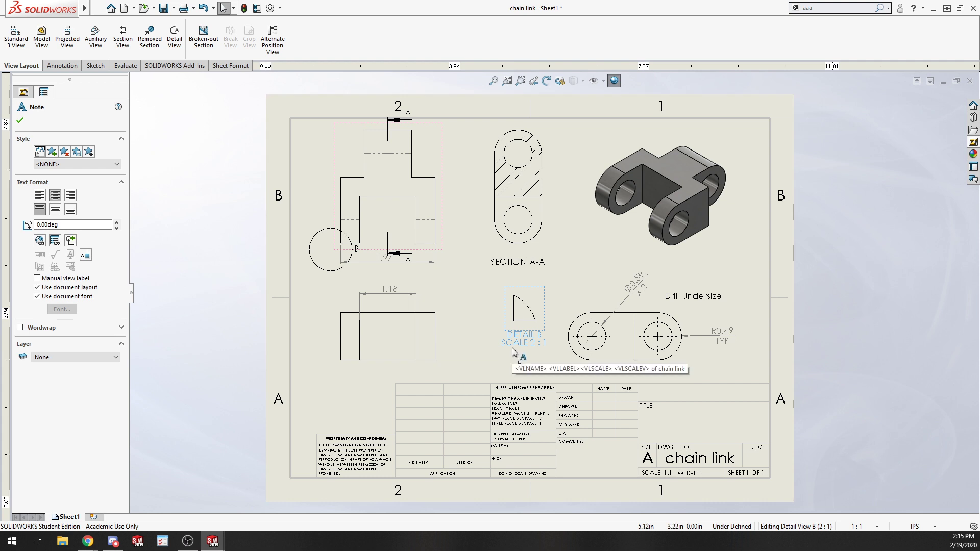
scroll(519, 350, down, 4)
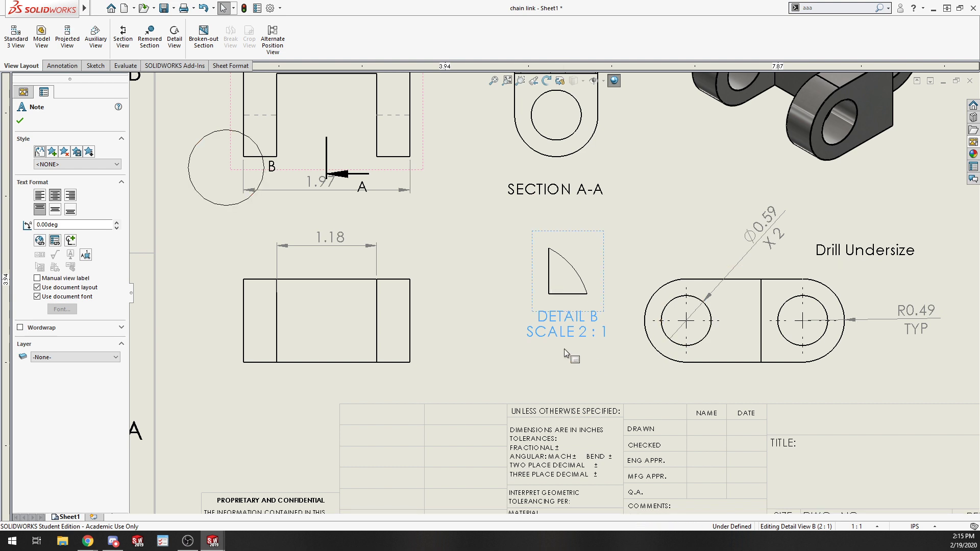
key(f)
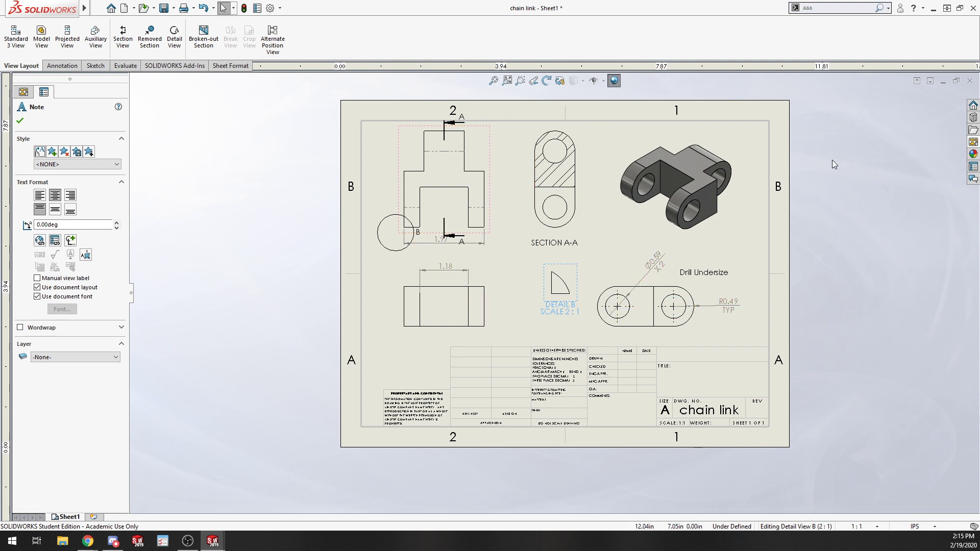
click(21, 121)
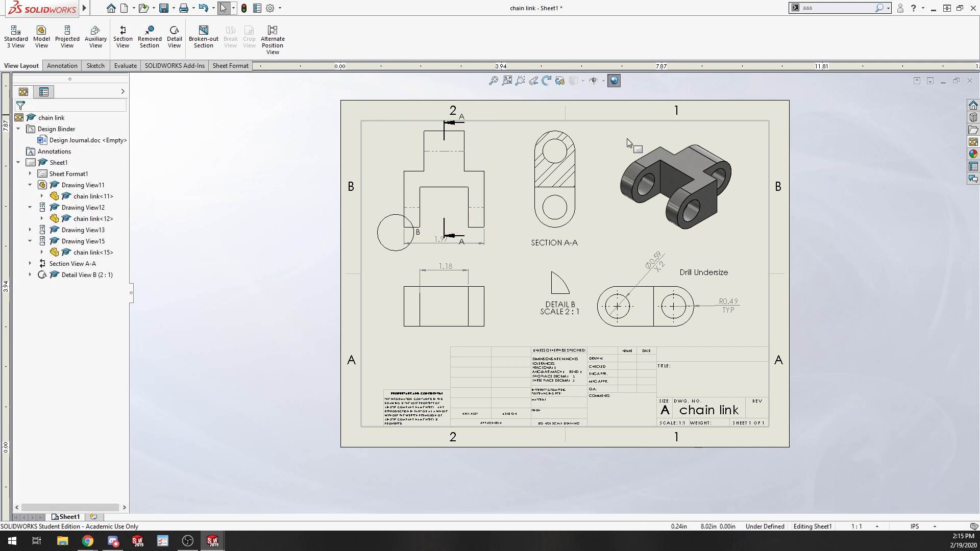
Close the chain link drawing, the sample drawing and the chain link part without saving.
click(970, 81)
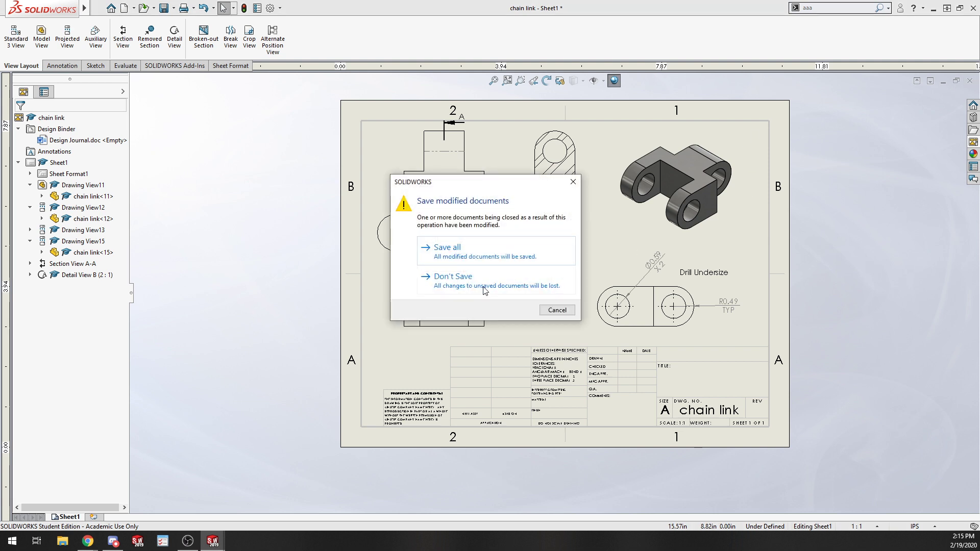
click(483, 288)
click(968, 82)
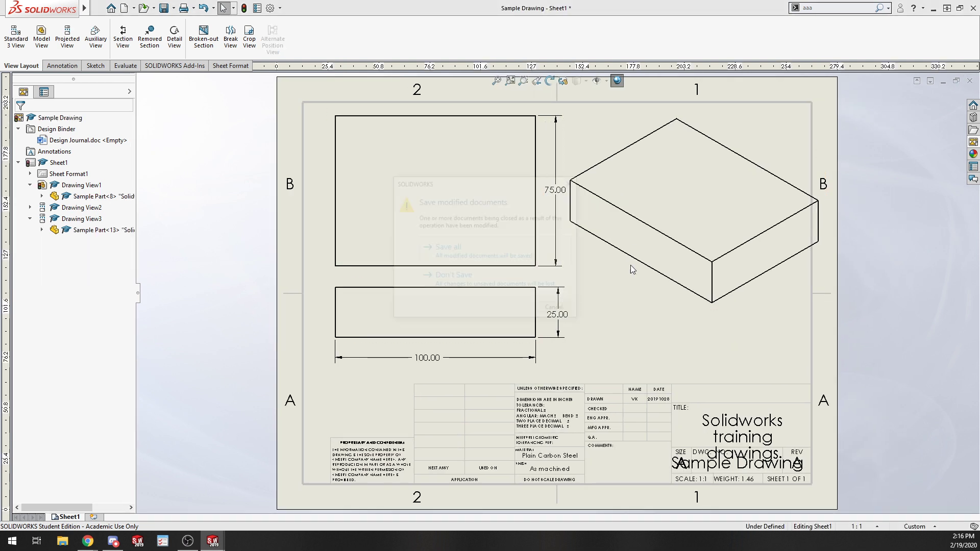
click(484, 285)
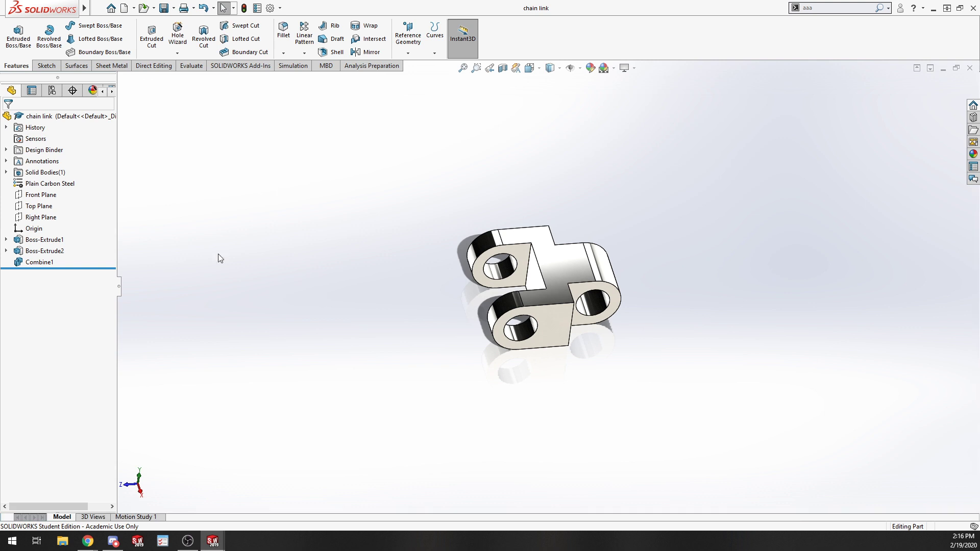
click(969, 68)
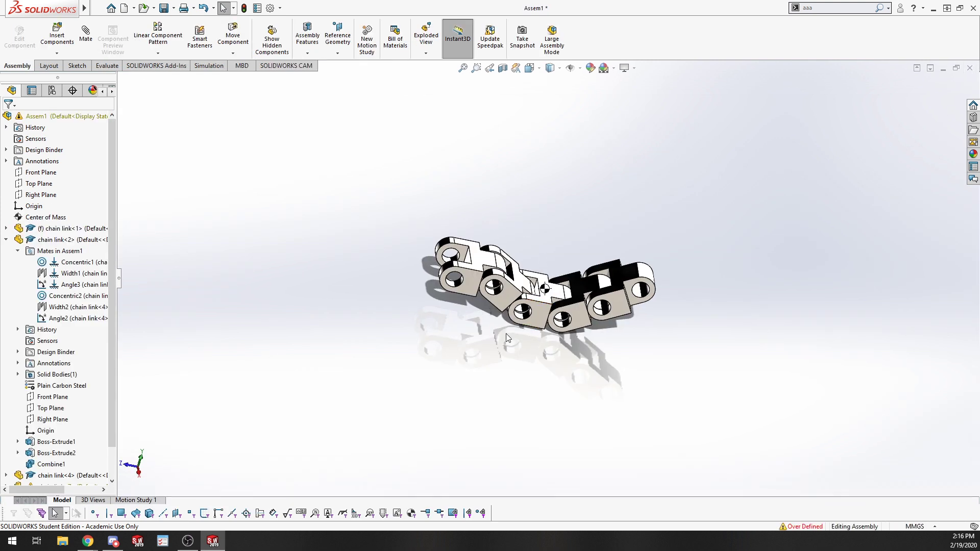
Make a drawing from the assembly, saving the assembly as Assem1 in the Exercises folder first.
click(97, 9)
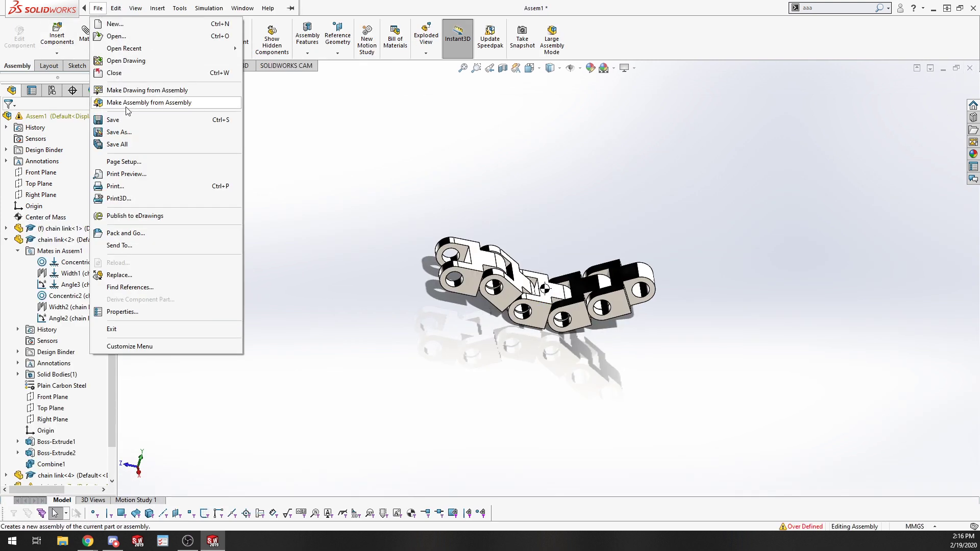
click(134, 90)
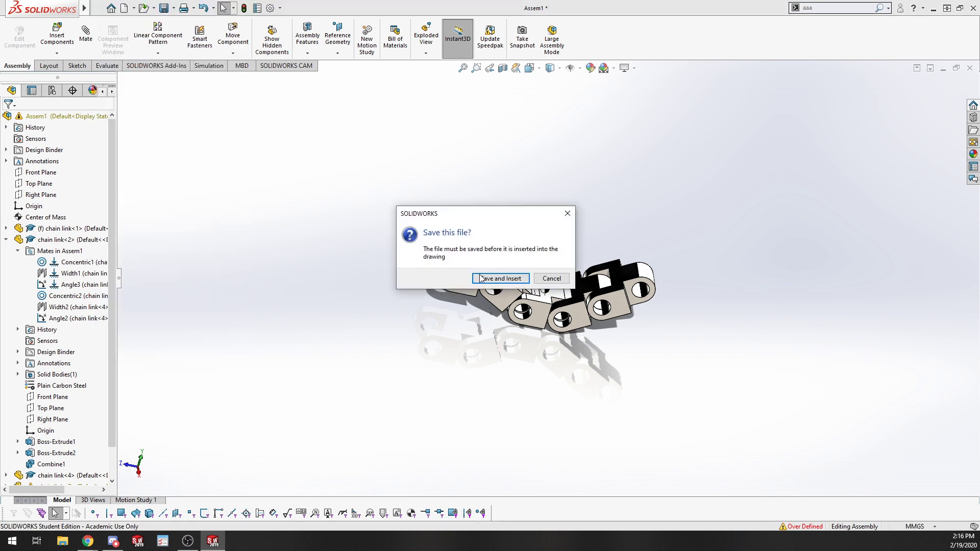
click(499, 278)
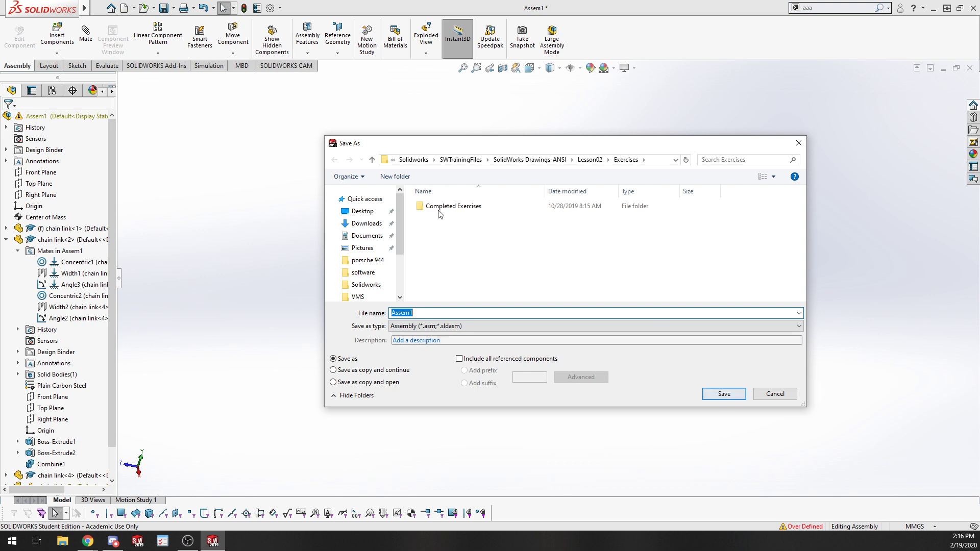
click(460, 159)
click(722, 392)
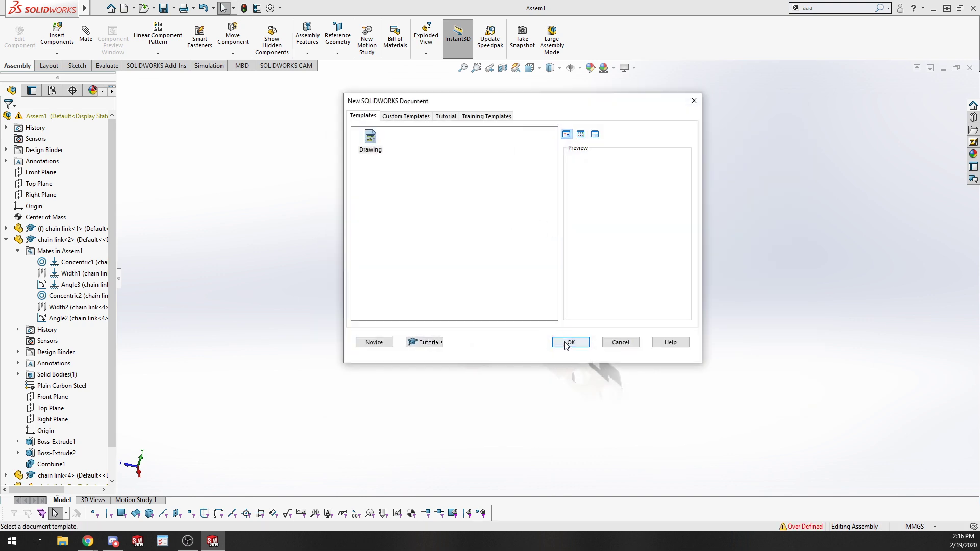
click(565, 346)
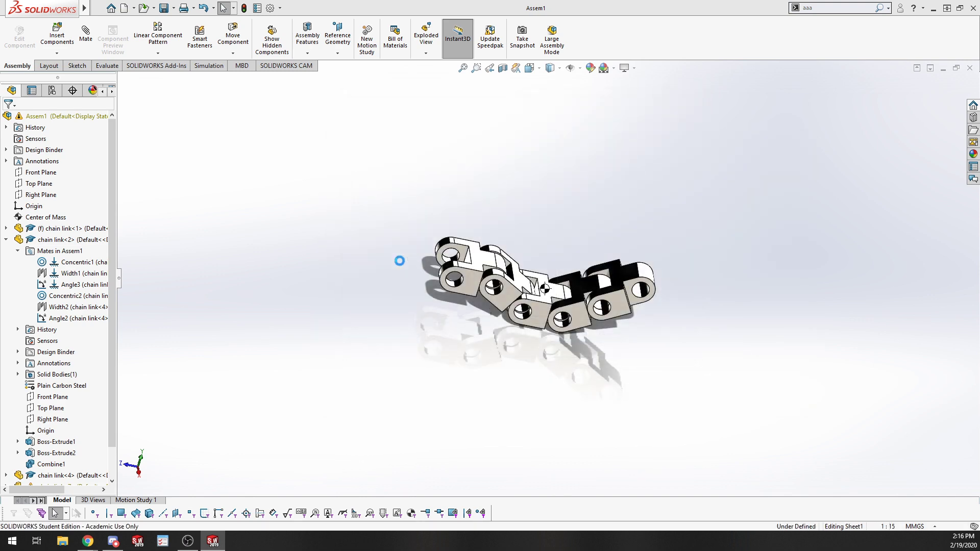
Choose the D (ANSI) Landscape sheet size for the new drawing.
click(405, 240)
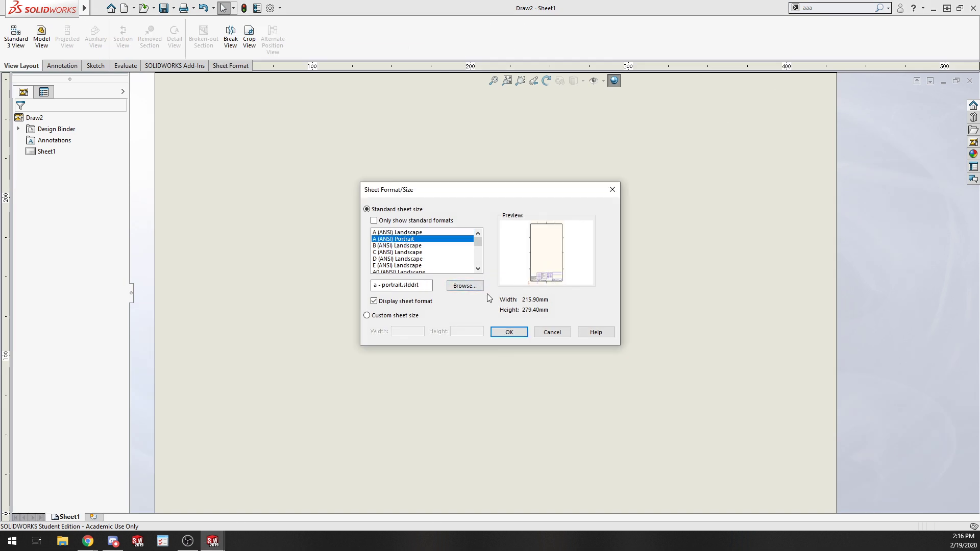
click(414, 260)
click(509, 332)
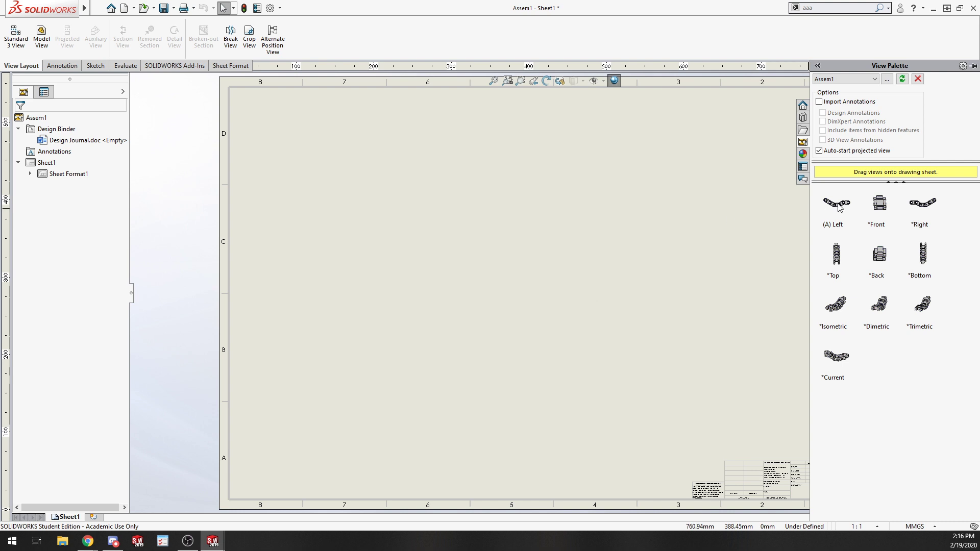
Place the assembly's Left view on the sheet with top, right and isometric projected views around it.
drag(840, 208, 393, 340)
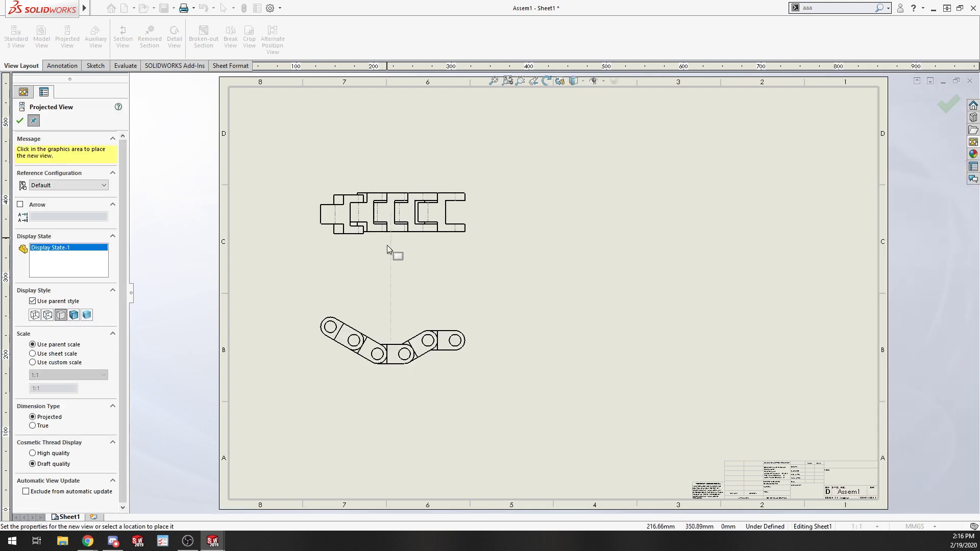
click(393, 216)
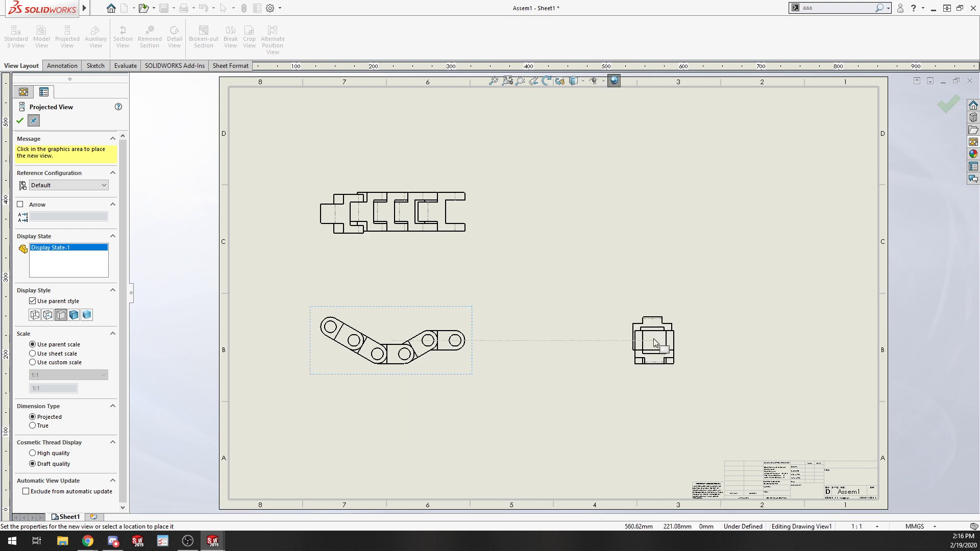
click(653, 338)
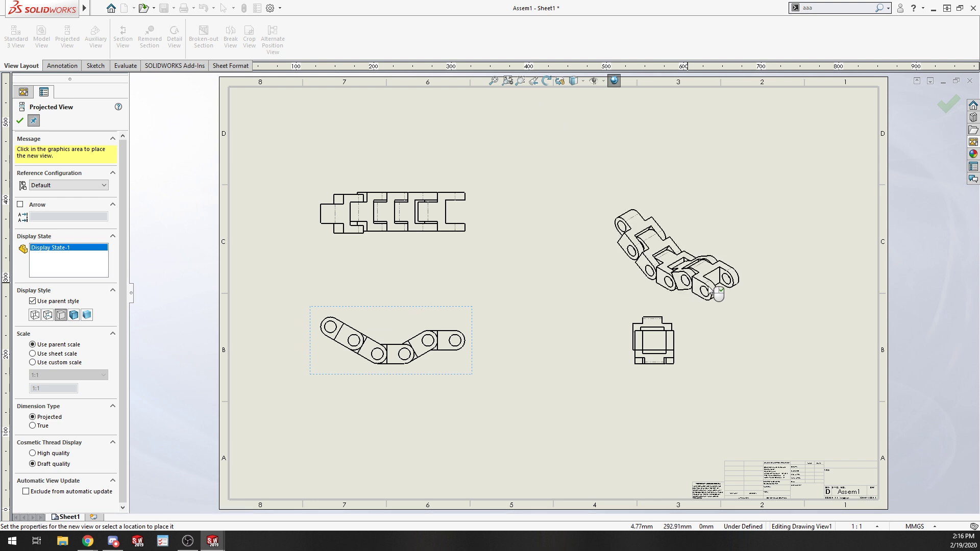
click(707, 210)
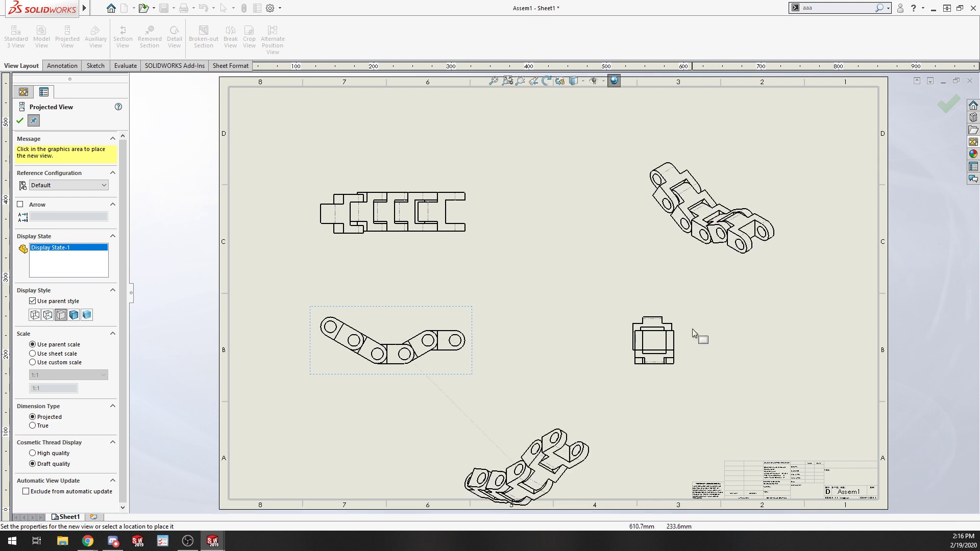
key(Escape)
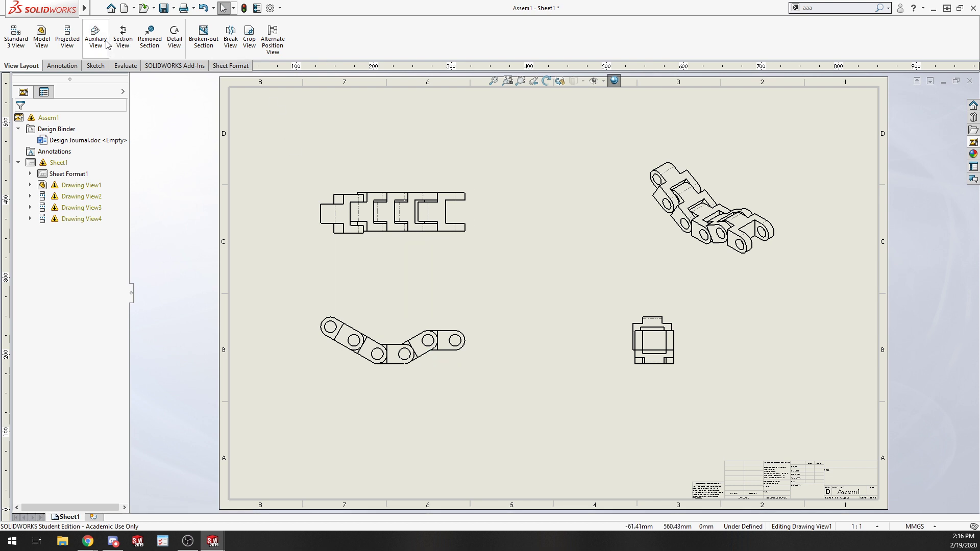
Start inserting a Bill of Materials table for the isometric view using the bom-standard template.
click(75, 67)
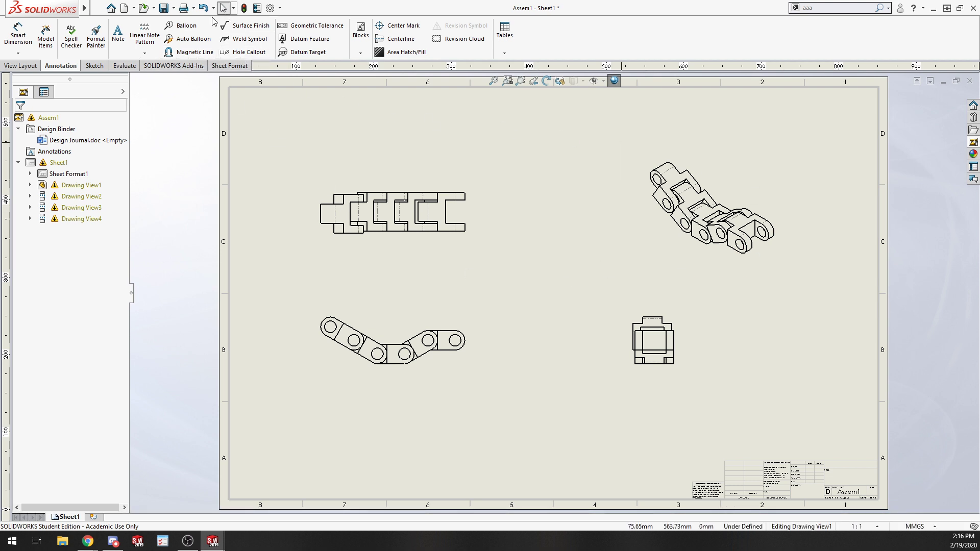
click(510, 37)
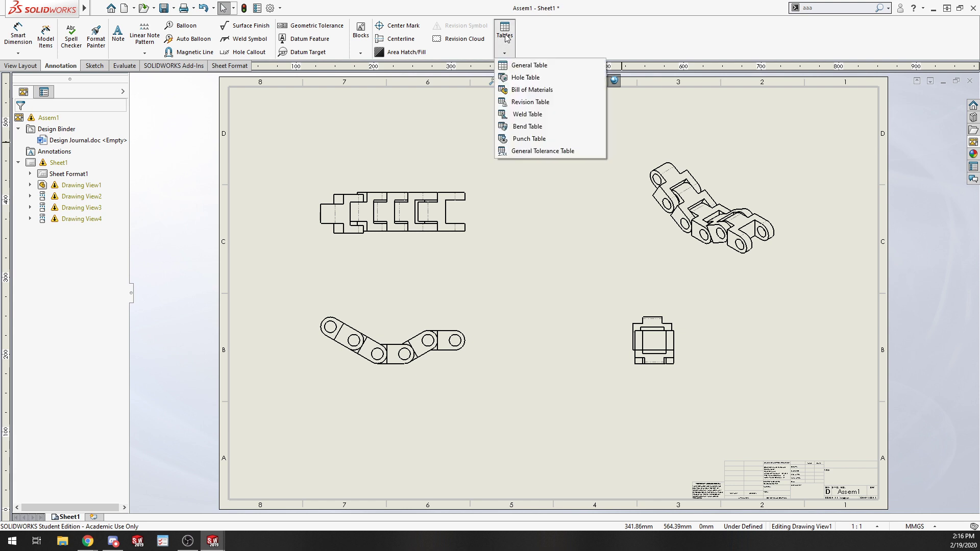
click(533, 90)
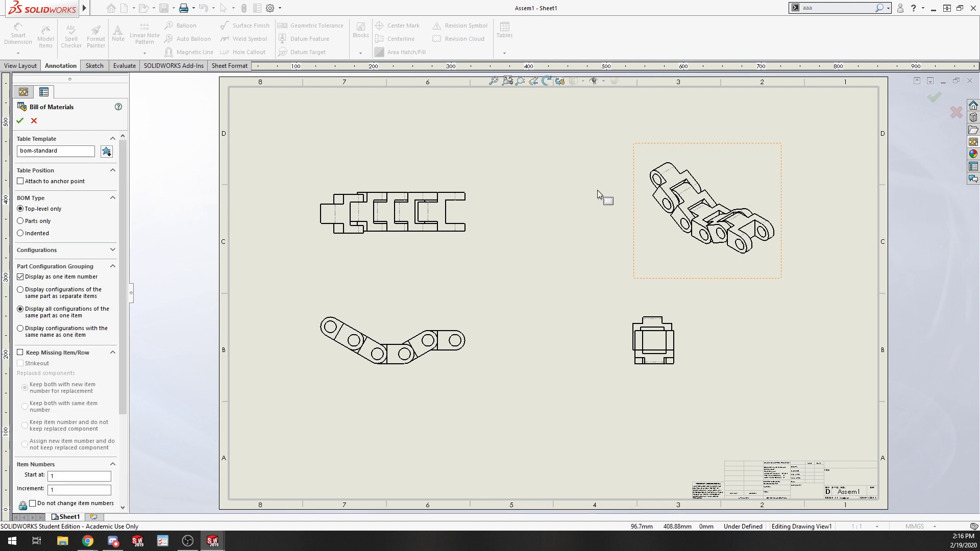
scroll(57, 363, down, 3)
scroll(61, 376, up, 3)
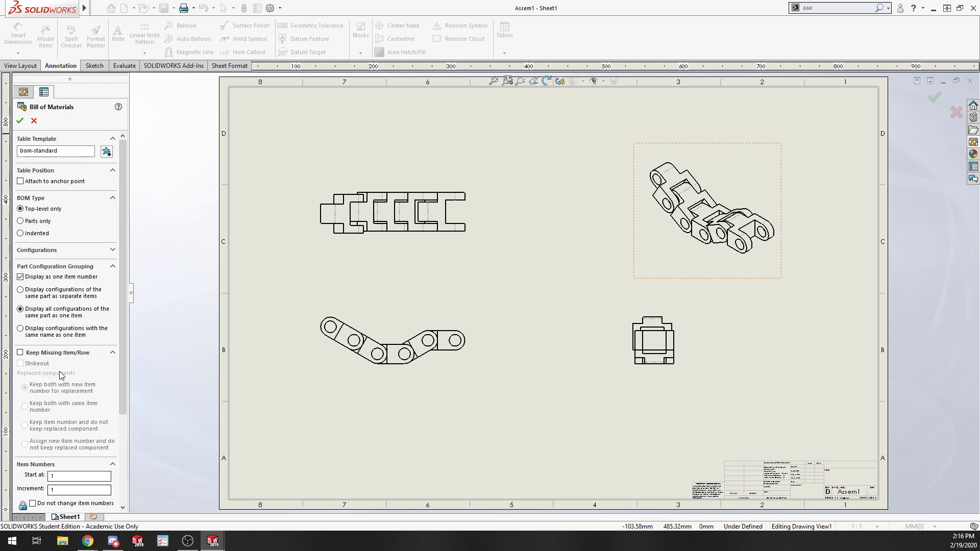
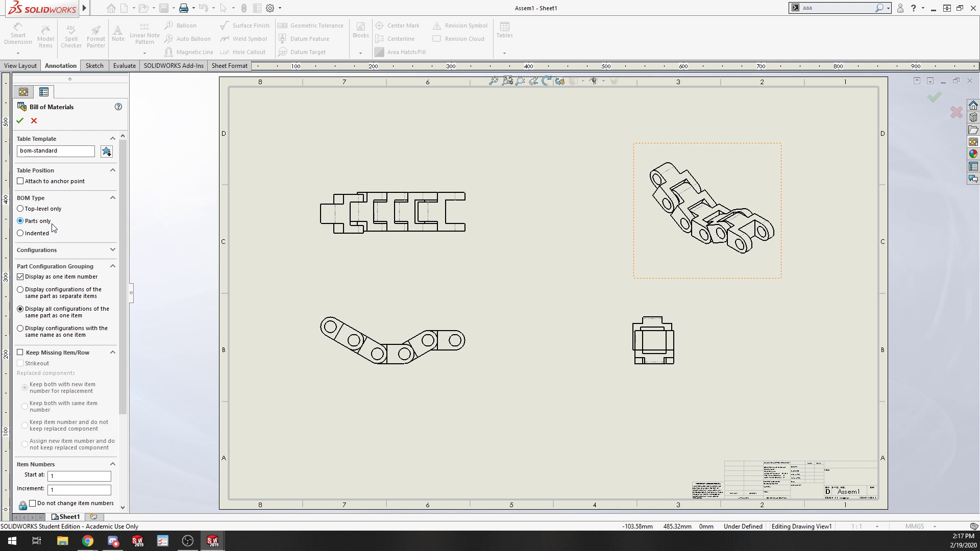
Insert a top-level only bill of materials and place it at the sheet's upper-left corner.
click(34, 235)
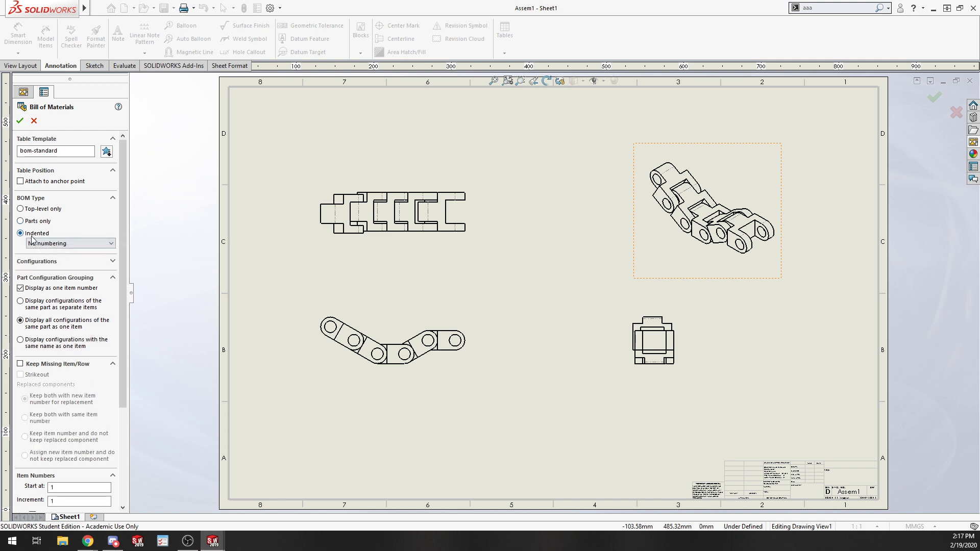
click(23, 209)
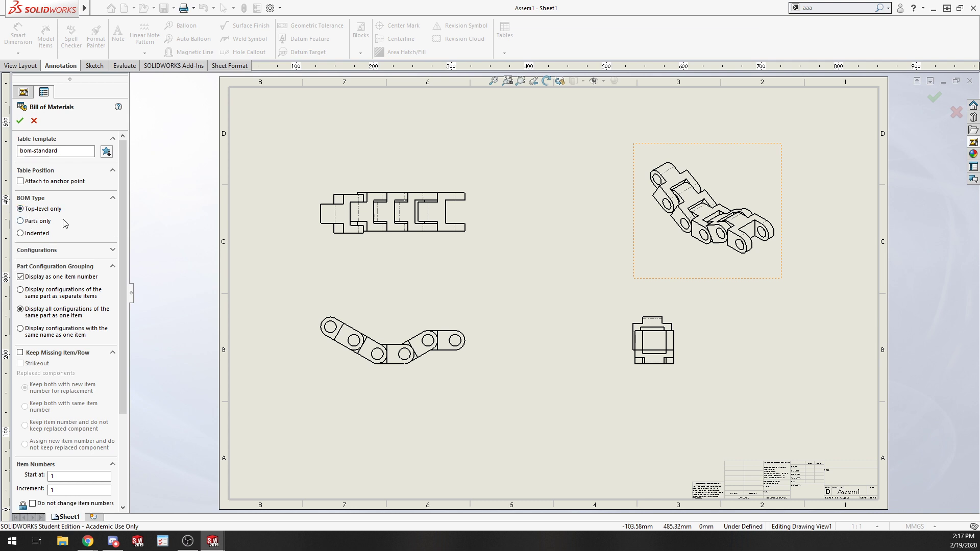
click(20, 121)
click(255, 134)
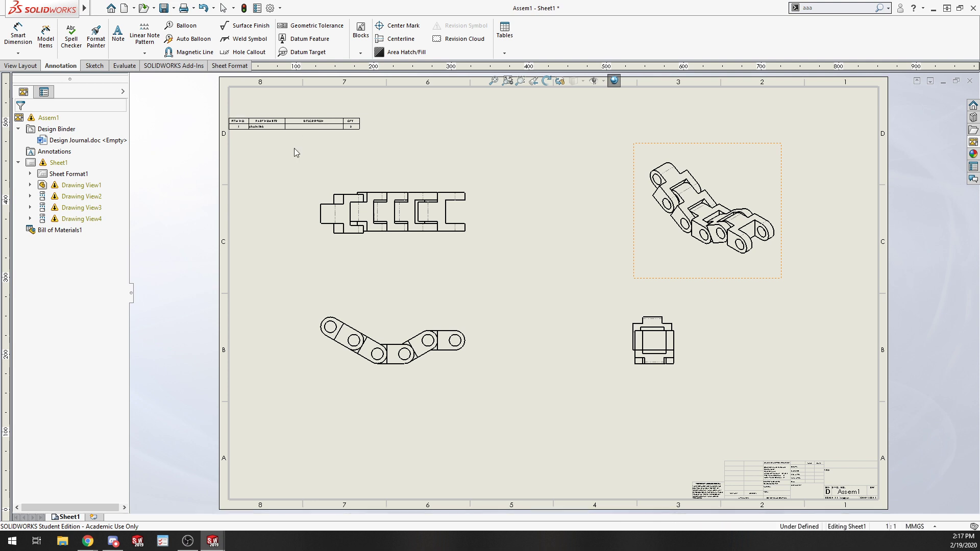
Break the property link on the chain link row's Description cell so it can be edited.
key(z)
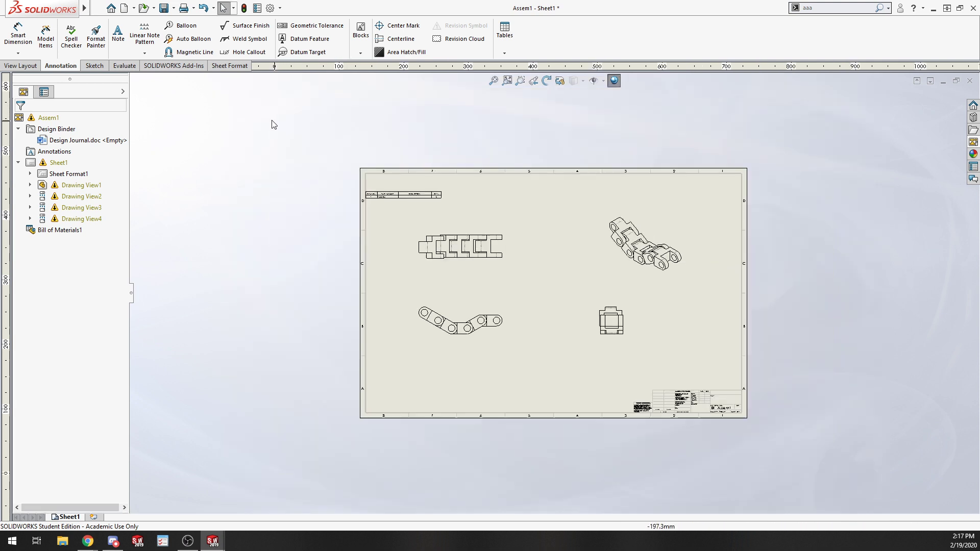
scroll(424, 184, down, 10)
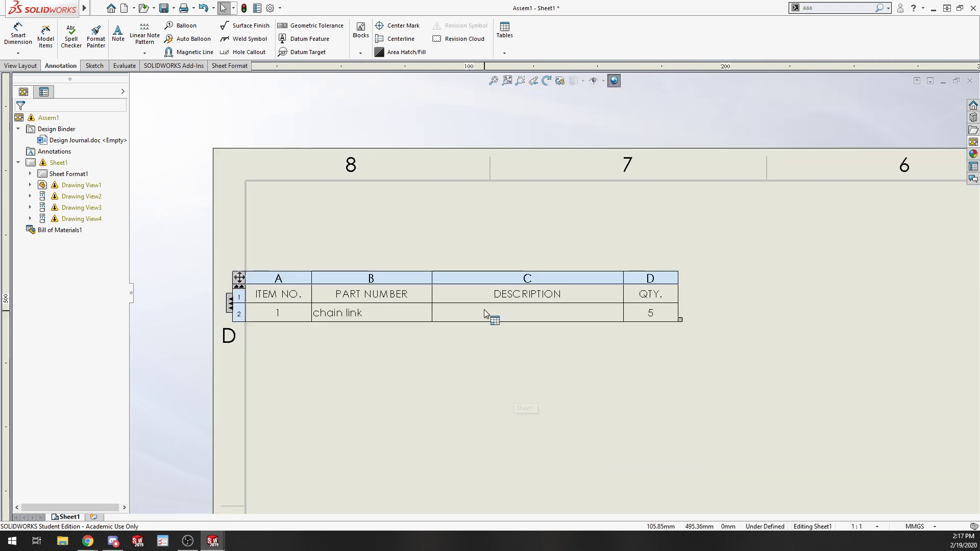
scroll(460, 309, down, 1)
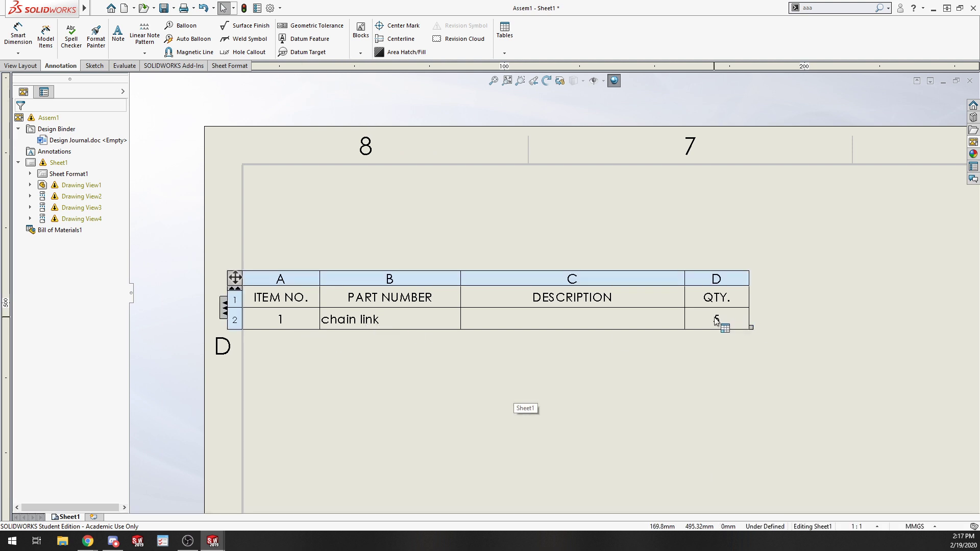
click(555, 323)
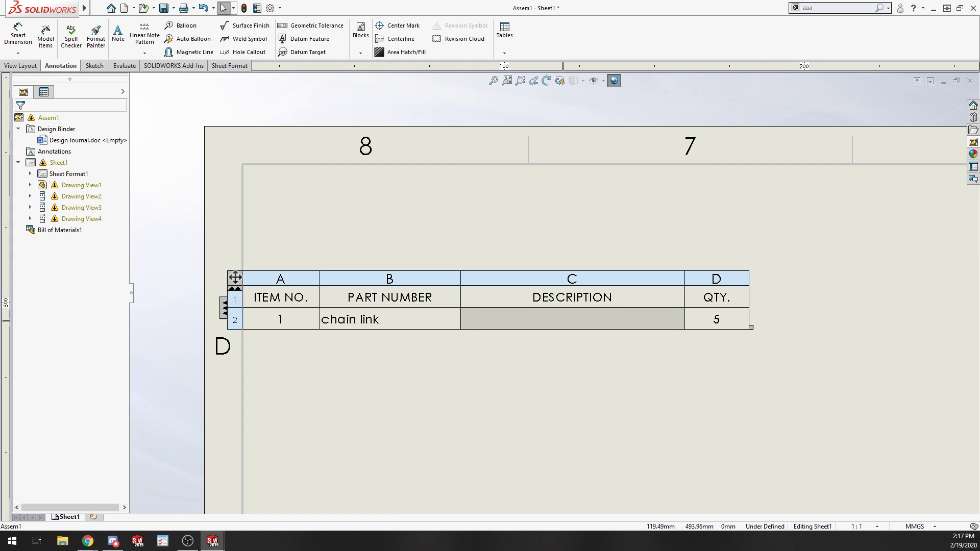
double_click(571, 320)
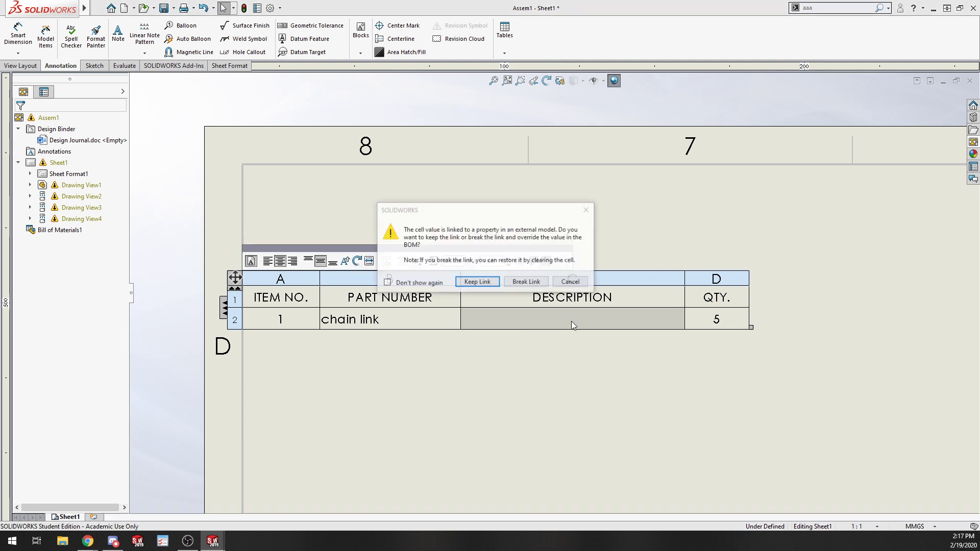
click(527, 285)
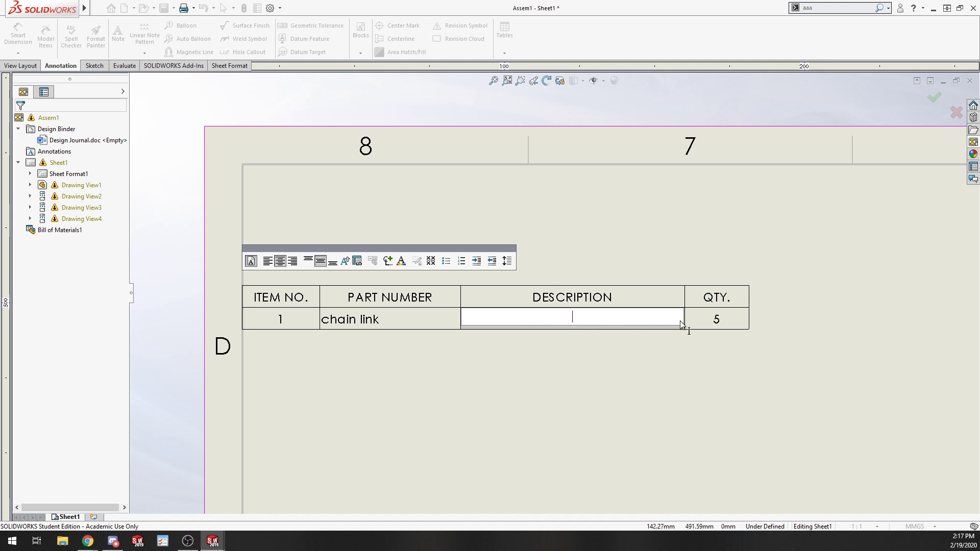
click(515, 377)
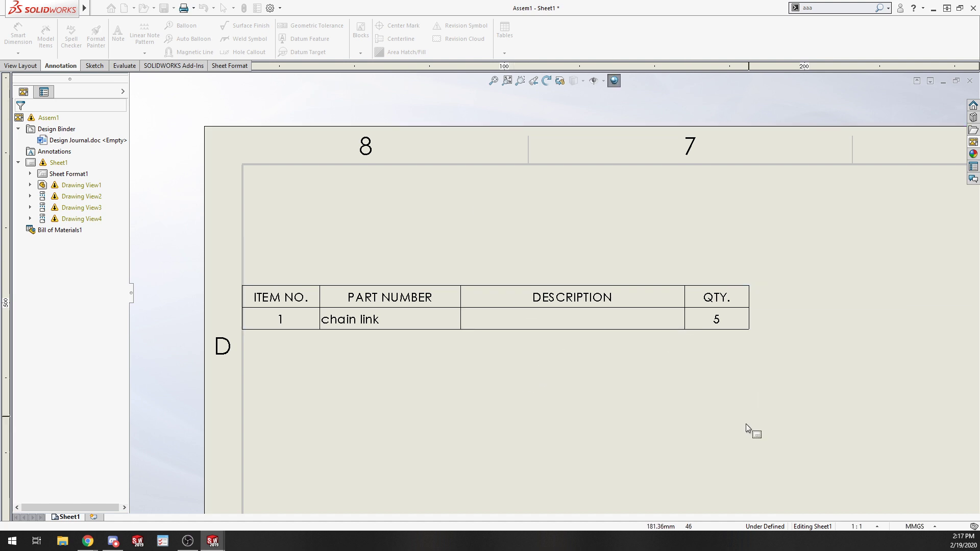
Add a balloon to the chain link in the isometric view, placing it up and to the left.
scroll(740, 408, up, 5)
scroll(837, 343, down, 3)
scroll(291, 286, up, 3)
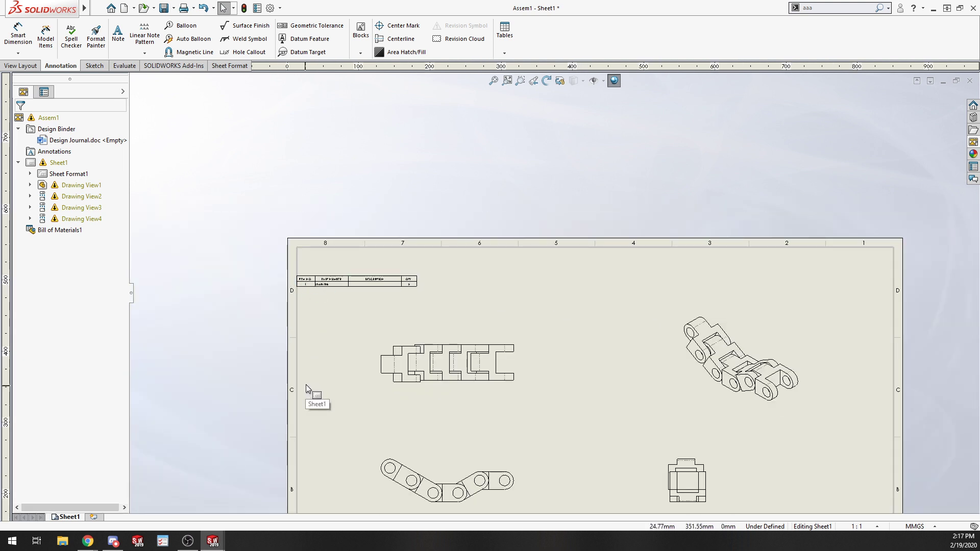
scroll(784, 366, down, 5)
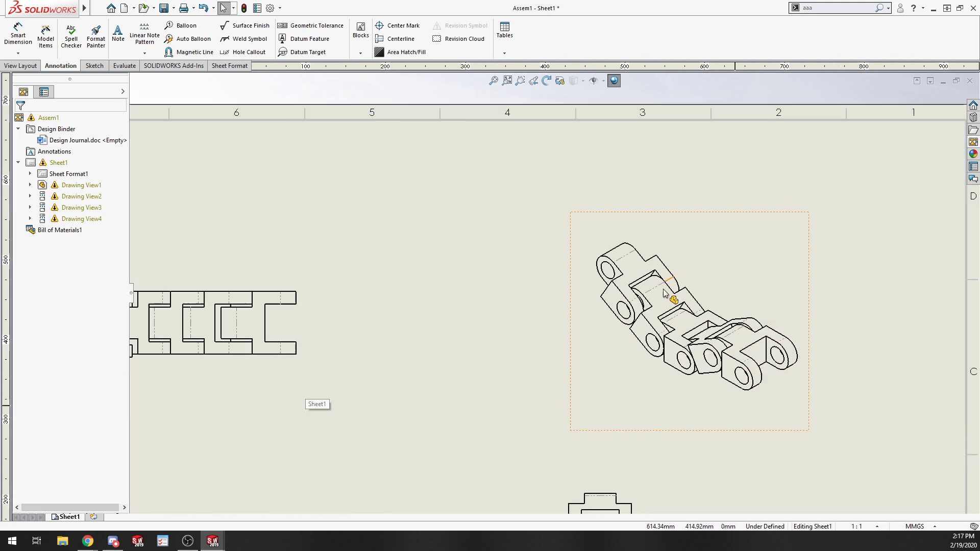
scroll(551, 294, up, 5)
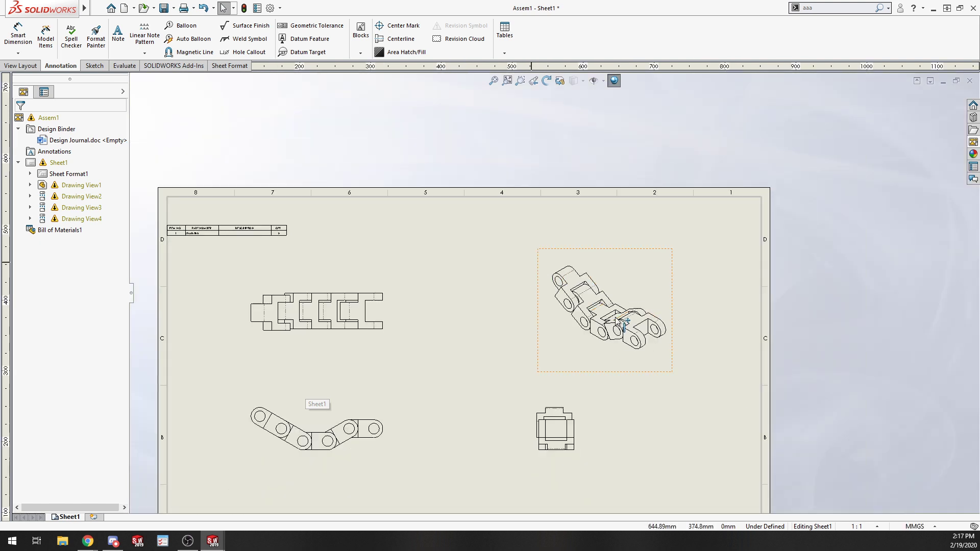
click(179, 26)
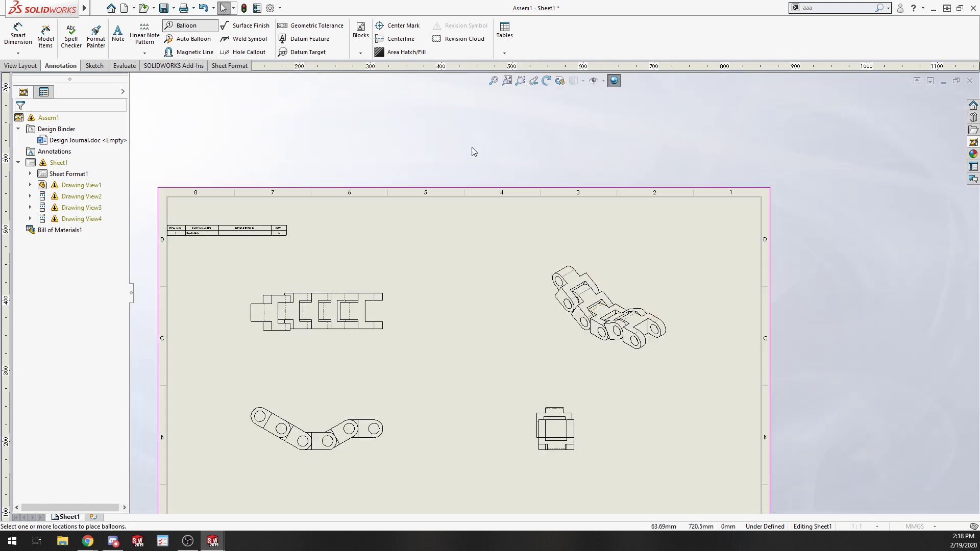
click(558, 288)
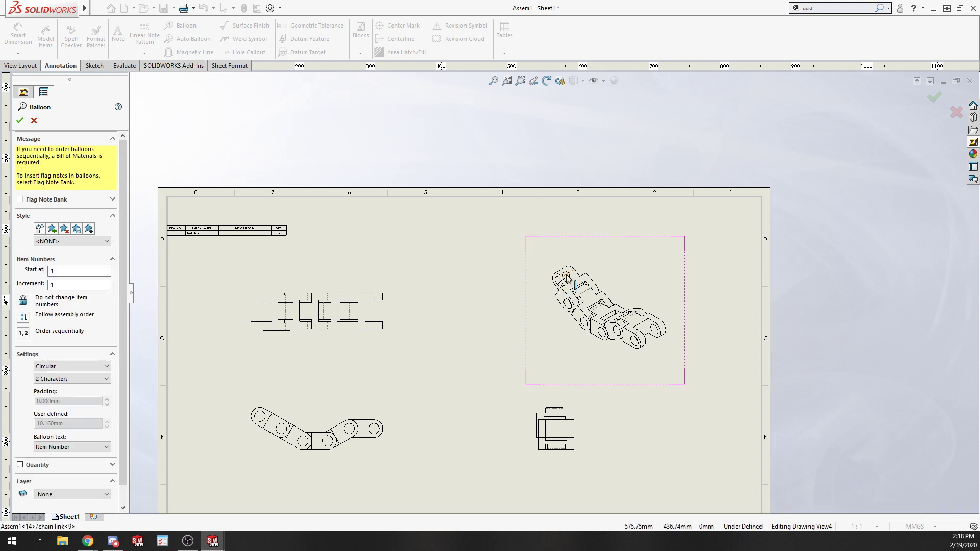
click(514, 275)
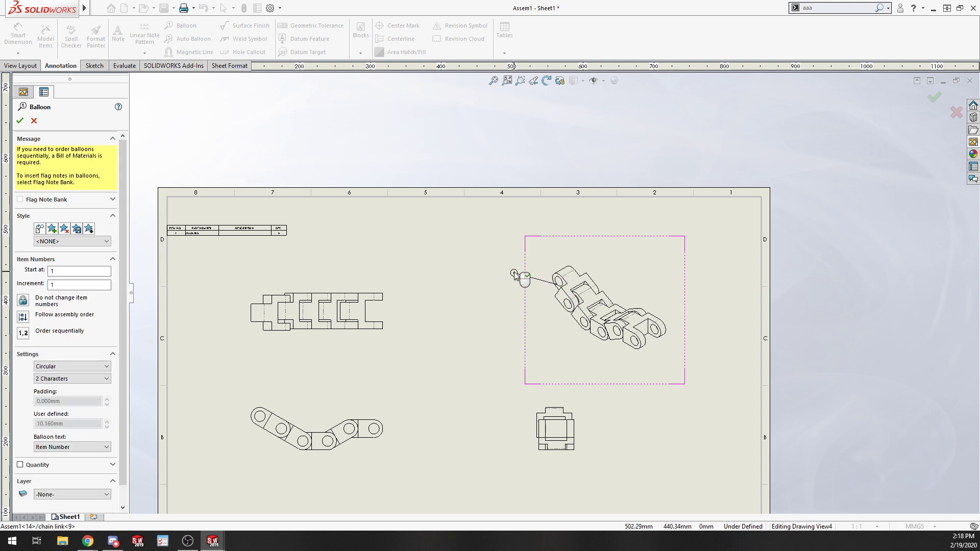
scroll(525, 275, down, 3)
scroll(536, 289, down, 5)
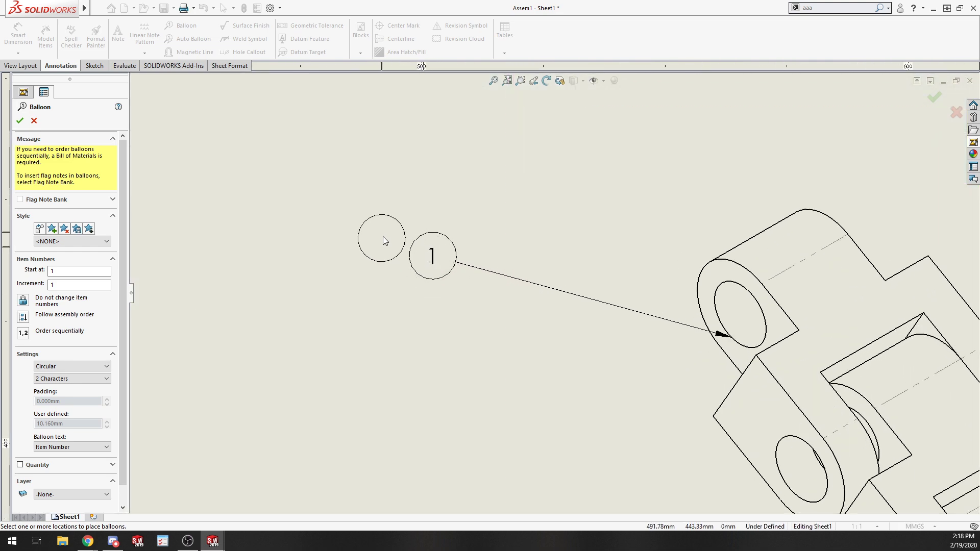
scroll(418, 247, up, 8)
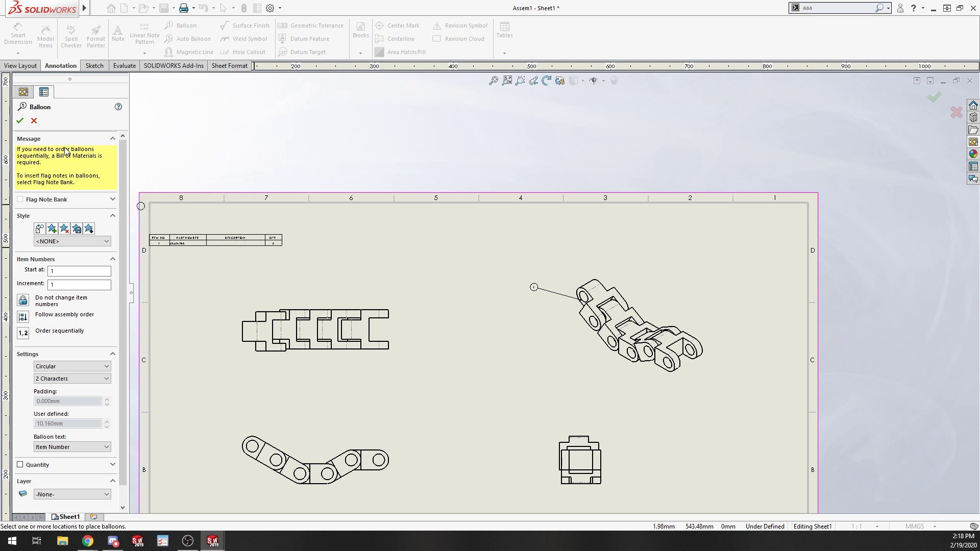
click(20, 119)
Open the recent part Cage Rev D and its associated drawing.
mouse_move(46, 8)
click(97, 8)
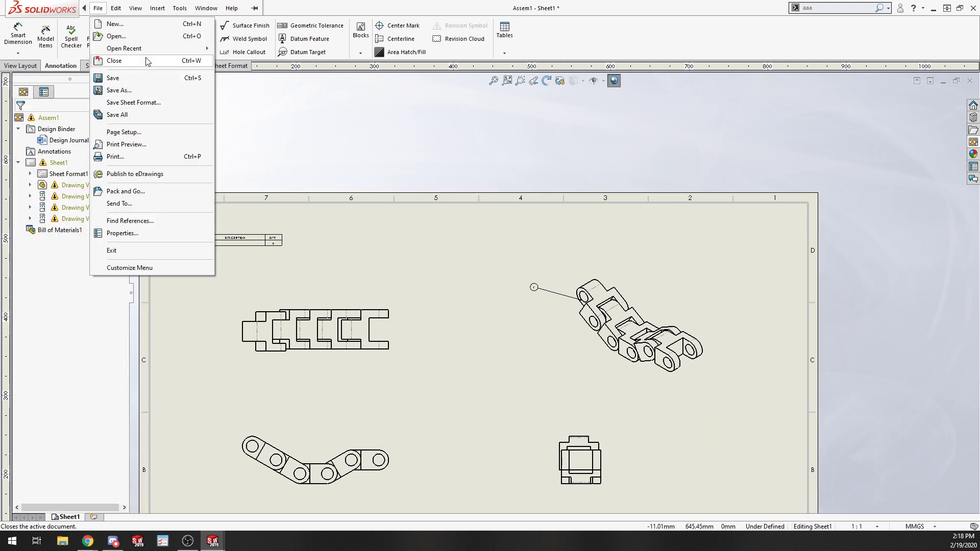
mouse_move(153, 48)
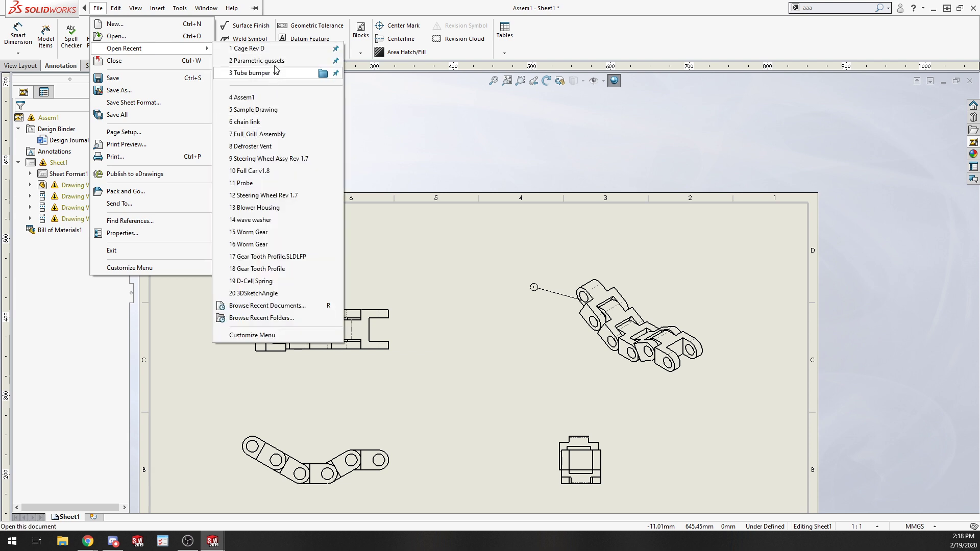
click(252, 49)
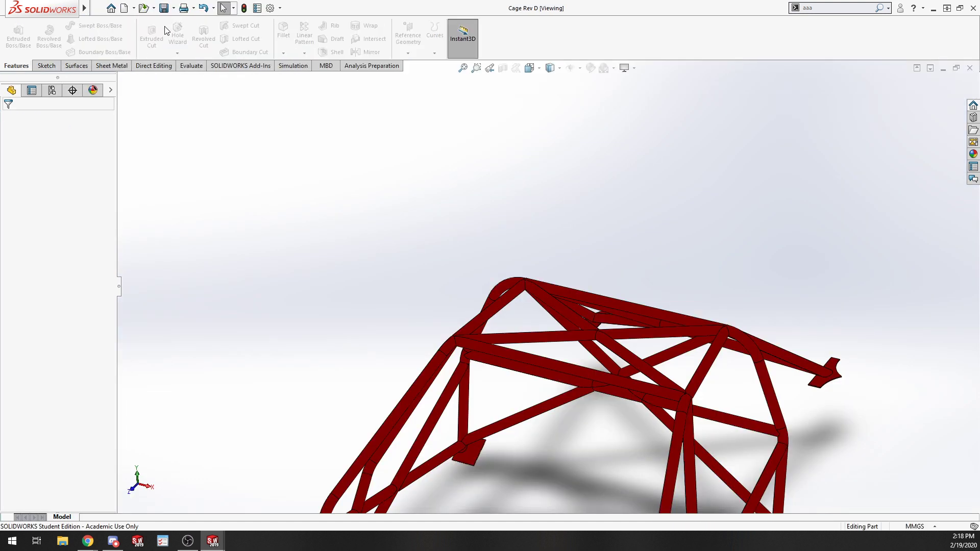
click(97, 8)
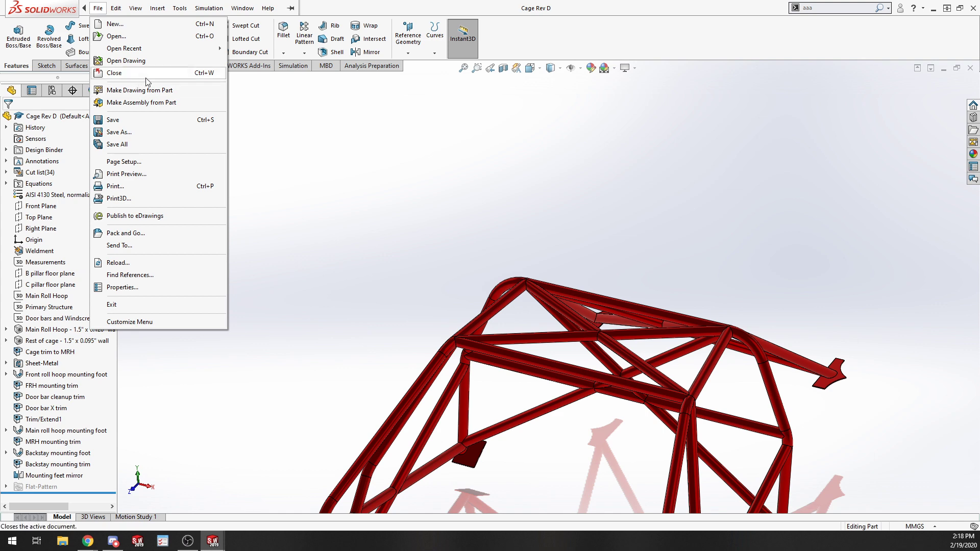
click(173, 61)
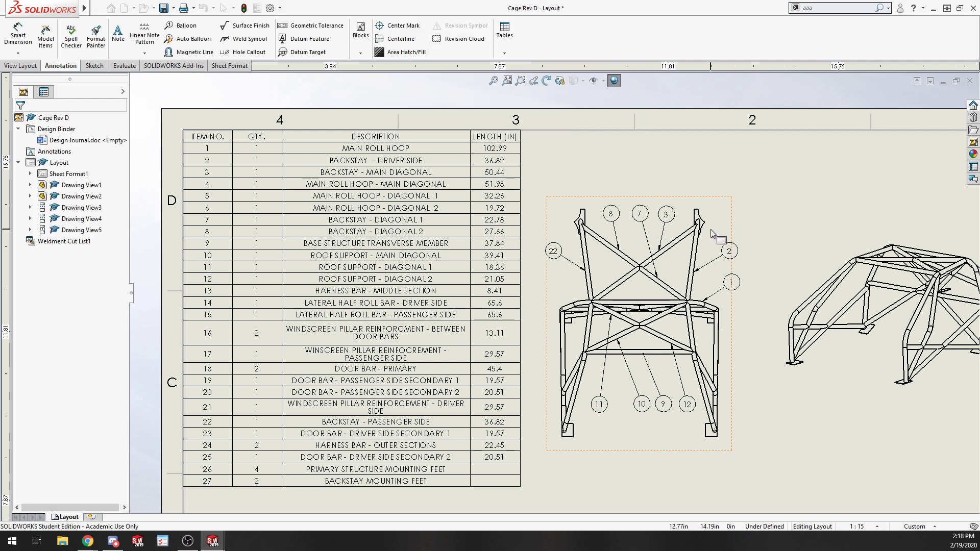
Move balloon 9's leader attachment point slightly right along the transverse cross member.
scroll(776, 326, up, 3)
scroll(776, 327, up, 3)
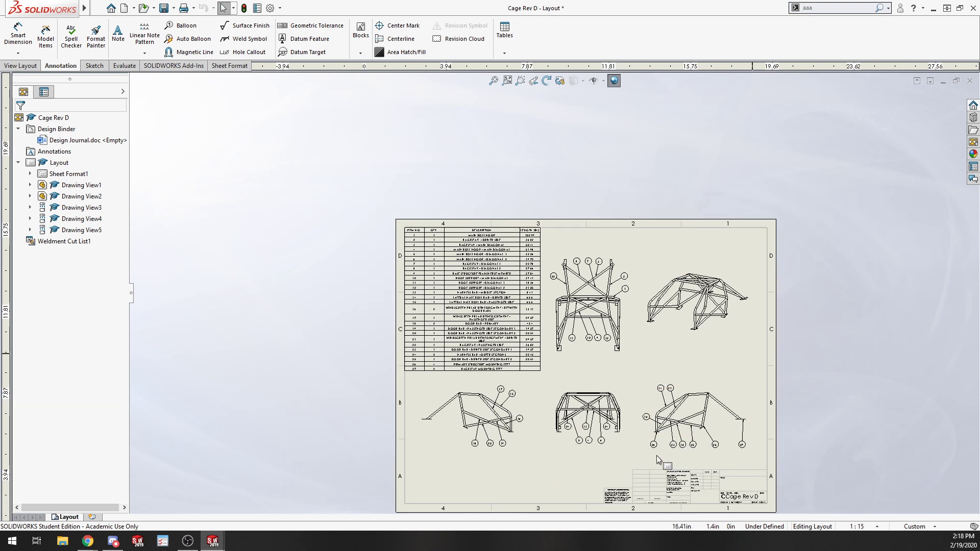
scroll(618, 418, down, 2)
scroll(651, 320, down, 1)
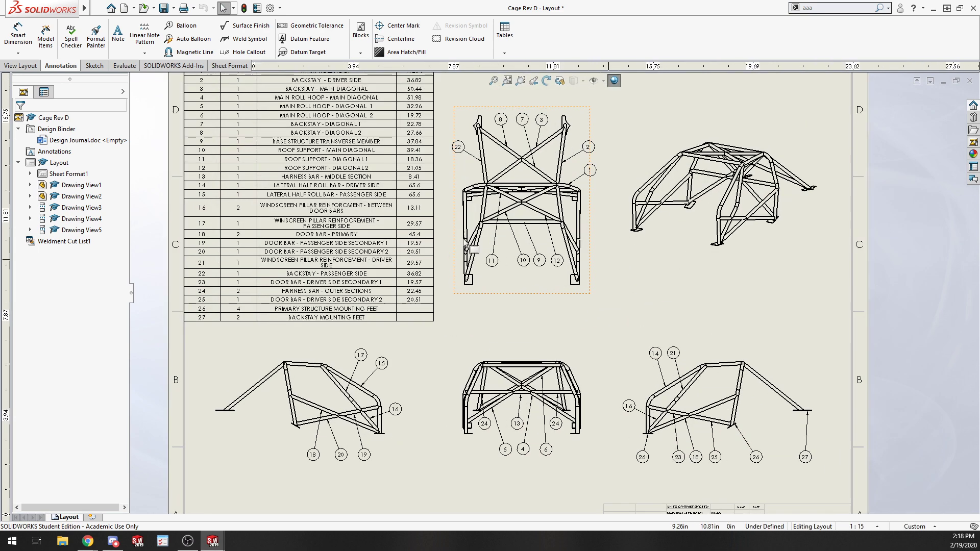
scroll(511, 235, down, 2)
scroll(588, 240, down, 1)
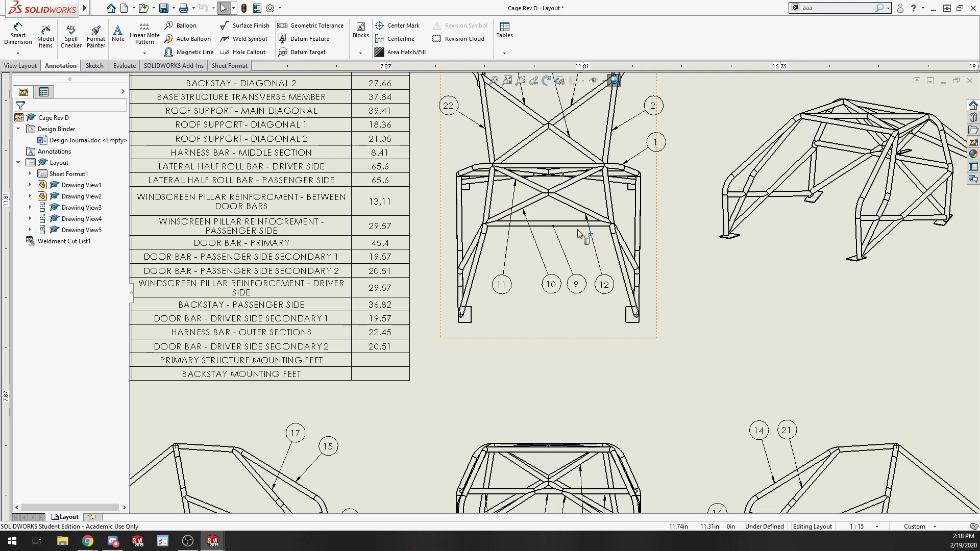
scroll(579, 234, down, 3)
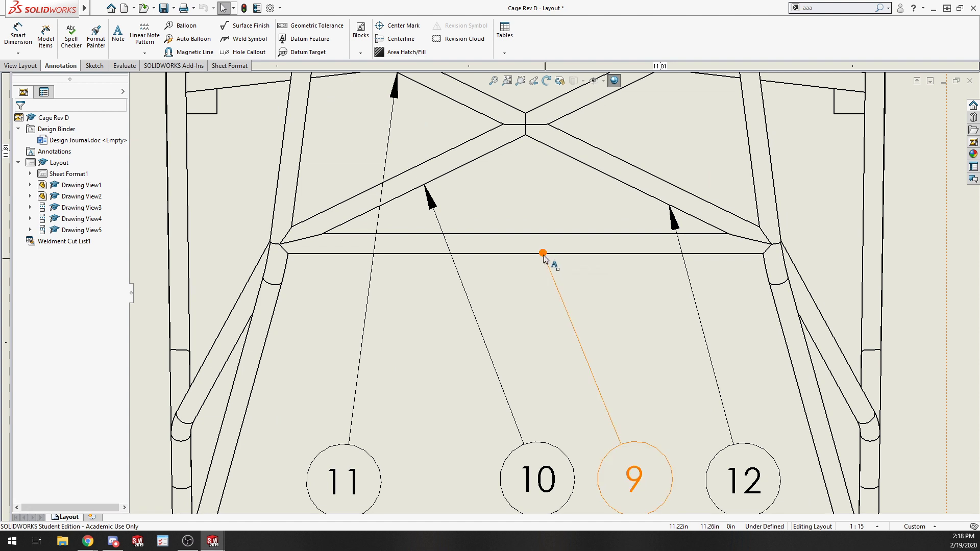
click(542, 254)
drag(543, 253, 561, 253)
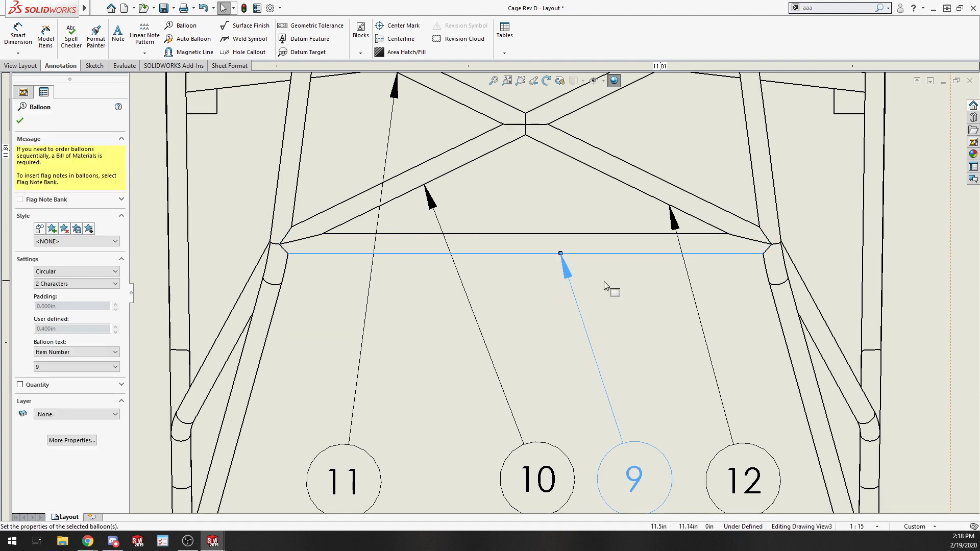
click(567, 284)
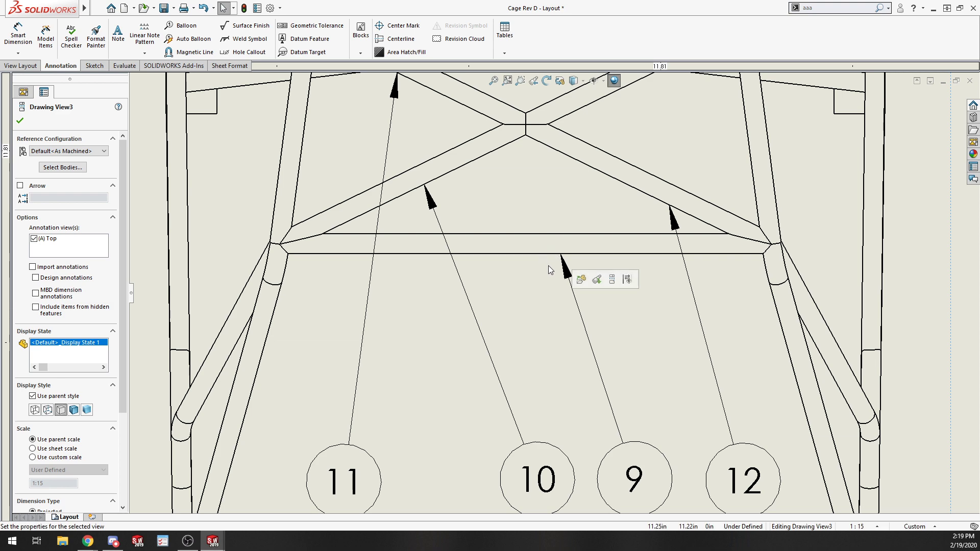
Examine the balloons and bill of materials across the drawing's views.
scroll(553, 271, up, 3)
scroll(476, 187, up, 2)
scroll(636, 219, up, 2)
scroll(649, 190, down, 1)
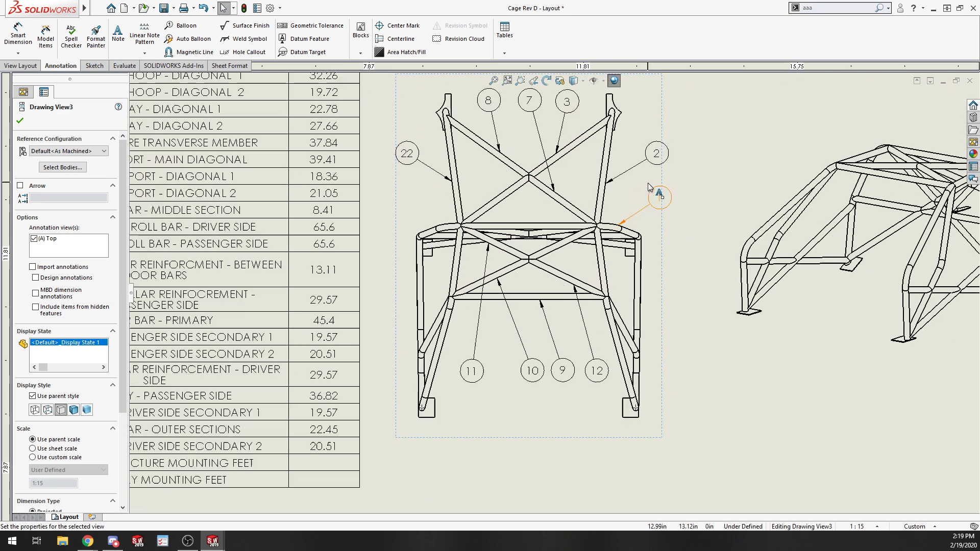
scroll(620, 198, down, 1)
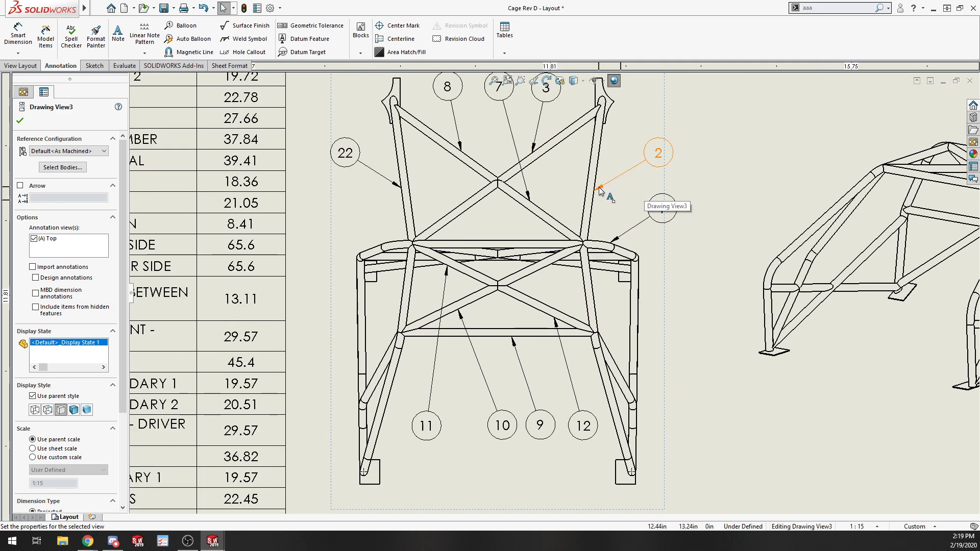
scroll(595, 199, up, 2)
scroll(548, 309, down, 3)
scroll(549, 311, down, 3)
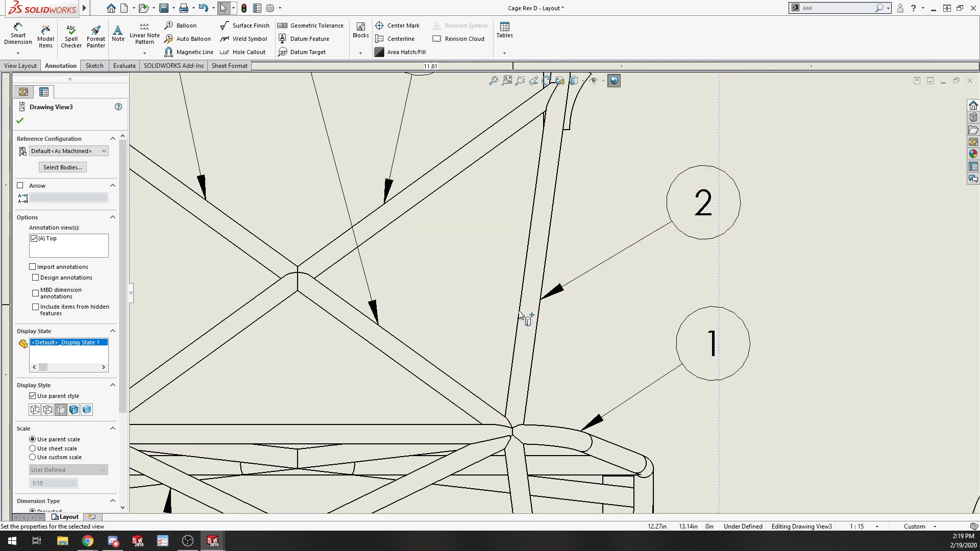
scroll(610, 287, up, 5)
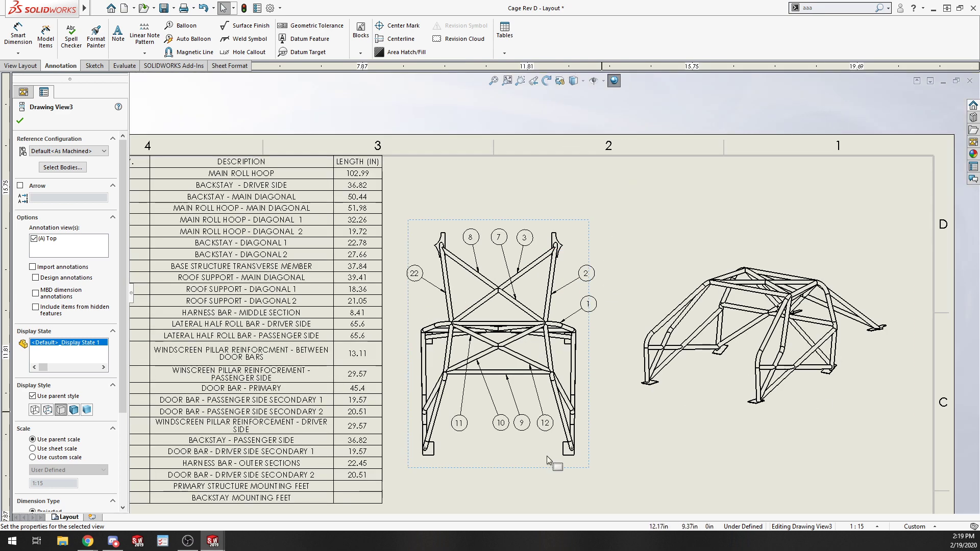
scroll(657, 417, up, 3)
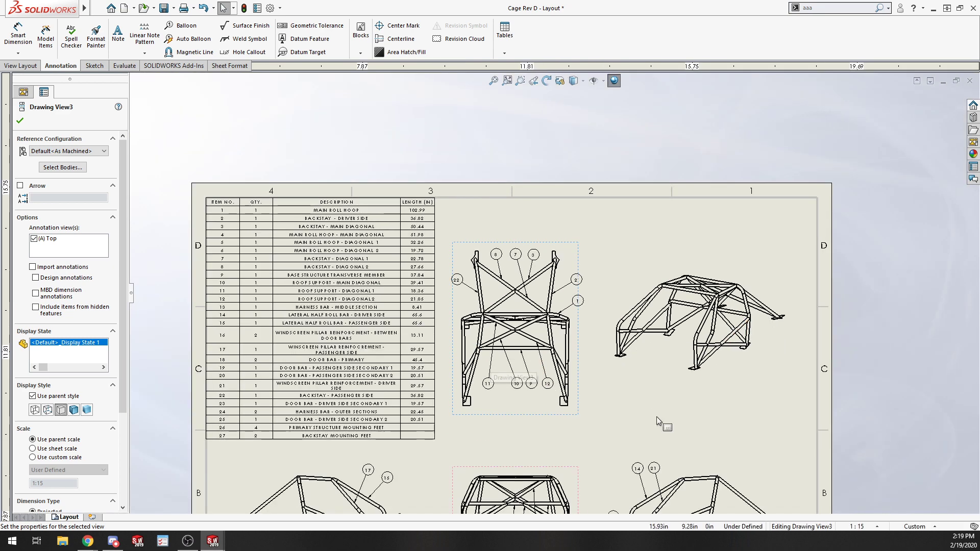
scroll(604, 419, down, 4)
scroll(606, 420, down, 4)
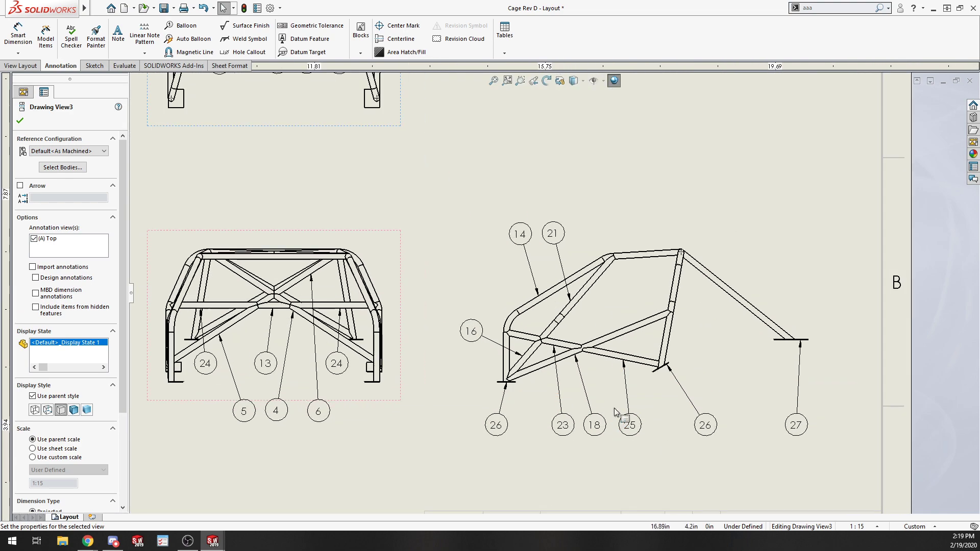
Review the bill of materials rows against the balloon numbers in each drawing view, zooming in and out across the sheet.
scroll(295, 361, up, 7)
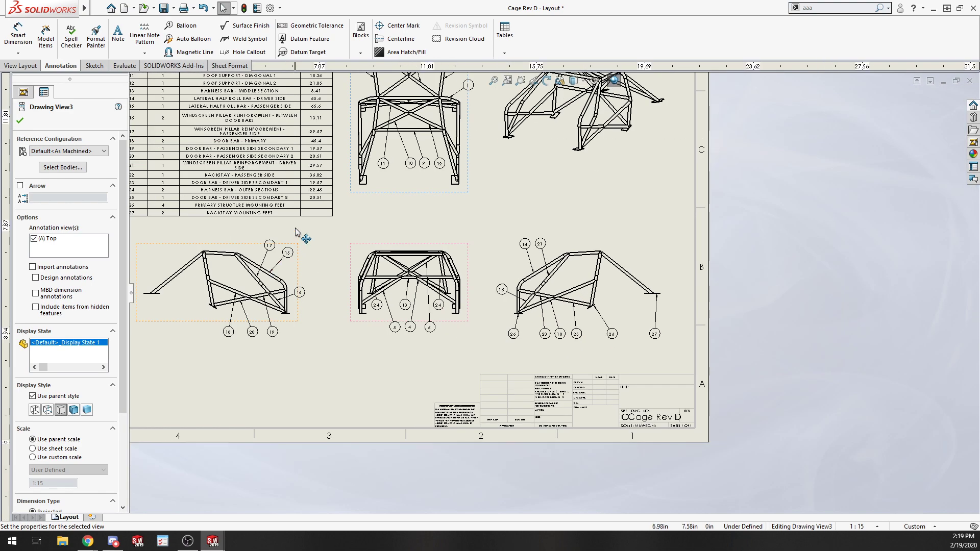
scroll(389, 193, down, 6)
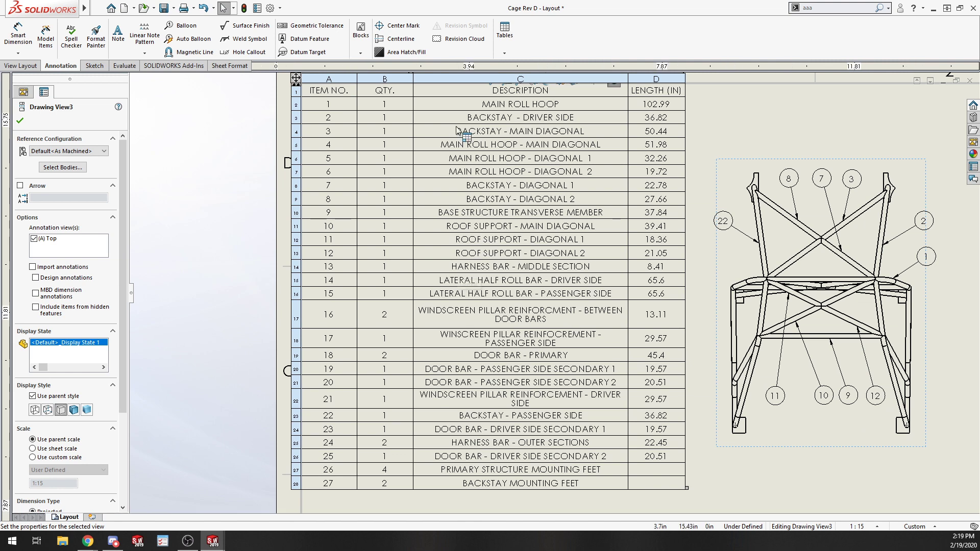
scroll(555, 294, up, 4)
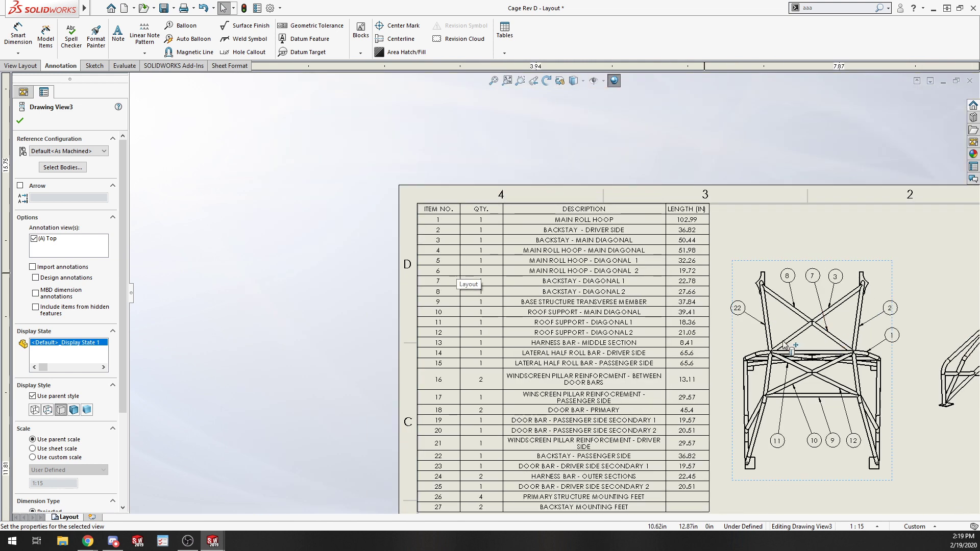
scroll(633, 204, down, 2)
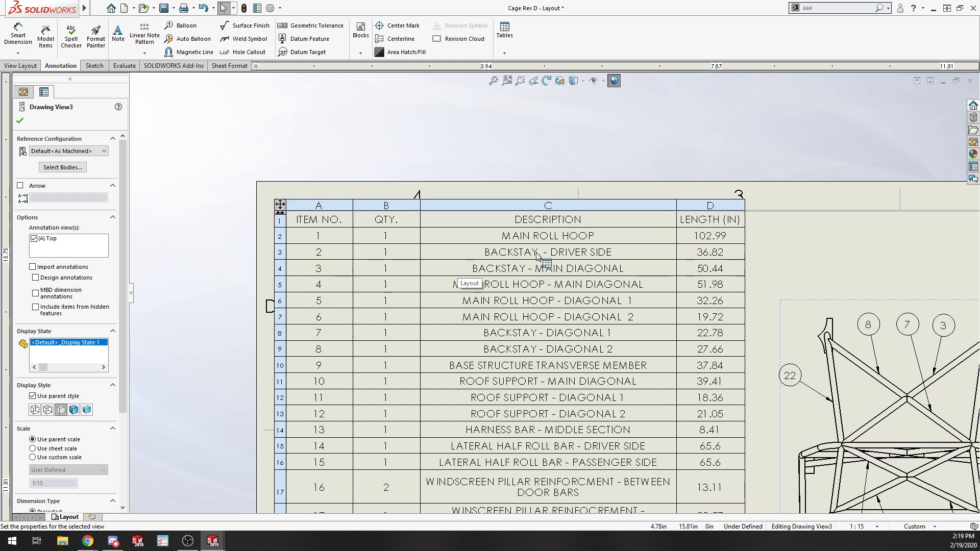
scroll(516, 282, up, 5)
scroll(739, 333, down, 4)
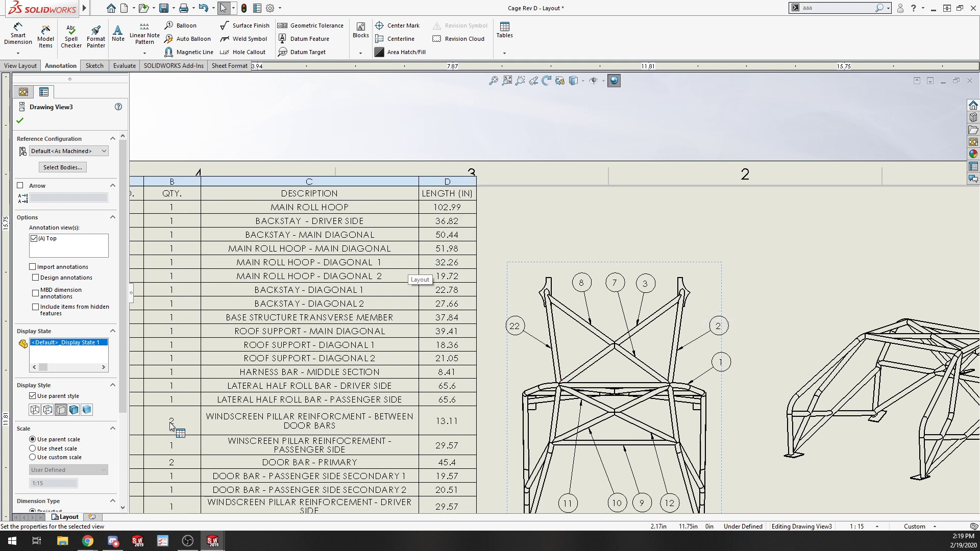
scroll(218, 418, up, 2)
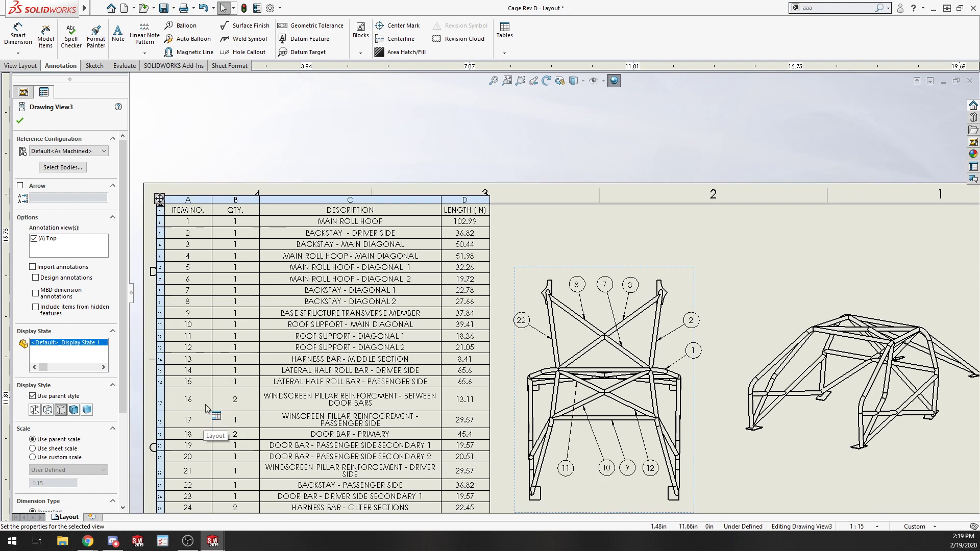
scroll(664, 408, up, 2)
scroll(709, 433, down, 4)
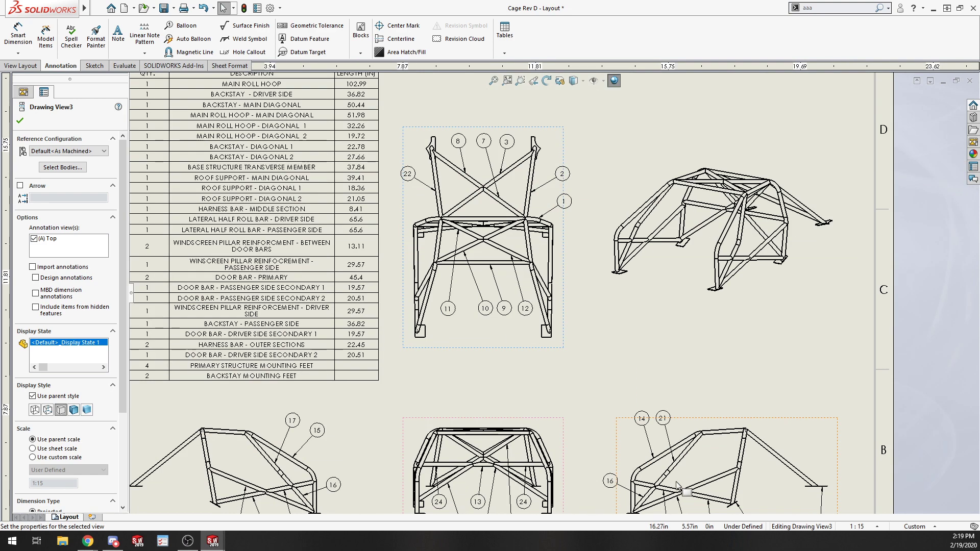
scroll(677, 484, down, 5)
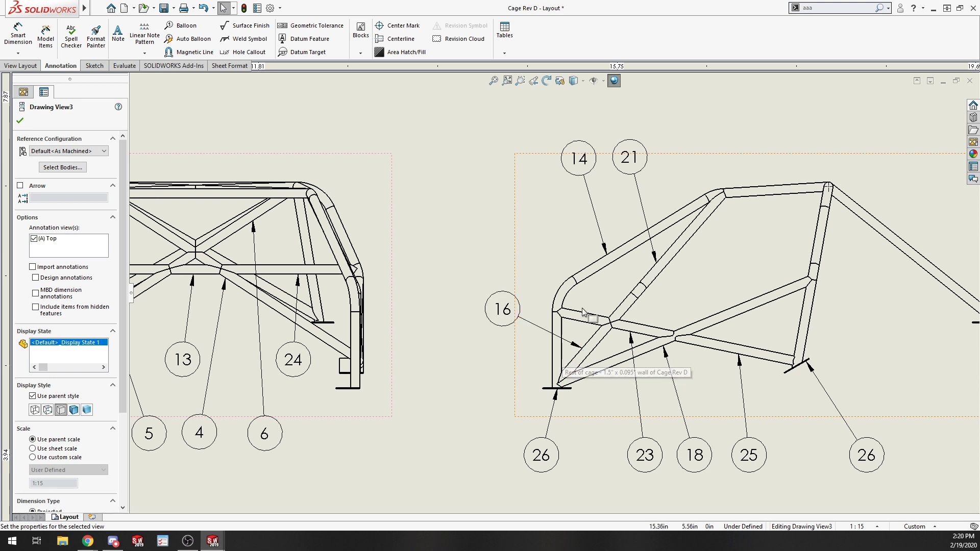
scroll(556, 316, up, 3)
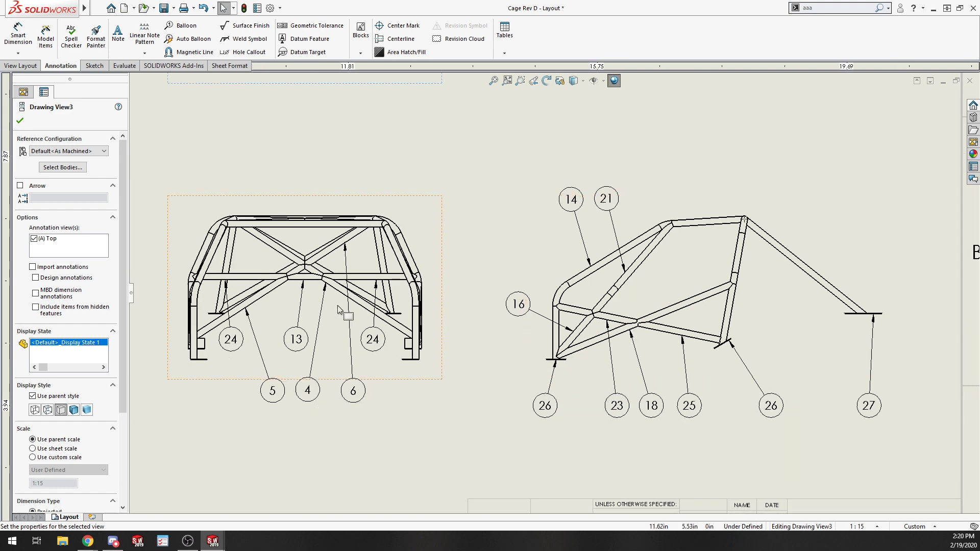
scroll(435, 416, up, 3)
scroll(411, 275, up, 2)
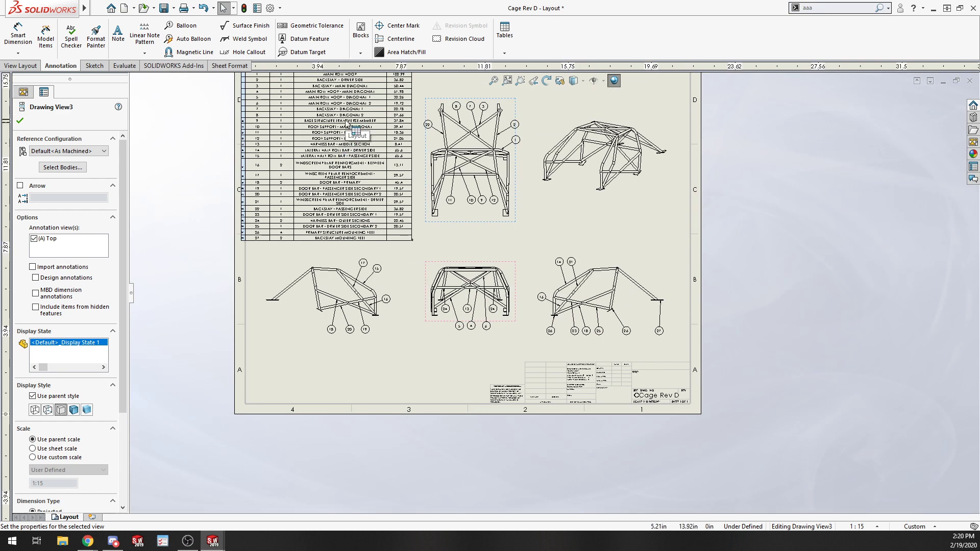
scroll(334, 137, down, 4)
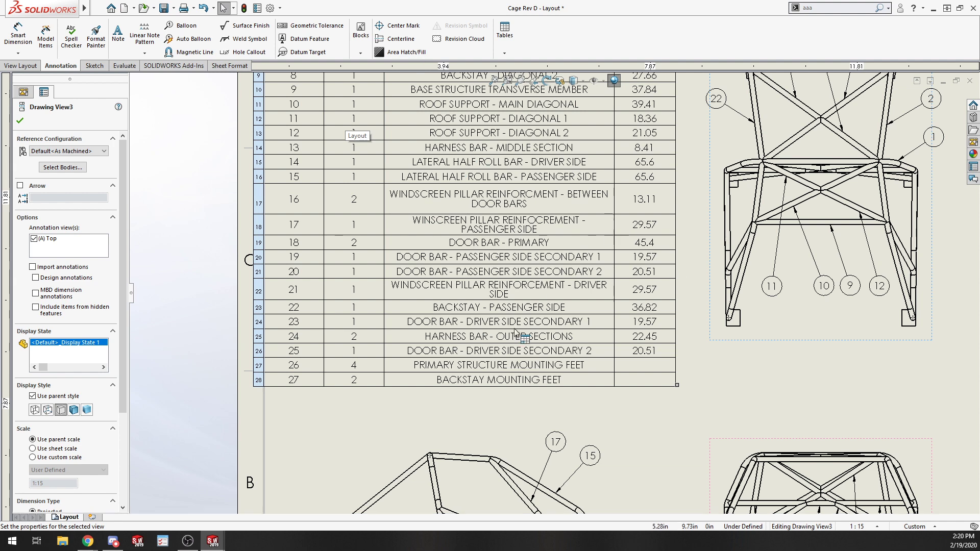
scroll(553, 387, up, 5)
scroll(565, 276, down, 6)
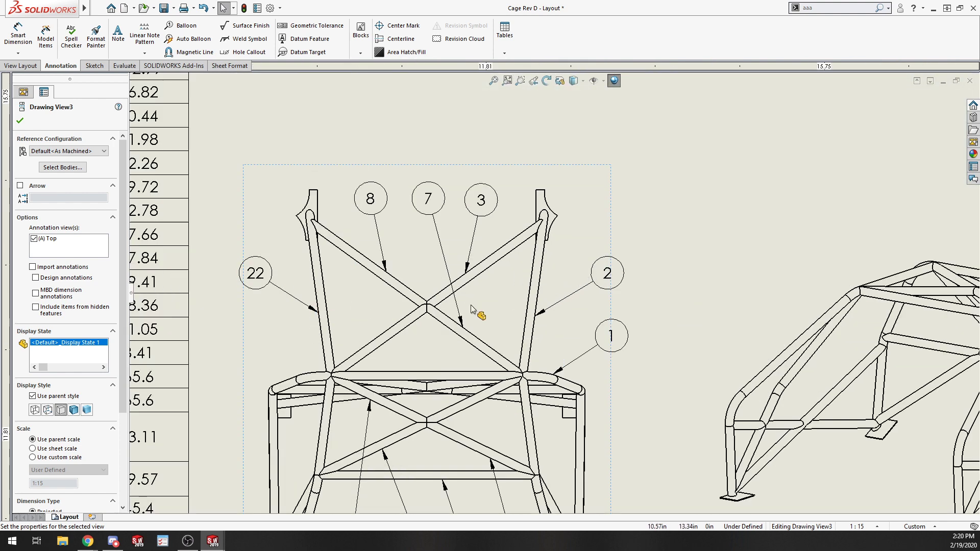
scroll(540, 285, up, 3)
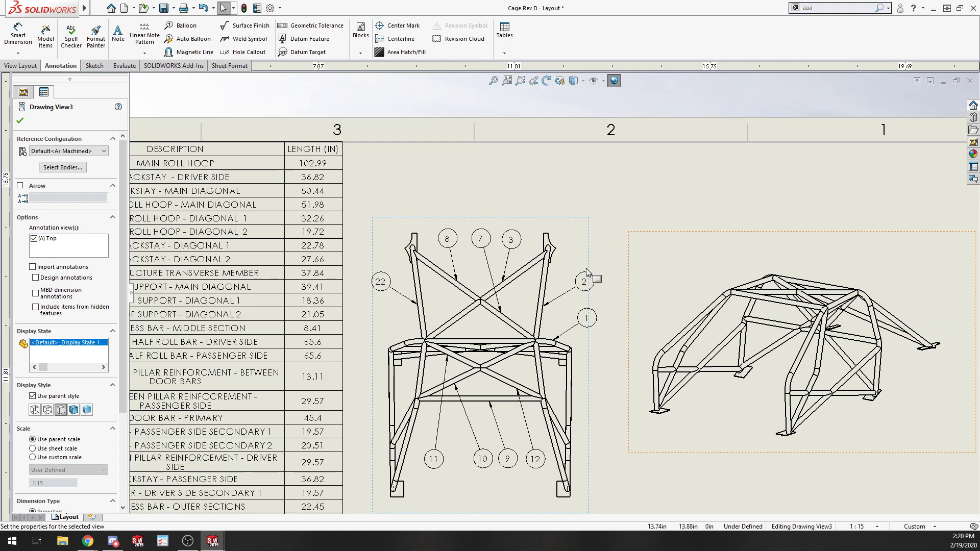
scroll(462, 334, up, 5)
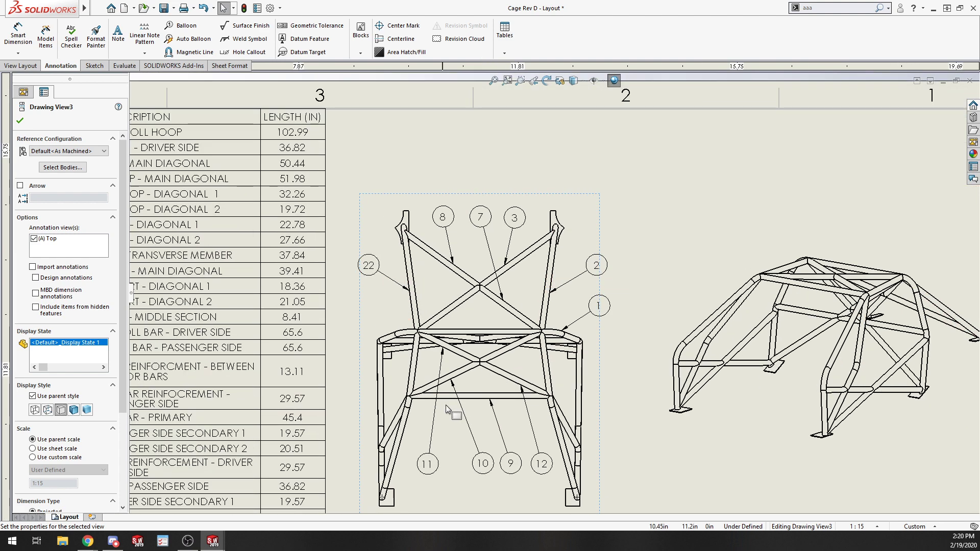
scroll(469, 482, down, 1)
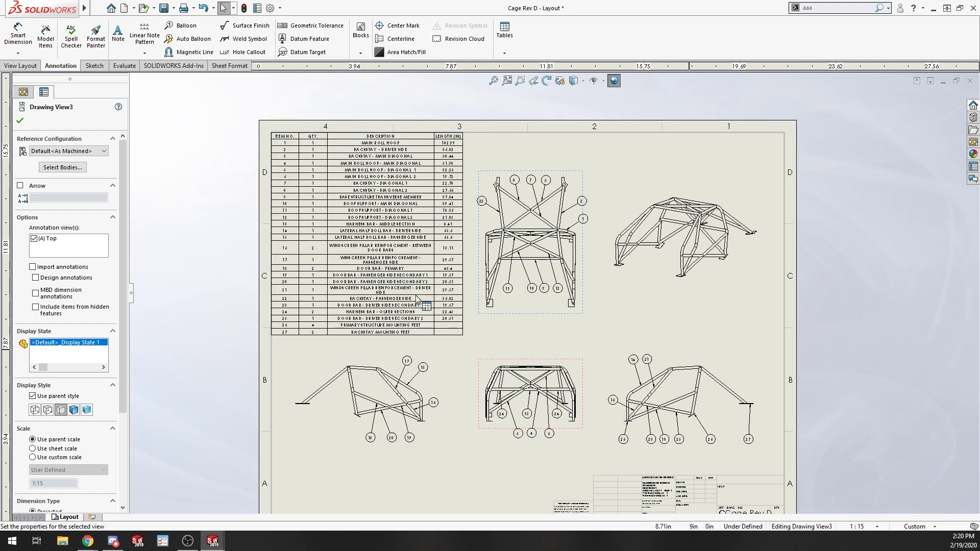
scroll(717, 428, down, 2)
scroll(292, 289, up, 3)
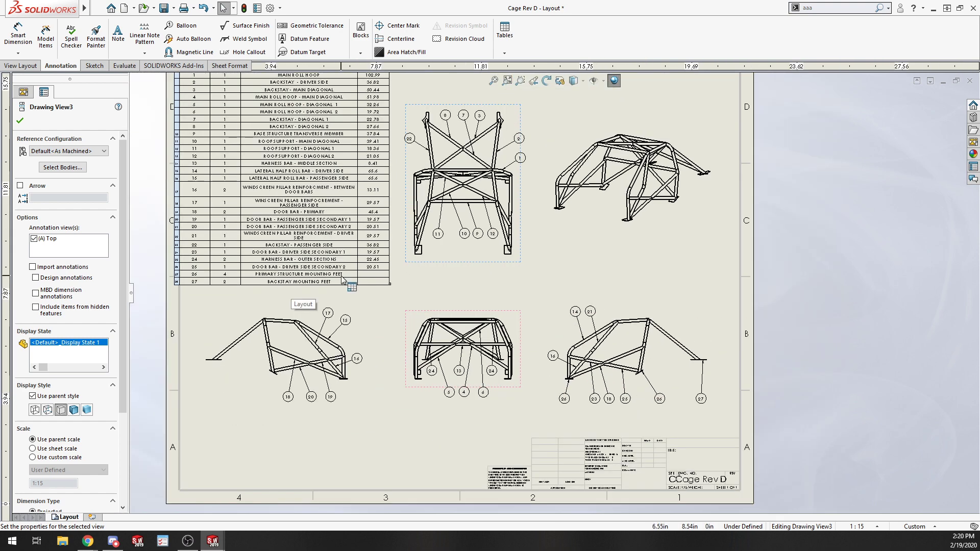
scroll(350, 384, down, 4)
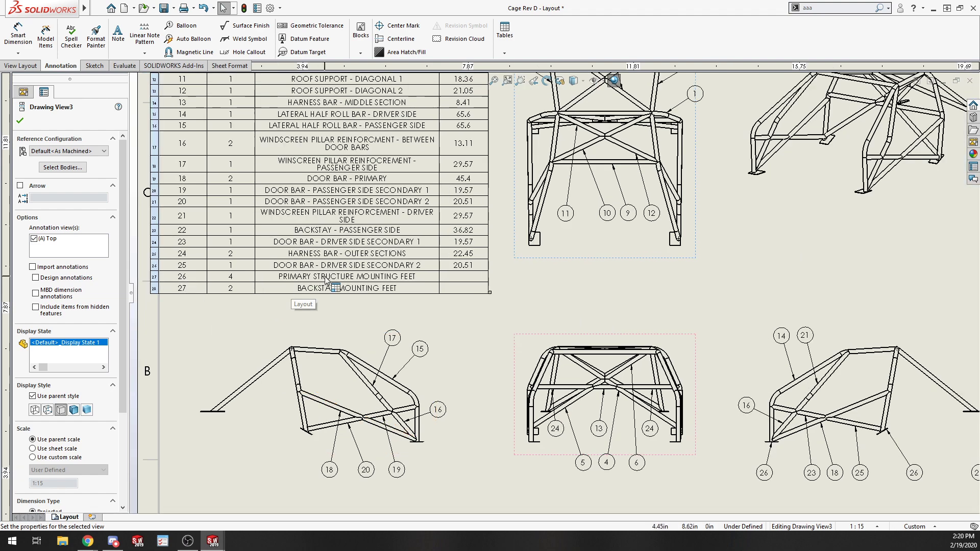
scroll(721, 425, up, 4)
scroll(790, 361, down, 4)
scroll(790, 361, down, 2)
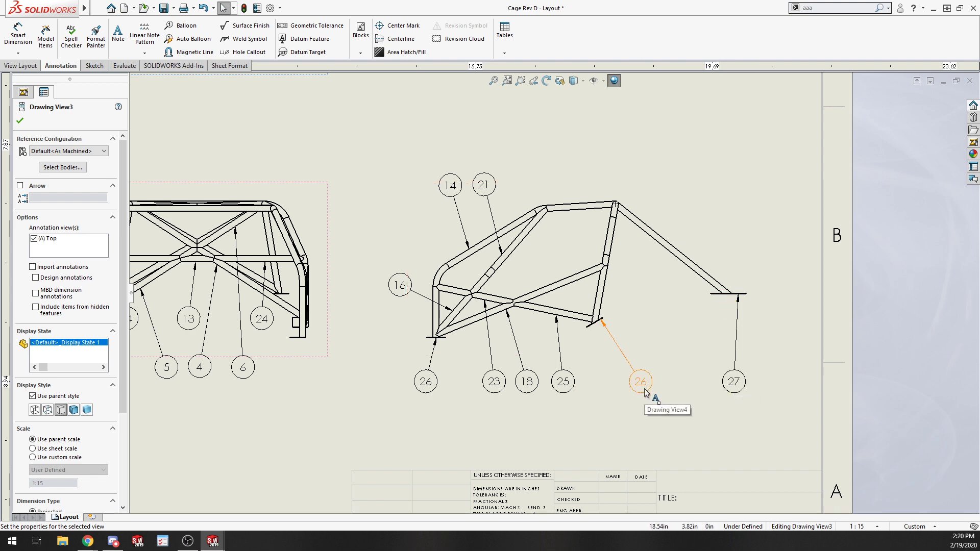
scroll(645, 392, up, 4)
scroll(325, 278, down, 3)
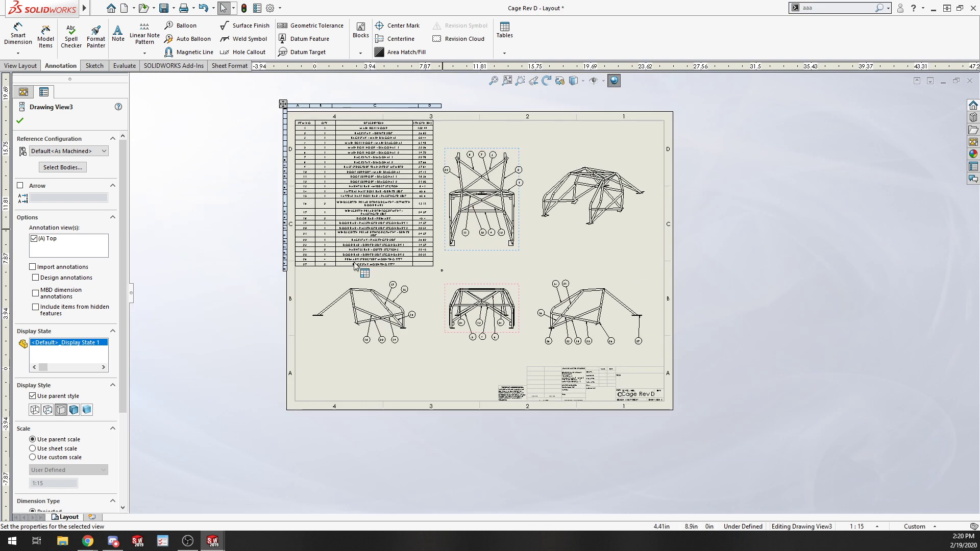
scroll(325, 278, down, 1)
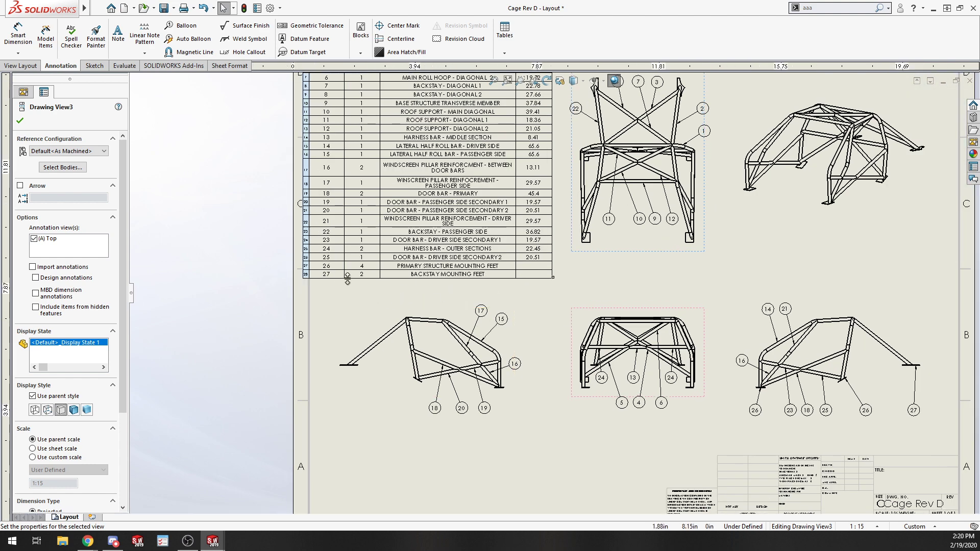
scroll(345, 261, down, 2)
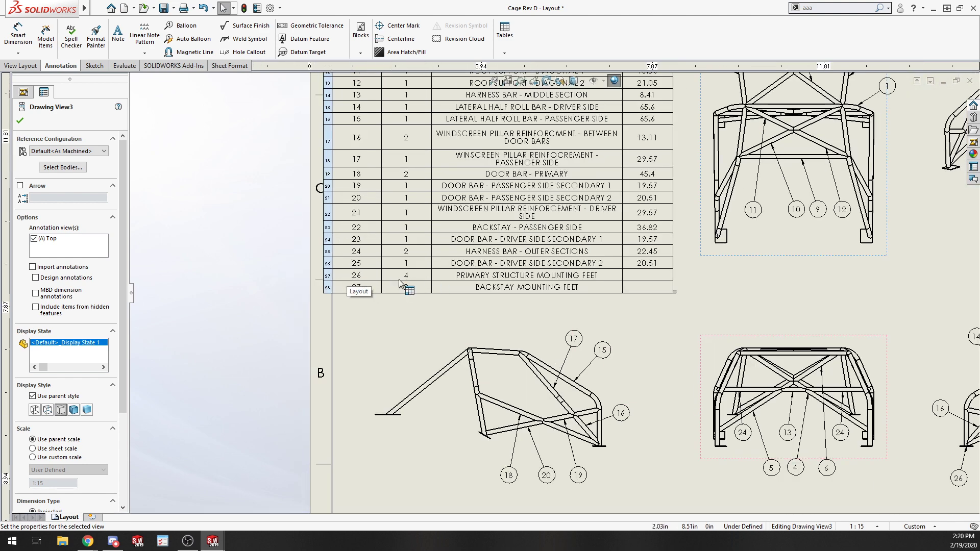
scroll(867, 441, up, 4)
scroll(796, 383, down, 4)
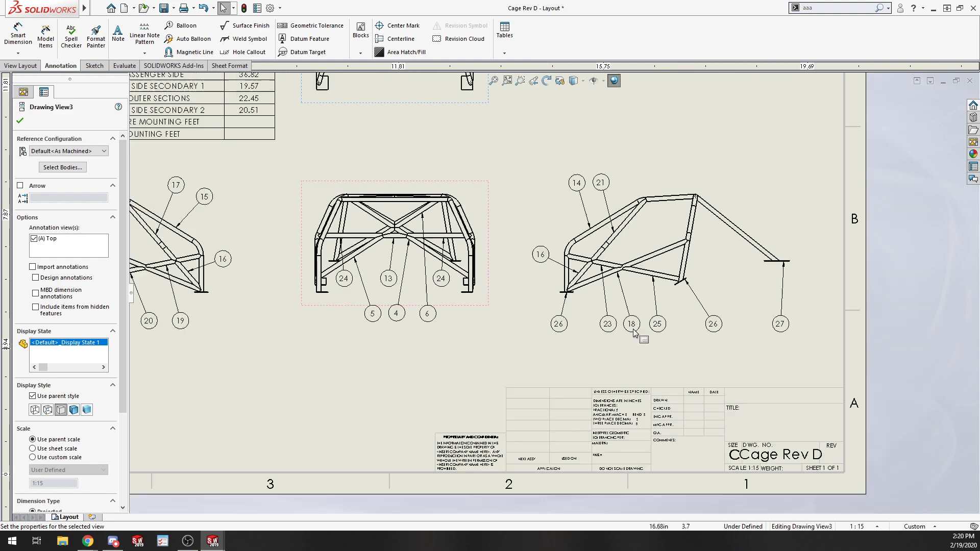
scroll(634, 333, down, 4)
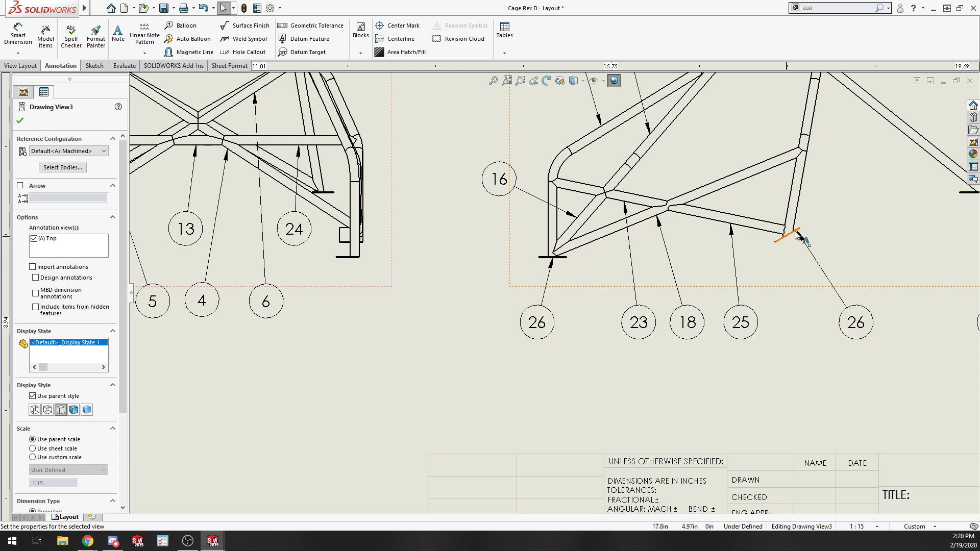
scroll(788, 234, up, 3)
scroll(790, 237, down, 2)
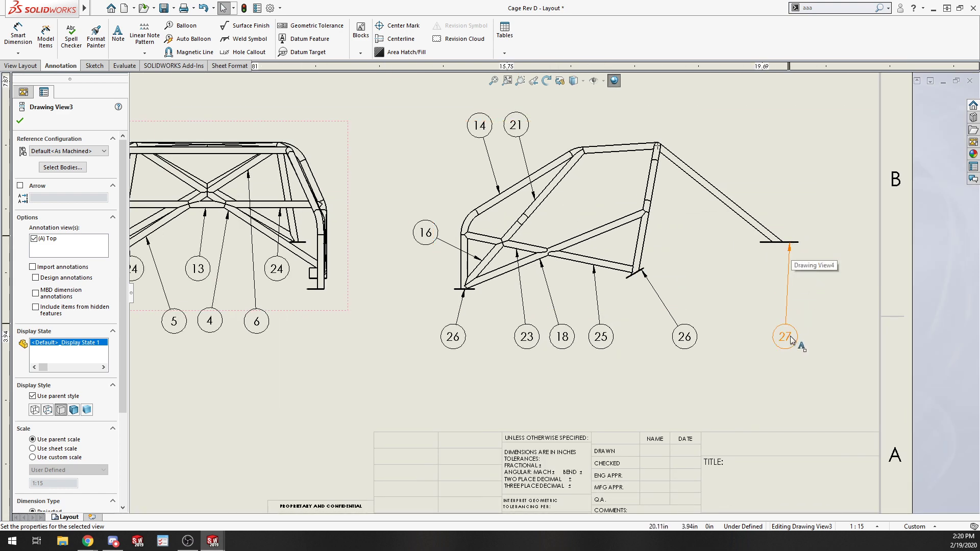
scroll(788, 341, up, 6)
scroll(500, 244, down, 3)
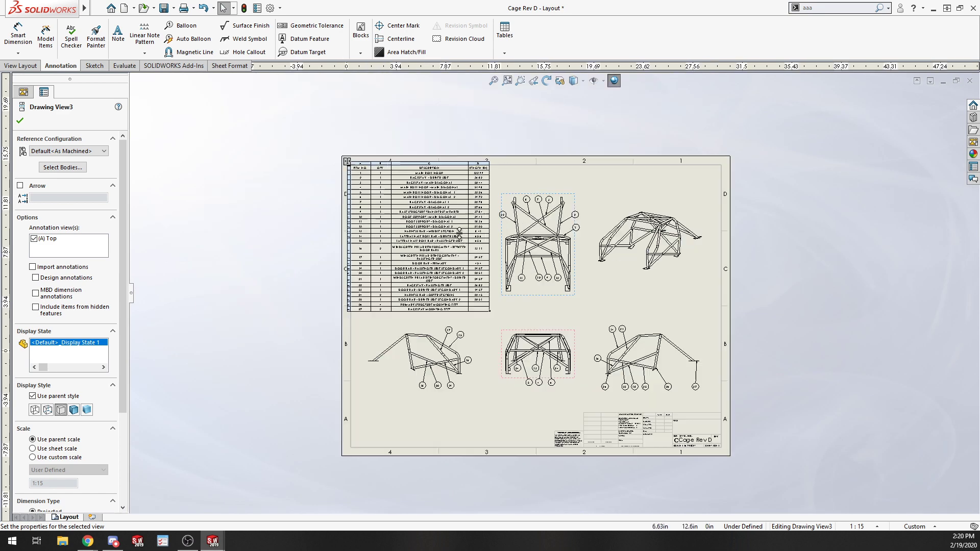
scroll(505, 245, down, 3)
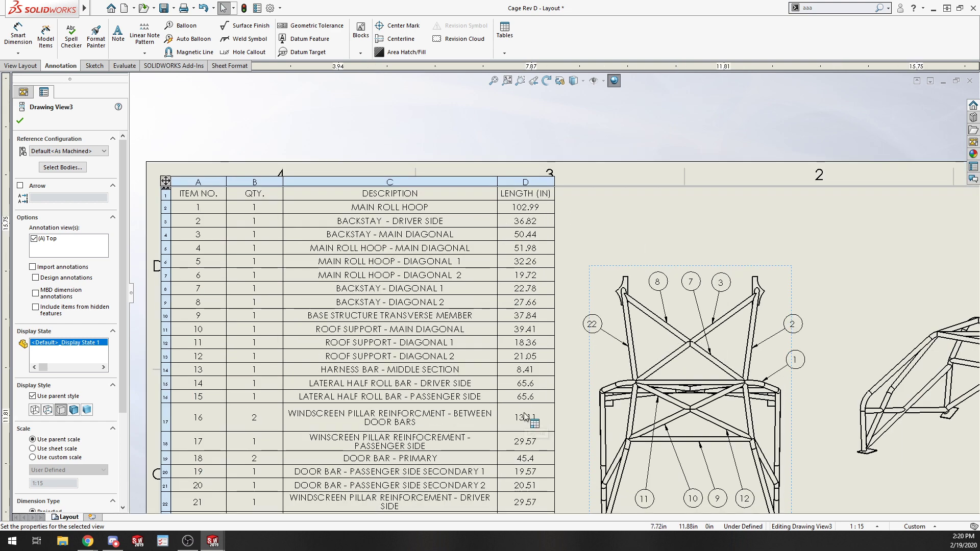
scroll(539, 436, up, 3)
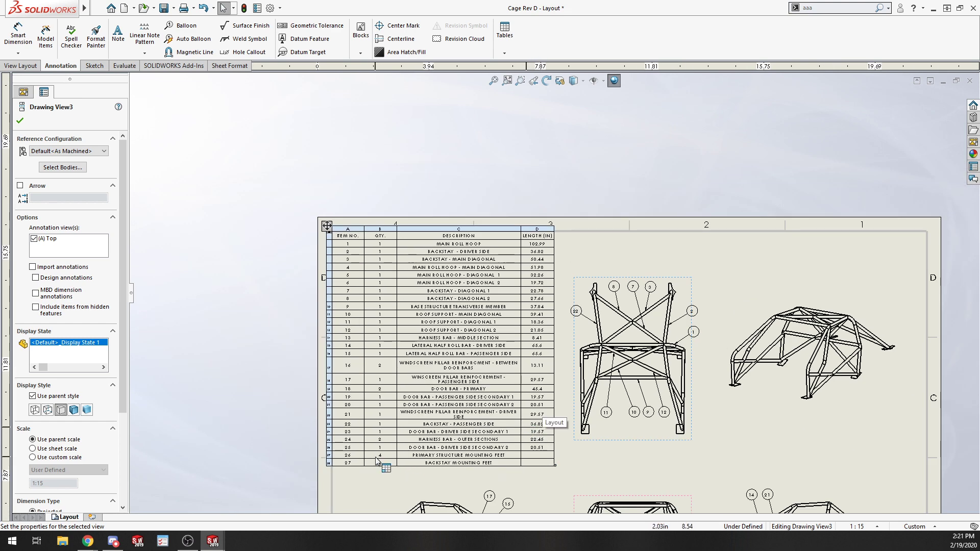
scroll(751, 386, down, 1)
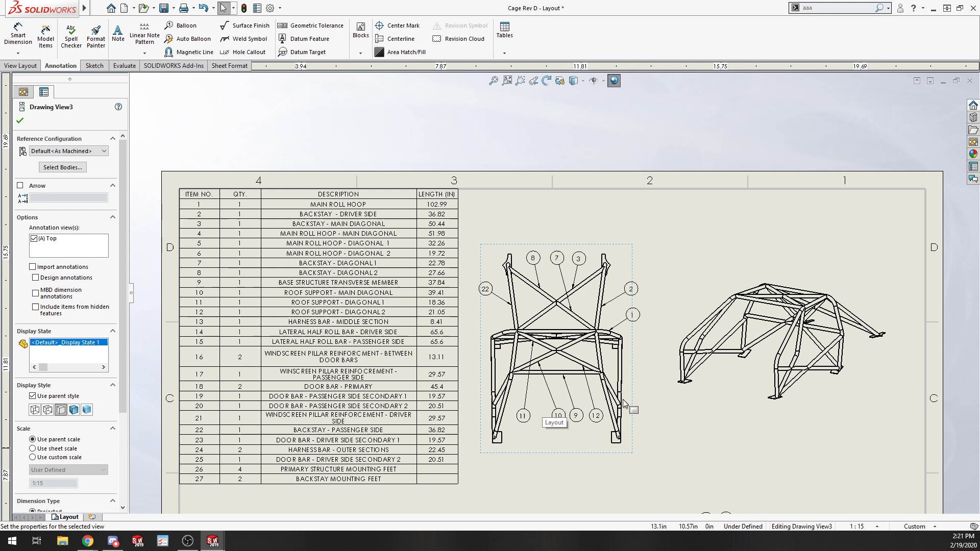
Select balloon 12 in the front view, then nudge balloon 10 slightly left.
click(598, 417)
scroll(596, 416, down, 1)
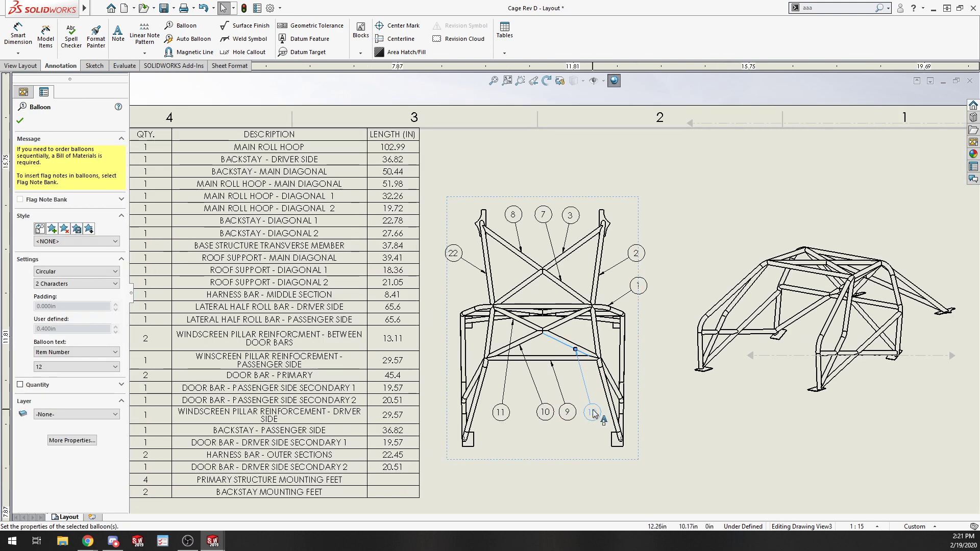
scroll(561, 332, down, 3)
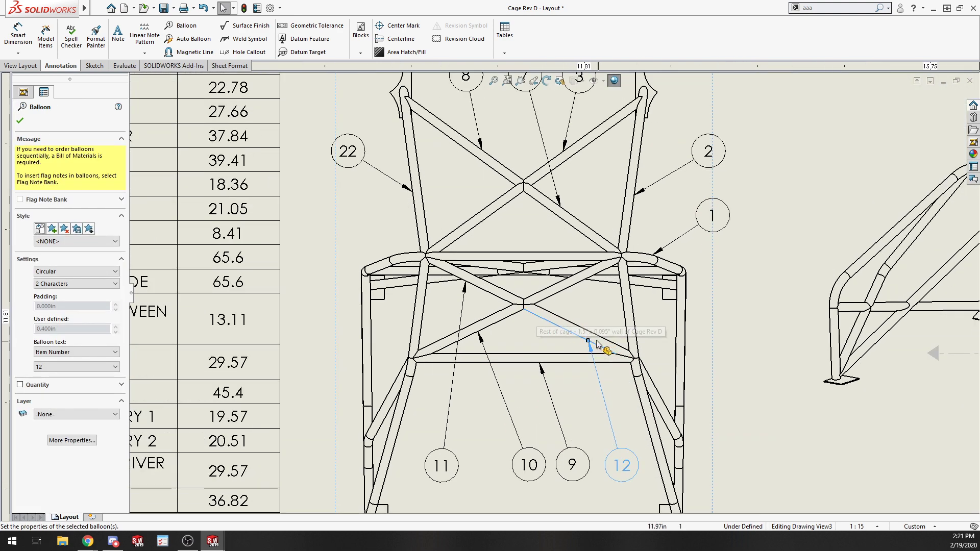
scroll(596, 339, up, 6)
click(786, 406)
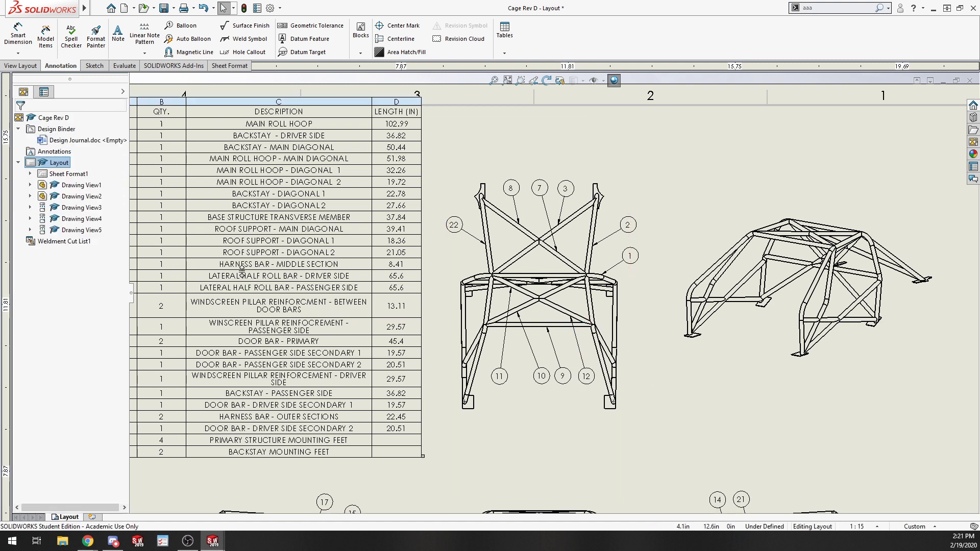
drag(545, 380, 539, 381)
click(746, 400)
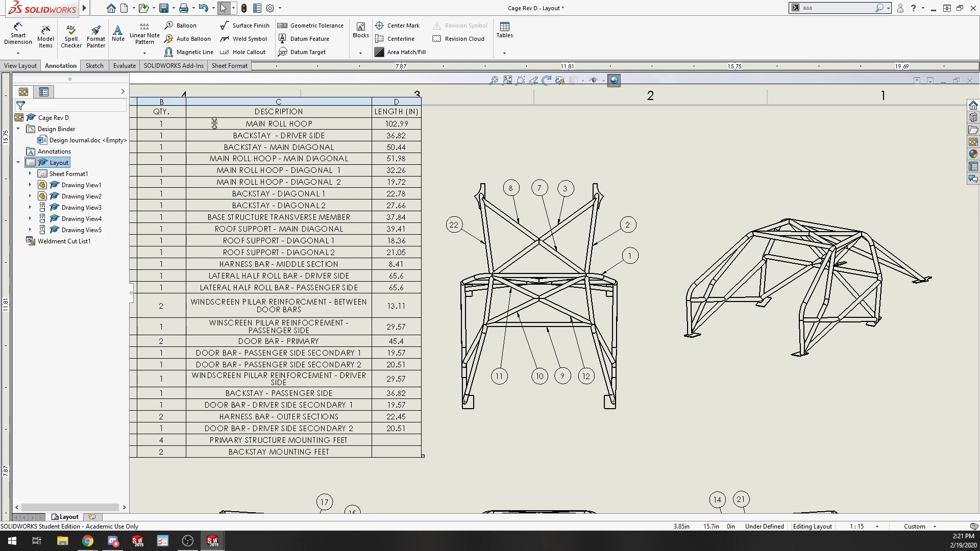
scroll(342, 230, up, 3)
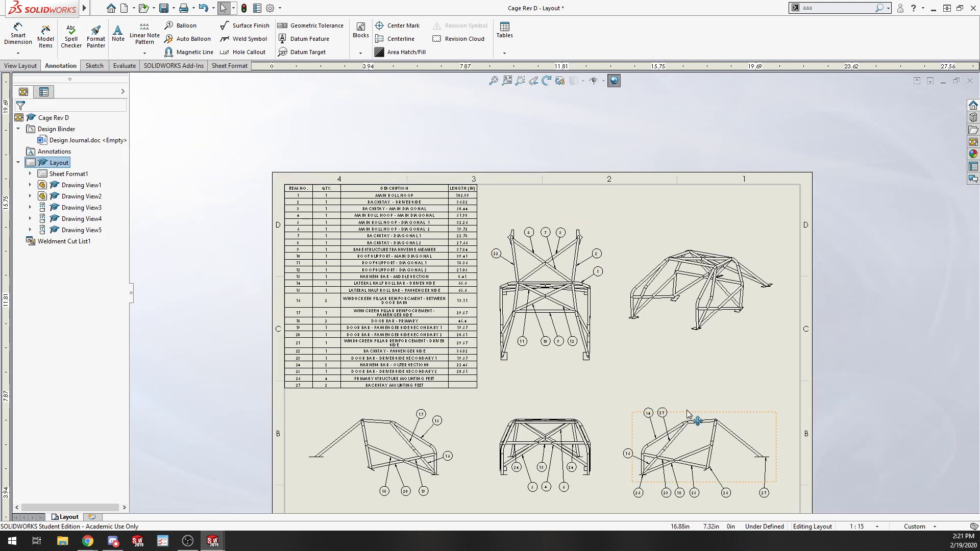
scroll(504, 322, up, 2)
scroll(504, 322, down, 3)
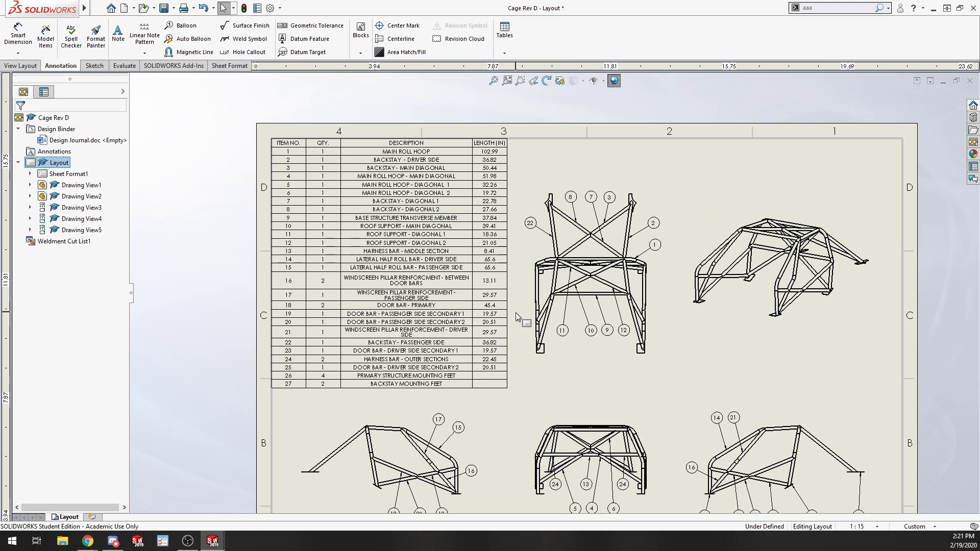
scroll(590, 451, up, 2)
scroll(636, 445, down, 2)
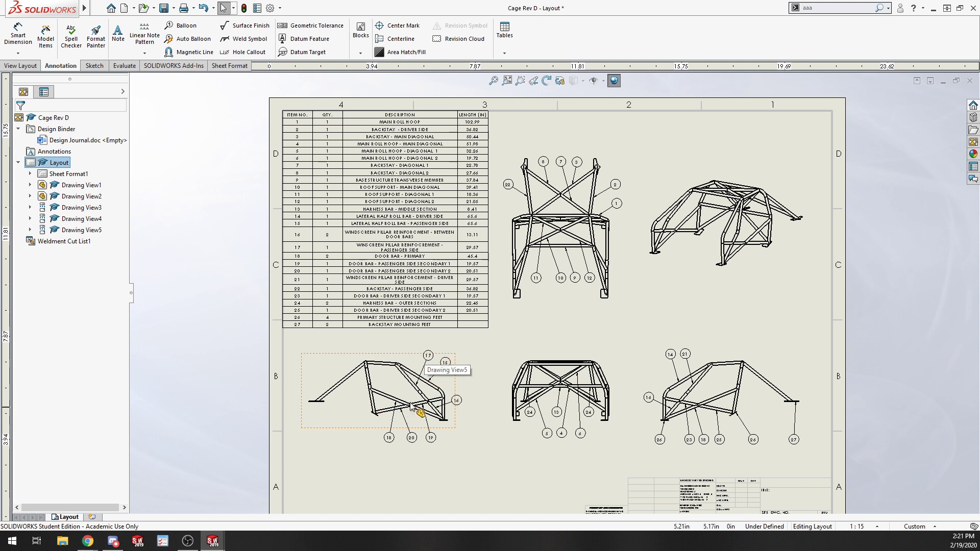
Examine the drawing views, balloons and bill of materials across the sheet, zooming in and out.
click(795, 270)
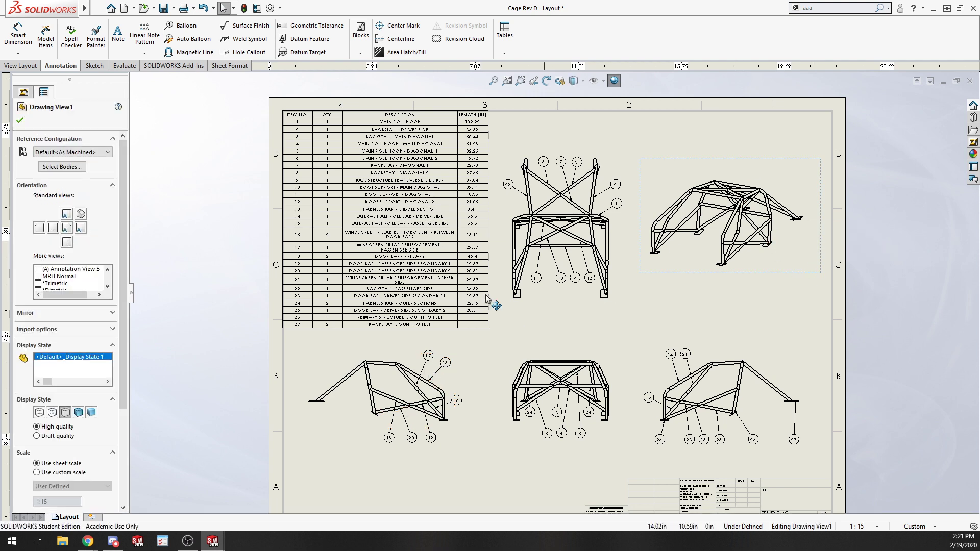
click(885, 323)
scroll(737, 262, down, 3)
scroll(677, 218, down, 3)
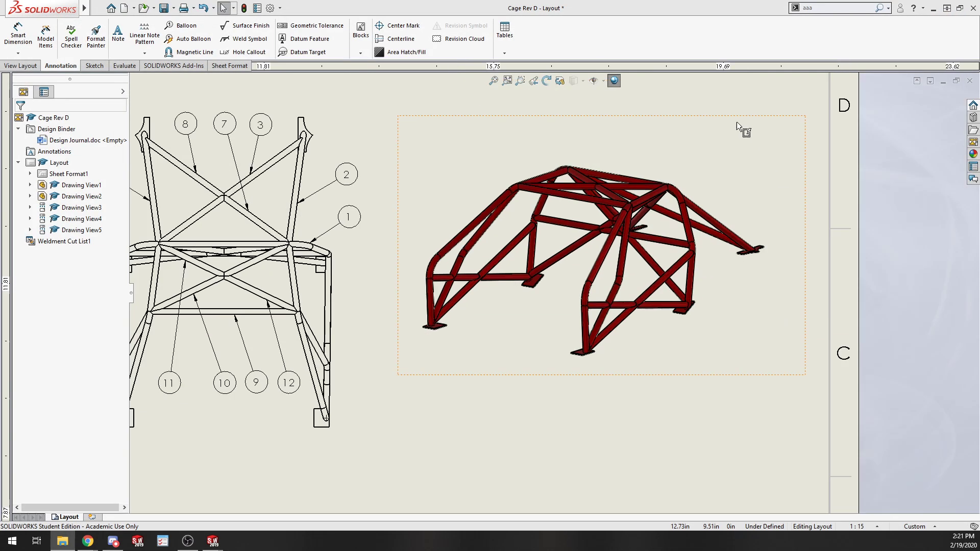
scroll(401, 359, up, 3)
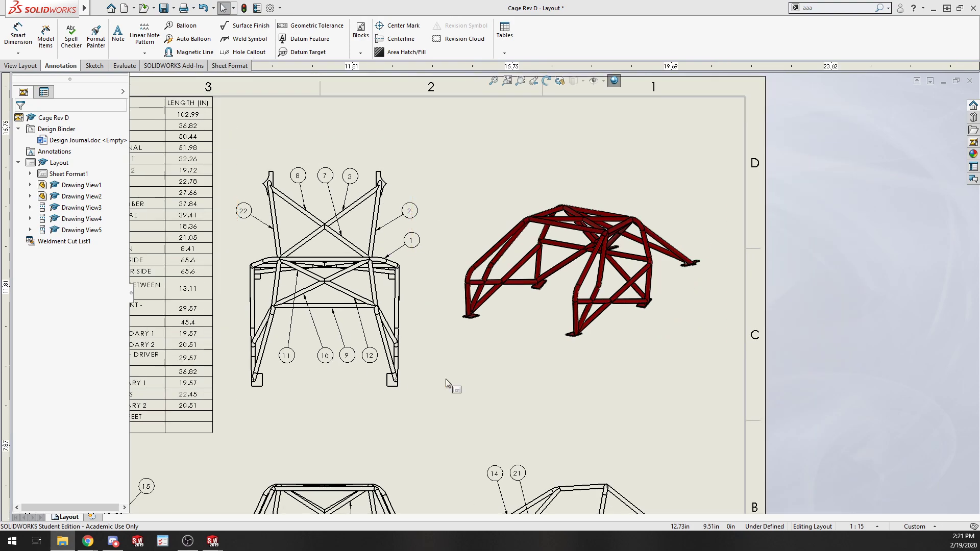
scroll(526, 363, up, 1)
scroll(602, 431, down, 3)
scroll(504, 467, up, 2)
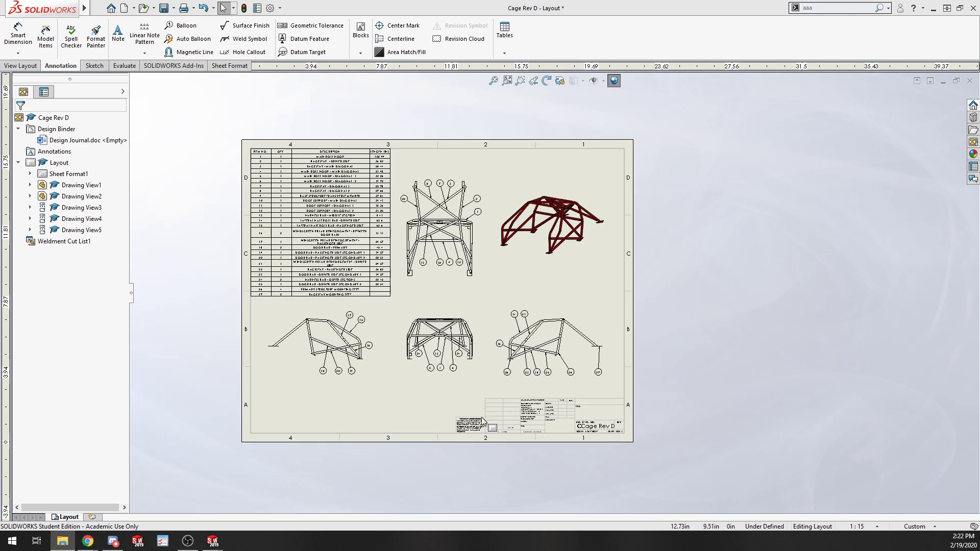
scroll(485, 419, down, 1)
scroll(338, 218, down, 2)
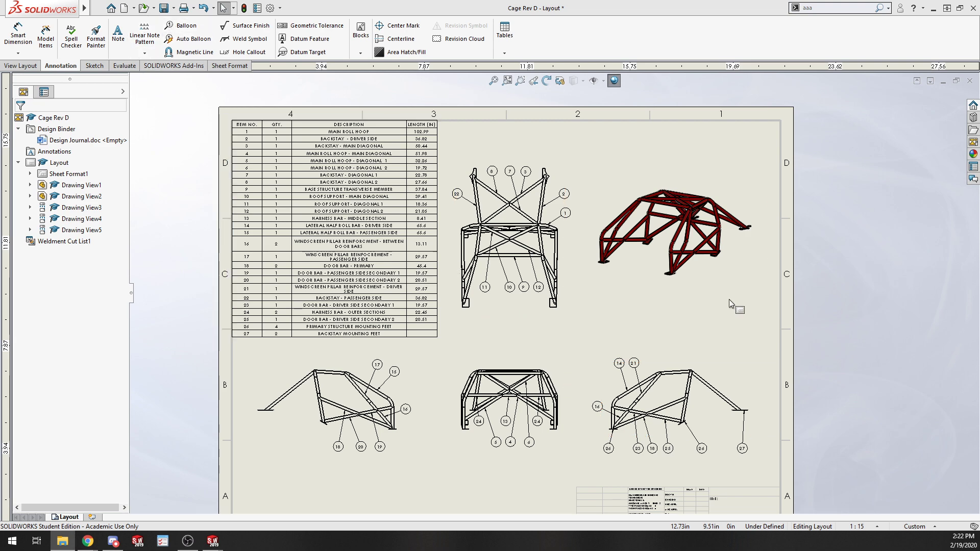
scroll(728, 299, up, 4)
scroll(569, 274, down, 3)
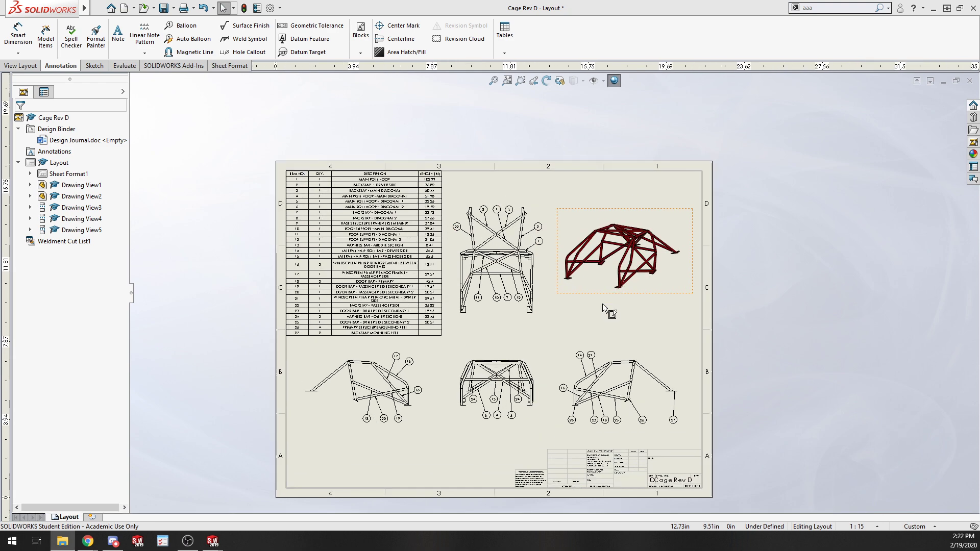
scroll(577, 326, down, 1)
scroll(532, 411, up, 3)
scroll(510, 355, down, 2)
scroll(496, 243, down, 2)
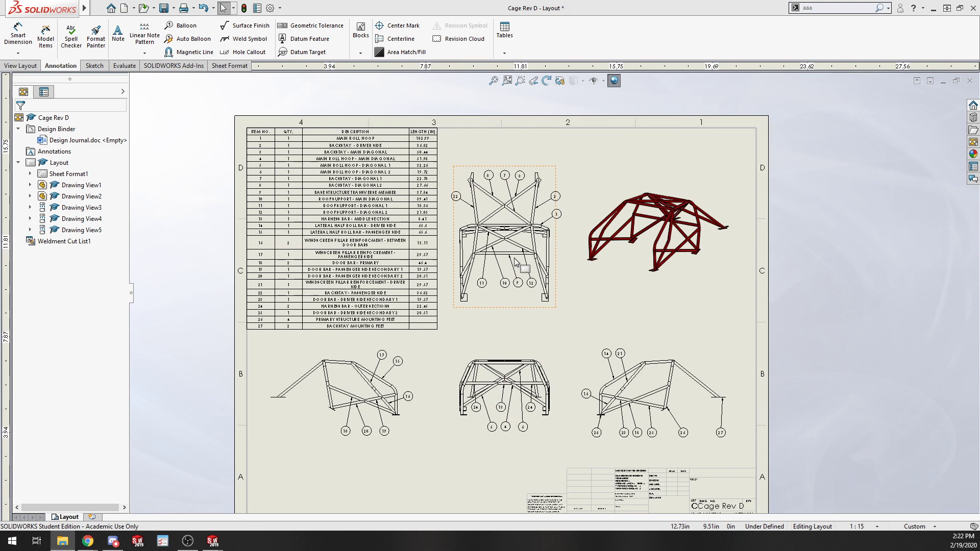
click(516, 285)
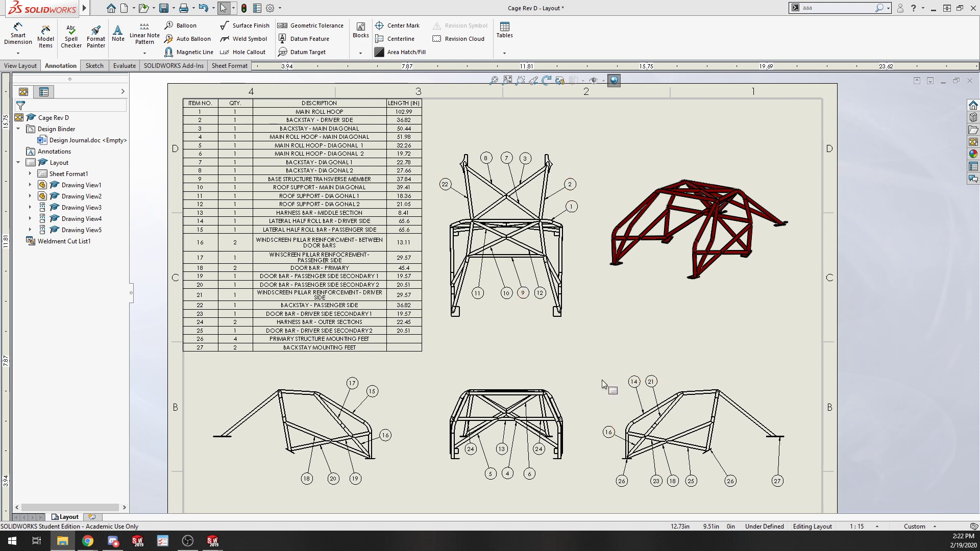
scroll(597, 378, up, 2)
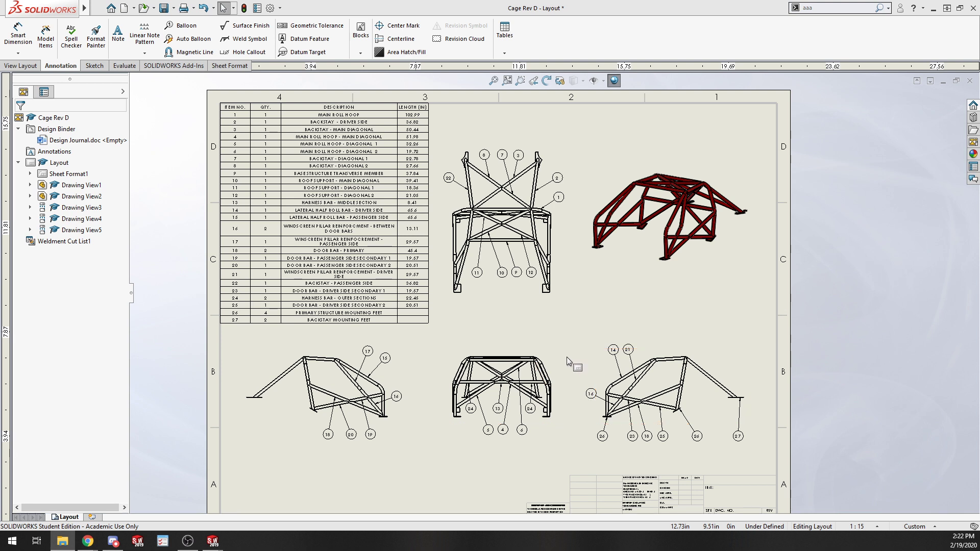
scroll(789, 325, down, 2)
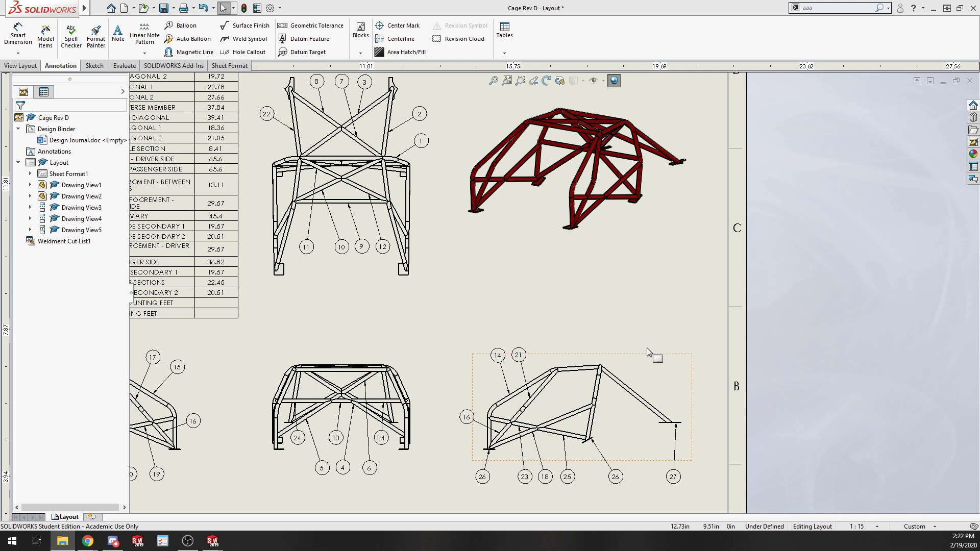
key(f)
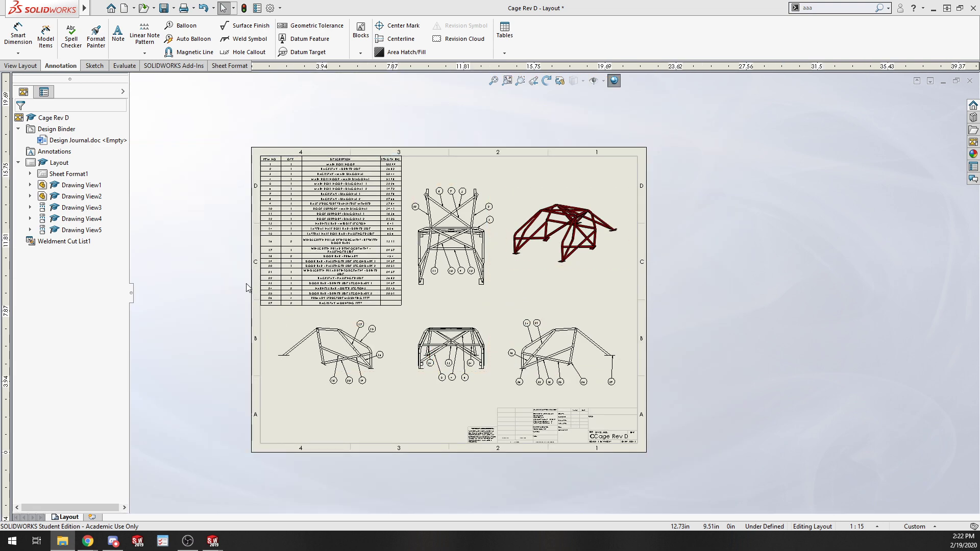
scroll(161, 238, up, 3)
scroll(463, 233, down, 2)
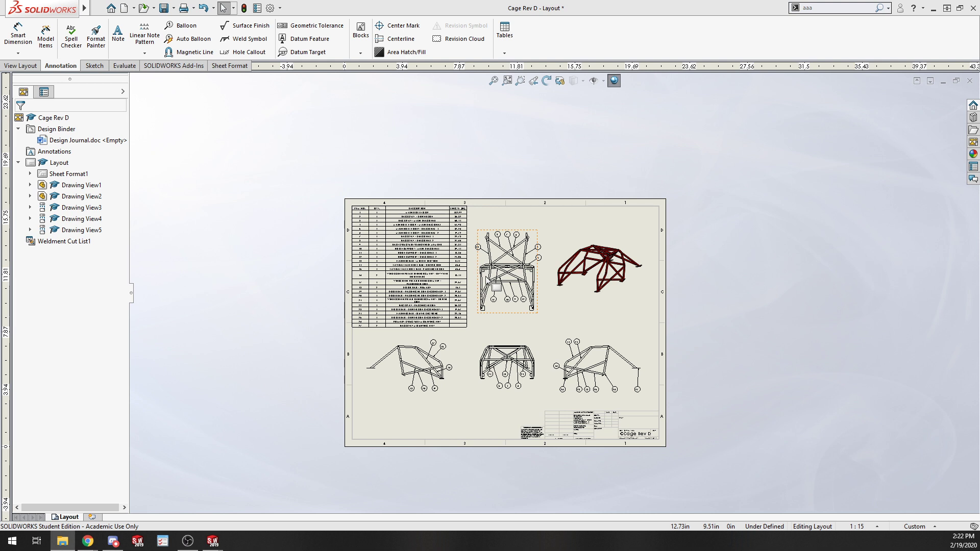
click(360, 212)
click(808, 369)
scroll(633, 321, down, 1)
scroll(416, 354, down, 1)
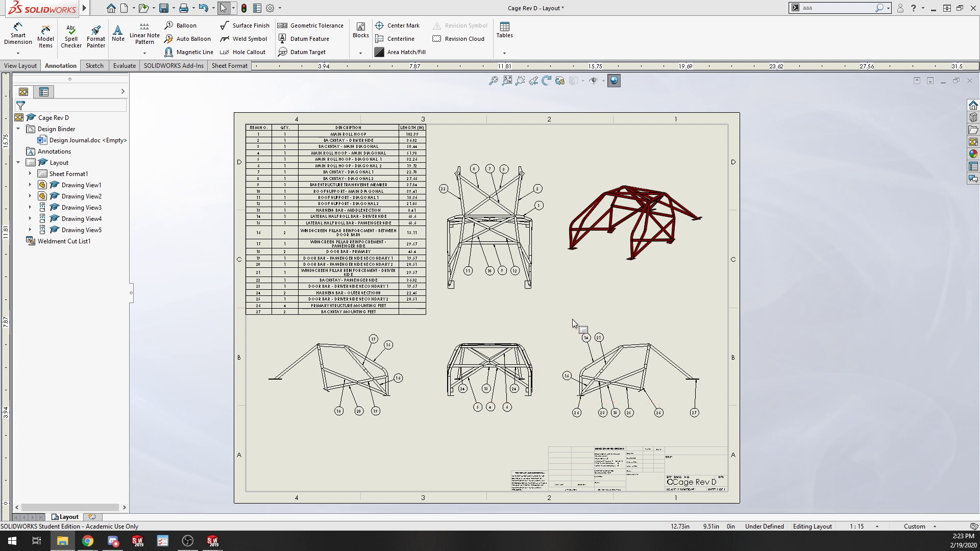
scroll(572, 320, up, 2)
scroll(586, 286, down, 2)
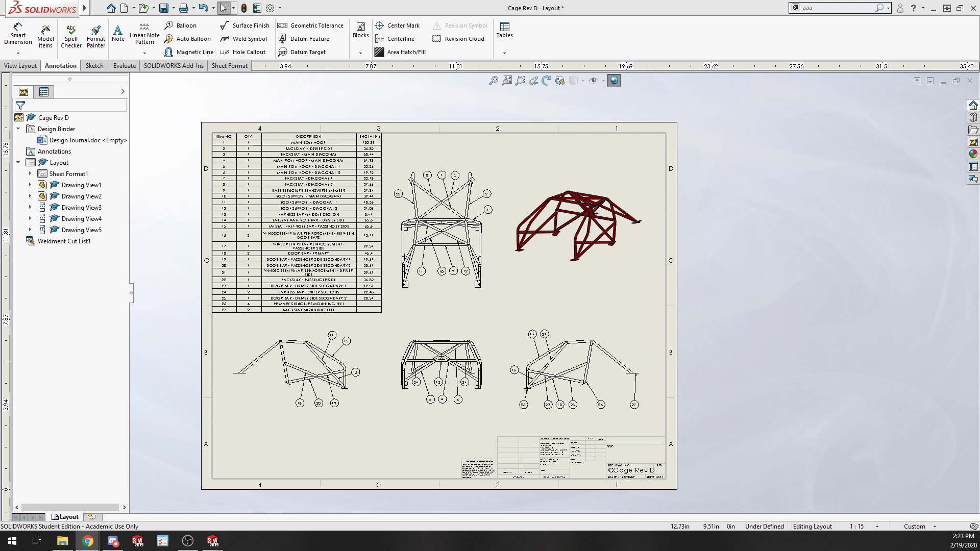
Open the recent Full_Grill_Assembly document and collapse the expanded covers subassembly in the feature tree.
click(96, 9)
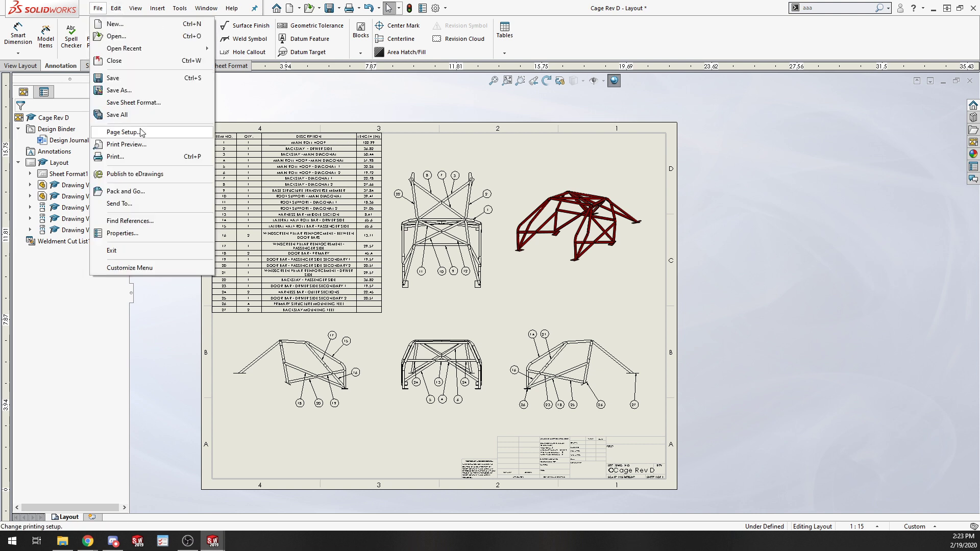
mouse_move(151, 56)
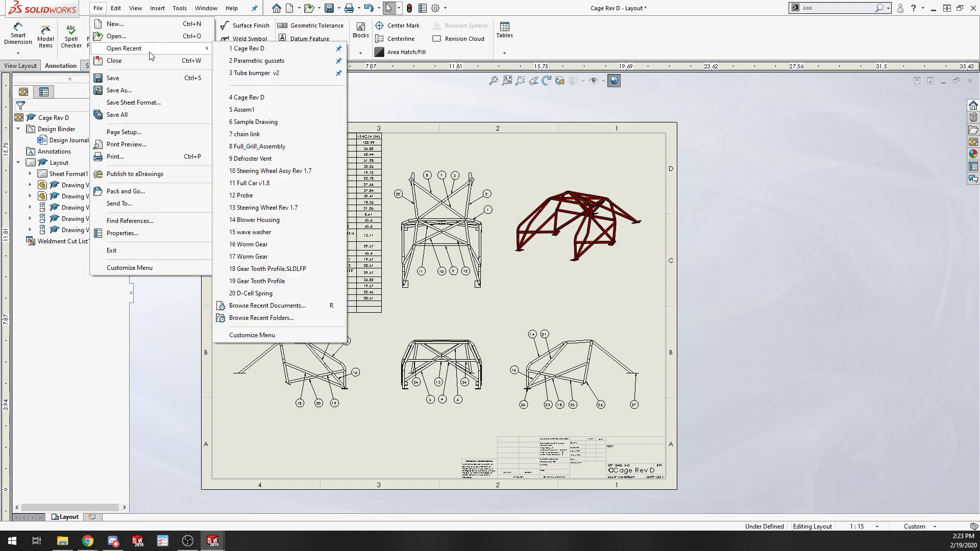
click(275, 147)
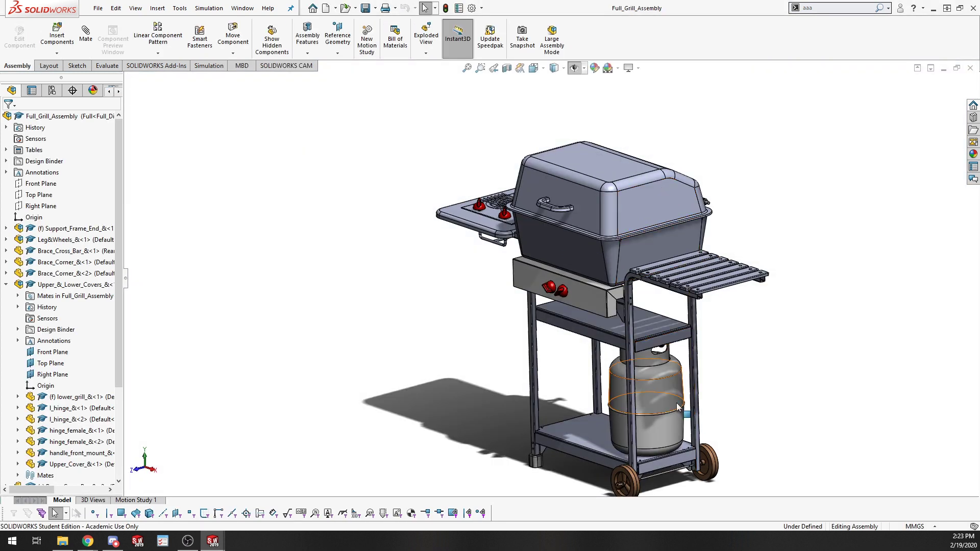
click(6, 284)
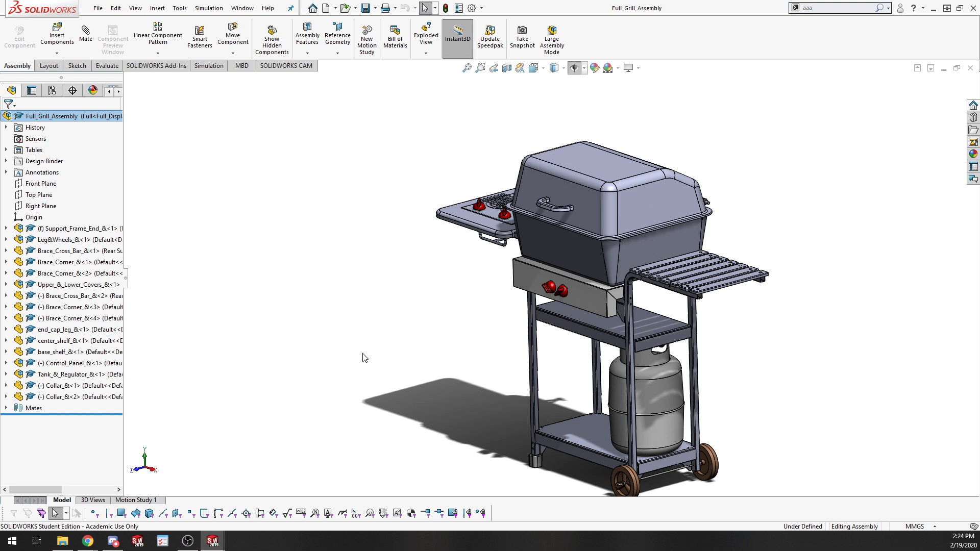
scroll(702, 378, up, 1)
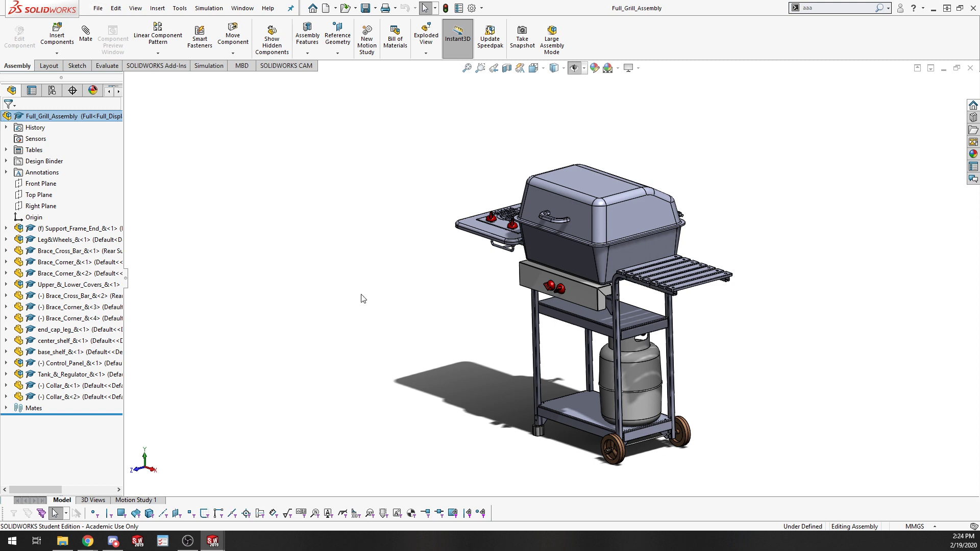
Start Pack and Go for the grill assembly and choose to save the package to a zip file.
click(99, 10)
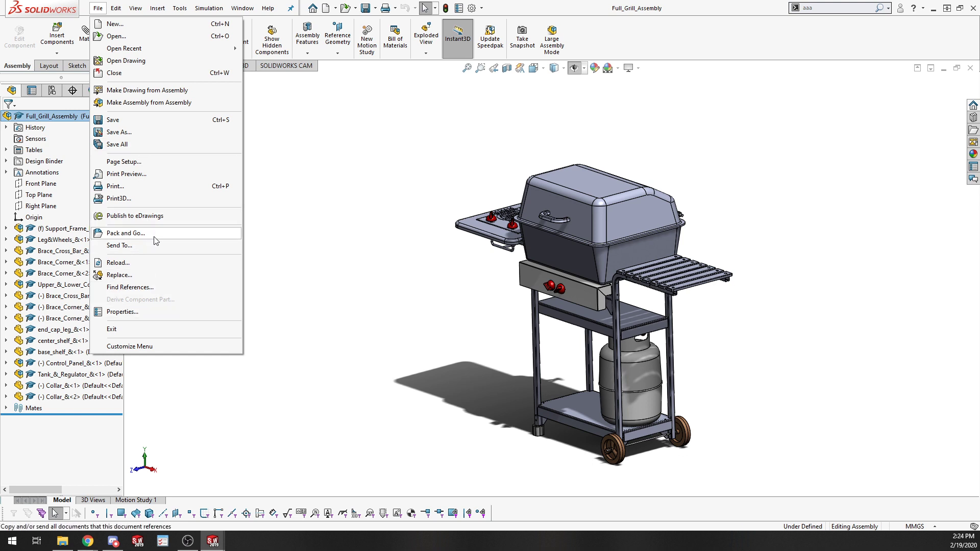
click(110, 233)
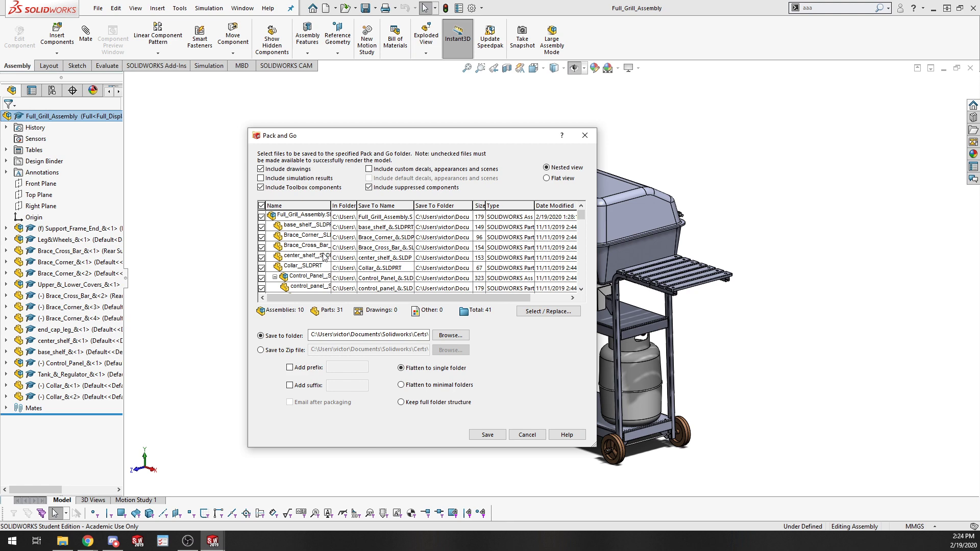
scroll(318, 225, down, 6)
scroll(318, 225, down, 5)
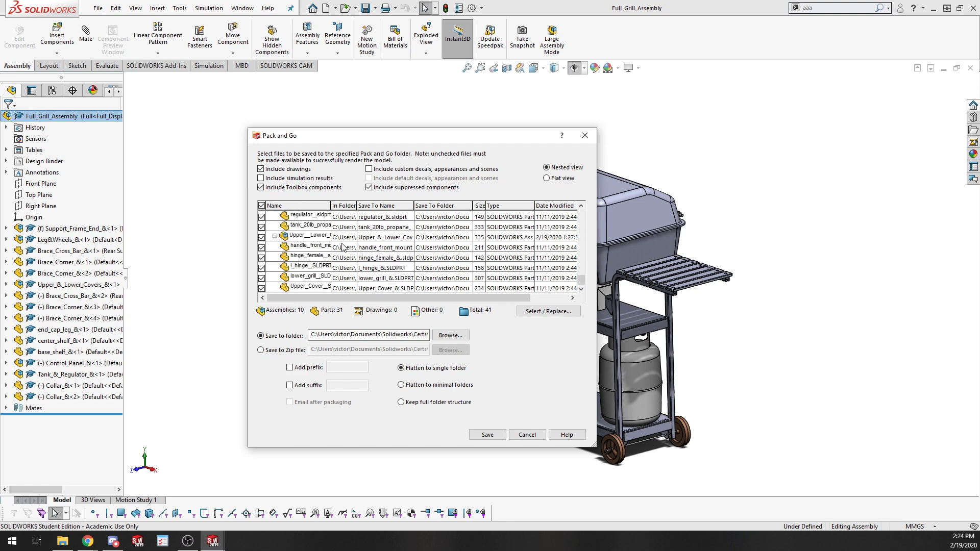
scroll(348, 280, up, 4)
scroll(349, 280, up, 7)
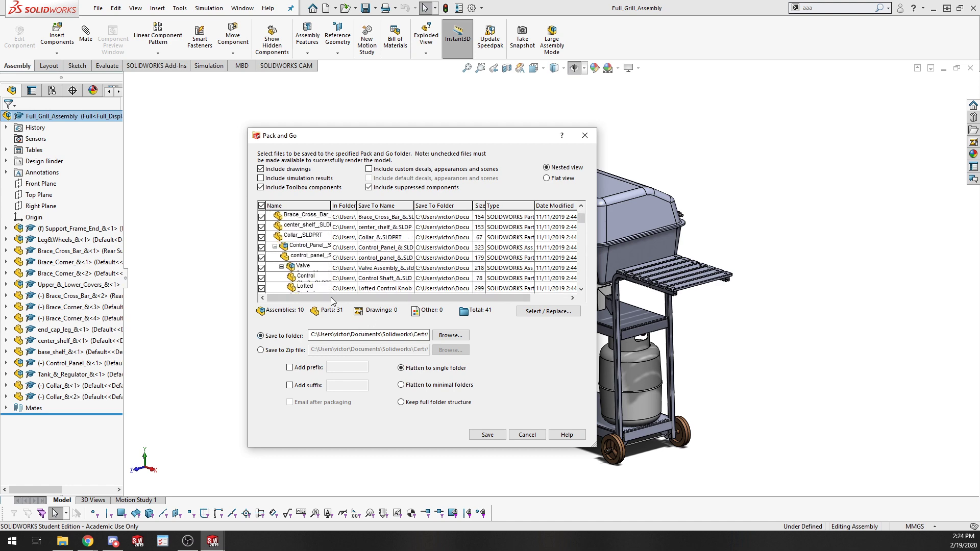
click(291, 351)
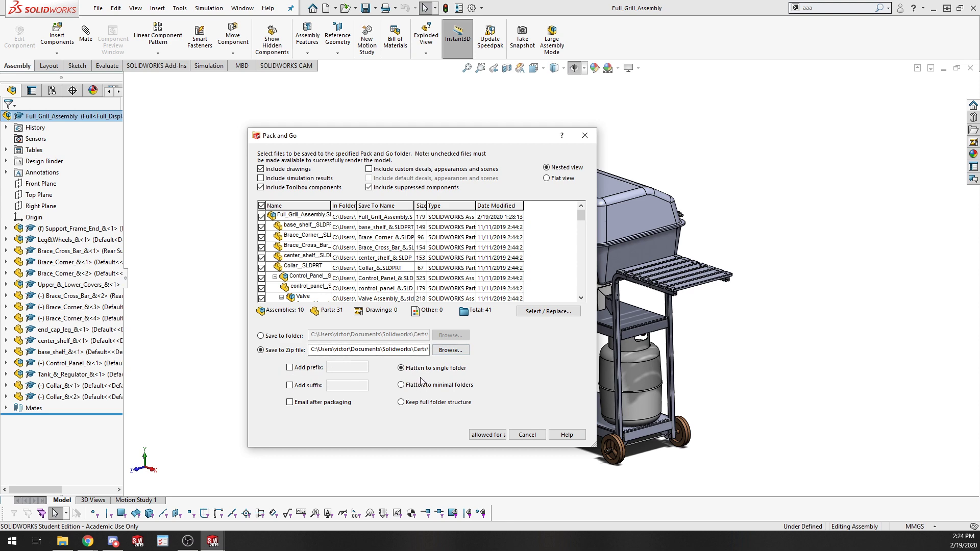
Review the Pack and Go options and the list of files to be packed, switching between flat and nested views.
click(294, 173)
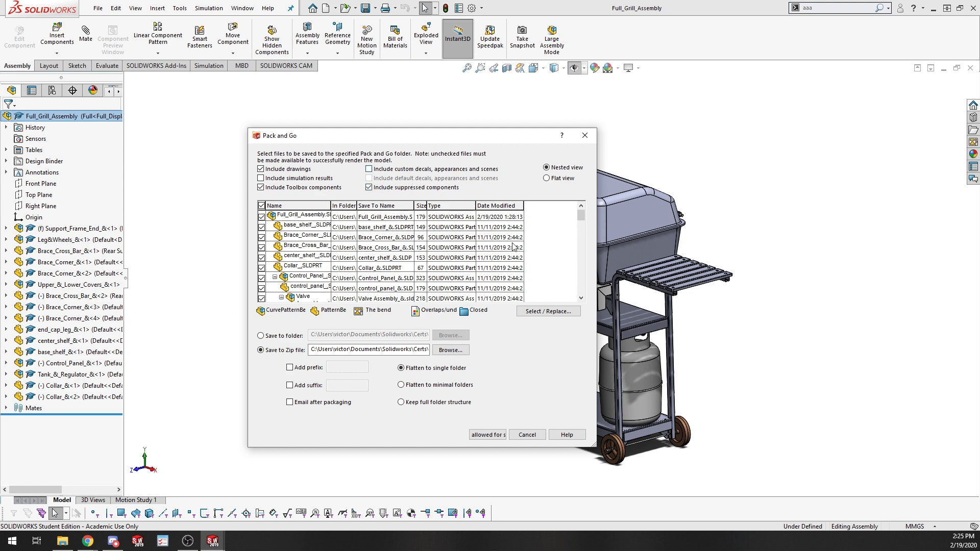
click(558, 179)
click(554, 168)
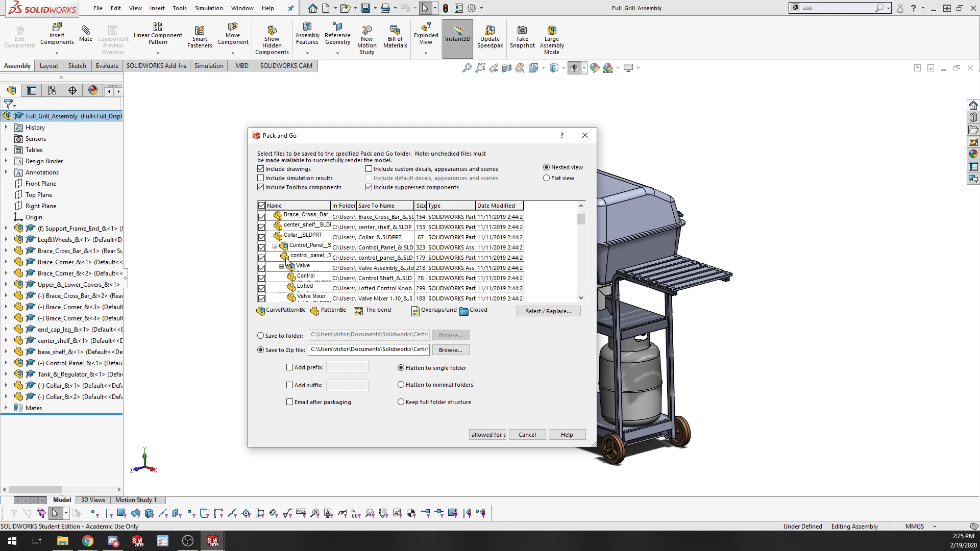
scroll(295, 280, down, 3)
scroll(295, 281, down, 6)
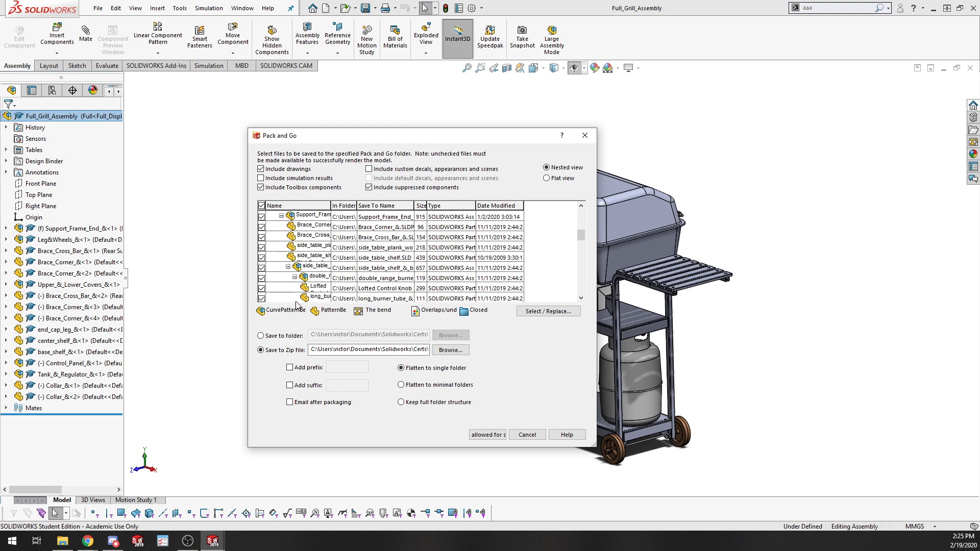
scroll(321, 286, down, 5)
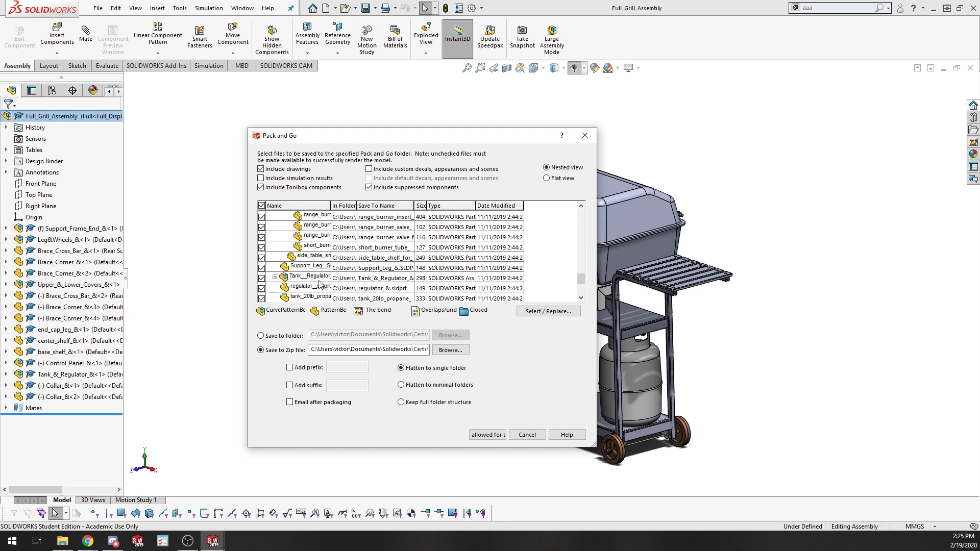
Name the zip file beepboop in the Lesson11 Exercises folder and save the Pack and Go package.
double_click(338, 351)
click(462, 353)
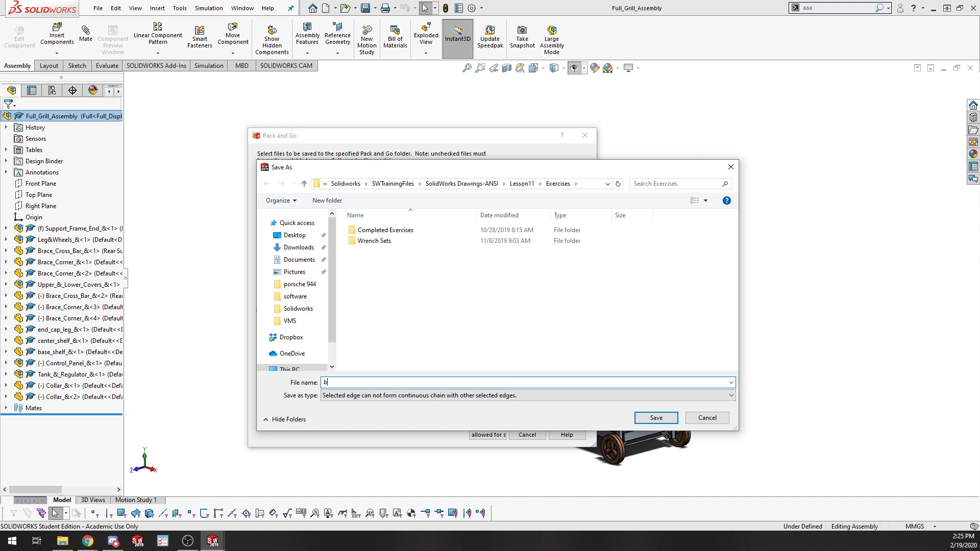
text(beepbpp)
key(BackSpace)
key(BackSpace)
text(oop)
click(668, 422)
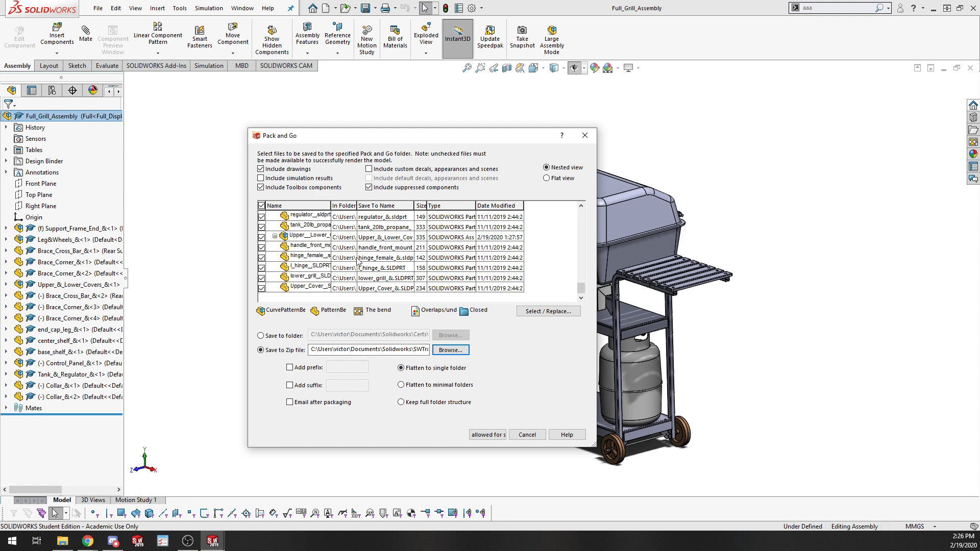
scroll(331, 300, up, 1)
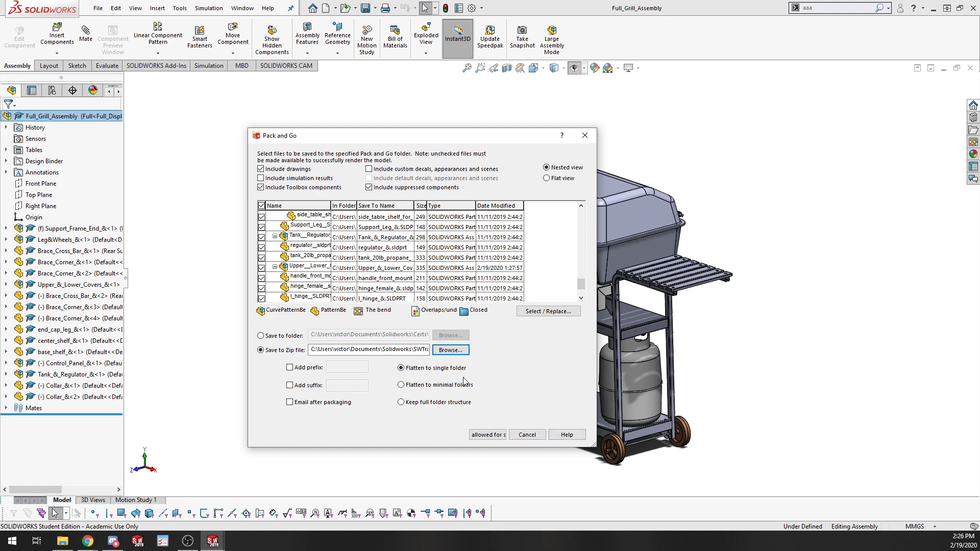
click(482, 435)
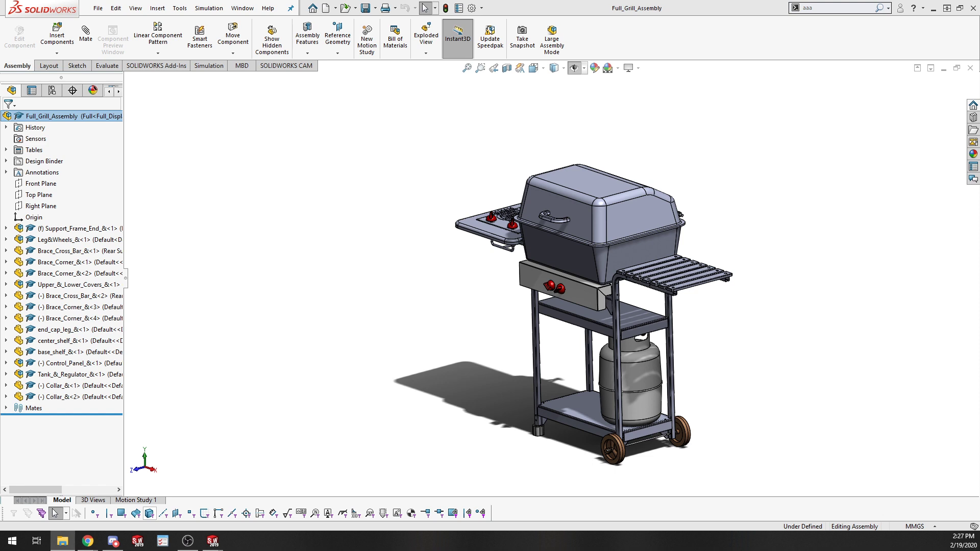
Open the beepboop zip archive in File Explorer and review the packed part and assembly files.
drag(463, 550, 483, 82)
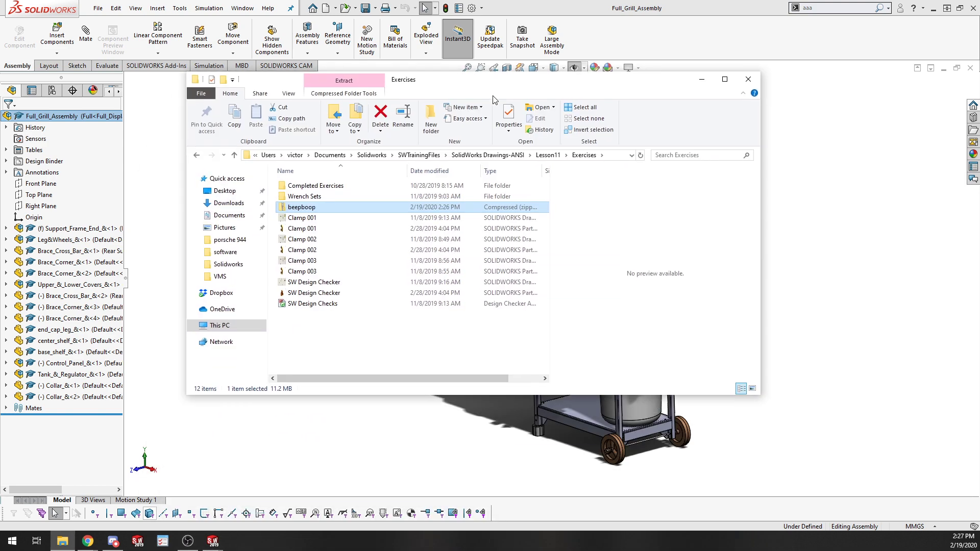
click(393, 329)
click(346, 207)
double_click(346, 206)
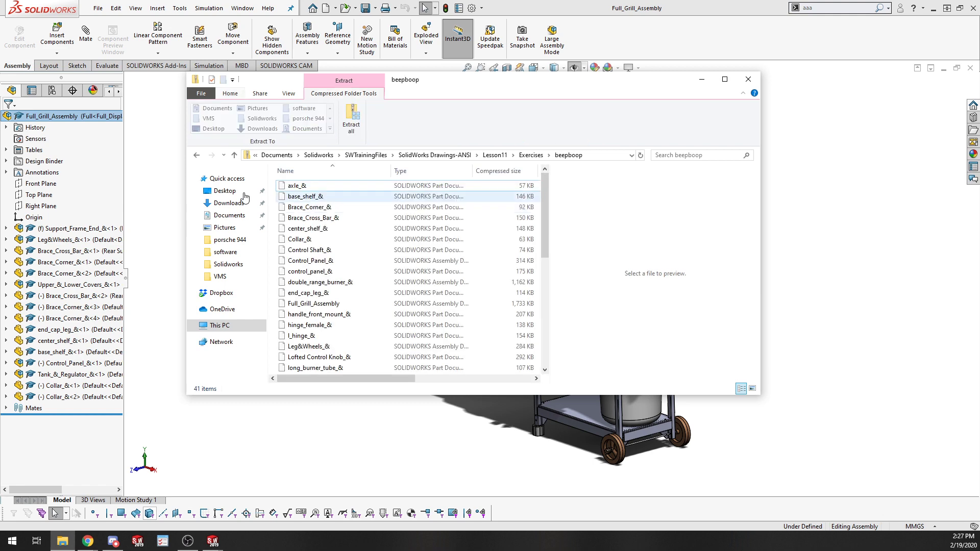
scroll(337, 288, down, 8)
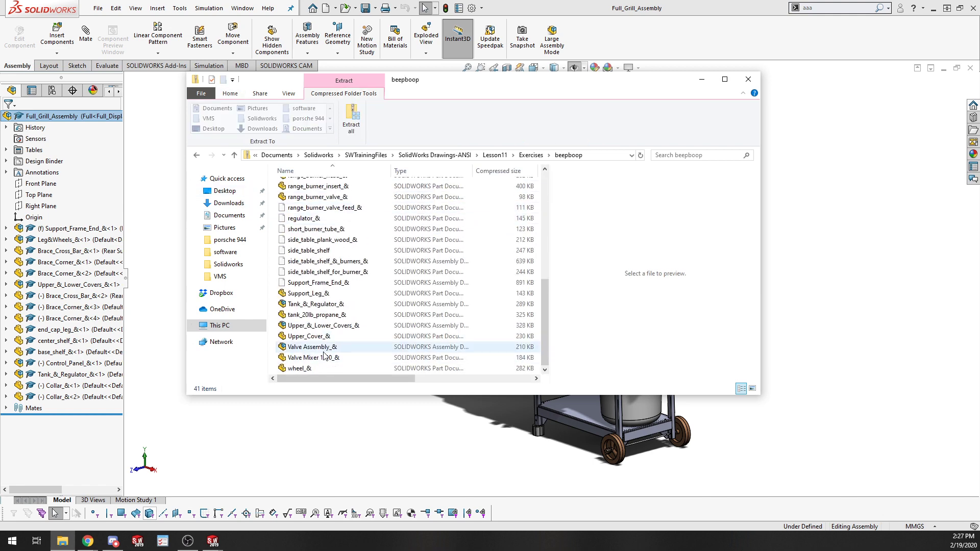
scroll(342, 286, up, 8)
scroll(350, 284, down, 8)
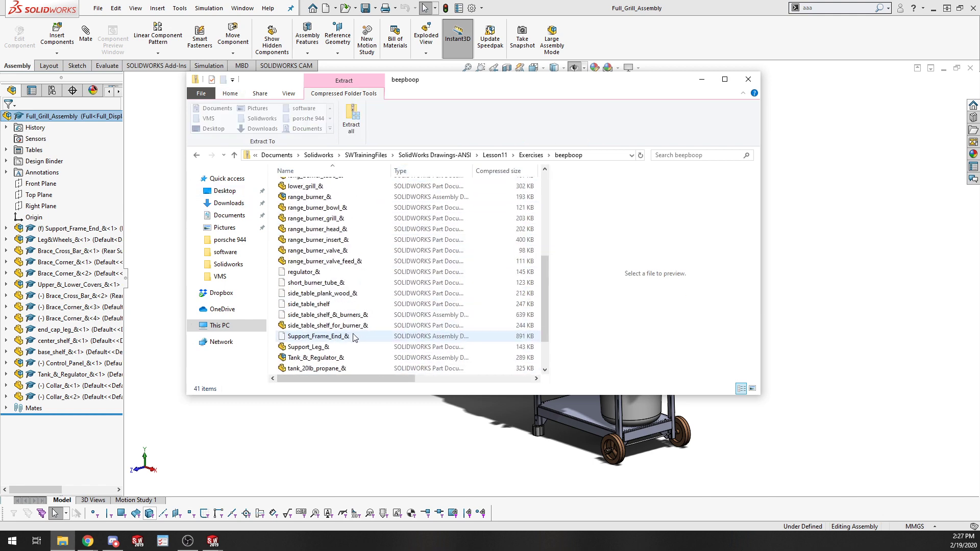
scroll(352, 300, up, 6)
scroll(351, 300, up, 2)
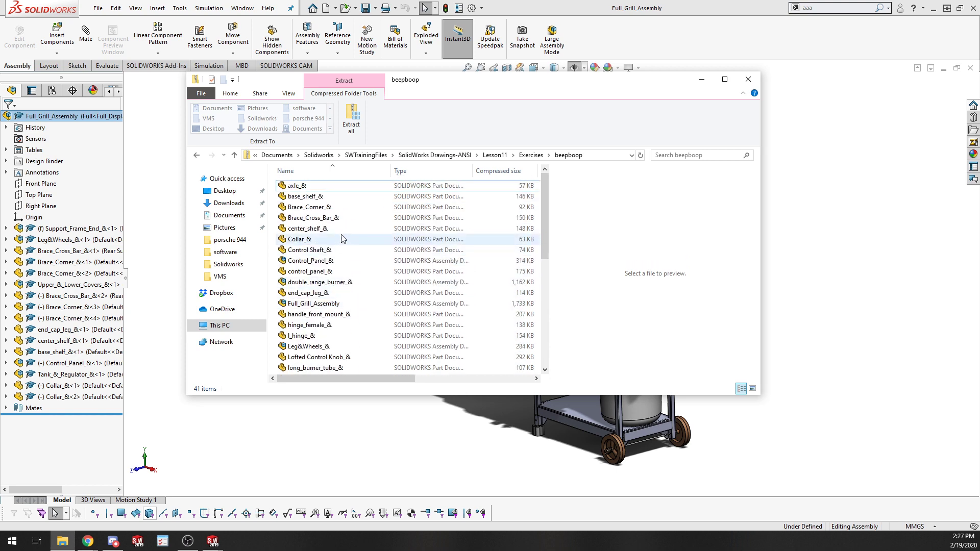
click(345, 306)
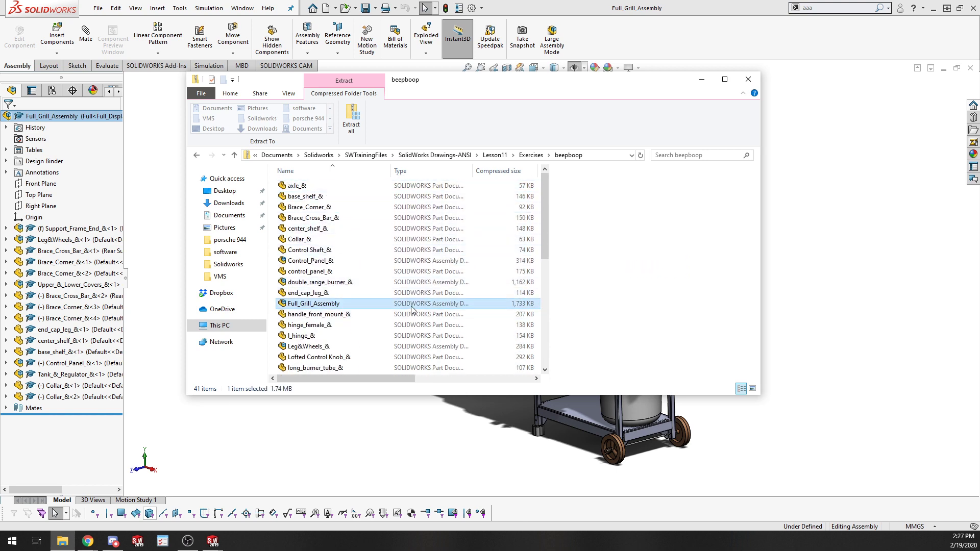
click(748, 79)
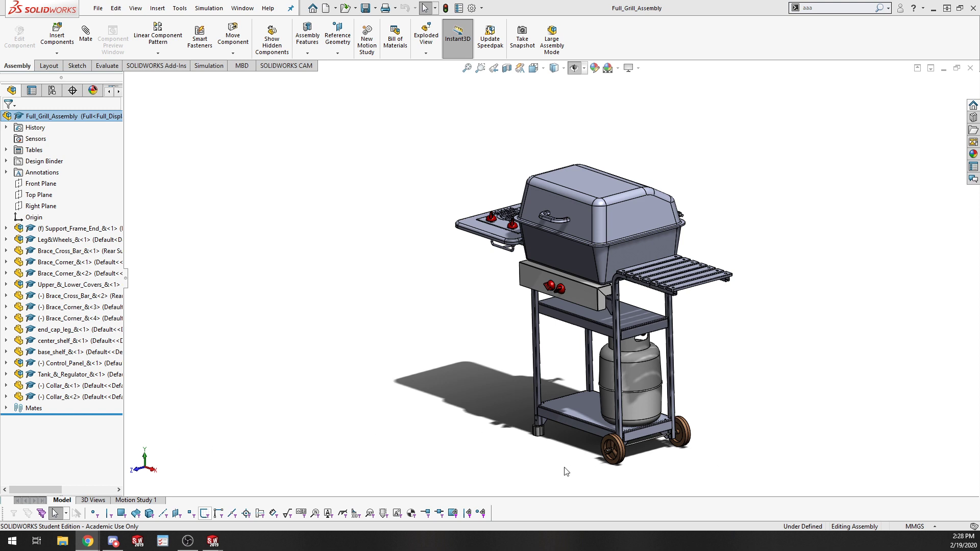
scroll(565, 468, up, 5)
scroll(586, 285, down, 3)
scroll(549, 246, down, 4)
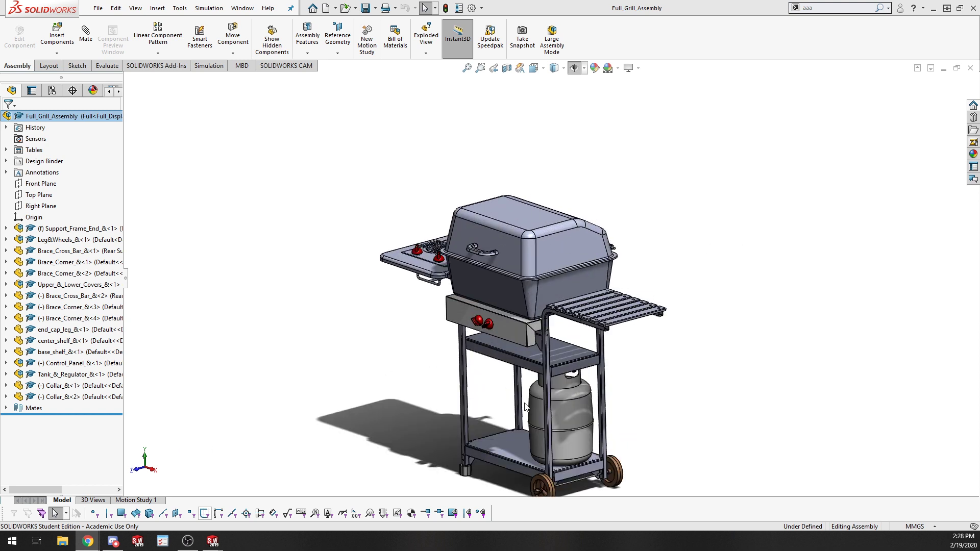
scroll(514, 373, down, 1)
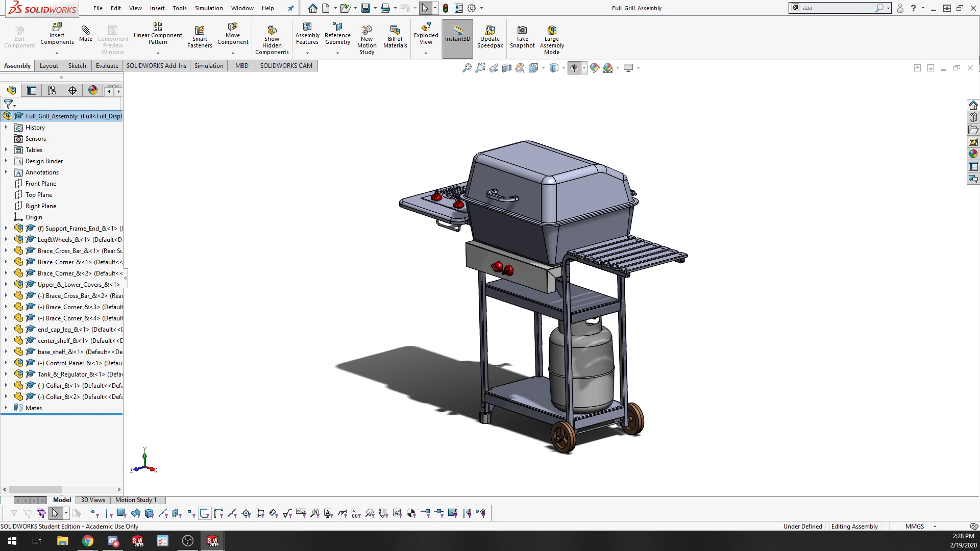